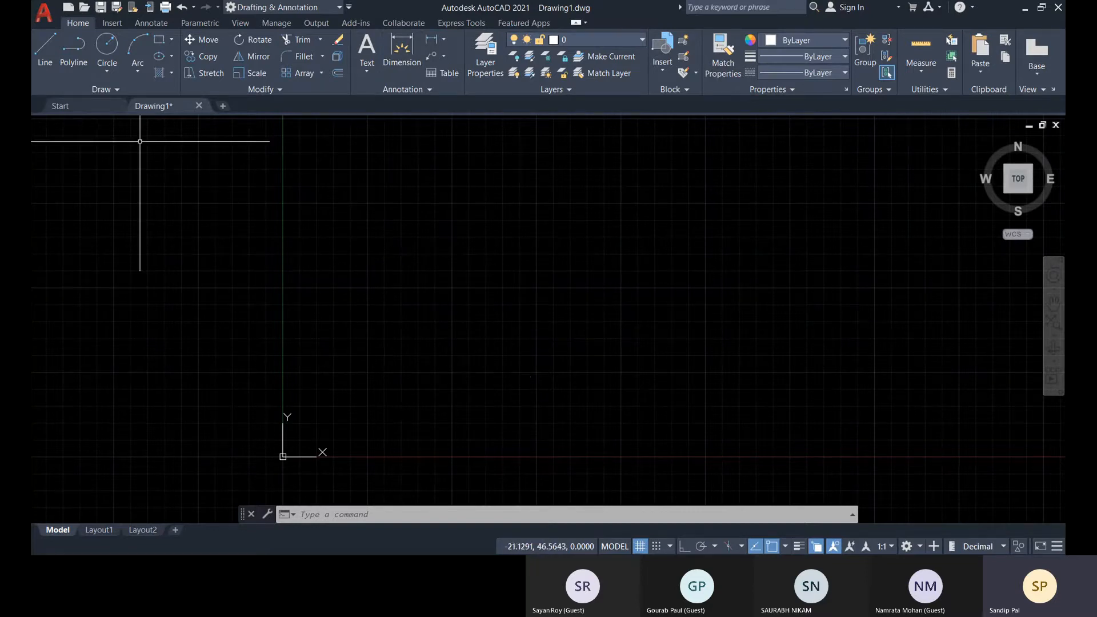
# Create a new drawing from the Tutorial-iMfg.dwt template.
pyautogui.click(80, 107)
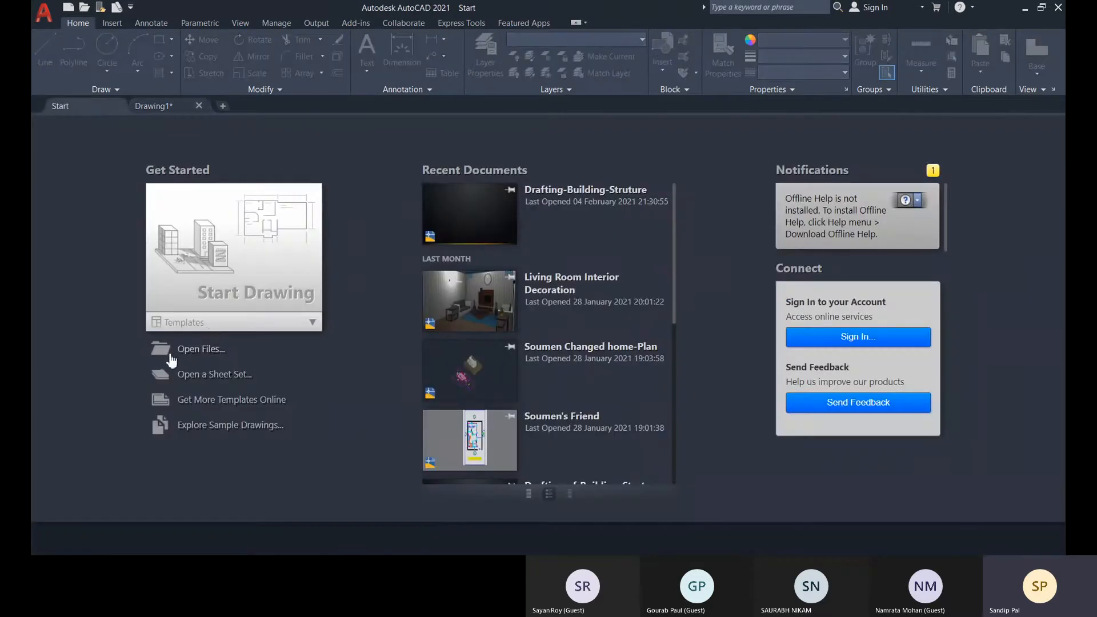
pyautogui.click(313, 322)
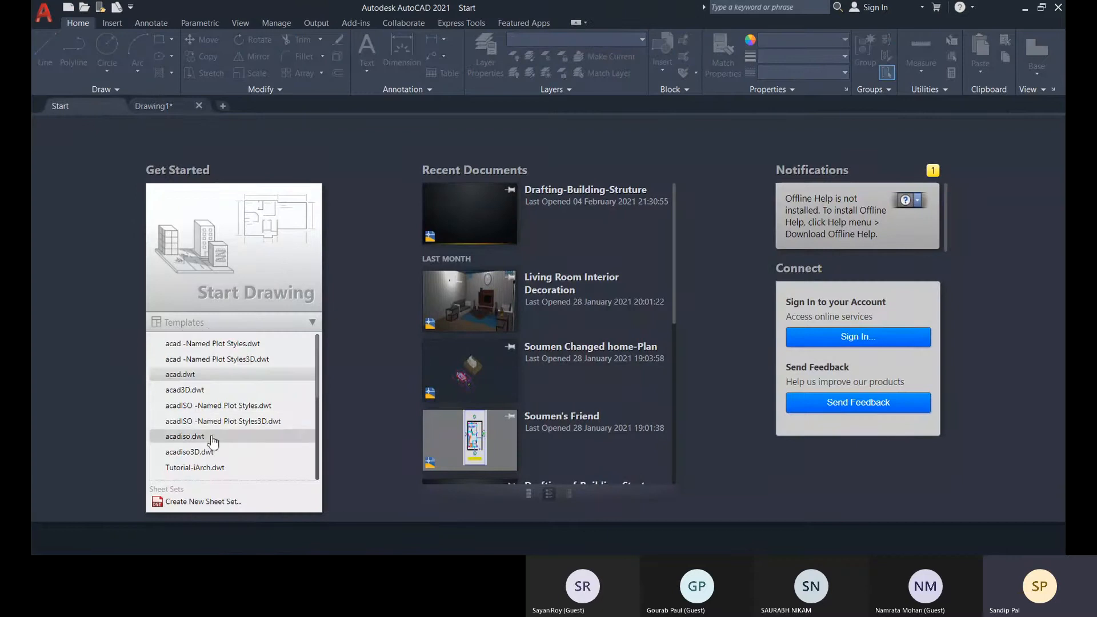
pyautogui.scroll(-3, 213, 434)
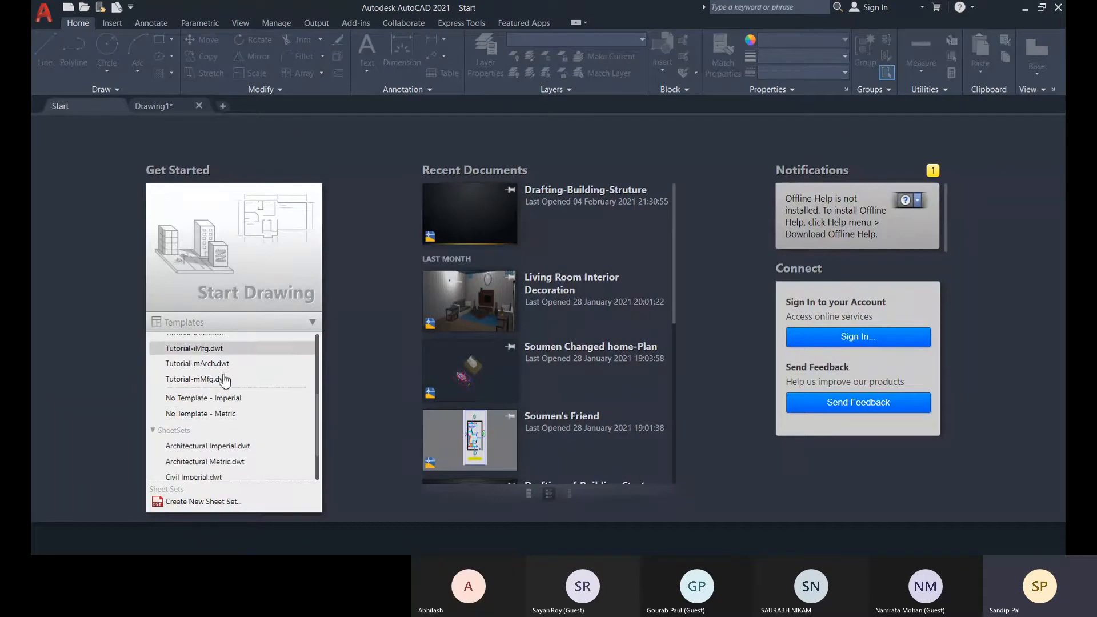
pyautogui.scroll(-1, 269, 415)
pyautogui.scroll(3, 267, 419)
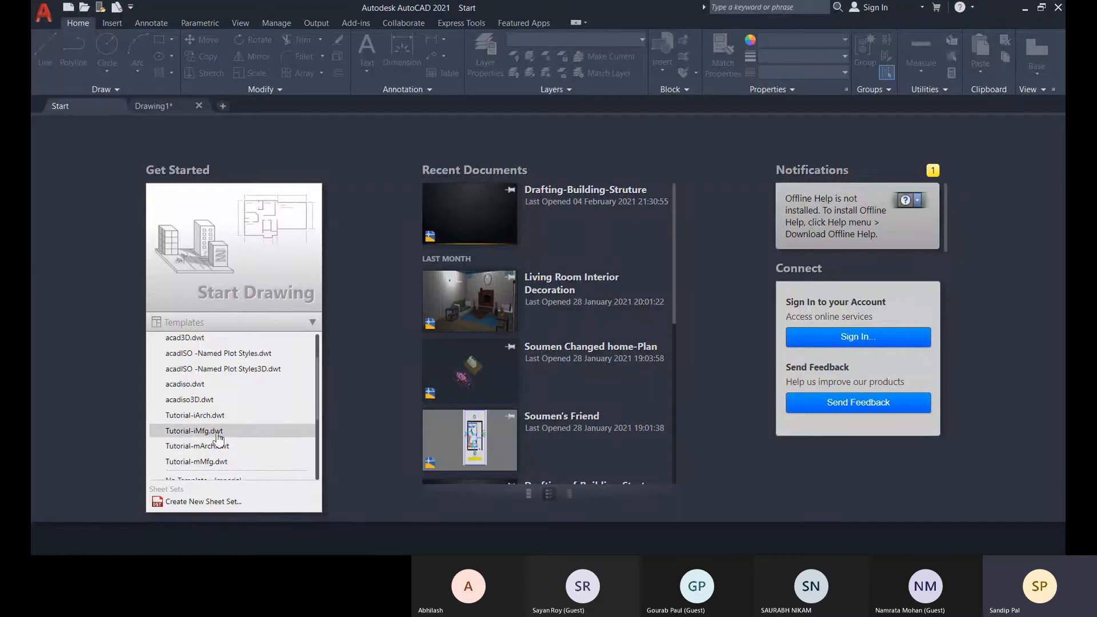
pyautogui.click(194, 431)
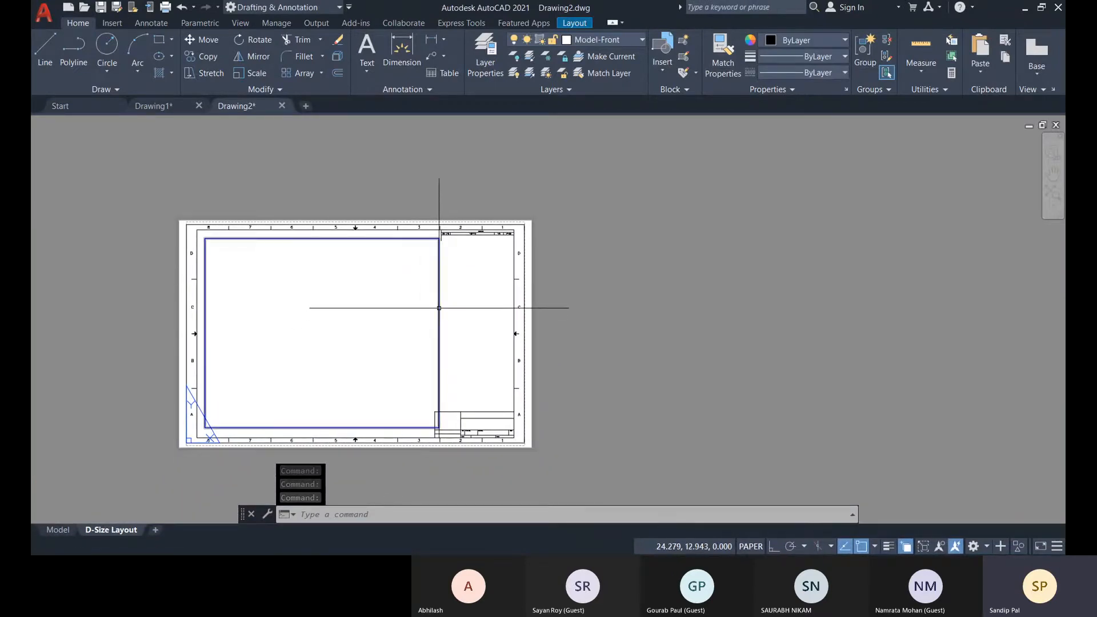
# Select the viewport frame and the title block border on the D-Size Layout sheet to inspect them, and clear the selection.
pyautogui.click(439, 308)
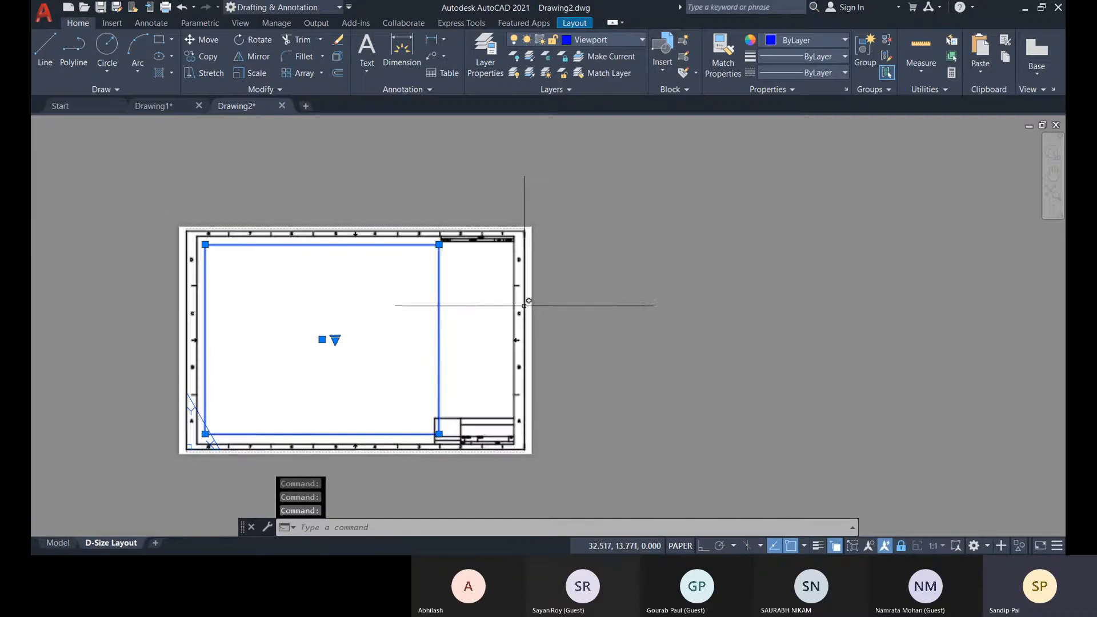
pyautogui.click(525, 299)
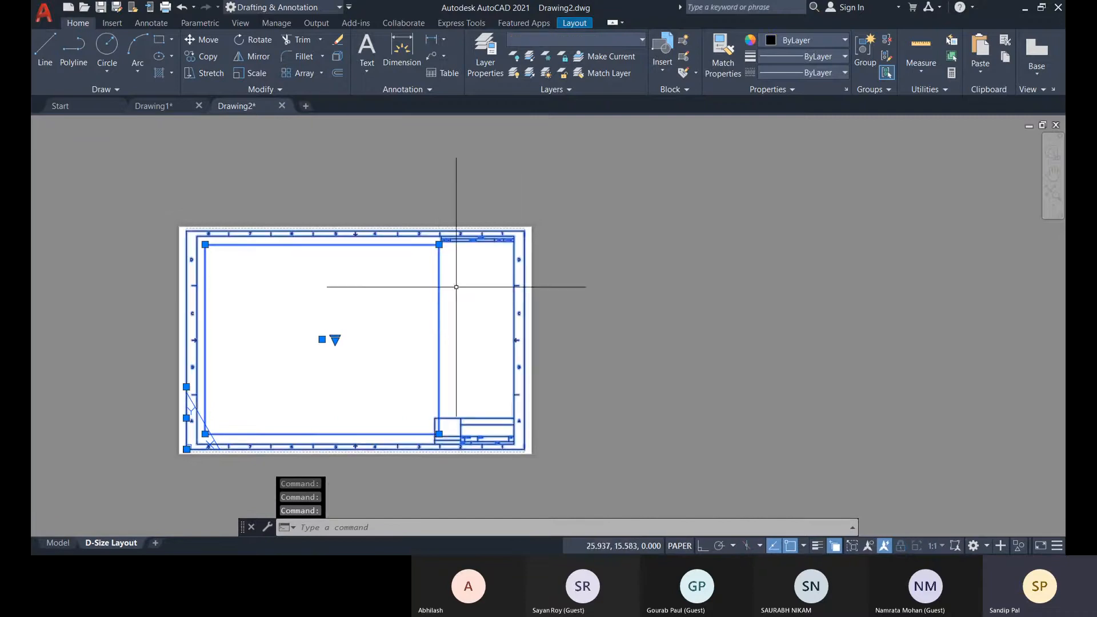
pyautogui.click(426, 349)
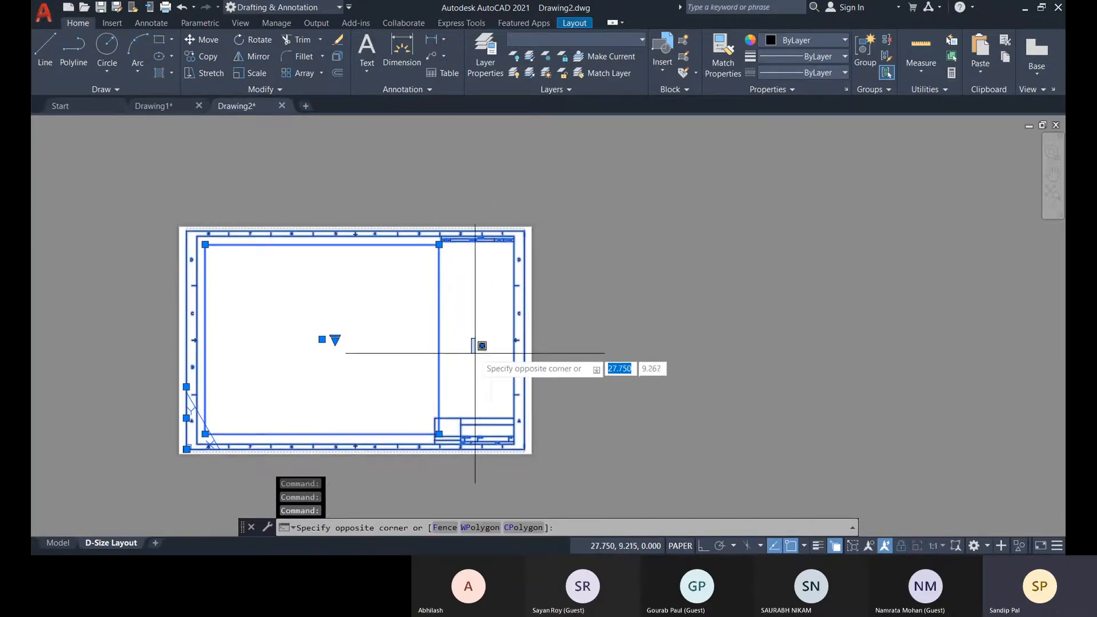
pyautogui.press('Escape')
pyautogui.press('Escape')
# Turn on the grid in model space and draw a circle centred at about 16.9, 16.3.
pyautogui.click(62, 544)
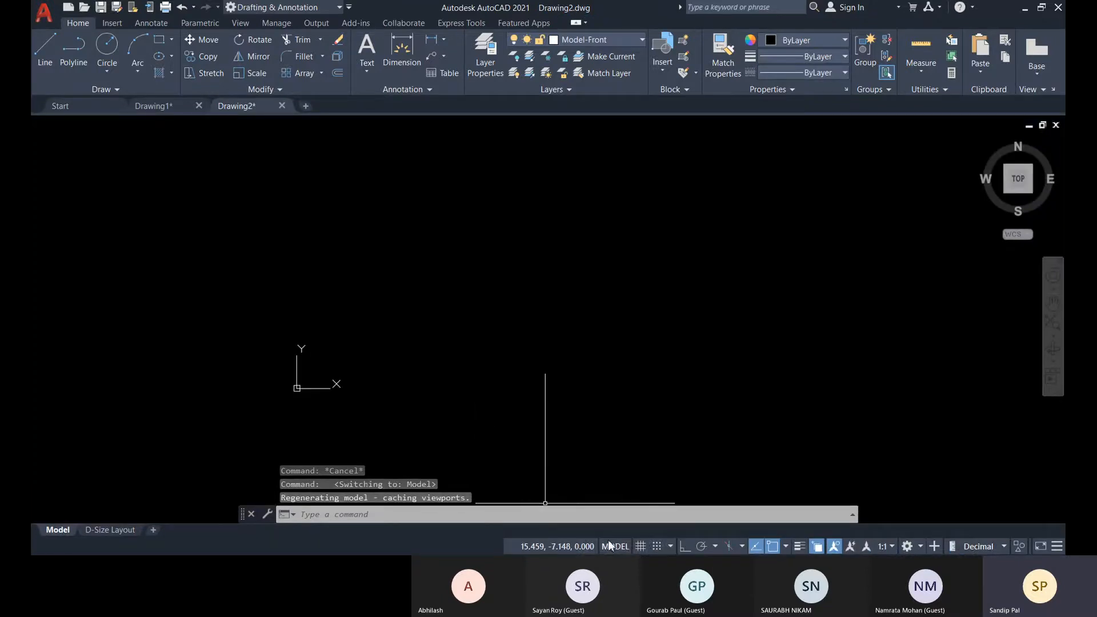
pyautogui.click(641, 547)
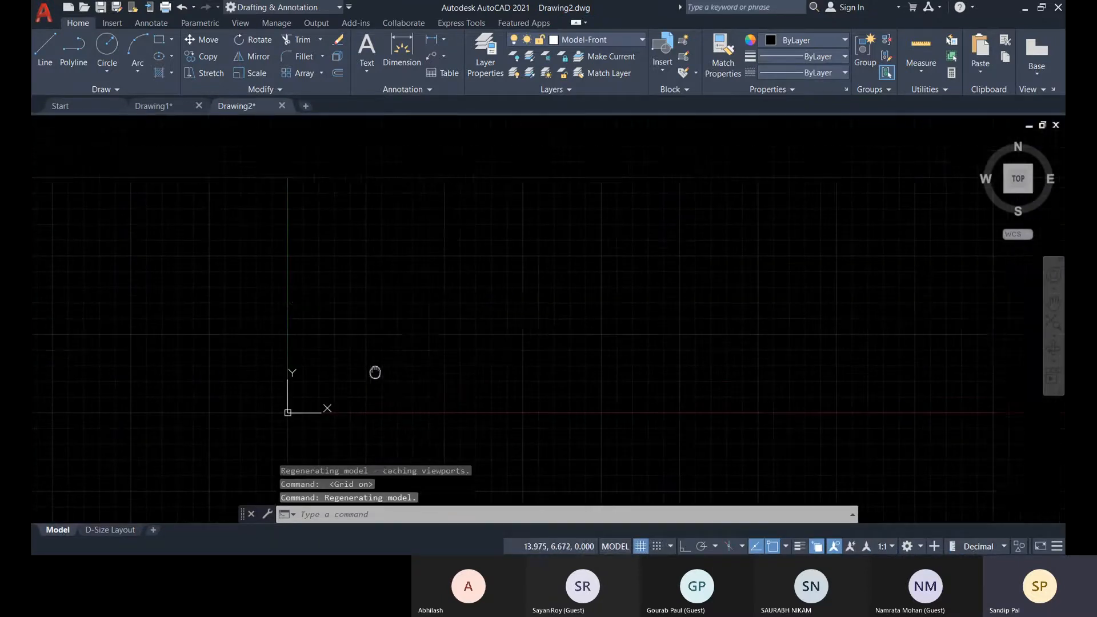
pyautogui.click(106, 46)
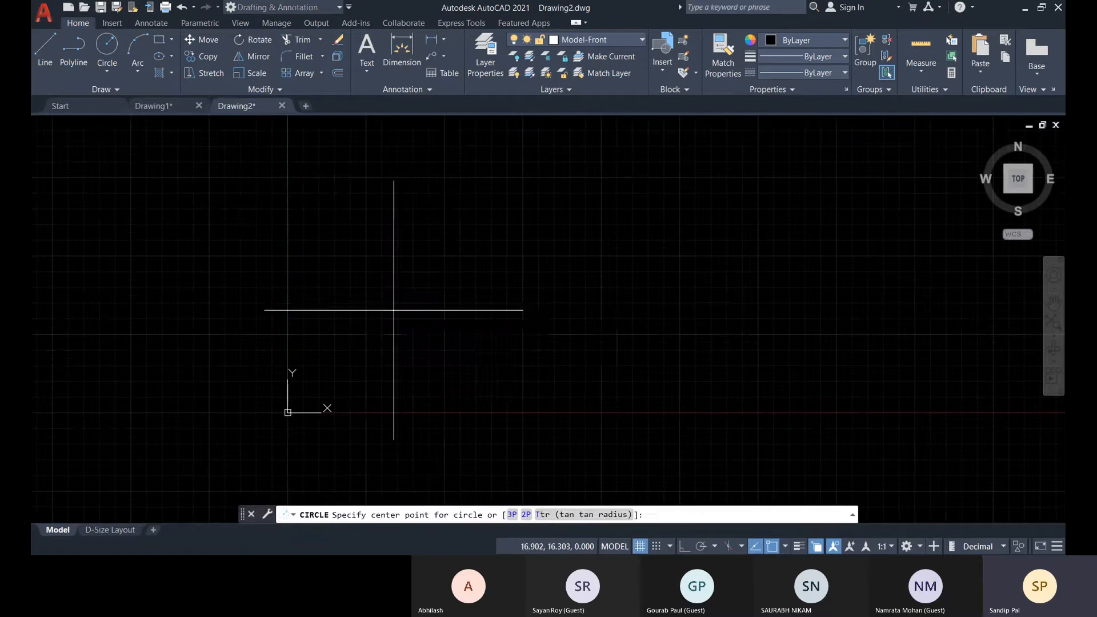
pyautogui.click(393, 310)
pyautogui.click(447, 365)
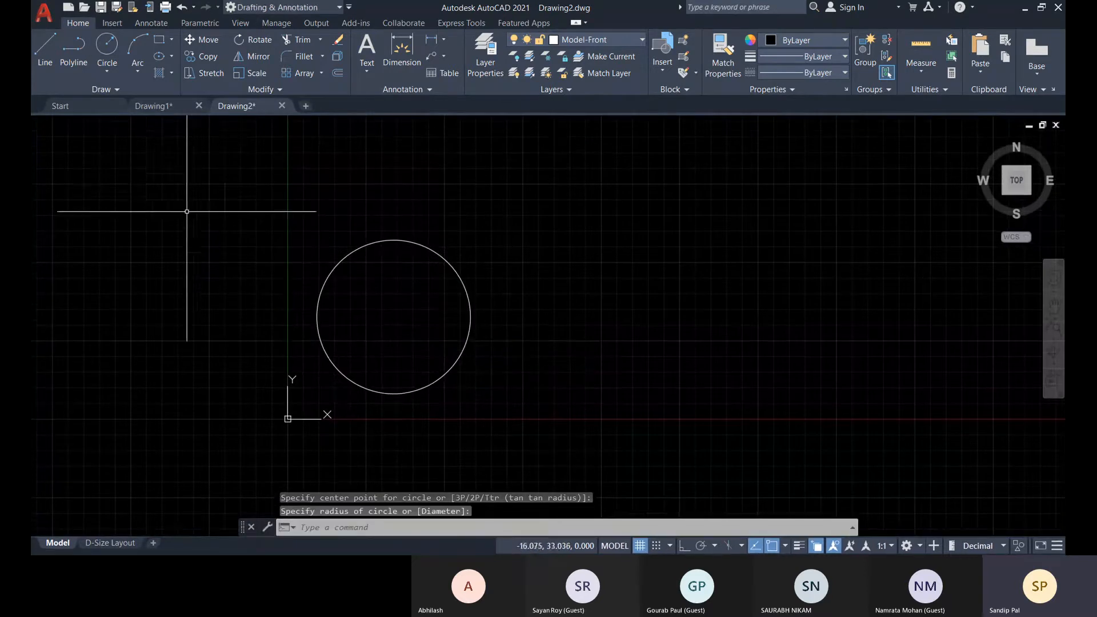
# Activate the viewport on the D-Size Layout, select the circle inside it and unlock the viewport.
pyautogui.click(104, 544)
pyautogui.doubleClick(285, 361)
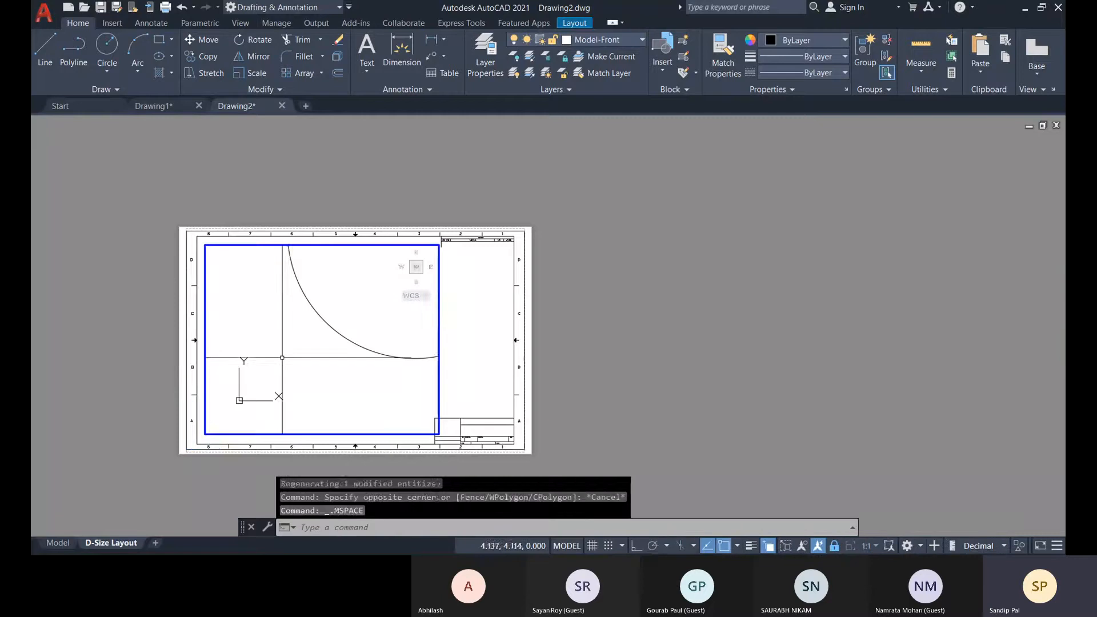
pyautogui.click(330, 324)
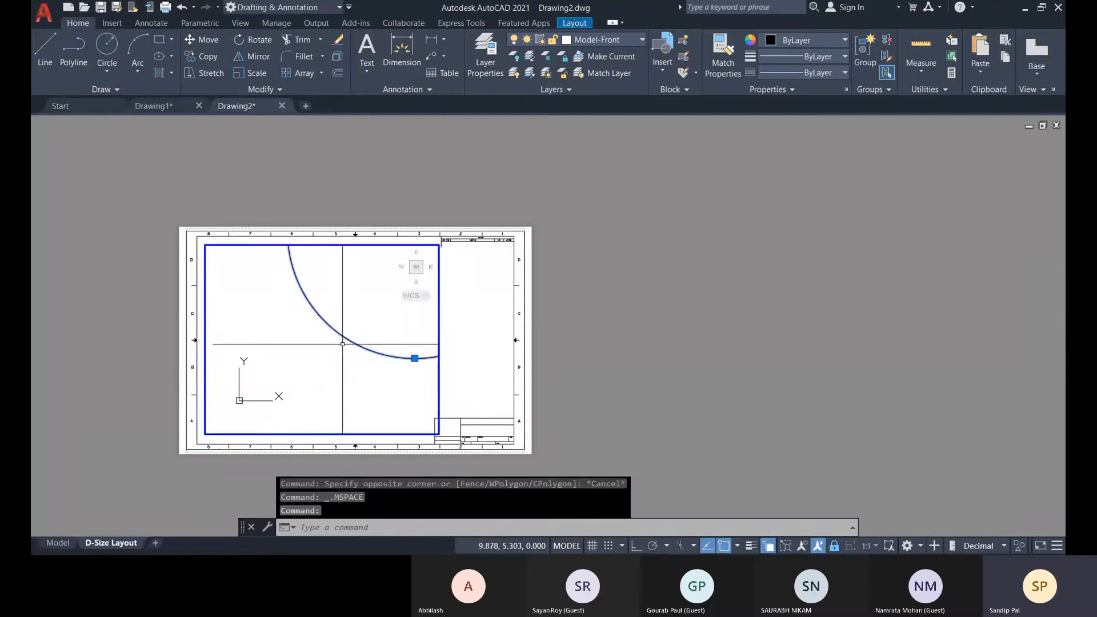
pyautogui.moveTo(346, 336); pyautogui.dragTo(337, 342, button='middle')
pyautogui.click(272, 360)
pyautogui.click(268, 371)
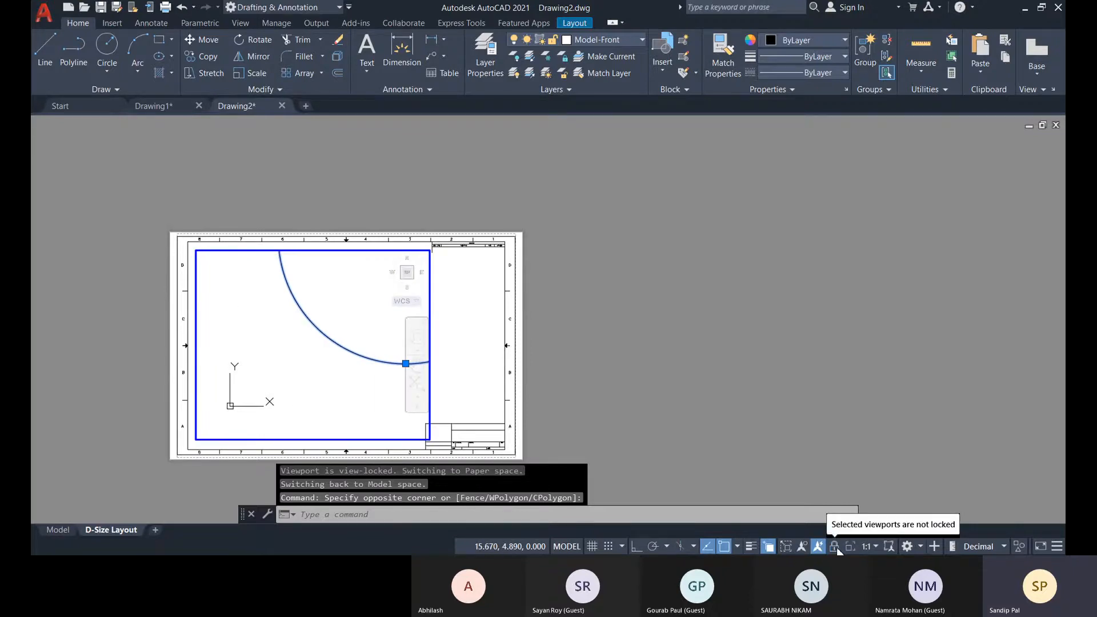
# Rescale and reposition the model view inside the viewport so the whole circle sits near the viewport's centre.
pyautogui.scroll(-4, 340, 328)
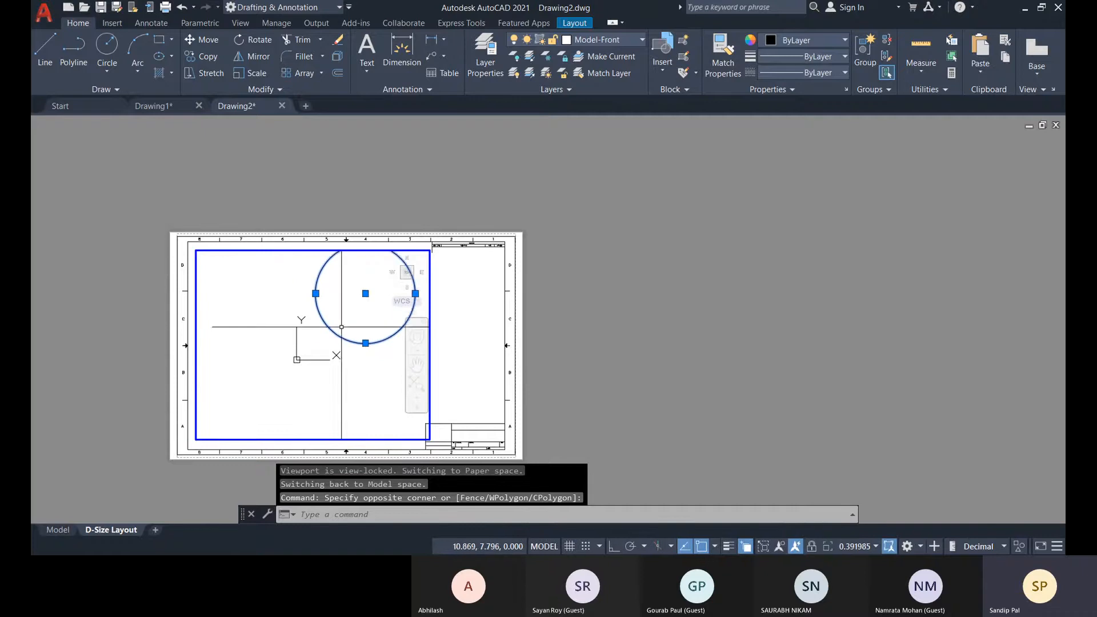
pyautogui.moveTo(341, 328); pyautogui.dragTo(314, 360, button='middle')
pyautogui.moveTo(321, 397); pyautogui.dragTo(445, 284, button='middle')
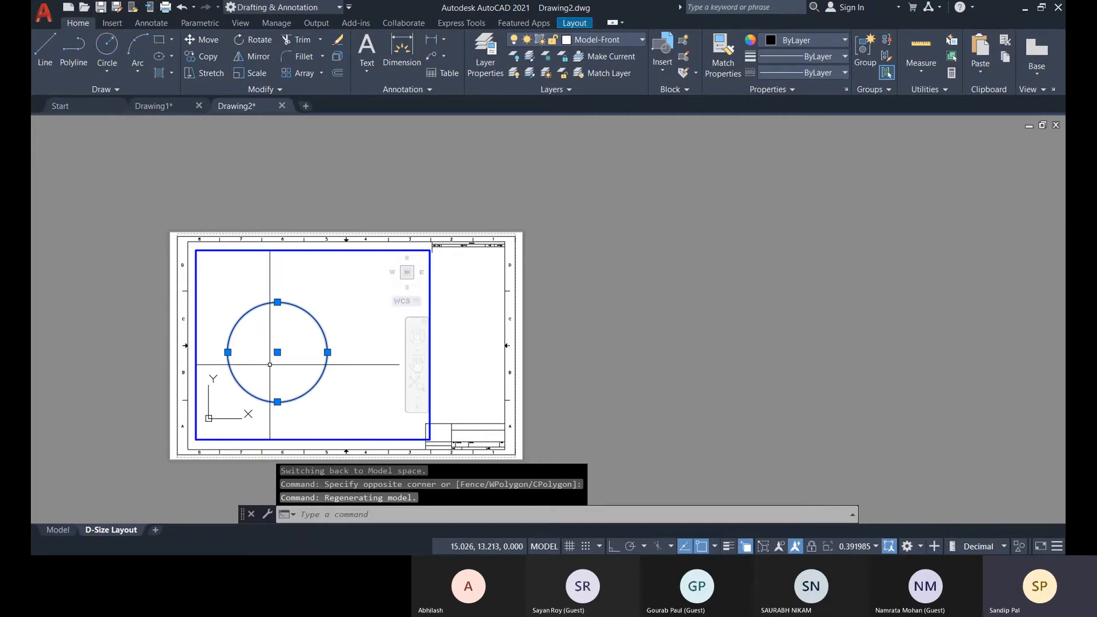
pyautogui.scroll(2, 273, 370)
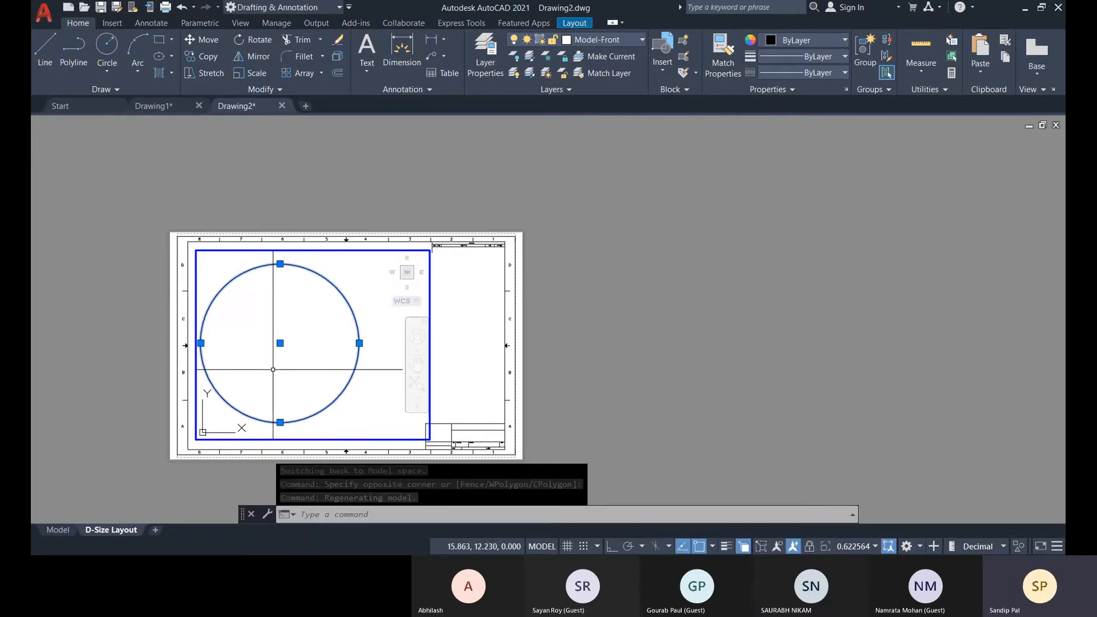
pyautogui.scroll(-2, 273, 370)
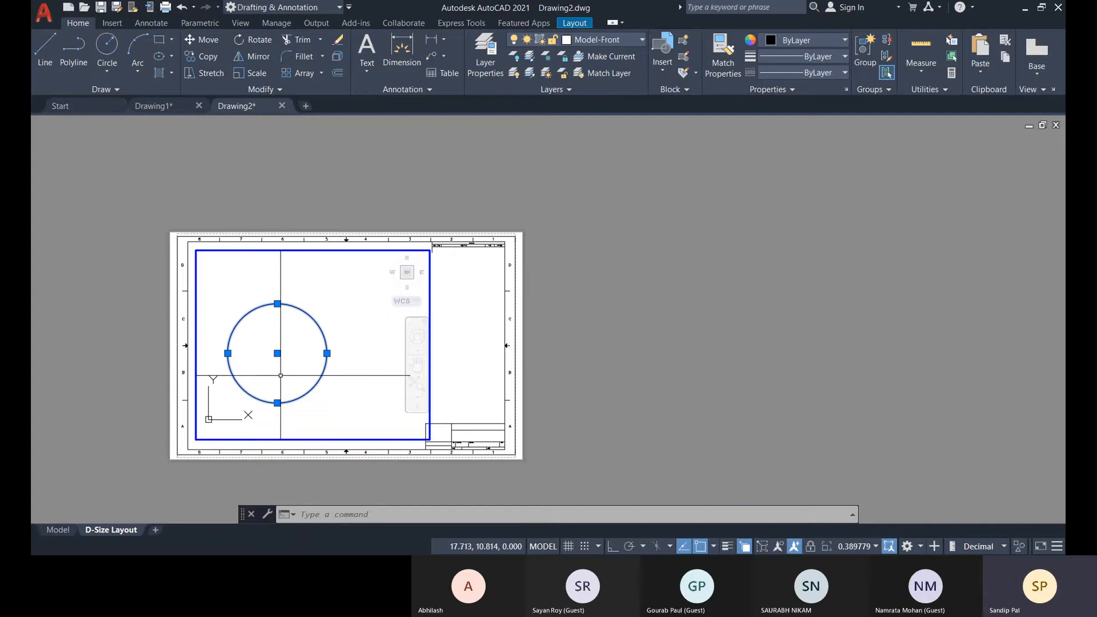
pyautogui.moveTo(280, 371); pyautogui.dragTo(302, 367, button='middle')
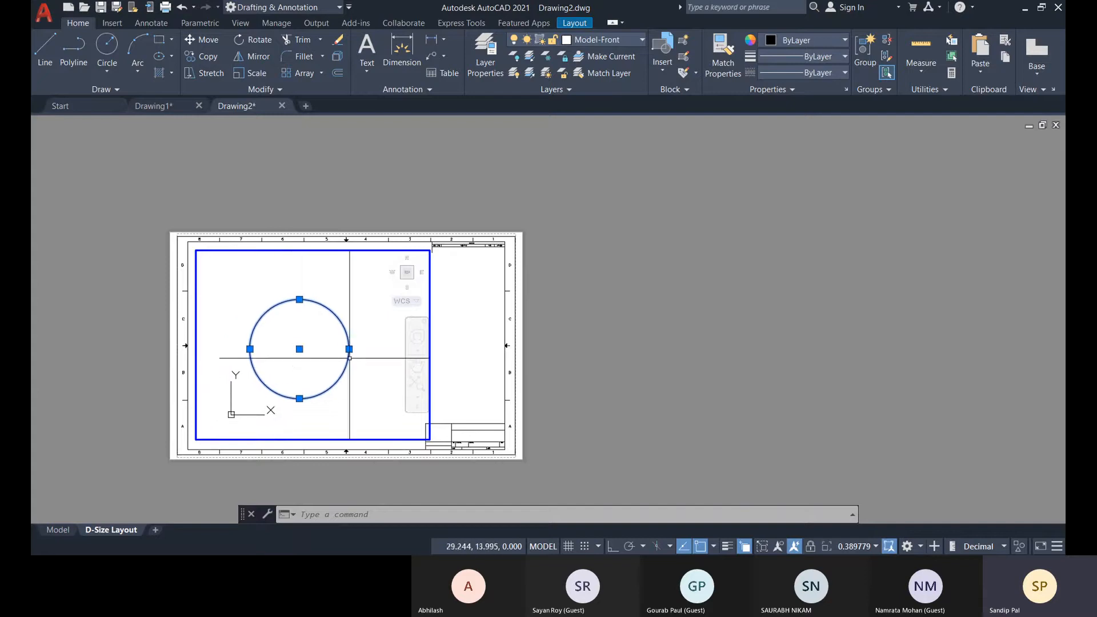
pyautogui.scroll(3, 290, 366)
pyautogui.scroll(-3, 310, 359)
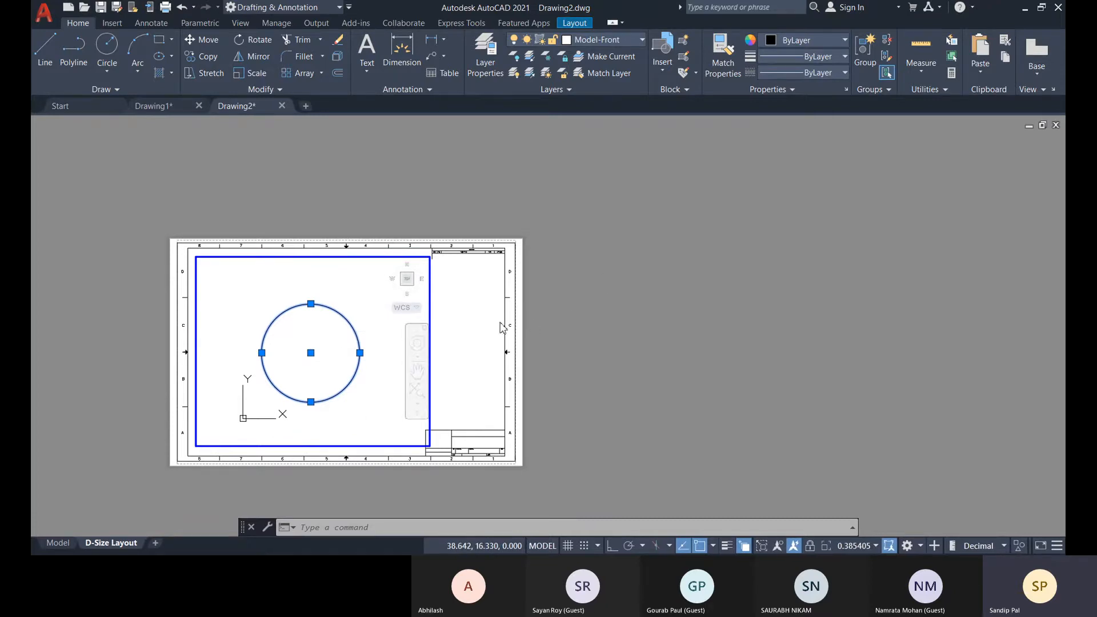
# Return to paper space and delete the viewport from the D-Size Layout sheet.
pyautogui.doubleClick(620, 313)
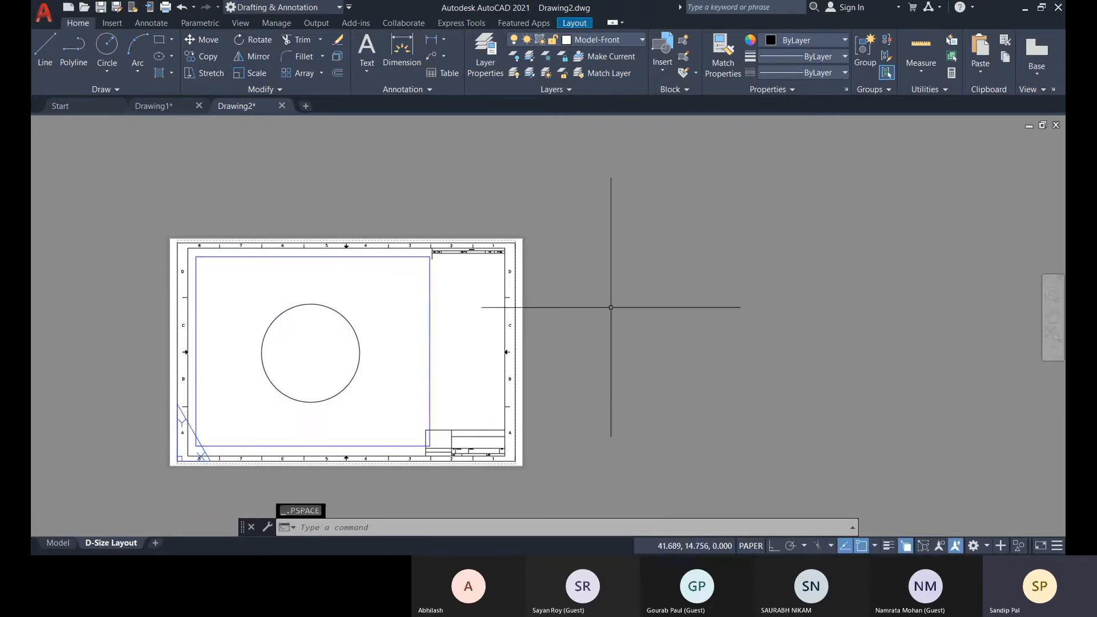
pyautogui.click(429, 293)
pyautogui.press('Delete')
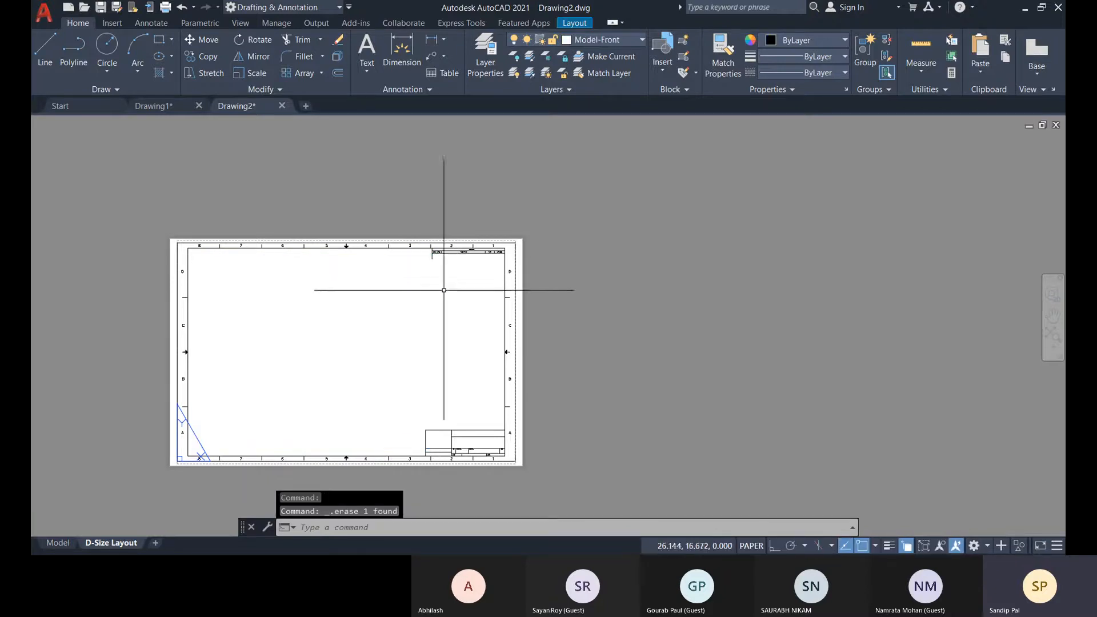
pyautogui.moveTo(369, 331); pyautogui.dragTo(396, 324, button='middle')
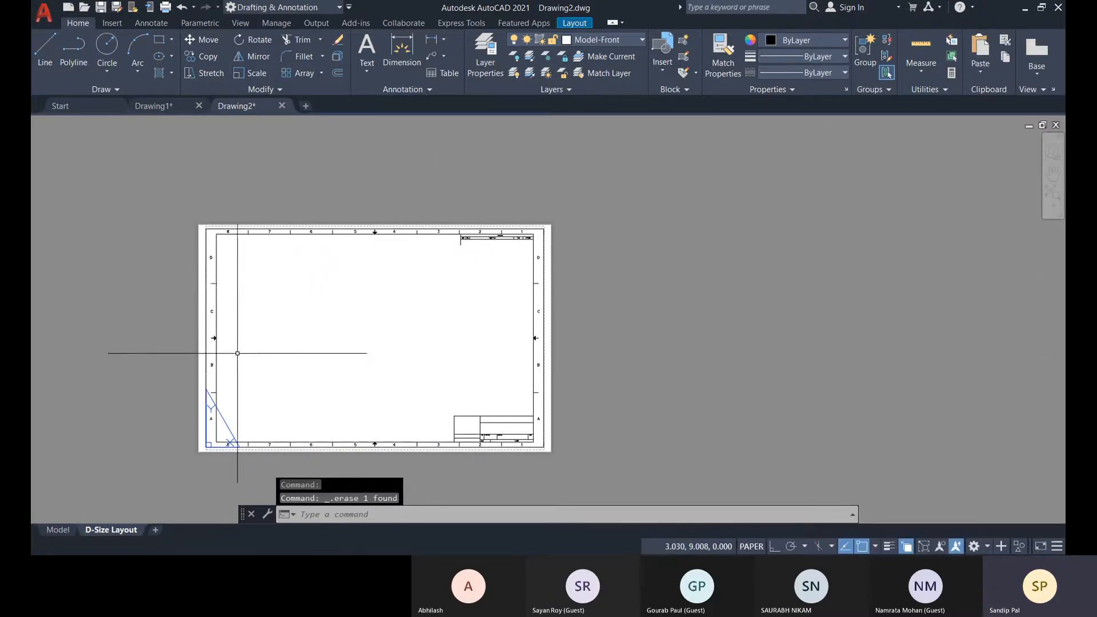
pyautogui.moveTo(236, 352); pyautogui.dragTo(277, 331, button='middle')
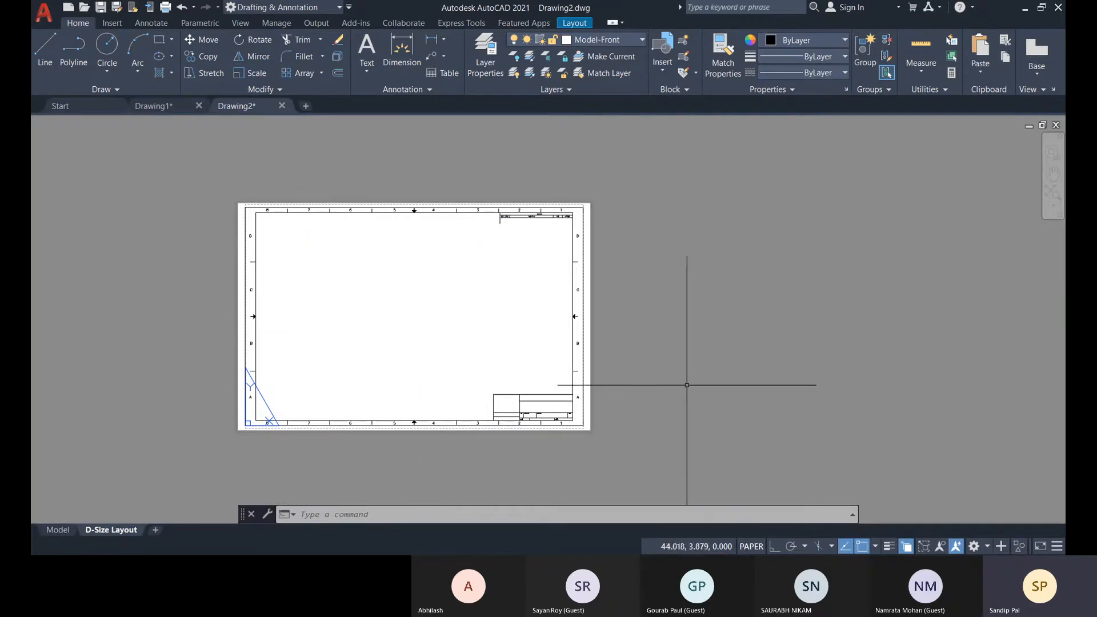
# Check the circle in model space, add a new blank layout to the drawing and open it.
pyautogui.click(51, 530)
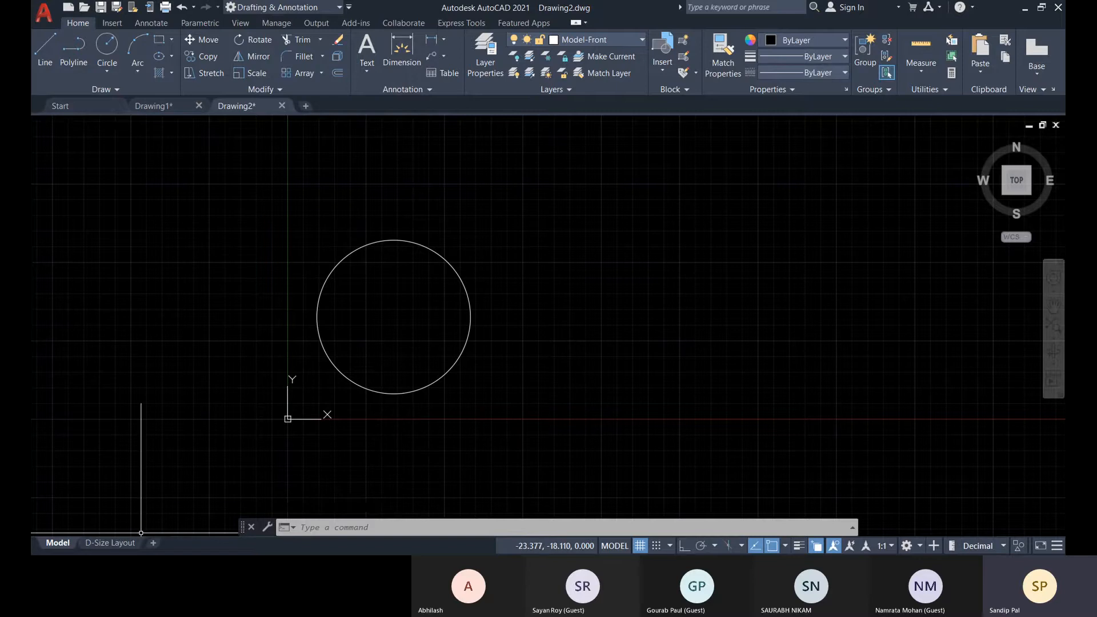
pyautogui.click(111, 543)
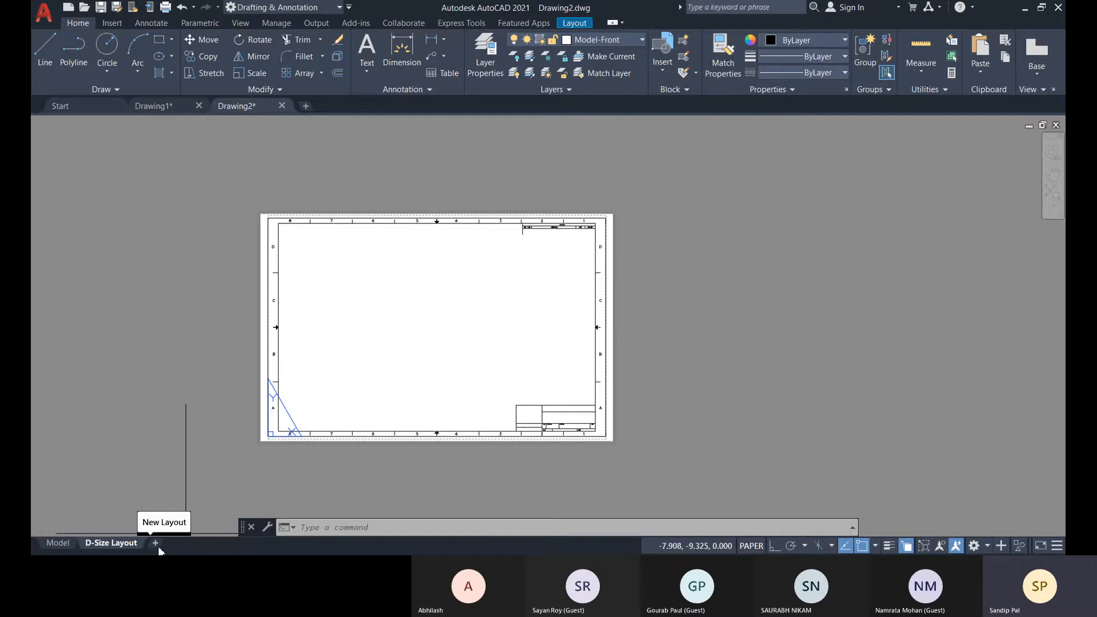
pyautogui.rightClick(112, 547)
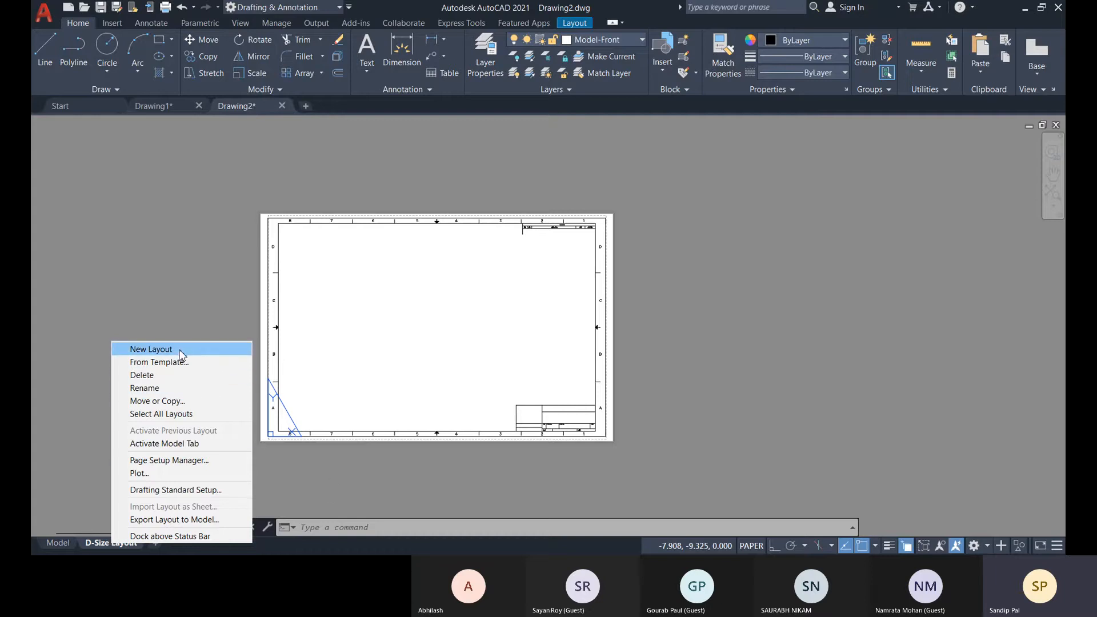
pyautogui.click(151, 350)
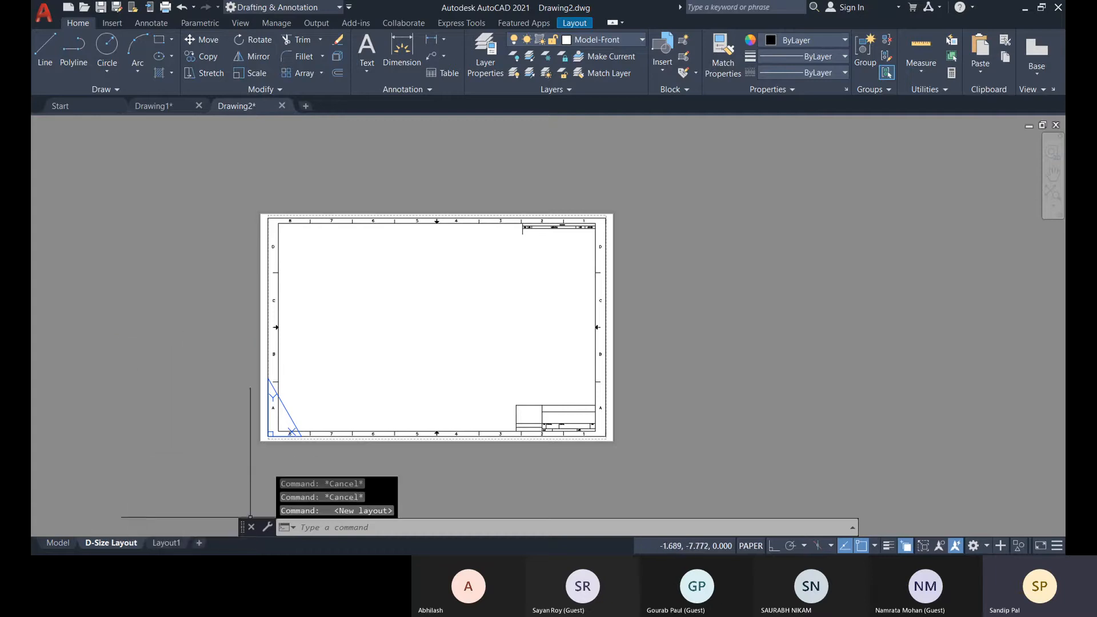
pyautogui.click(166, 544)
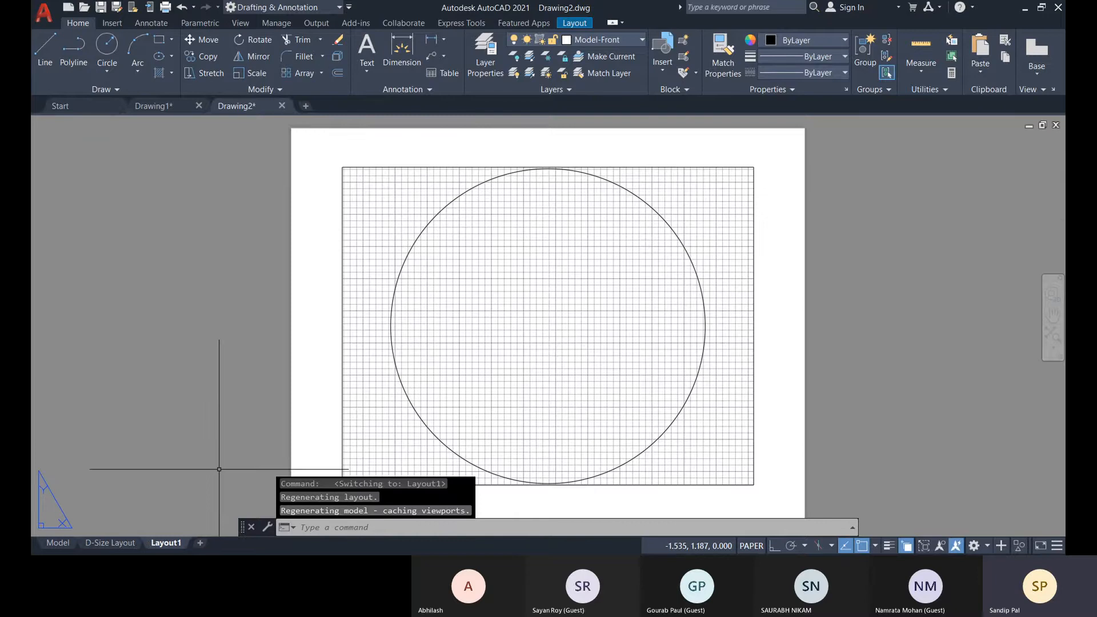
pyautogui.scroll(-1, 453, 362)
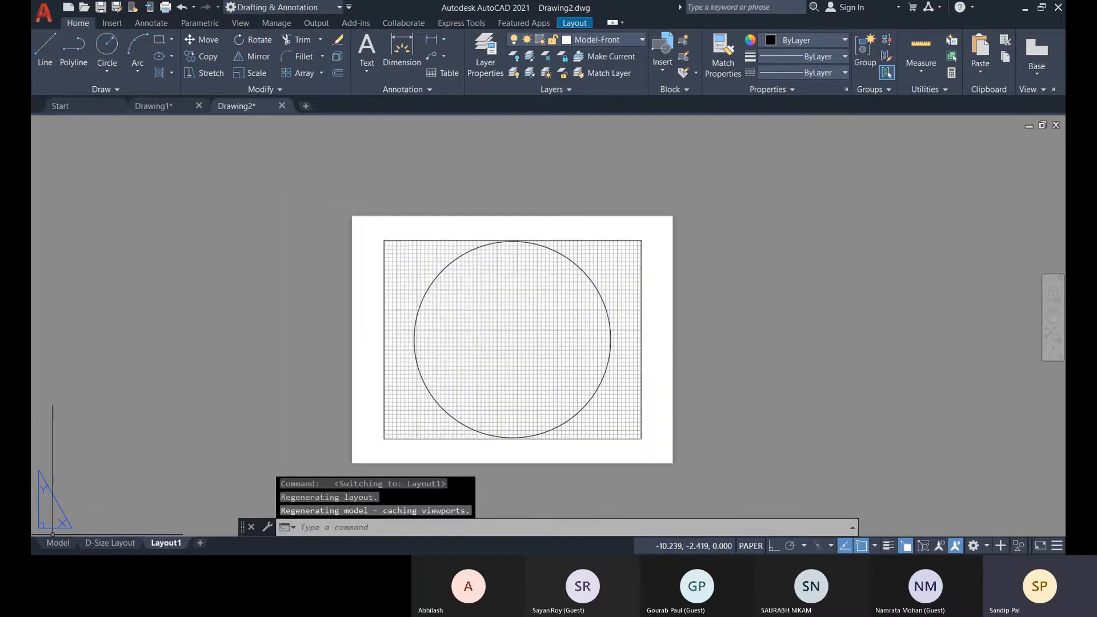
# Switch from the blank layout back to the D-Size Layout sheet.
pyautogui.rightClick(111, 543)
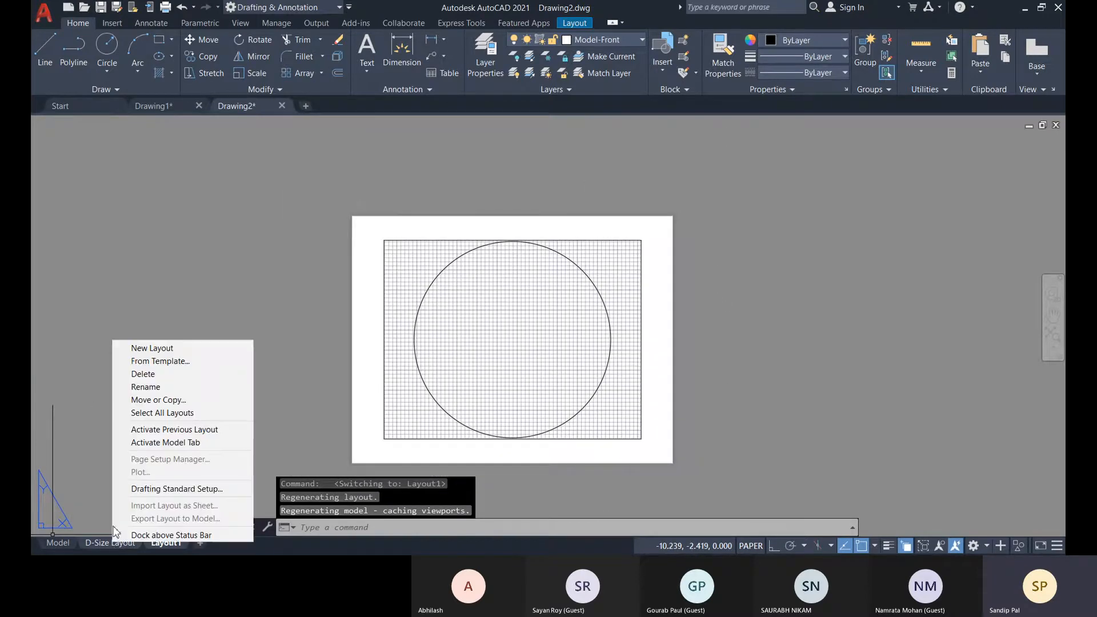
pyautogui.click(295, 437)
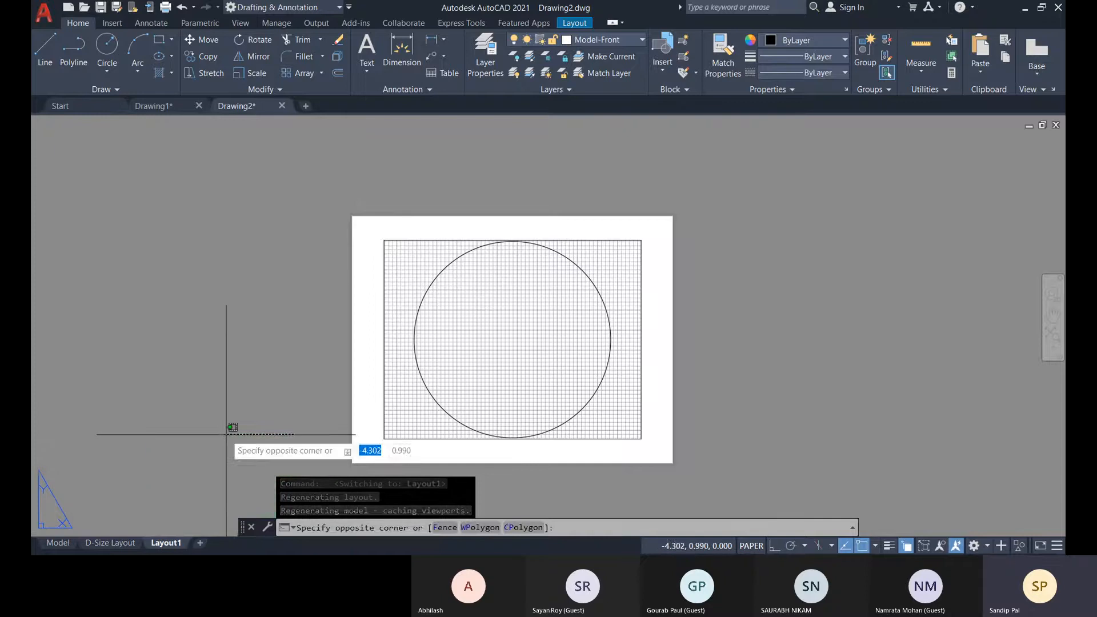
pyautogui.click(106, 544)
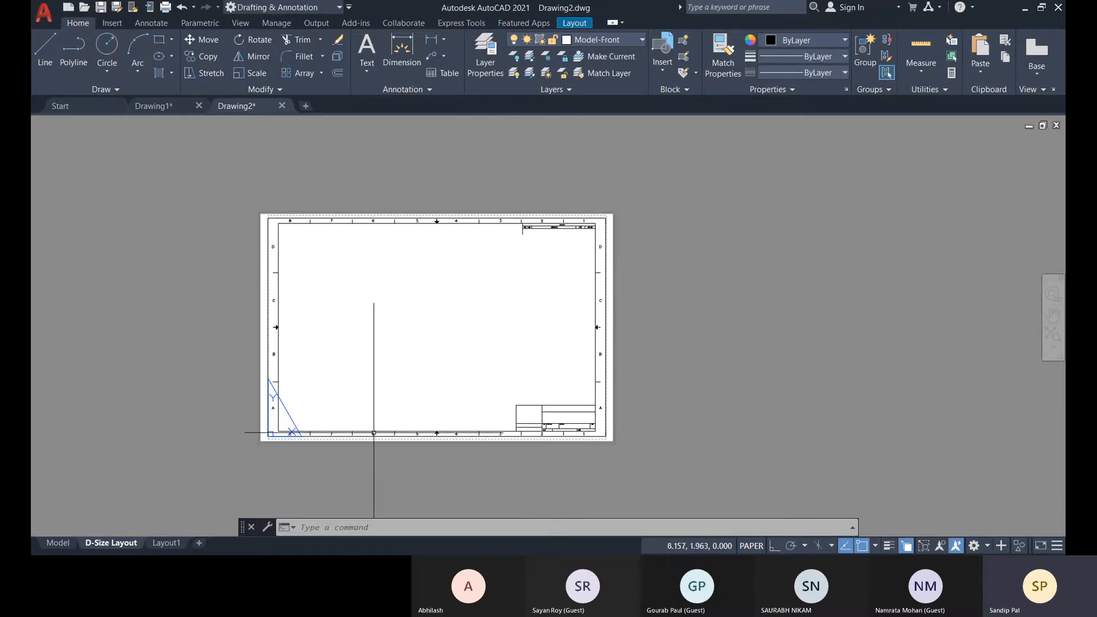
# Start adding a layout from a template, preview the tutorial templates and select Tutorial-mArch.dwt.
pyautogui.rightClick(119, 546)
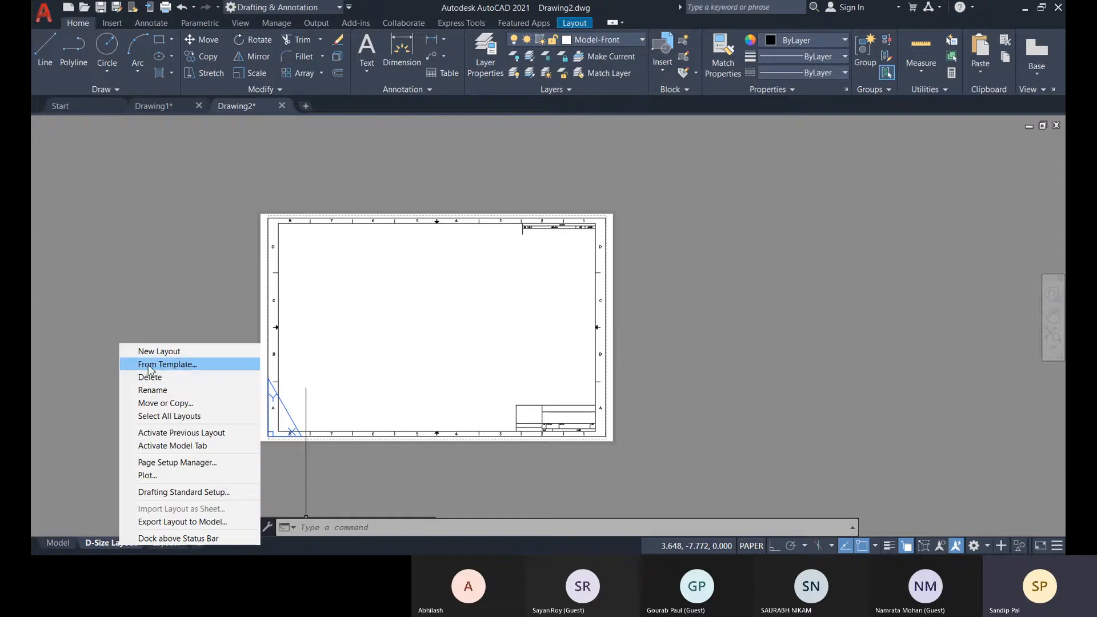
pyautogui.click(178, 368)
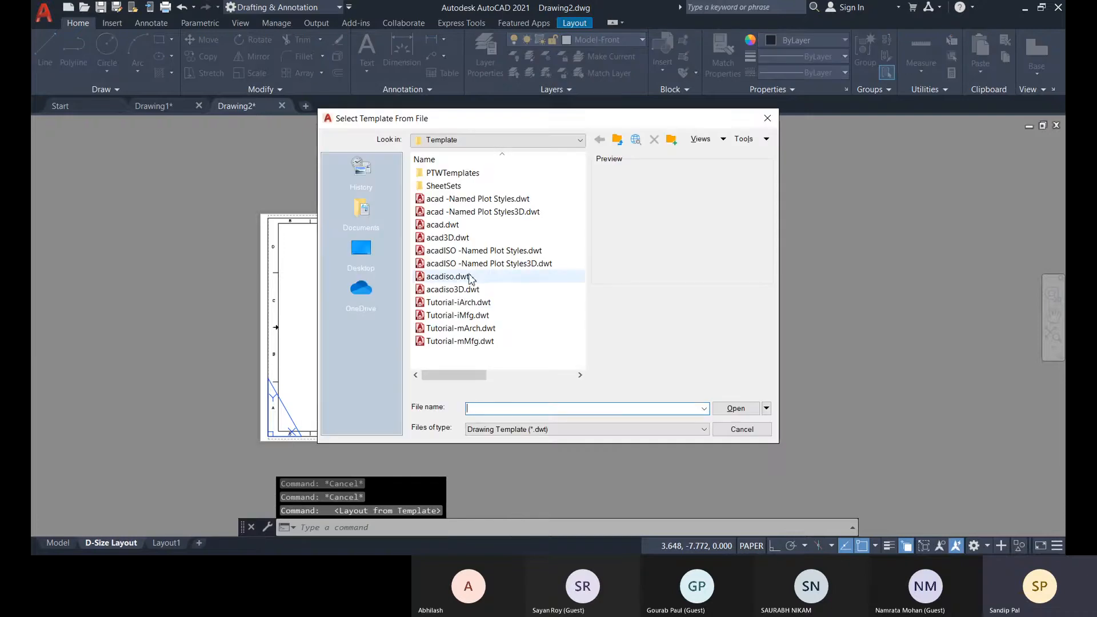
pyautogui.click(471, 277)
pyautogui.click(451, 303)
pyautogui.click(457, 315)
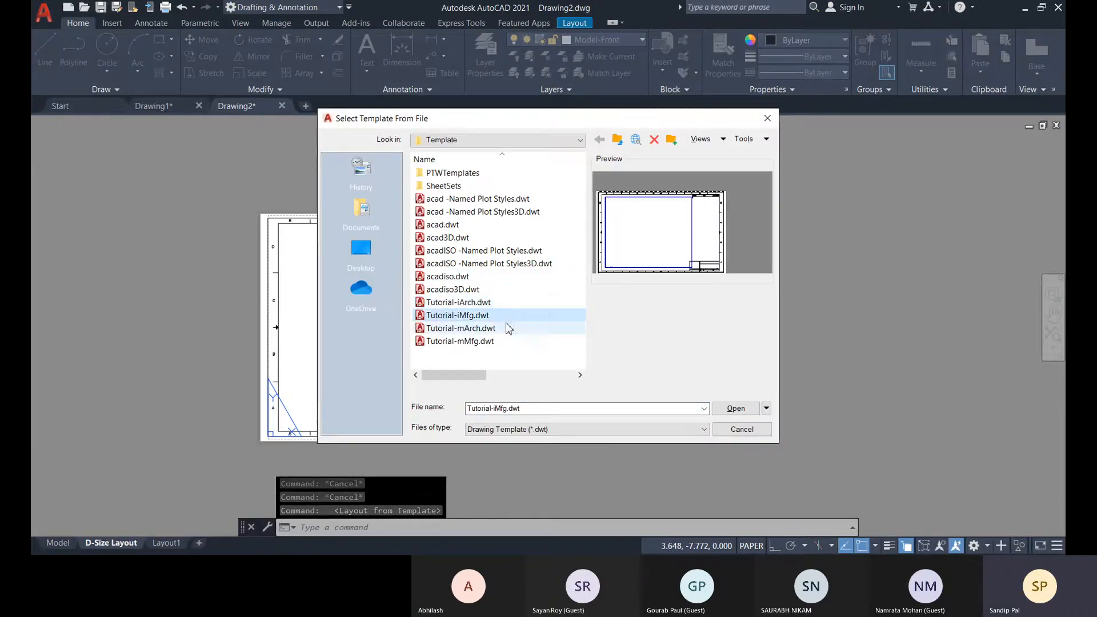
pyautogui.click(471, 302)
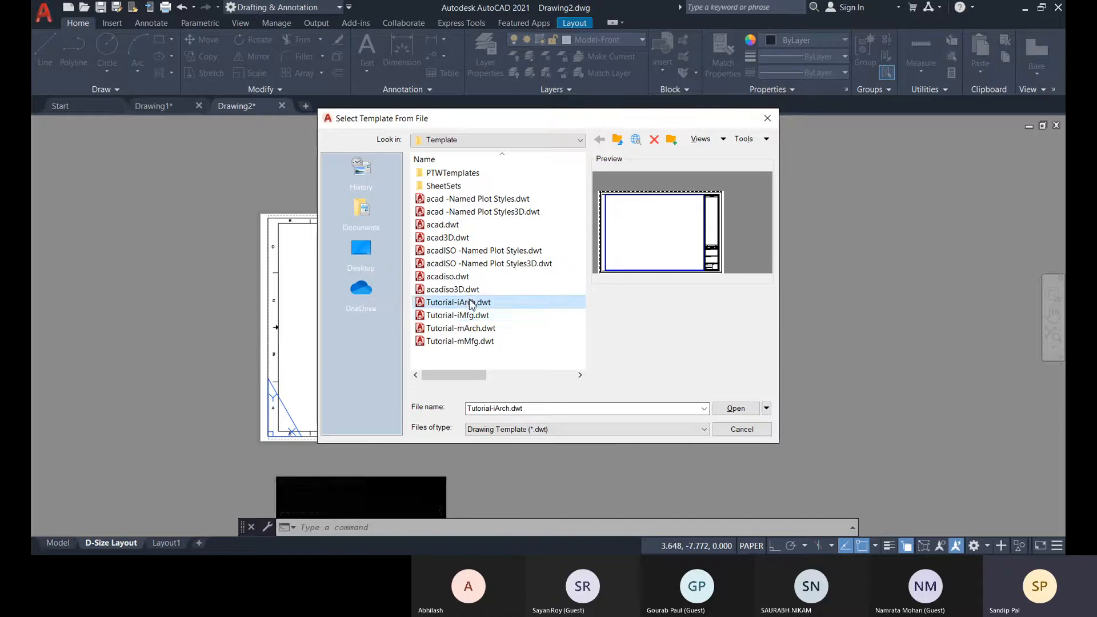
pyautogui.click(470, 329)
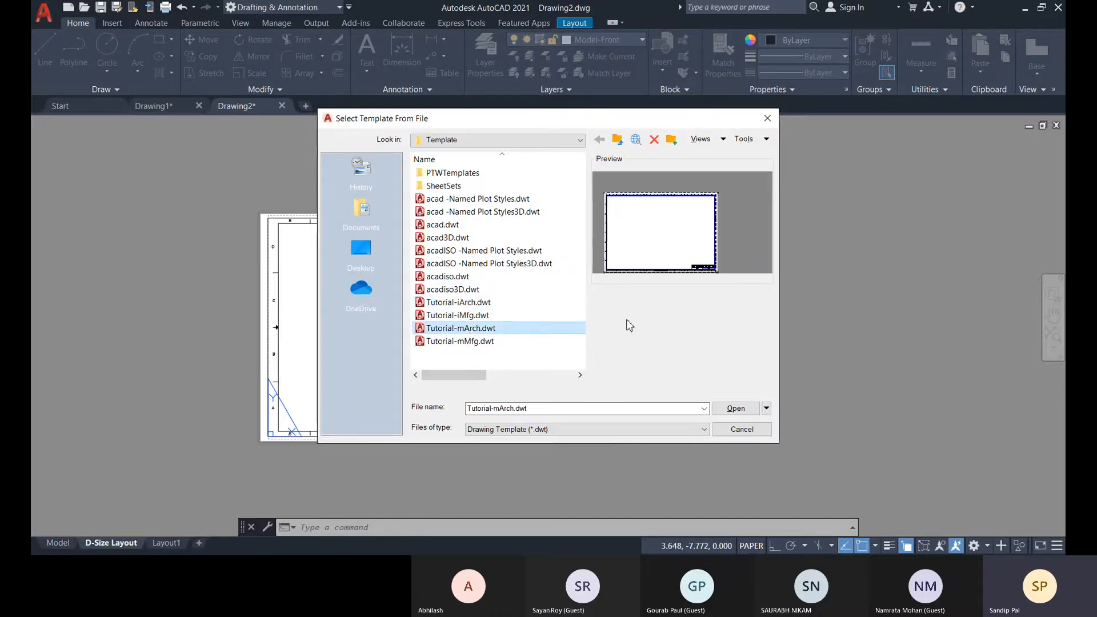
# Insert the ISO A1 Layout from the chosen template file and open its sheet.
pyautogui.click(734, 411)
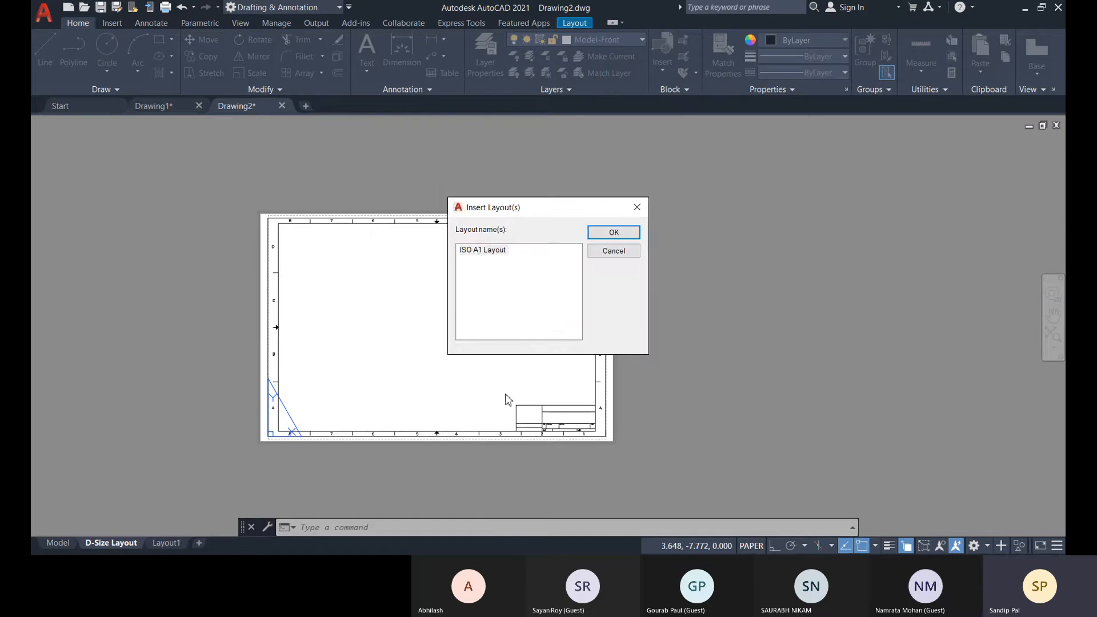
pyautogui.click(480, 254)
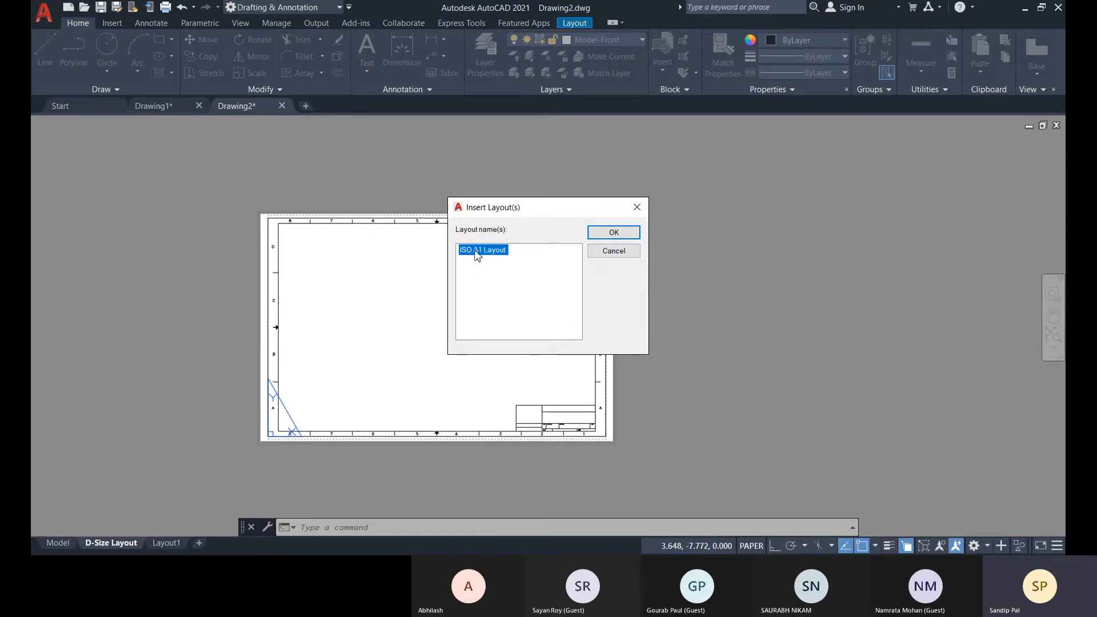
pyautogui.click(613, 233)
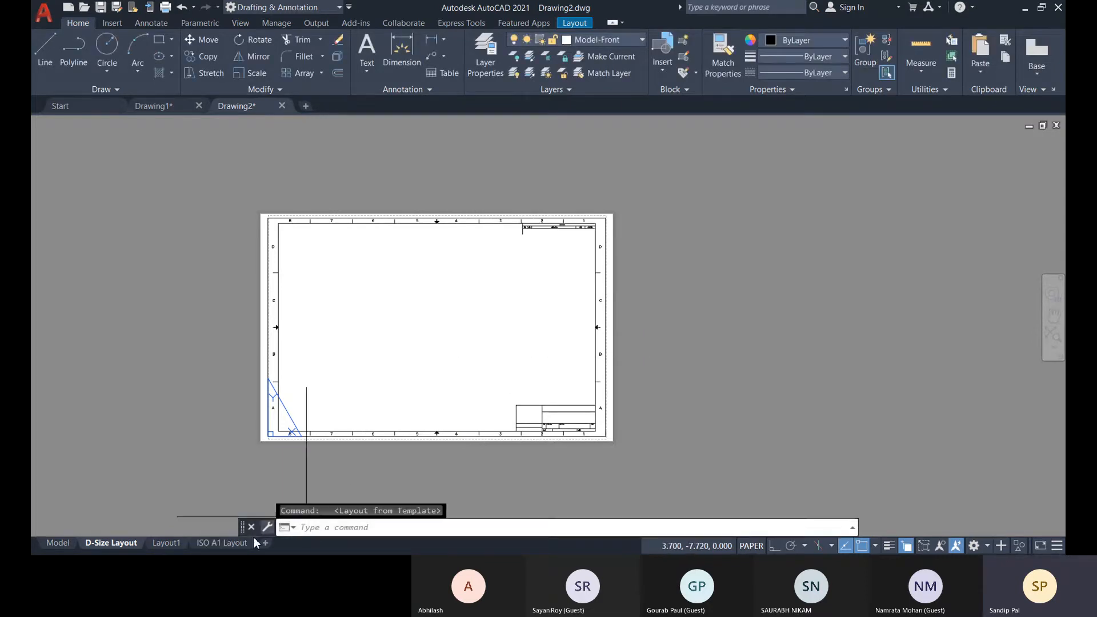
pyautogui.click(209, 544)
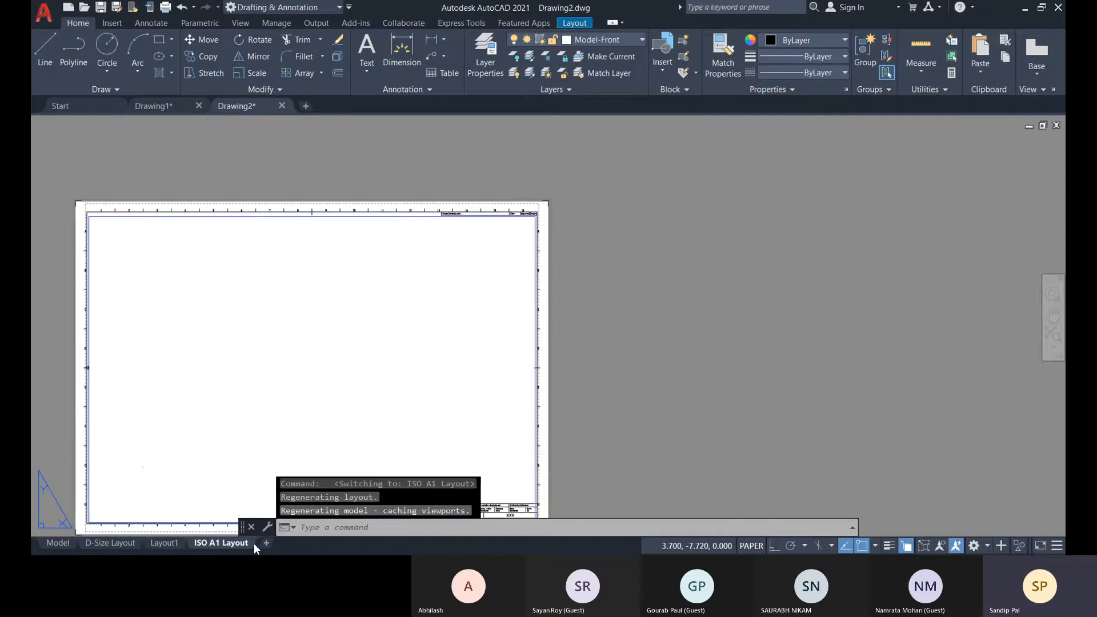
# Examine the viewport frame on the ISO A1 Layout sheet by selecting it, and clear the selection.
pyautogui.moveTo(341, 397); pyautogui.dragTo(432, 317, button='middle')
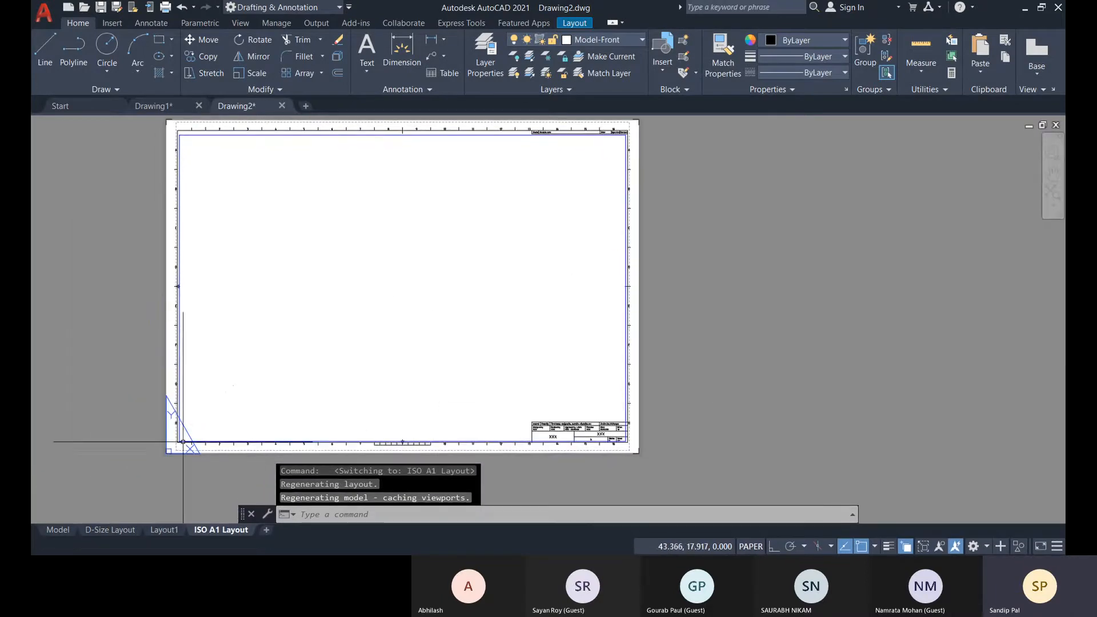
pyautogui.scroll(2, 177, 377)
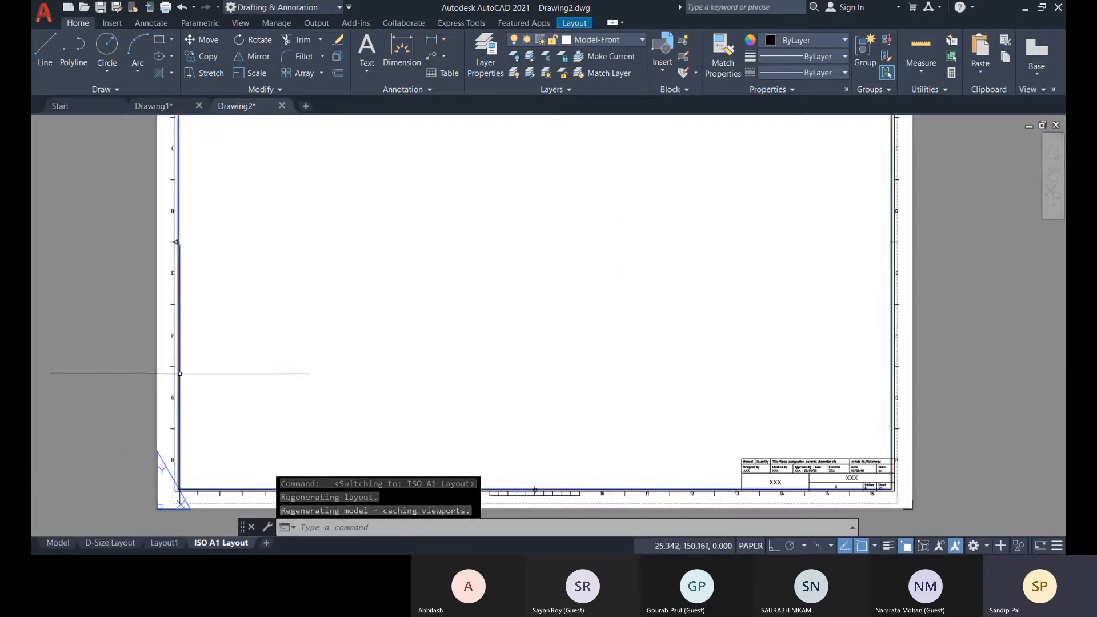
pyautogui.click(180, 374)
pyautogui.scroll(-4, 384, 360)
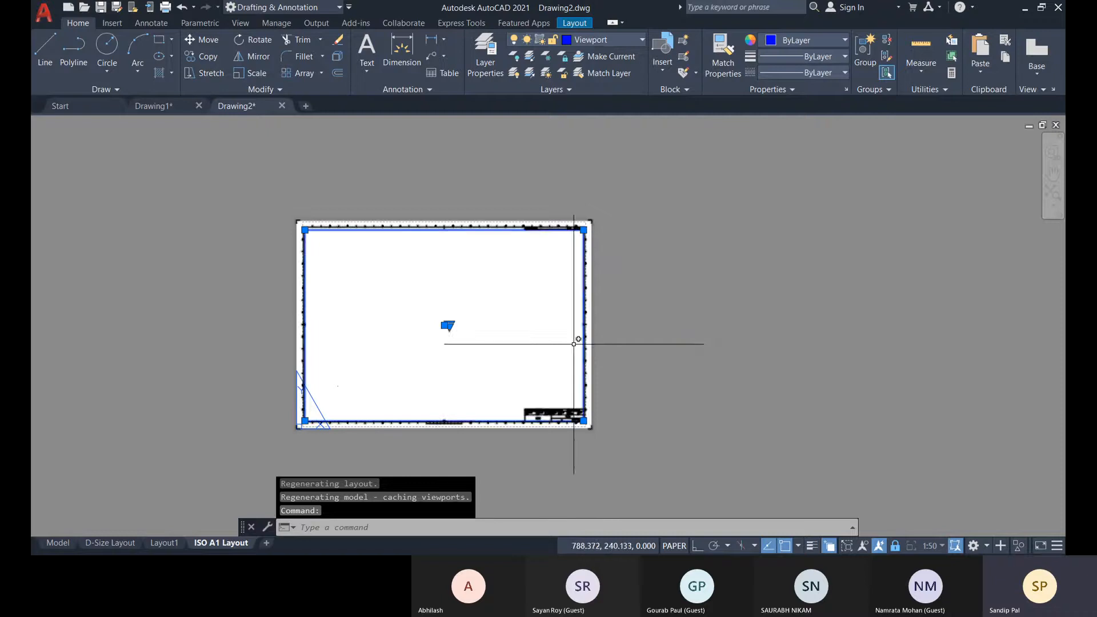
pyautogui.press('Escape')
pyautogui.press('Escape')
# Delete the title block frame from the ISO A1 Layout sheet, and undo the deletion.
pyautogui.scroll(4, 309, 220)
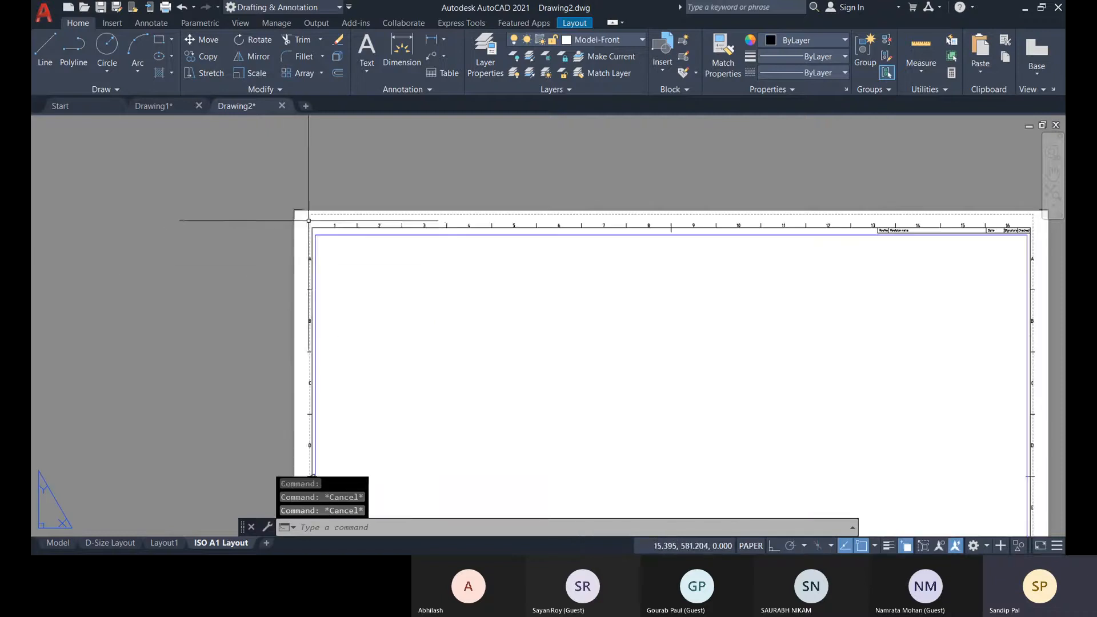
pyautogui.click(309, 221)
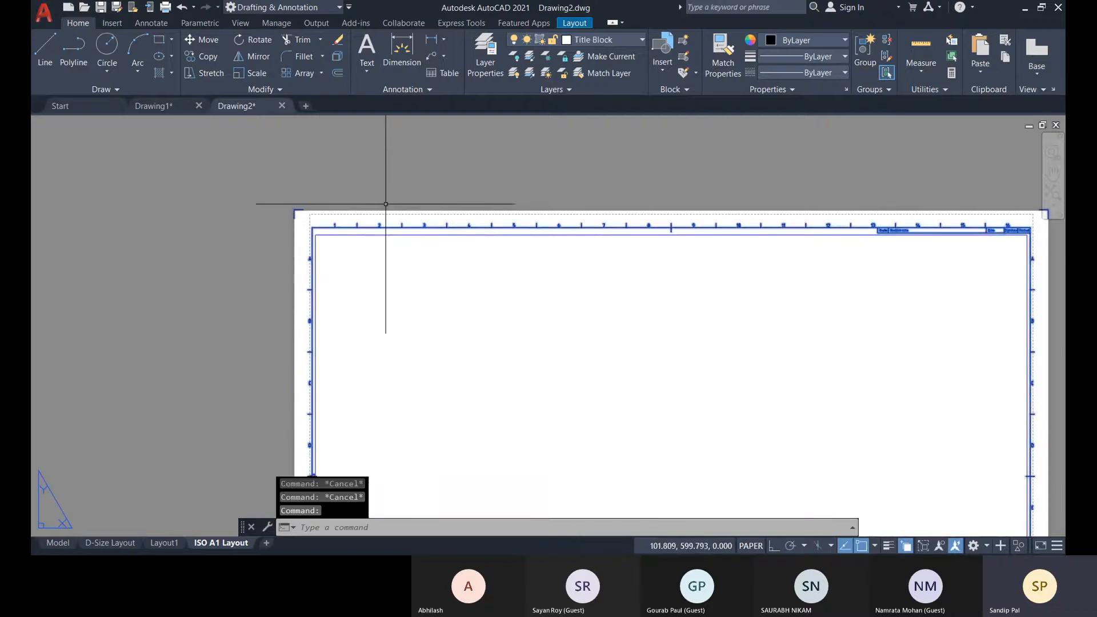
pyautogui.press('Delete')
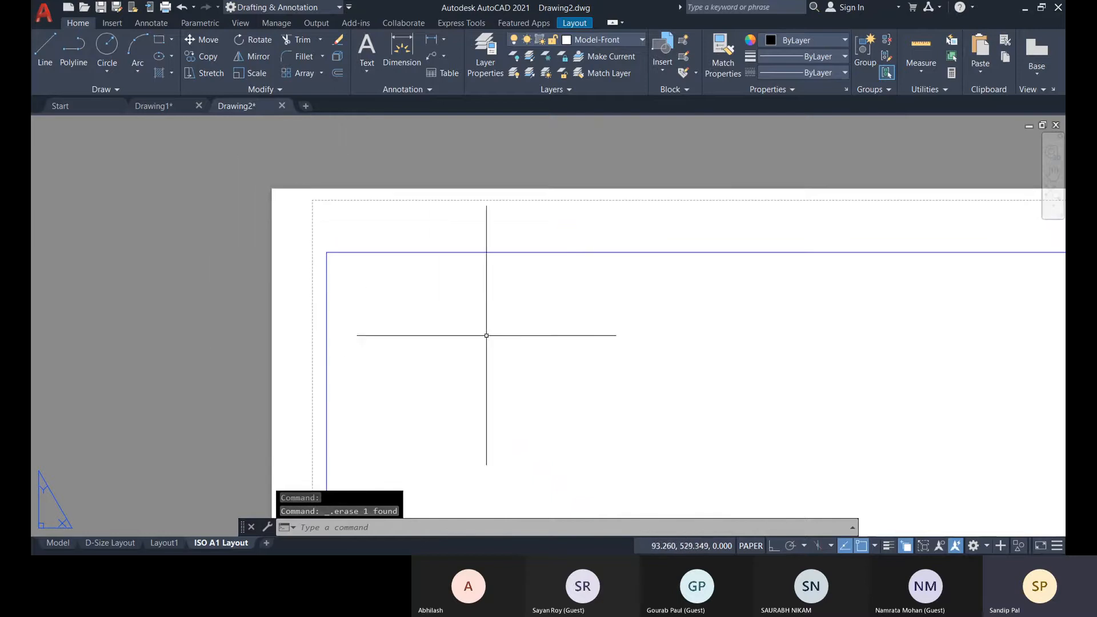
pyautogui.scroll(-2, 479, 321)
pyautogui.scroll(-2, 926, 336)
pyautogui.moveTo(903, 344); pyautogui.dragTo(573, 316, button='middle')
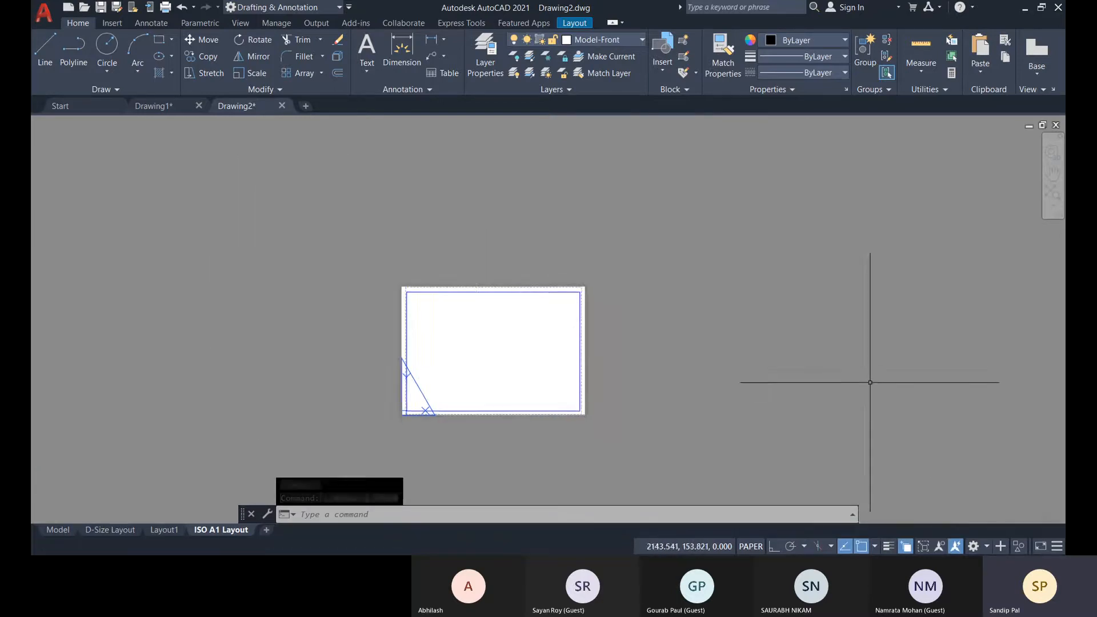
pyautogui.hotkey('ctrl', 'z')
pyautogui.hotkey('ctrl', 'z')
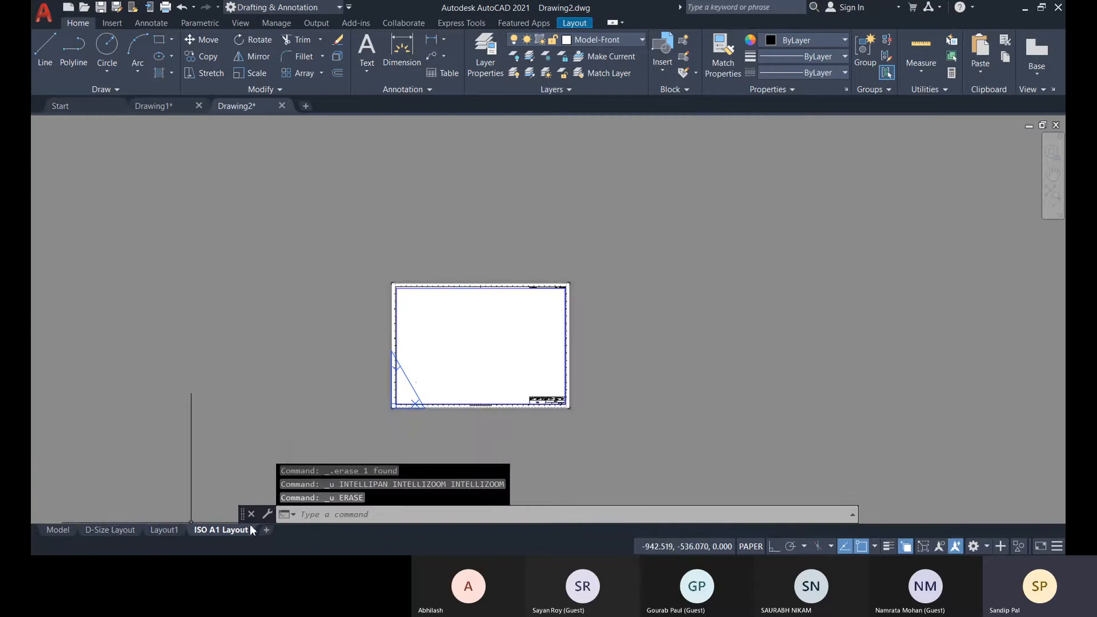
pyautogui.click(342, 515)
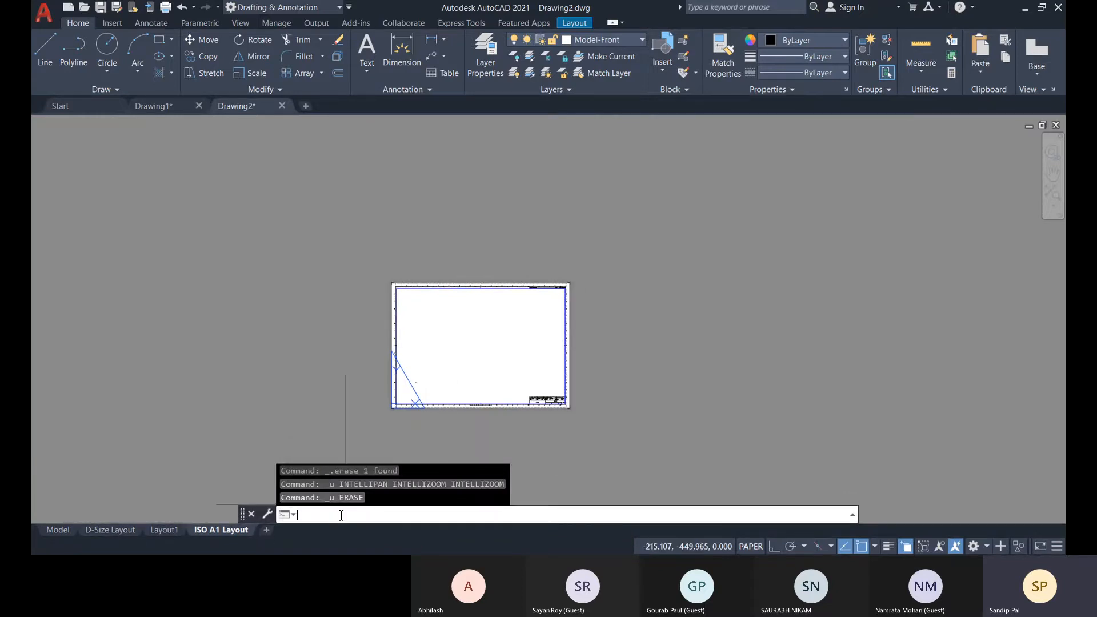
pyautogui.write('lay')
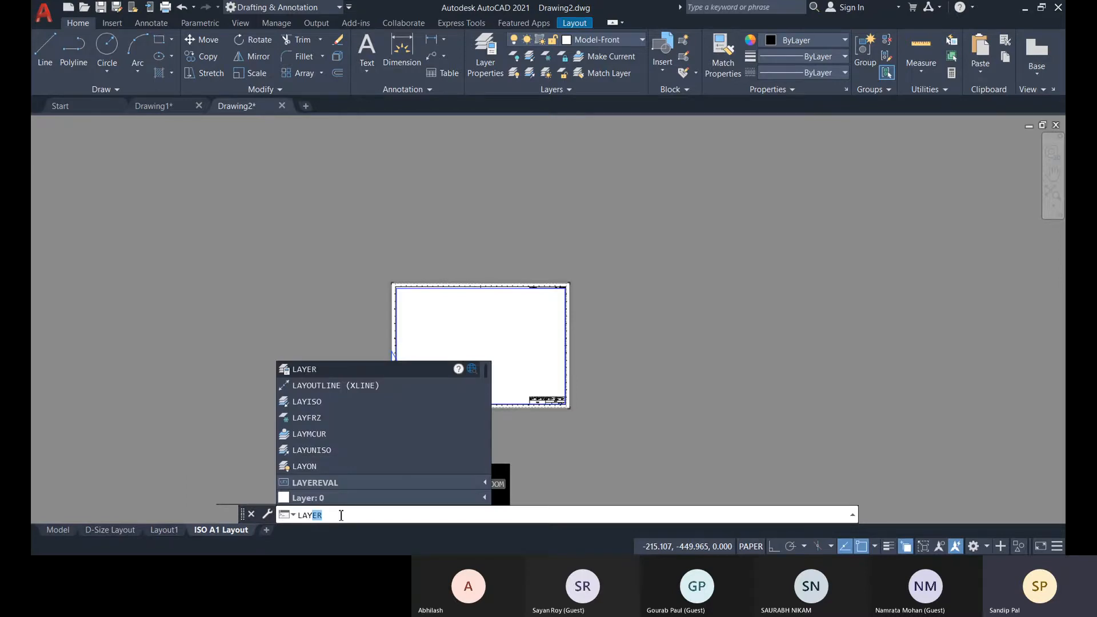
pyautogui.write('out')
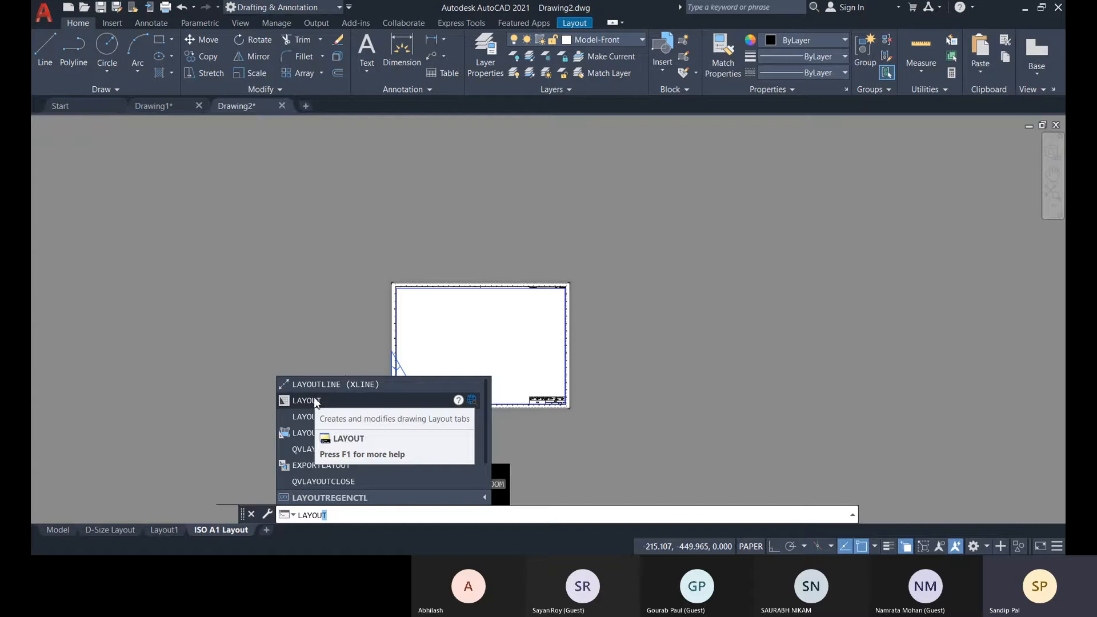
pyautogui.press('Escape')
pyautogui.press('Escape')
pyautogui.press('Escape')
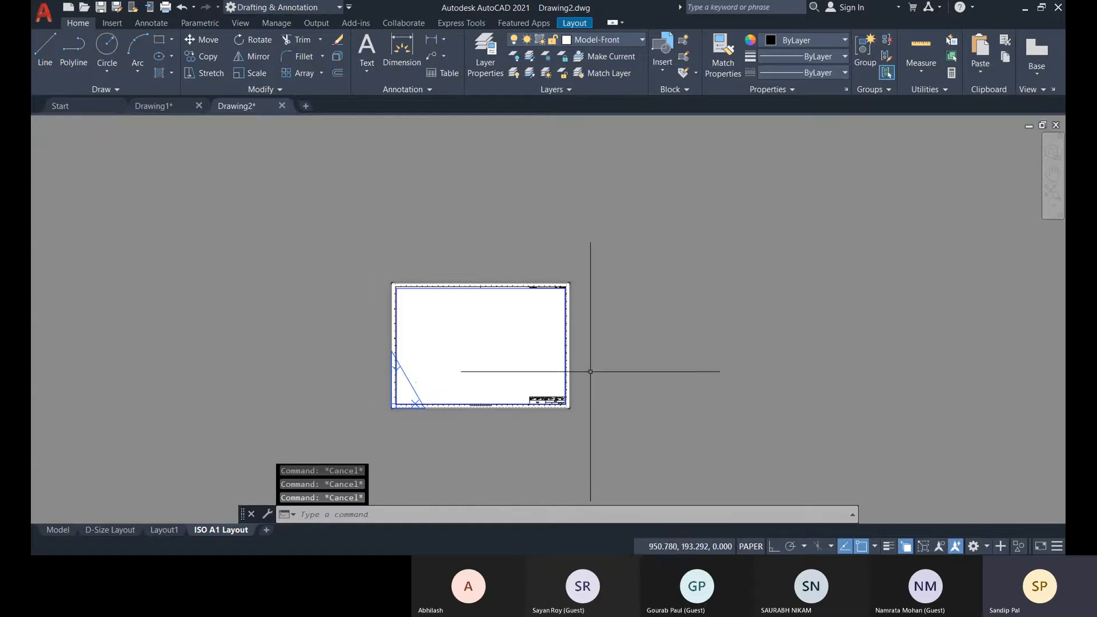
# Check the circle in model space, return to the D-Size Layout and inspect the sheet's border.
pyautogui.click(47, 530)
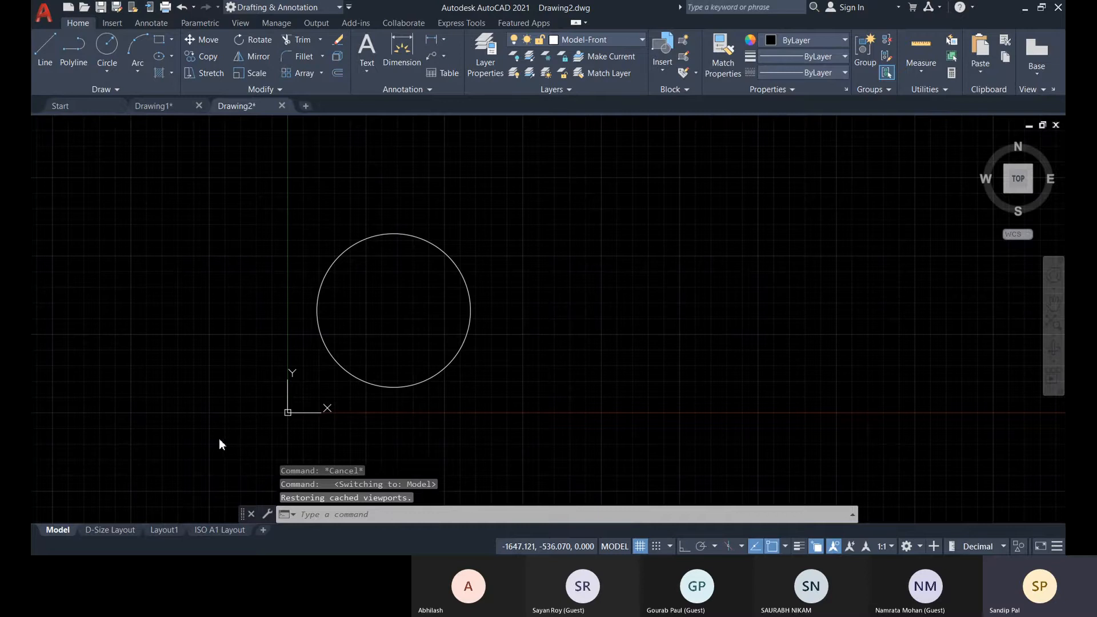
pyautogui.click(124, 530)
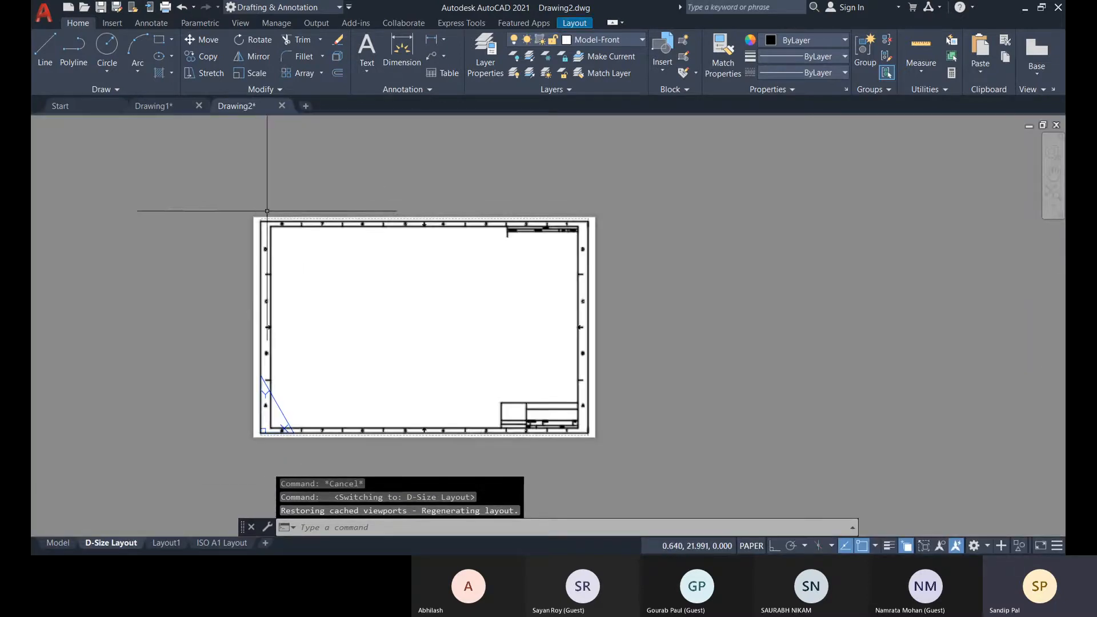
pyautogui.scroll(4, 594, 218)
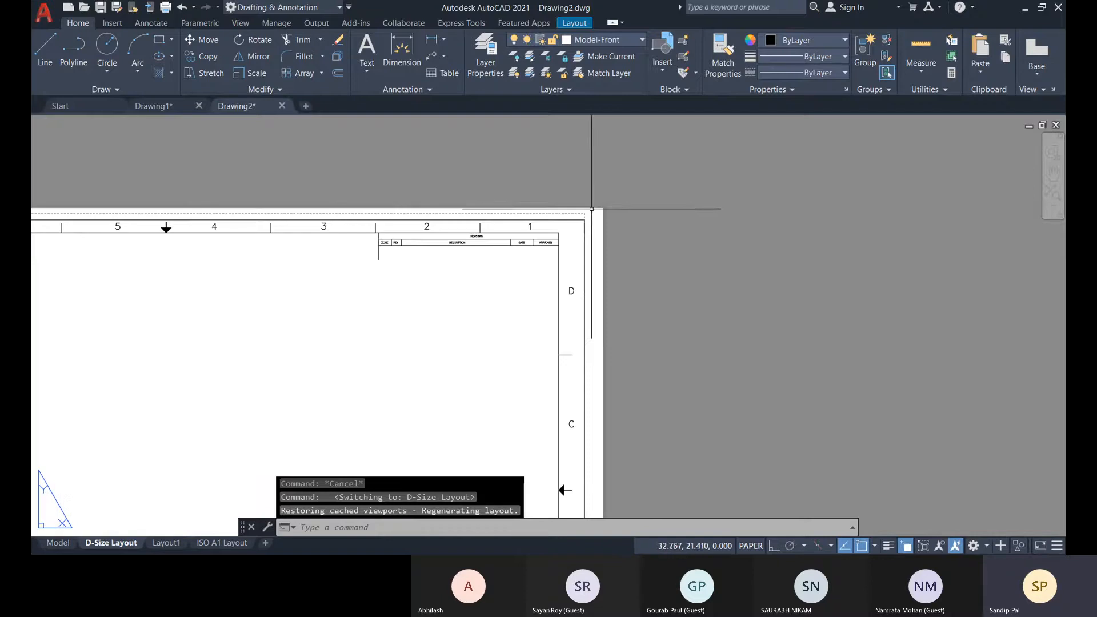
pyautogui.scroll(-5, 606, 218)
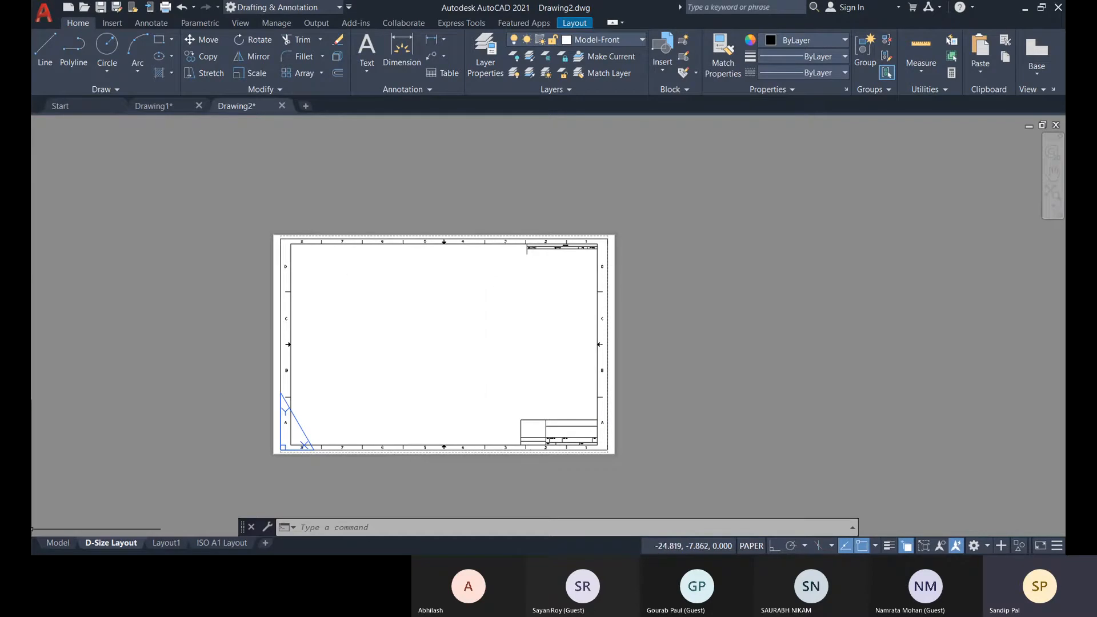
# Create a new page setup named Demo Page for the D-Size Layout, starting from the D-Size Layout setup.
pyautogui.rightClick(105, 548)
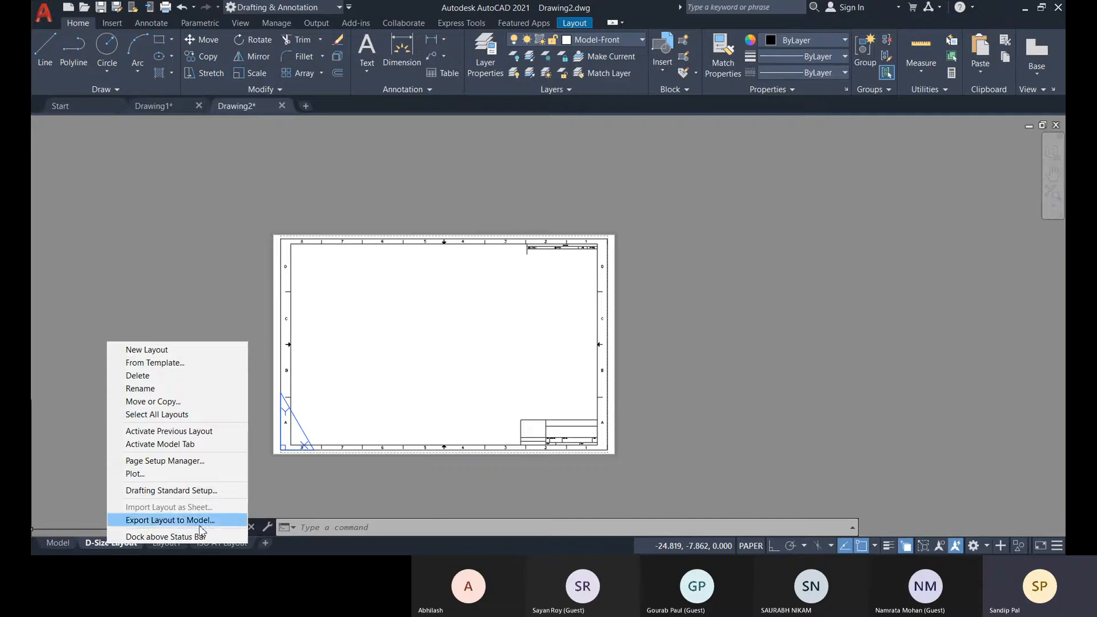
pyautogui.click(153, 463)
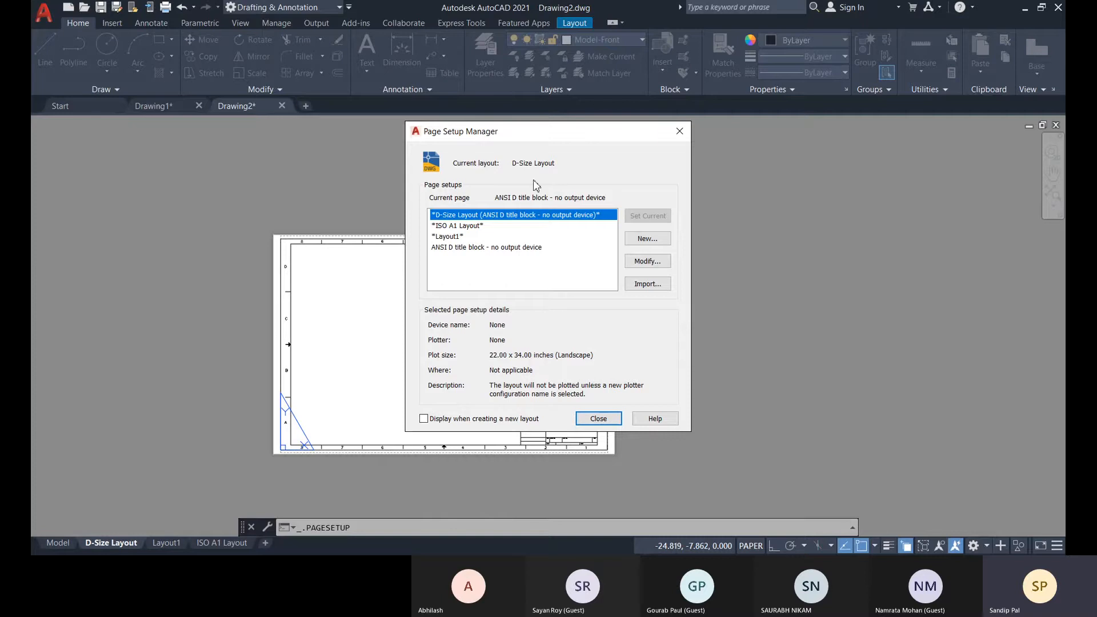
pyautogui.moveTo(545, 135); pyautogui.dragTo(414, 171)
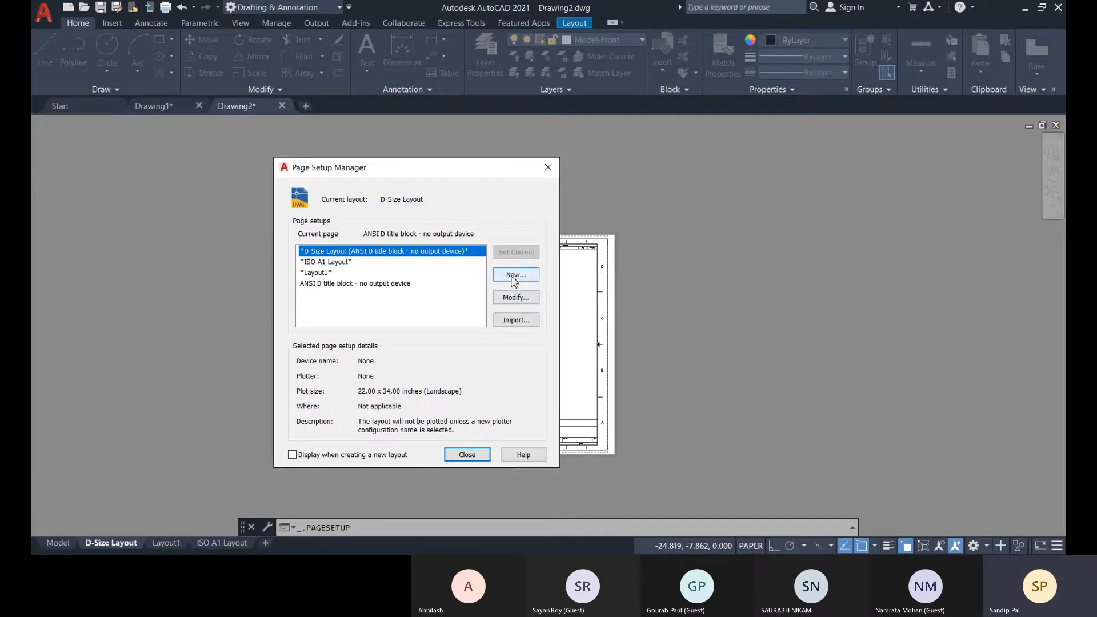
pyautogui.click(515, 276)
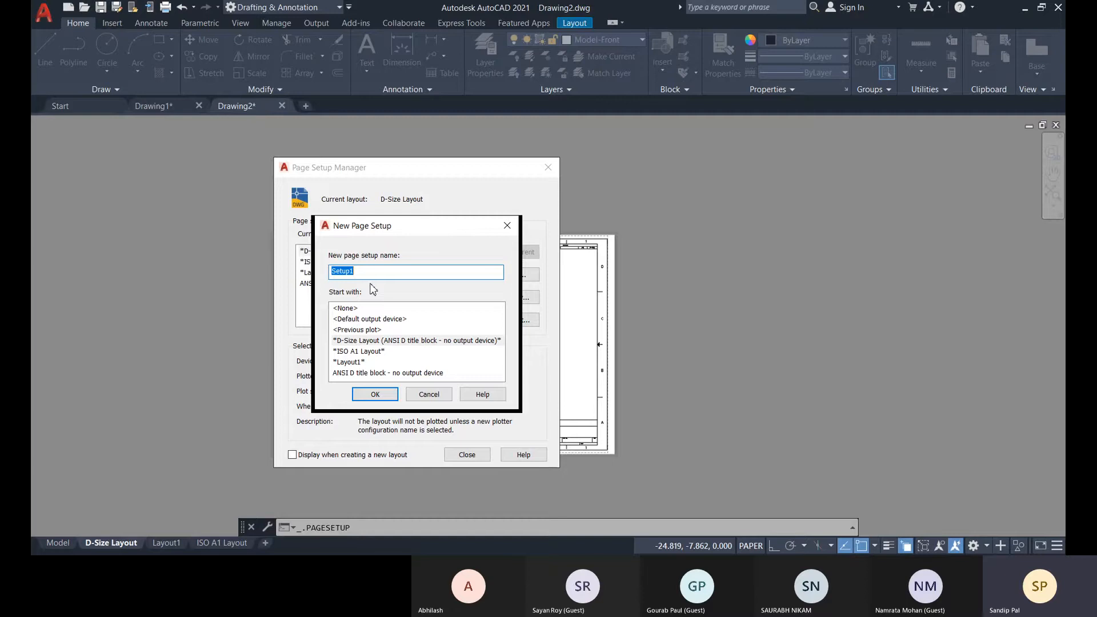
pyautogui.write('Demo')
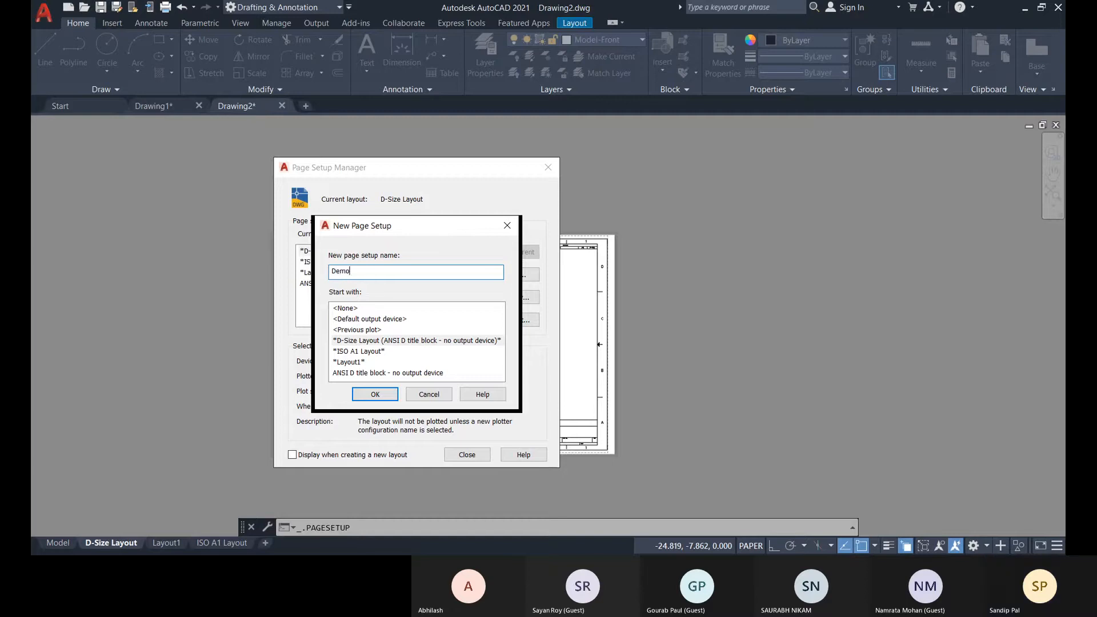
pyautogui.write(' La')
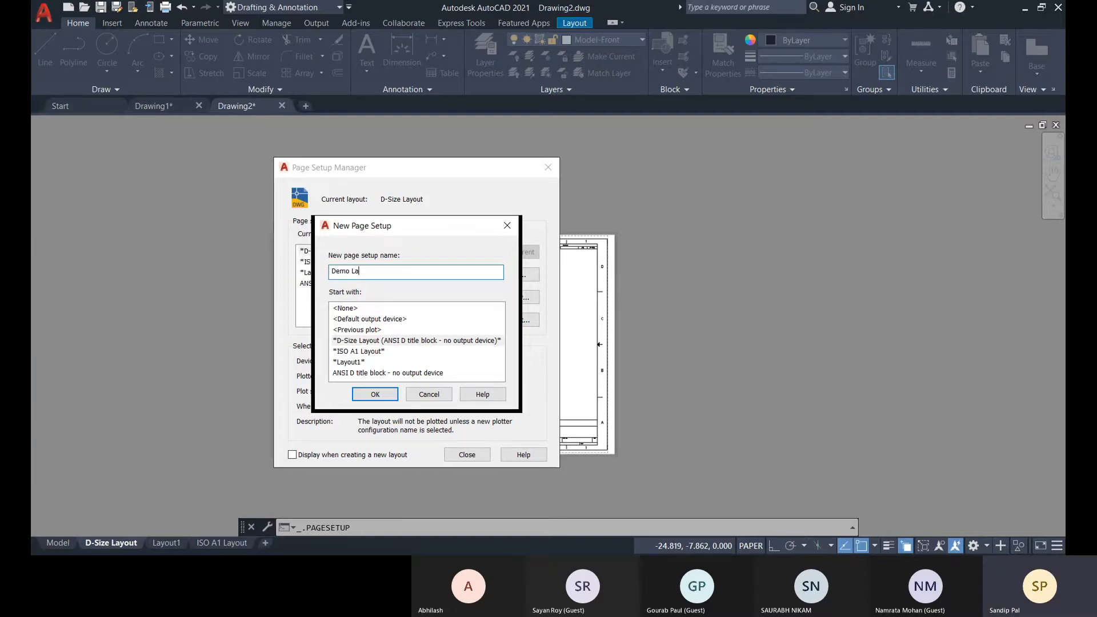
pyautogui.write('yout')
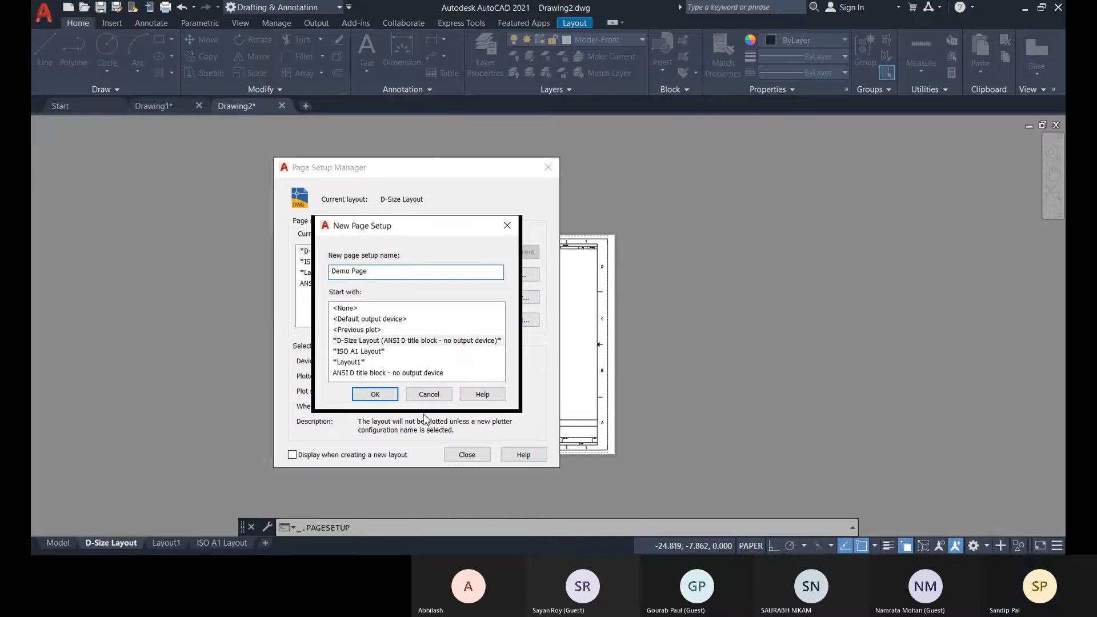
pyautogui.click(375, 396)
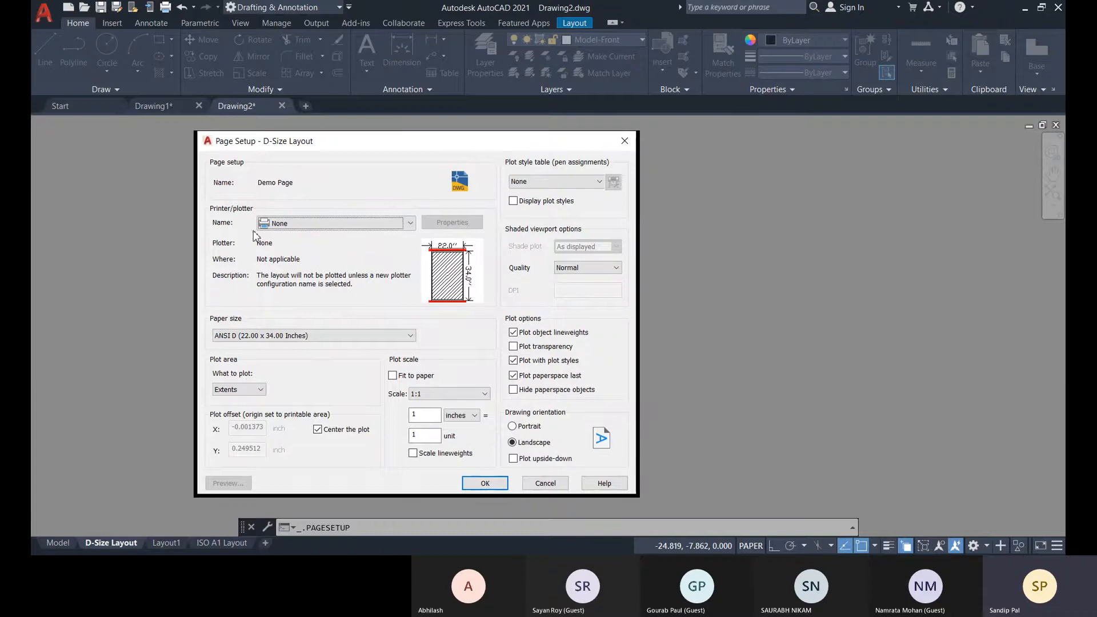
# Set the Demo Page plotter to DWG To PDF.pc3 and check its PDF options without changing them.
pyautogui.click(298, 223)
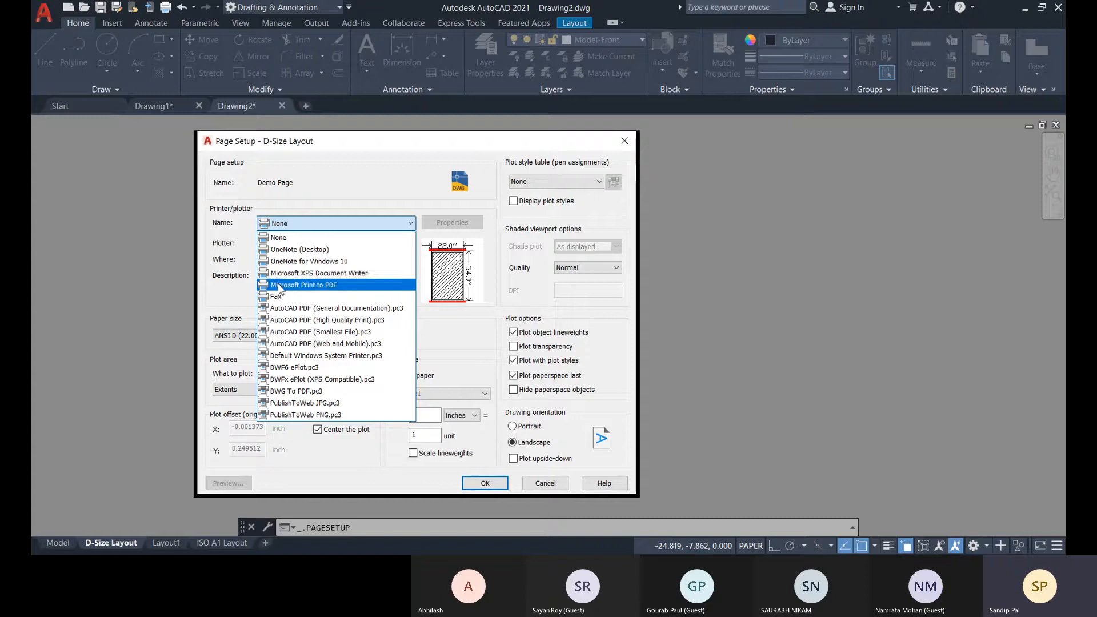
pyautogui.click(230, 290)
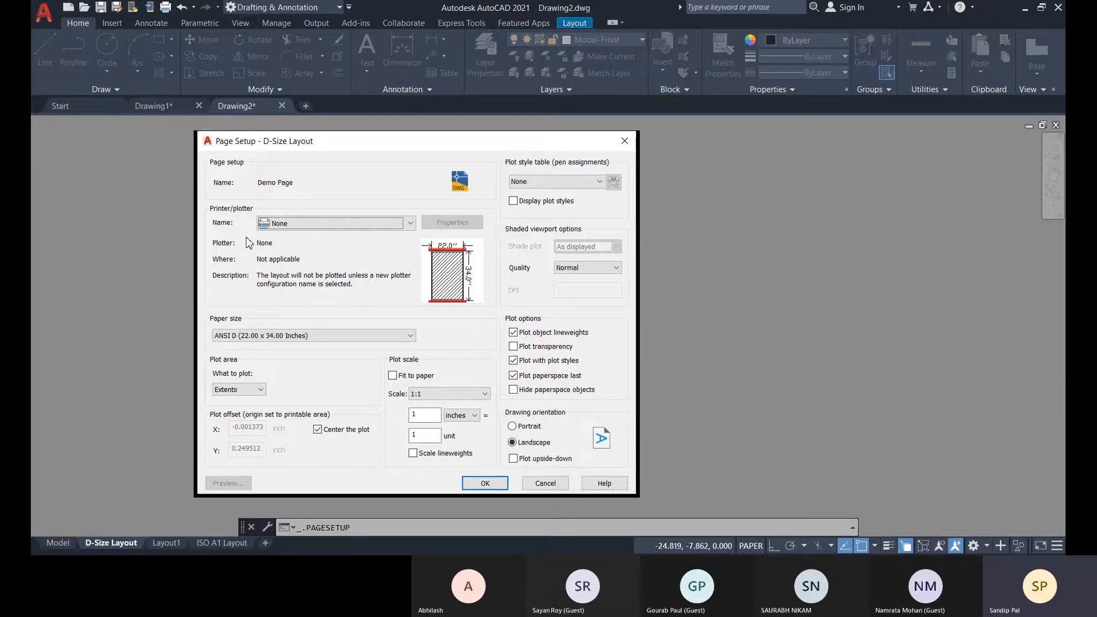
pyautogui.click(290, 224)
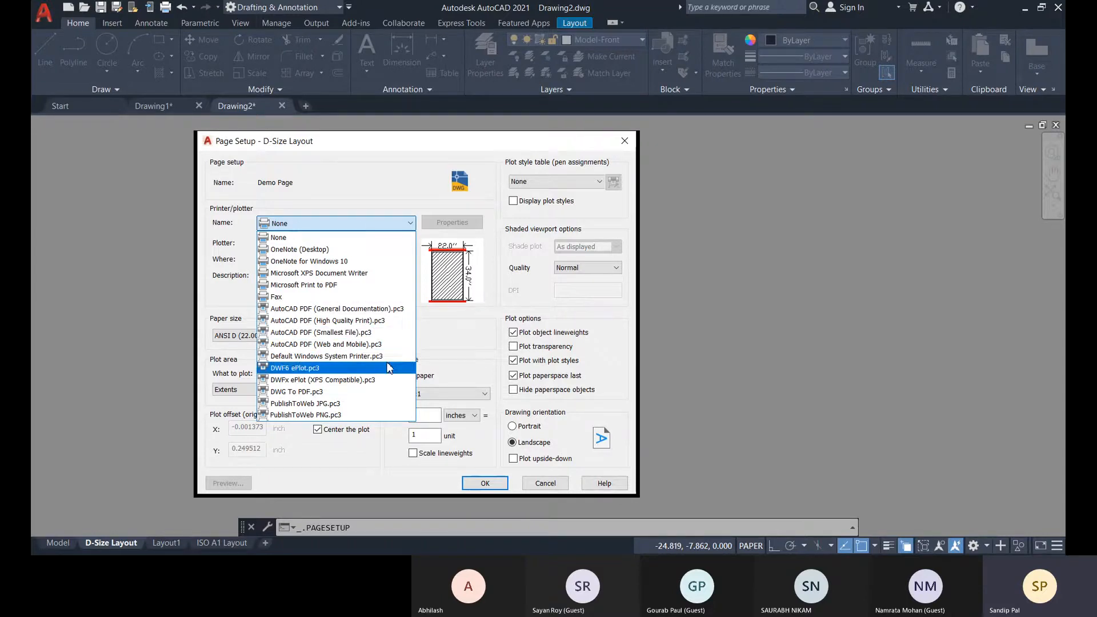
pyautogui.click(293, 392)
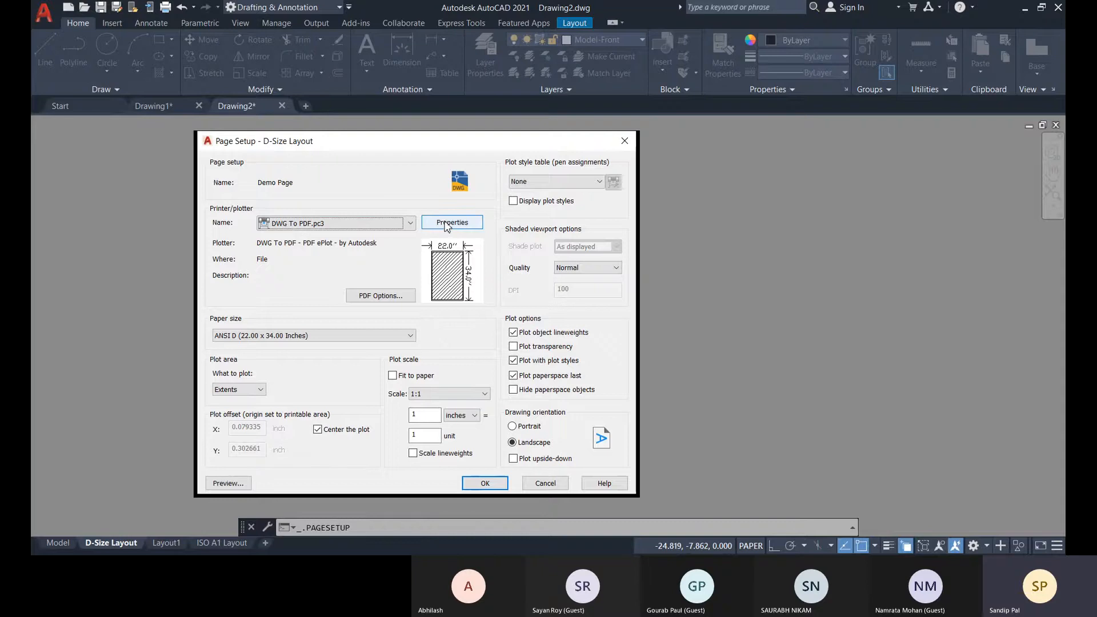
pyautogui.click(362, 298)
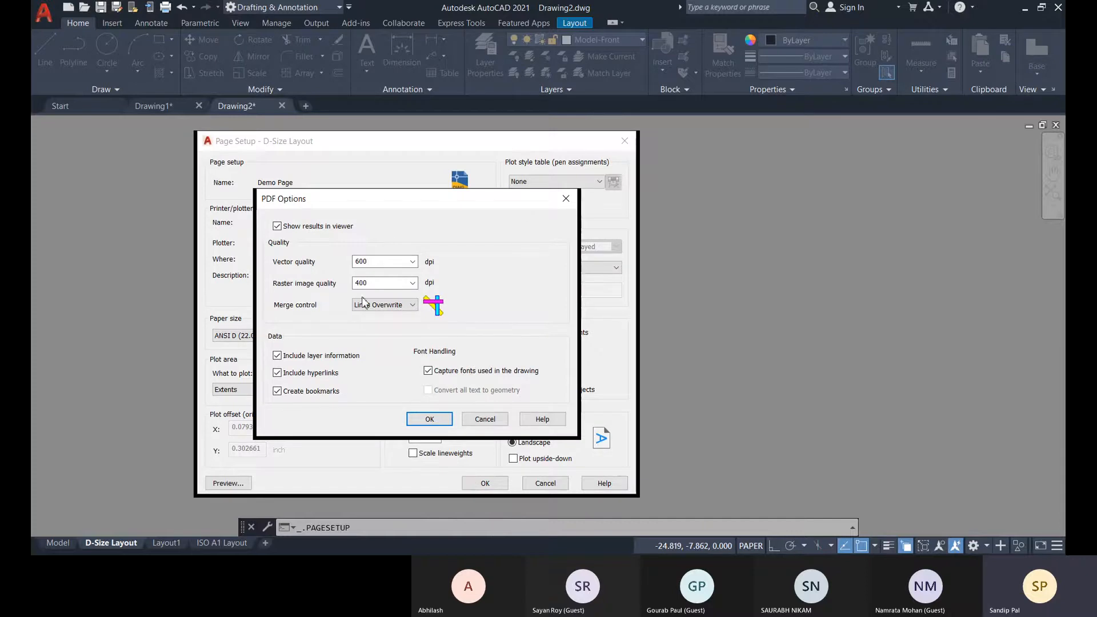
pyautogui.click(566, 198)
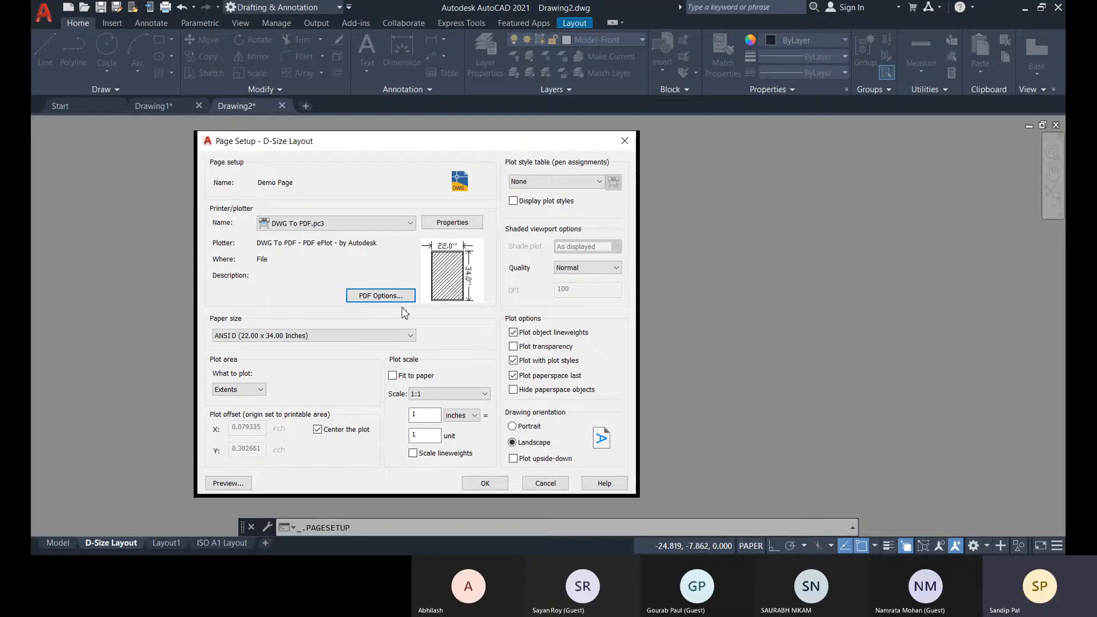
# Open the custom paper sizes in the DWG To PDF plotter properties and select the TSA size.
pyautogui.click(444, 226)
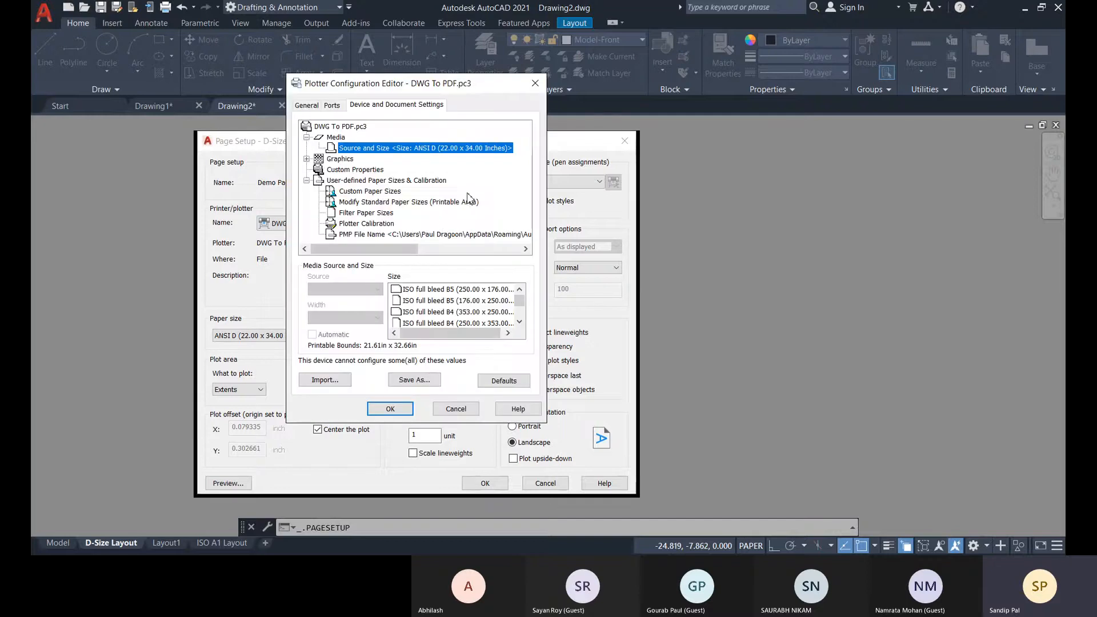
pyautogui.click(385, 192)
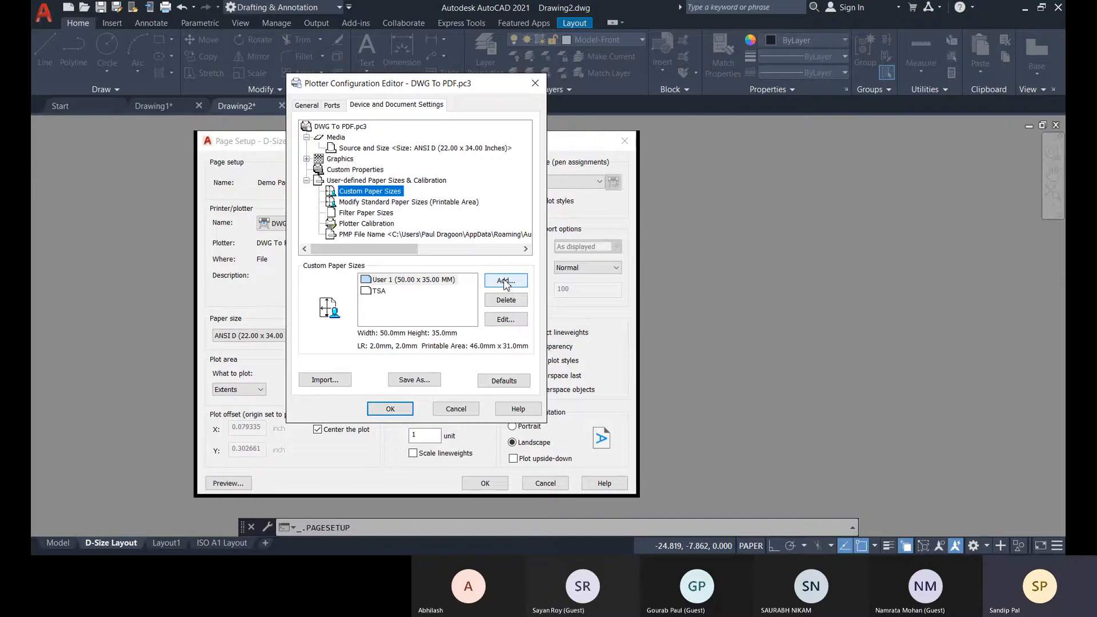
pyautogui.click(377, 292)
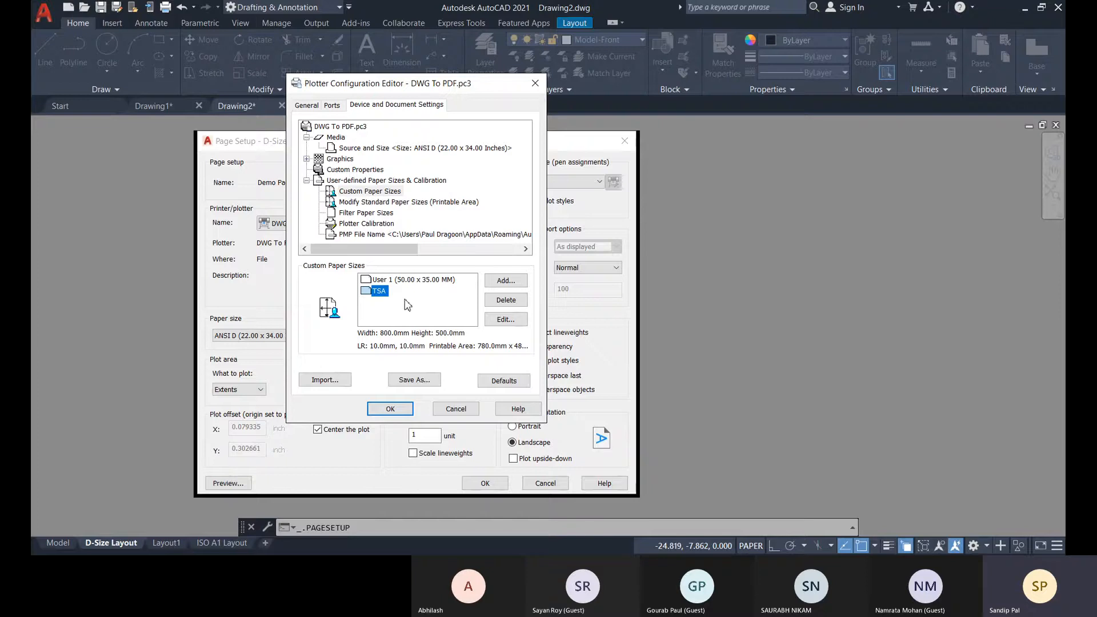
pyautogui.click(493, 282)
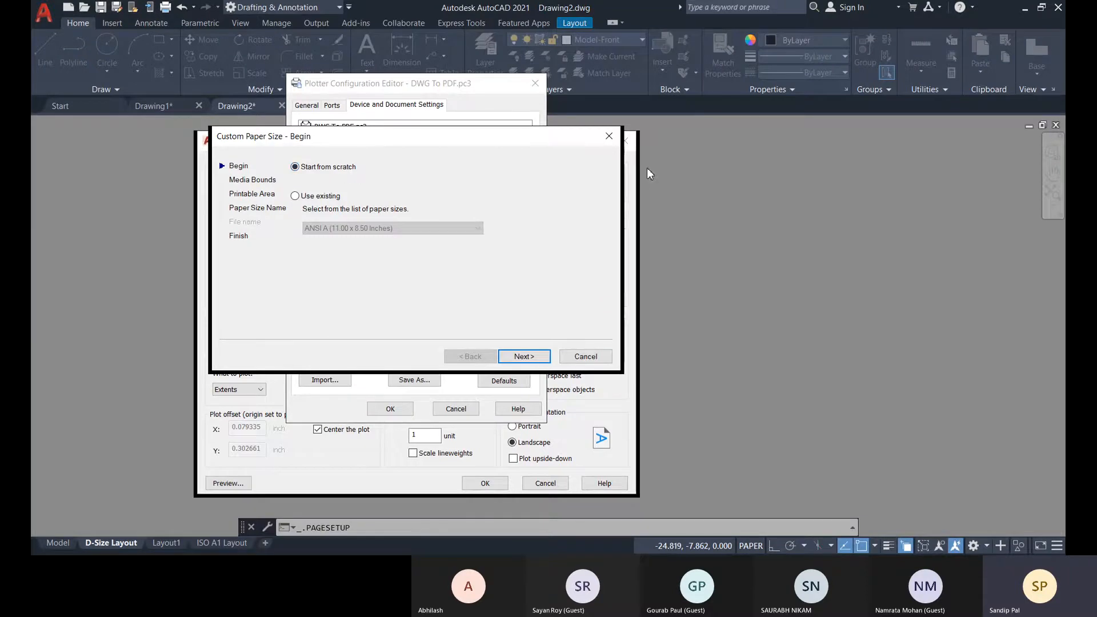
pyautogui.click(612, 141)
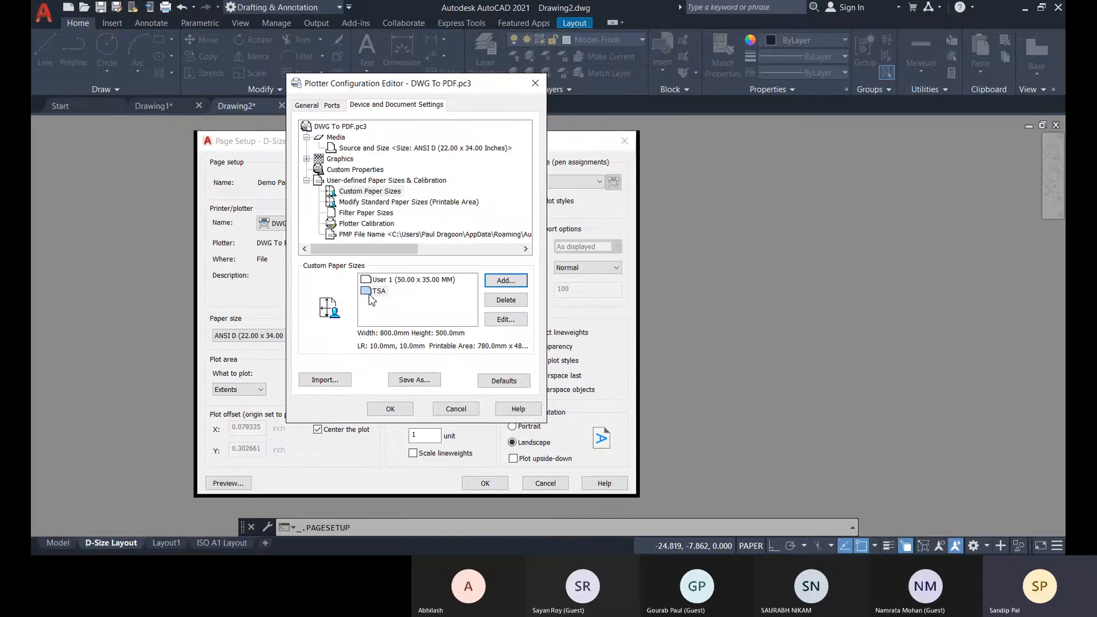
# Edit the media bounds of the TSA custom paper size, setting its width to 700 mm.
pyautogui.click(506, 319)
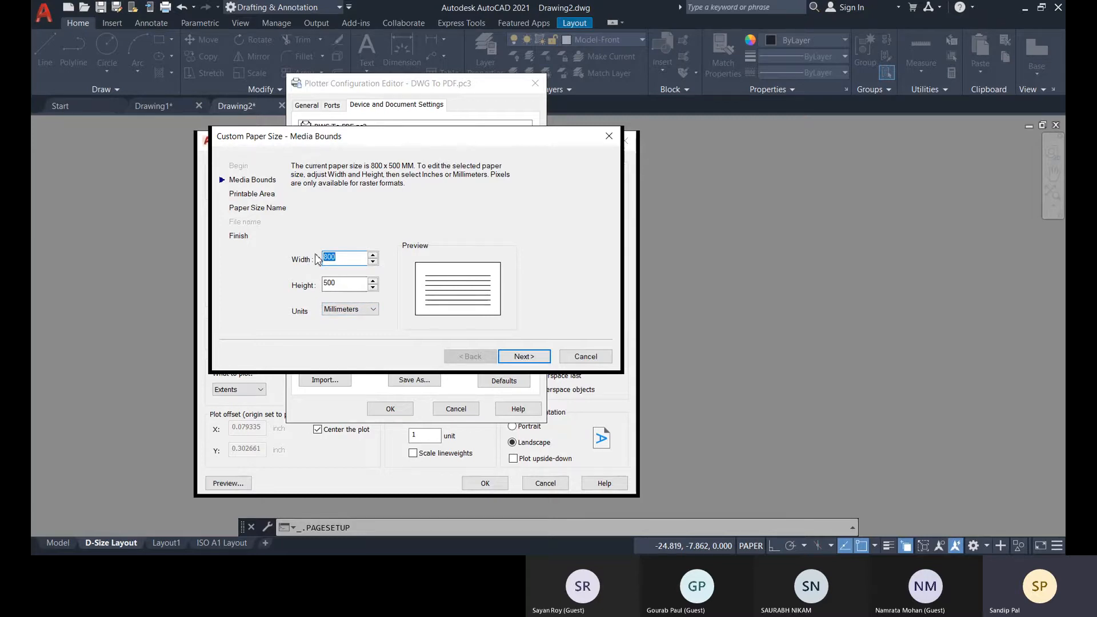
pyautogui.write('7')
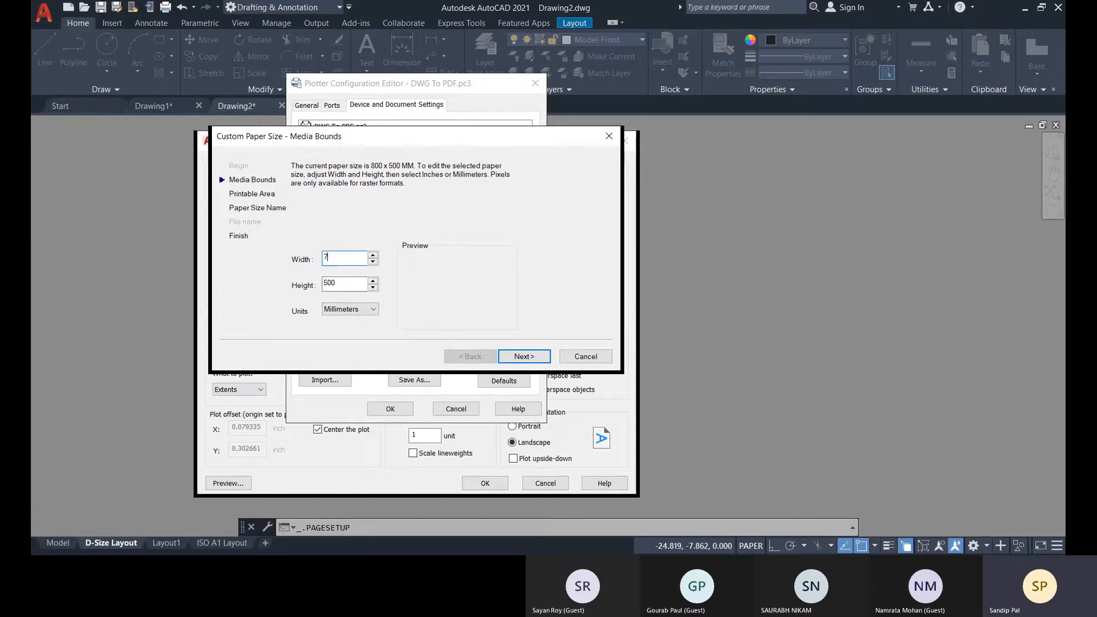
pyautogui.write('00')
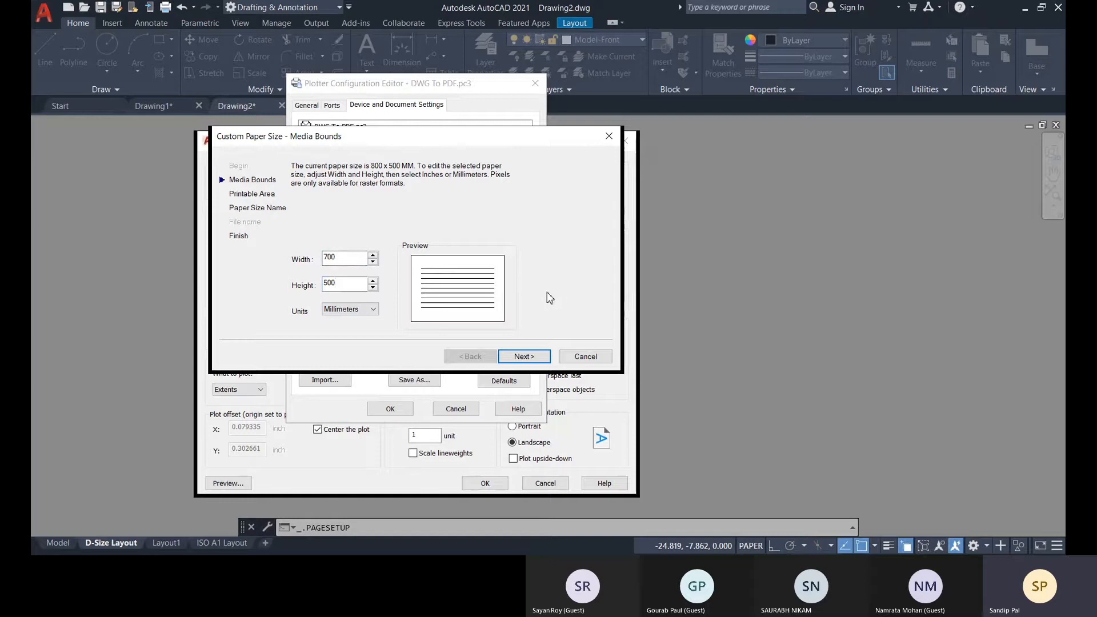
pyautogui.click(343, 284)
pyautogui.click(523, 357)
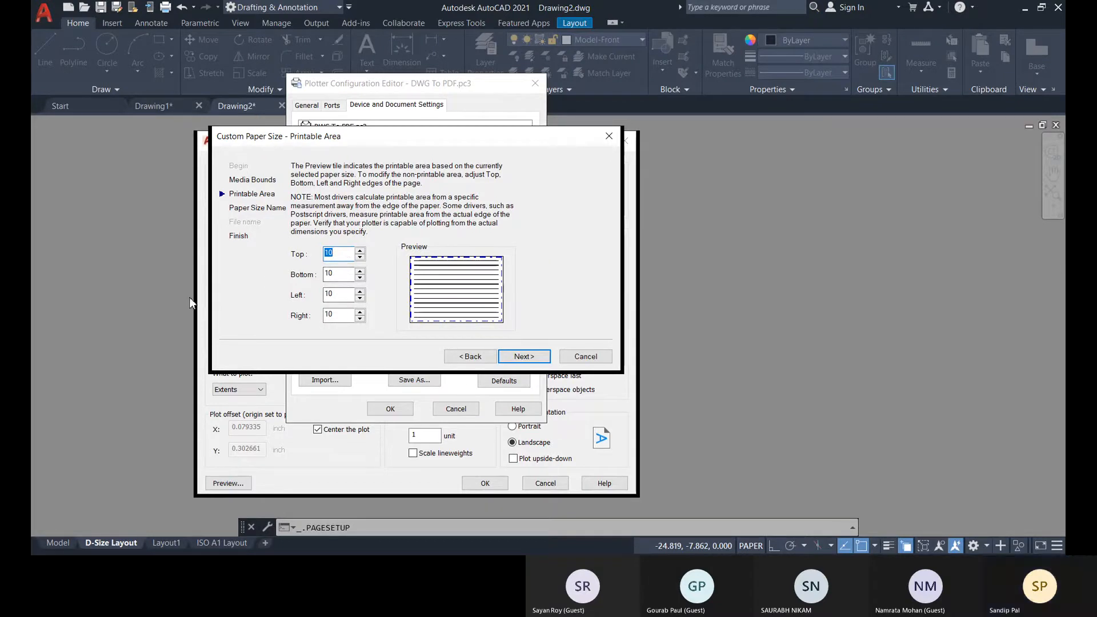
# Set the top, bottom, left and right margins of the custom paper's printable area to 15.
pyautogui.write('15')
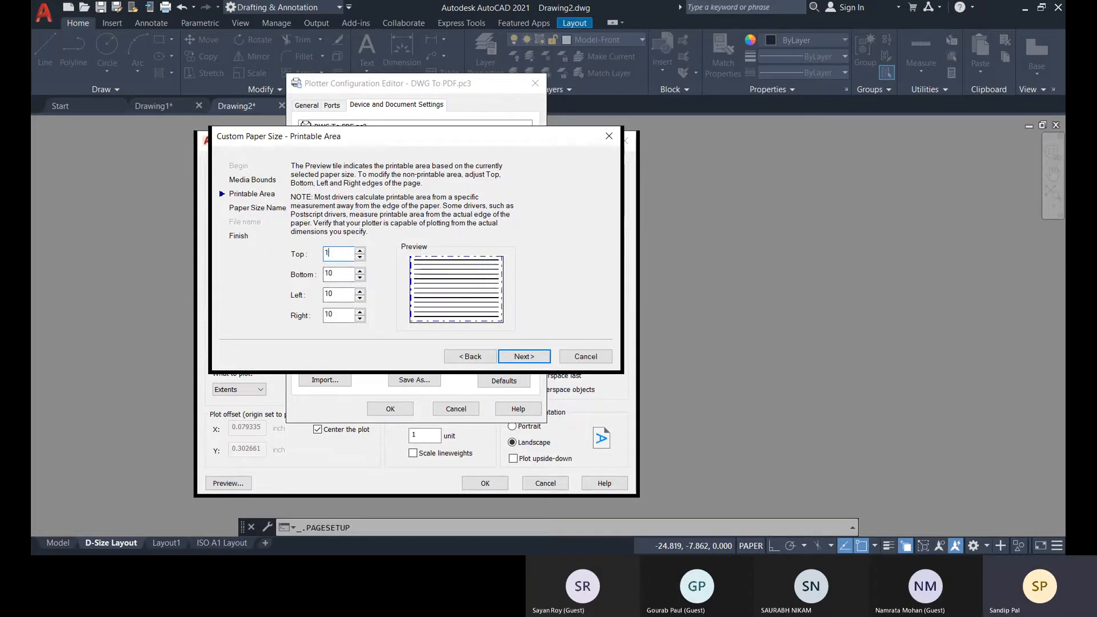
pyautogui.click(346, 274)
pyautogui.doubleClick(346, 274)
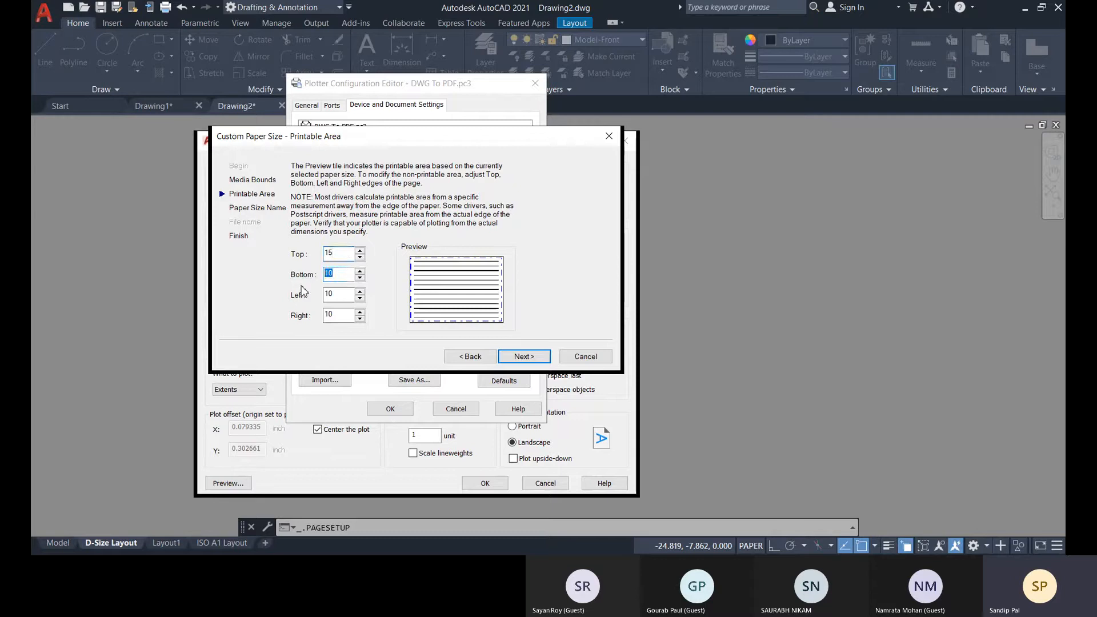
pyautogui.write('15')
pyautogui.press('Tab')
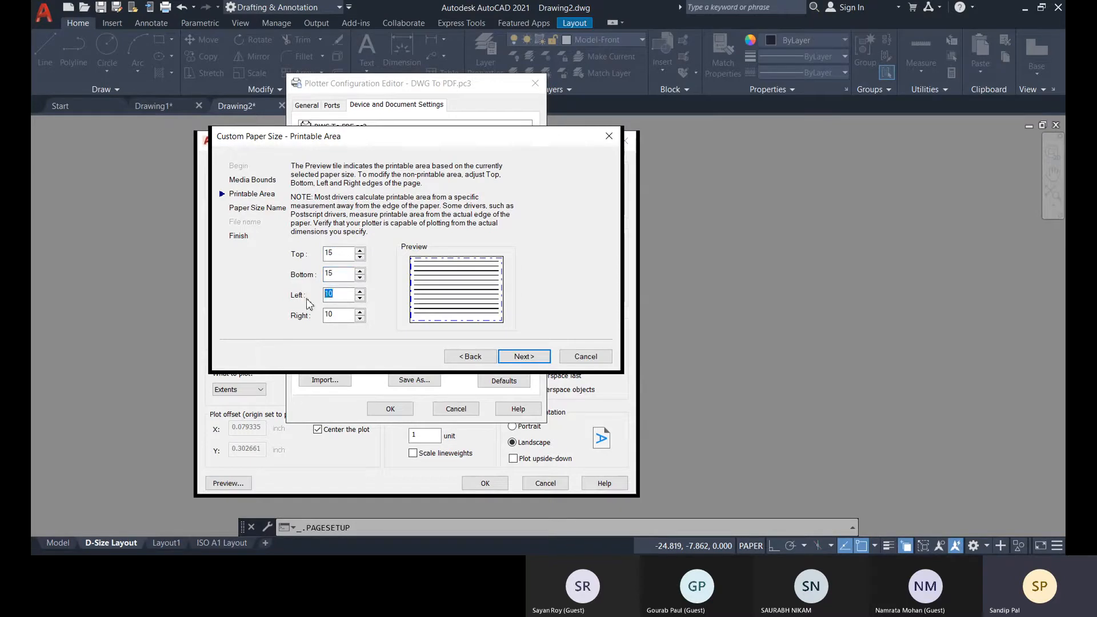
pyautogui.write('15')
pyautogui.press('Tab')
pyautogui.write('15')
pyautogui.click(346, 295)
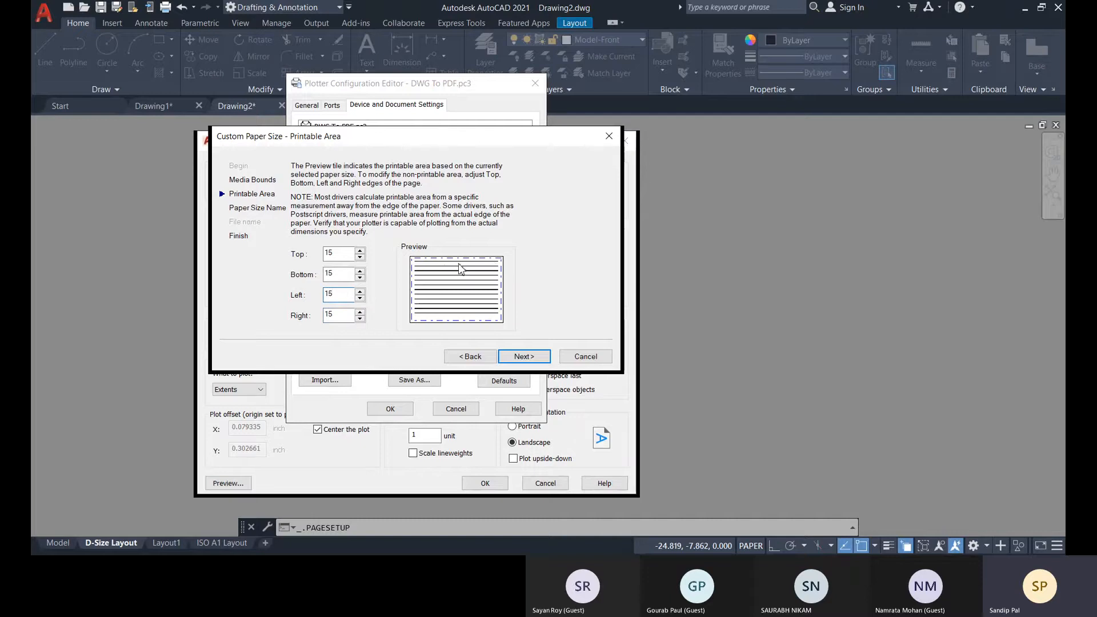
pyautogui.click(524, 356)
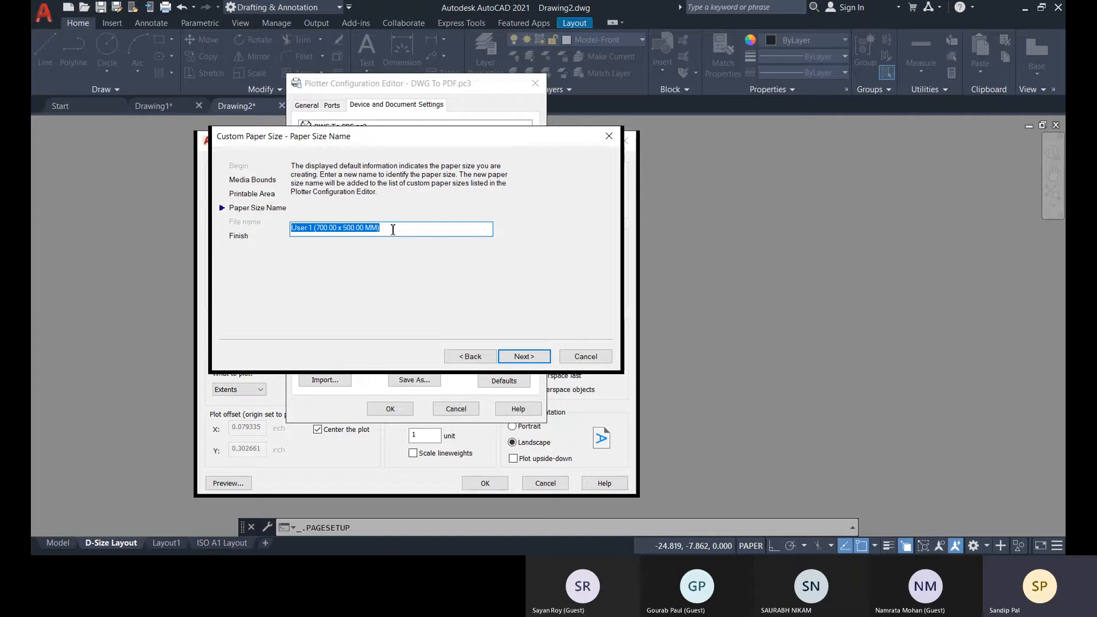
# Name the custom paper size ATOM, finish editing it and accept the plotter configuration.
pyautogui.write('ATOM')
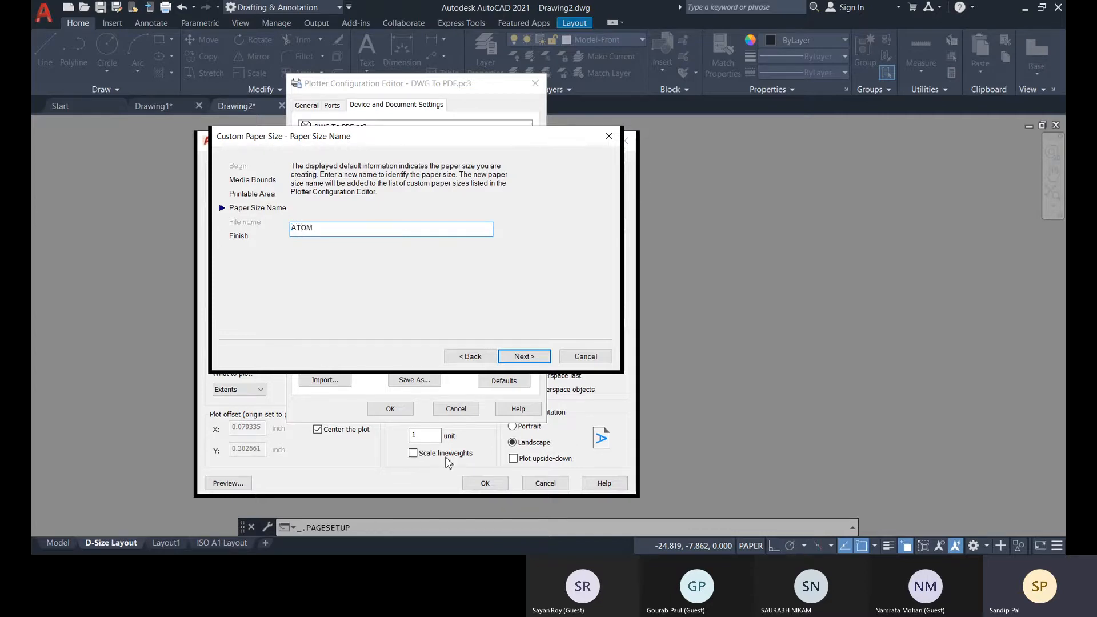
pyautogui.click(546, 357)
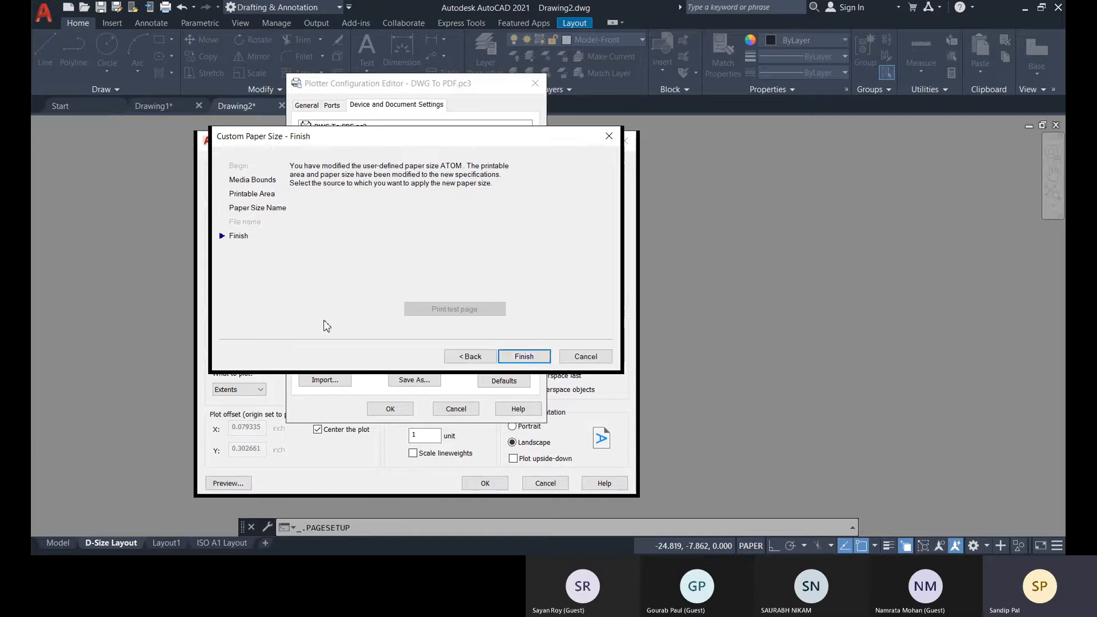
pyautogui.click(524, 357)
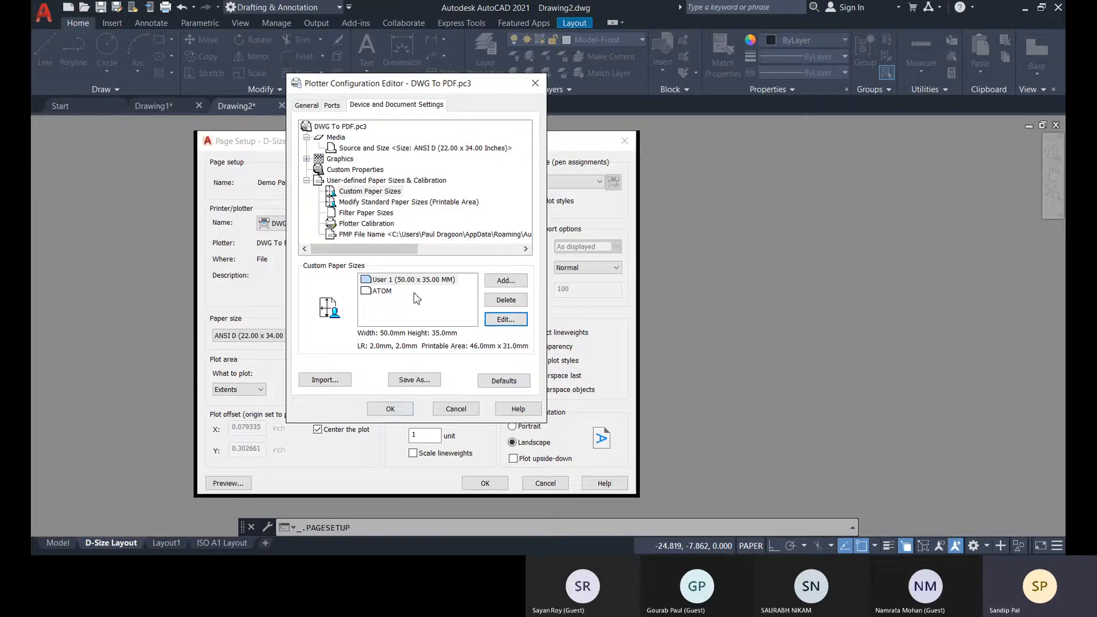
pyautogui.moveTo(420, 84); pyautogui.dragTo(268, 84)
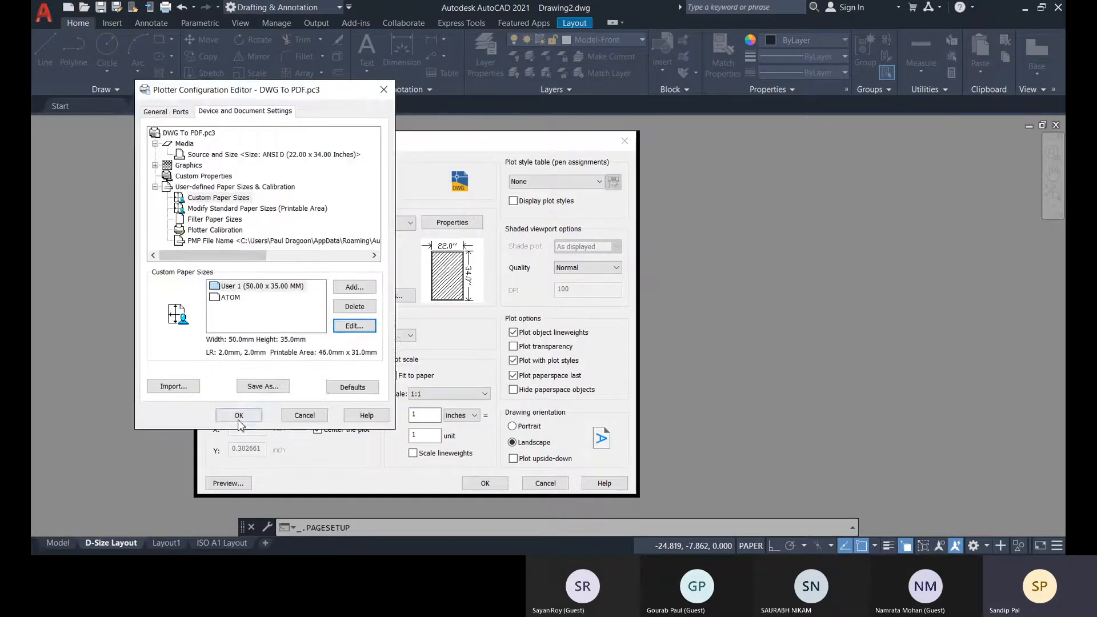
pyautogui.click(239, 409)
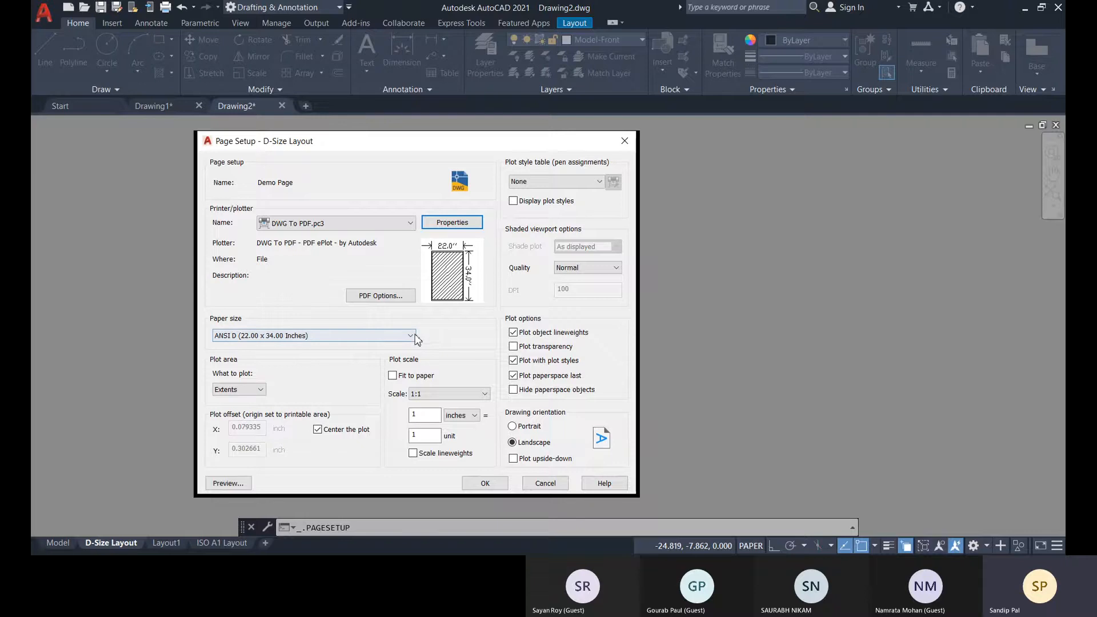
# Set the paper size of the Demo Page setup to the custom ATOM size.
pyautogui.click(393, 339)
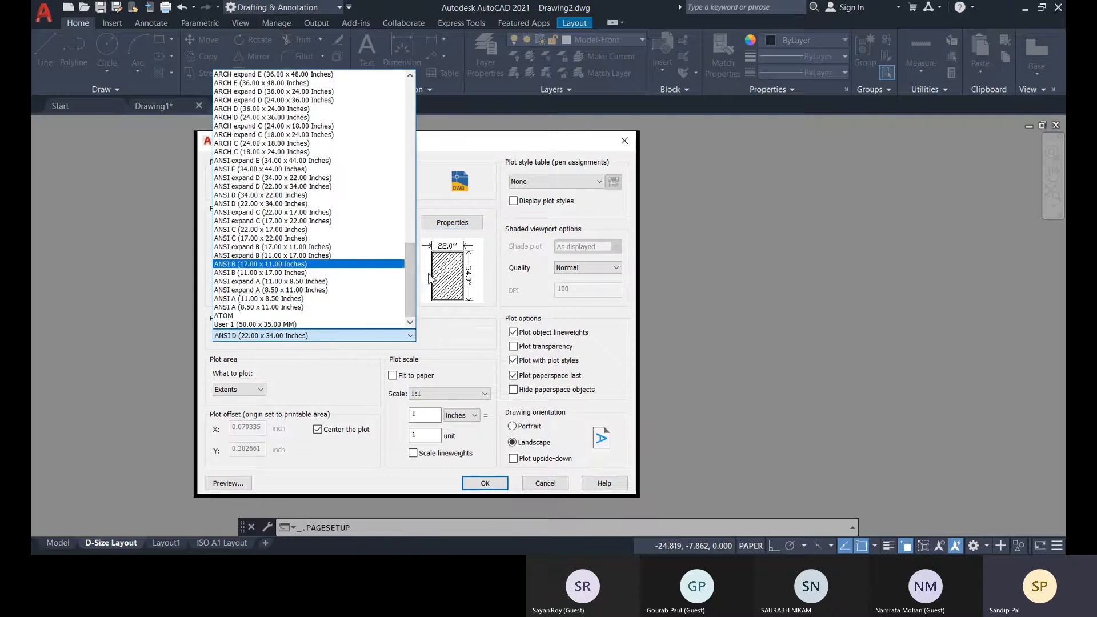
pyautogui.moveTo(412, 284)
pyautogui.mouseDown()
pyautogui.moveTo(416, 102)
pyautogui.moveTo(400, 280)
pyautogui.mouseUp()
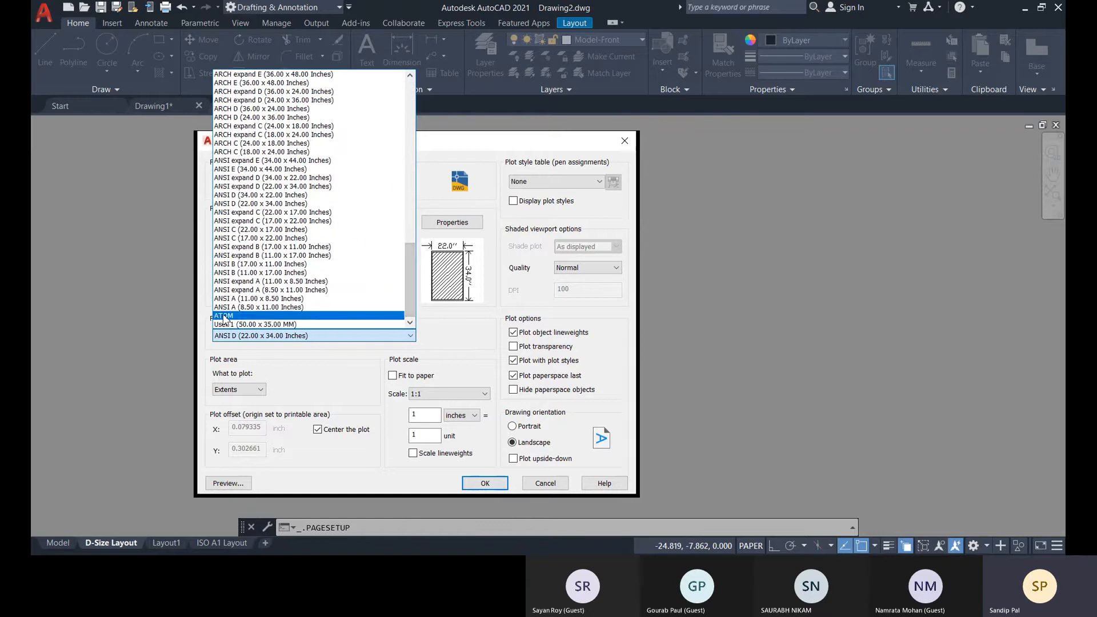
pyautogui.click(224, 316)
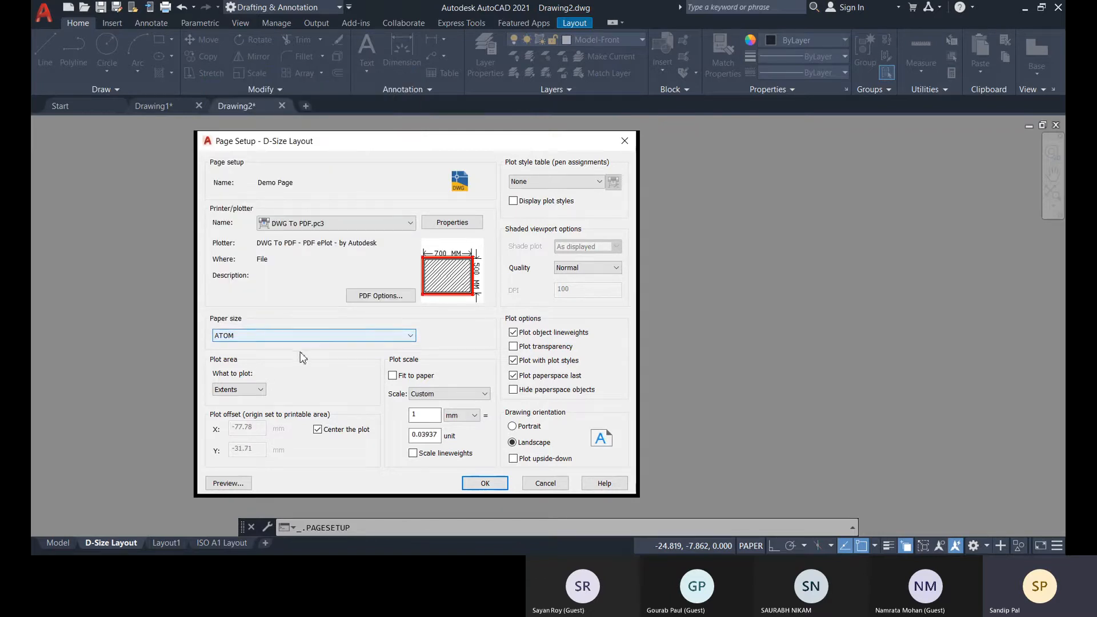
# Try the Layout and Display options for what to plot on the ATOM sheet.
pyautogui.click(259, 391)
pyautogui.click(269, 362)
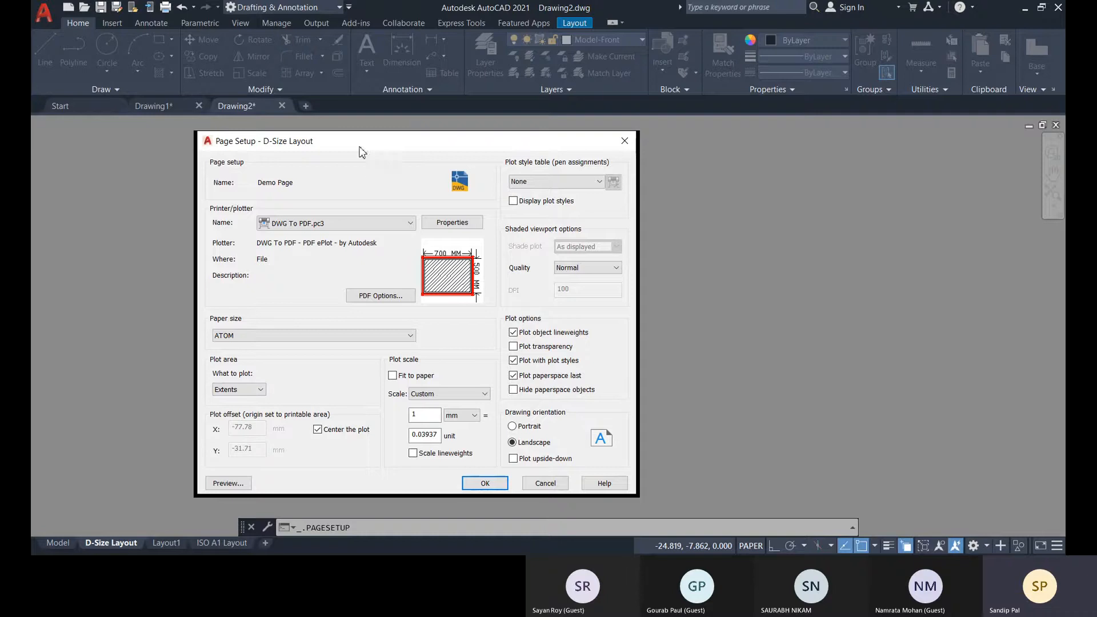
pyautogui.moveTo(358, 145); pyautogui.dragTo(458, 124)
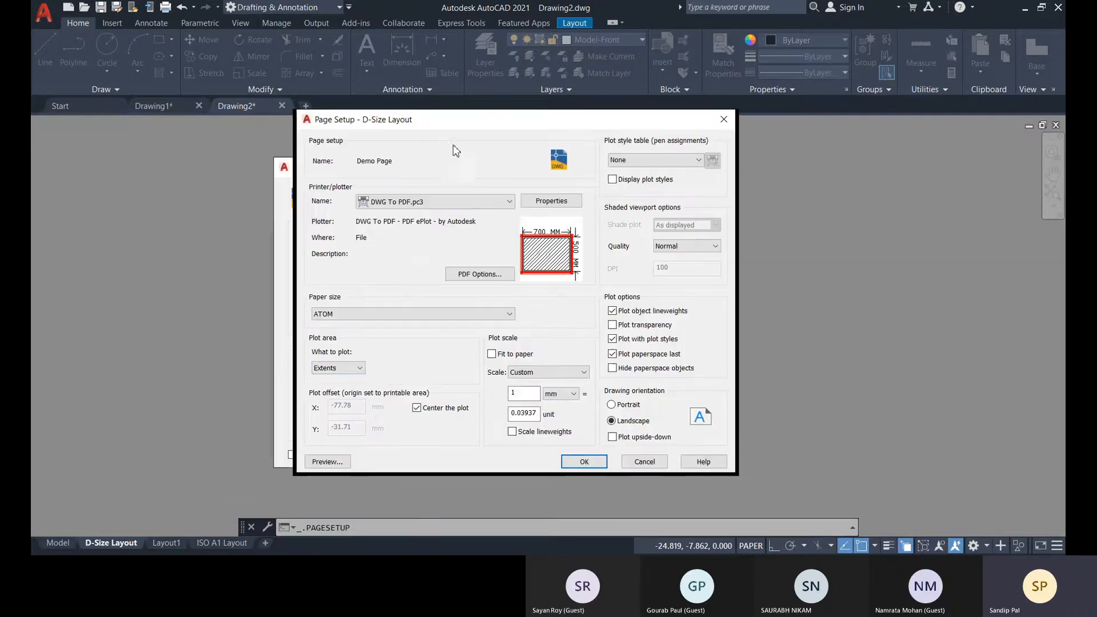
pyautogui.click(346, 373)
pyautogui.click(327, 399)
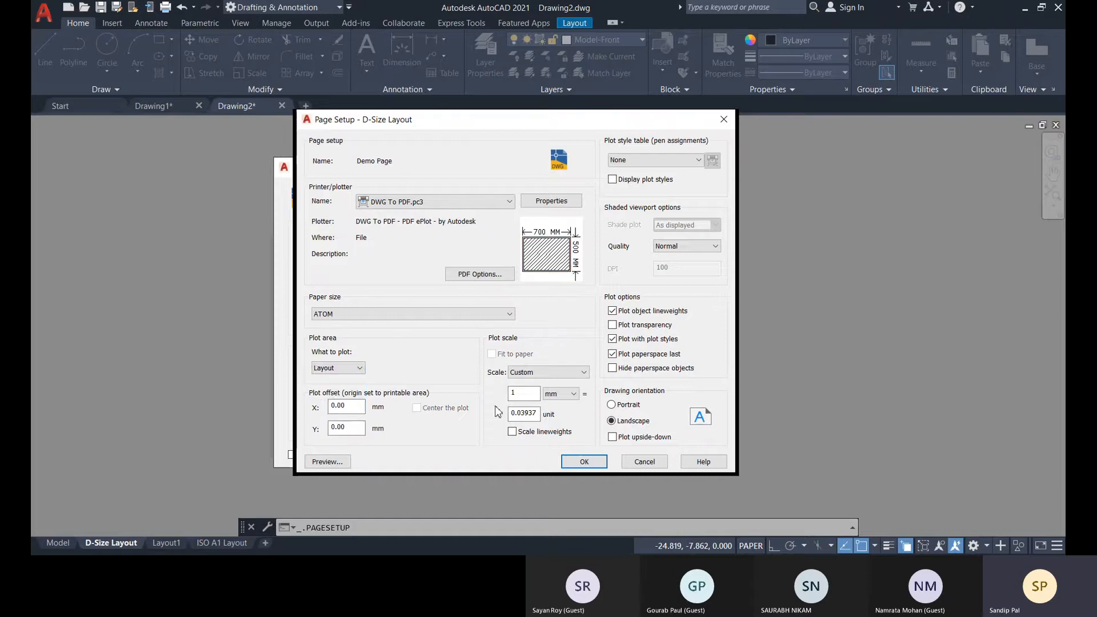
pyautogui.click(346, 370)
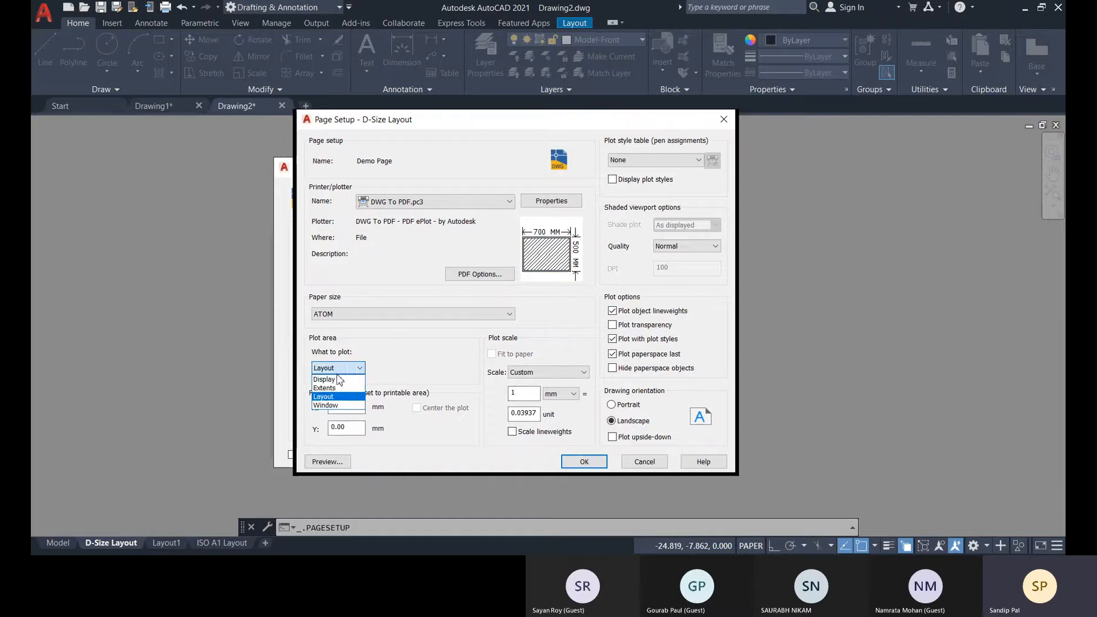
pyautogui.click(337, 382)
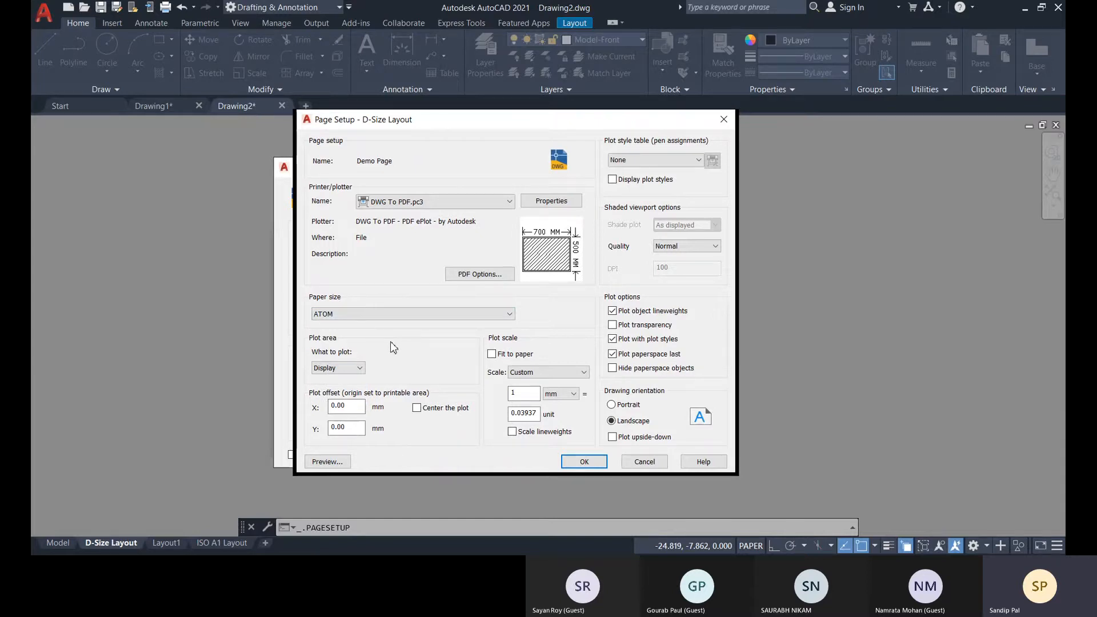
# Set the plot area to a window around the title block in the sheet's lower right corner and center the plot.
pyautogui.click(341, 369)
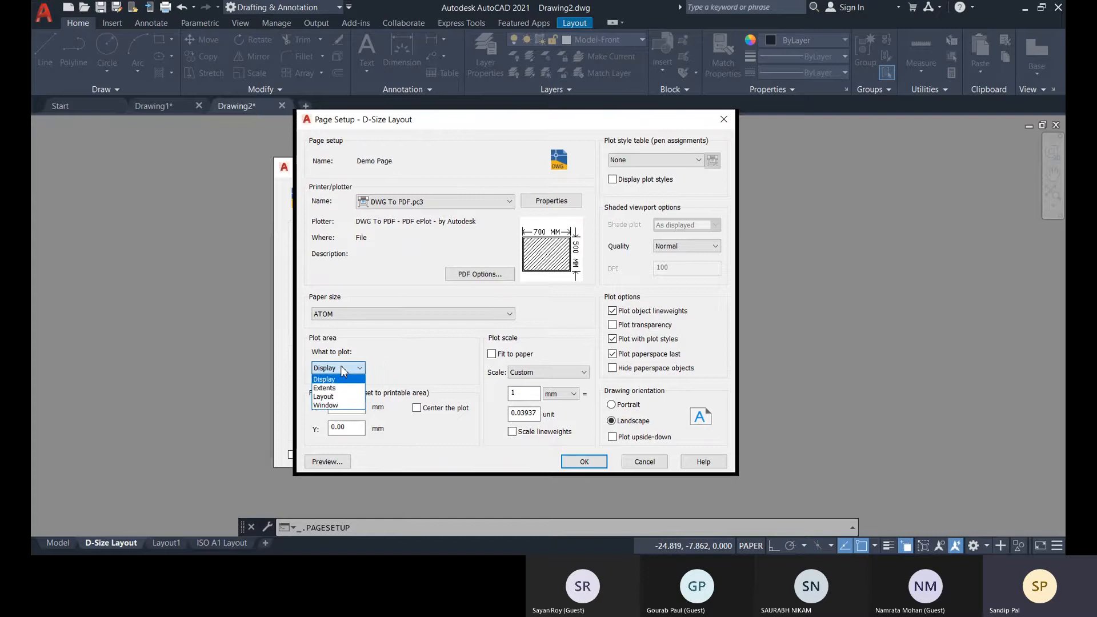
pyautogui.click(329, 405)
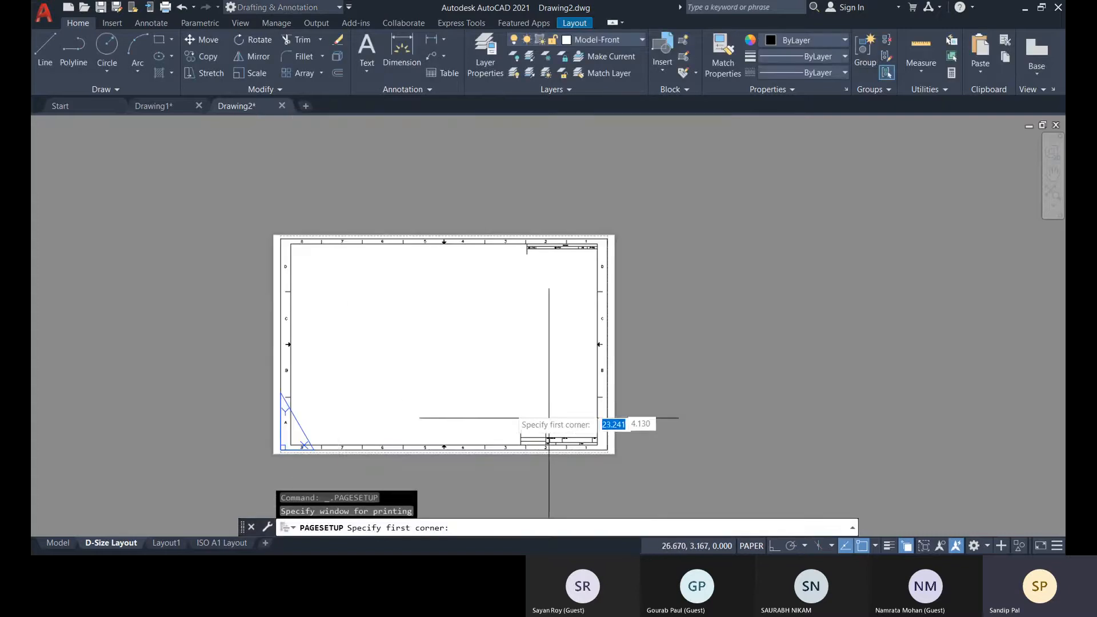
pyautogui.click(494, 410)
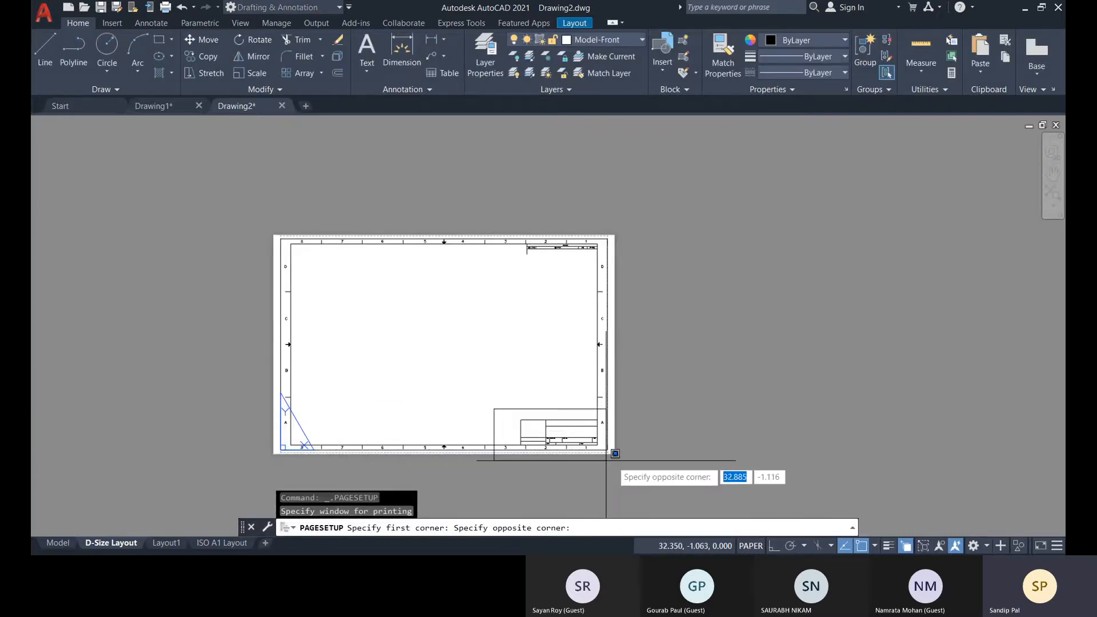
pyautogui.scroll(4, 616, 454)
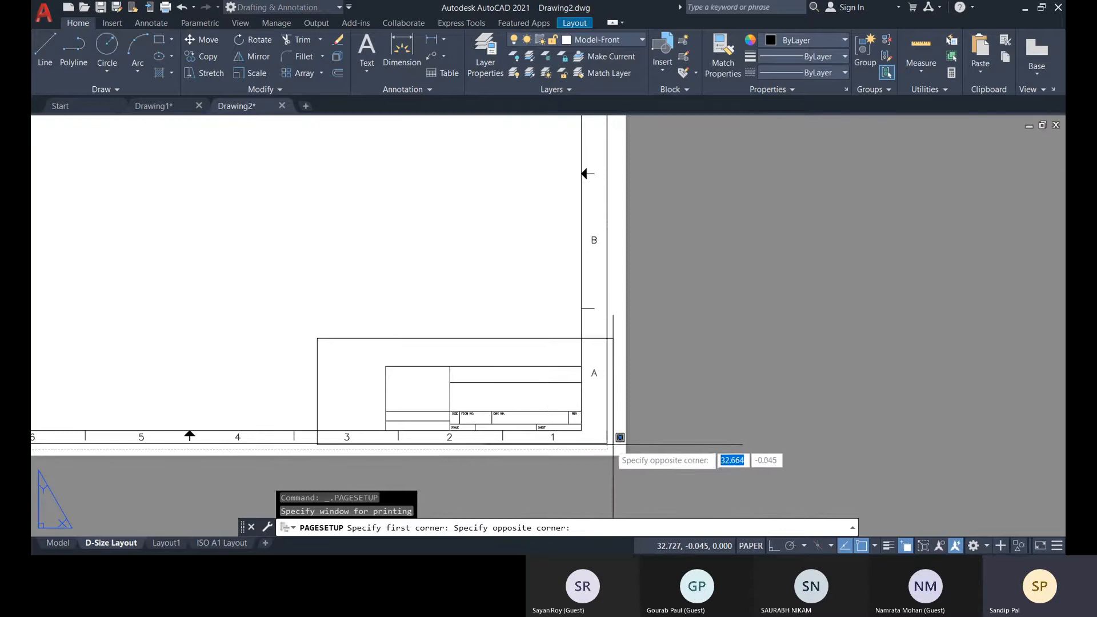
pyautogui.click(611, 452)
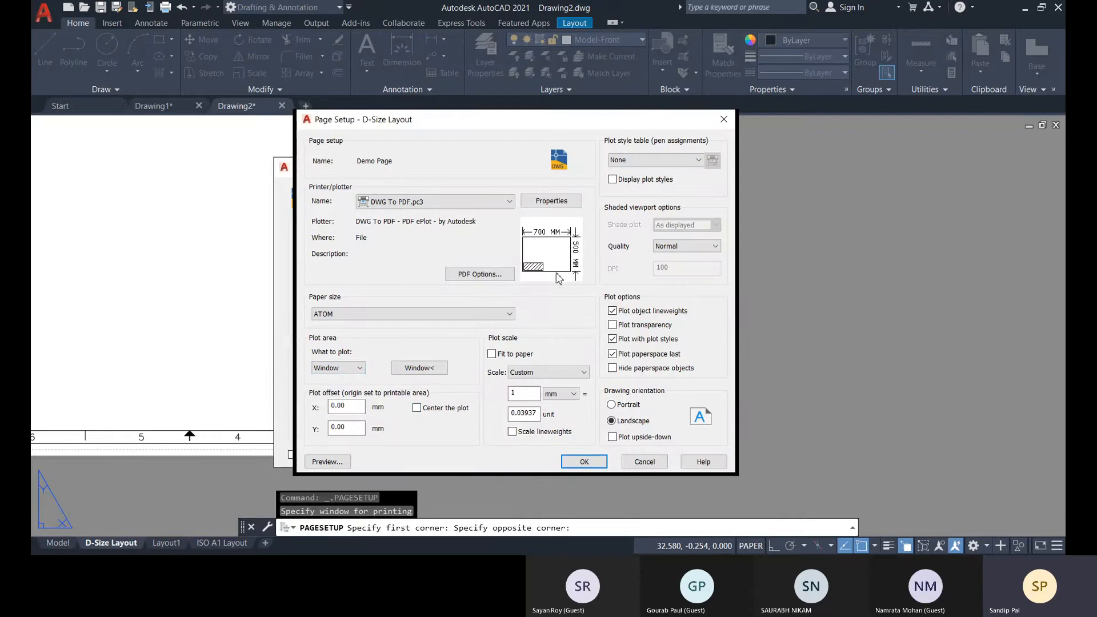
pyautogui.click(420, 407)
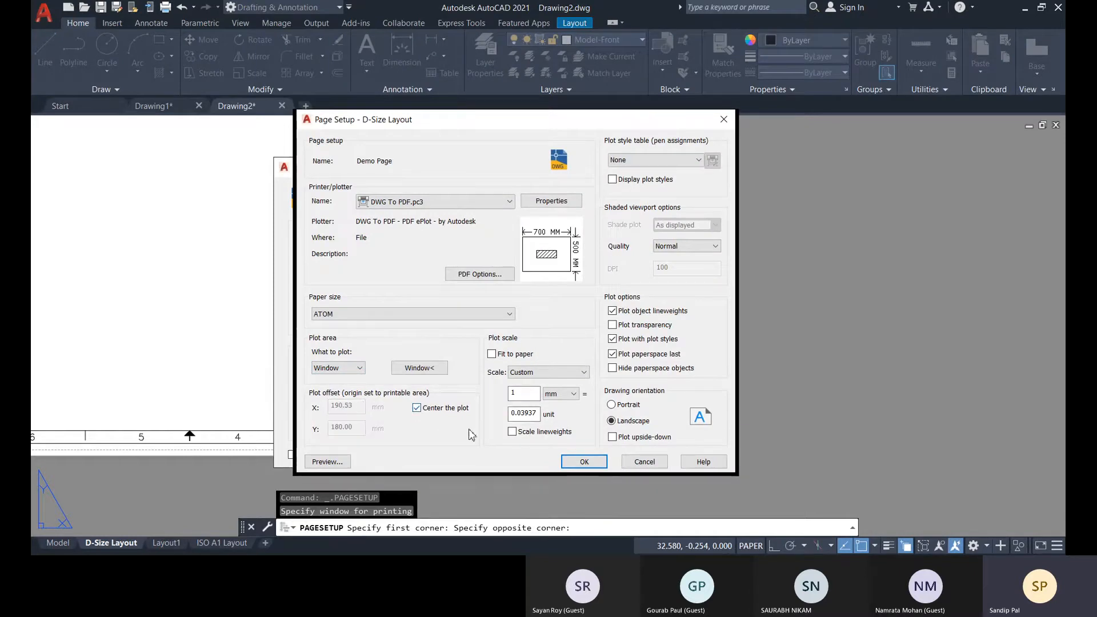
# Set the plot area back to Layout, trying the Extents option in between.
pyautogui.click(358, 368)
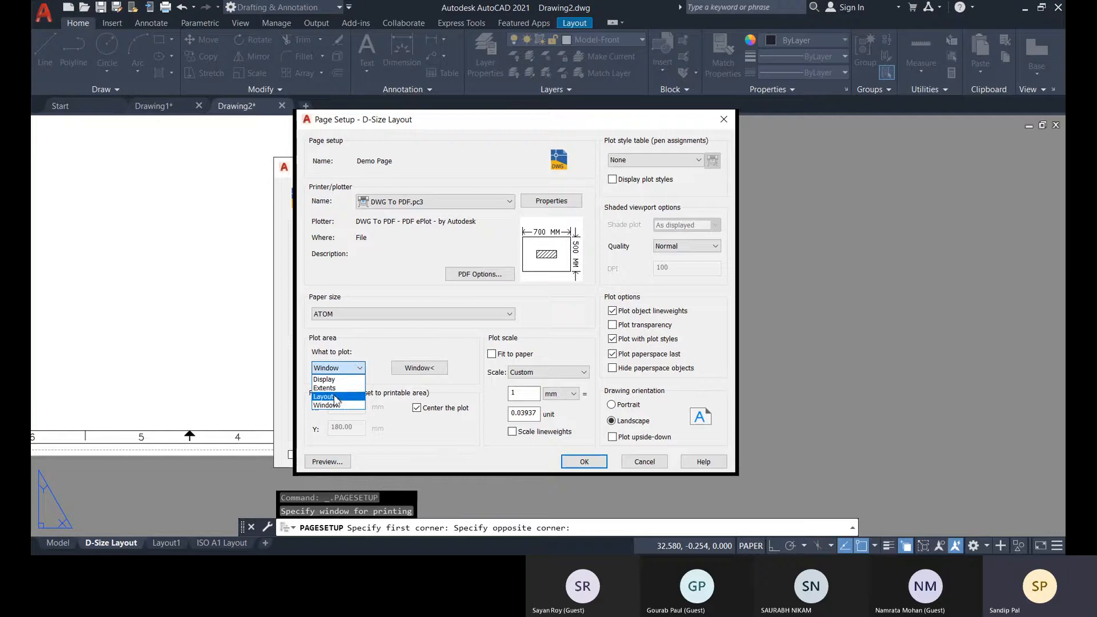
pyautogui.click(336, 398)
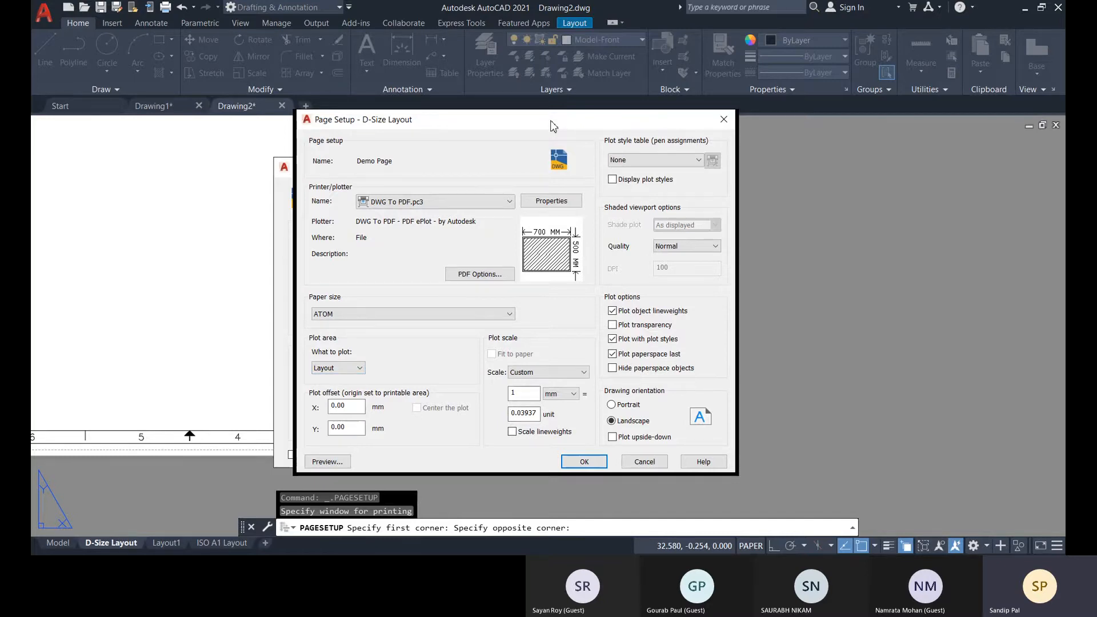
pyautogui.moveTo(554, 125); pyautogui.dragTo(375, 178)
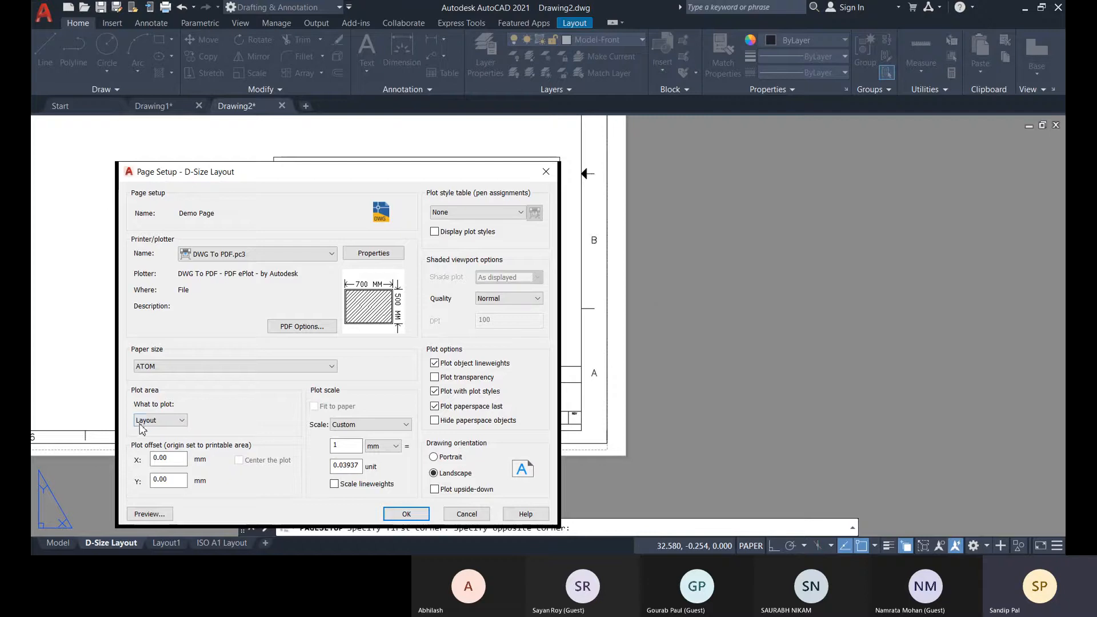
pyautogui.click(160, 420)
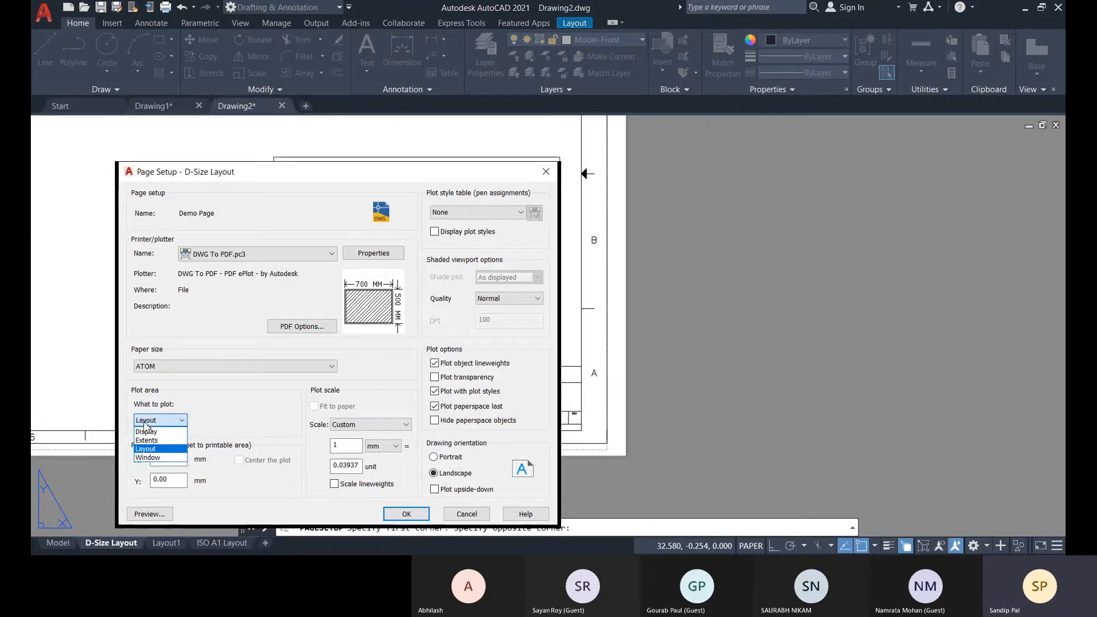
pyautogui.click(165, 441)
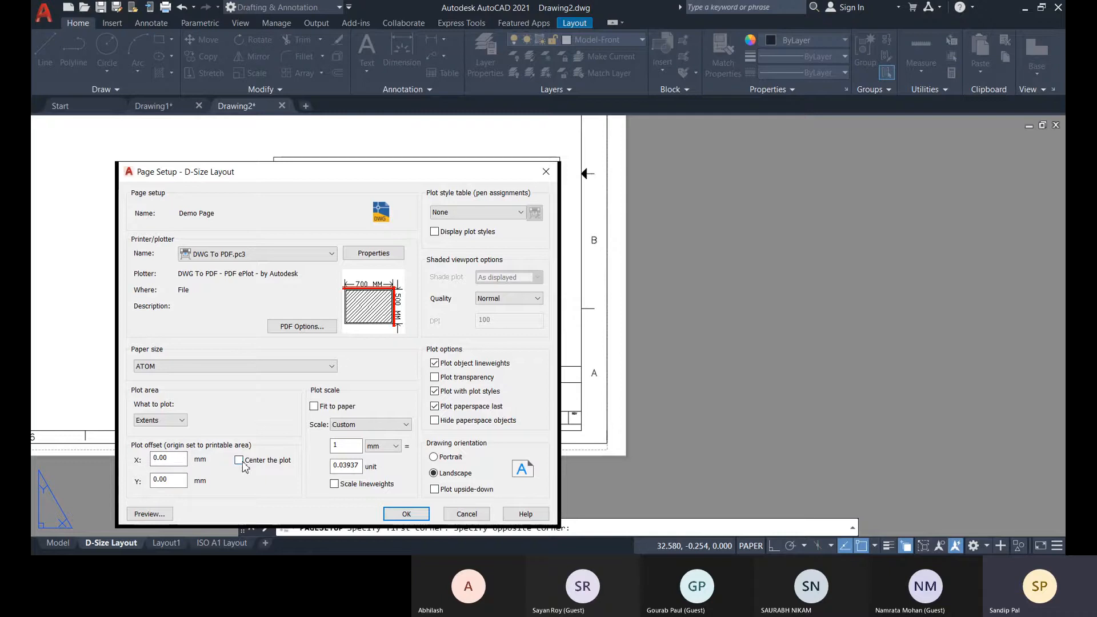
pyautogui.click(162, 421)
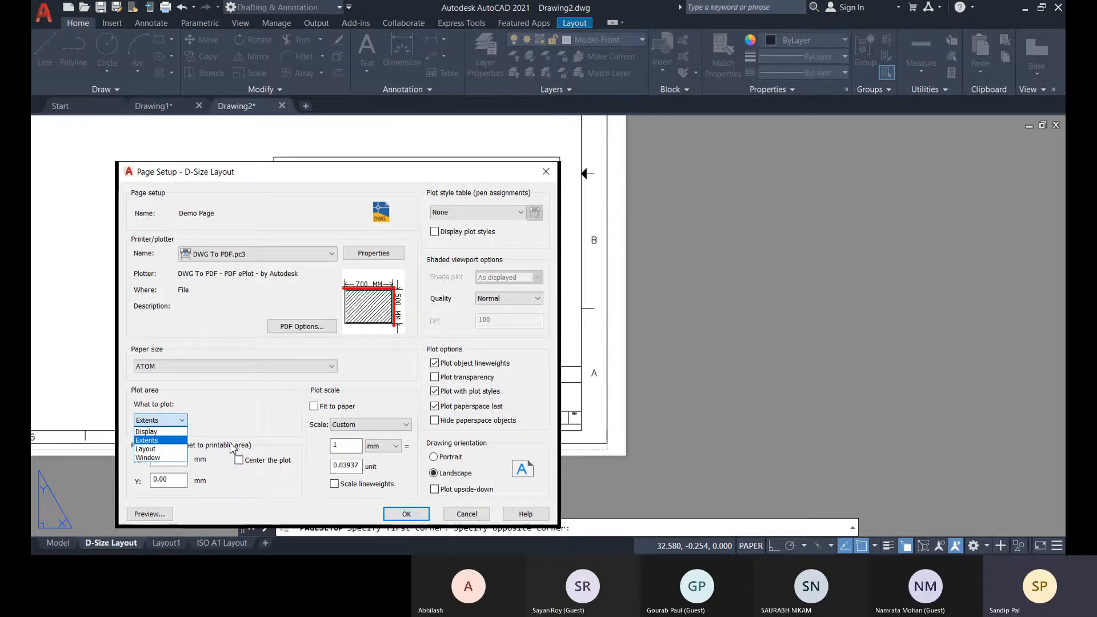
pyautogui.click(147, 449)
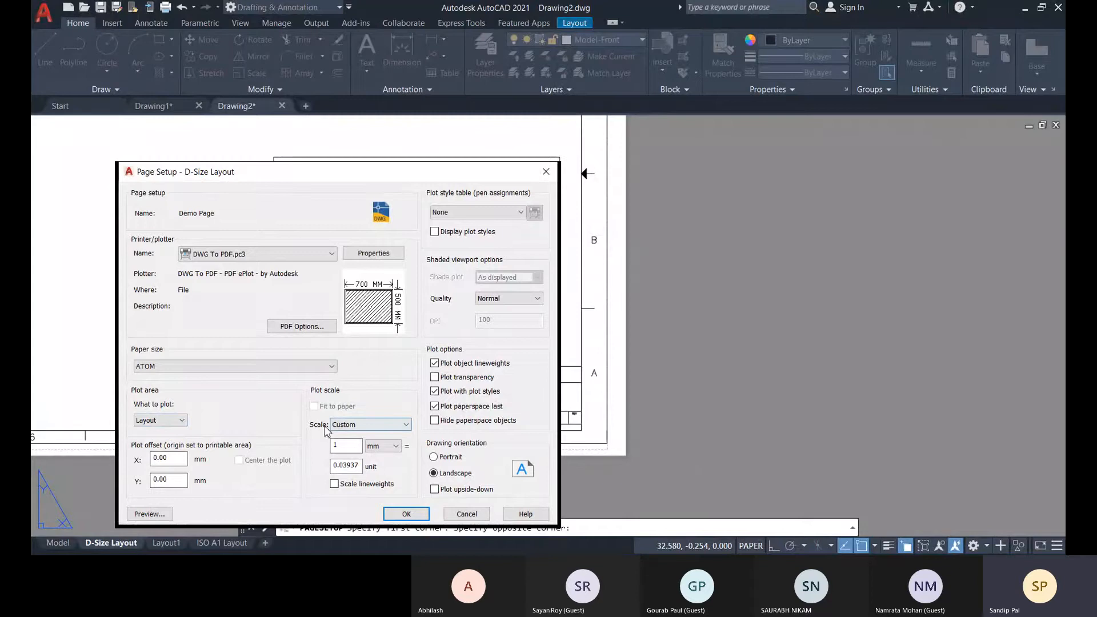
# Set the plot scale to 1:1 and look through the other predefined scales.
pyautogui.click(348, 428)
pyautogui.click(350, 174)
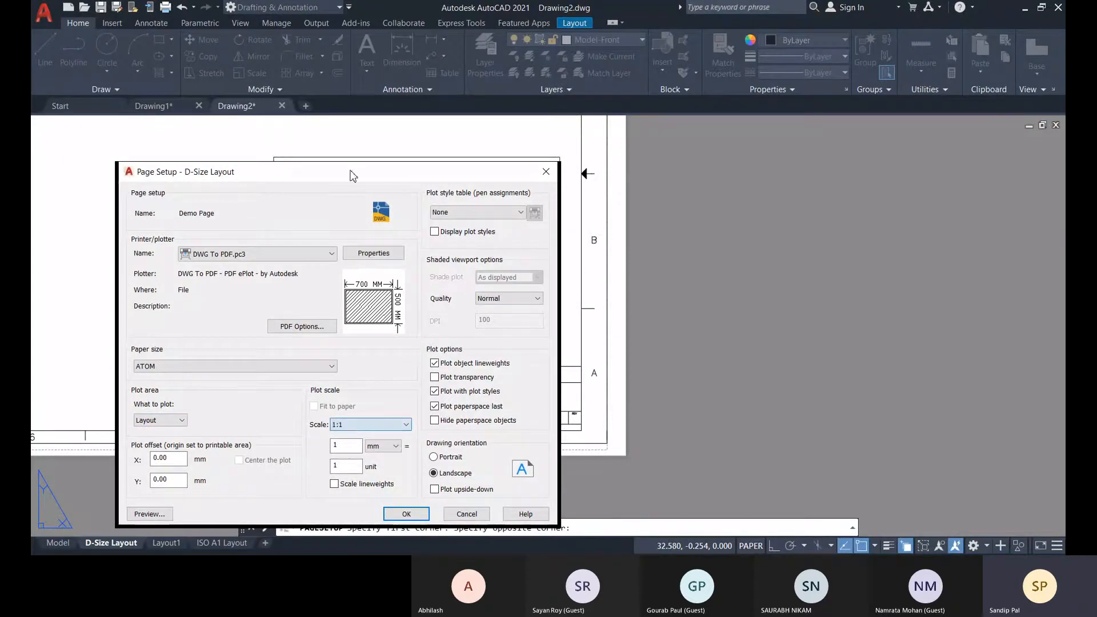
pyautogui.click(400, 426)
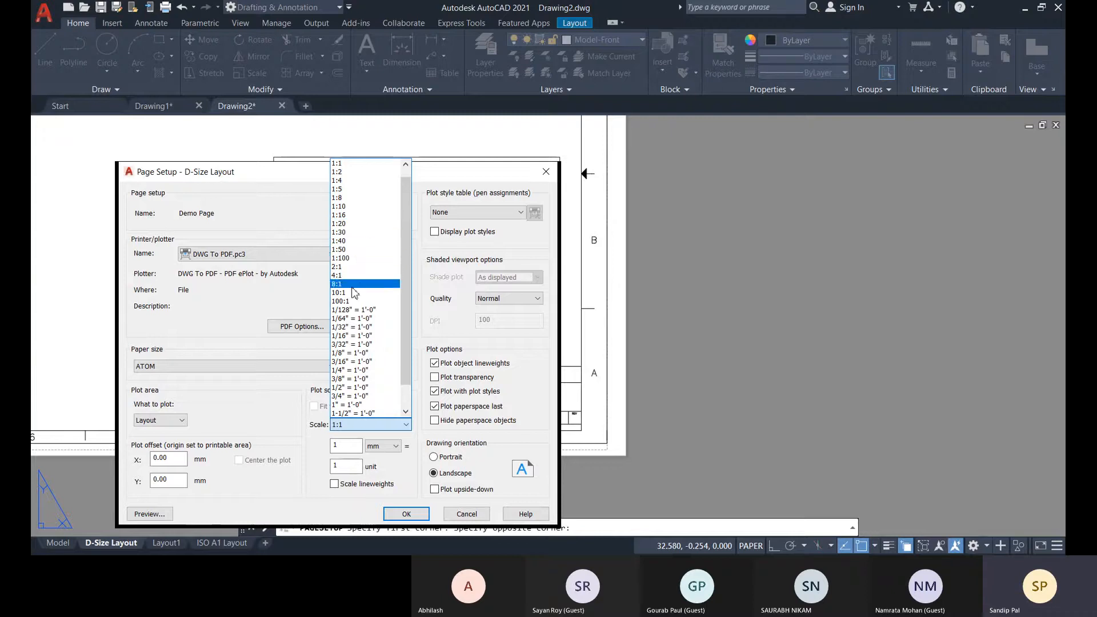
pyautogui.click(280, 378)
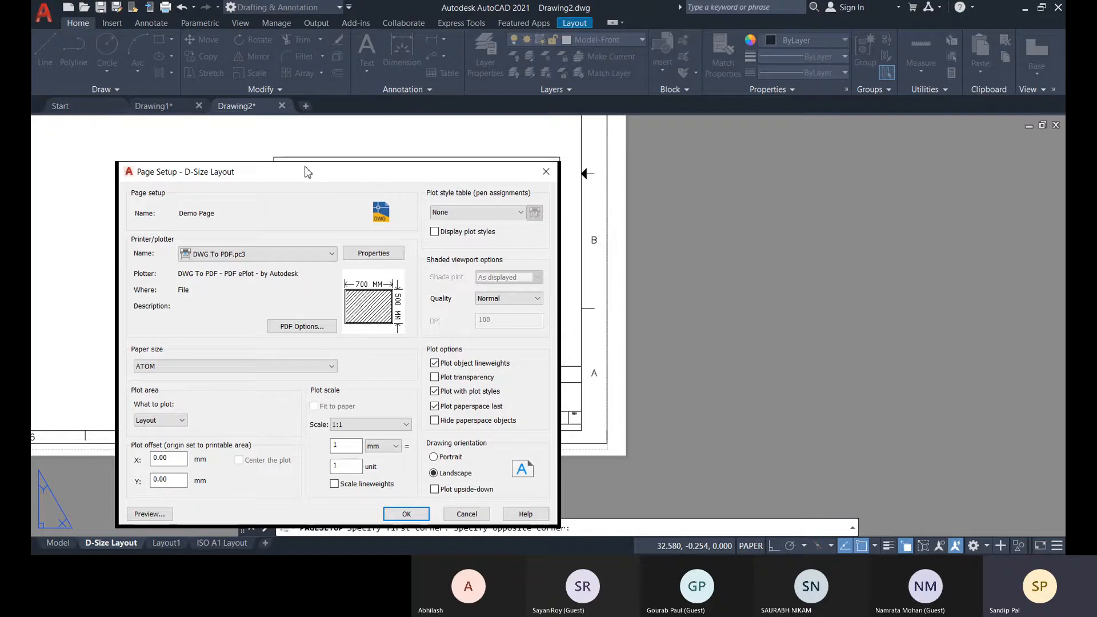
# Try the Portrait orientation and the upside-down plot option, restoring Landscape with upside-down plotting off.
pyautogui.moveTo(308, 172); pyautogui.dragTo(308, 158)
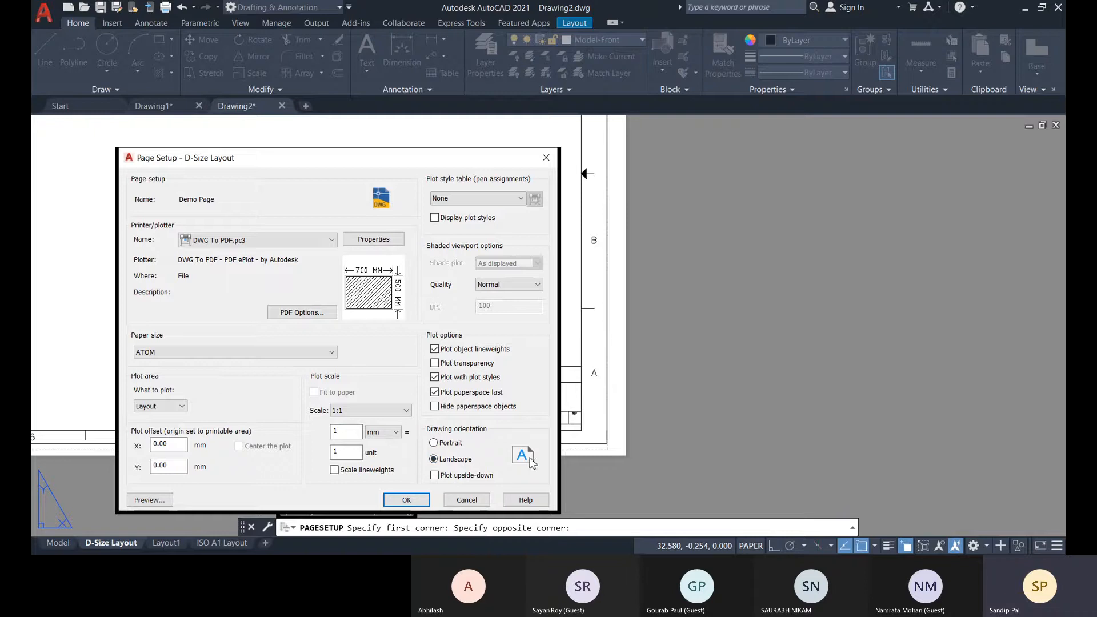
pyautogui.click(438, 445)
pyautogui.click(434, 459)
pyautogui.click(436, 476)
pyautogui.click(436, 478)
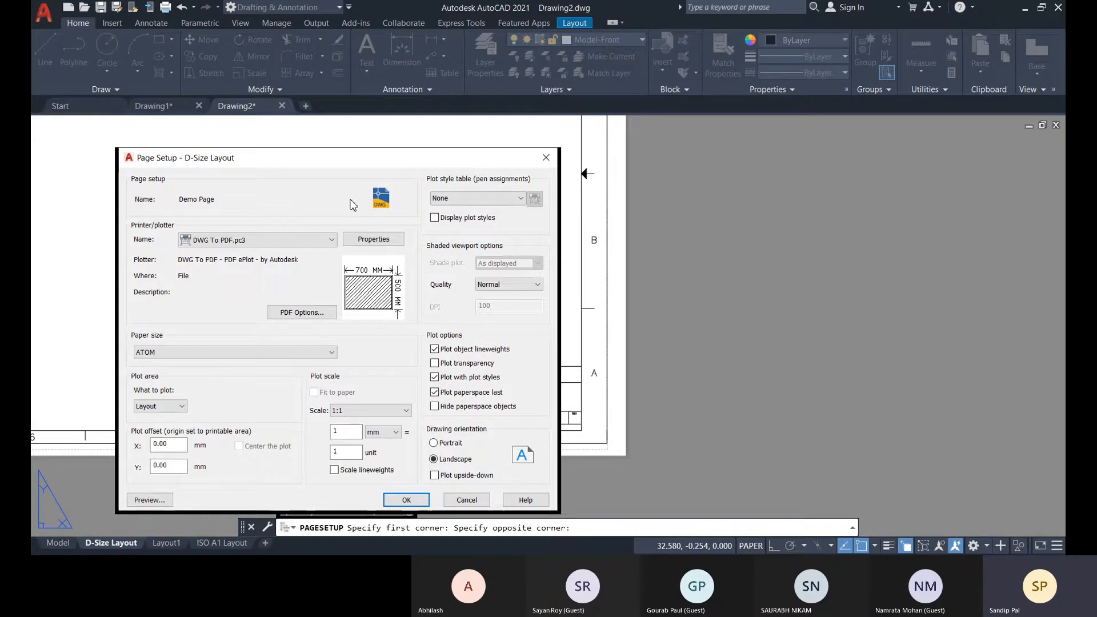
# Assign the monochrome.stb plot style table to the page setup.
pyautogui.click(451, 199)
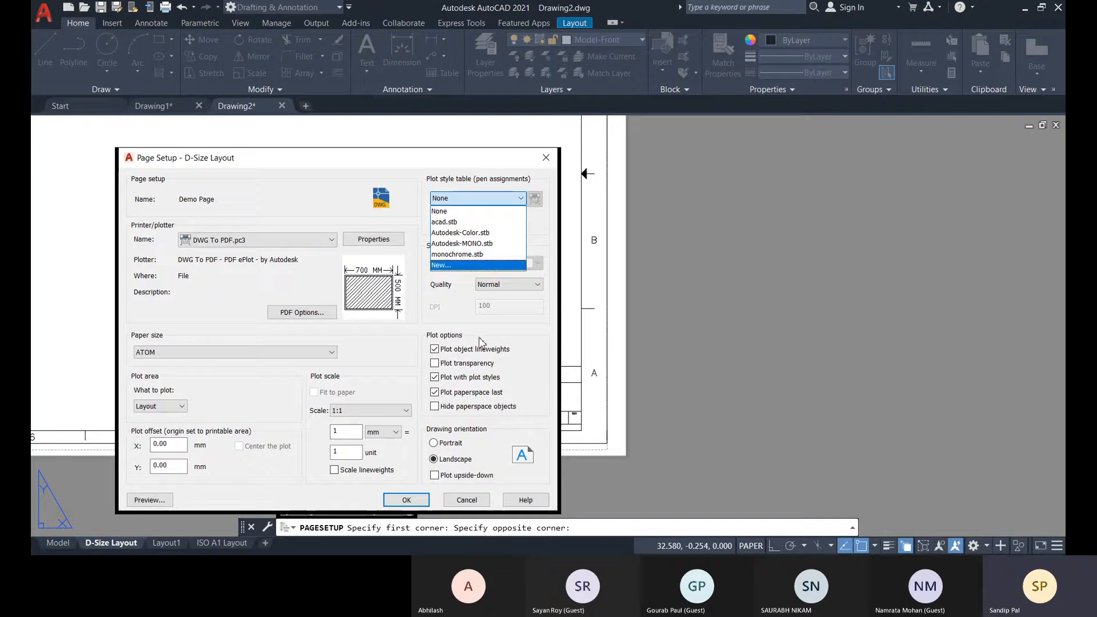
pyautogui.click(450, 211)
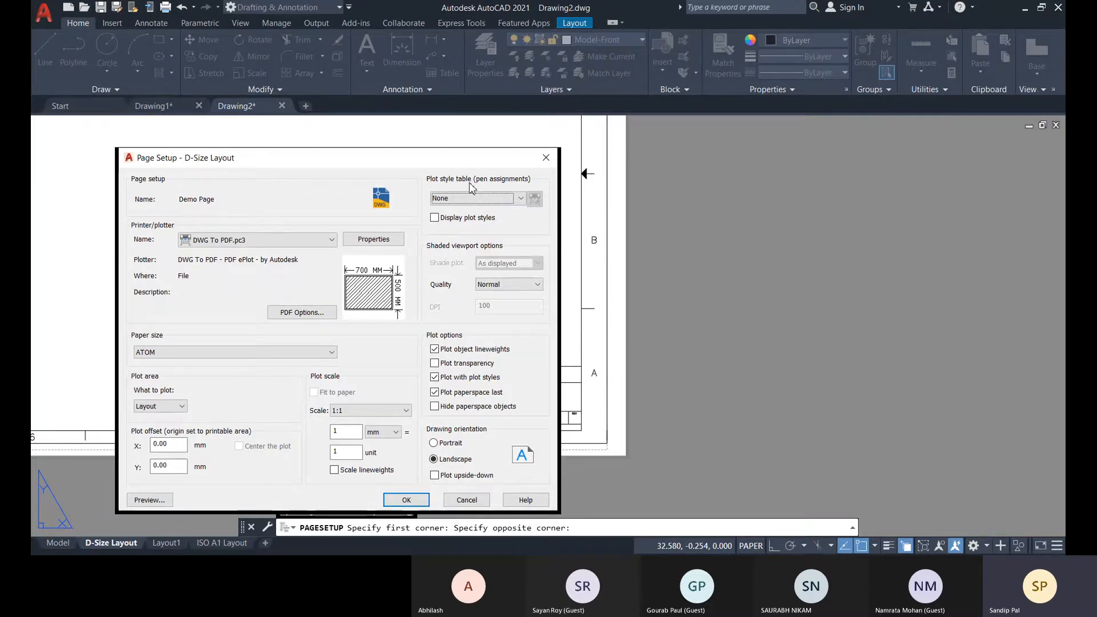
pyautogui.click(486, 197)
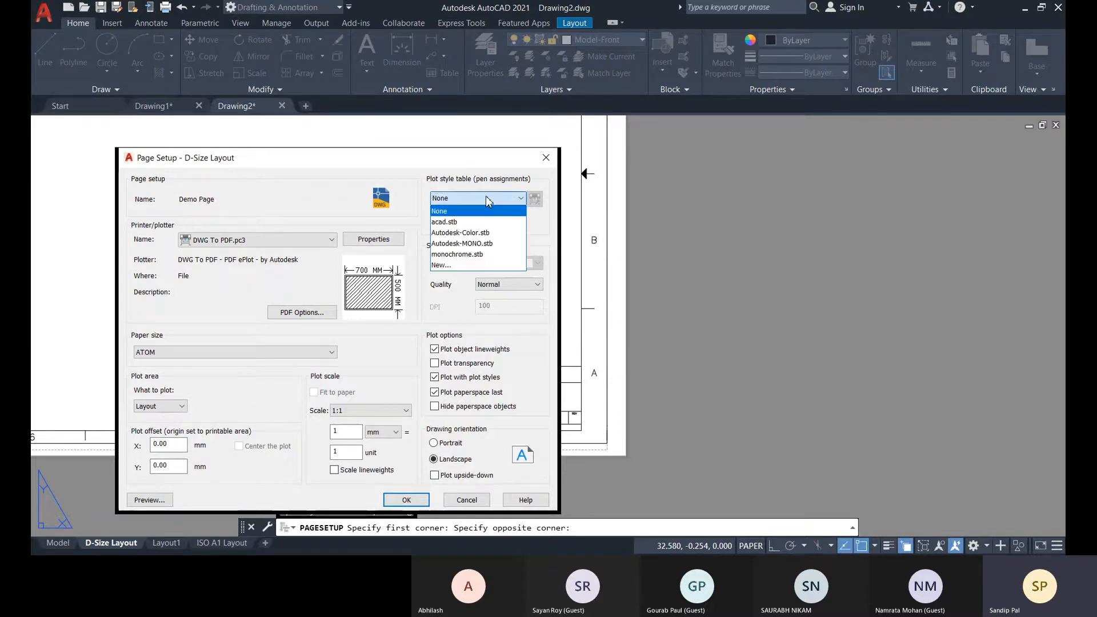
pyautogui.click(467, 255)
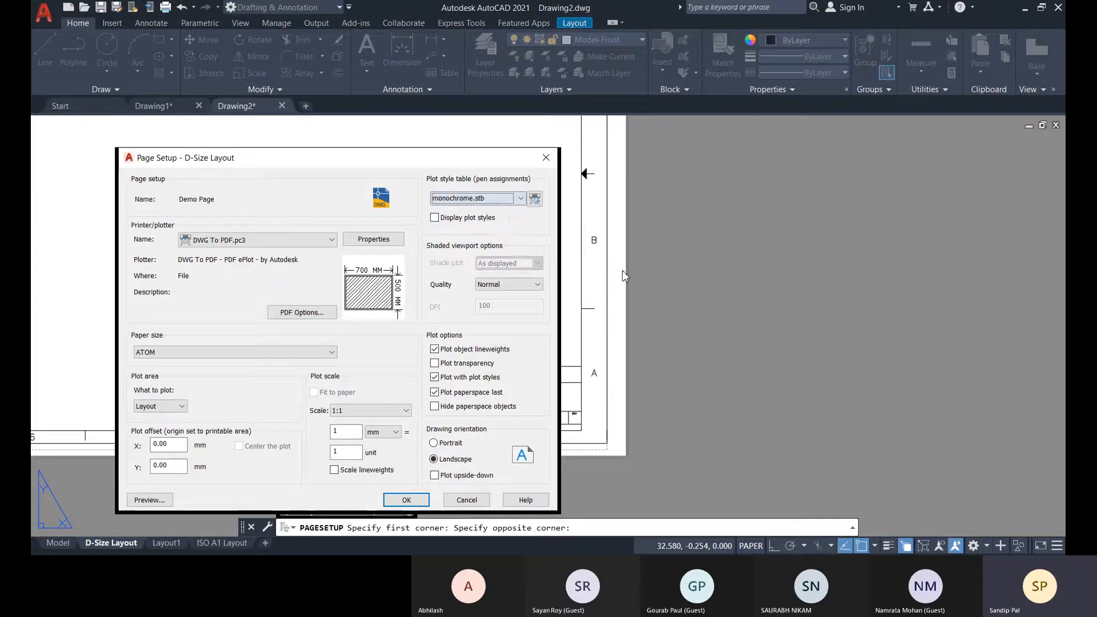
pyautogui.click(519, 200)
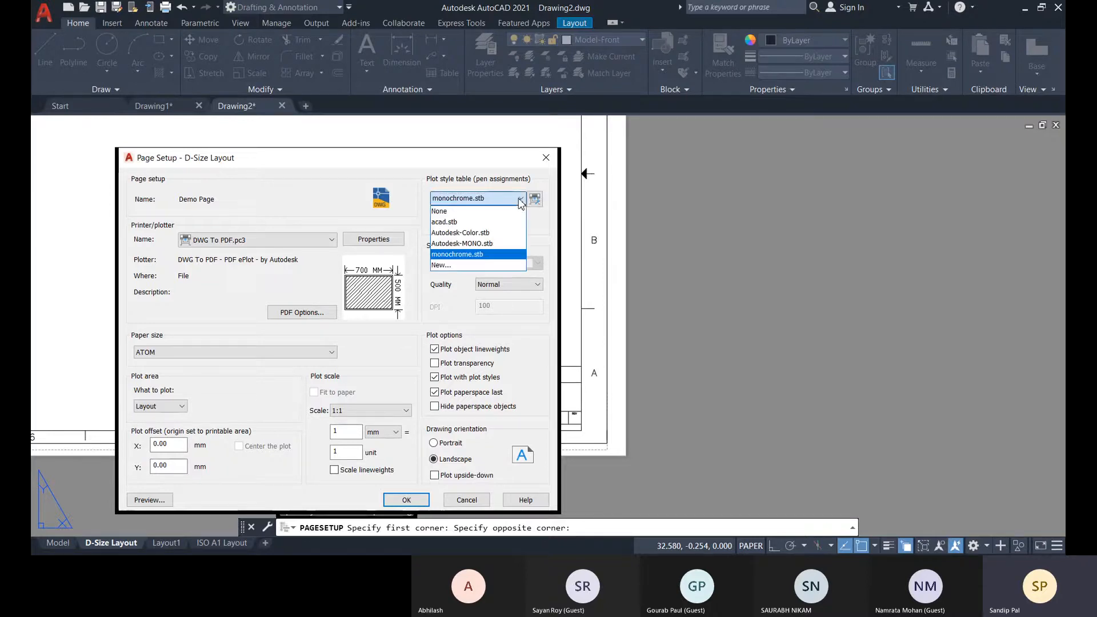
pyautogui.click(537, 228)
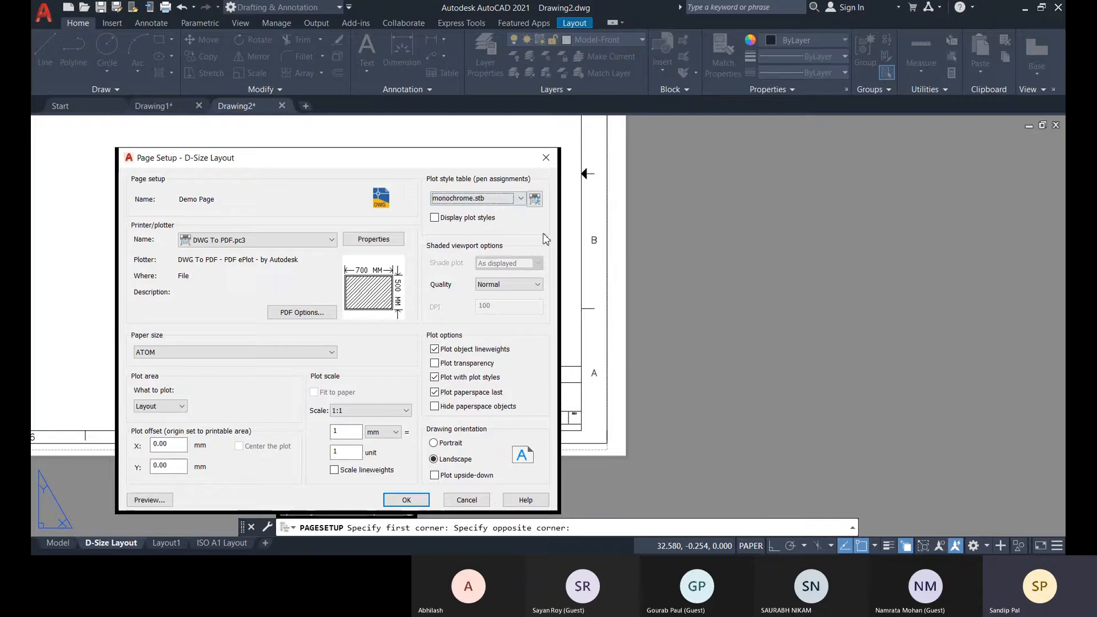
# Assign the acad.stb plot style table and open its general information in the Plot Style Table Editor.
pyautogui.click(461, 201)
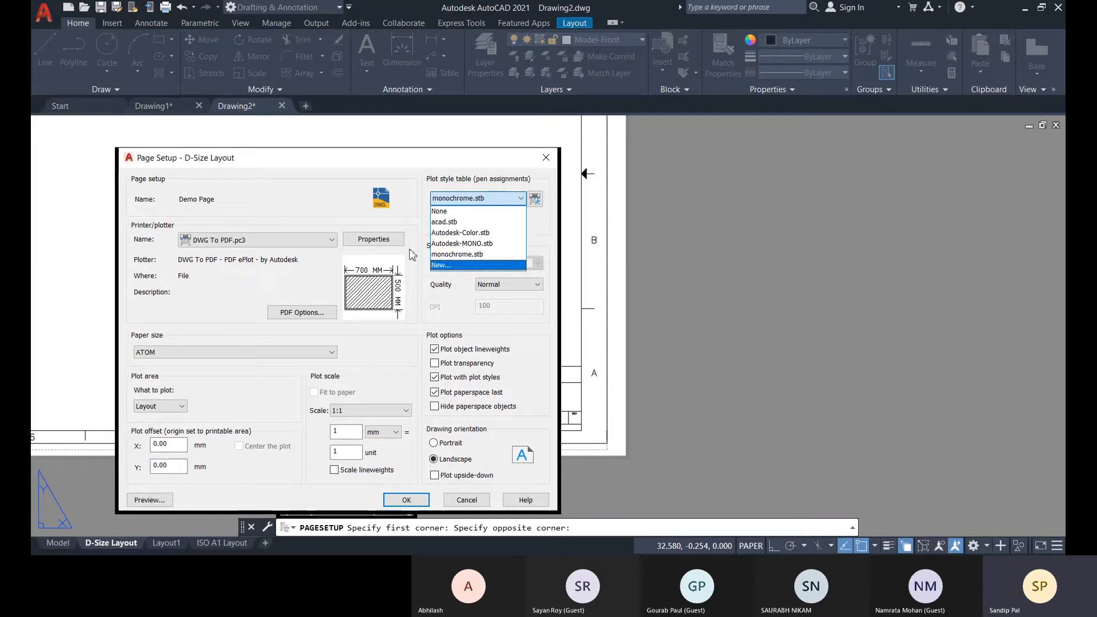
pyautogui.click(458, 222)
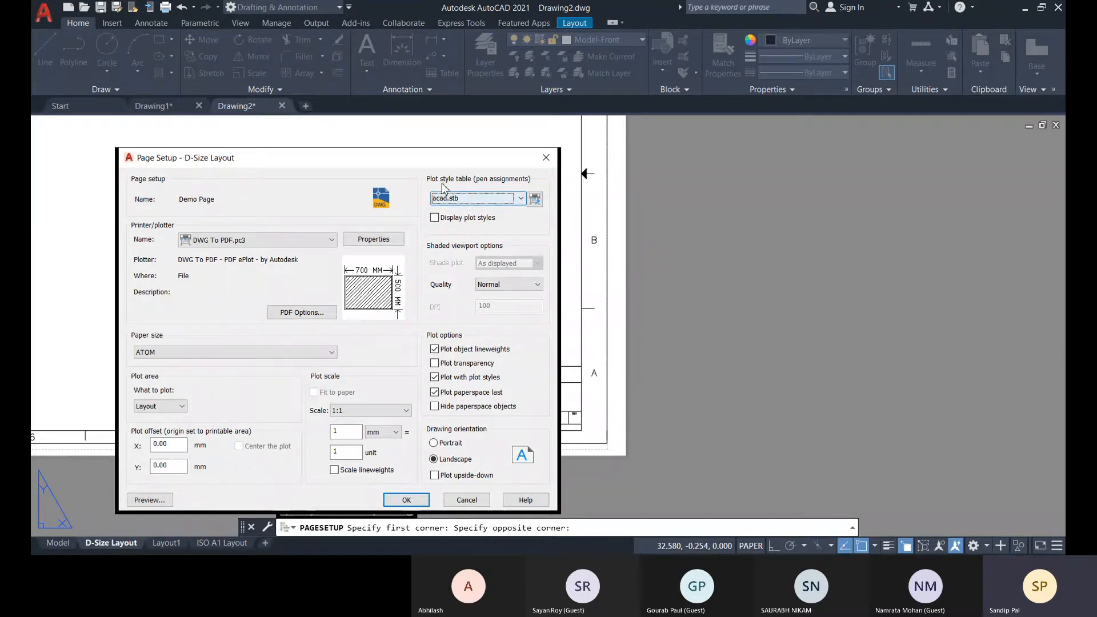
pyautogui.click(536, 200)
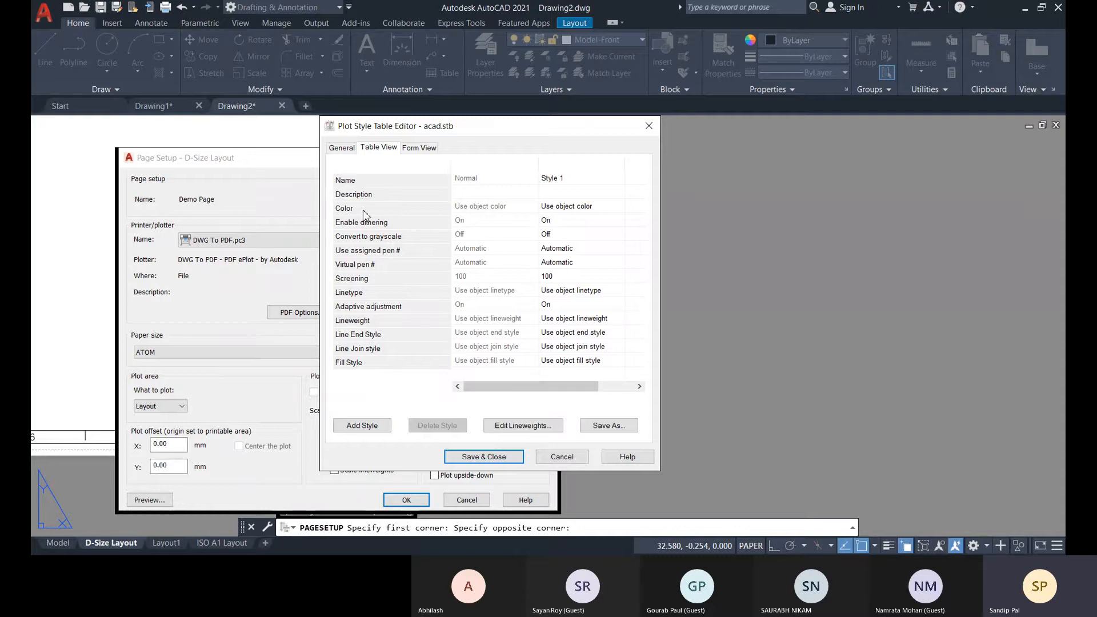
pyautogui.click(350, 151)
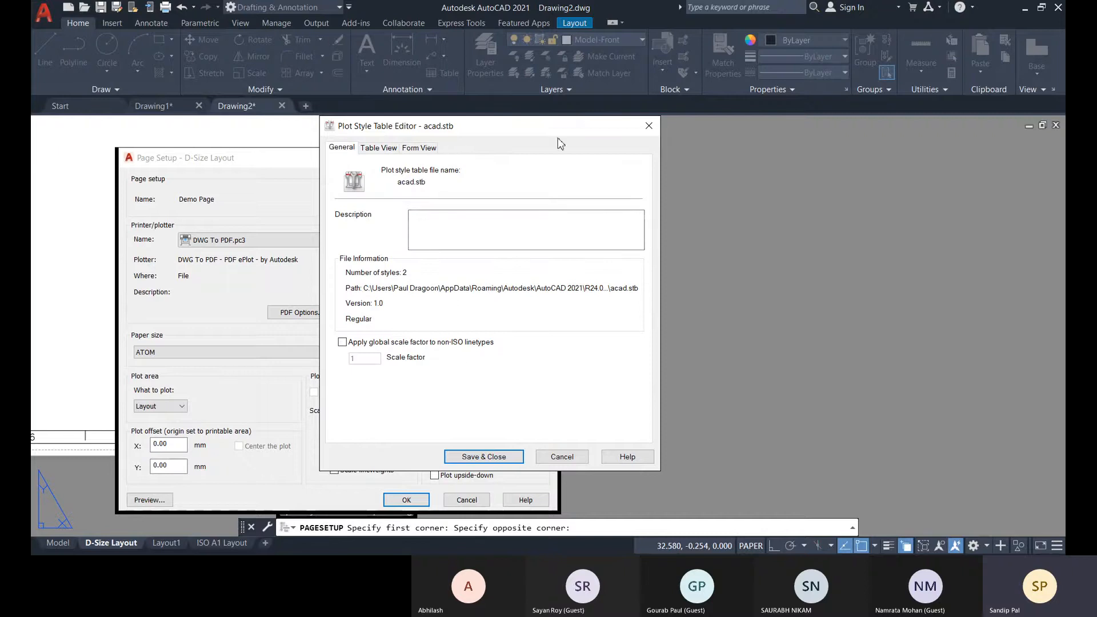
# Assign the monochrome.stb plot style table to the page setup and inspect its styles in the Plot Style Table Editor's table view.
pyautogui.click(649, 128)
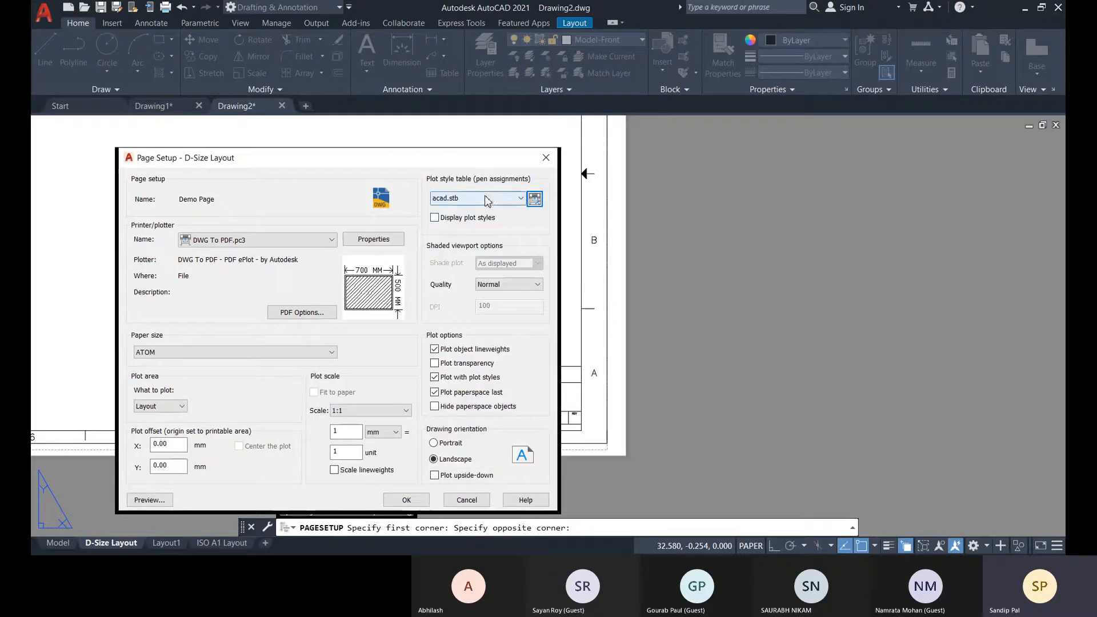
pyautogui.click(492, 198)
pyautogui.click(469, 257)
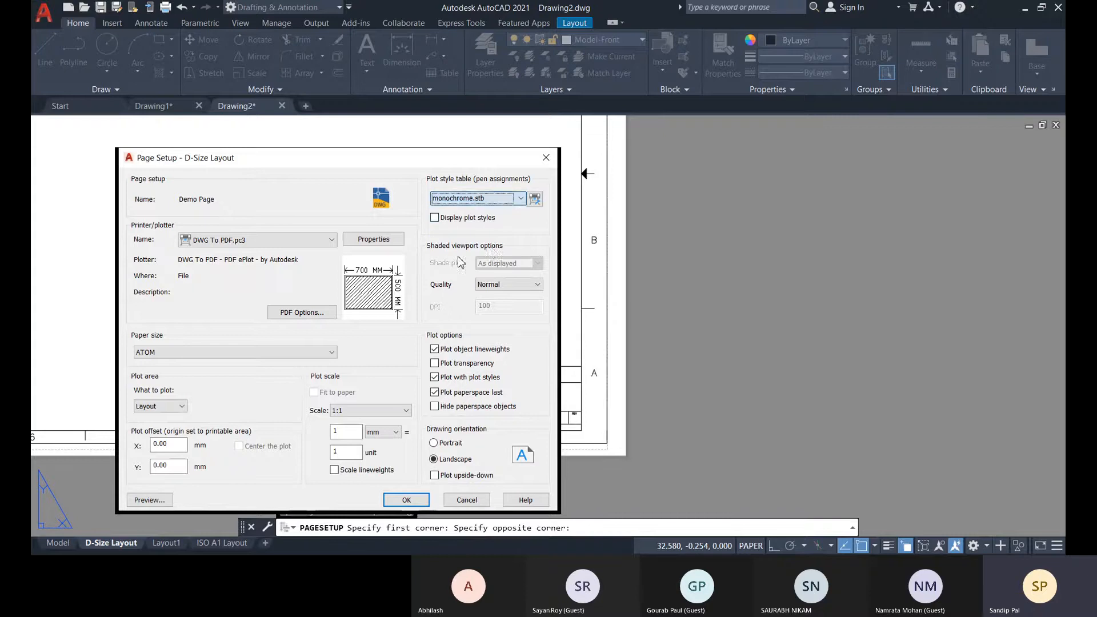
pyautogui.click(535, 198)
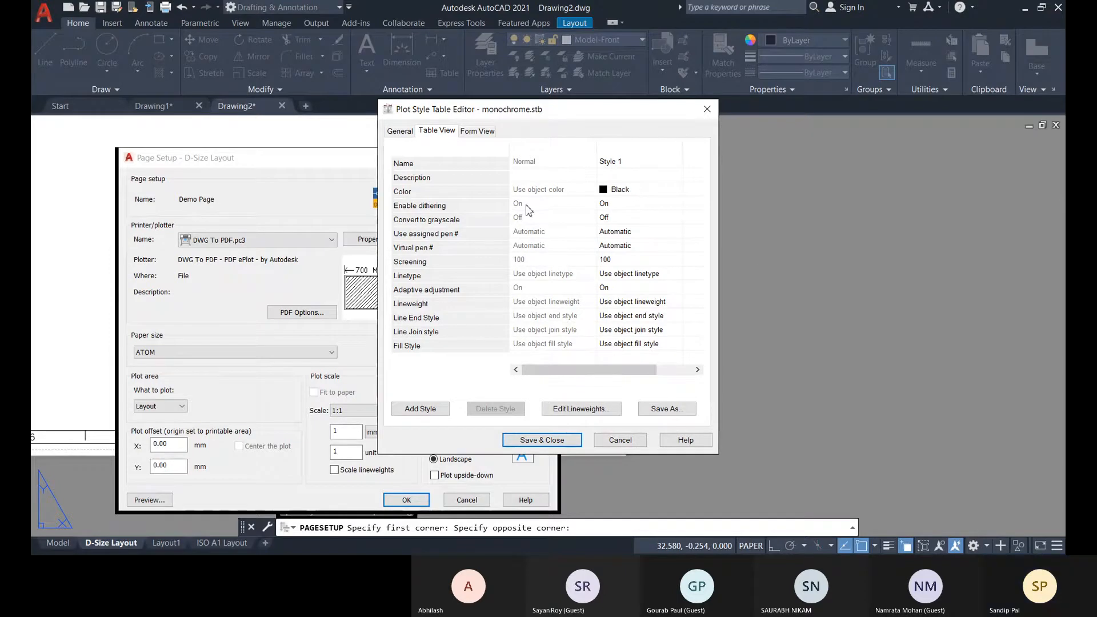
pyautogui.click(707, 109)
# Set the plot style table to None and save the Demo Page setup.
pyautogui.click(462, 200)
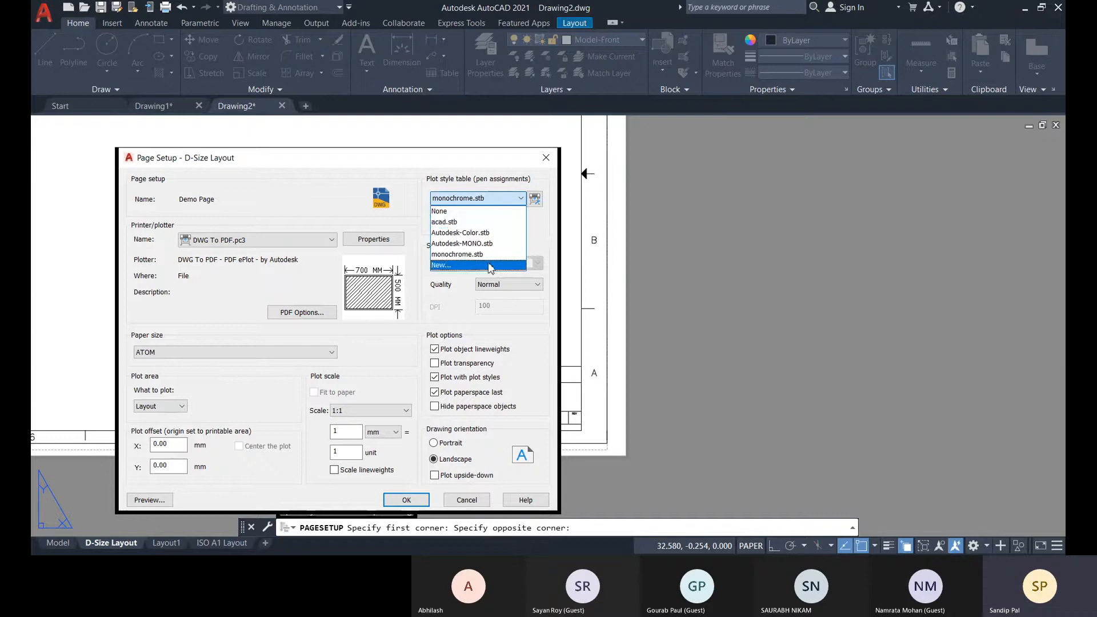
pyautogui.click(451, 210)
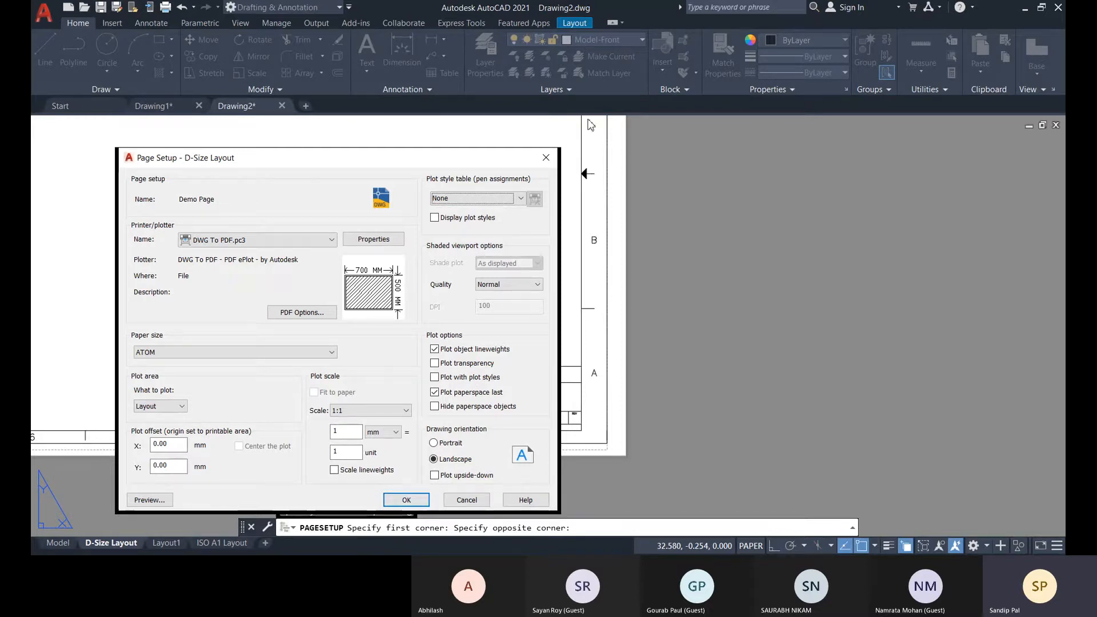
pyautogui.click(407, 501)
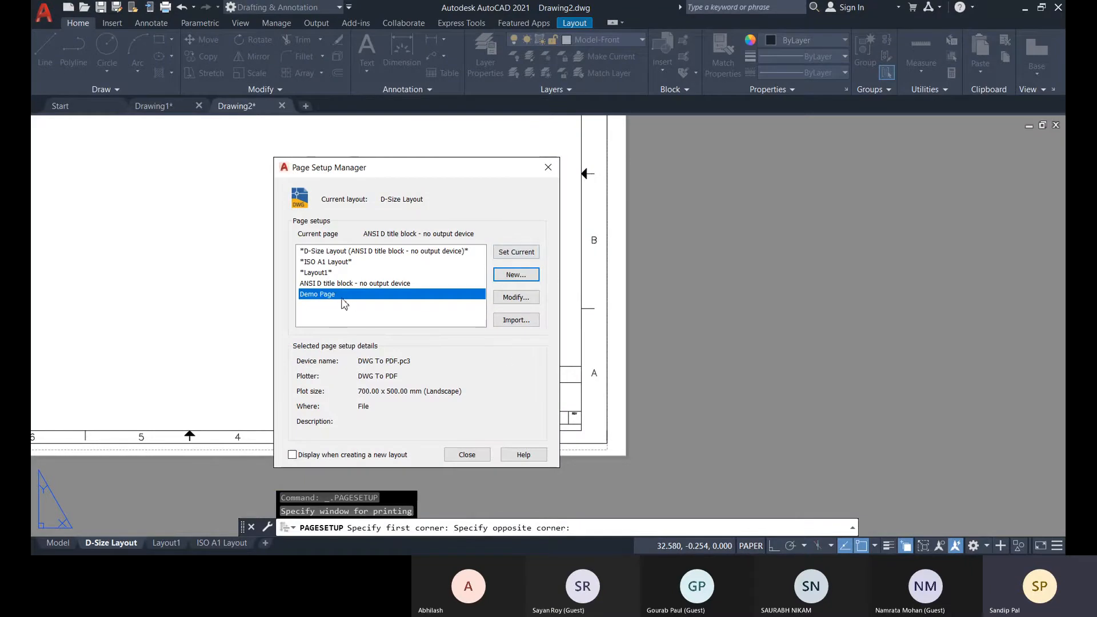
# Make the Demo Page setup current for the D-Size Layout and reapply it from the Page Setup Manager.
pyautogui.click(530, 257)
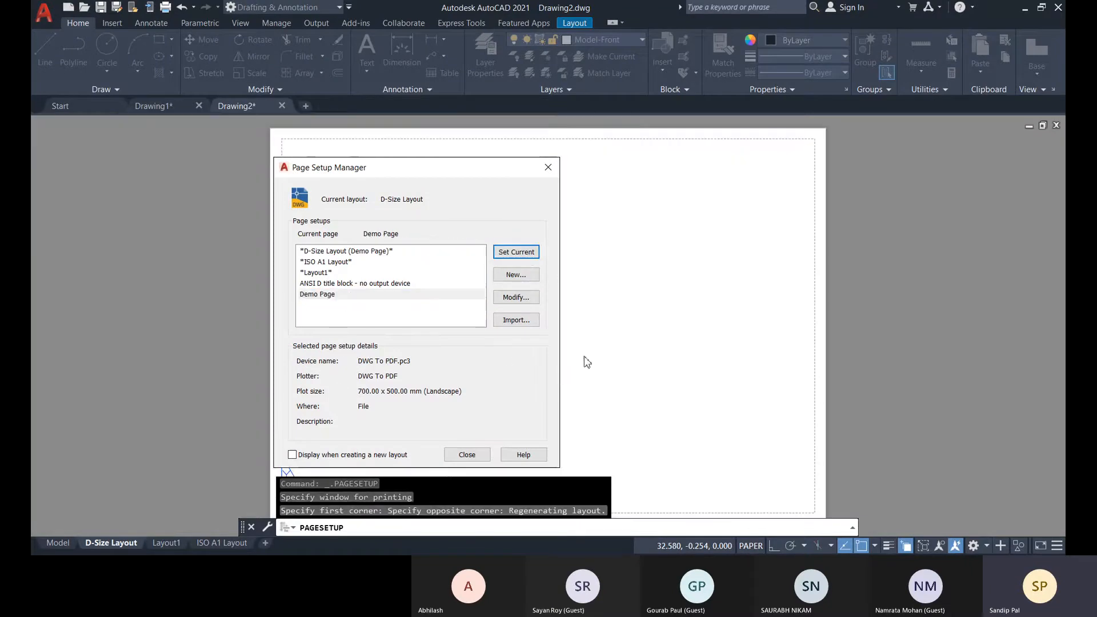
pyautogui.click(467, 455)
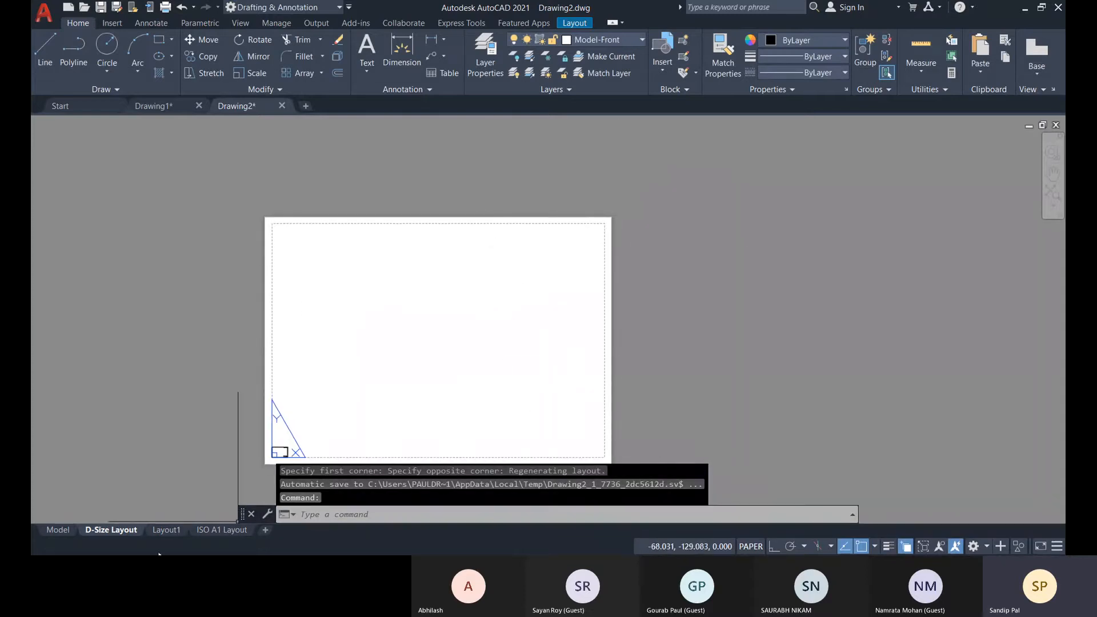
pyautogui.rightClick(116, 532)
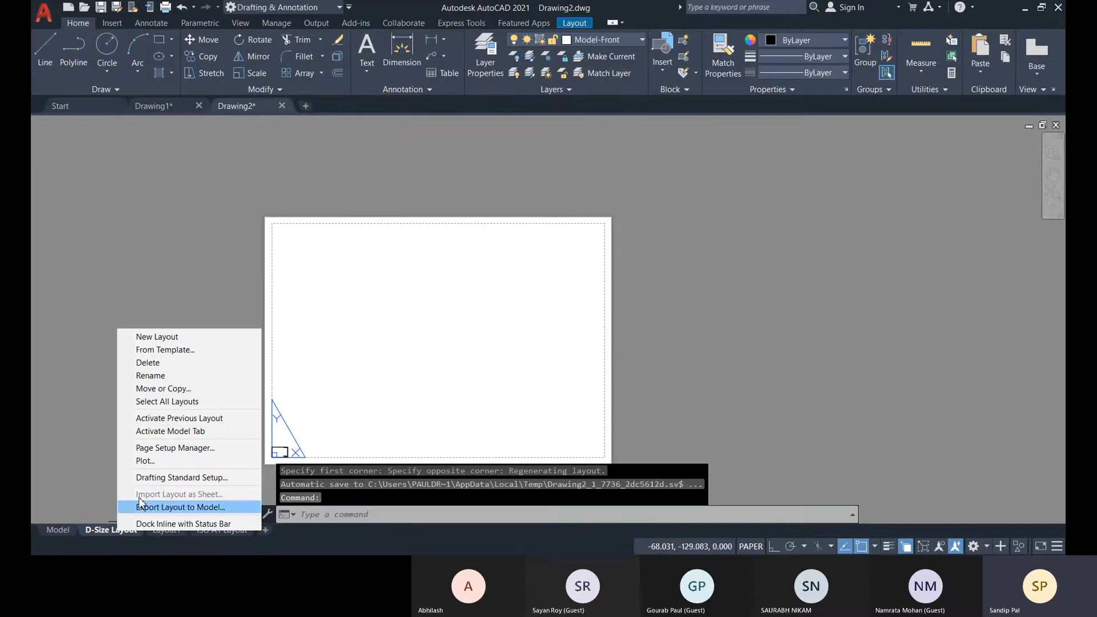
pyautogui.click(164, 449)
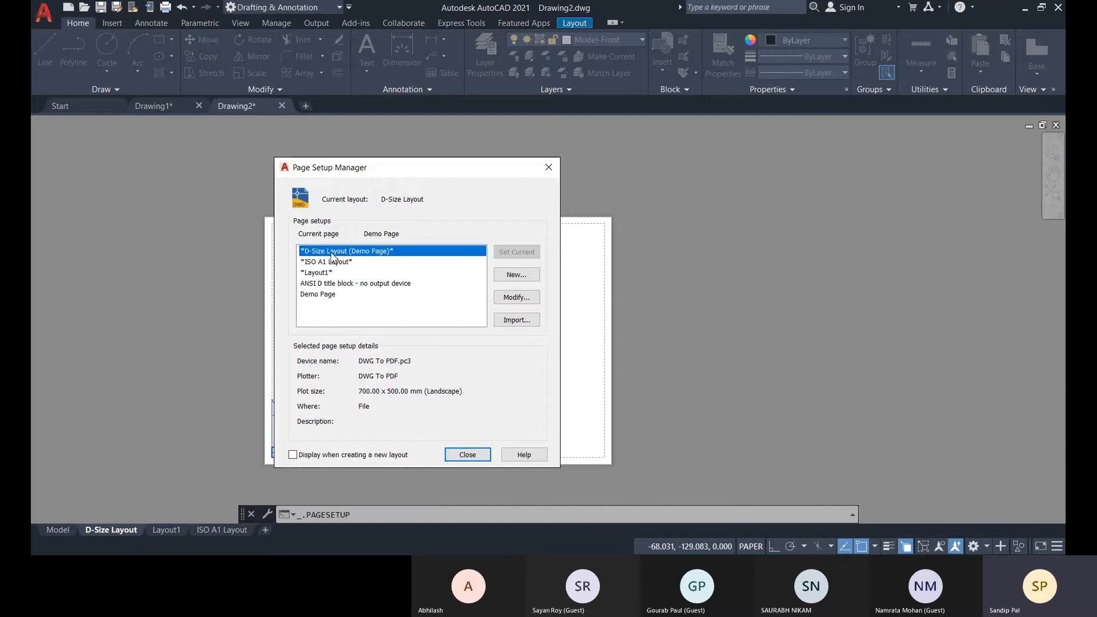
pyautogui.click(317, 296)
pyautogui.click(516, 252)
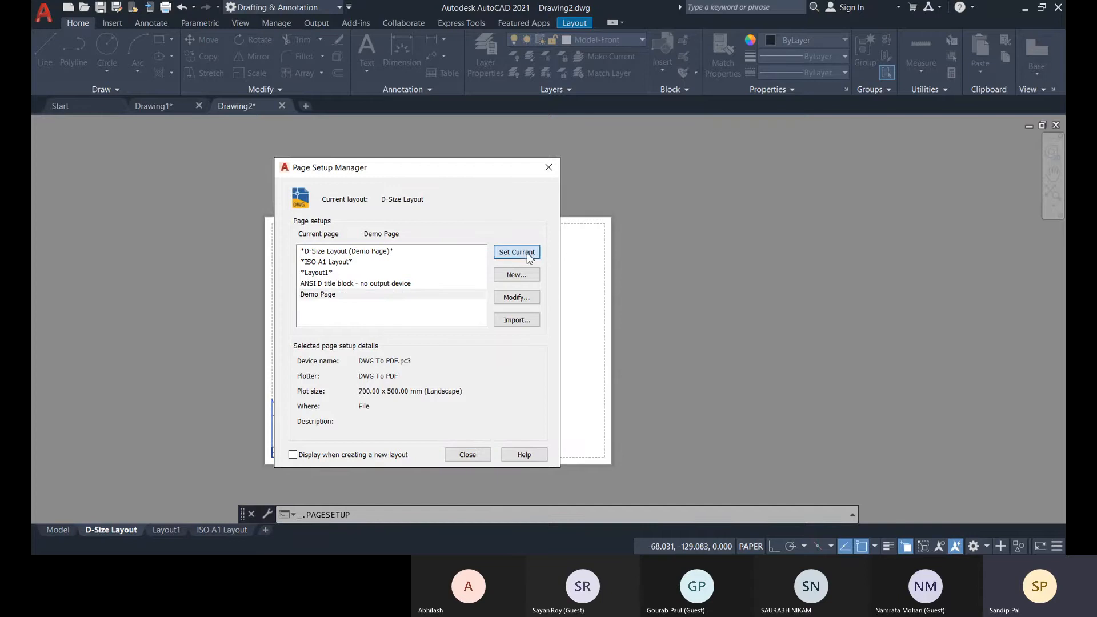
# Compare the plotter and plot size details of the D-Size Layout, ISO A1 Layout and Layout1 page setups.
pyautogui.click(306, 252)
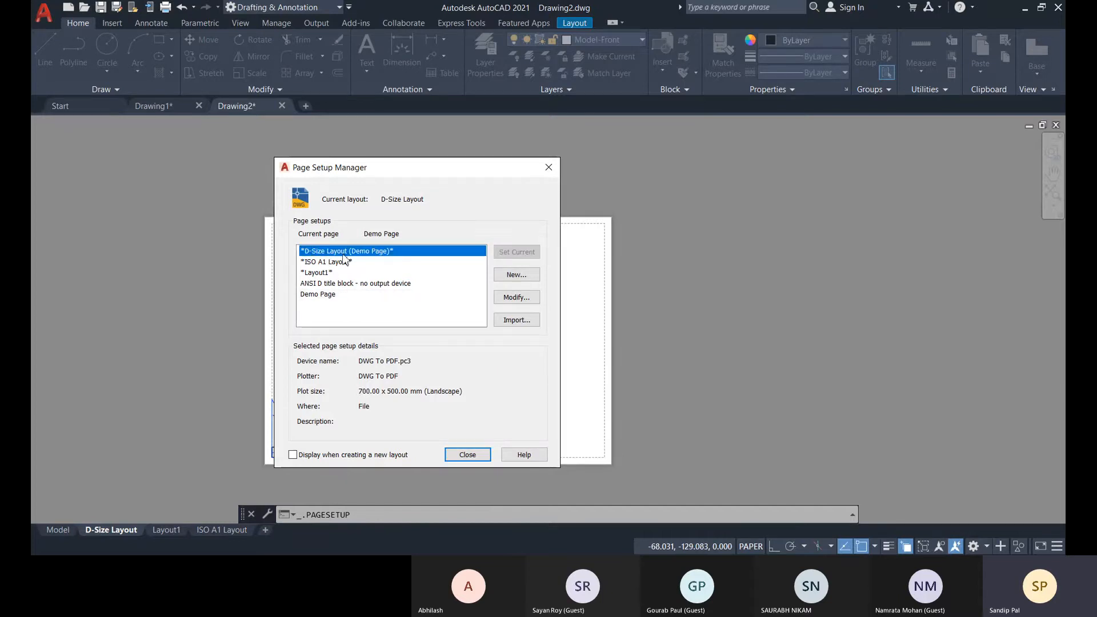
pyautogui.click(319, 263)
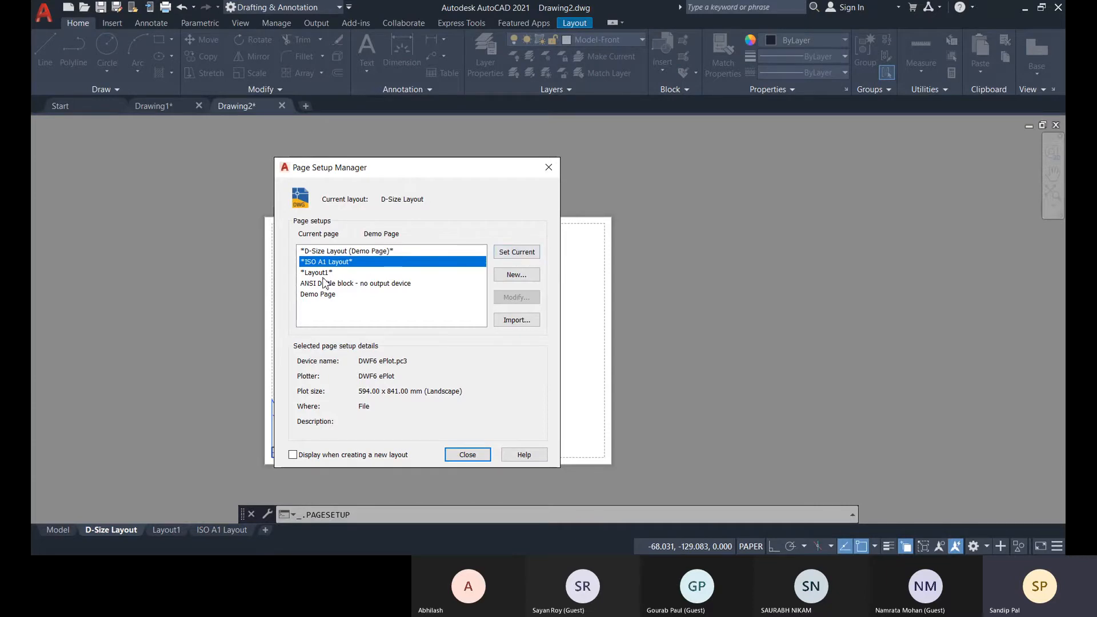
pyautogui.click(318, 273)
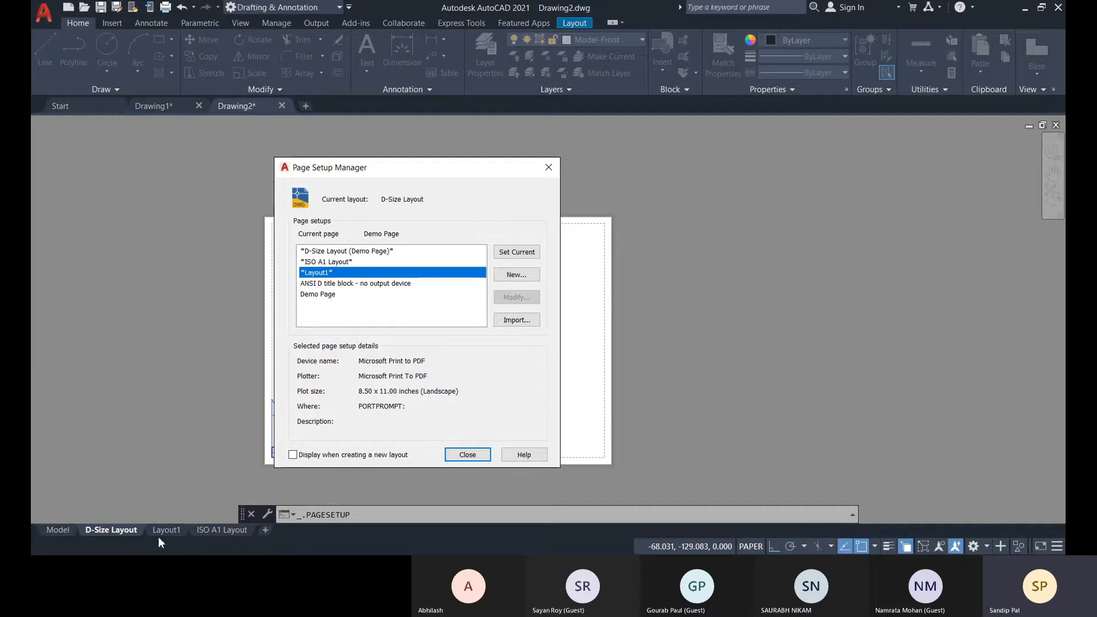
pyautogui.click(340, 251)
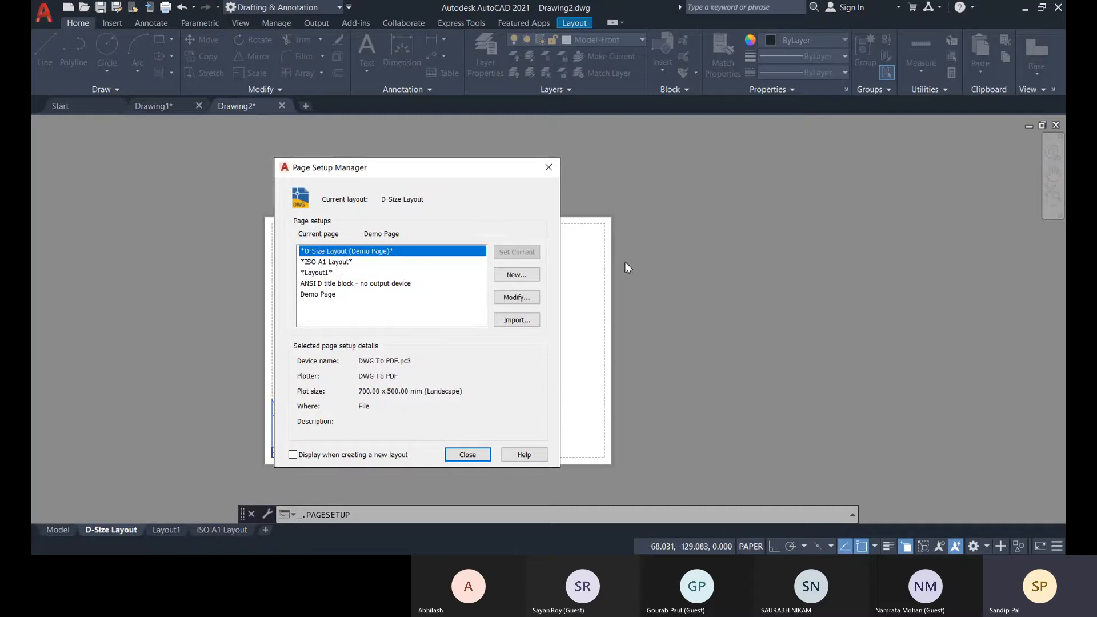
pyautogui.click(470, 455)
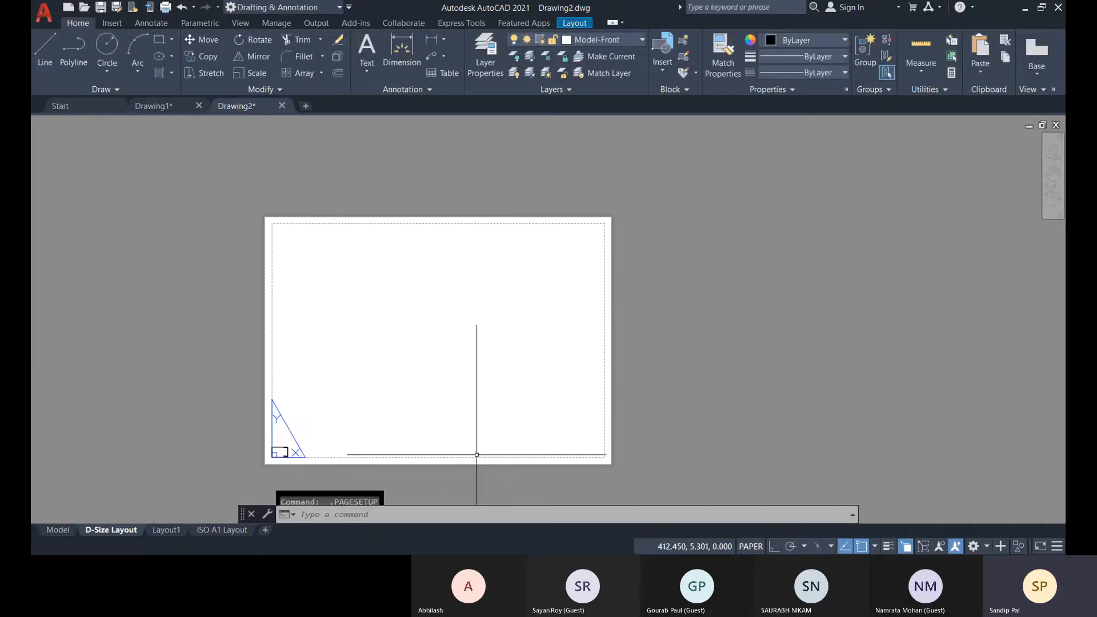
# Select the title block on the D-Size Layout and examine its size against the sheet and its printable area.
pyautogui.scroll(2, 375, 417)
pyautogui.scroll(-3, 303, 381)
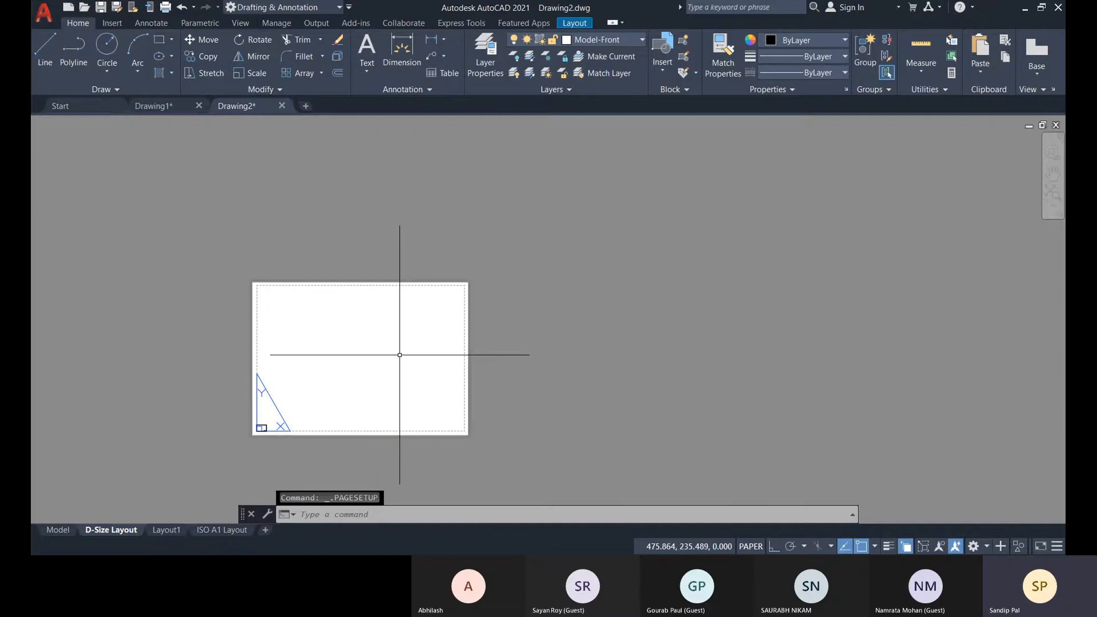
pyautogui.scroll(2, 251, 284)
pyautogui.scroll(2, 244, 296)
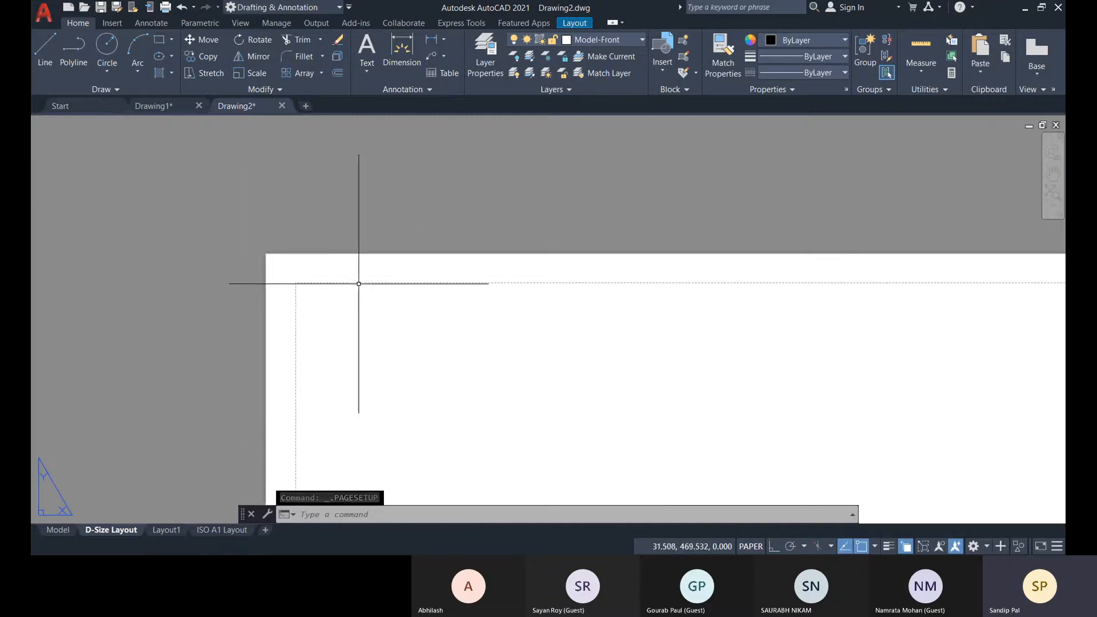
pyautogui.scroll(-2, 418, 304)
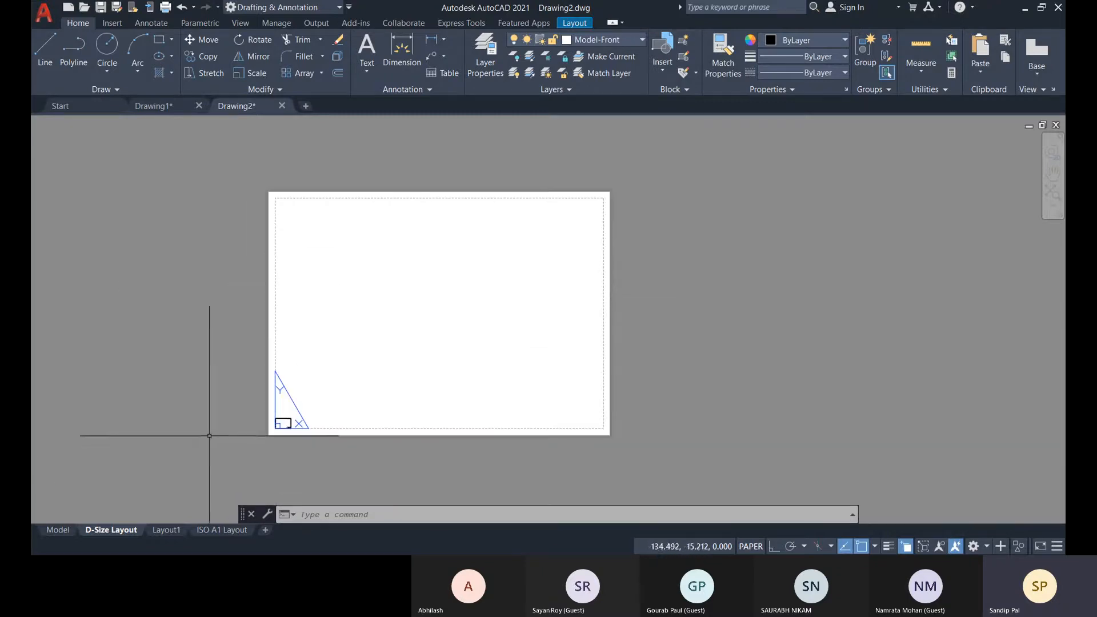
pyautogui.scroll(4, 258, 429)
pyautogui.scroll(4, 378, 377)
pyautogui.click(393, 383)
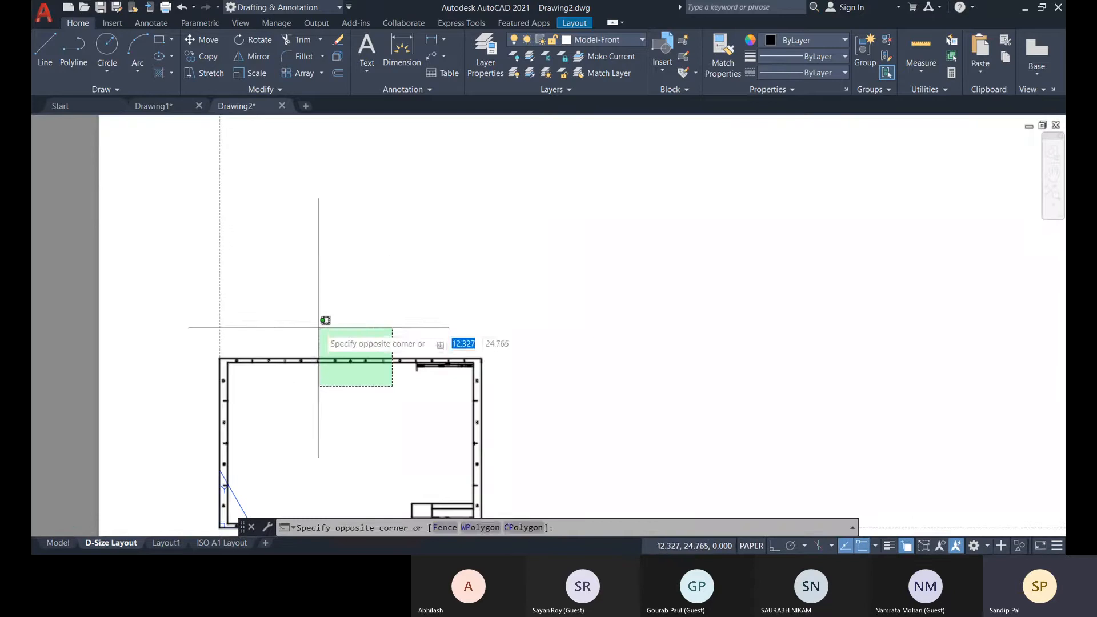
pyautogui.click(318, 323)
pyautogui.moveTo(400, 464); pyautogui.dragTo(387, 410, button='middle')
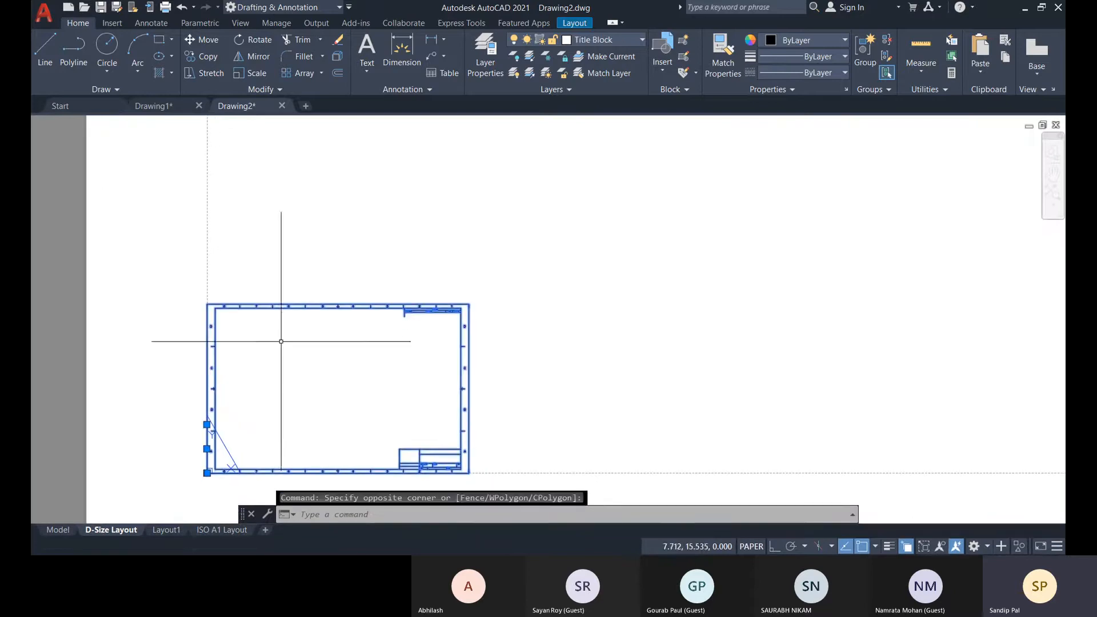
pyautogui.scroll(-10, 448, 372)
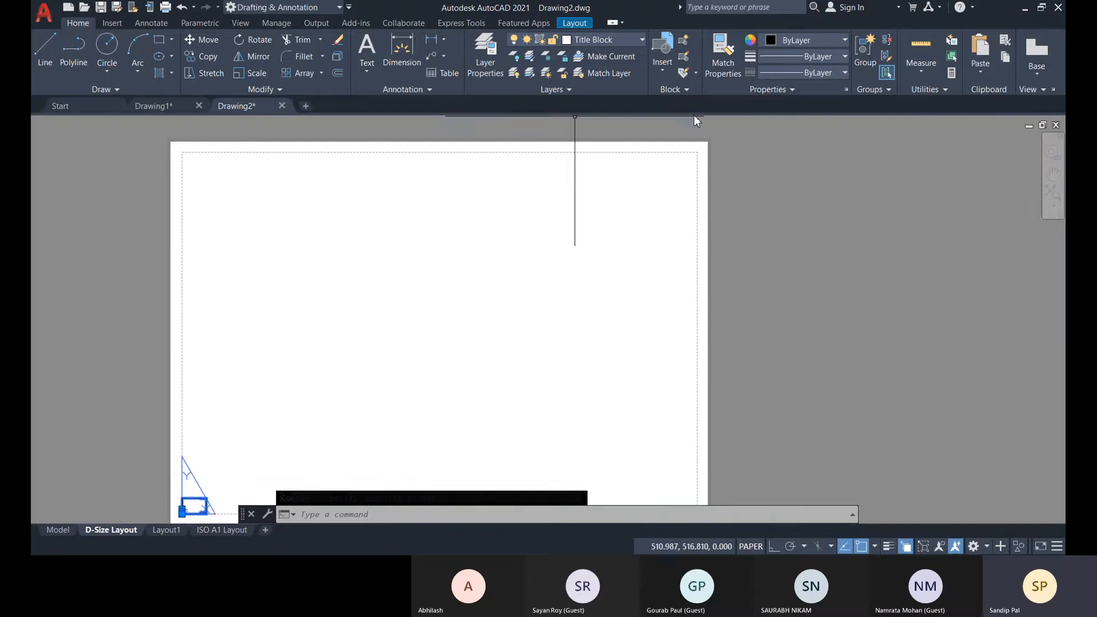
pyautogui.moveTo(477, 423); pyautogui.dragTo(448, 426, button='middle')
pyautogui.moveTo(209, 480); pyautogui.dragTo(267, 434, button='middle')
pyautogui.scroll(2, 233, 466)
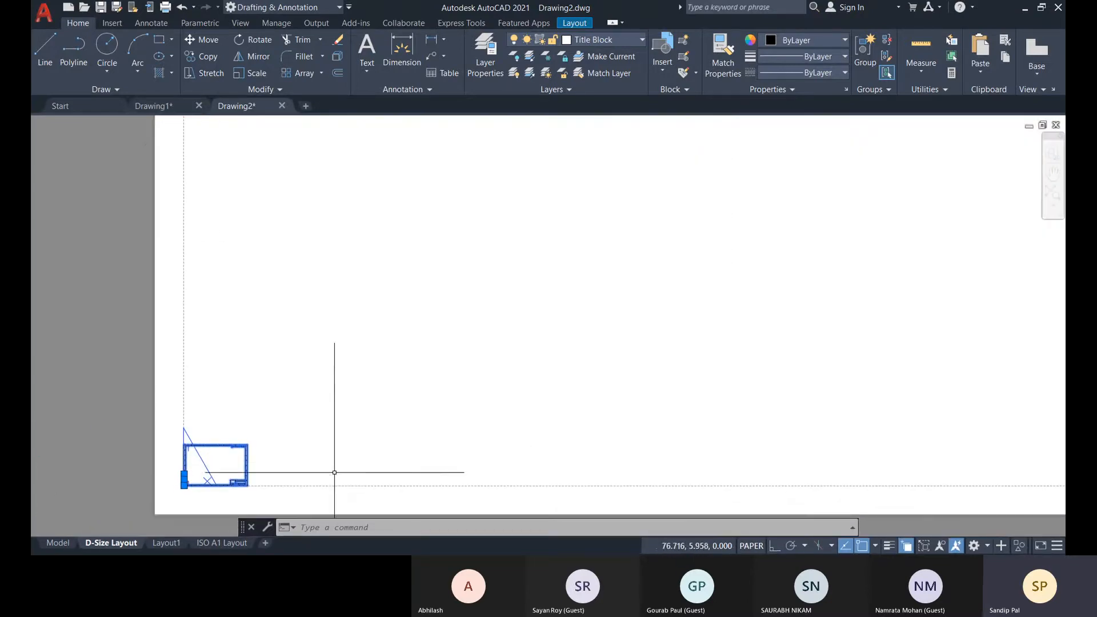
pyautogui.scroll(1, 304, 448)
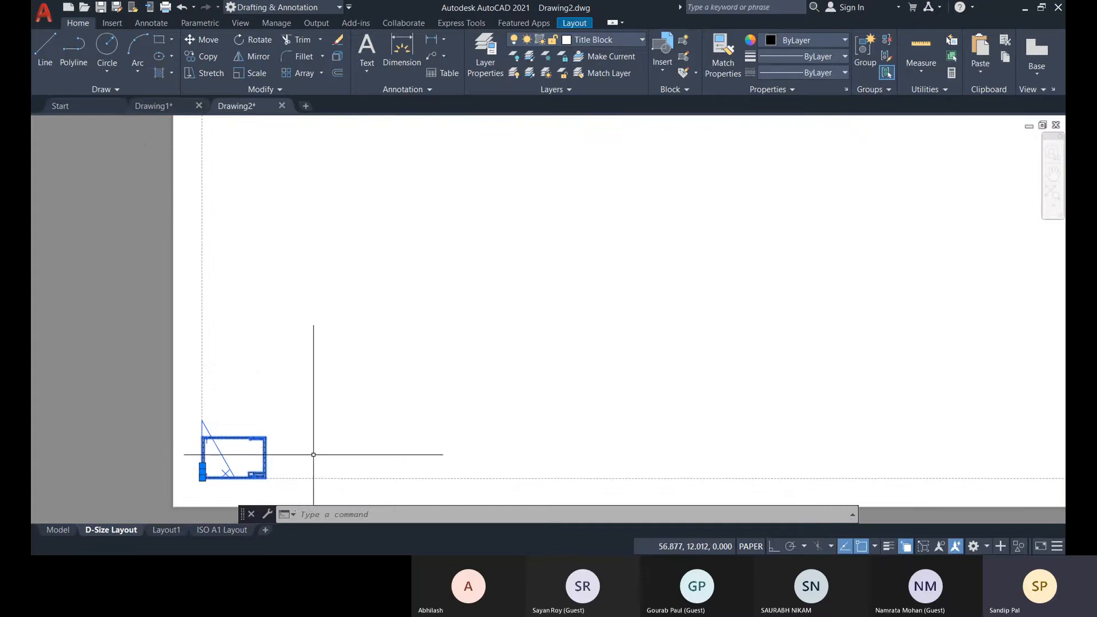
# Undo the page setup changes on the D-Size Layout to restore its original sheet size.
pyautogui.hotkey('ctrl', 'z')
pyautogui.hotkey('ctrl', 'z')
pyautogui.hotkey('ctrl', 'z')
pyautogui.hotkey('ctrl', 'z')
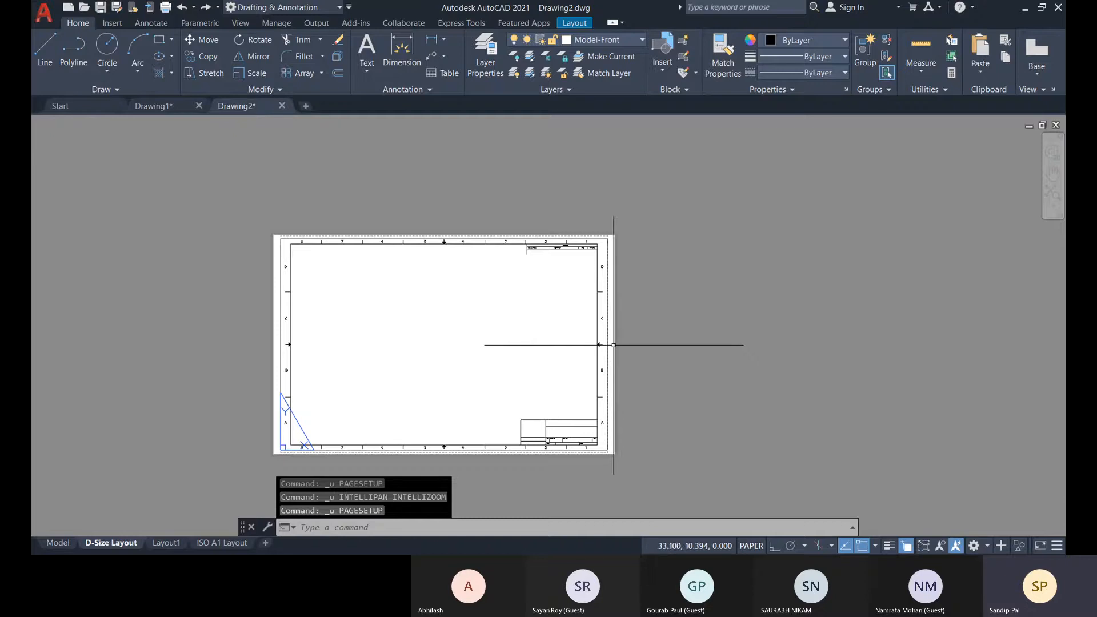
pyautogui.moveTo(271, 265); pyautogui.dragTo(292, 250, button='middle')
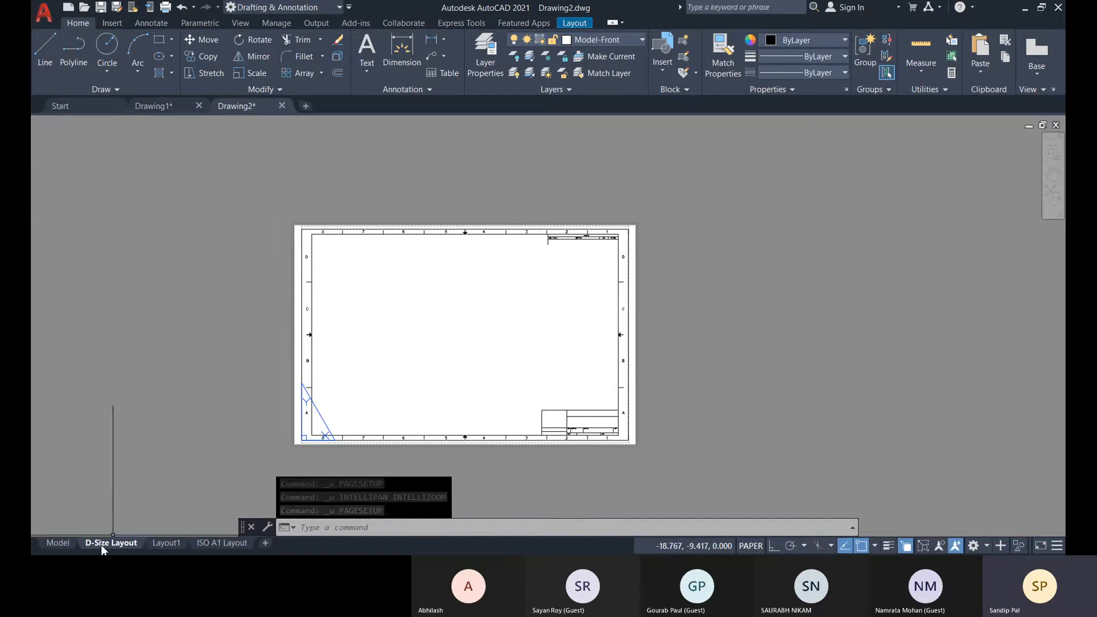
# Look at the circle in model space, select it, and return to the D-Size Layout with nothing selected.
pyautogui.click(57, 544)
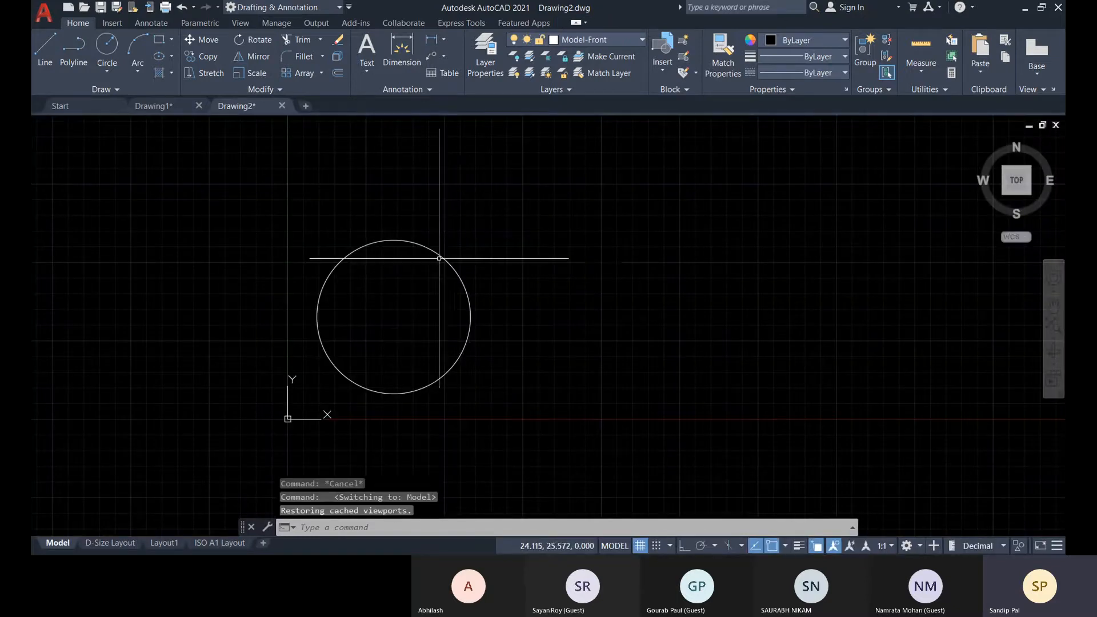
pyautogui.click(440, 255)
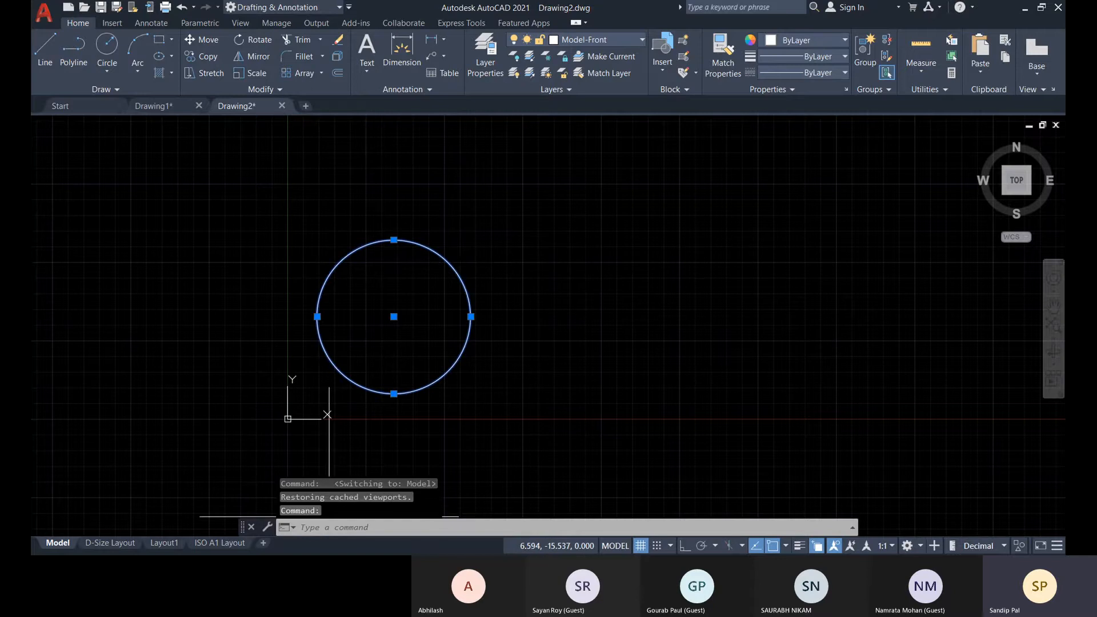
pyautogui.click(106, 543)
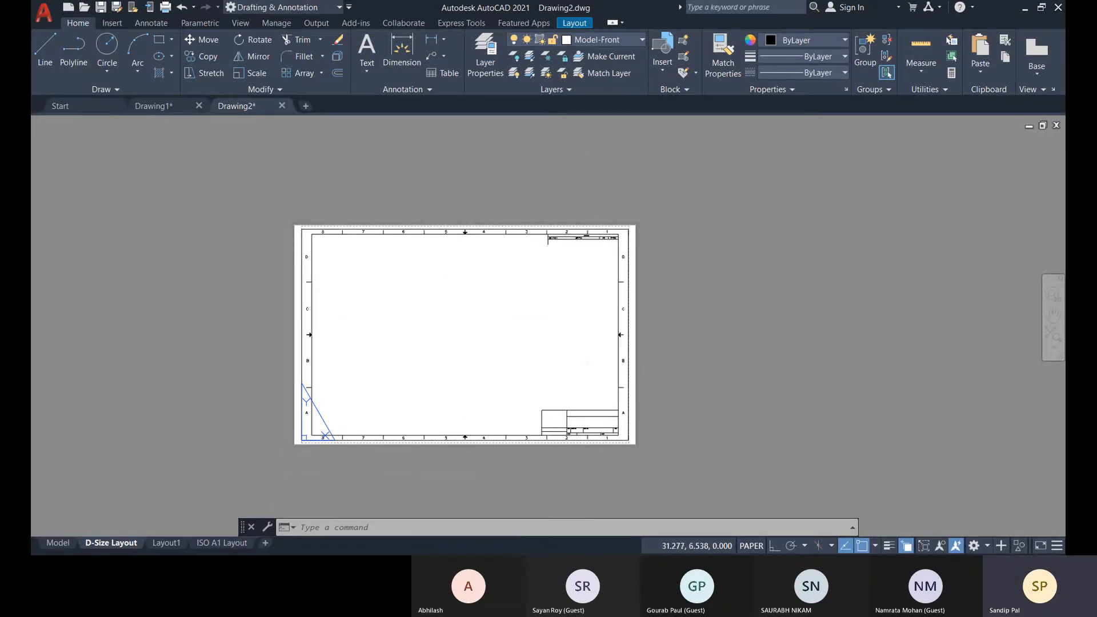
pyautogui.press('Escape')
pyautogui.moveTo(373, 366); pyautogui.dragTo(377, 367, button='middle')
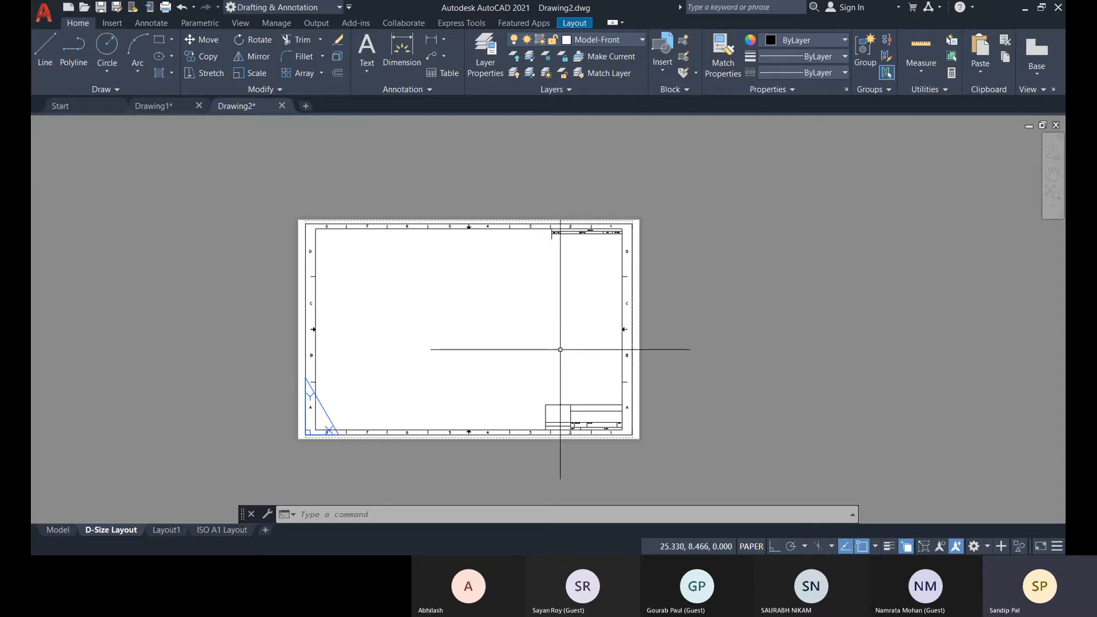
# Start the VIEWPORTS command on the D-Size Layout to set up a new viewport configuration.
pyautogui.write('VIewpo')
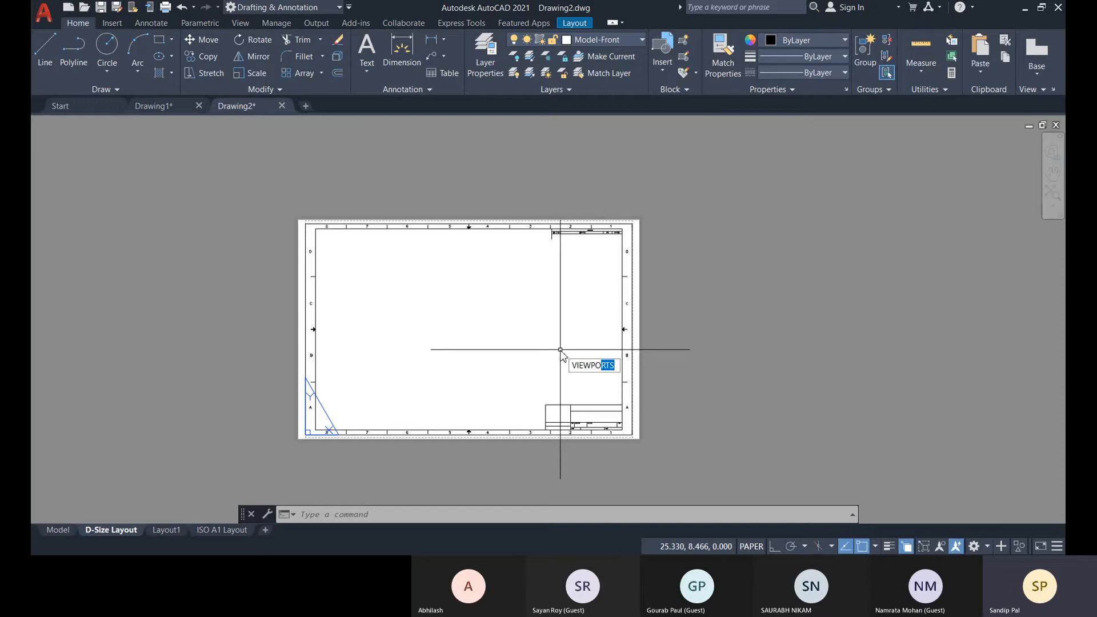
pyautogui.write('rts')
pyautogui.press('Return')
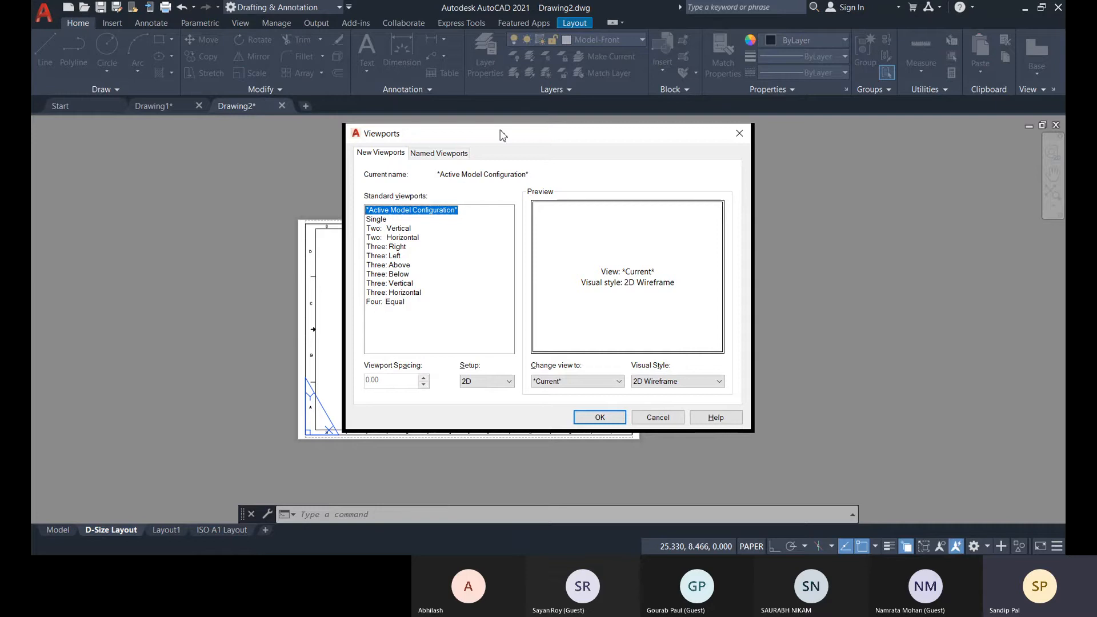
pyautogui.moveTo(501, 134); pyautogui.dragTo(452, 143)
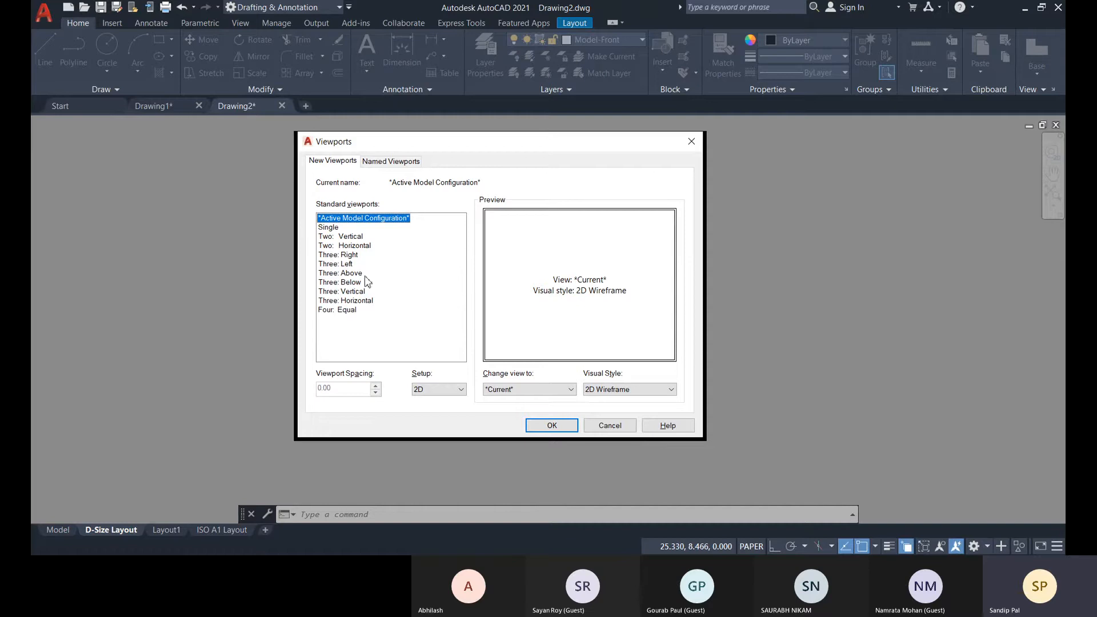
# Compare the Single and Active Model Configuration viewports and look at the available Setup choices.
pyautogui.click(340, 227)
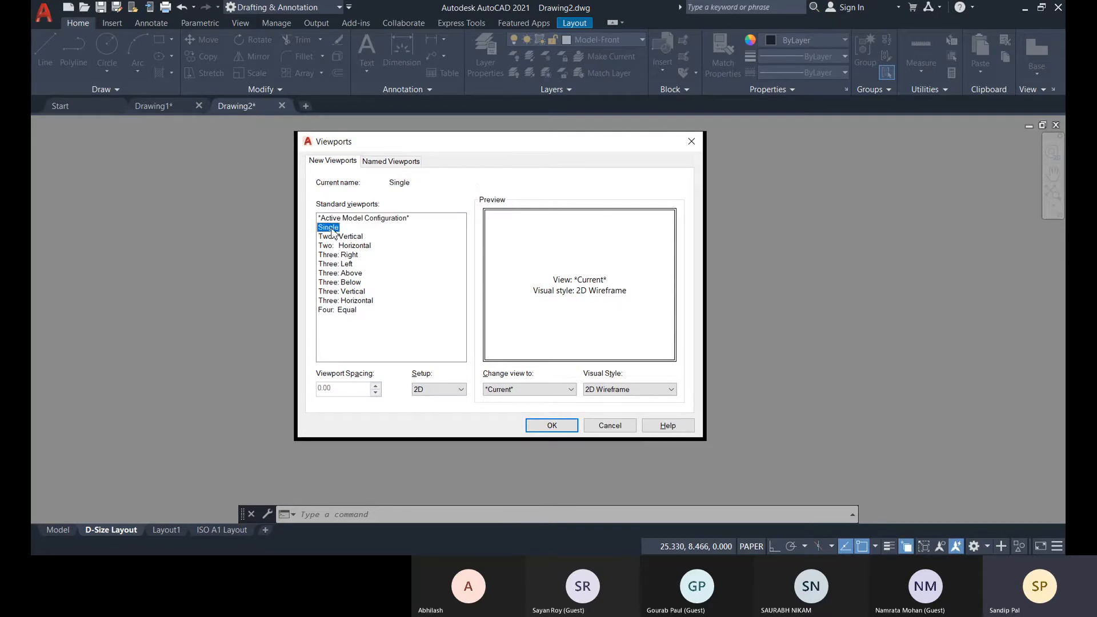
pyautogui.click(343, 219)
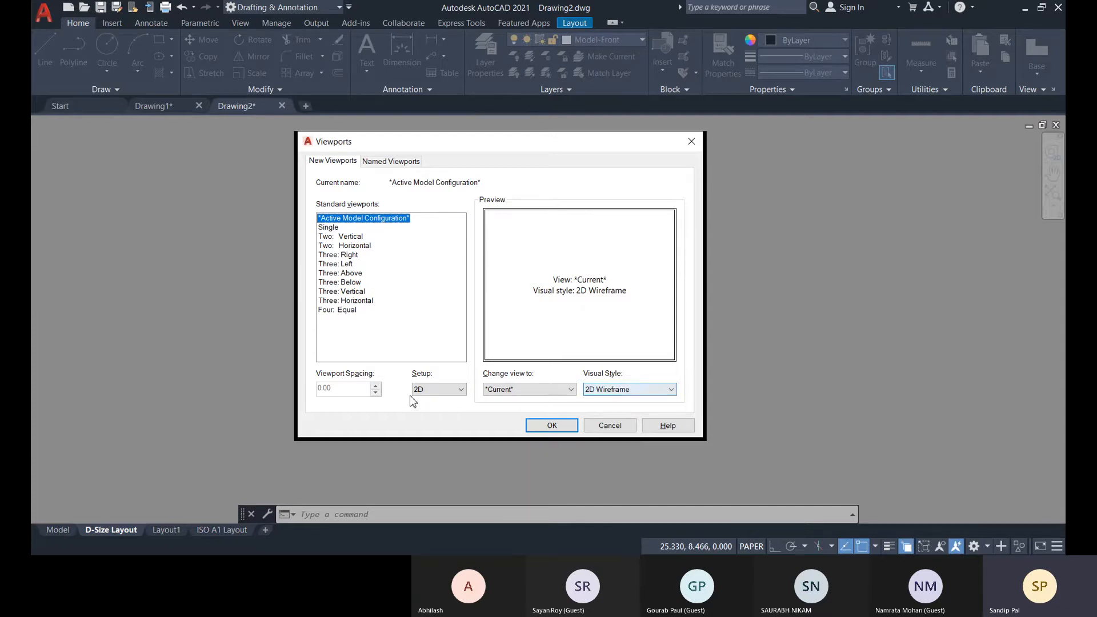
pyautogui.click(441, 392)
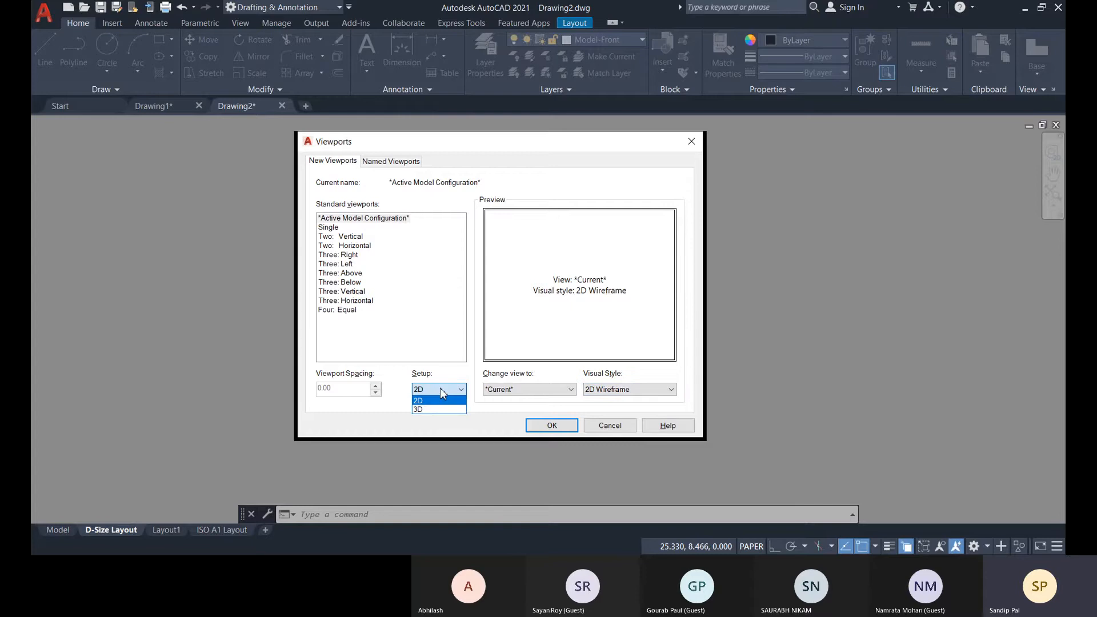
pyautogui.click(444, 393)
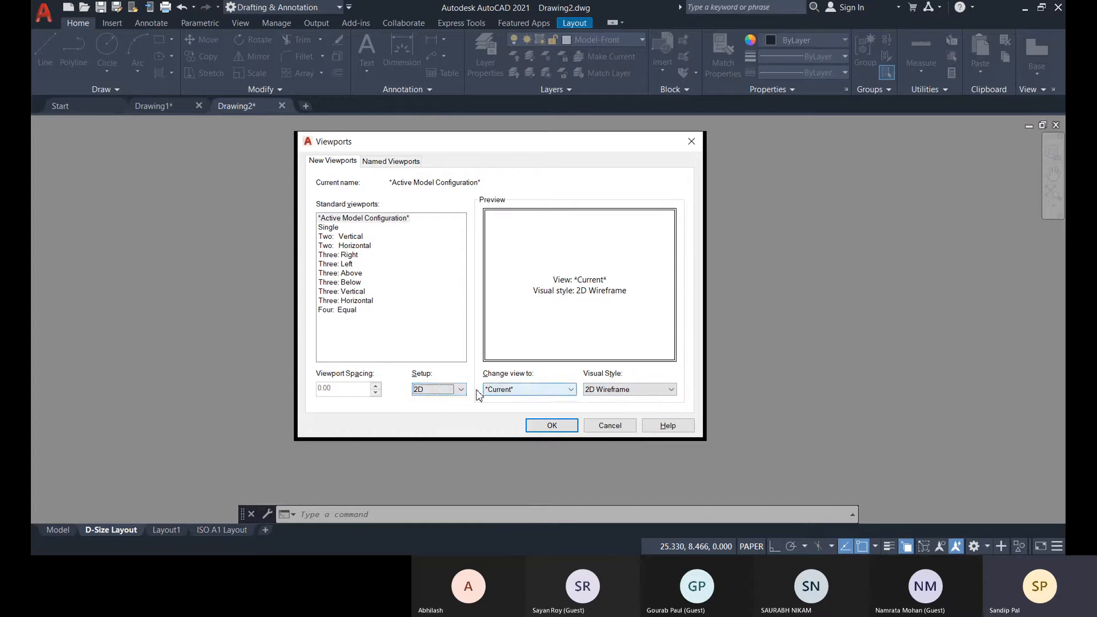
# Try the 3D setup for the Single viewport, look at its available views, and return the setup to 2D.
pyautogui.click(329, 227)
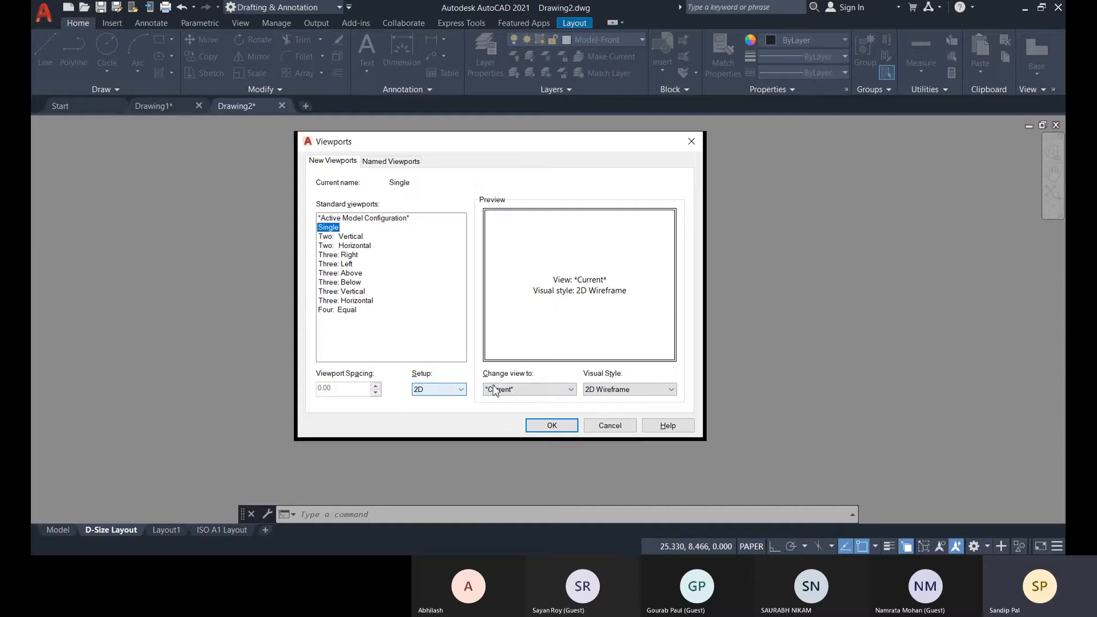
pyautogui.click(460, 393)
pyautogui.click(434, 409)
pyautogui.click(514, 390)
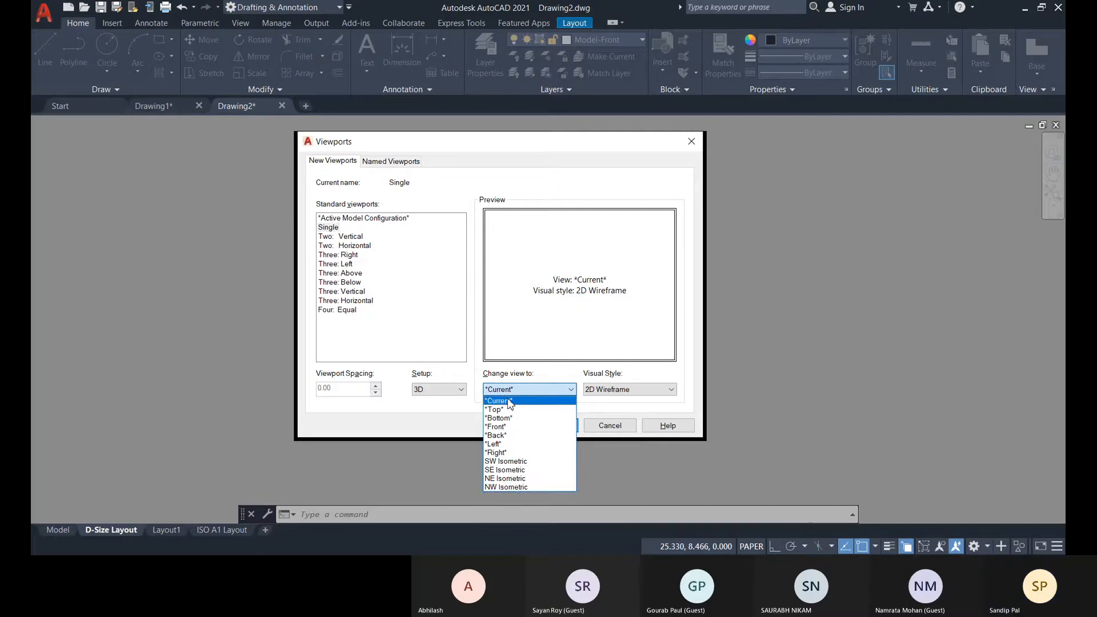
pyautogui.click(439, 391)
pyautogui.click(438, 391)
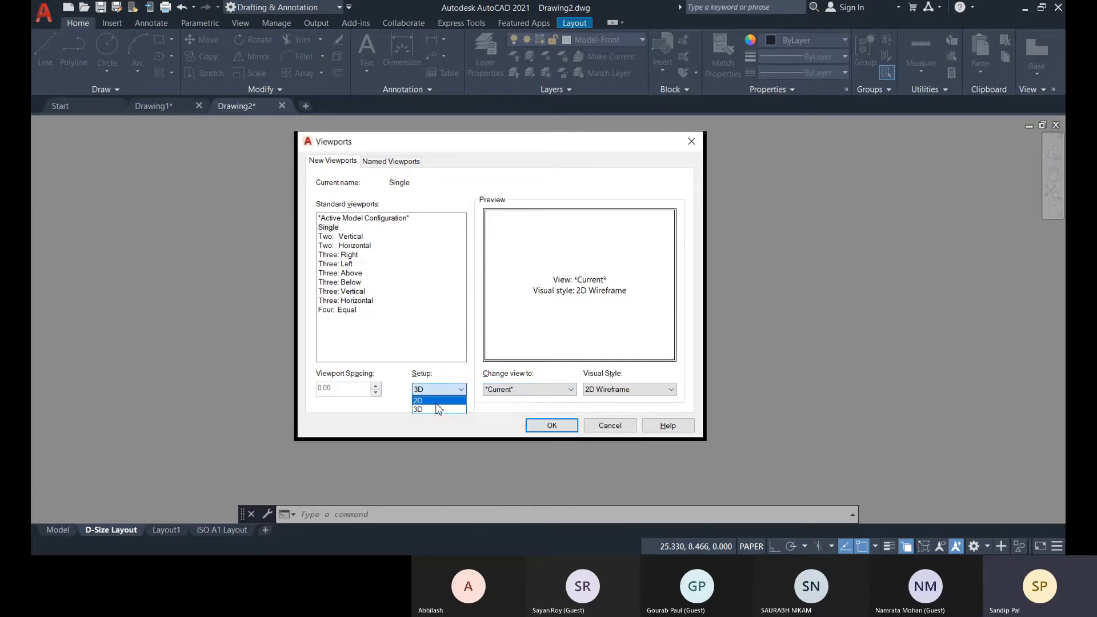
pyautogui.click(437, 400)
# Examine the views and visual styles offered for the 2D setup, keeping Current and 2D Wireframe.
pyautogui.click(539, 389)
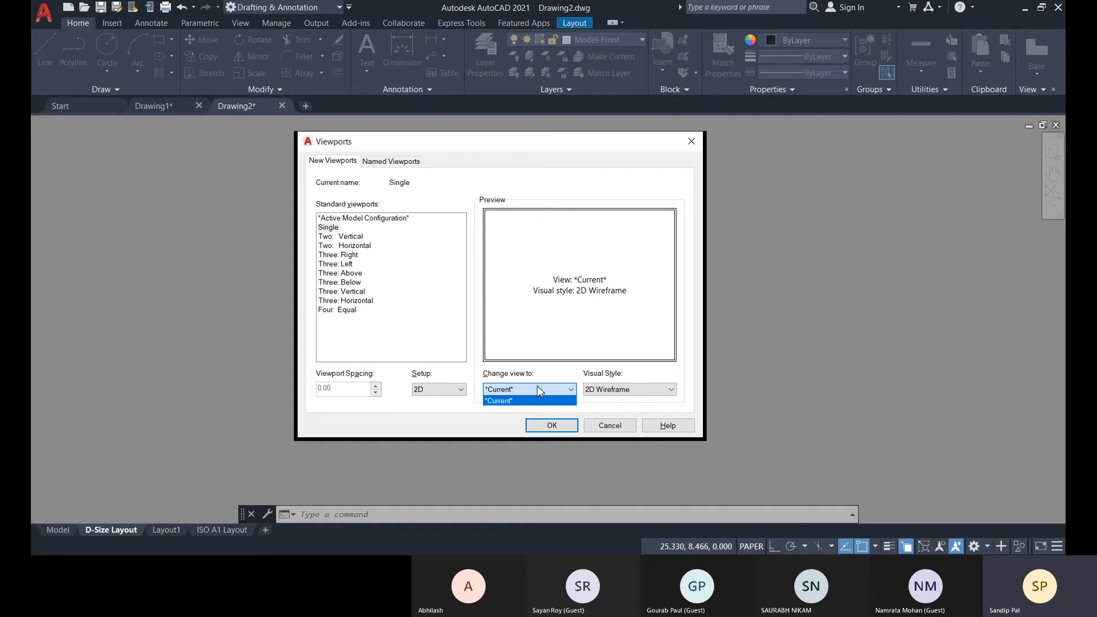
pyautogui.click(494, 412)
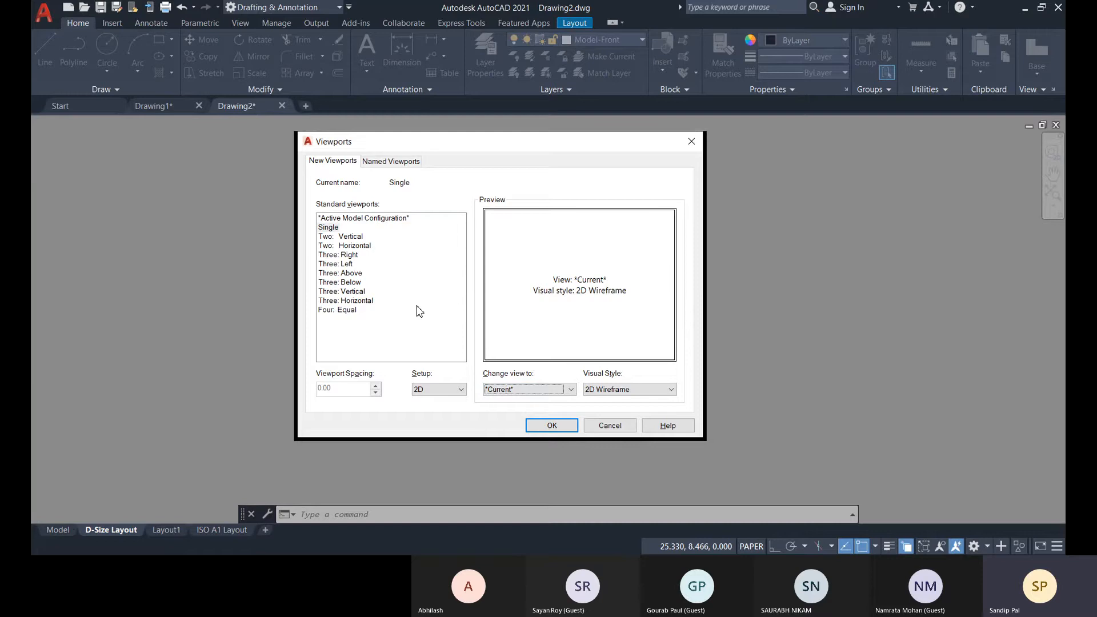
pyautogui.click(610, 391)
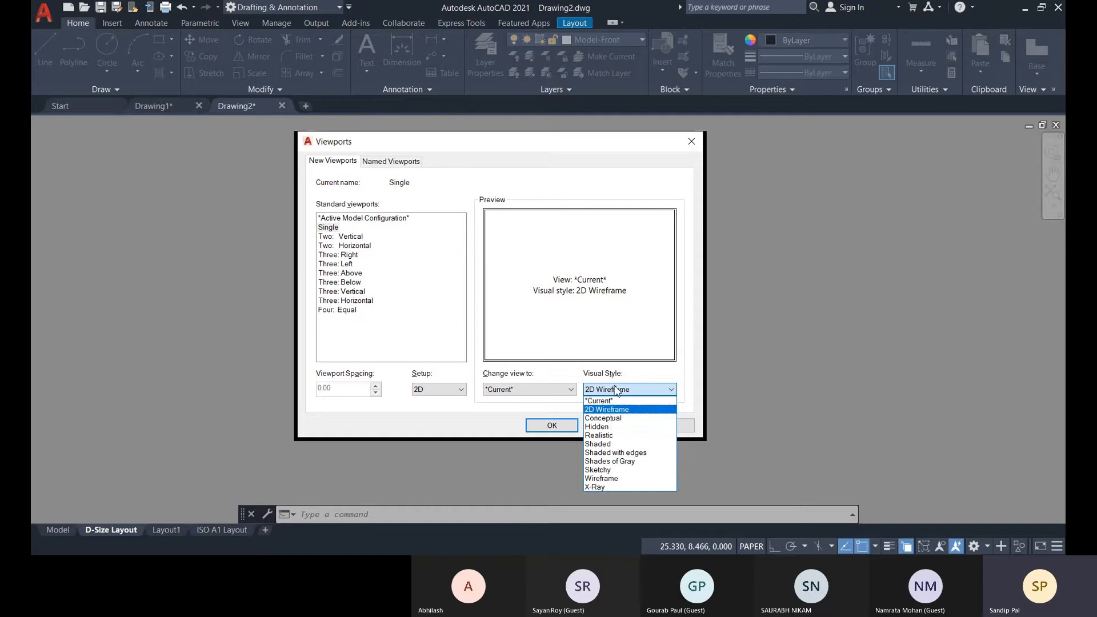
pyautogui.click(603, 409)
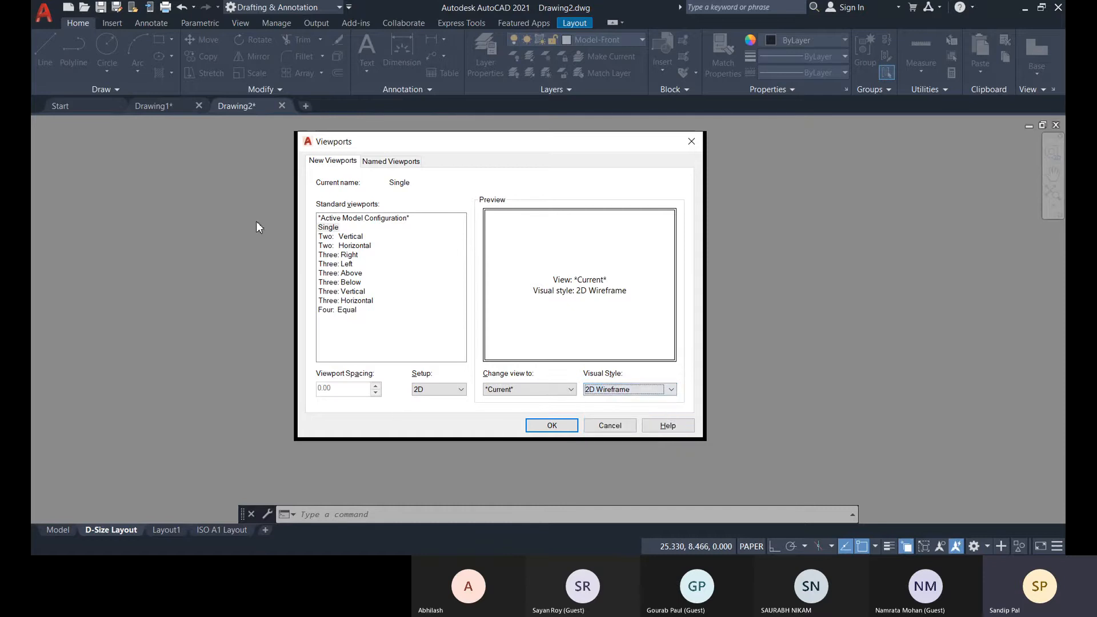
# Create a Single viewport on the D-Size Layout spanning opposite corners of the title block's inner border.
pyautogui.click(327, 227)
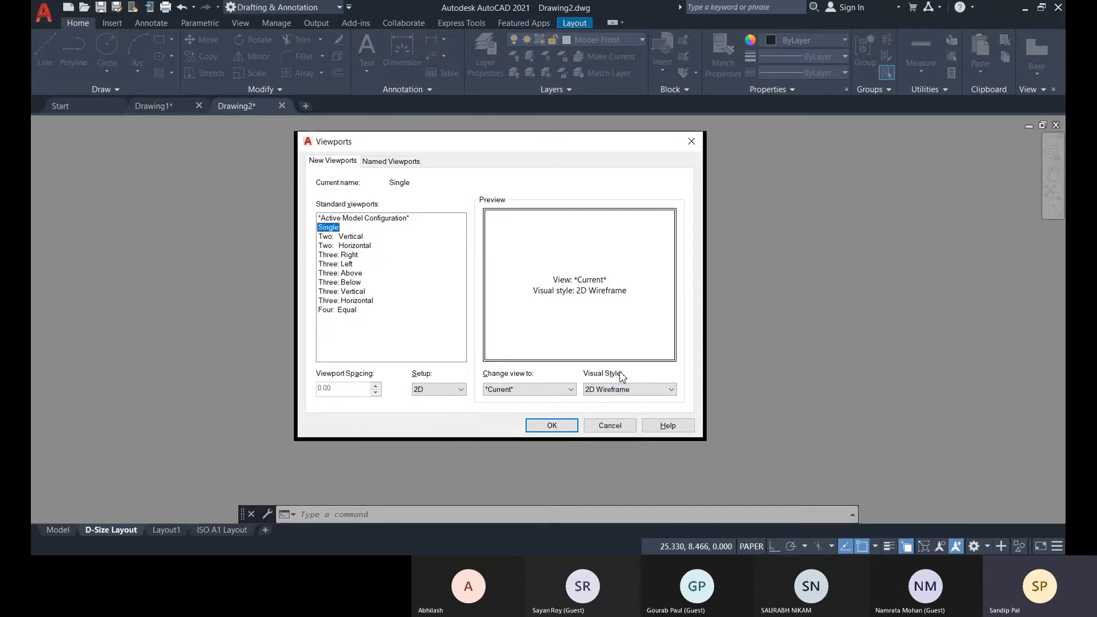
pyautogui.click(548, 427)
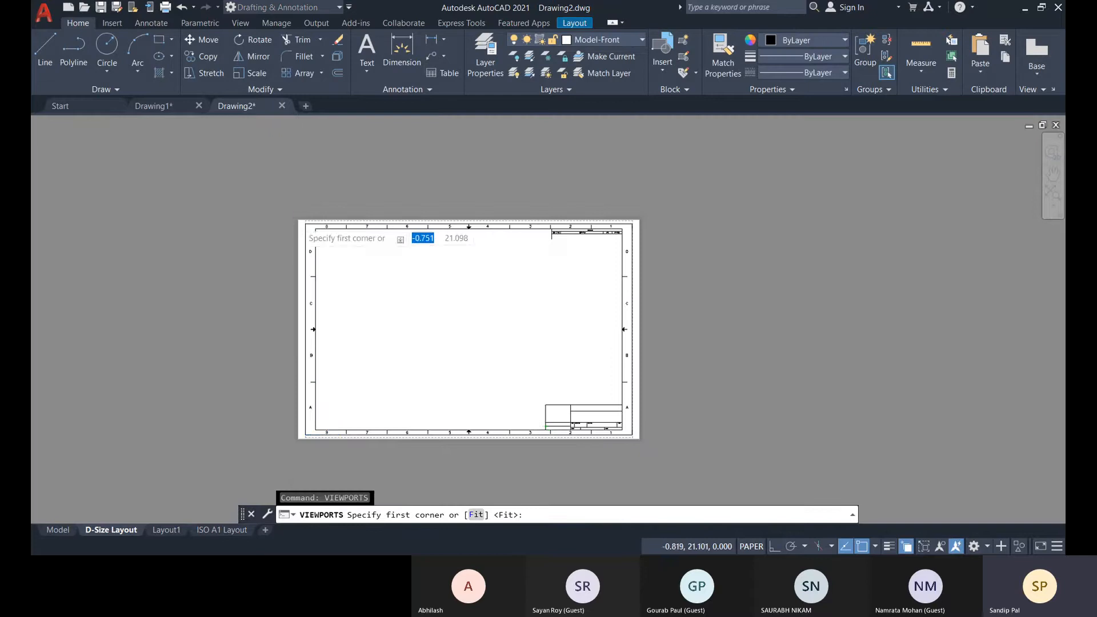
pyautogui.scroll(10, 301, 223)
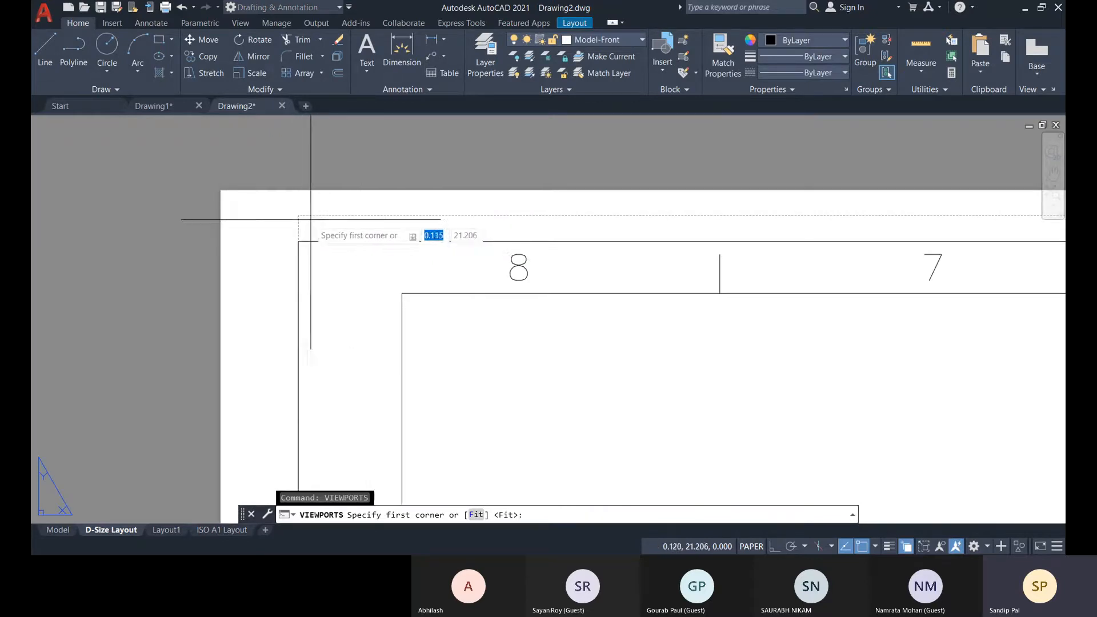
pyautogui.scroll(-4, 380, 289)
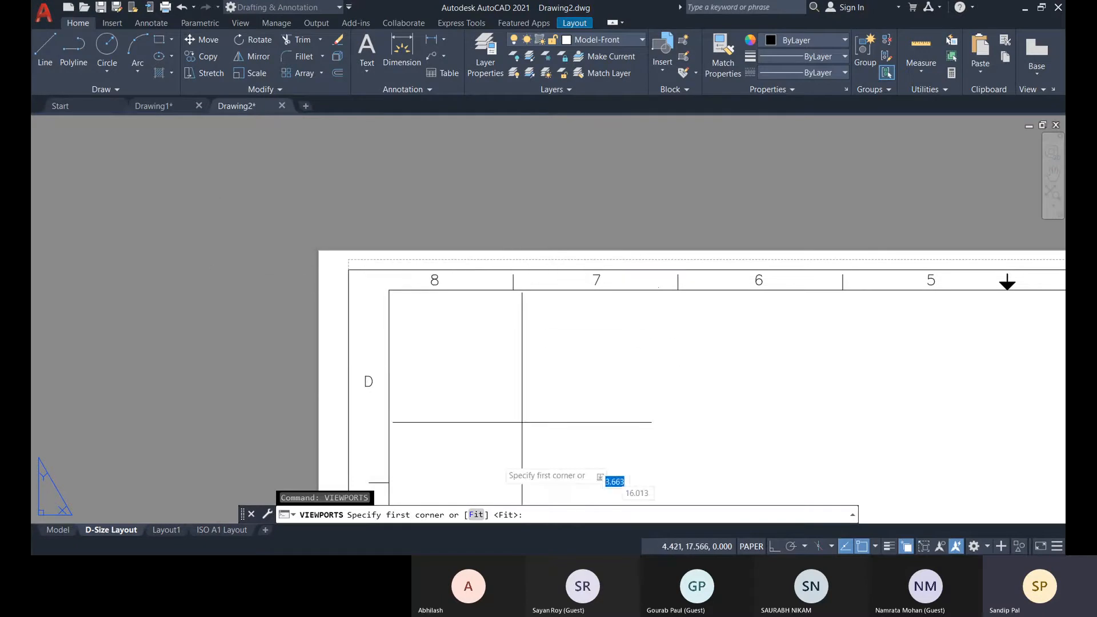
pyautogui.scroll(-5, 521, 423)
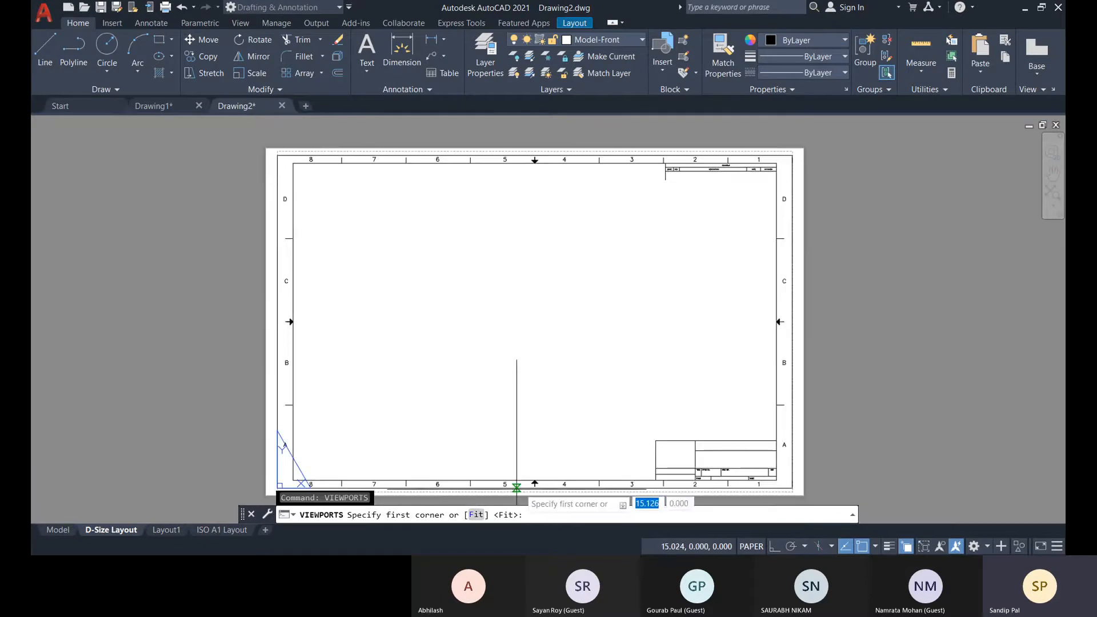
pyautogui.click(294, 163)
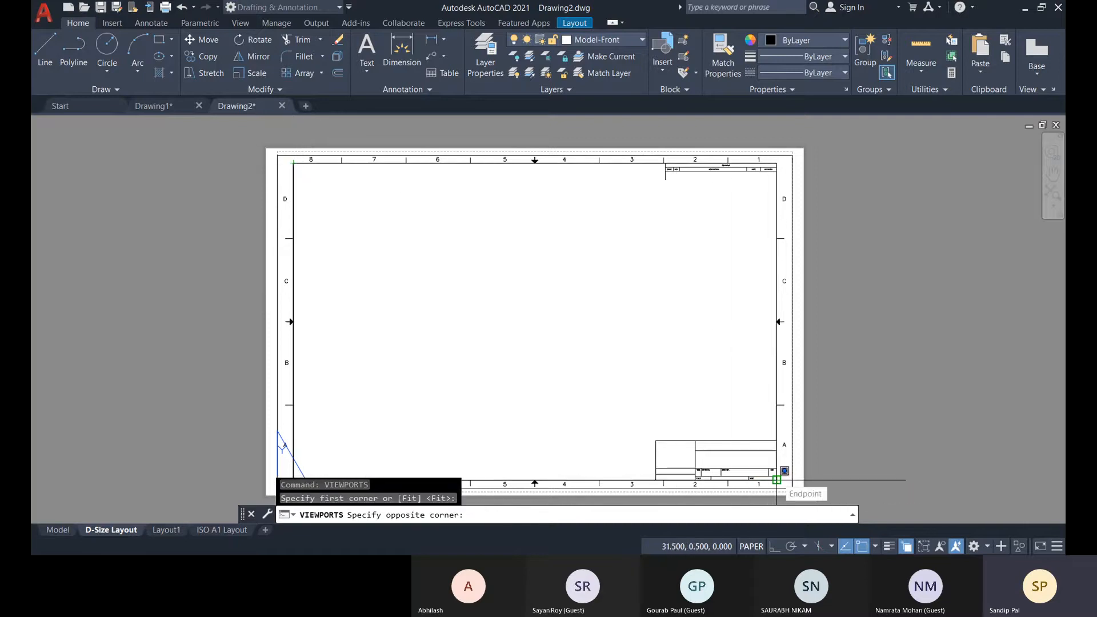
pyautogui.click(778, 479)
# Select the new viewport instead of the overlapping block reference, lock its display, and clear the selection.
pyautogui.moveTo(690, 451); pyautogui.dragTo(617, 430, button='middle')
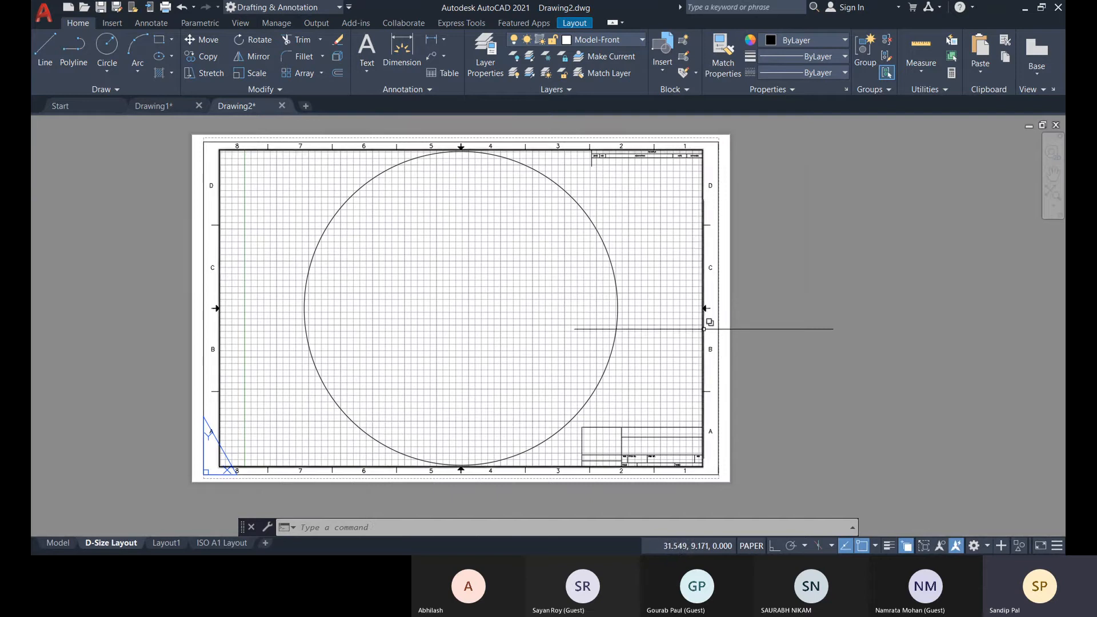
pyautogui.click(704, 329)
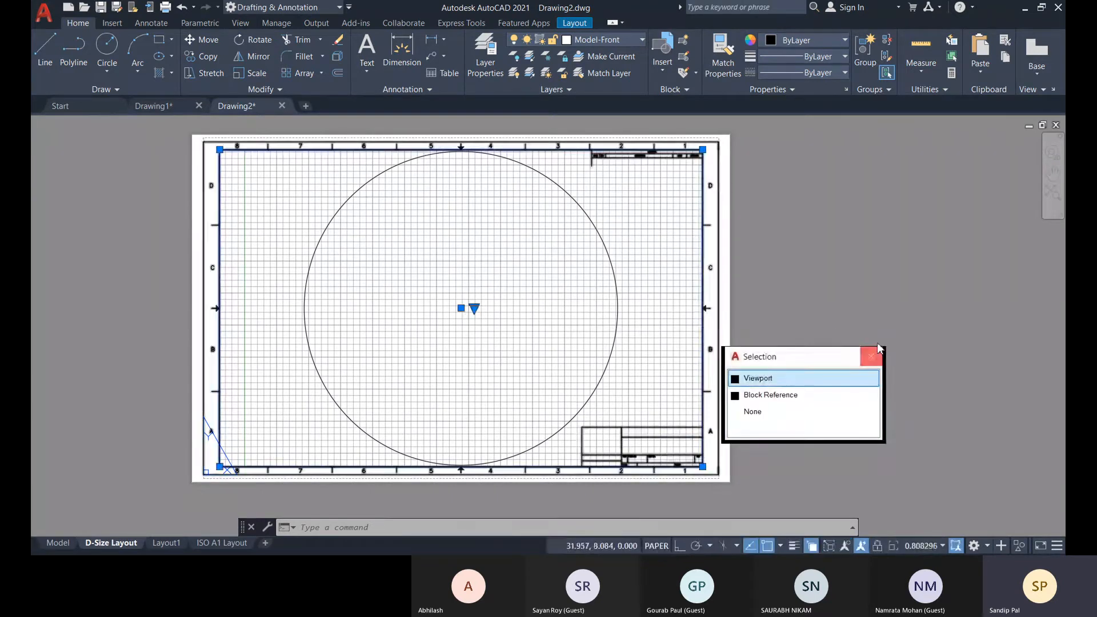
pyautogui.click(832, 378)
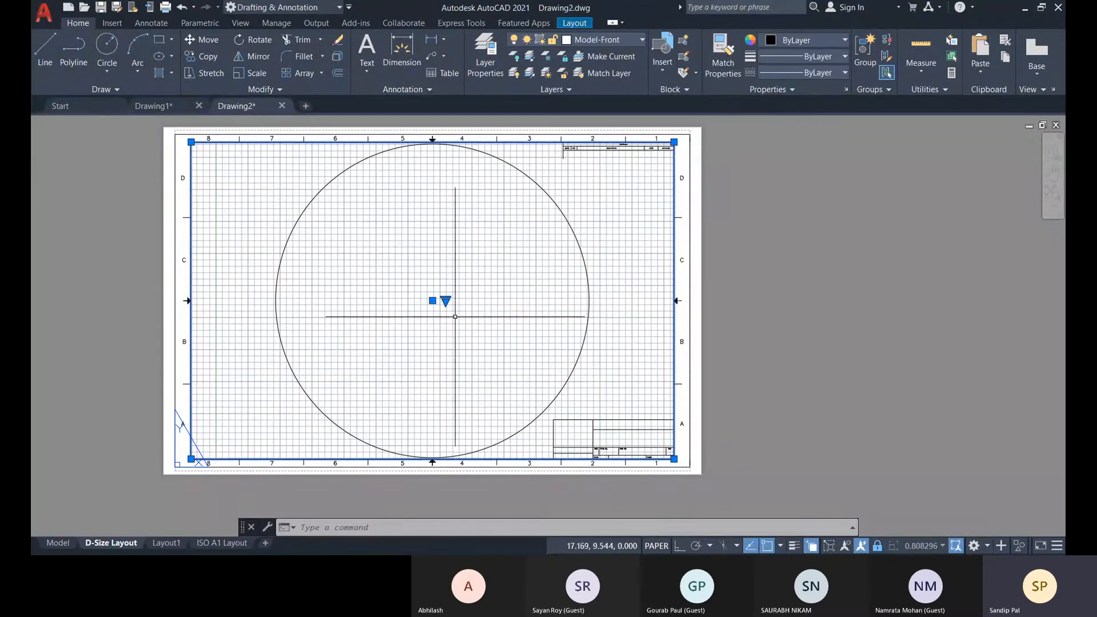
pyautogui.moveTo(476, 286); pyautogui.dragTo(485, 304, button='middle')
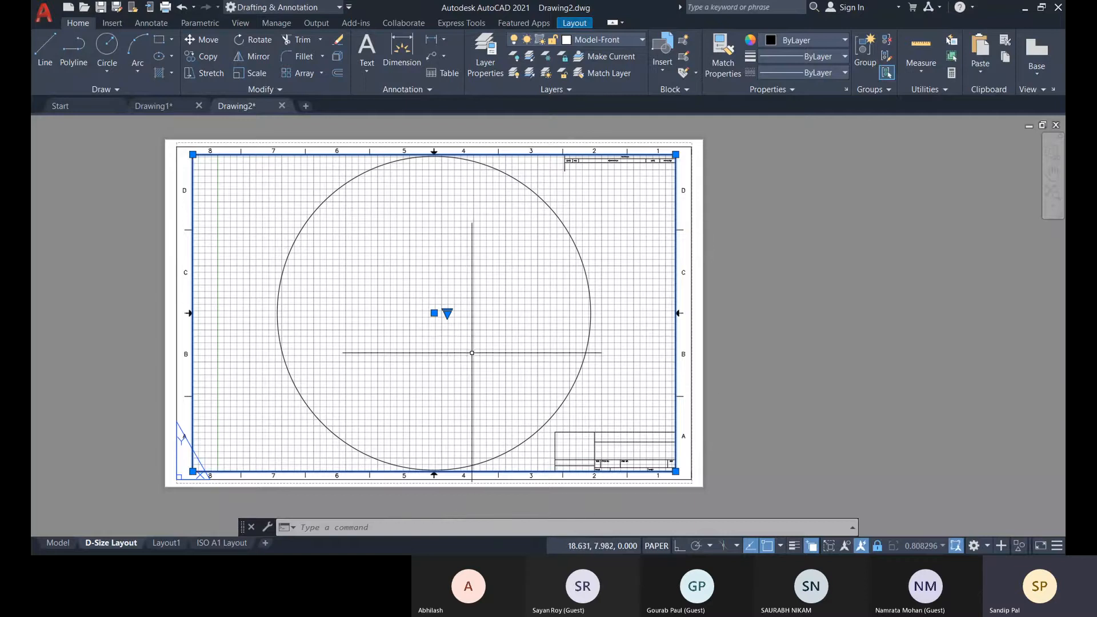
pyautogui.press('Escape')
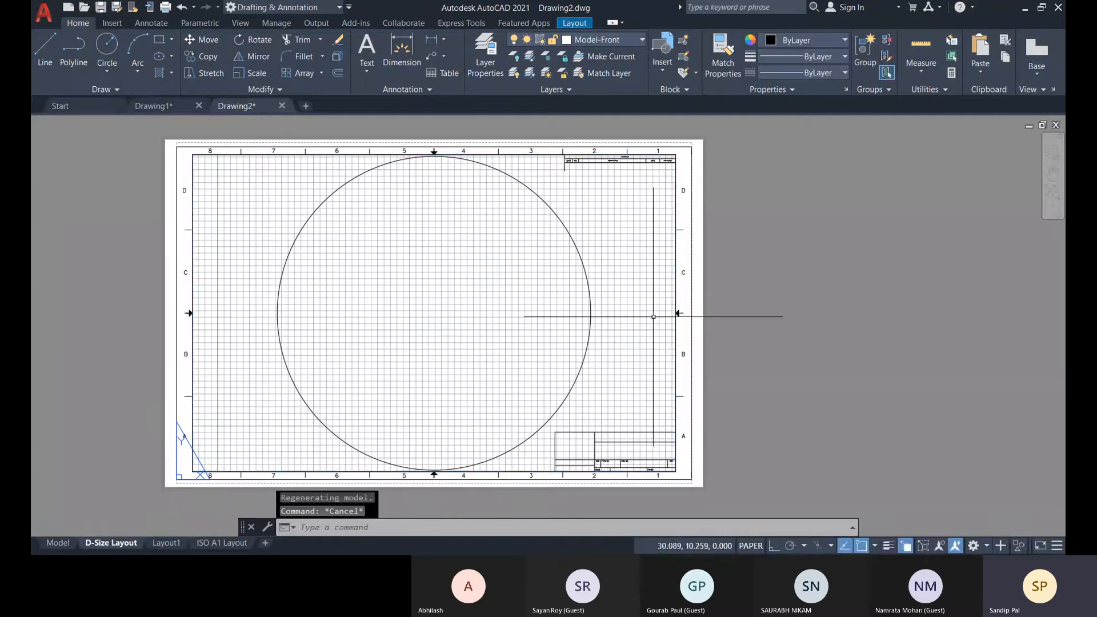
# Activate model space inside the viewport and examine the MSPACE command in the command history.
pyautogui.doubleClick(488, 324)
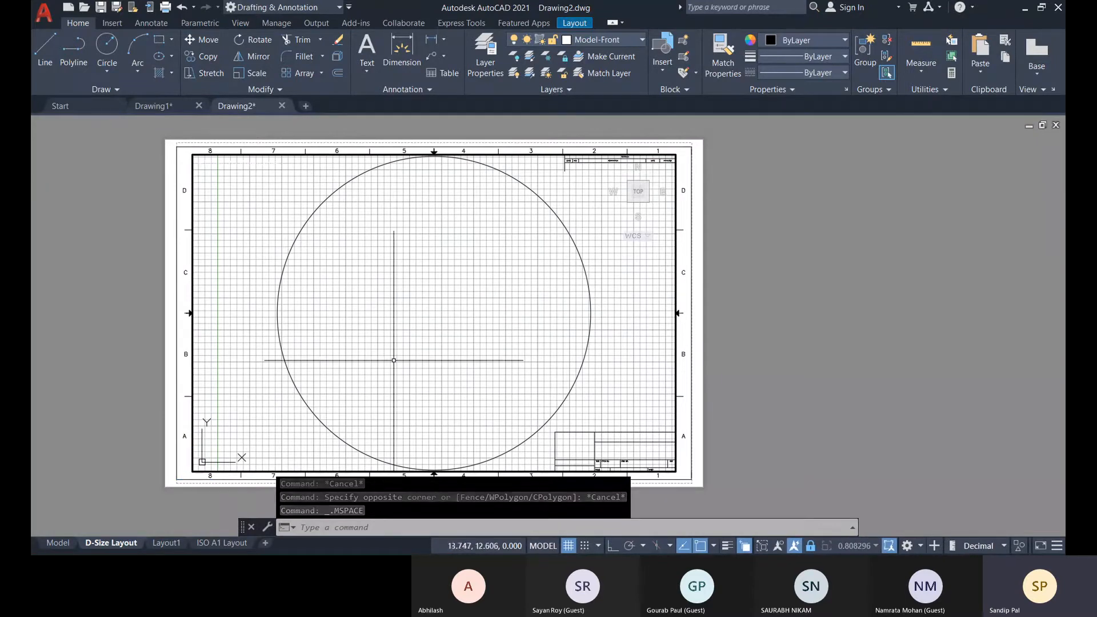
pyautogui.click(345, 513)
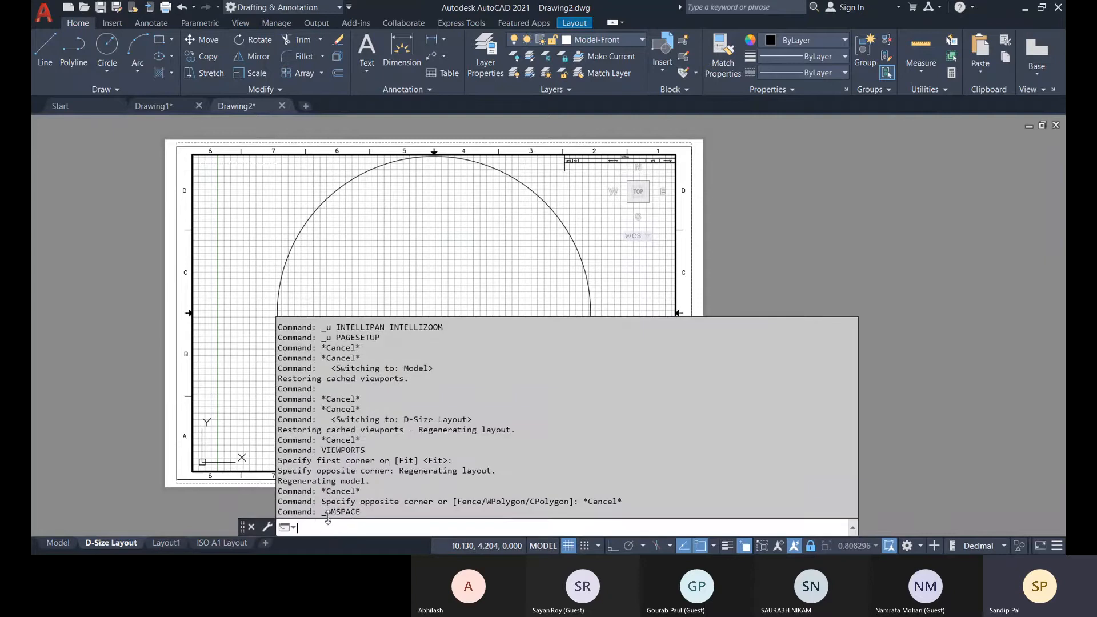
pyautogui.moveTo(362, 512); pyautogui.dragTo(329, 513)
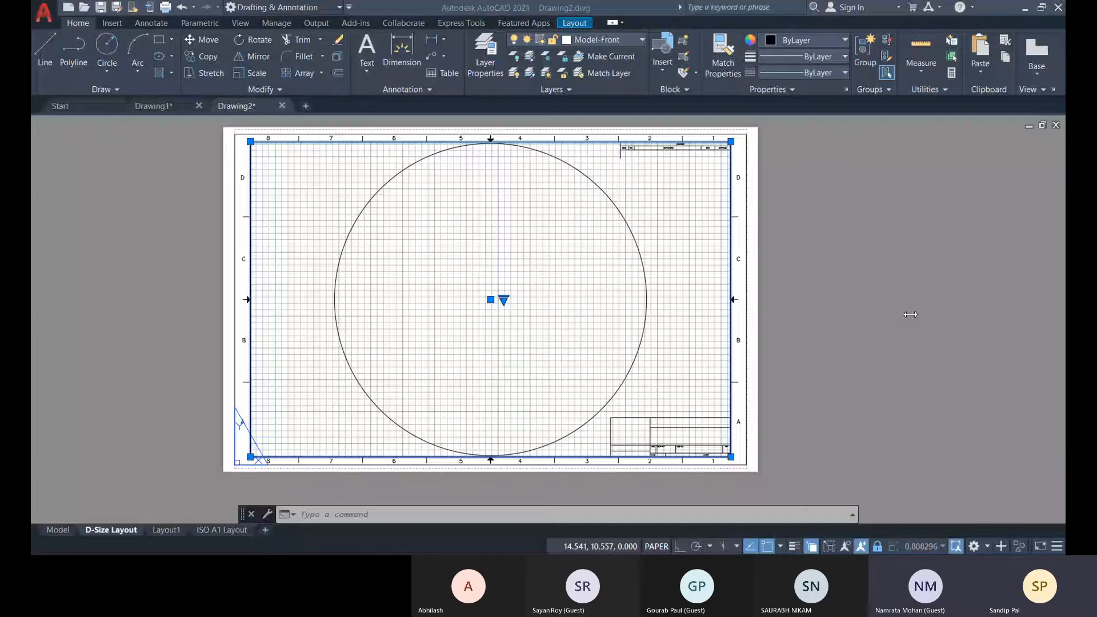
# Activate model space inside the layout viewport and select the circle.
pyautogui.moveTo(602, 267)
pyautogui.mouseDown(button='middle')
pyautogui.moveTo(778, 276)
pyautogui.moveTo(499, 298)
pyautogui.moveTo(730, 328)
pyautogui.moveTo(632, 255)
pyautogui.moveTo(657, 267)
pyautogui.moveTo(599, 268)
pyautogui.mouseUp(button='middle')
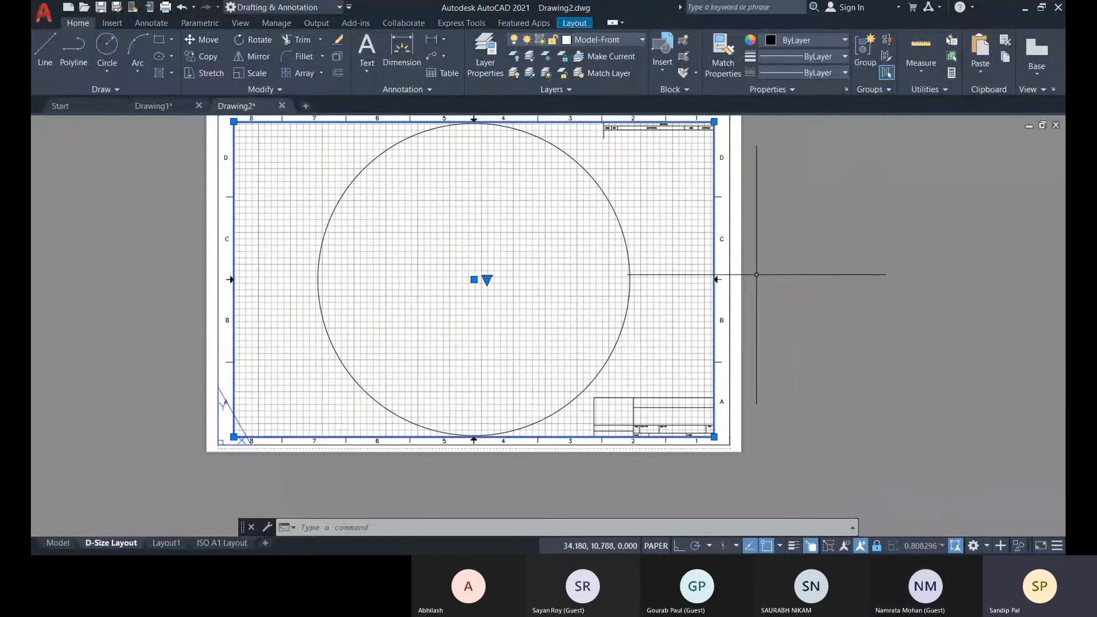
pyautogui.moveTo(757, 275); pyautogui.dragTo(758, 306, button='middle')
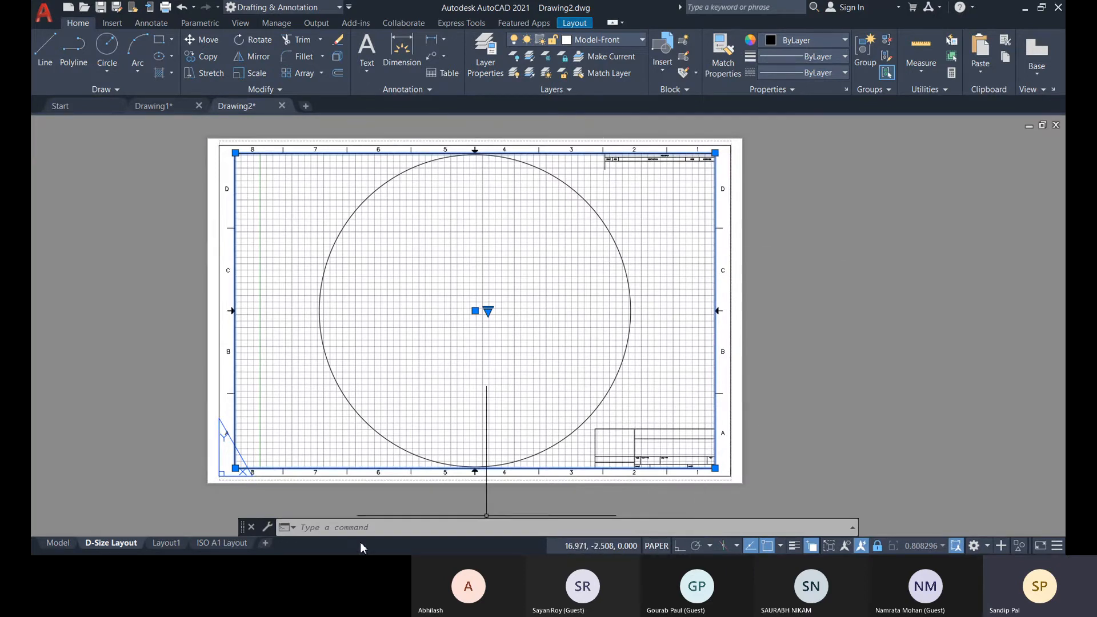
pyautogui.click(371, 528)
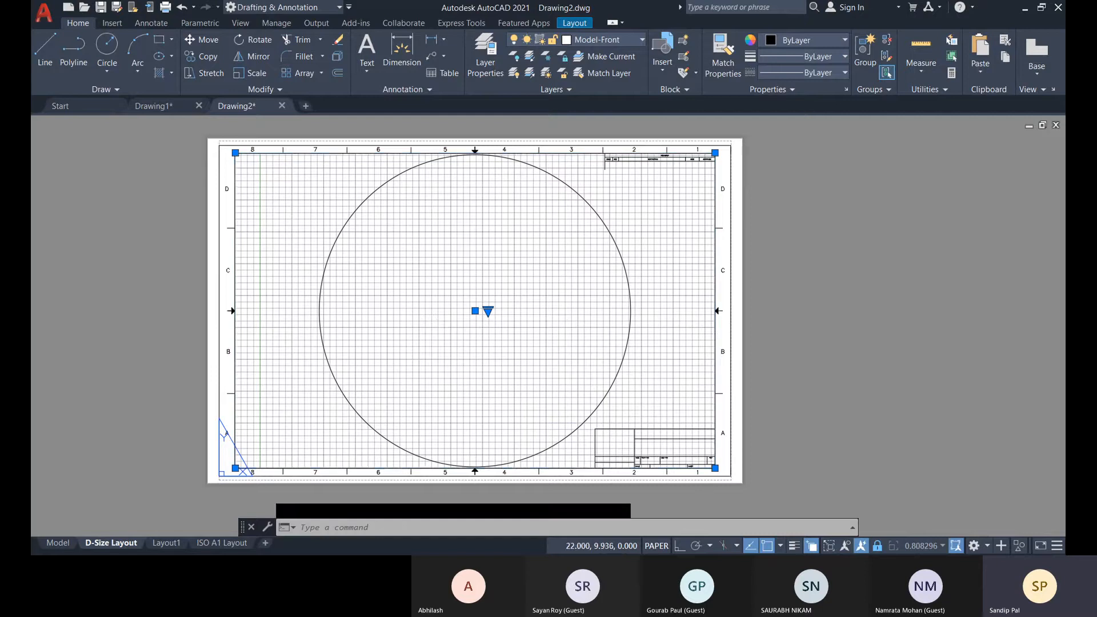
pyautogui.doubleClick(372, 275)
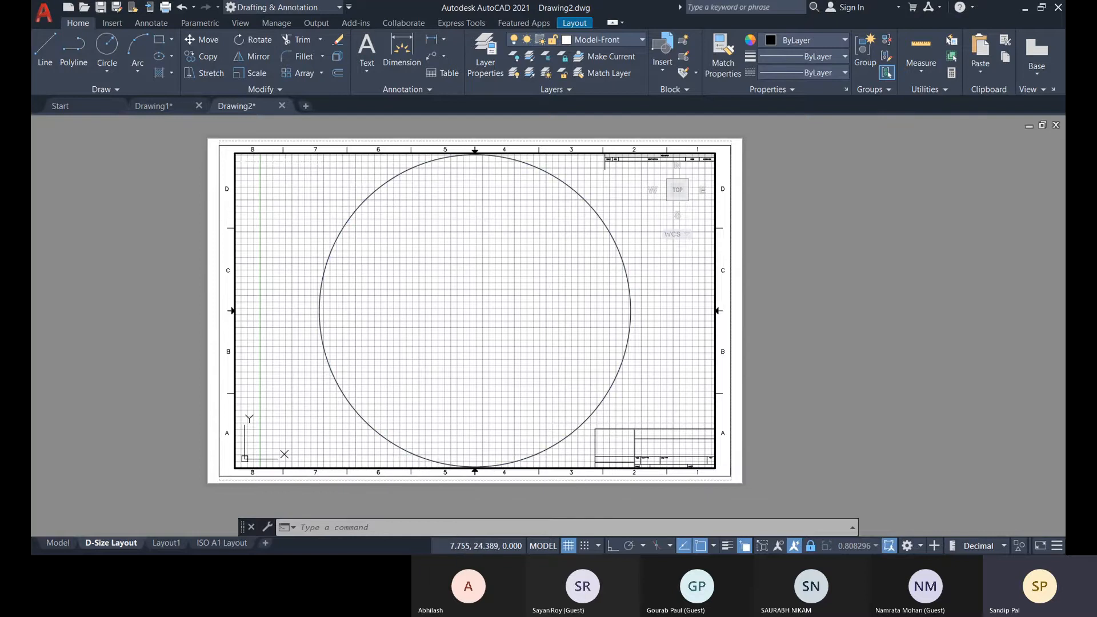
pyautogui.click(361, 205)
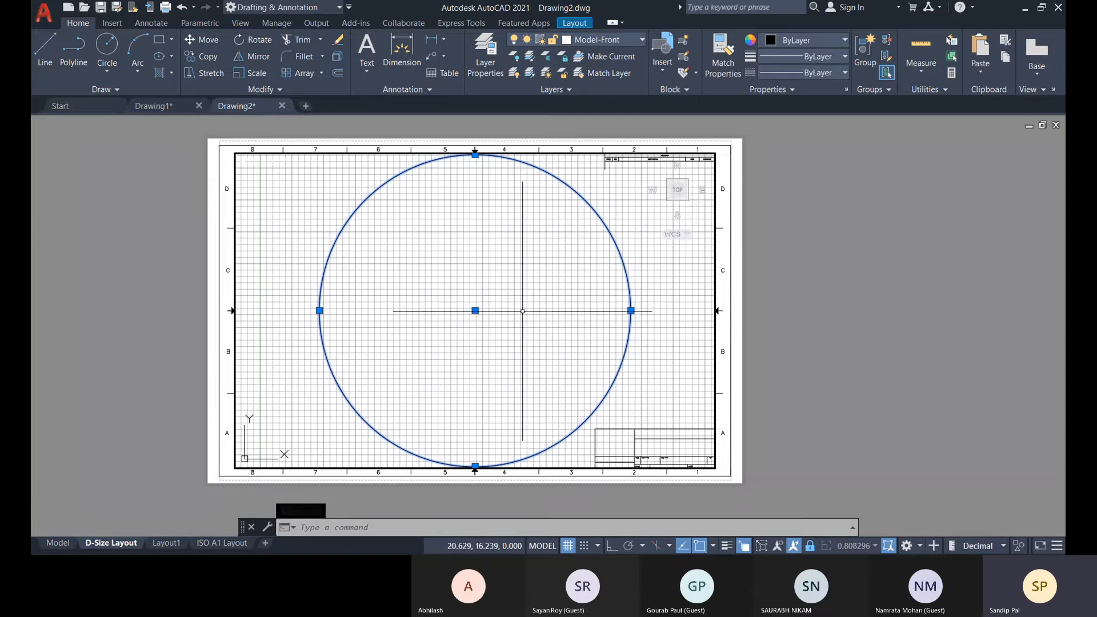
# Clear the selection and transfer the circle from model space to paper space with CHSPACE.
pyautogui.click(433, 528)
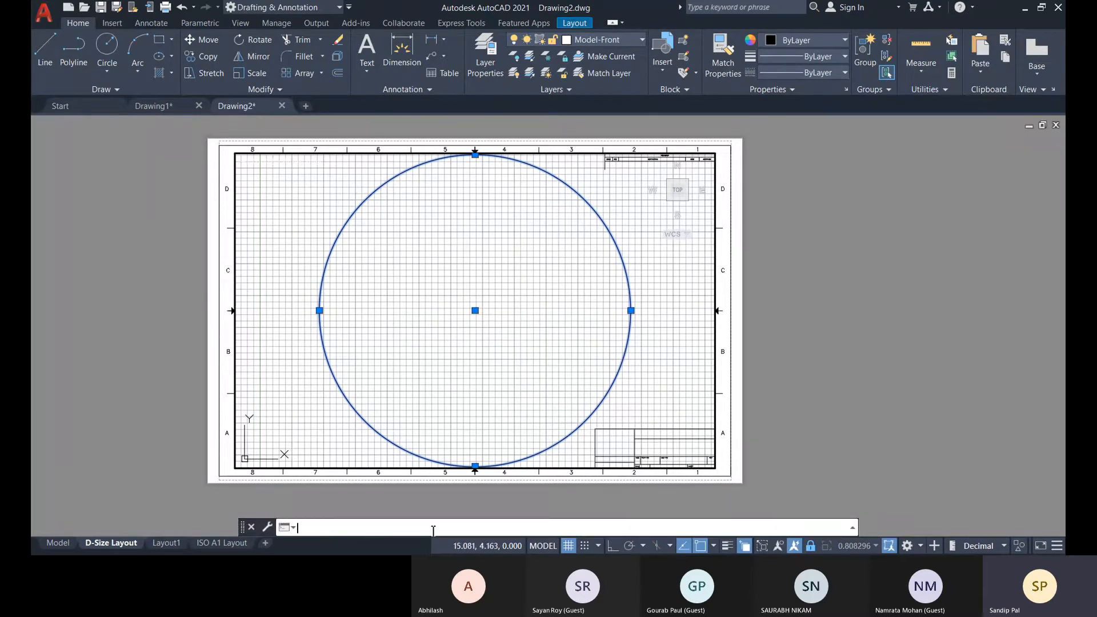
pyautogui.press('Escape')
pyautogui.write('c')
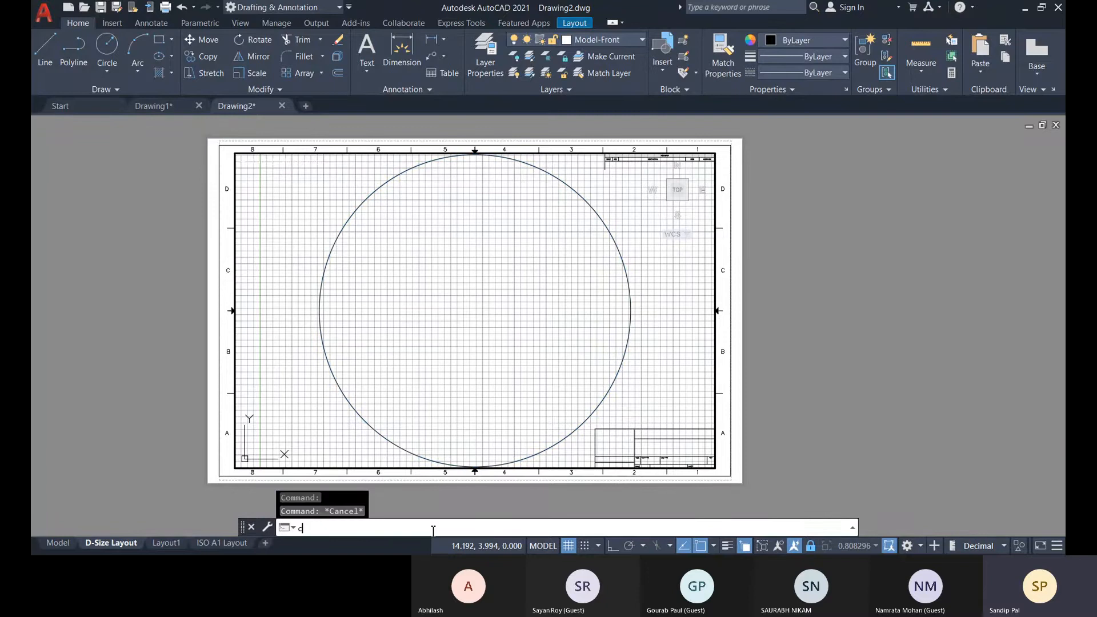
pyautogui.write('h')
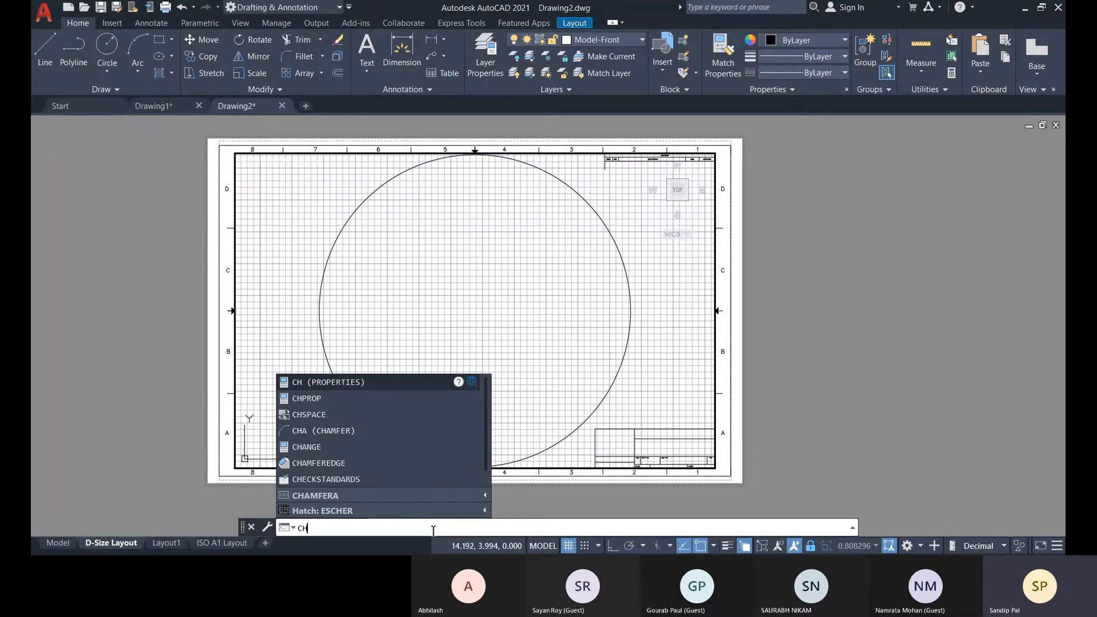
pyautogui.write('sp')
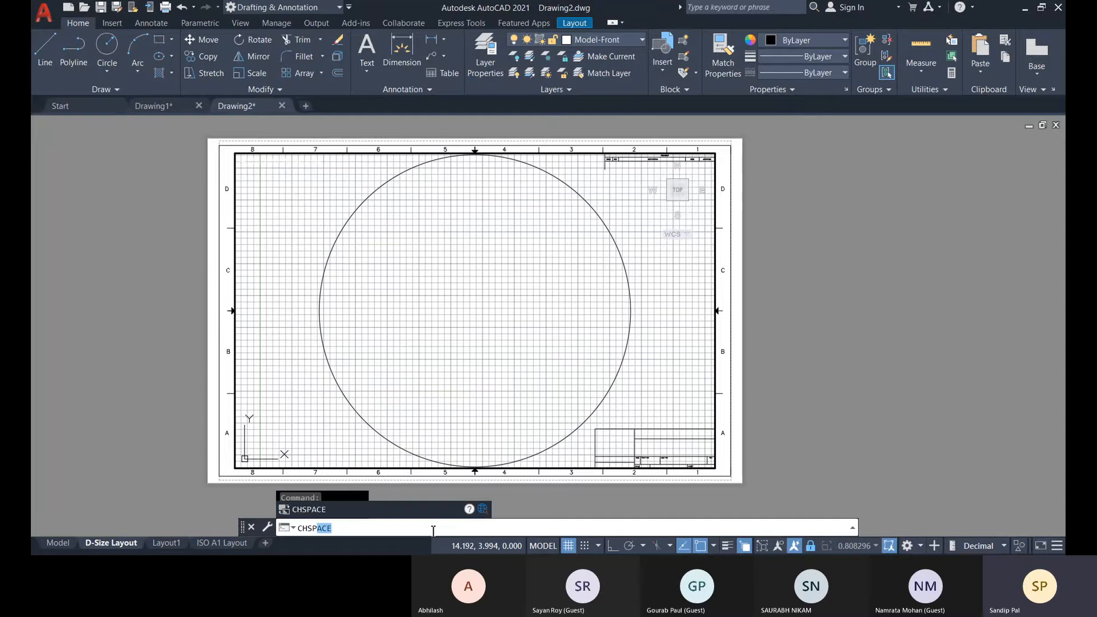
pyautogui.press('Return')
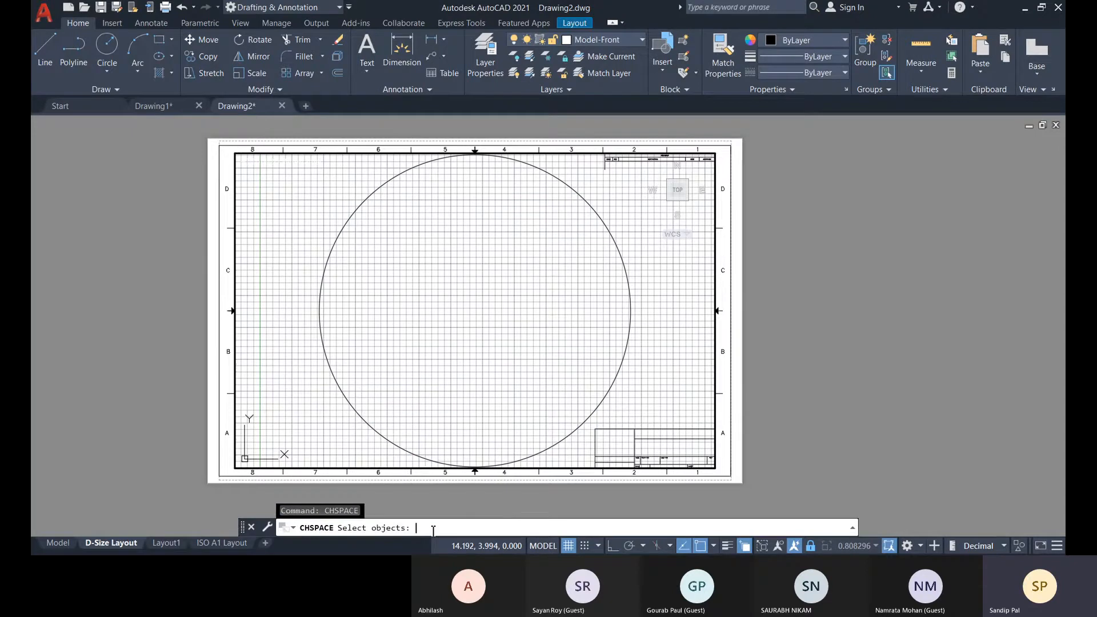
pyautogui.click(559, 442)
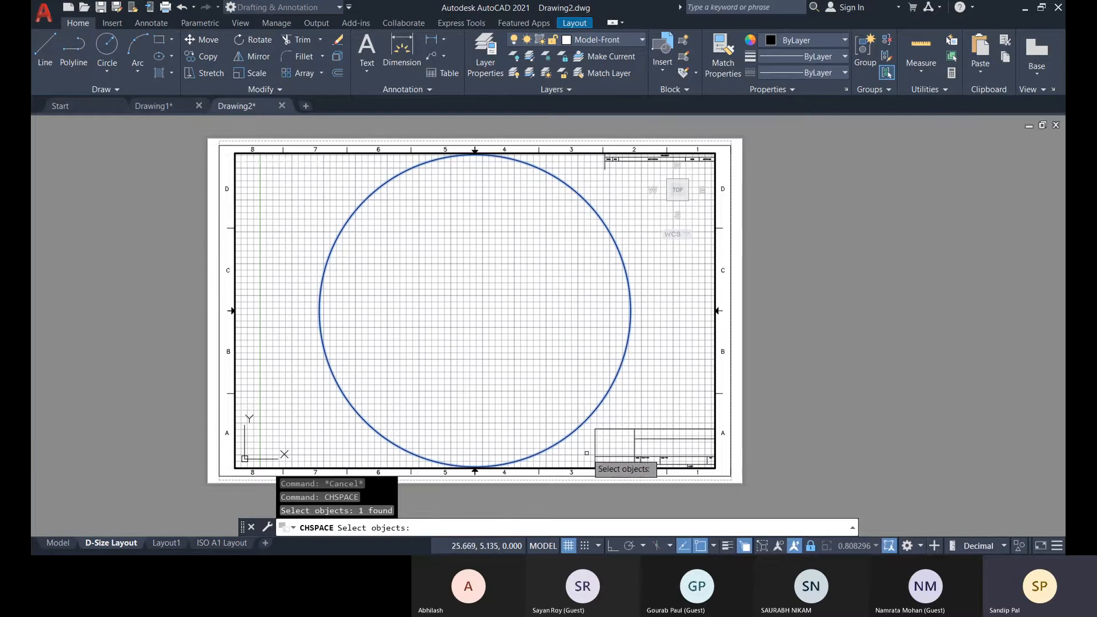
pyautogui.press('Return')
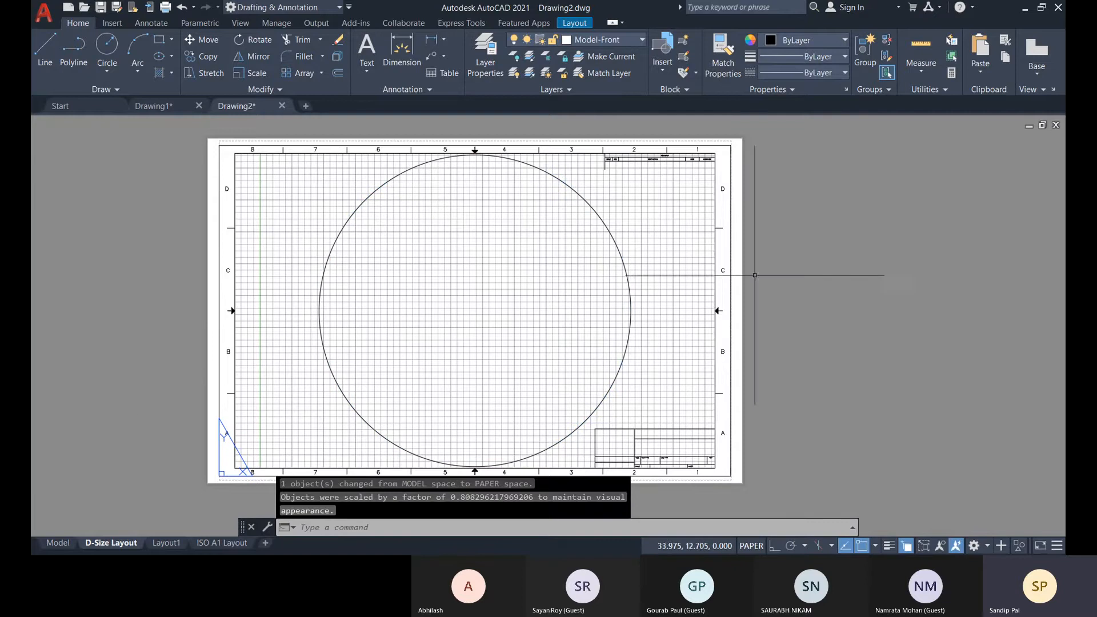
# Erase the viewport instead of the overlapping block reference, and compare the circle on the layout with the contents of model space.
pyautogui.click(715, 274)
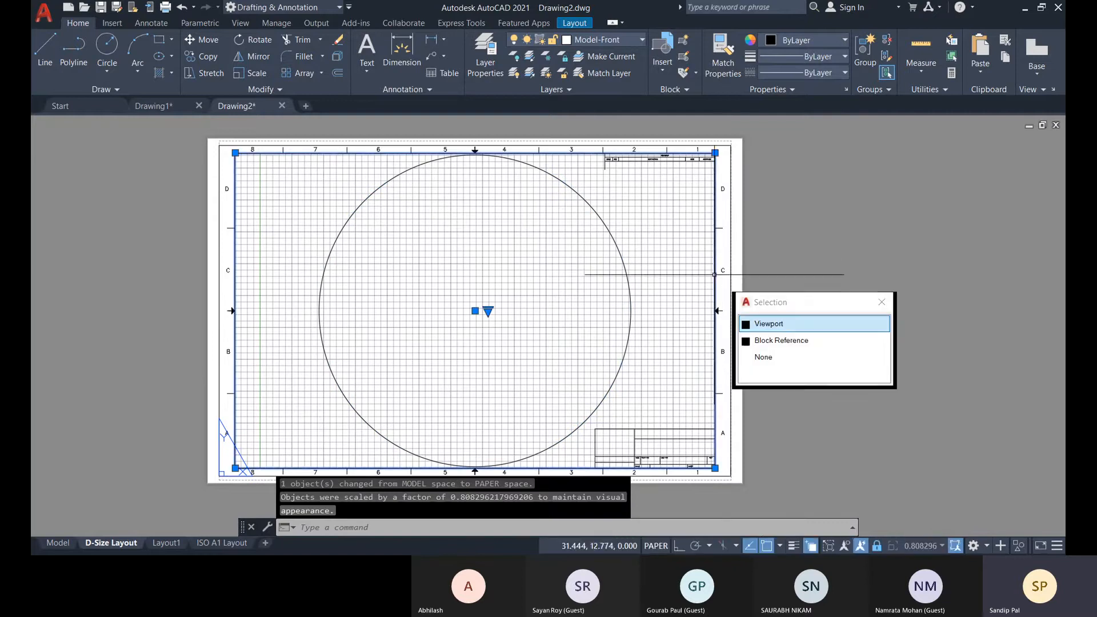
pyautogui.click(754, 319)
pyautogui.press('Delete')
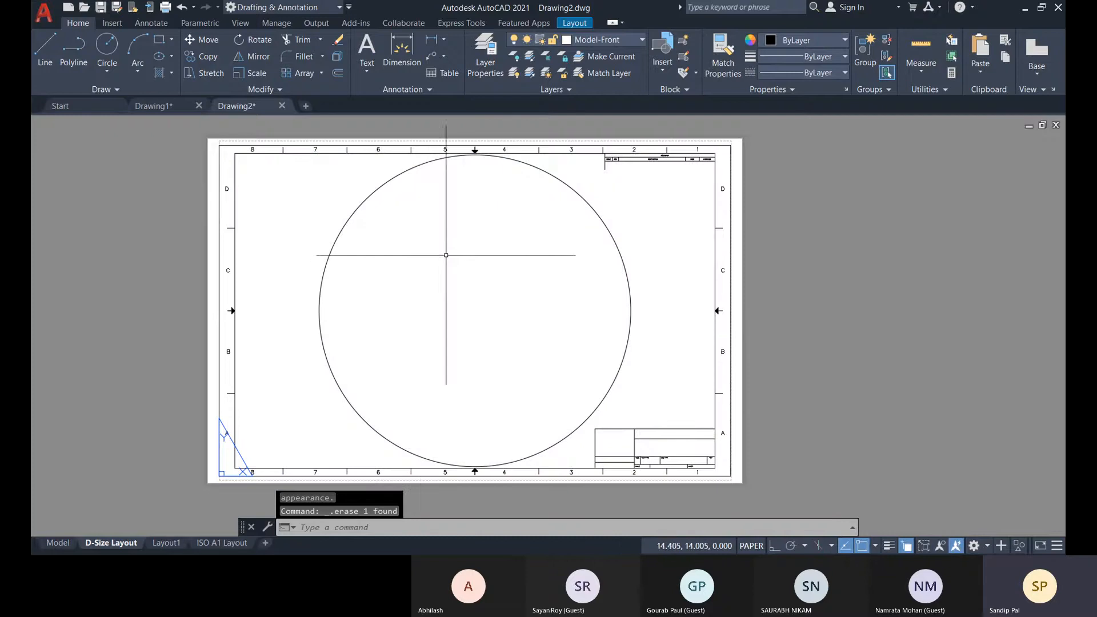
pyautogui.click(357, 209)
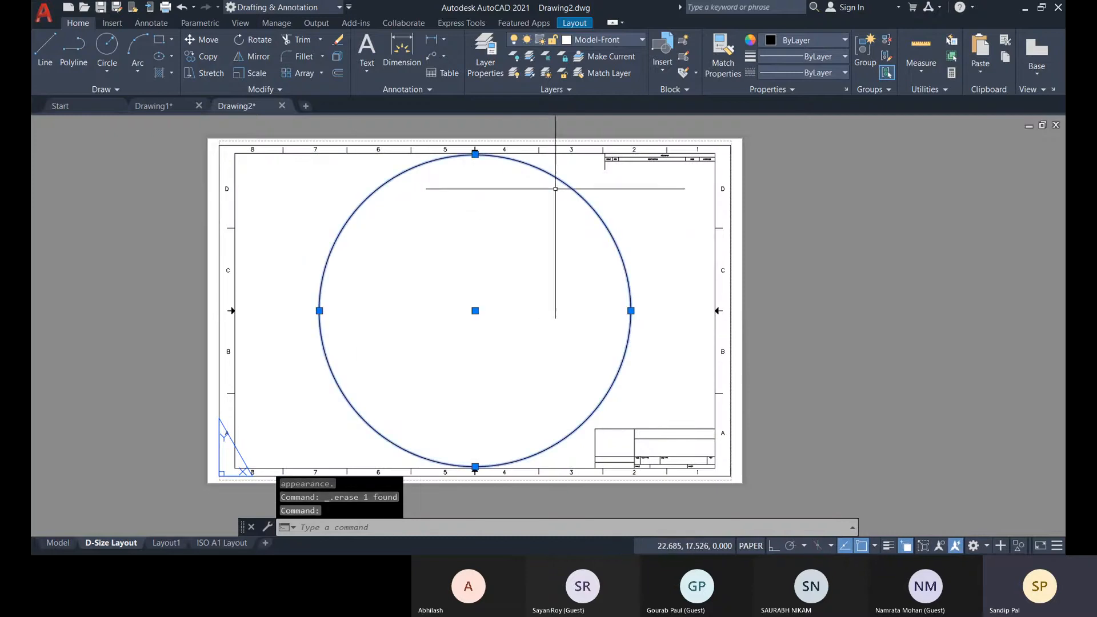
pyautogui.click(57, 543)
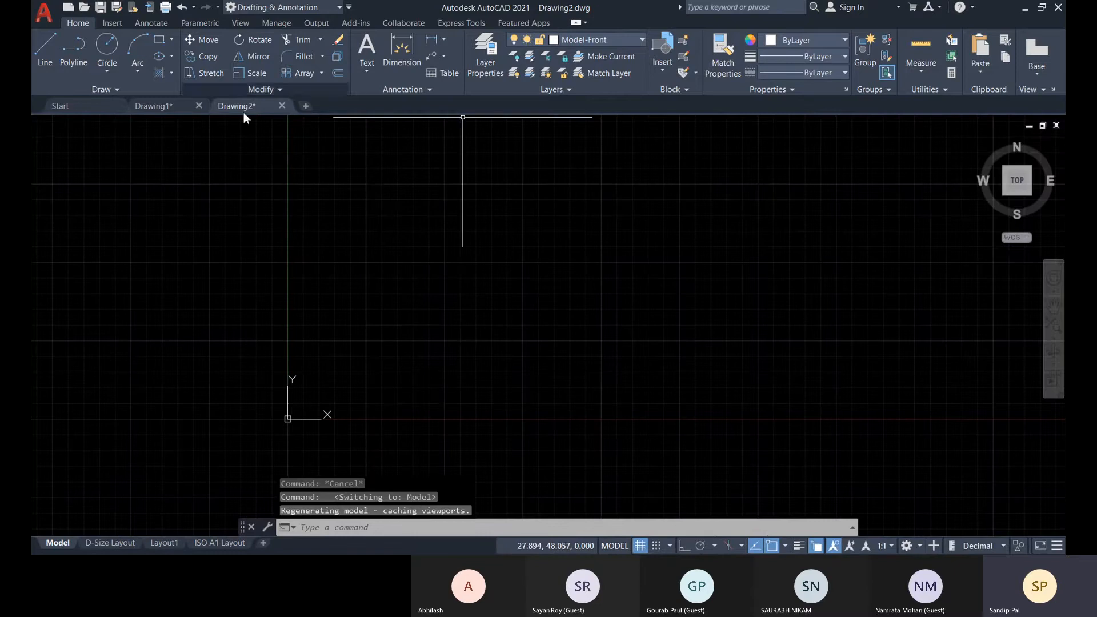
pyautogui.click(111, 543)
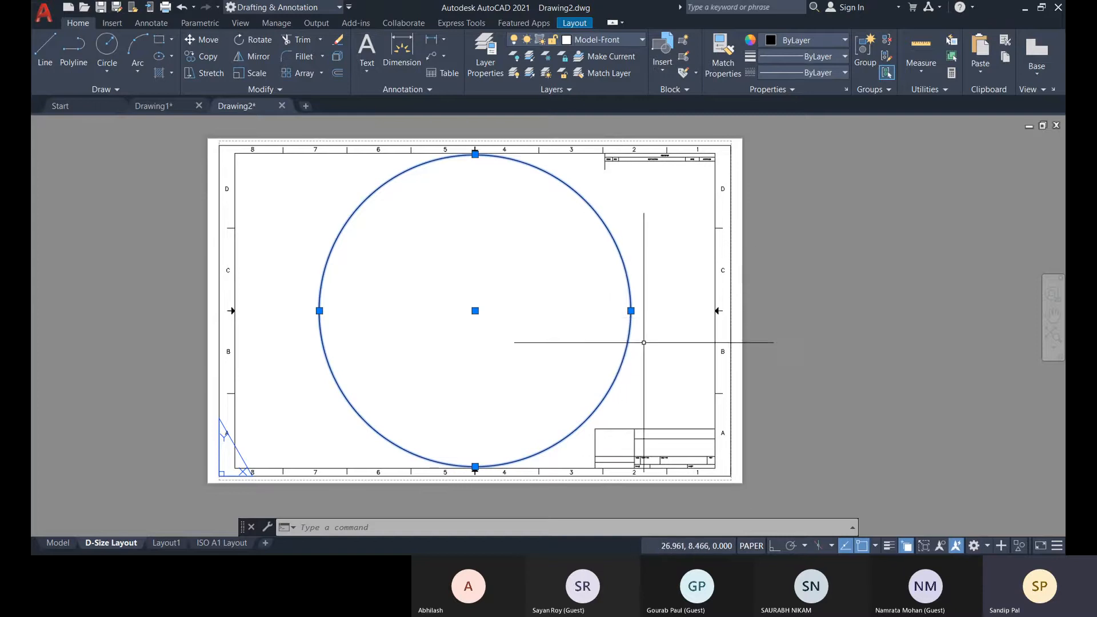
# Undo the layout switches and the erasure of the viewport on the D-Size Layout.
pyautogui.hotkey('ctrl', 'z')
pyautogui.hotkey('ctrl', 'z')
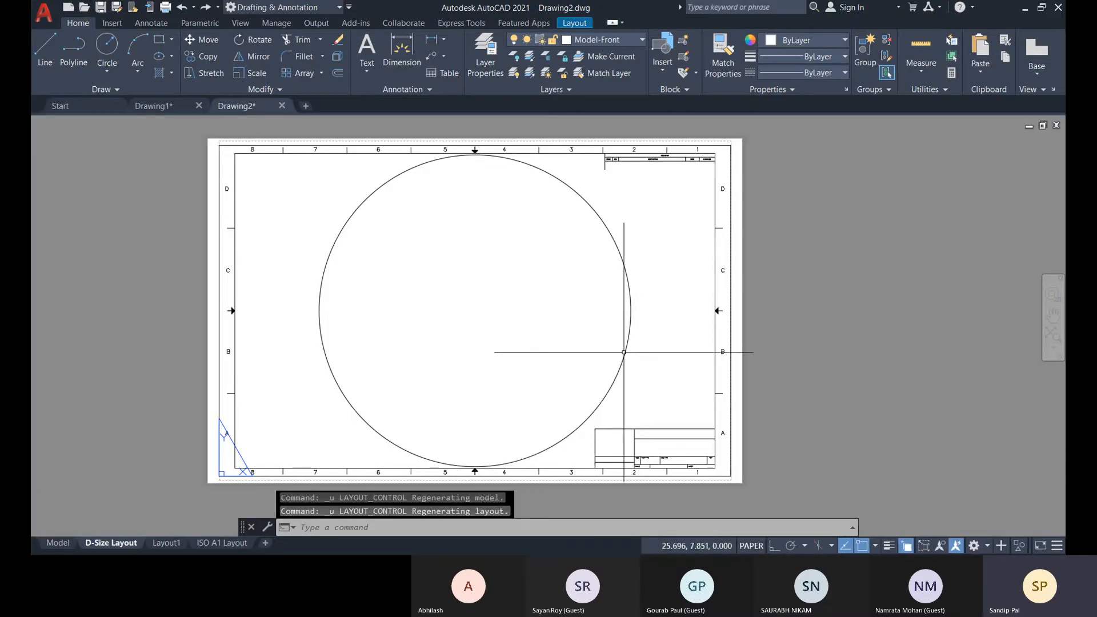
pyautogui.hotkey('ctrl', 'z')
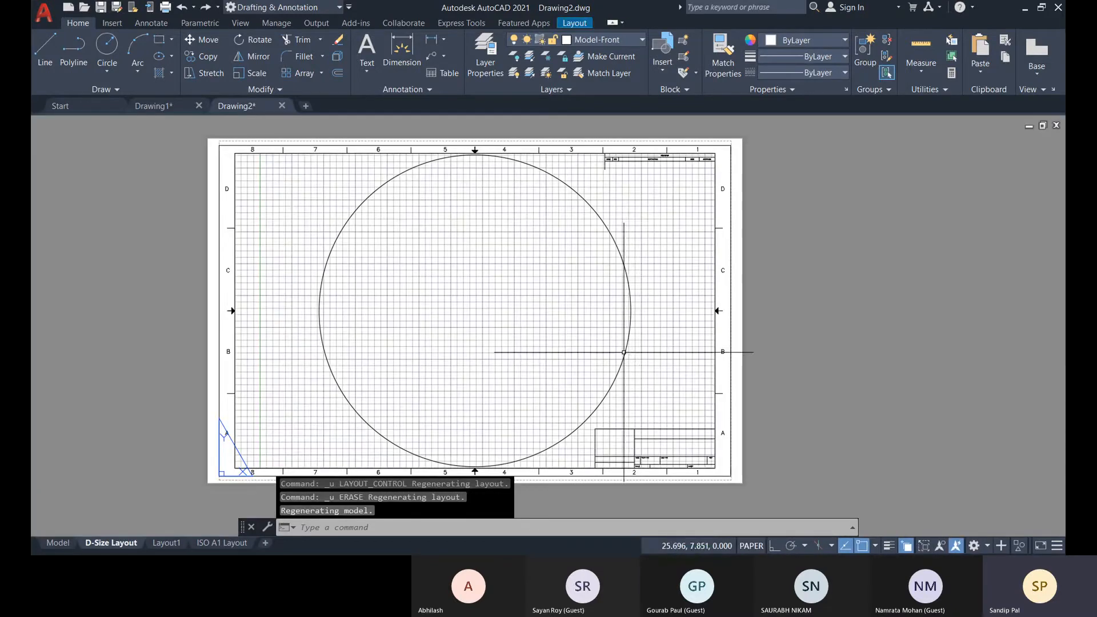
# Activate model space inside the viewport and test zooming while its display is locked.
pyautogui.click(716, 218)
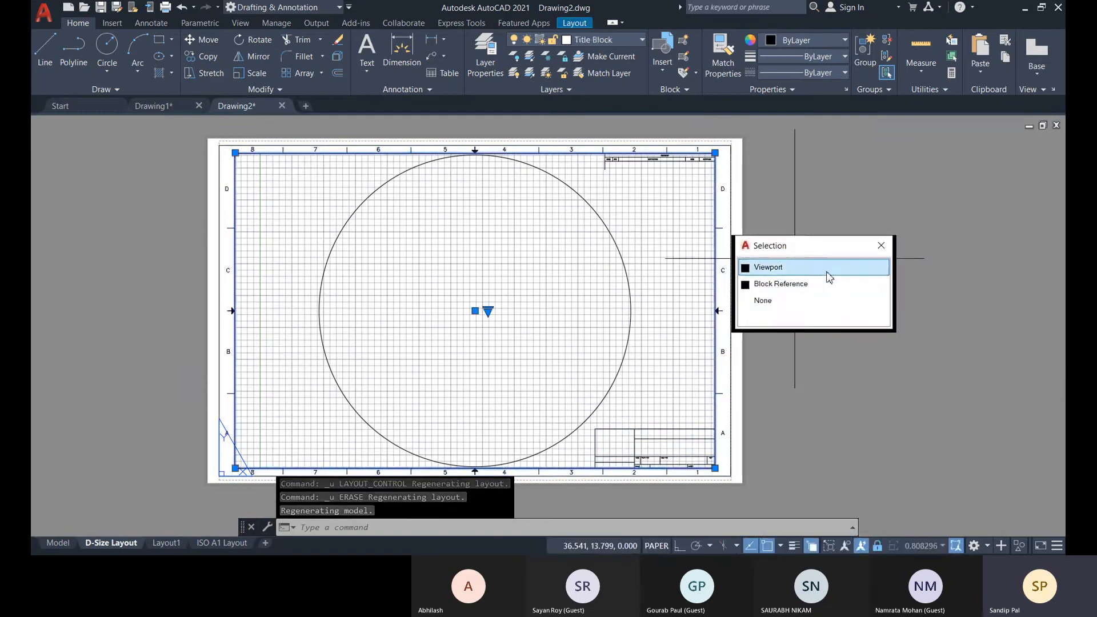
pyautogui.click(788, 268)
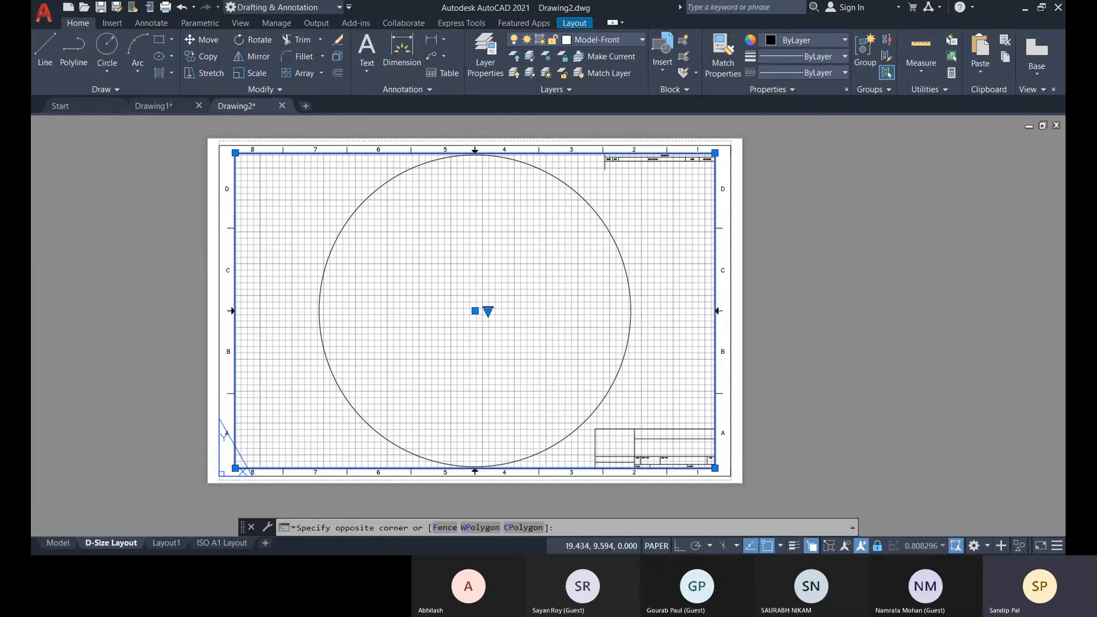
pyautogui.doubleClick(465, 318)
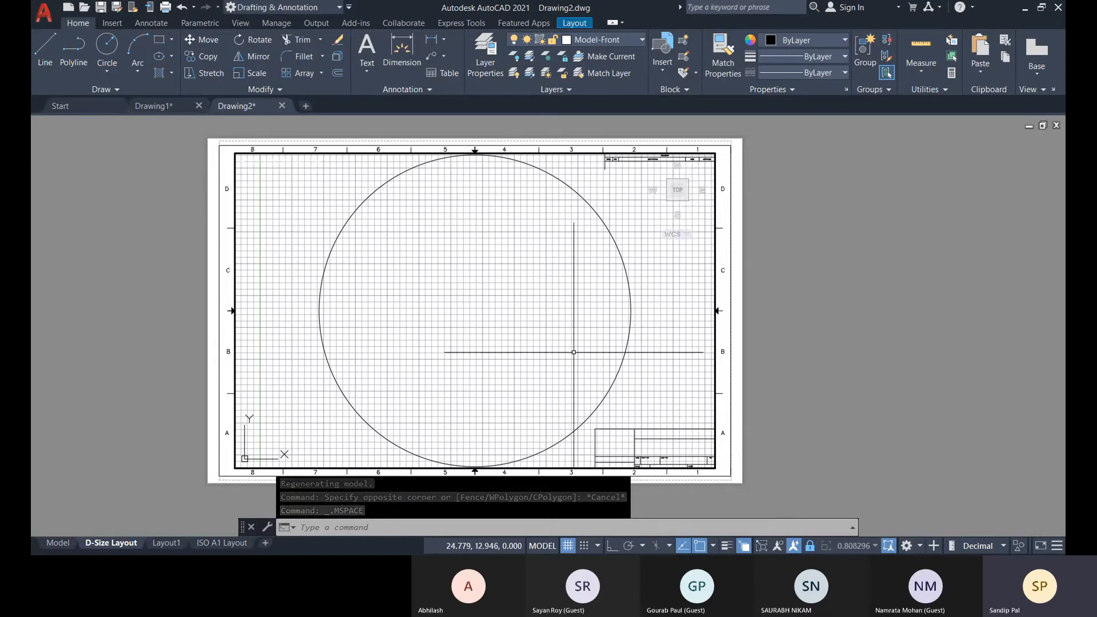
pyautogui.scroll(-3, 484, 272)
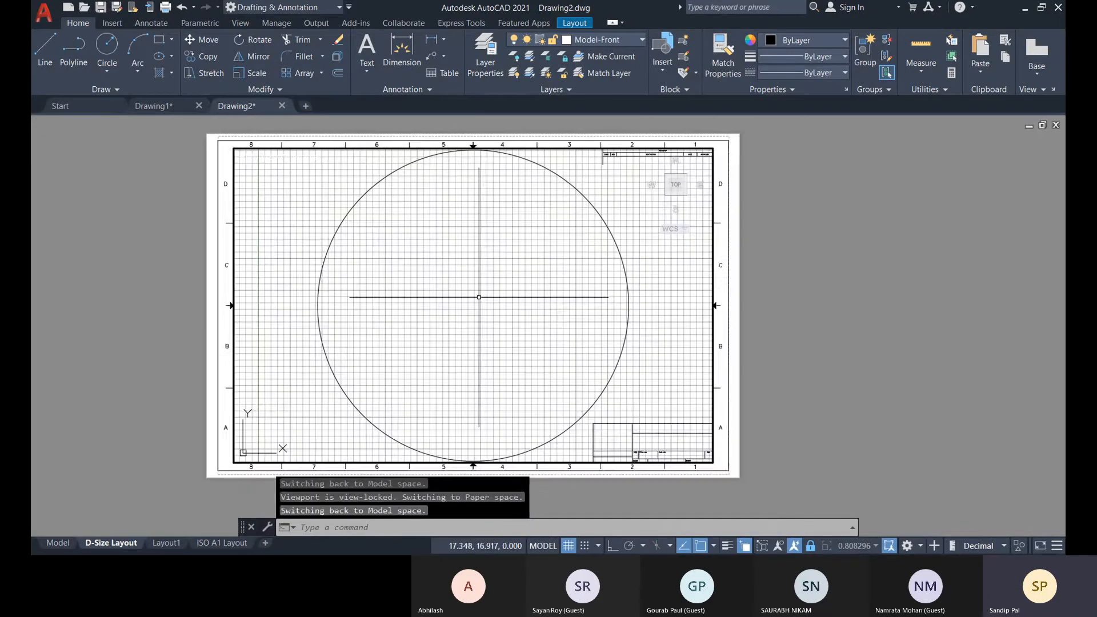
pyautogui.scroll(2, 478, 300)
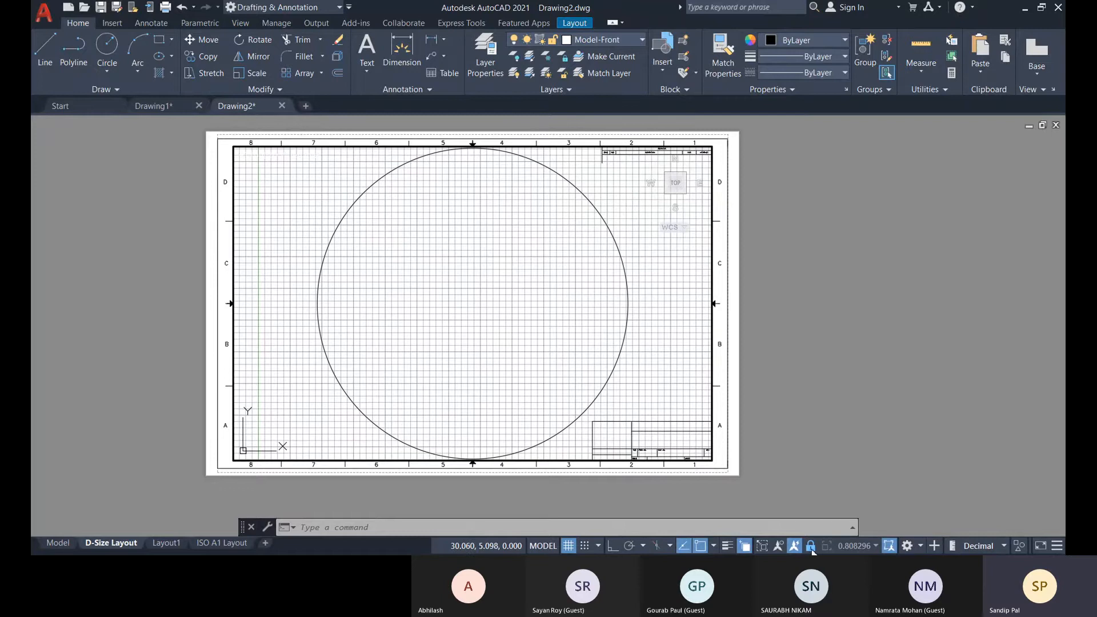
# Unlock the viewport display, and zoom and pan the model view inside it to vary the viewport scale.
pyautogui.scroll(-2, 489, 326)
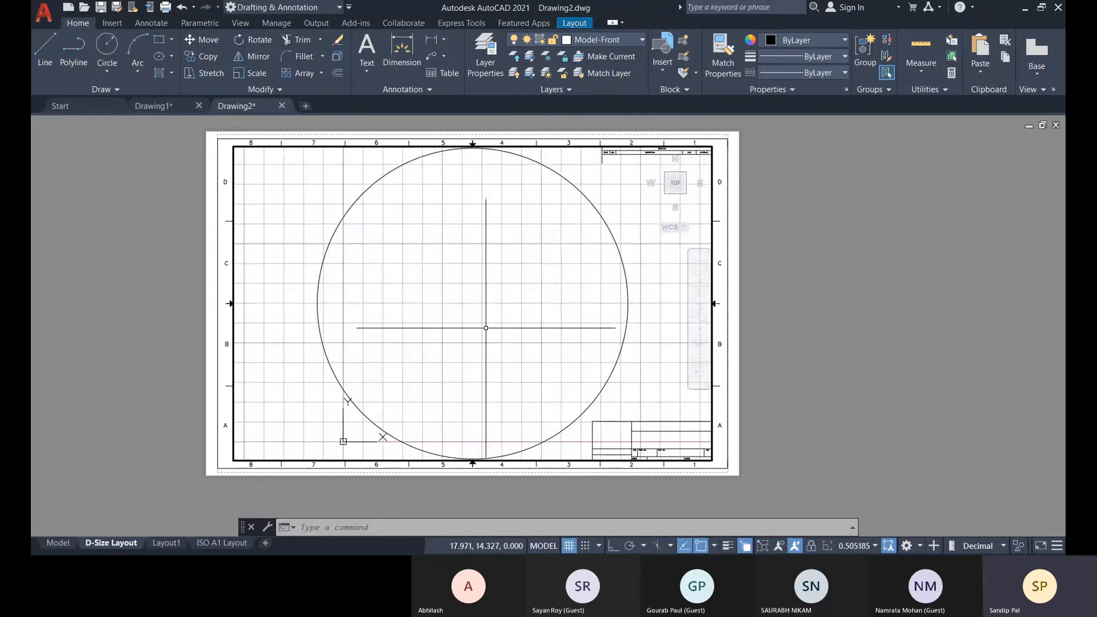
pyautogui.moveTo(494, 283); pyautogui.dragTo(471, 284, button='middle')
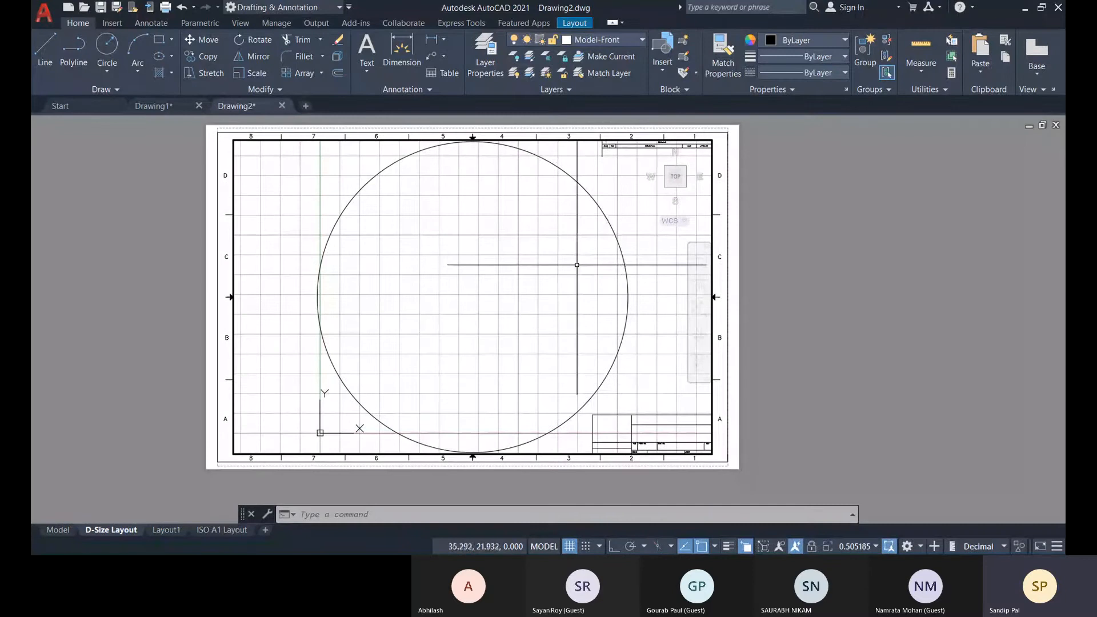
pyautogui.moveTo(478, 321); pyautogui.dragTo(498, 296, button='middle')
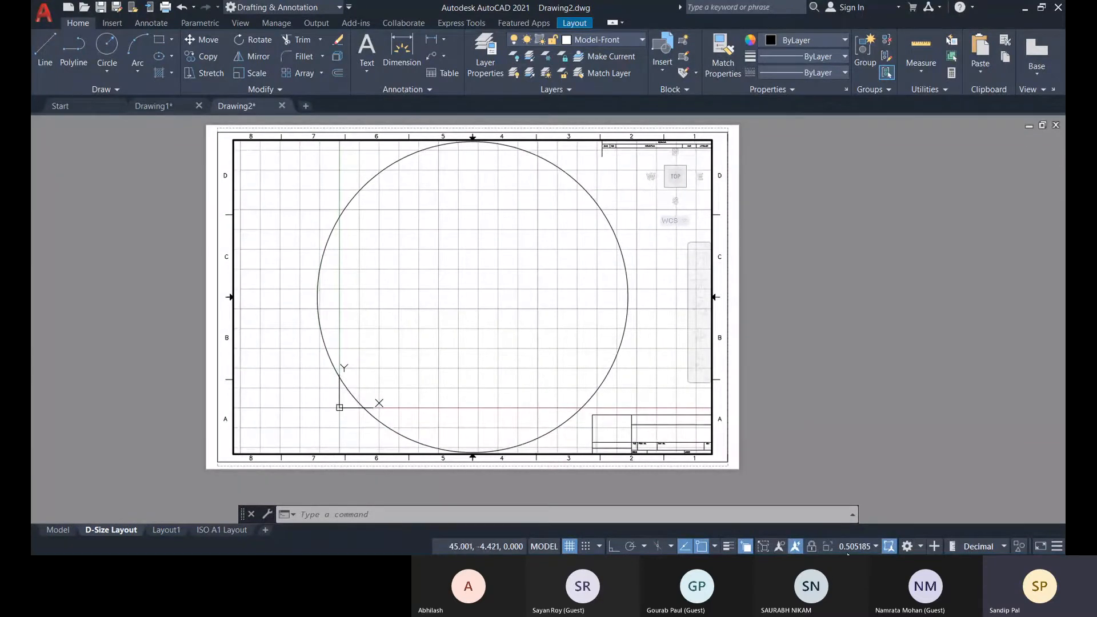
pyautogui.scroll(-2, 495, 316)
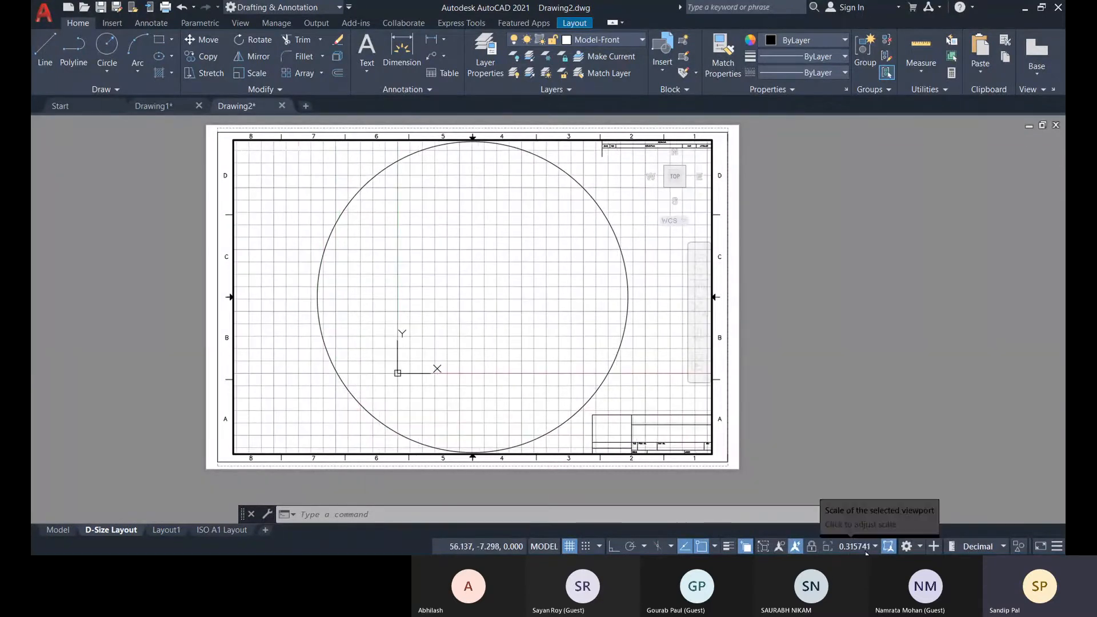
# Try a viewport scale of 1:100, set it to 1:30, and return to paper space.
pyautogui.moveTo(509, 346); pyautogui.dragTo(500, 344, button='middle')
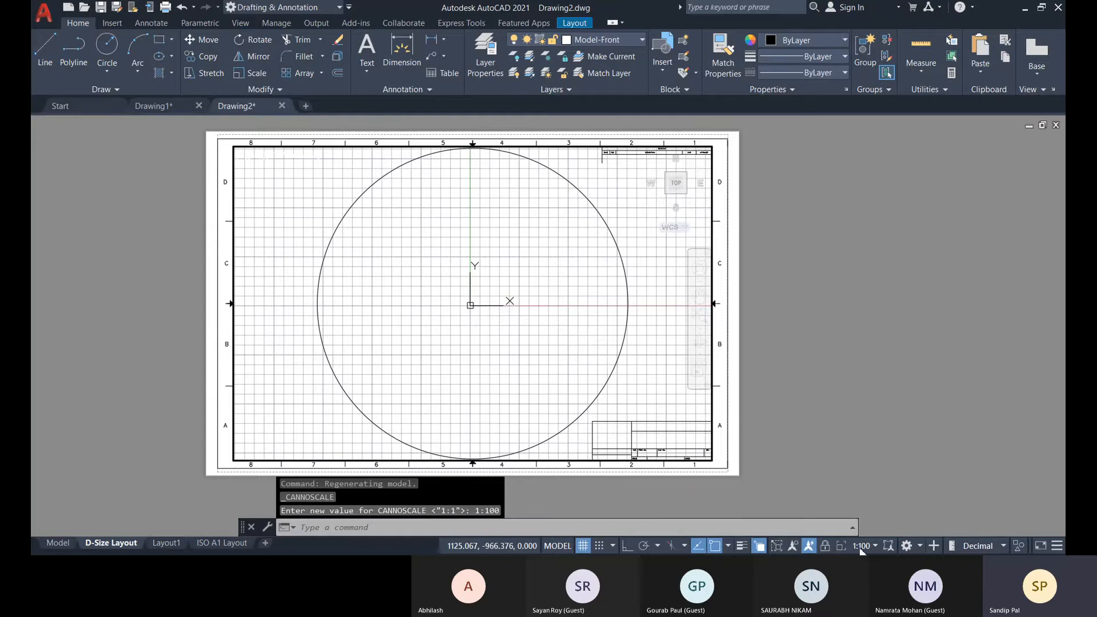
pyautogui.click(857, 291)
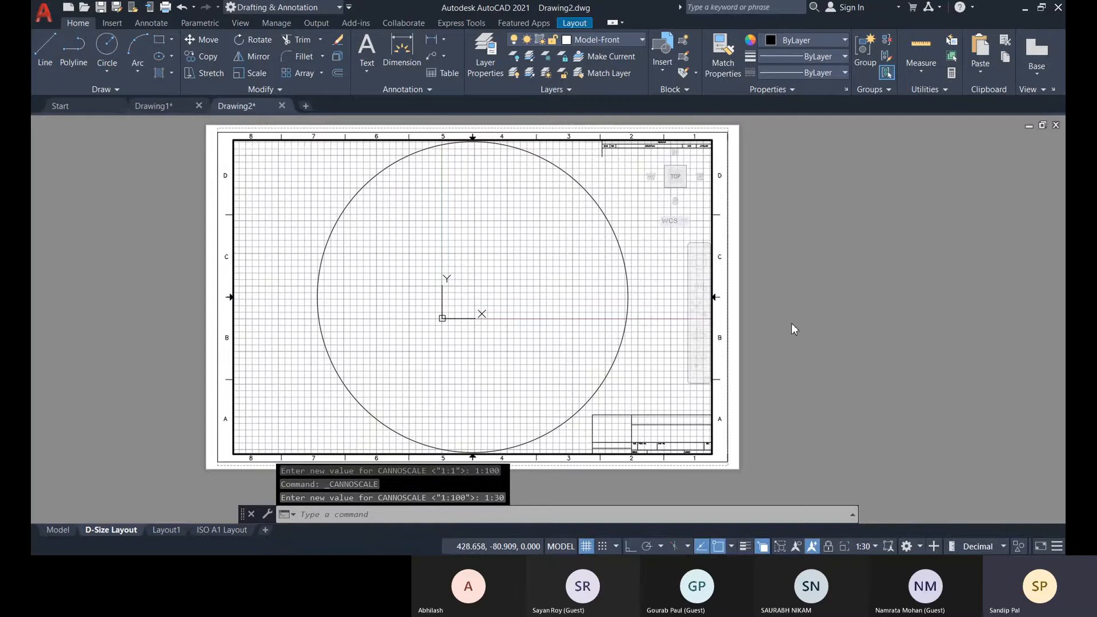
pyautogui.press('Escape')
pyautogui.press('Escape')
pyautogui.press('Escape')
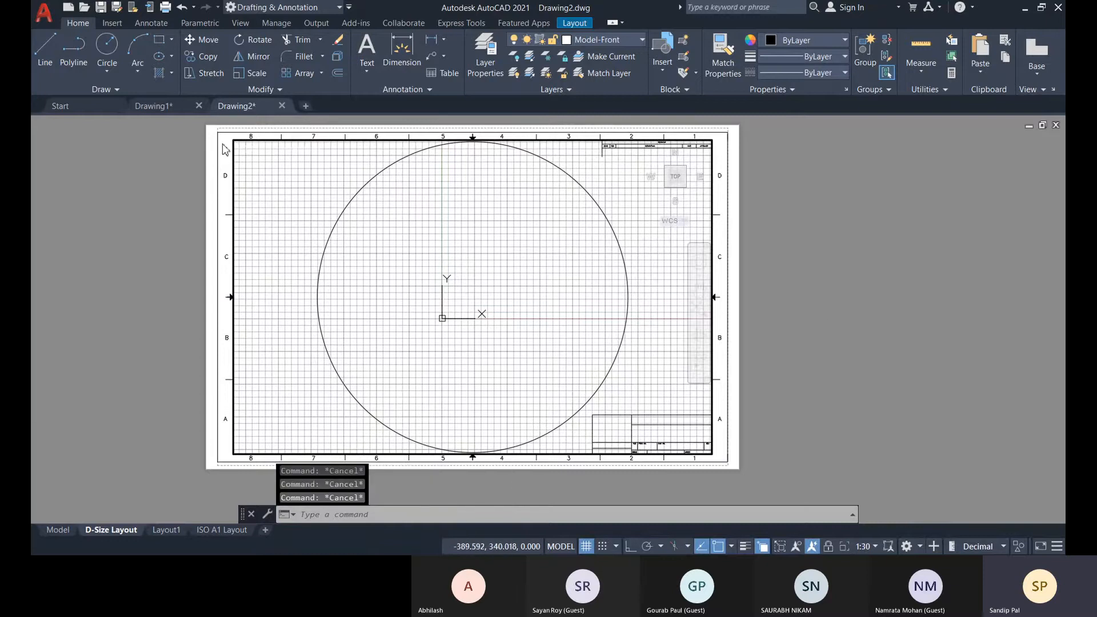
pyautogui.doubleClick(171, 181)
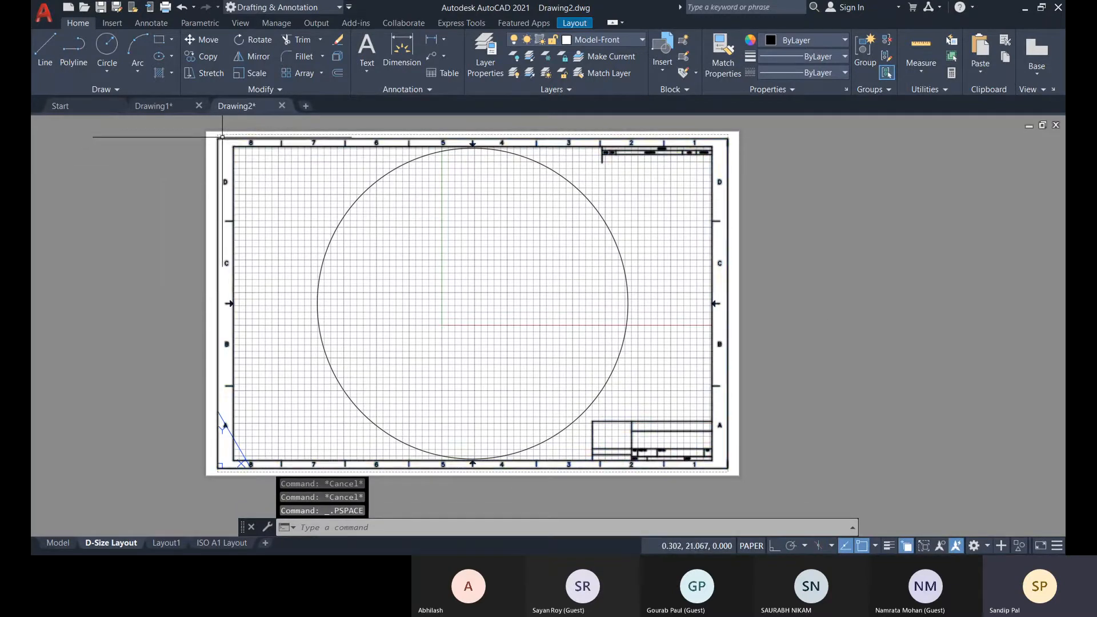
# Erase the title block reference, select the remaining viewport border, and undo the erasure.
pyautogui.click(373, 240)
pyautogui.press('Delete')
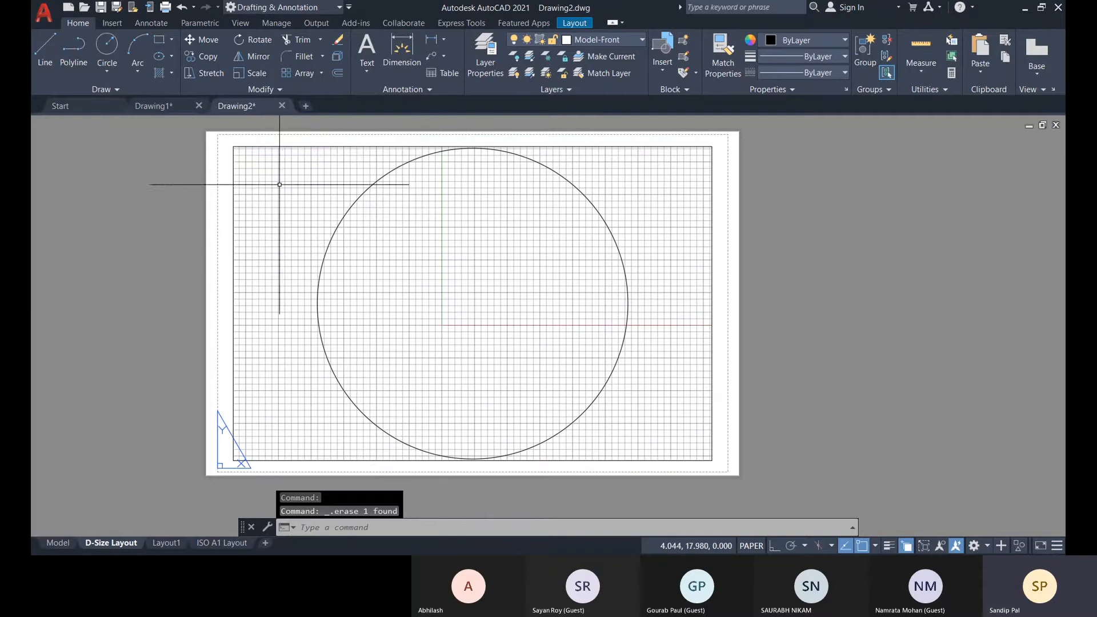
pyautogui.click(278, 146)
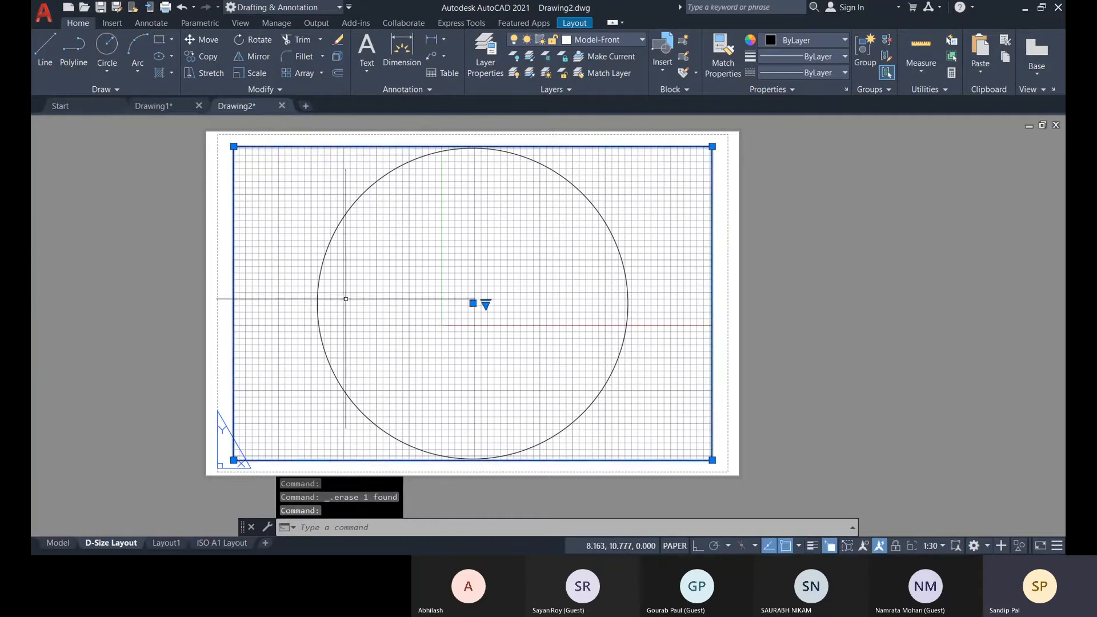
pyautogui.hotkey('ctrl', 'z')
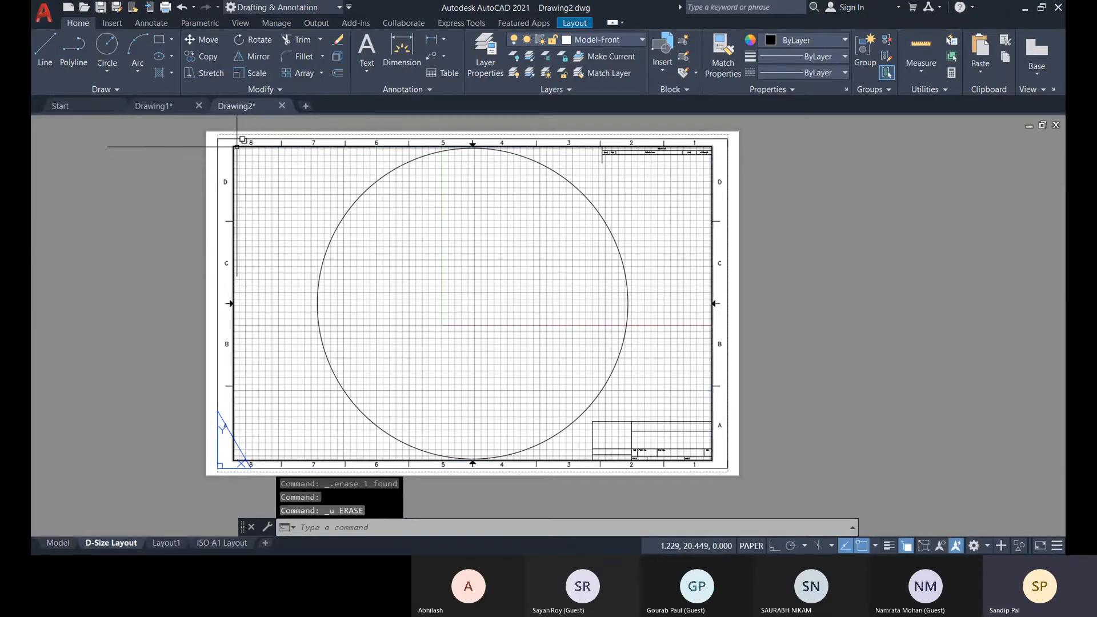
# Erase the viewport and the paper space circle from the D-Size Layout, keeping the title block.
pyautogui.click(246, 154)
pyautogui.click(308, 200)
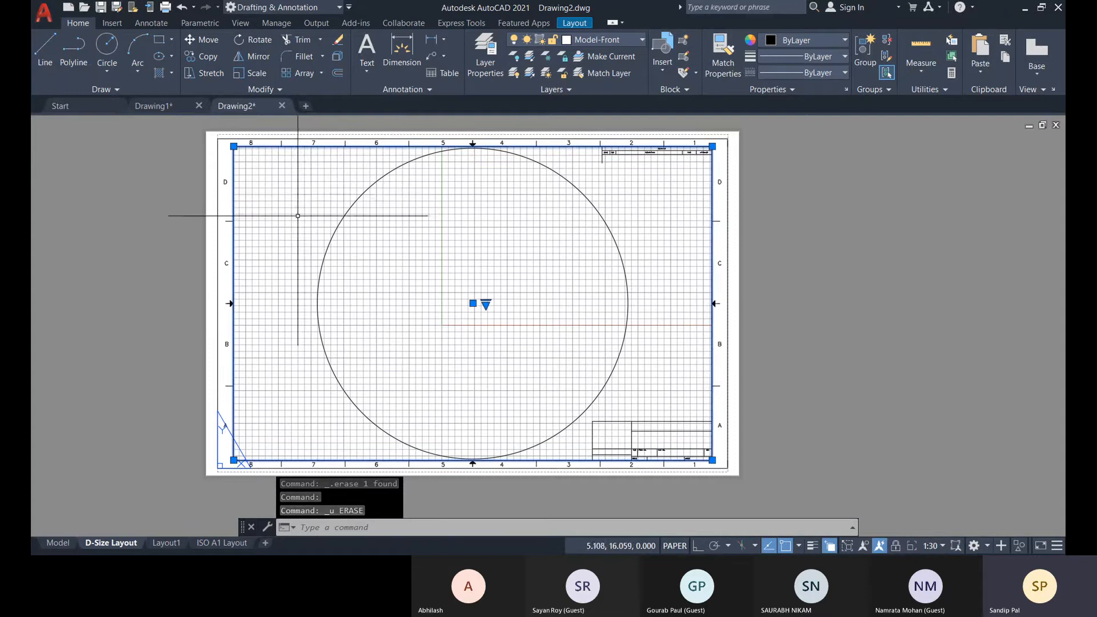
pyautogui.press('Delete')
pyautogui.click(343, 209)
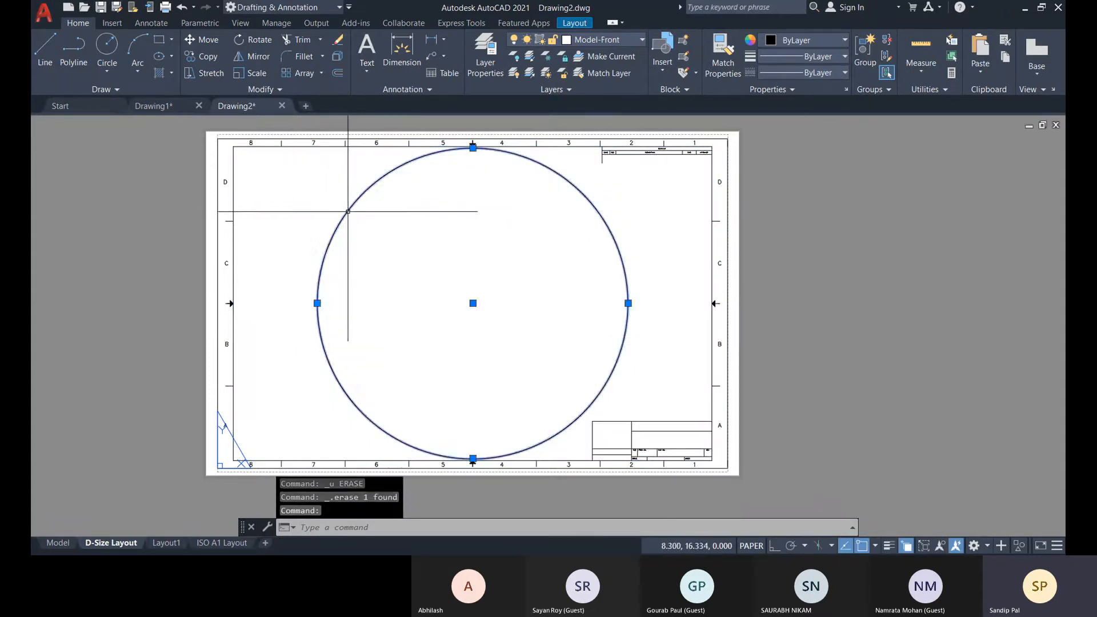
pyautogui.press('Delete')
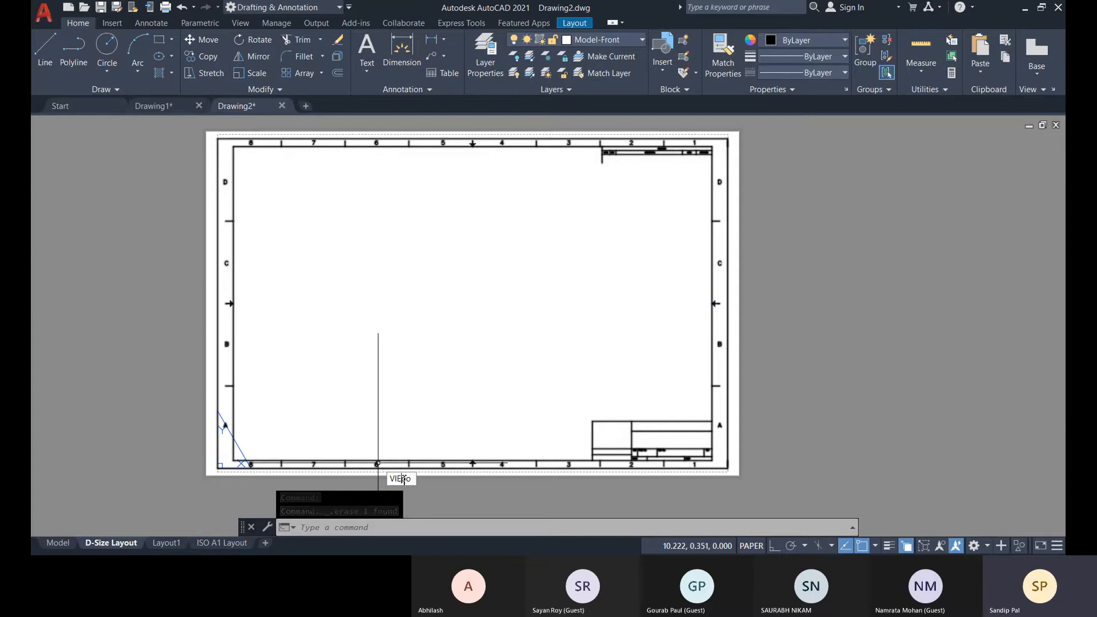
# Create a Single viewport on the D-Size Layout from 1.000,0.500 to 31.500,20.500 along the inner title block frame, and select it.
pyautogui.write('w')
pyautogui.press('Return')
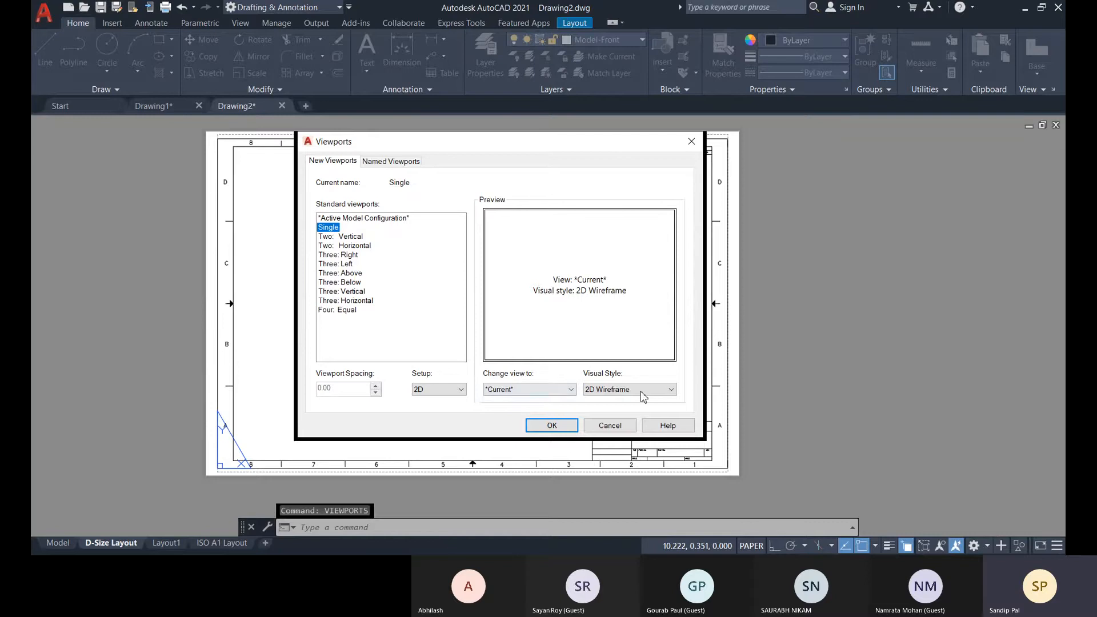
pyautogui.click(552, 426)
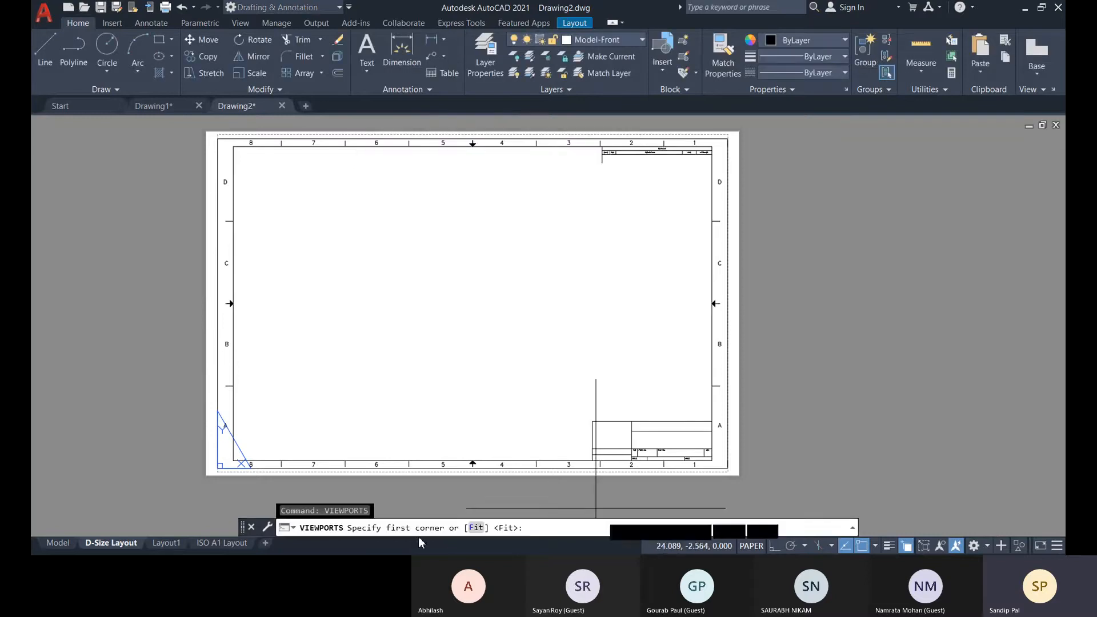
pyautogui.click(234, 461)
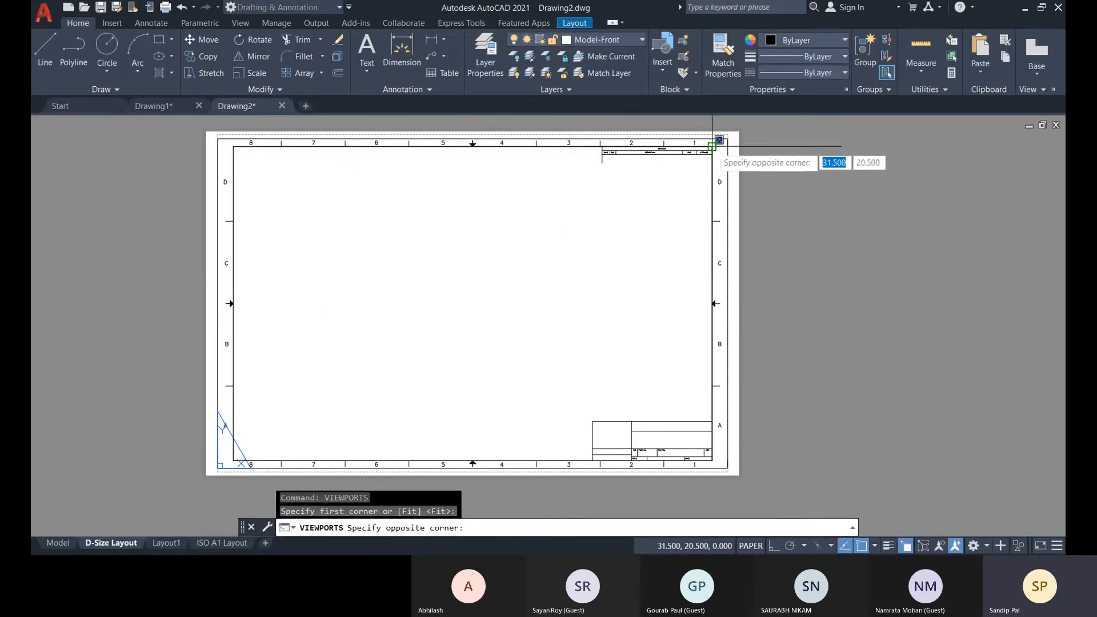
pyautogui.click(713, 147)
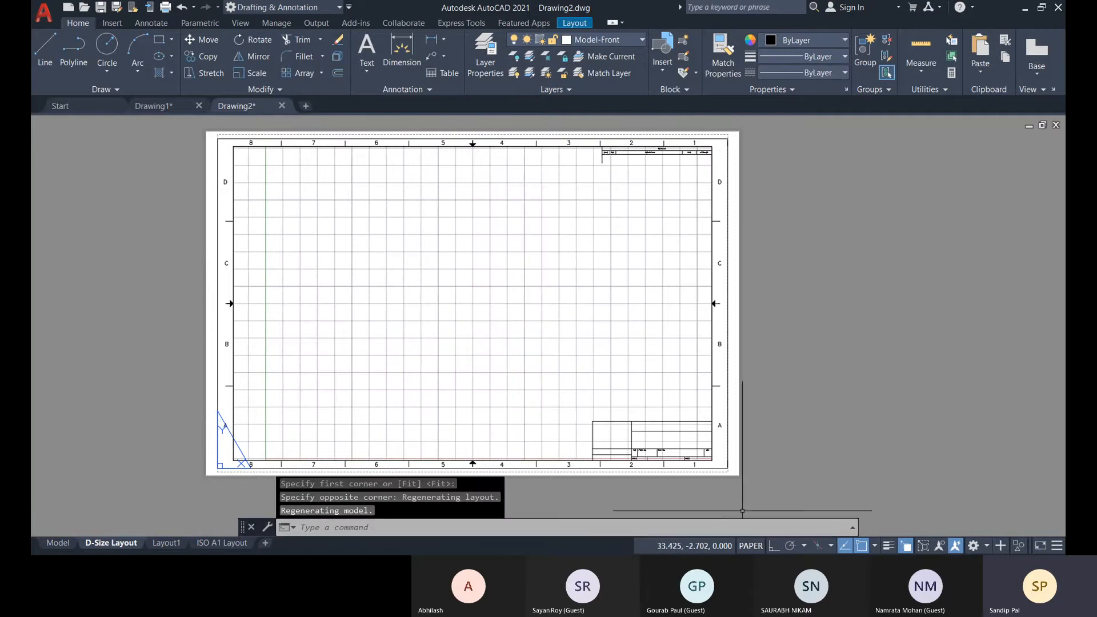
pyautogui.click(445, 462)
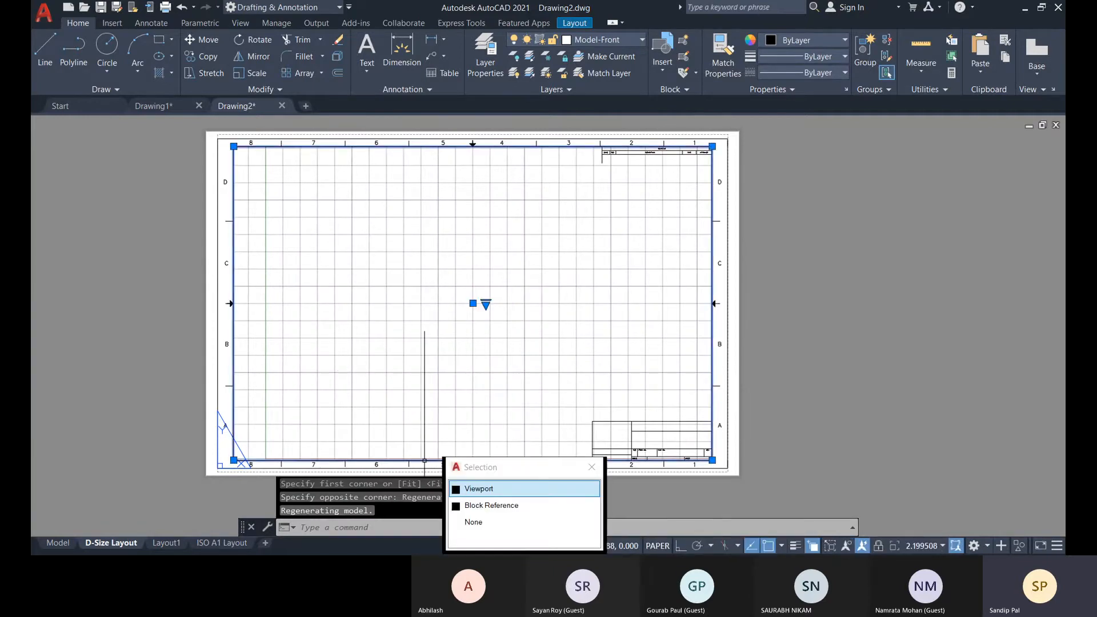
pyautogui.click(485, 490)
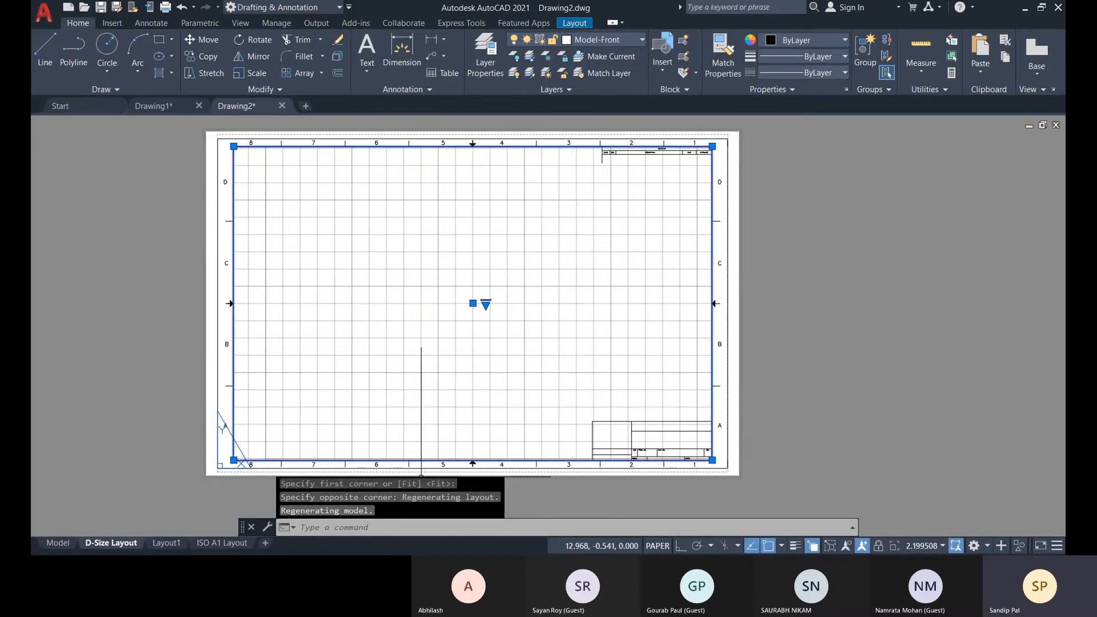
# Draw a circle with a radius of about 13.13 in model space, above and to the right of the origin.
pyautogui.click(48, 547)
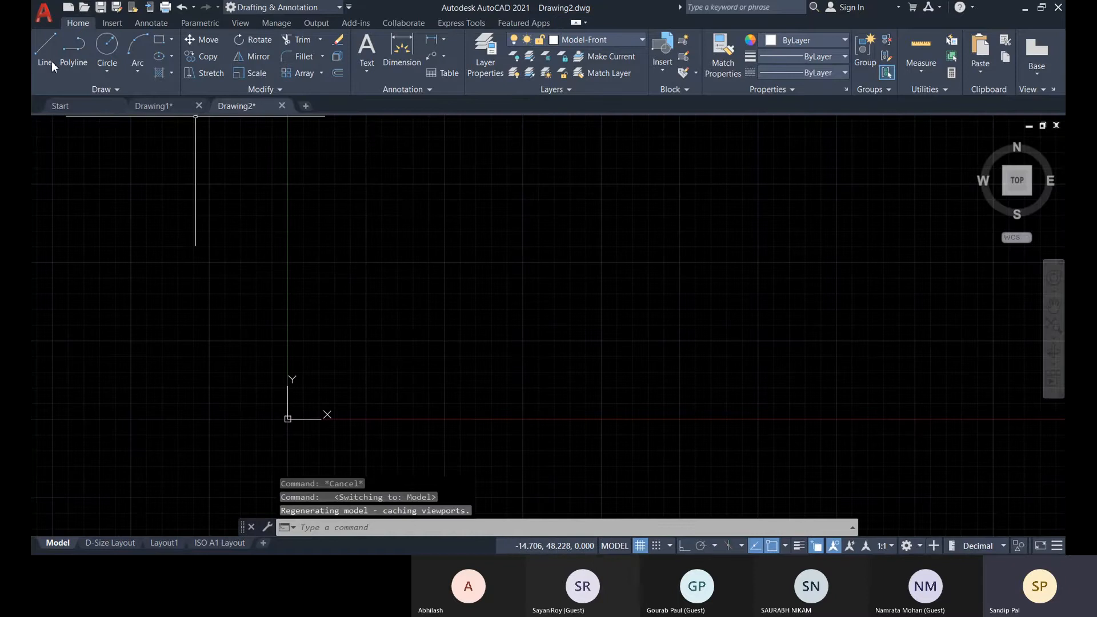
pyautogui.click(114, 48)
pyautogui.click(400, 296)
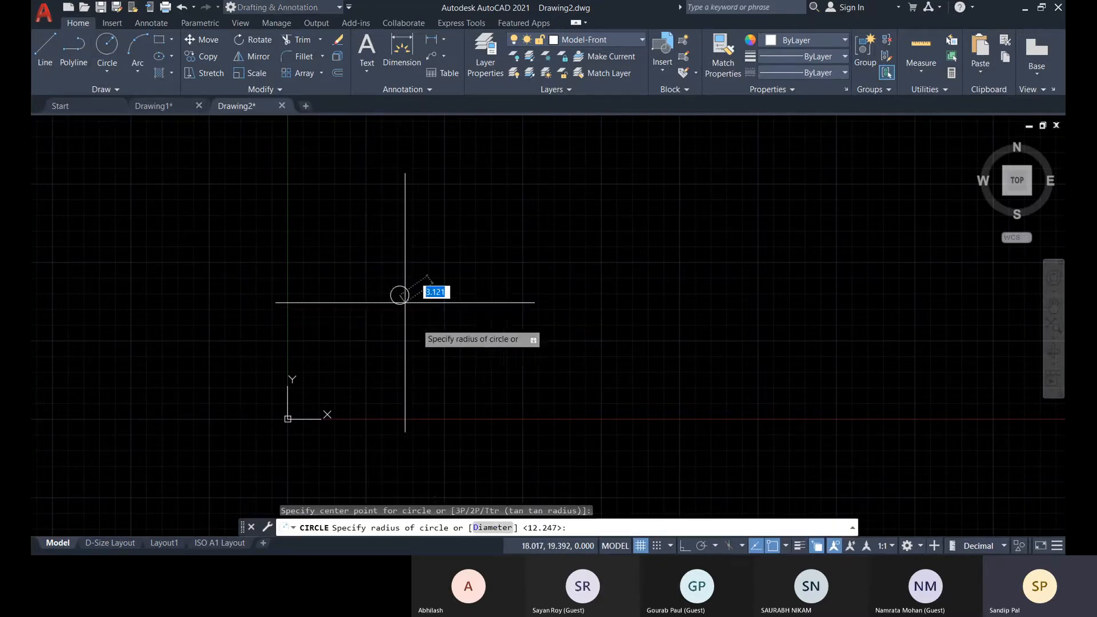
pyautogui.click(435, 369)
# Draw two 2-Point circles inside the large circle, spanning from its center to its upper and lower quadrants.
pyautogui.click(111, 48)
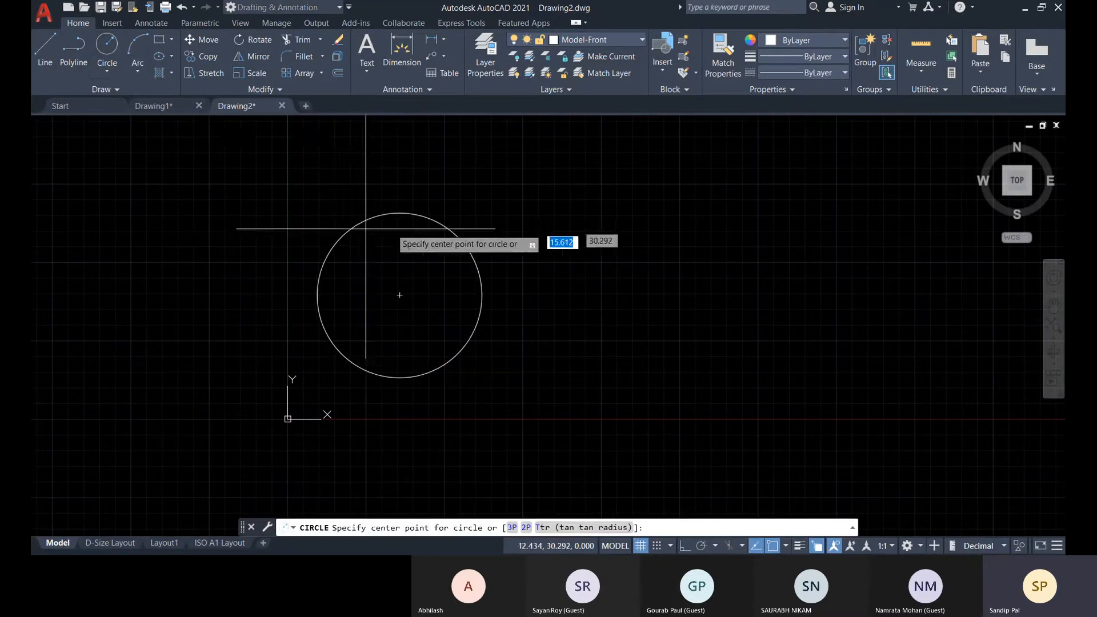
pyautogui.click(107, 71)
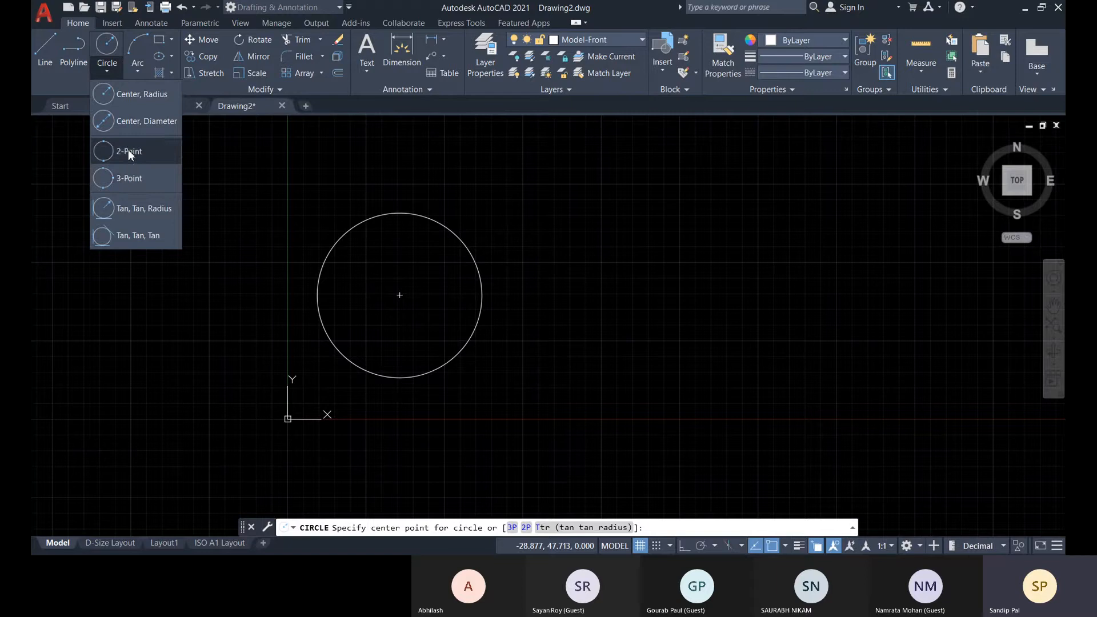
pyautogui.click(126, 151)
pyautogui.click(399, 212)
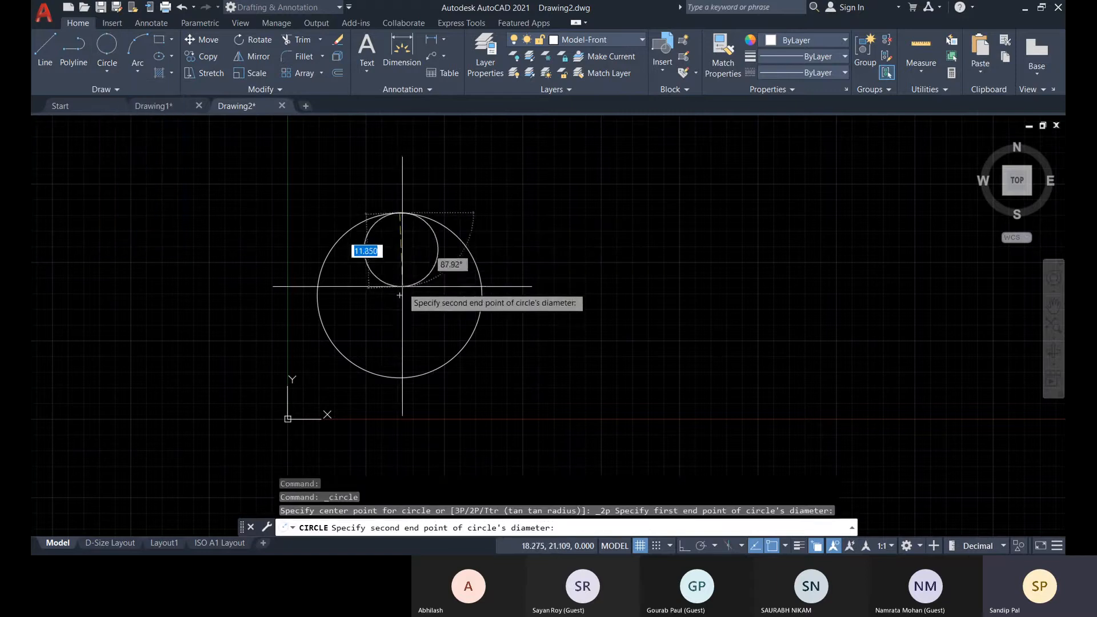
pyautogui.click(400, 295)
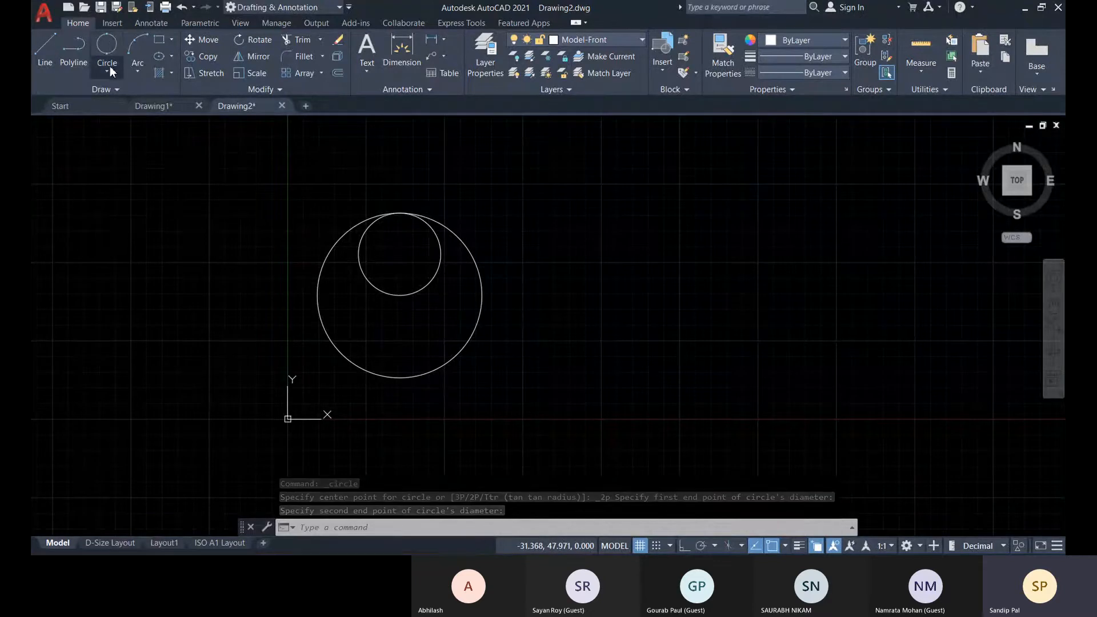
pyautogui.click(107, 45)
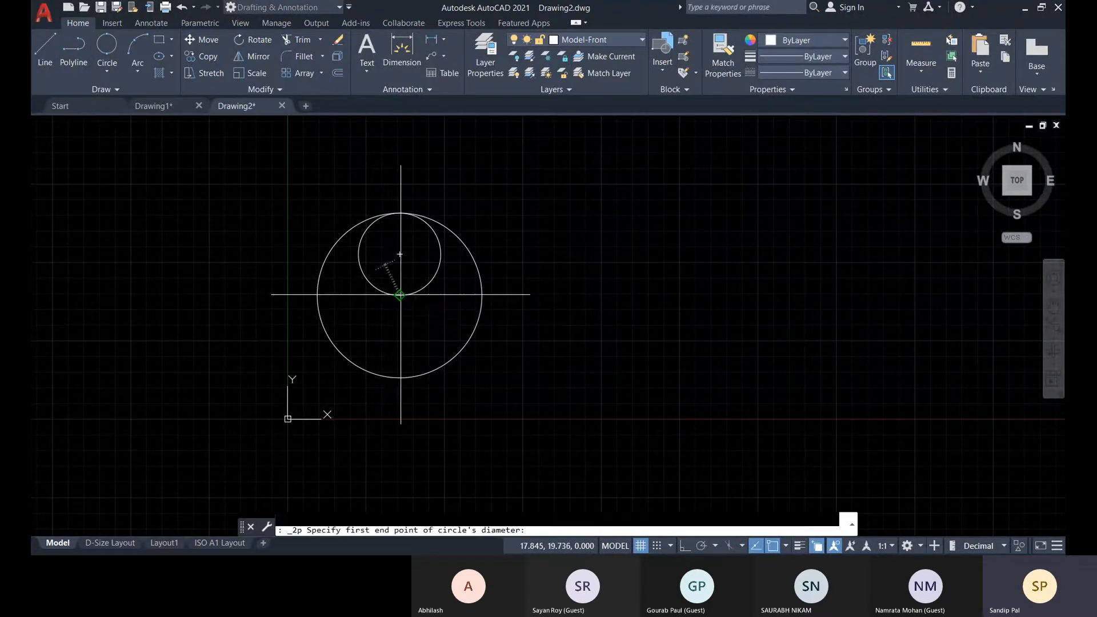
pyautogui.click(400, 295)
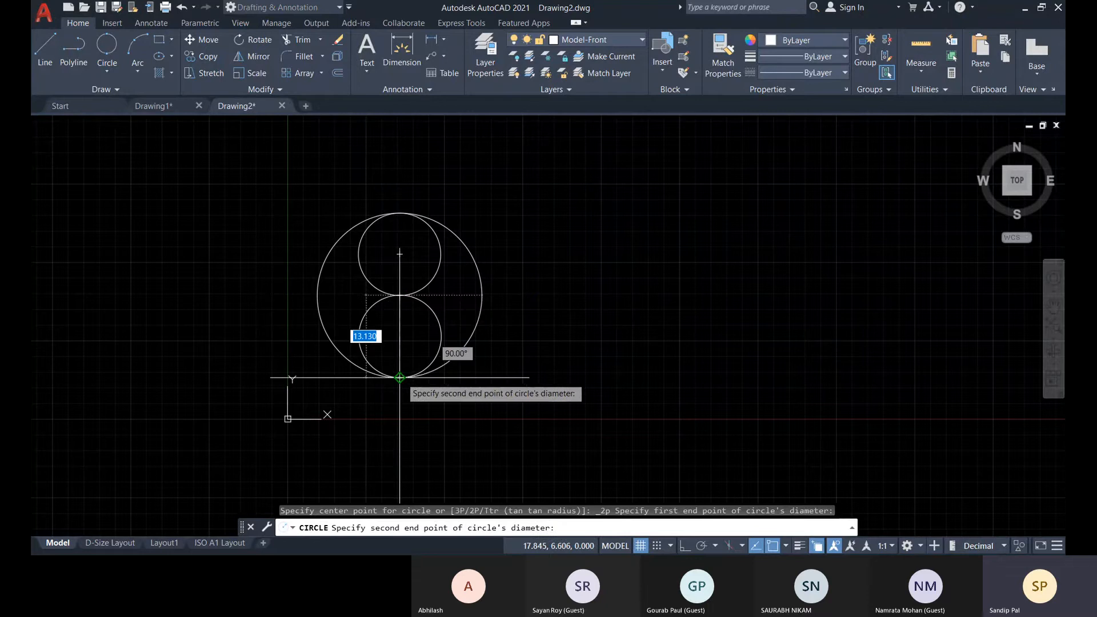
pyautogui.click(399, 377)
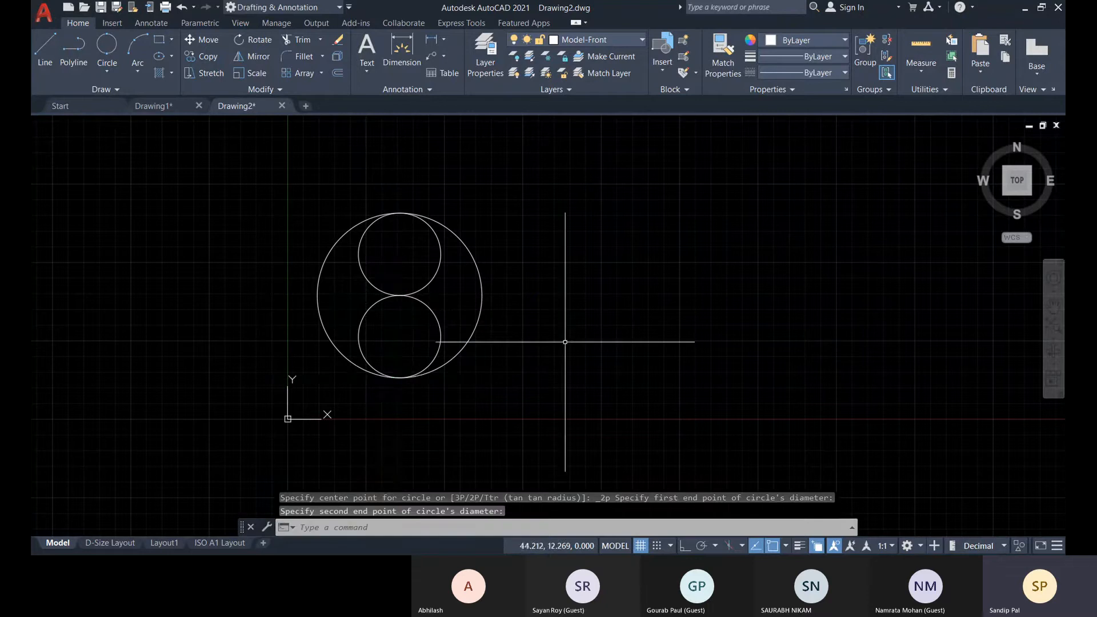
# Add two more 2-Point circles from the large circle's center to its right and left quadrants.
pyautogui.click(110, 55)
pyautogui.click(399, 296)
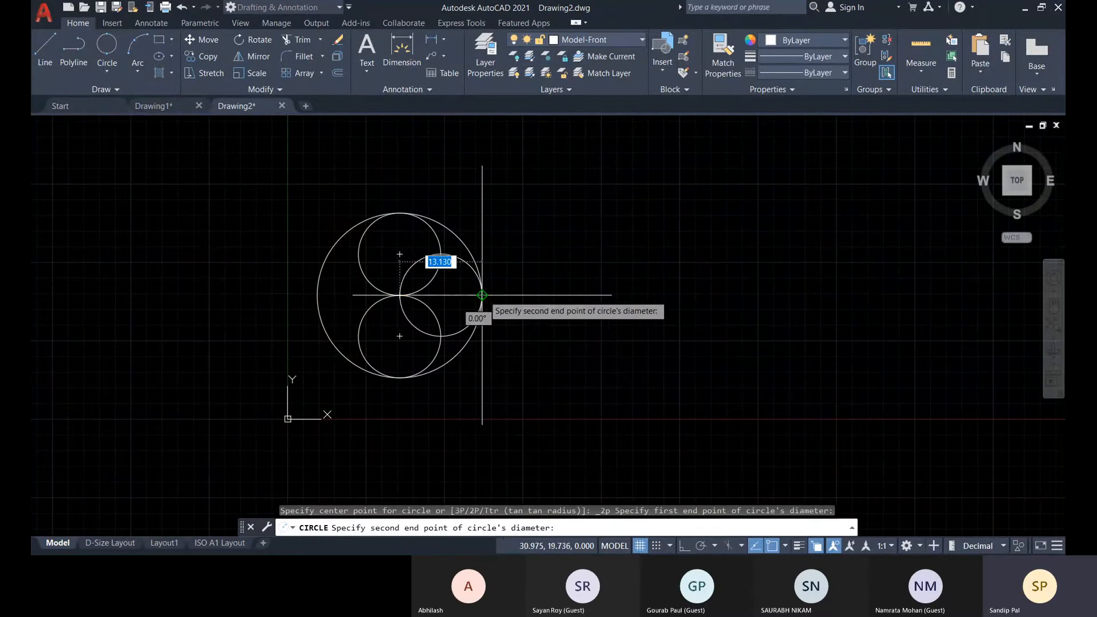
pyautogui.click(482, 295)
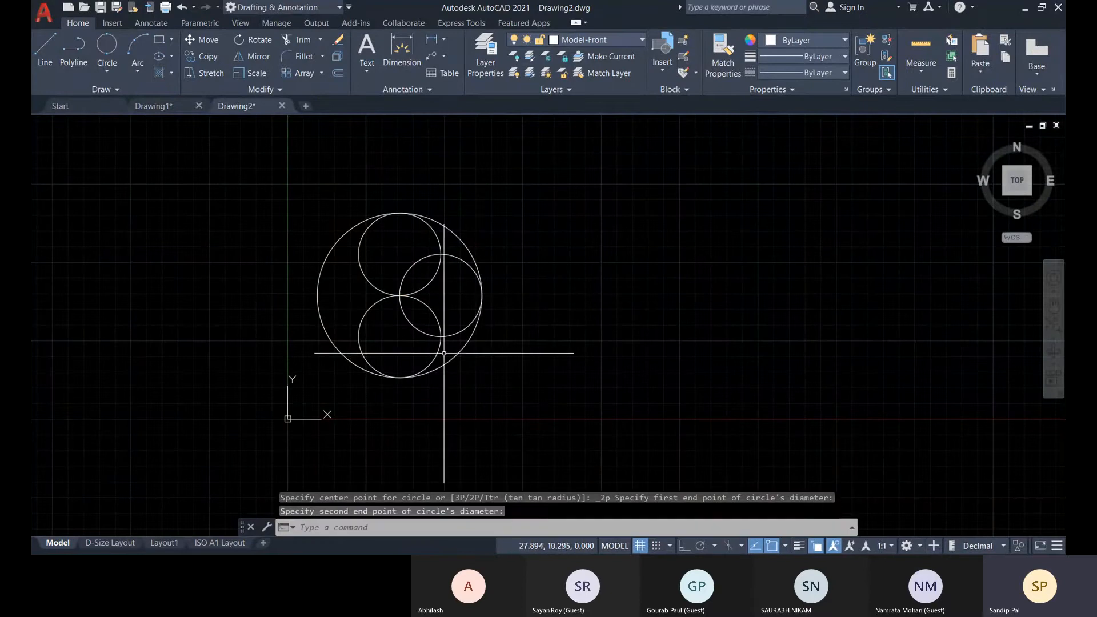
pyautogui.click(106, 46)
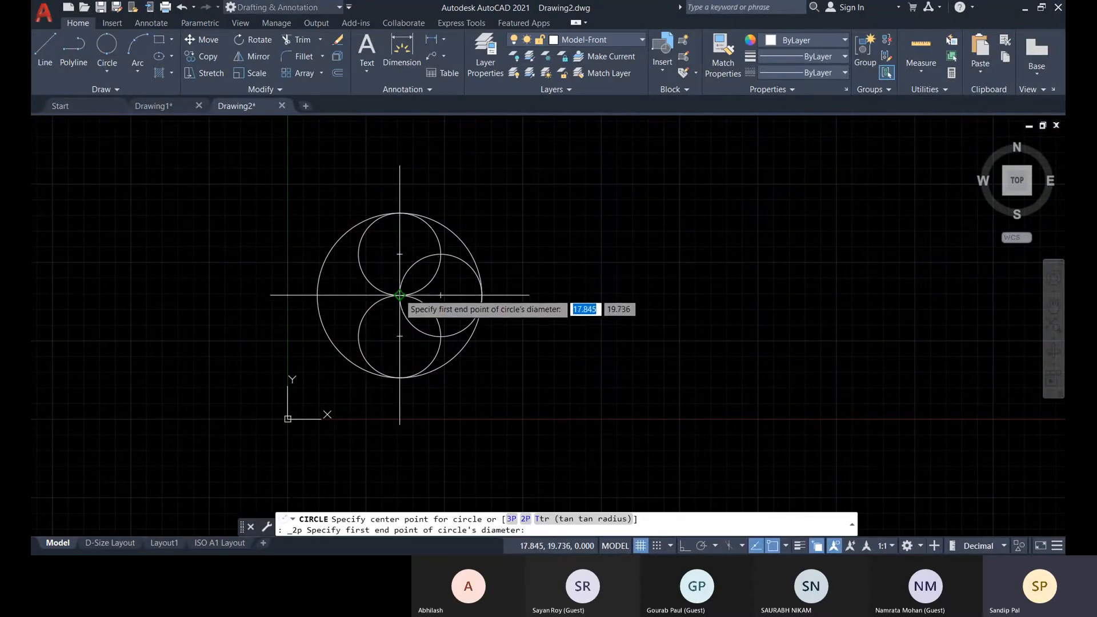
pyautogui.click(400, 295)
pyautogui.click(317, 296)
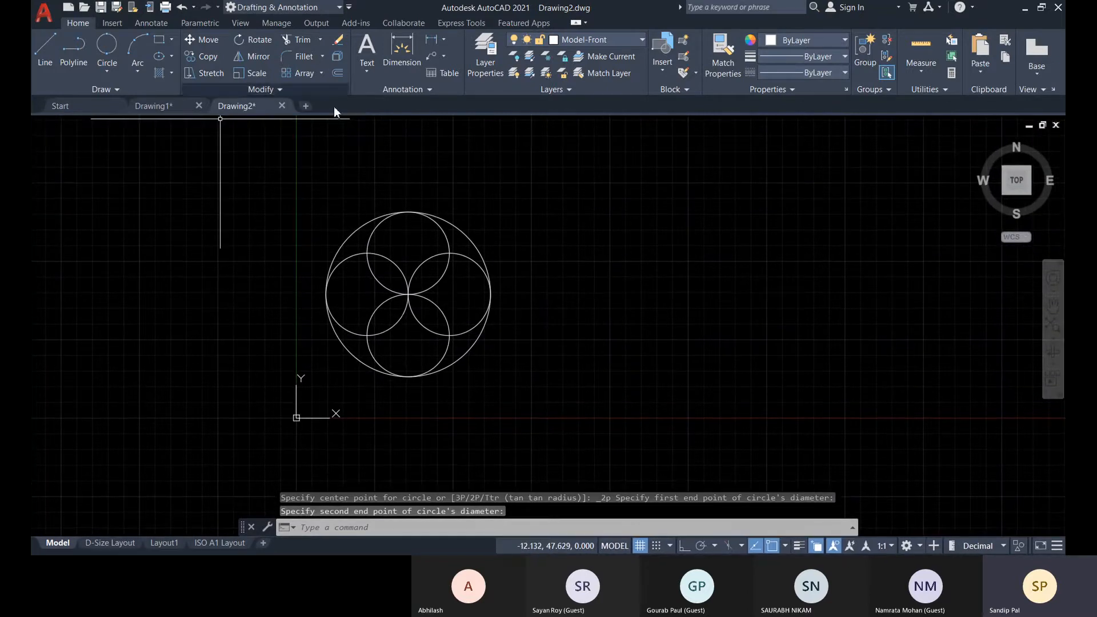
# Trim the outer arcs of the four small circles, leaving a four-petal shape inside the large circle.
pyautogui.click(296, 40)
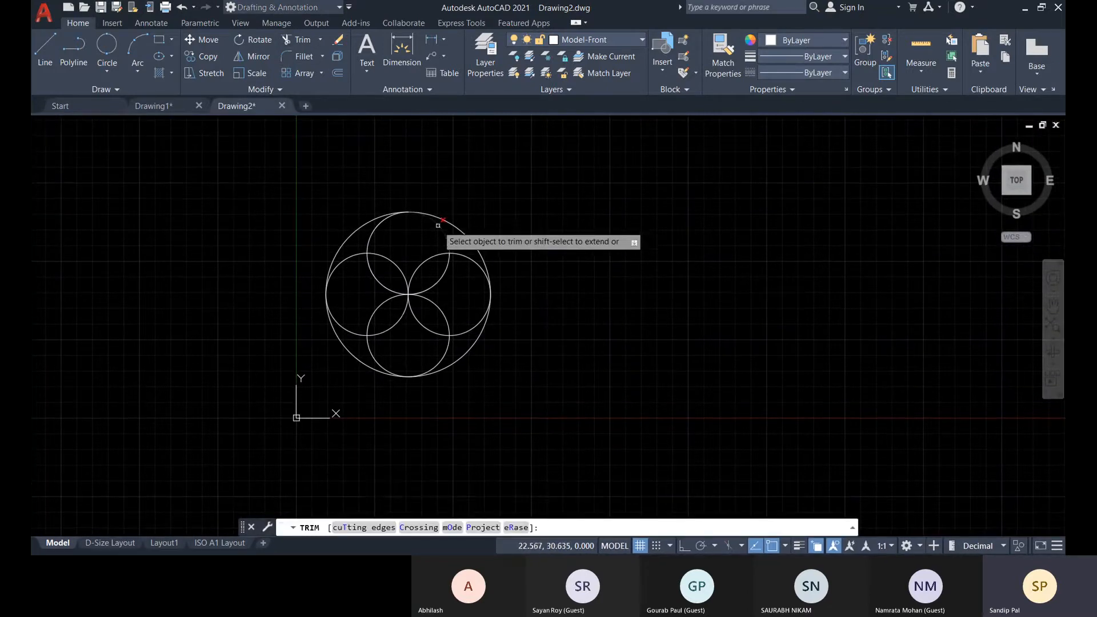
pyautogui.click(381, 220)
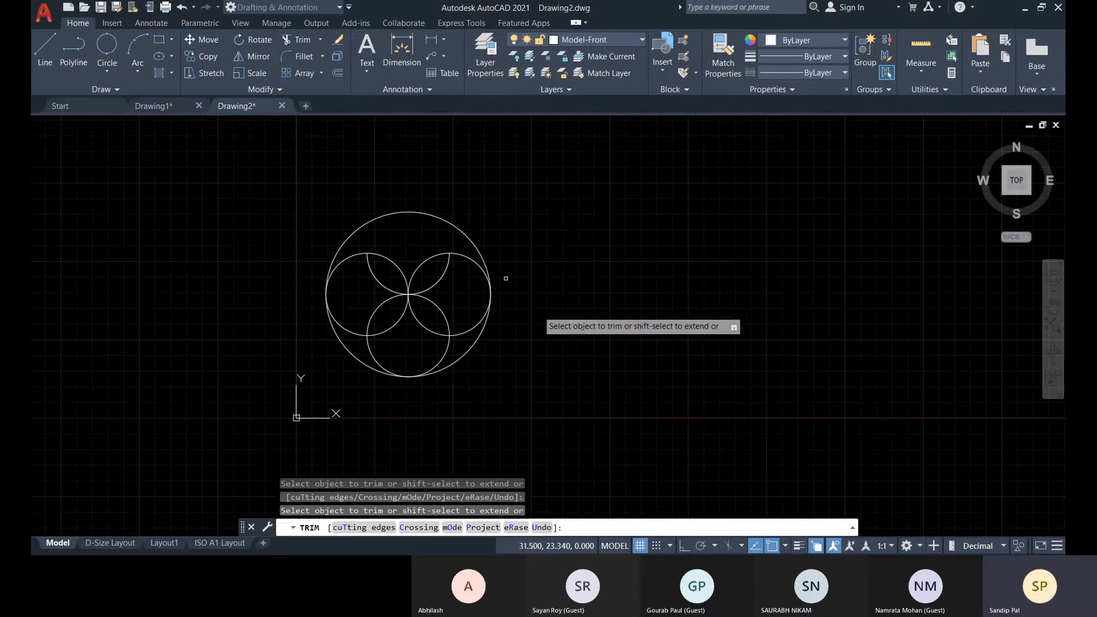
pyautogui.click(348, 330)
pyautogui.click(379, 358)
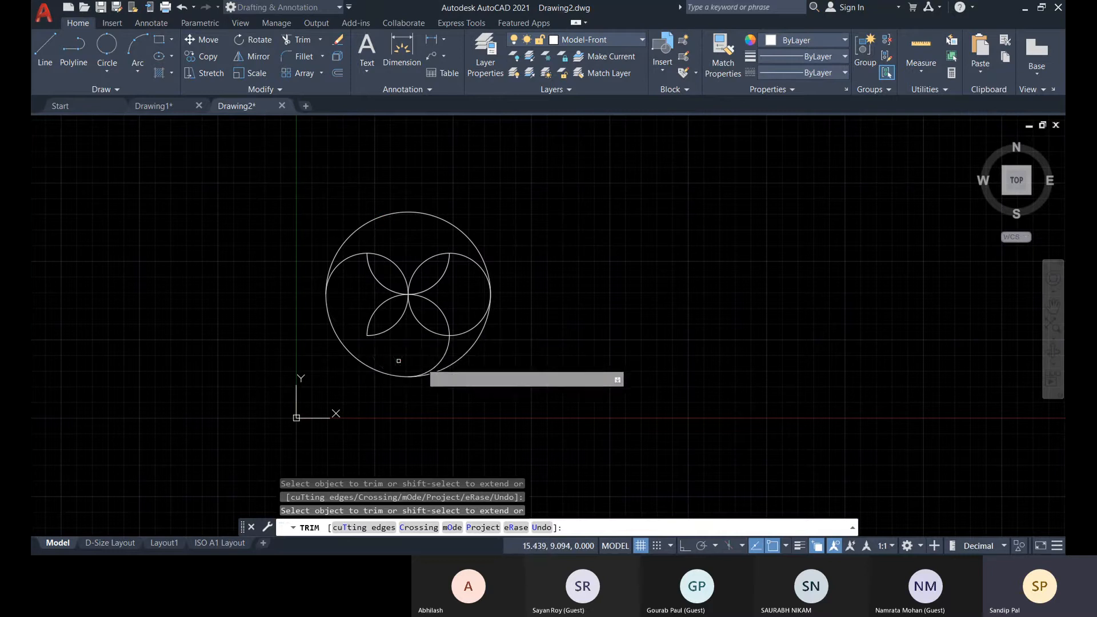
pyautogui.click(439, 361)
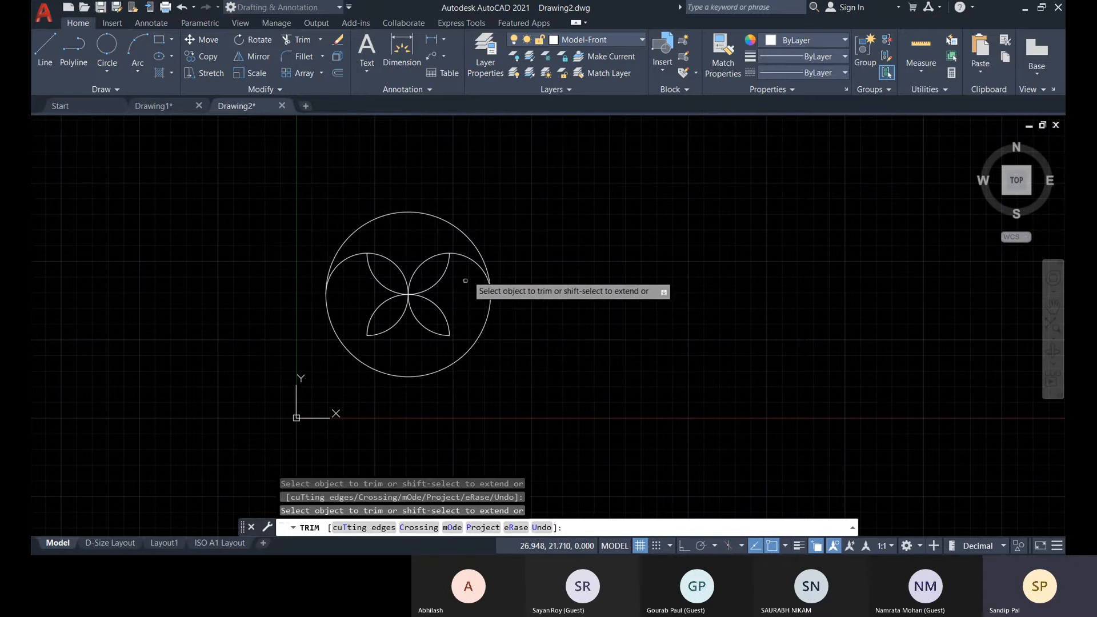
pyautogui.click(474, 263)
pyautogui.click(345, 261)
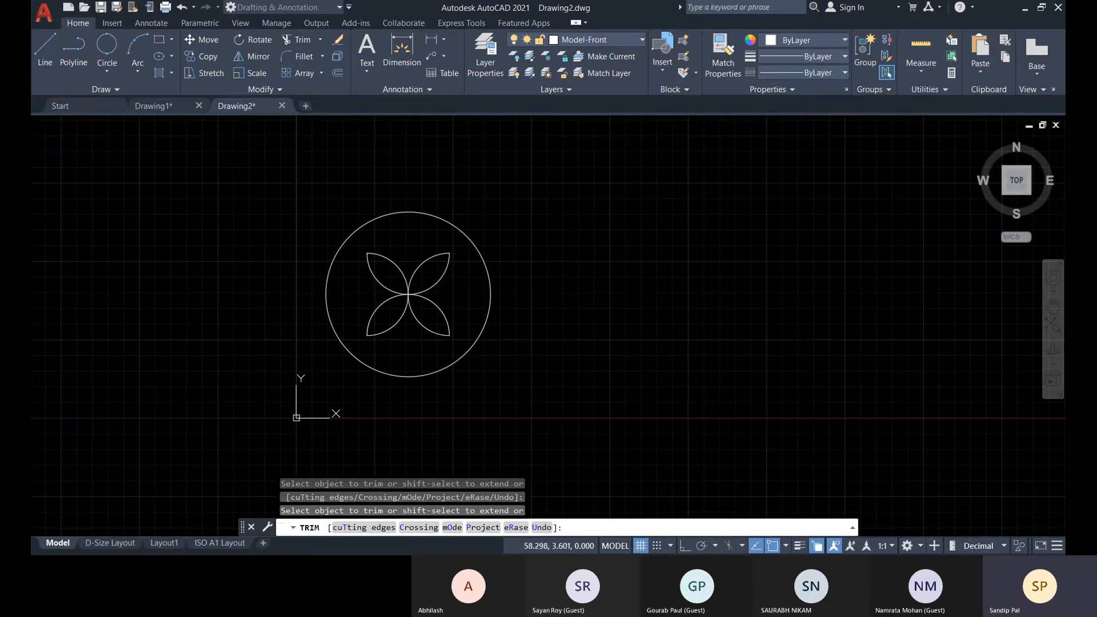
pyautogui.press('Escape')
pyautogui.press('Escape')
pyautogui.press('Escape')
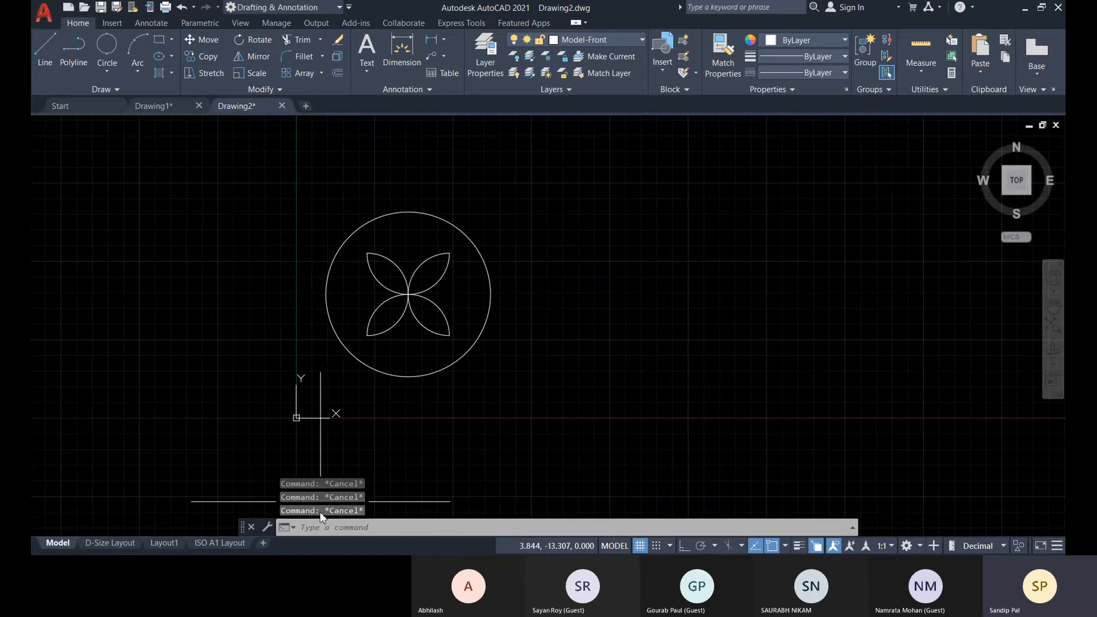
# Return to the D-Size Layout, select its viewport, and scale the view to fit the whole petal design.
pyautogui.click(118, 543)
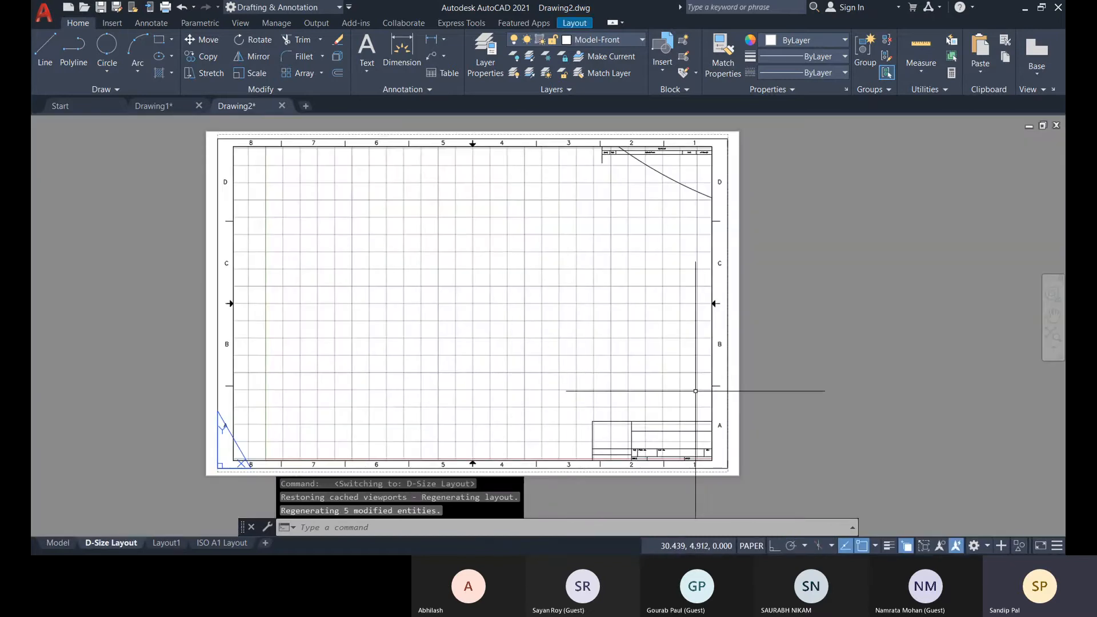
pyautogui.click(410, 460)
pyautogui.click(469, 490)
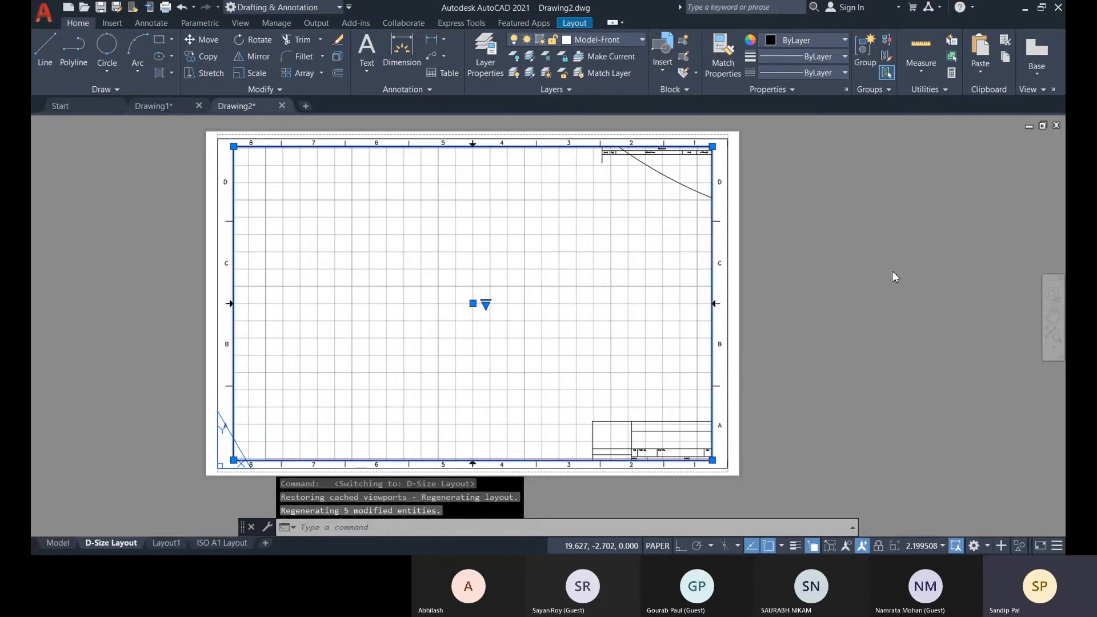
pyautogui.click(926, 148)
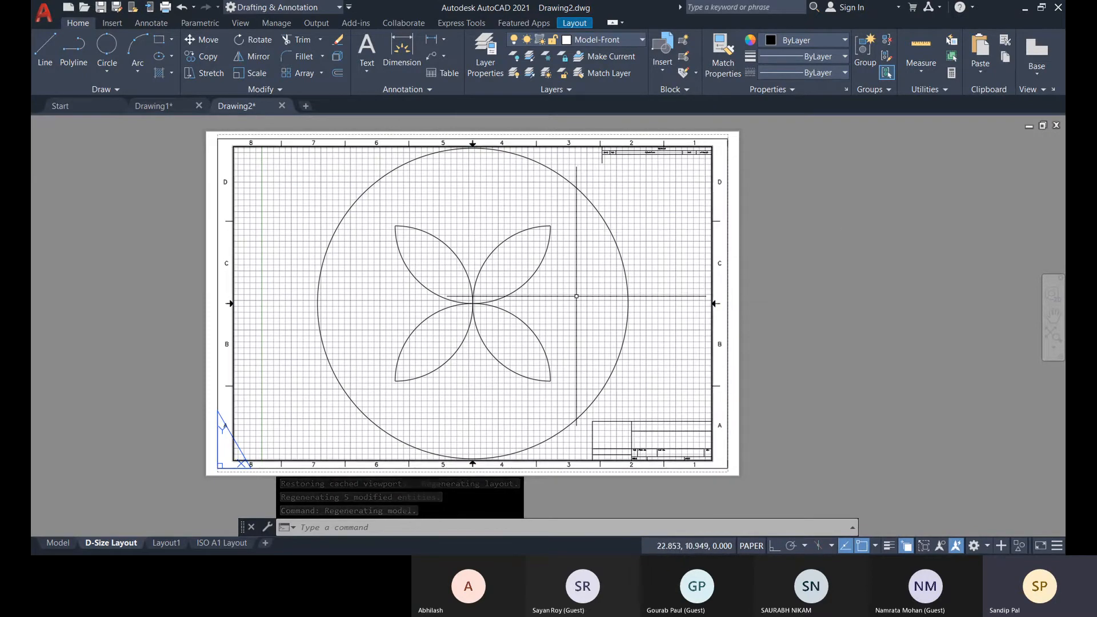
# Activate model space inside the viewport, and zoom and pan the petal design to vary the viewport scale.
pyautogui.scroll(-2, 543, 314)
pyautogui.scroll(2, 597, 307)
pyautogui.doubleClick(597, 307)
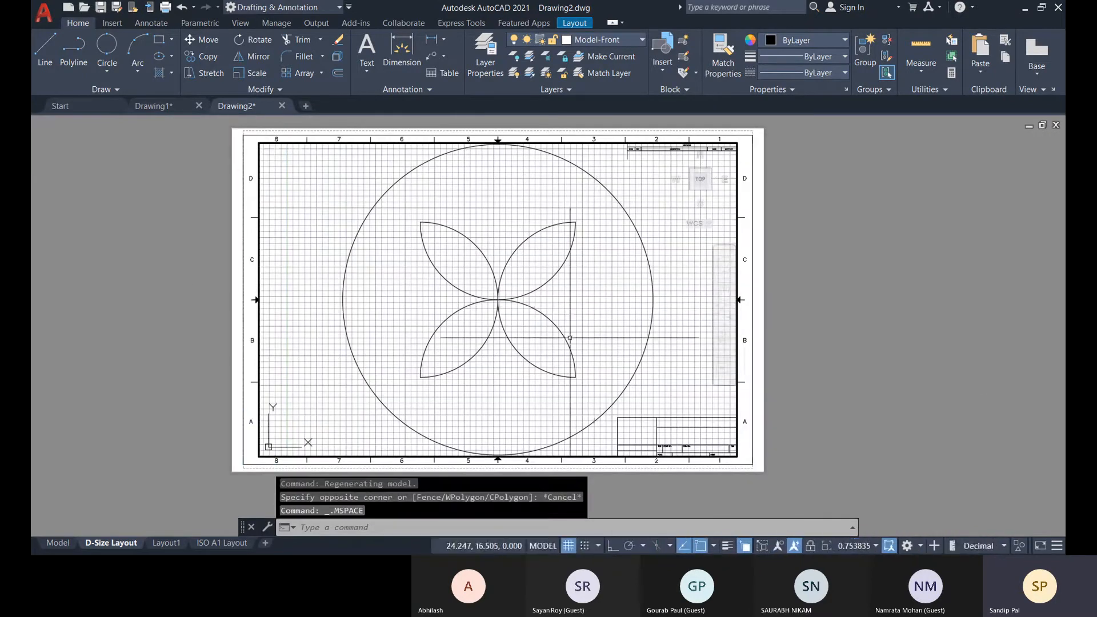
pyautogui.scroll(-2, 583, 297)
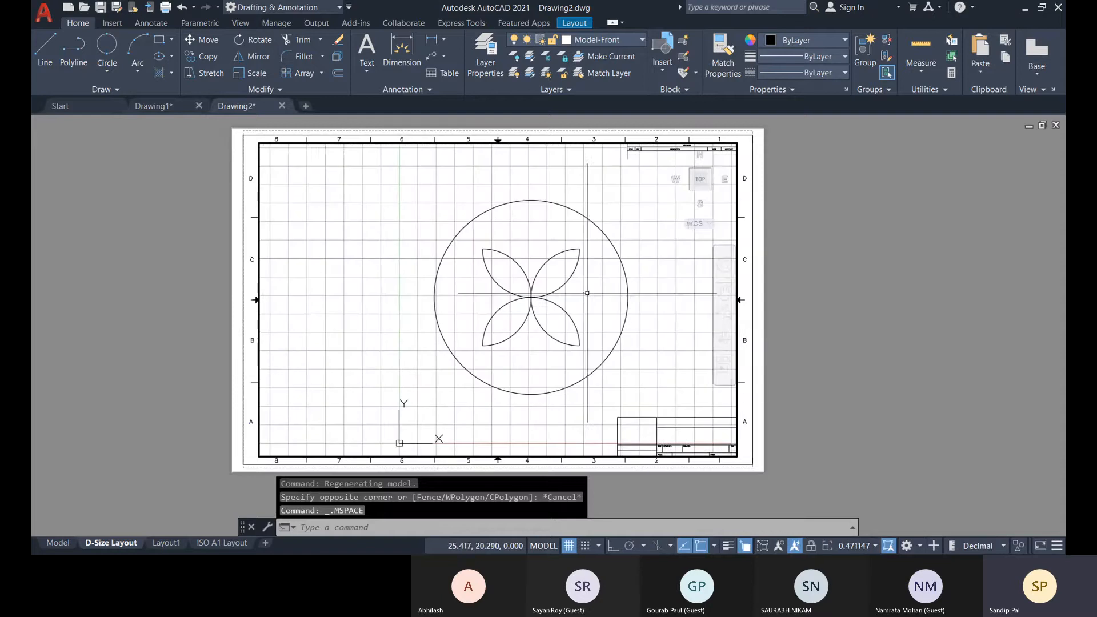
pyautogui.moveTo(579, 298); pyautogui.dragTo(582, 298, button='middle')
pyautogui.scroll(3, 581, 312)
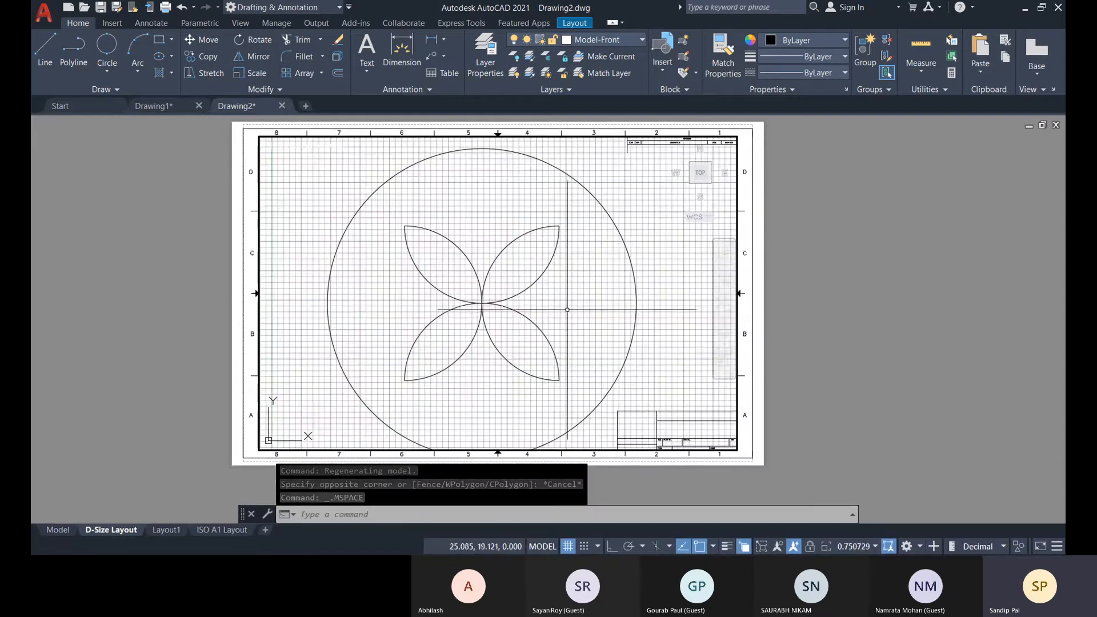
pyautogui.scroll(-3, 561, 306)
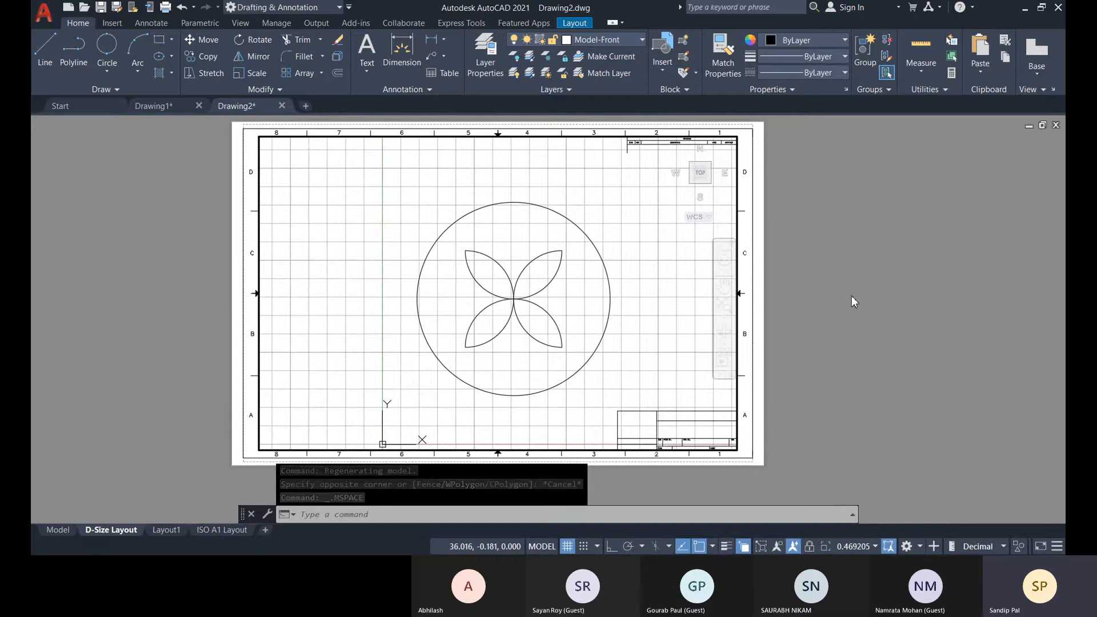
# Try viewport scales of 1:10 and 1:20, and set the viewport scale to 1:5.
pyautogui.click(857, 242)
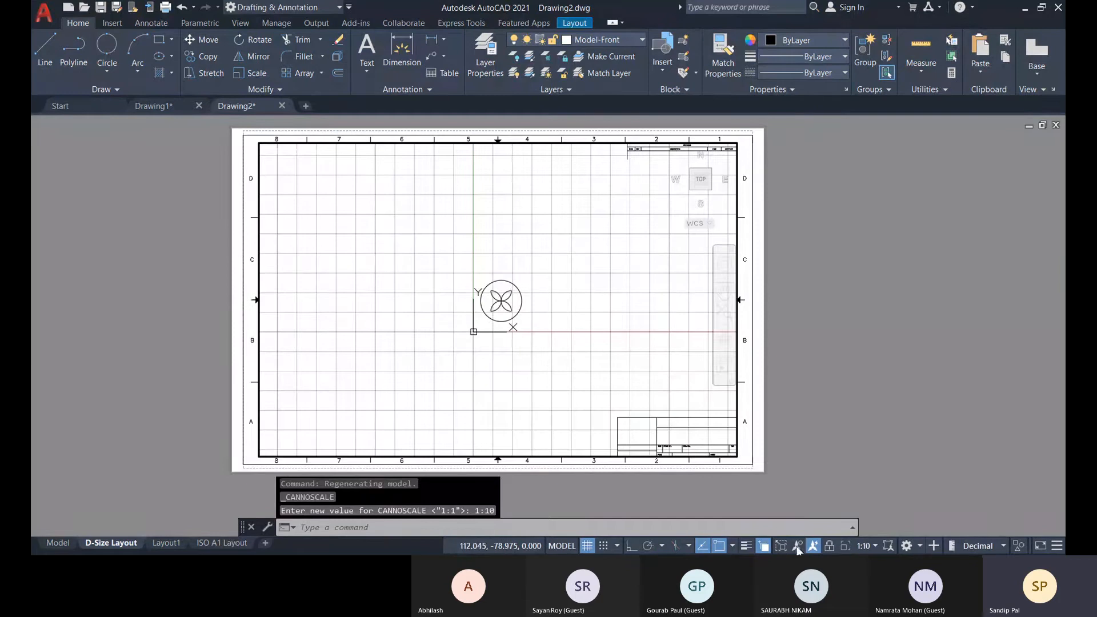
pyautogui.click(856, 266)
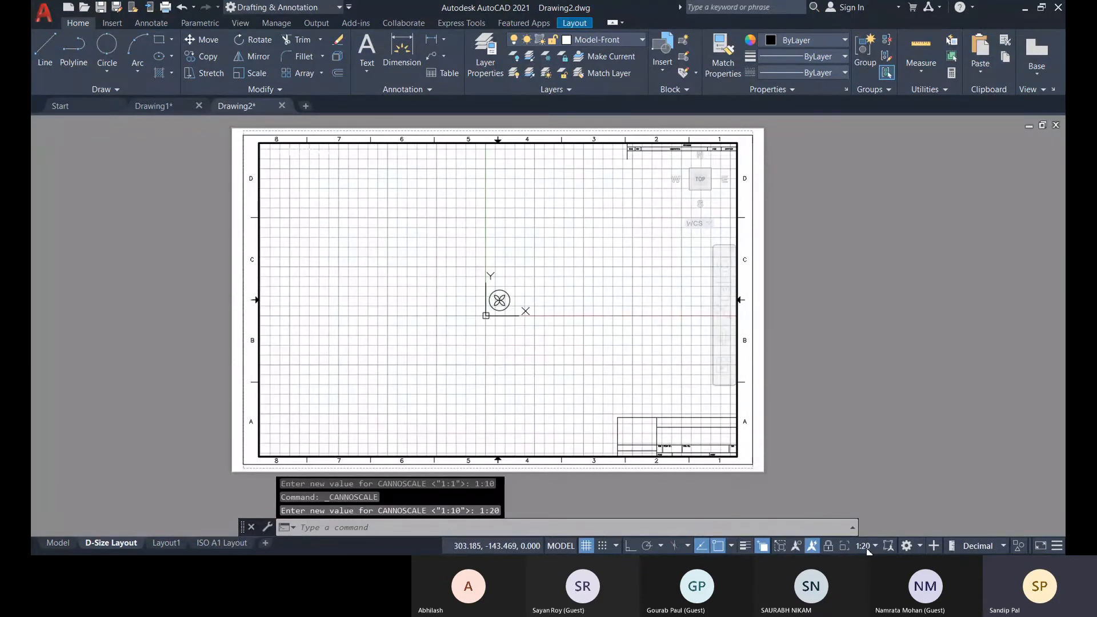
pyautogui.click(855, 203)
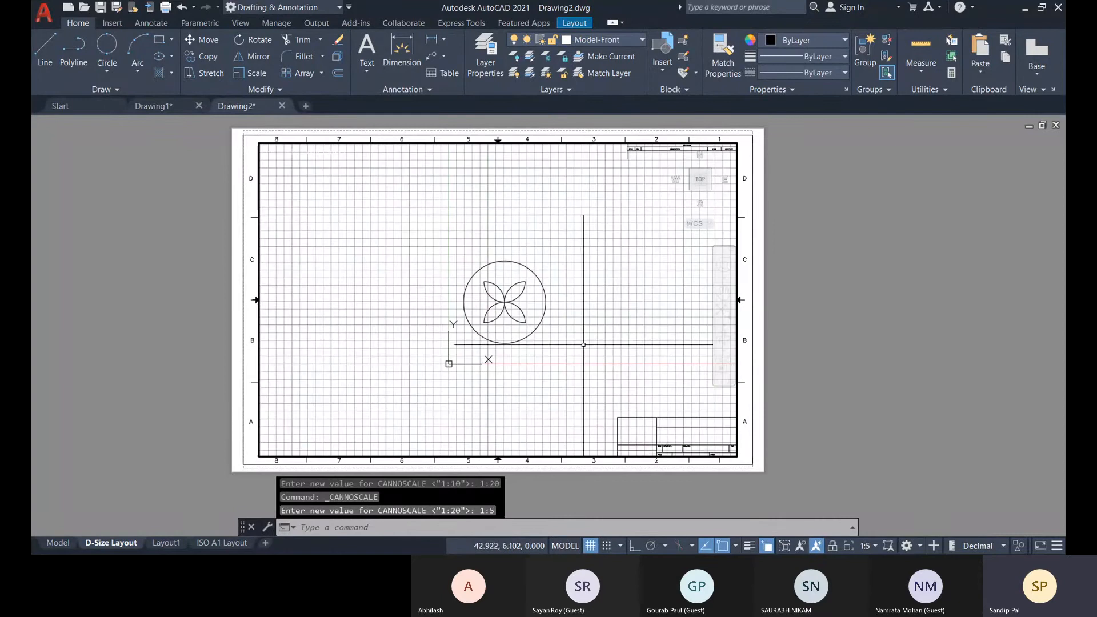
# Set the viewport scale to 1:2.
pyautogui.click(864, 182)
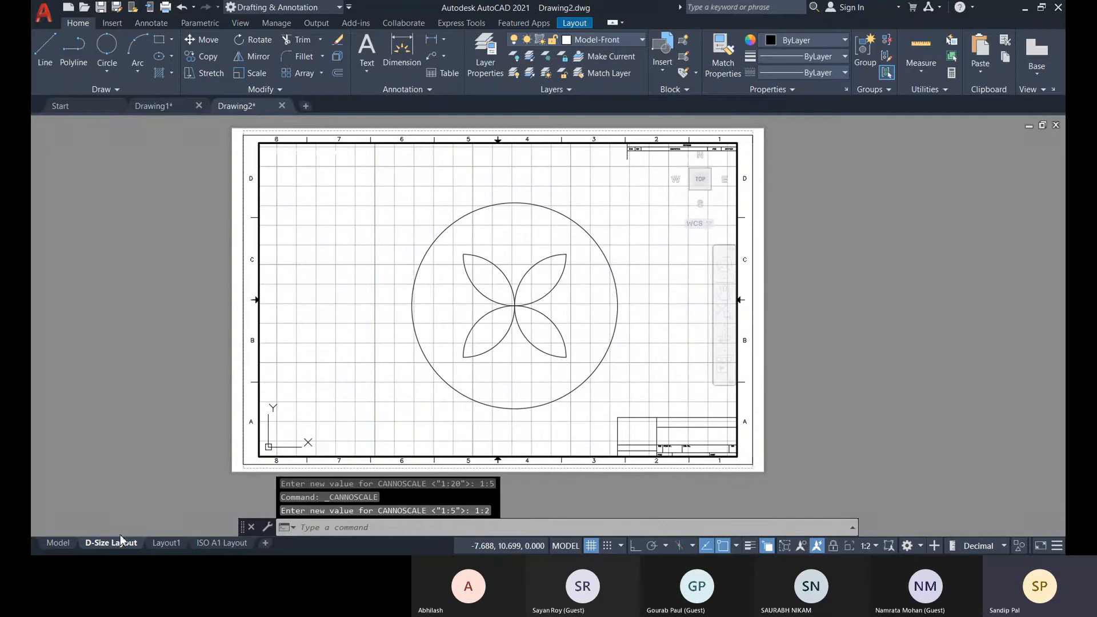
# In model space, add a radius dimension to the large circle, placing its text outside the circle to the right.
pyautogui.click(57, 543)
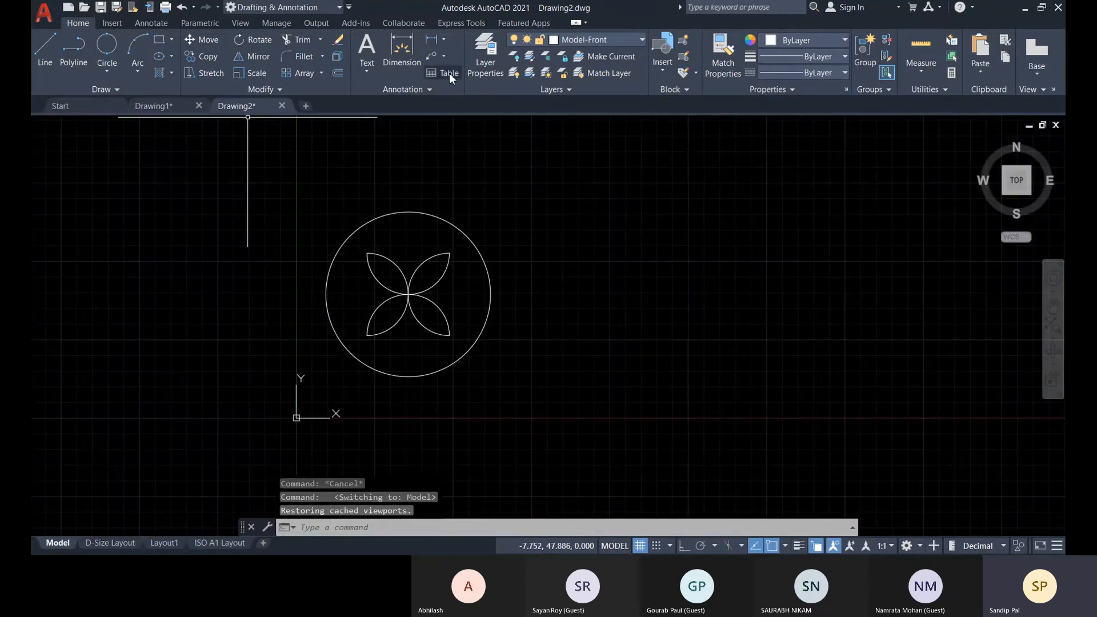
pyautogui.click(443, 39)
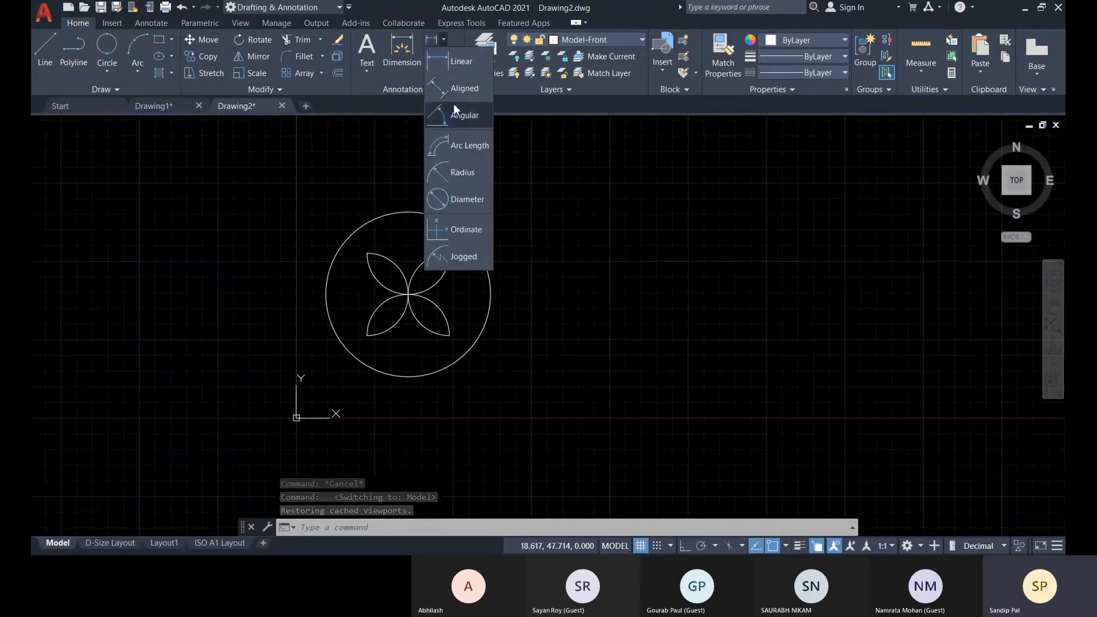
pyautogui.click(463, 172)
pyautogui.click(486, 265)
pyautogui.scroll(5, 523, 273)
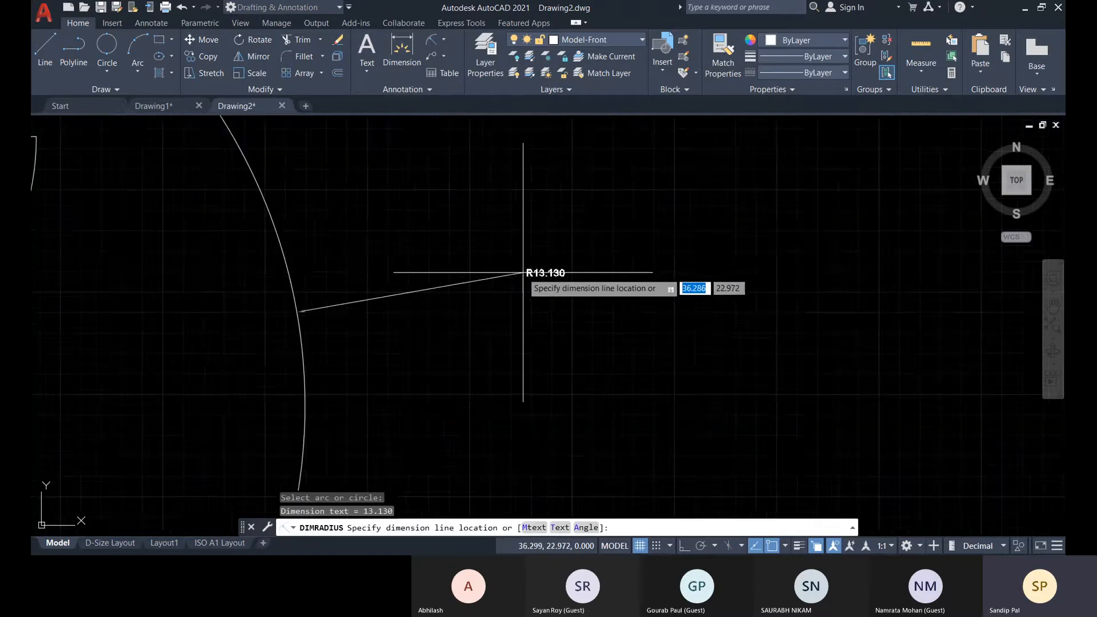
pyautogui.scroll(5, 524, 273)
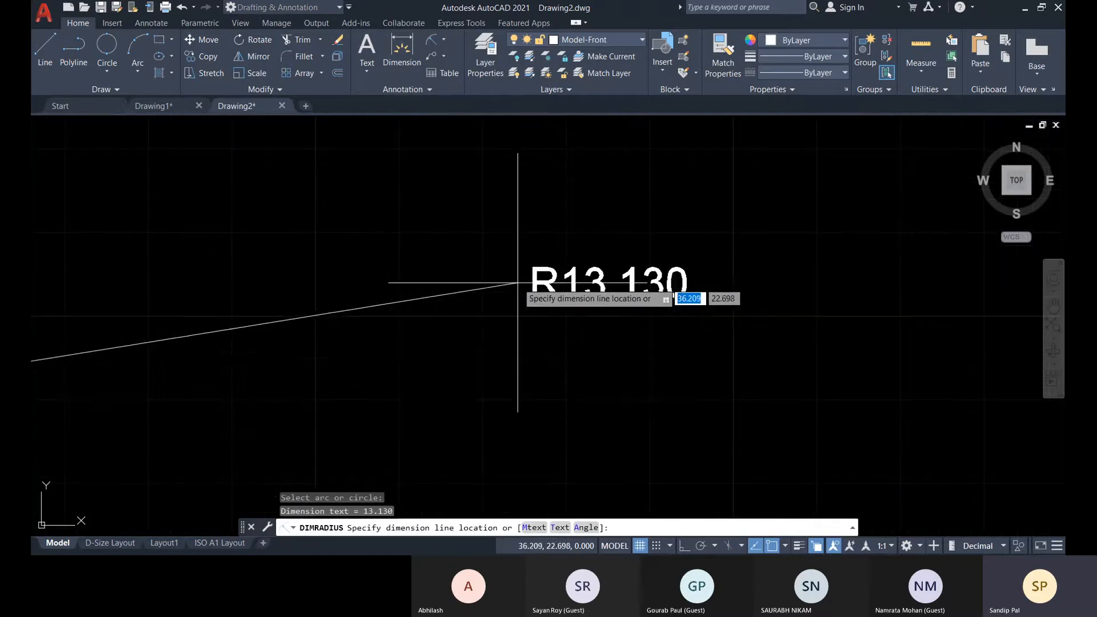
pyautogui.click(557, 251)
pyautogui.scroll(-8, 575, 270)
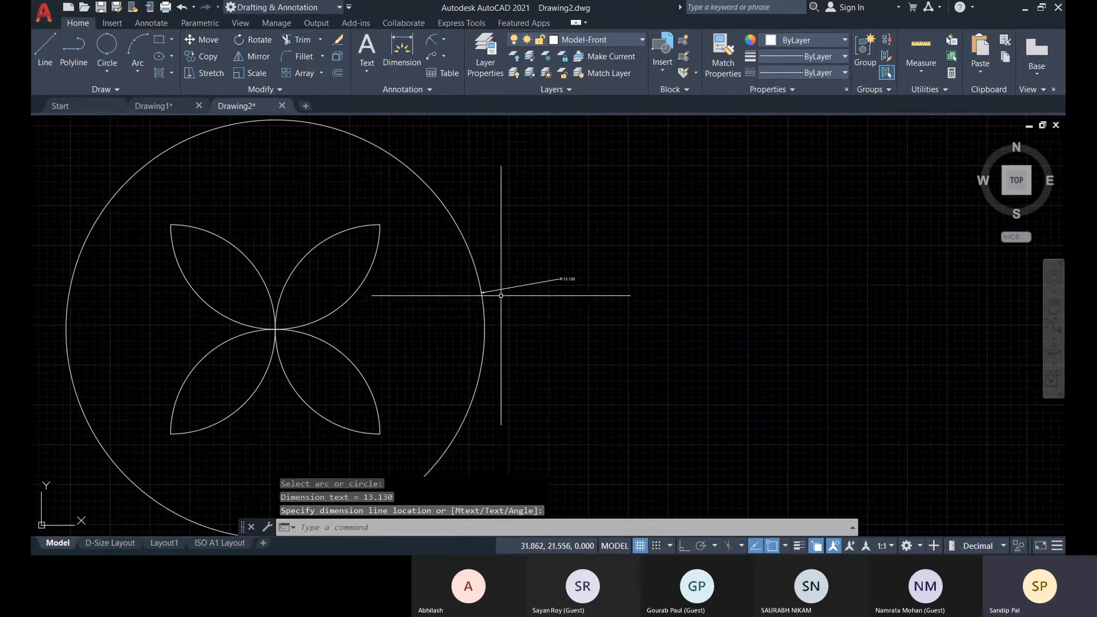
pyautogui.scroll(-4, 292, 297)
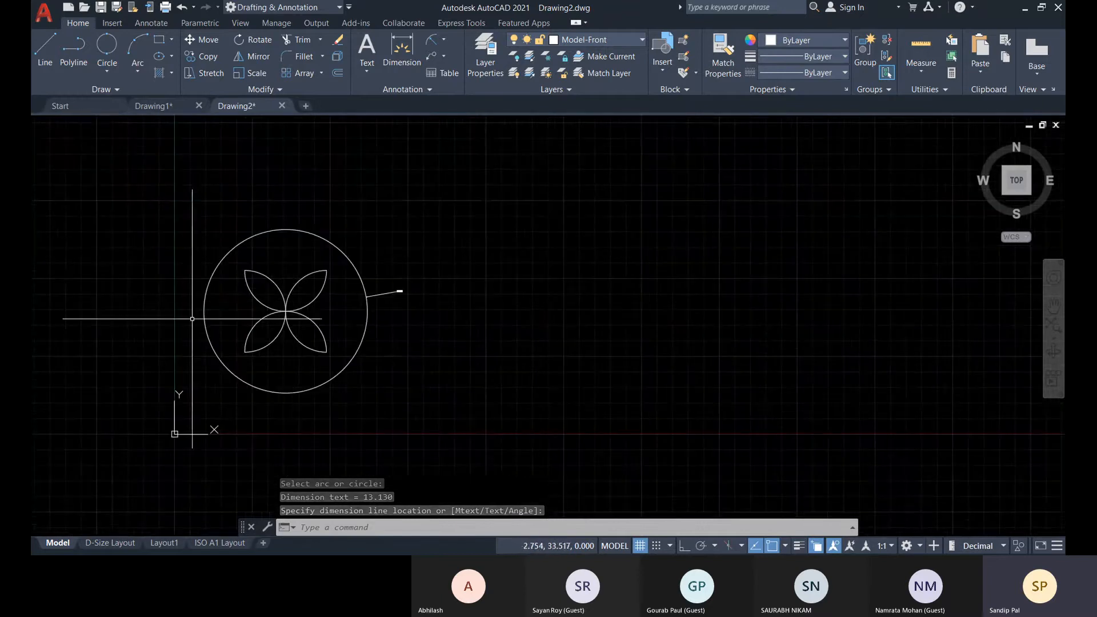
# Return to the D-Size Layout, switch to paper space, and select the viewport rather than the title block reference.
pyautogui.click(108, 546)
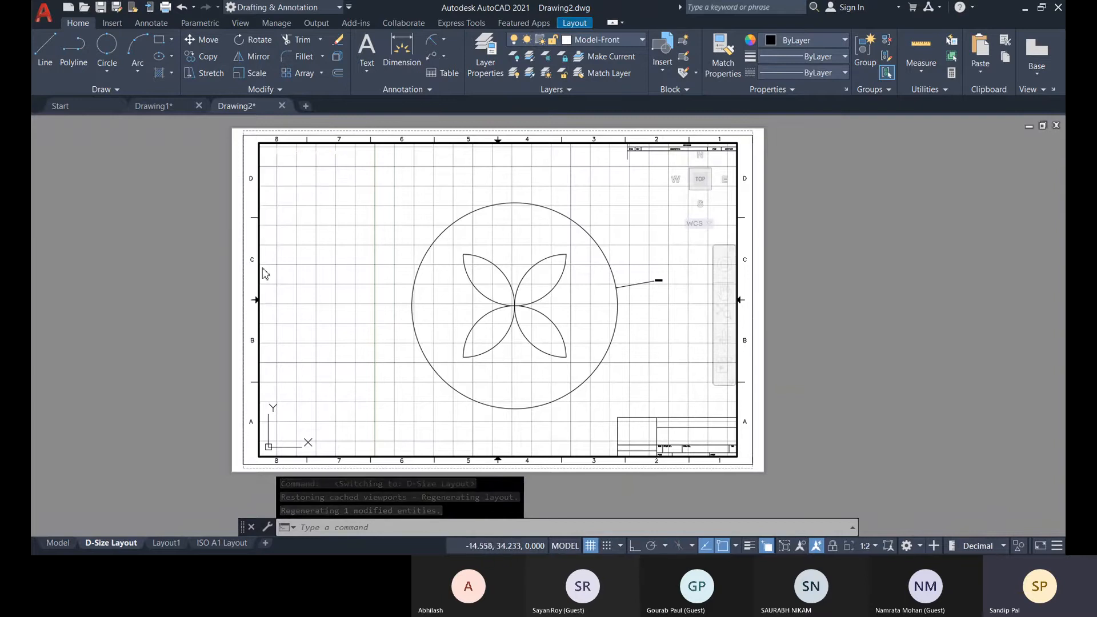
pyautogui.doubleClick(811, 269)
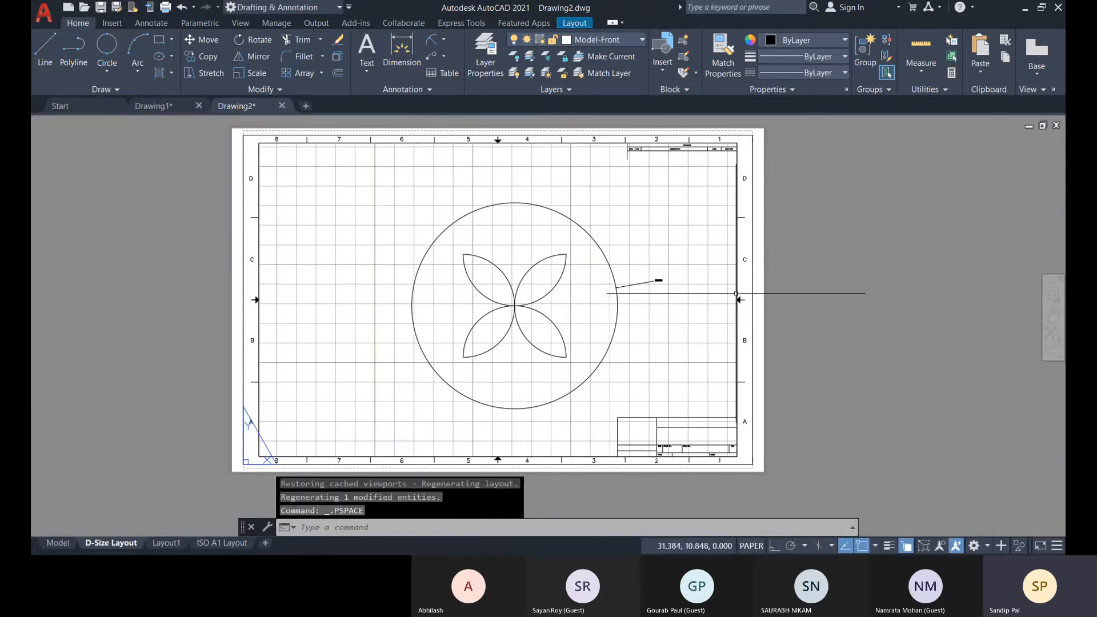
pyautogui.click(737, 287)
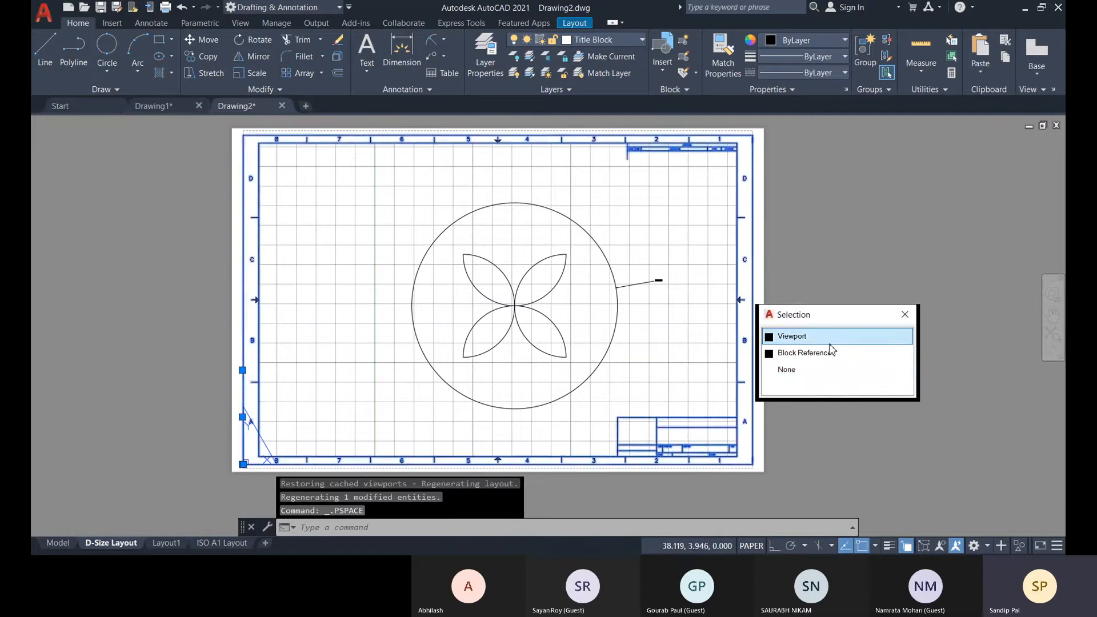
pyautogui.click(793, 337)
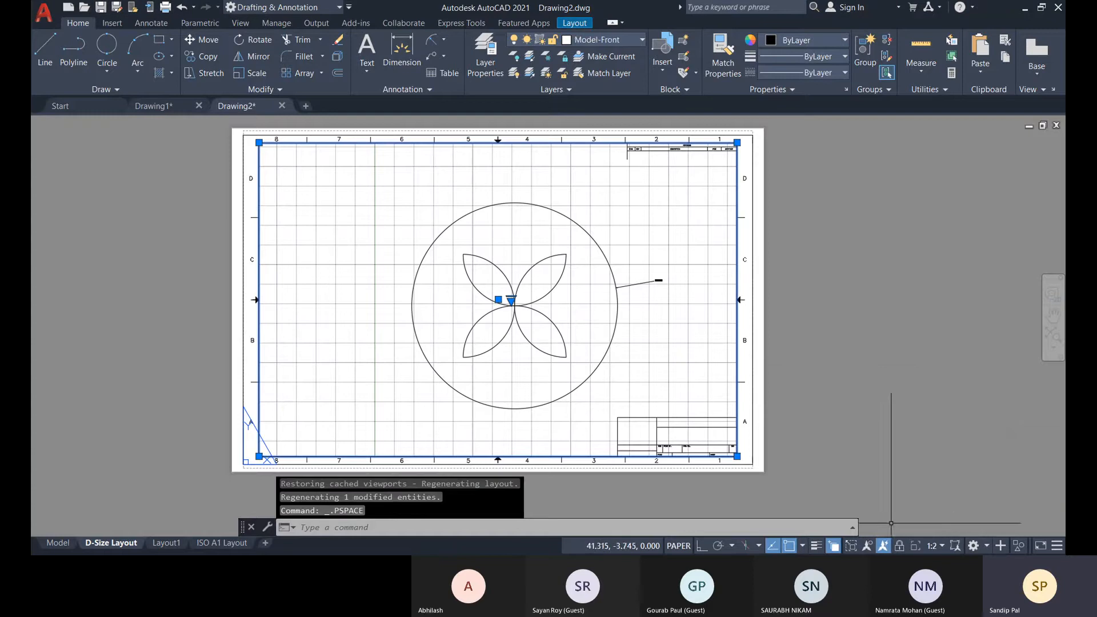
# Activate model space inside the viewport and enlarge the dimensioned petal design beyond the 1:2 scale.
pyautogui.doubleClick(477, 425)
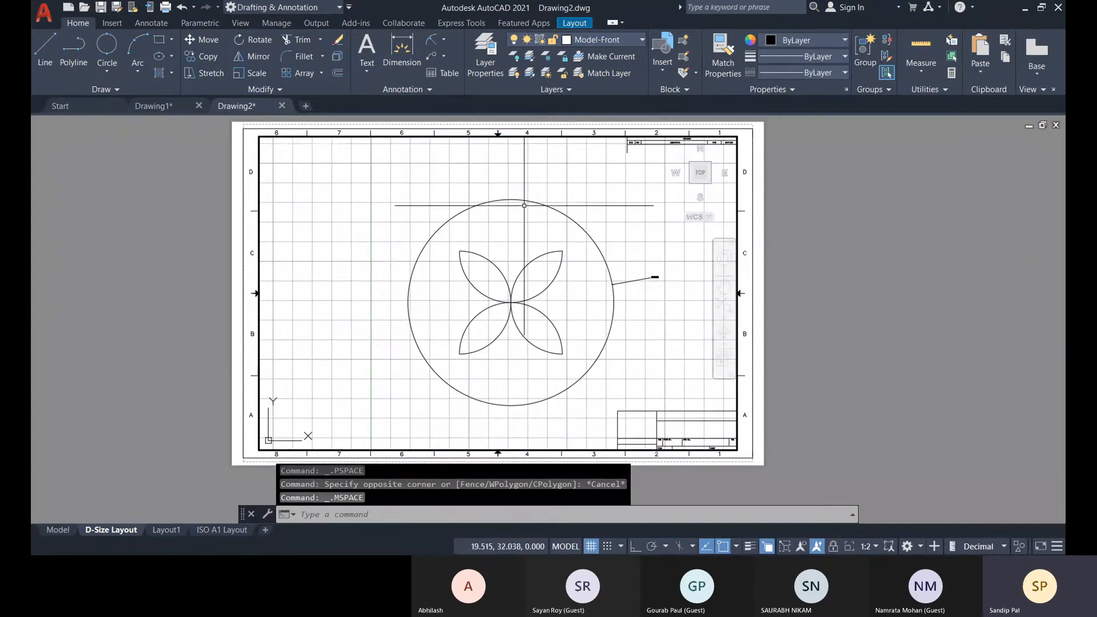
pyautogui.scroll(2, 499, 226)
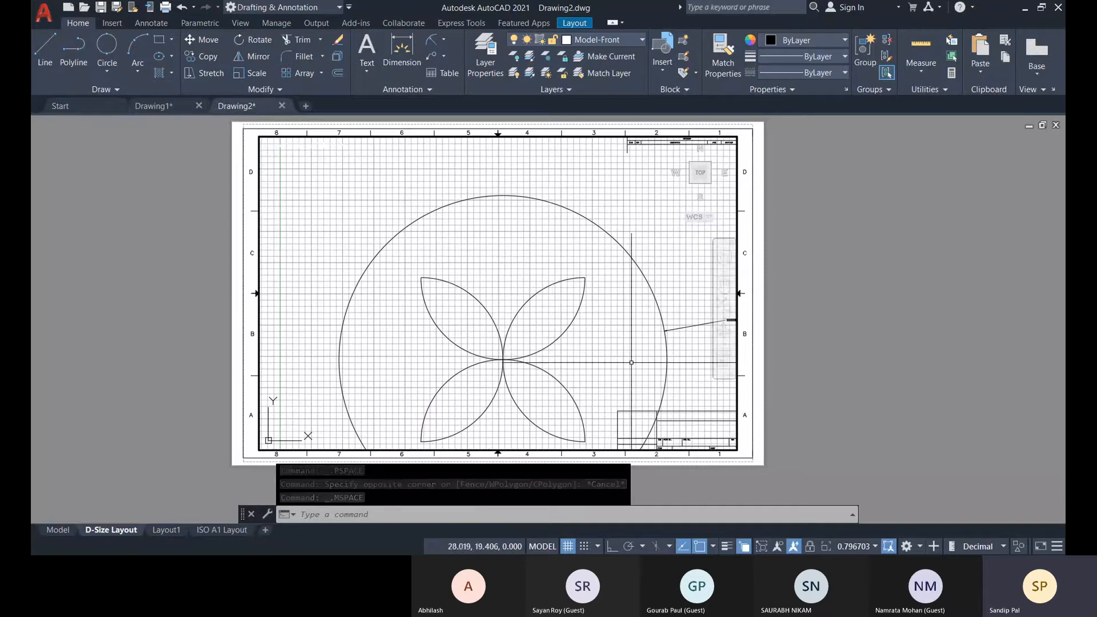
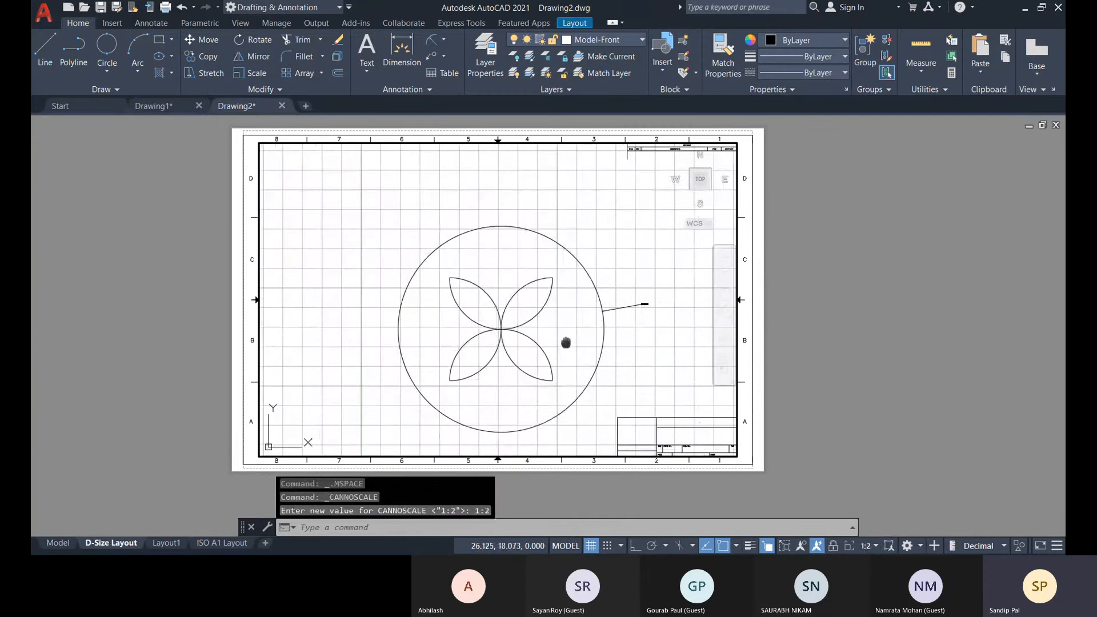
# Reposition the petal design toward the middle of the sheet inside the viewport and lock the viewport.
pyautogui.moveTo(565, 342); pyautogui.dragTo(589, 309, button='middle')
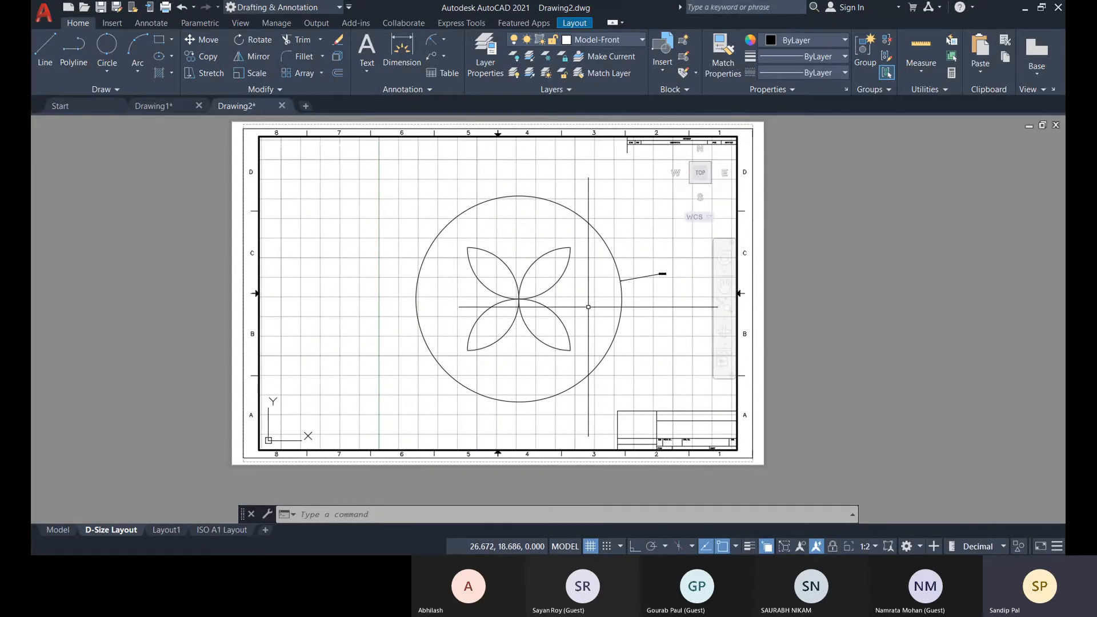
pyautogui.moveTo(592, 310); pyautogui.dragTo(578, 310, button='middle')
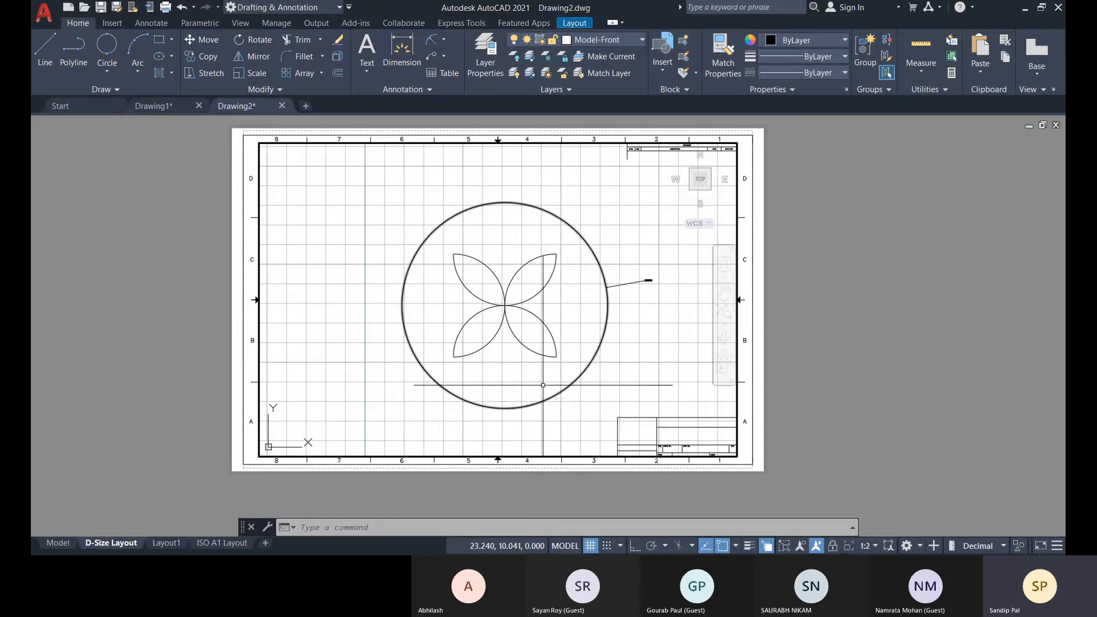
pyautogui.moveTo(596, 340)
pyautogui.mouseDown(button='middle')
pyautogui.moveTo(636, 331)
pyautogui.moveTo(515, 324)
pyautogui.moveTo(590, 321)
pyautogui.moveTo(605, 283)
pyautogui.moveTo(628, 304)
pyautogui.moveTo(630, 326)
pyautogui.mouseUp(button='middle')
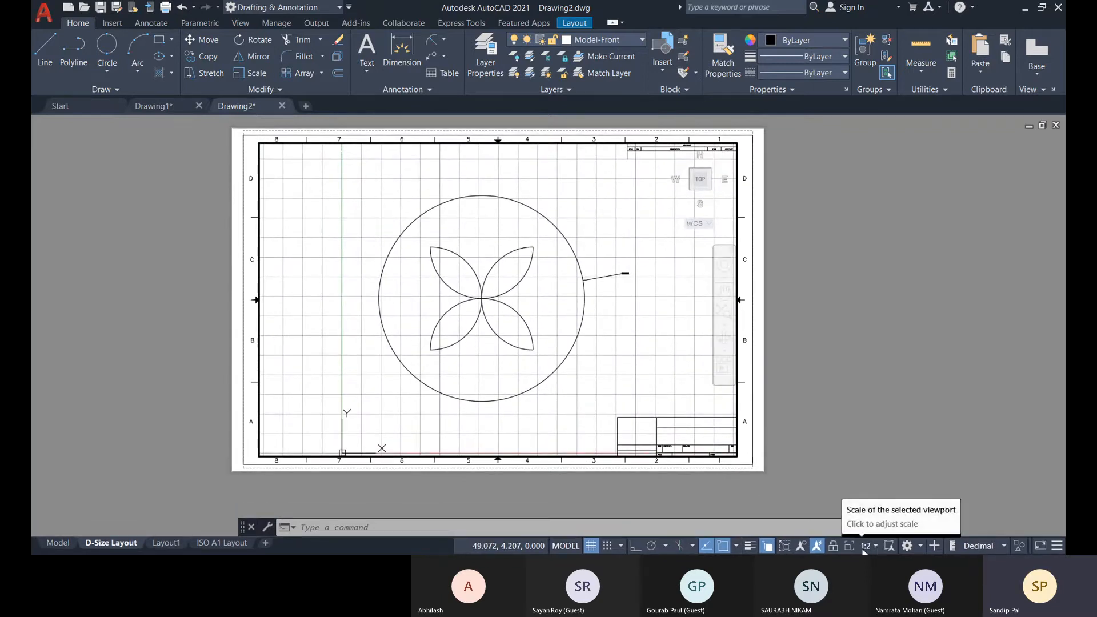
pyautogui.click(833, 545)
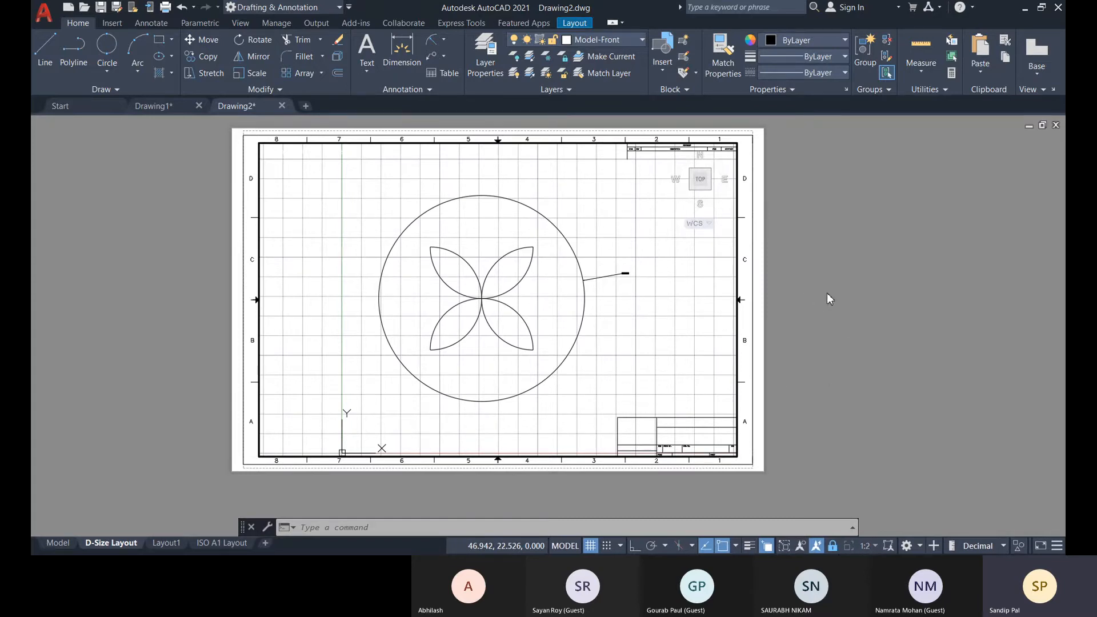
# With the viewport's model space active, use CHSPACE to transfer the large circle, its radius dimension and the four petals to paper space.
pyautogui.doubleClick(811, 314)
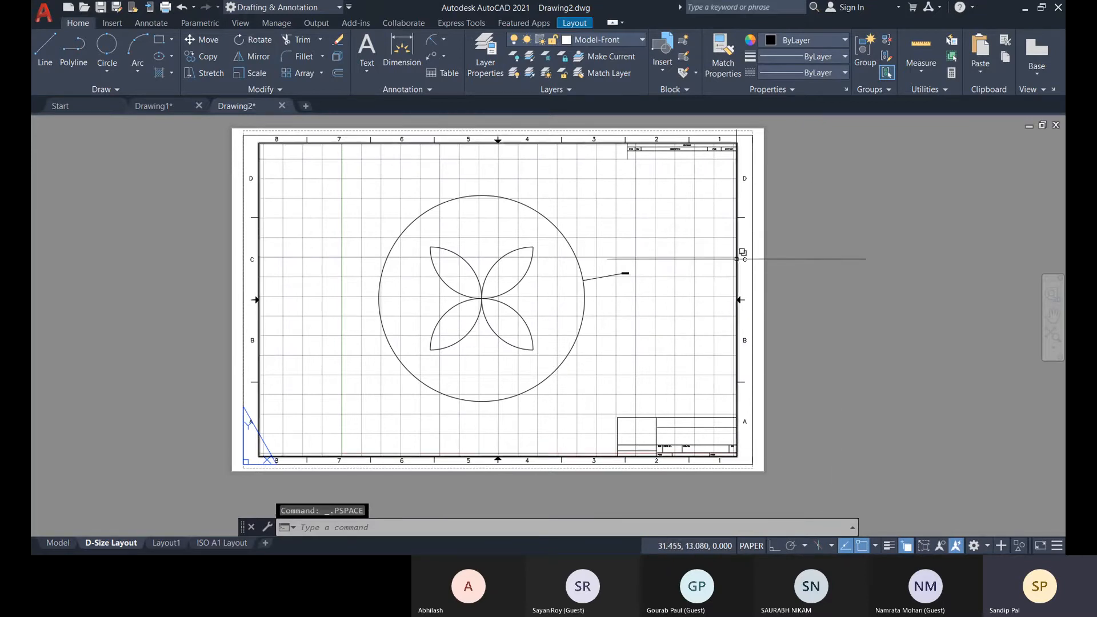
pyautogui.doubleClick(624, 338)
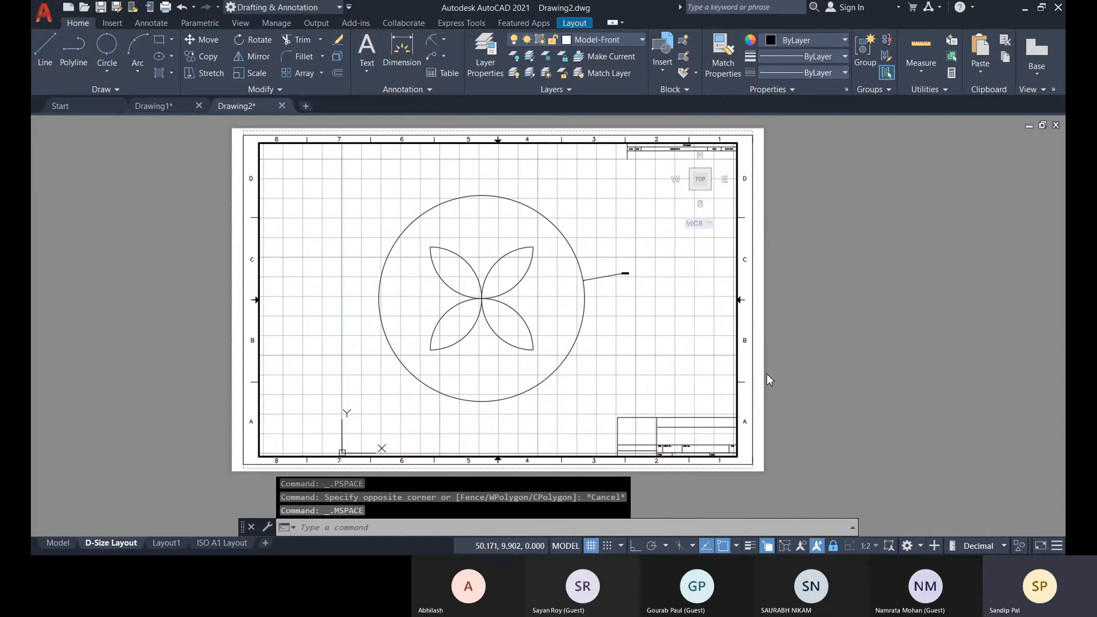
pyautogui.click(368, 534)
pyautogui.write('chspa')
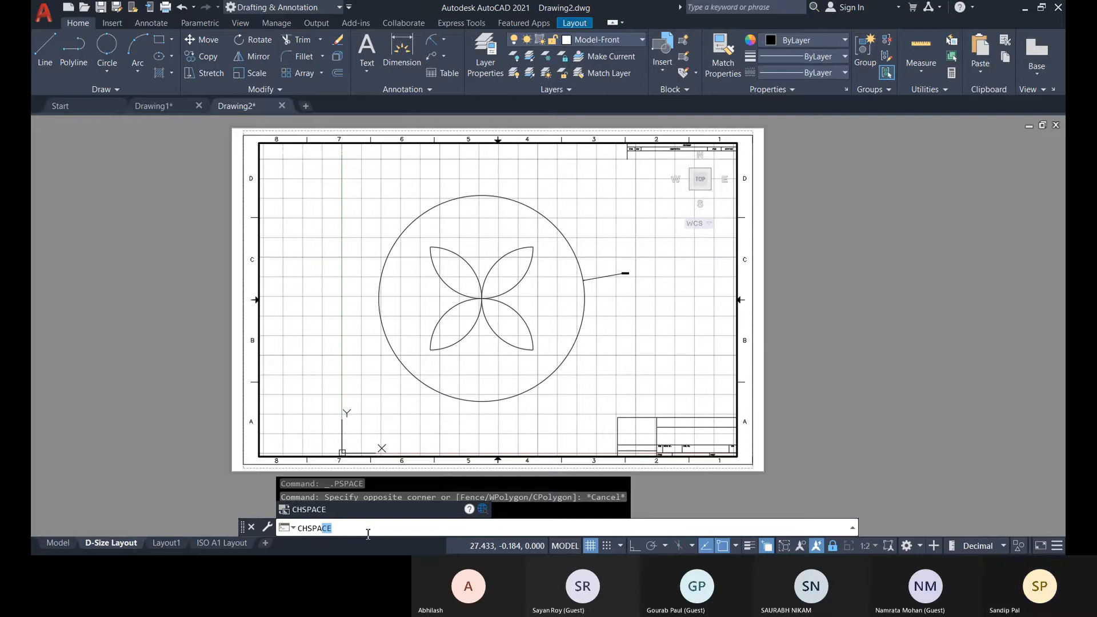
pyautogui.press('Return')
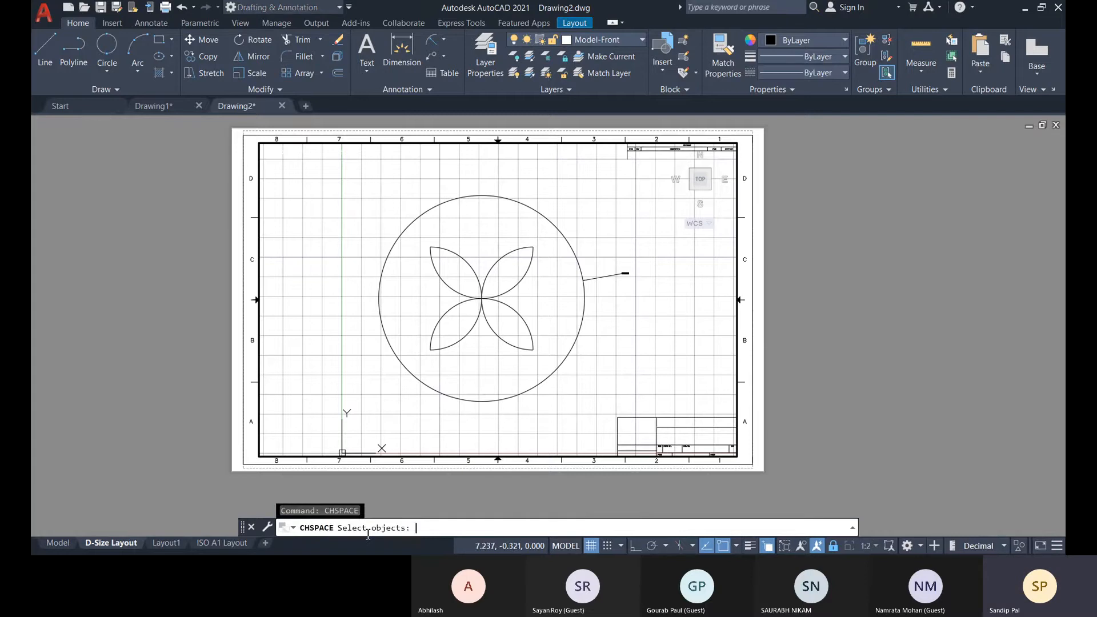
pyautogui.click(560, 362)
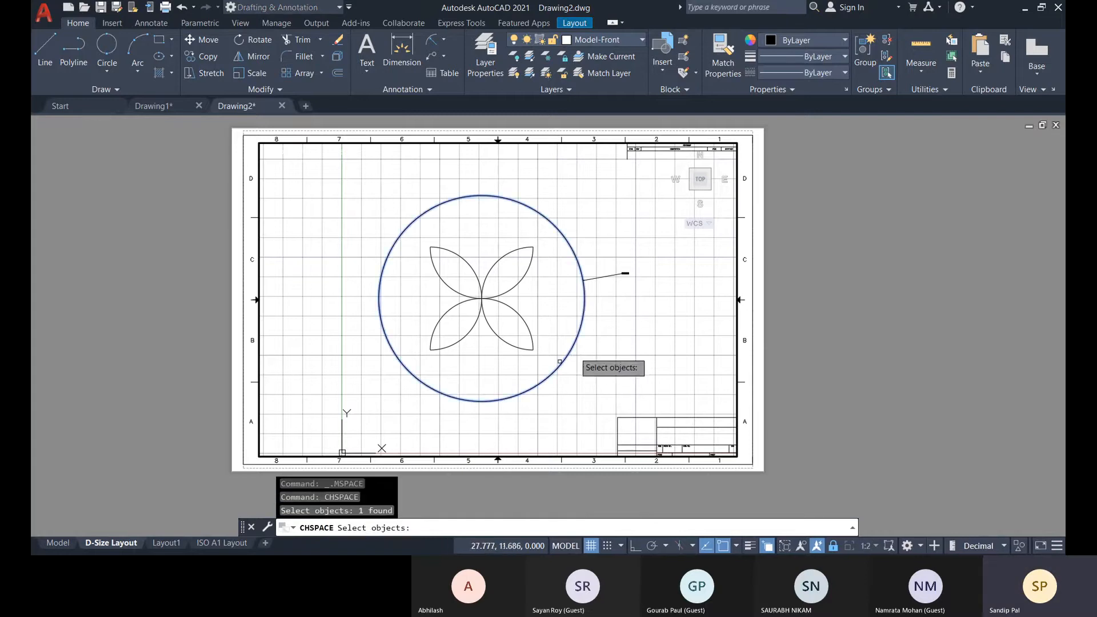
pyautogui.click(615, 274)
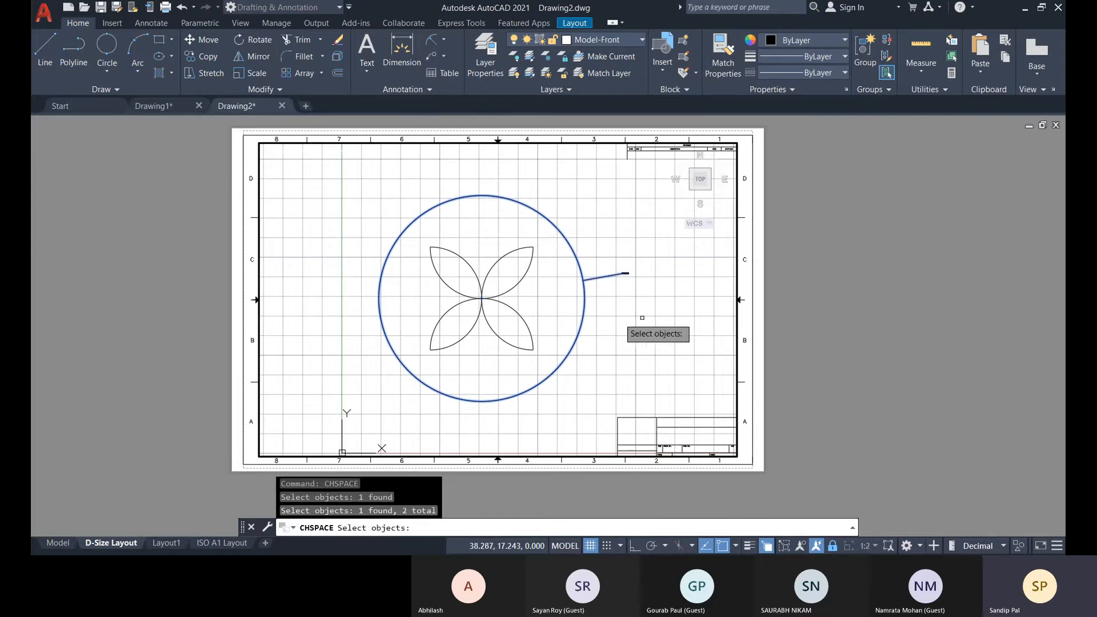
pyautogui.click(542, 357)
pyautogui.click(420, 237)
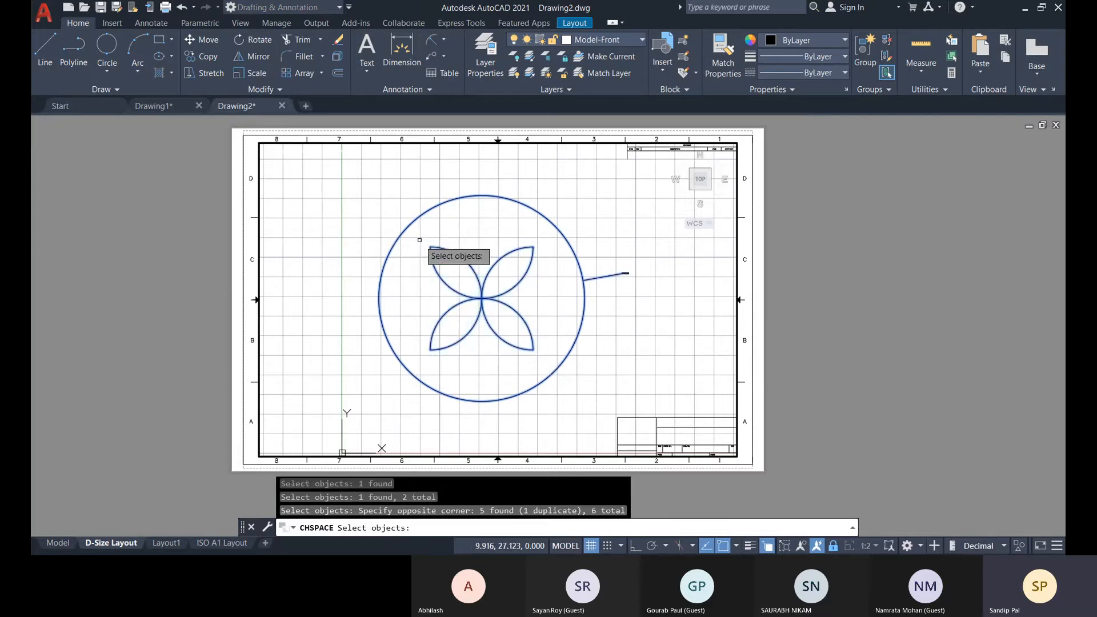
pyautogui.press('Return')
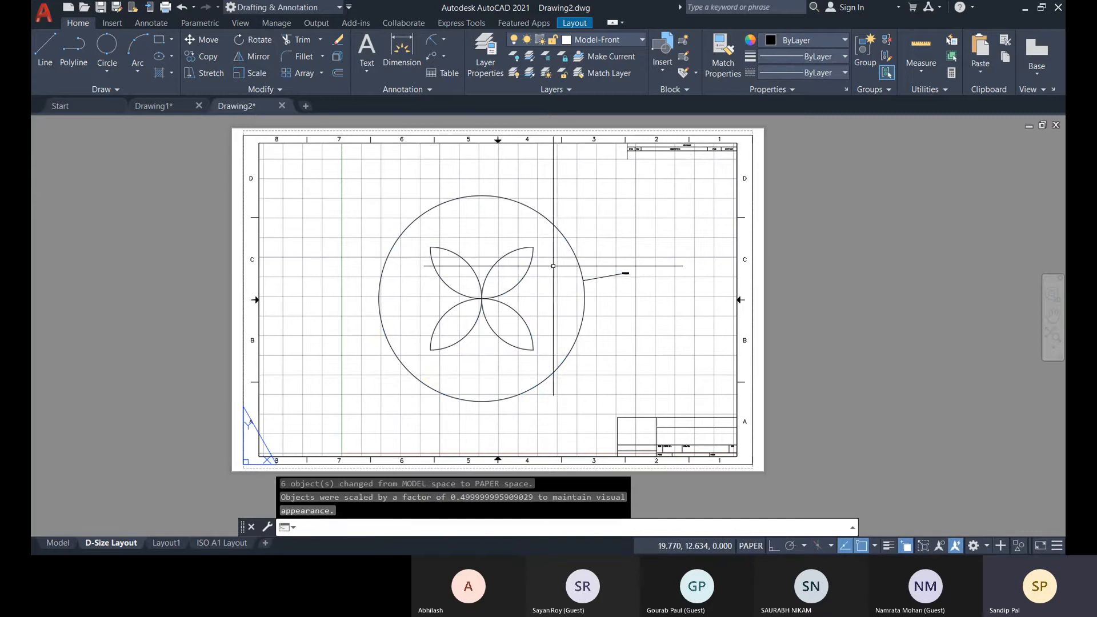
# Delete the viewport from the D-Size Layout and inspect the radius dimension now in paper space.
pyautogui.click(735, 335)
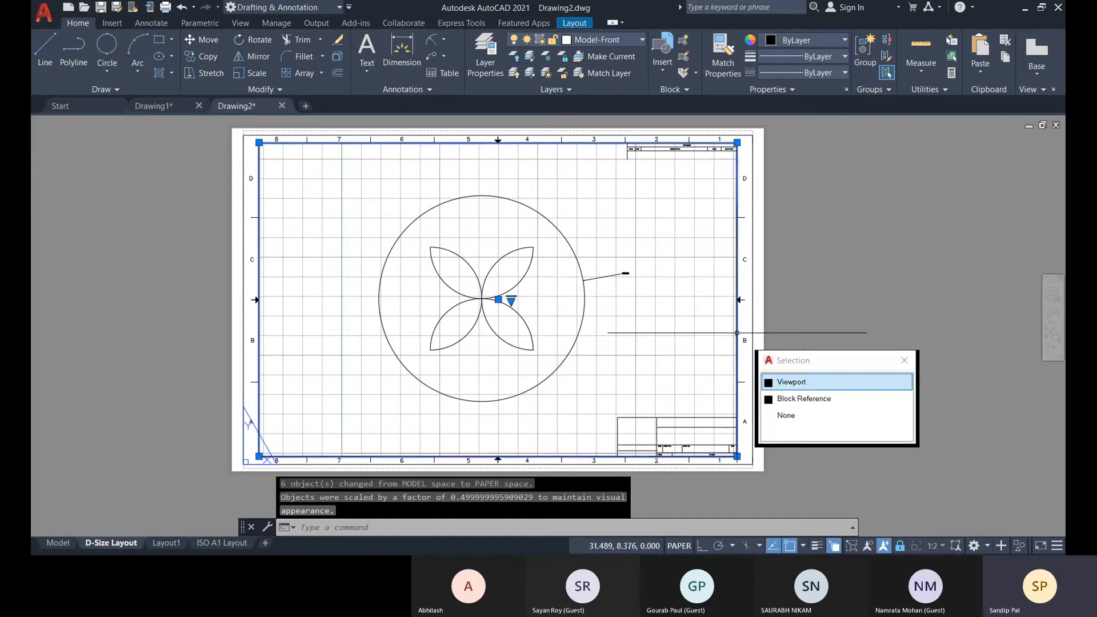
pyautogui.click(798, 386)
pyautogui.press('Delete')
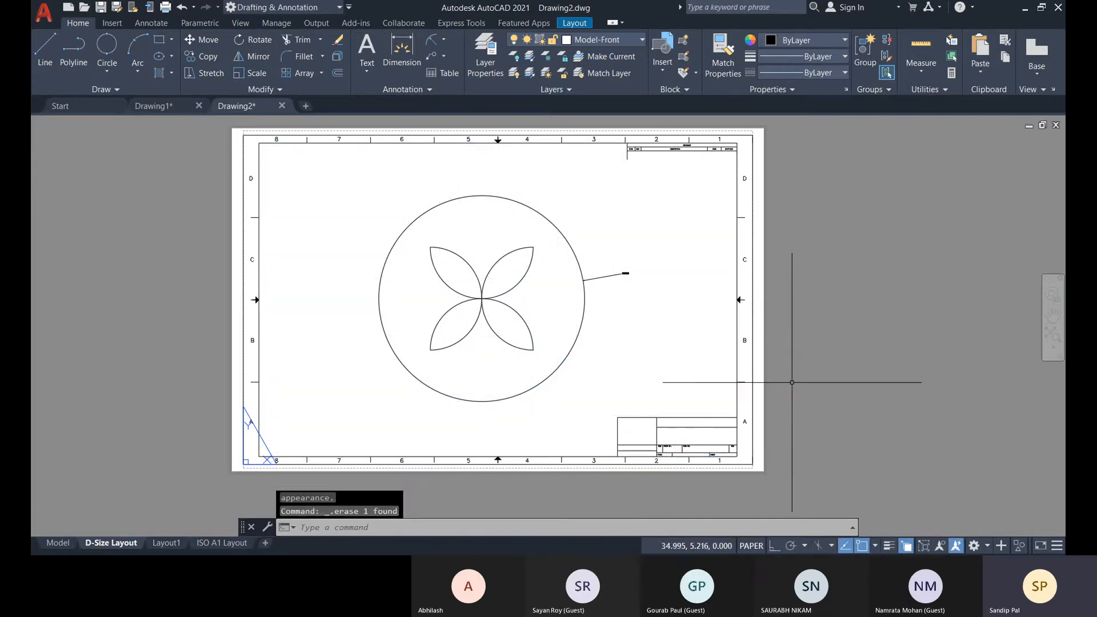
pyautogui.scroll(5, 627, 278)
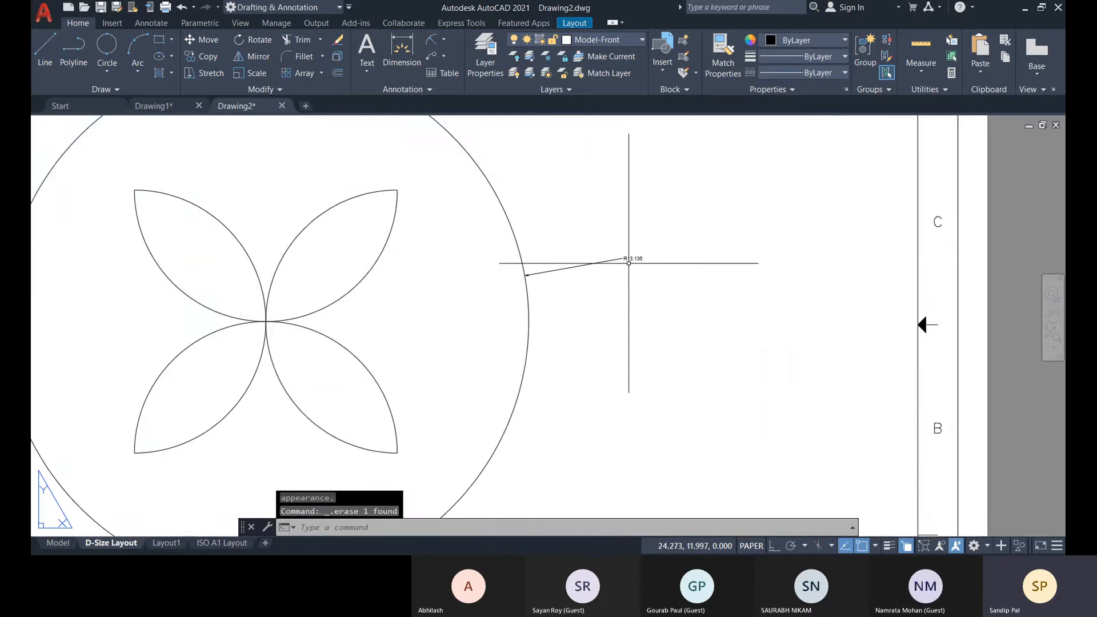
pyautogui.scroll(-3, 591, 263)
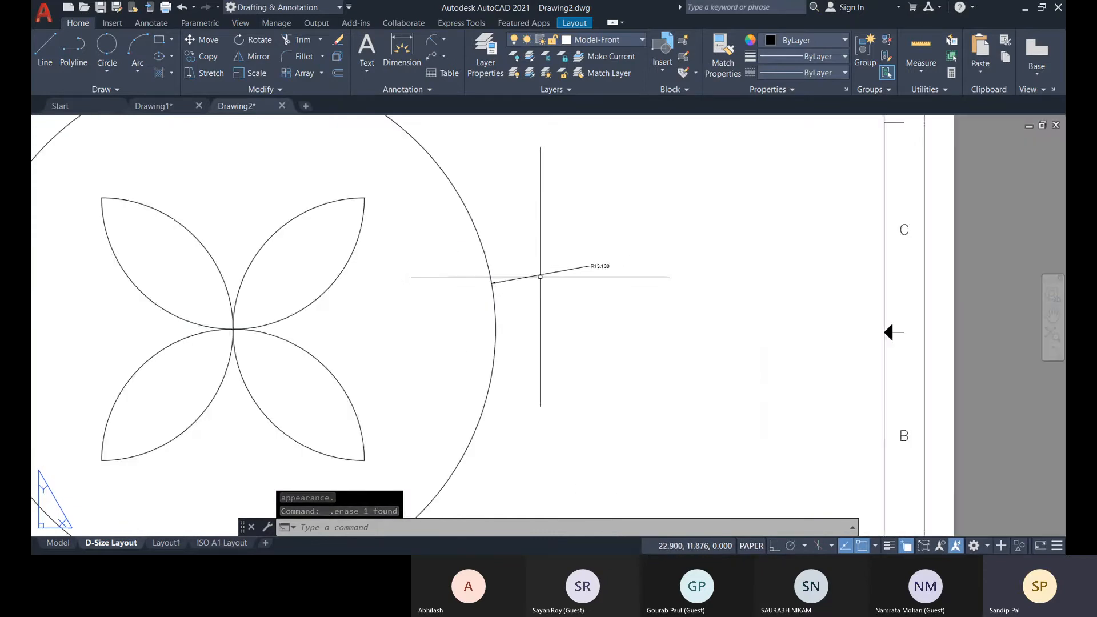
pyautogui.scroll(2, 549, 275)
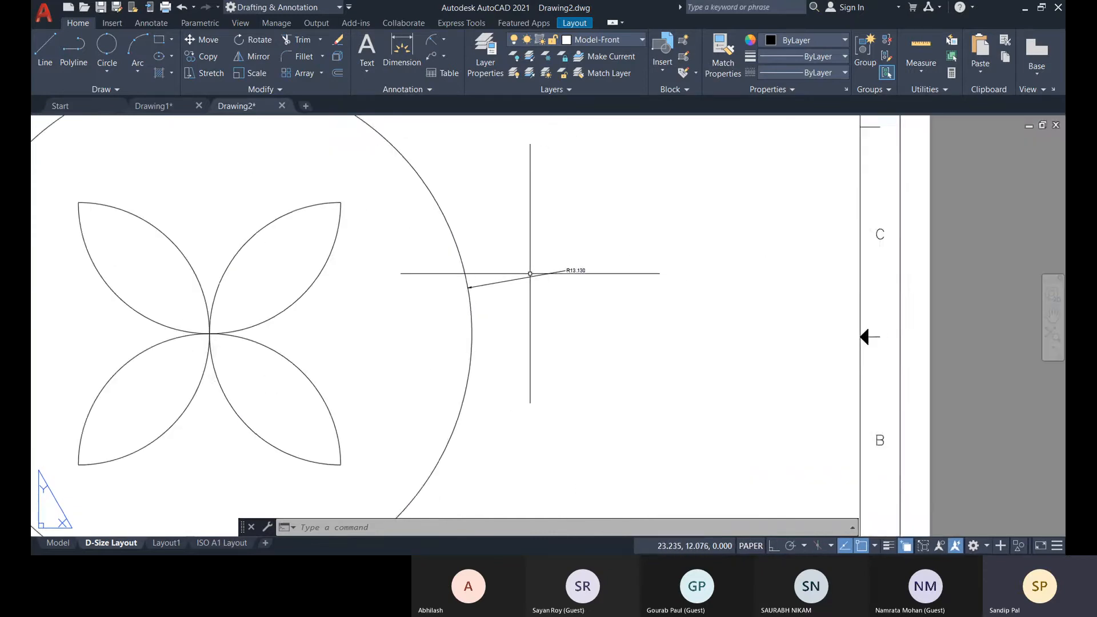
pyautogui.scroll(-5, 529, 280)
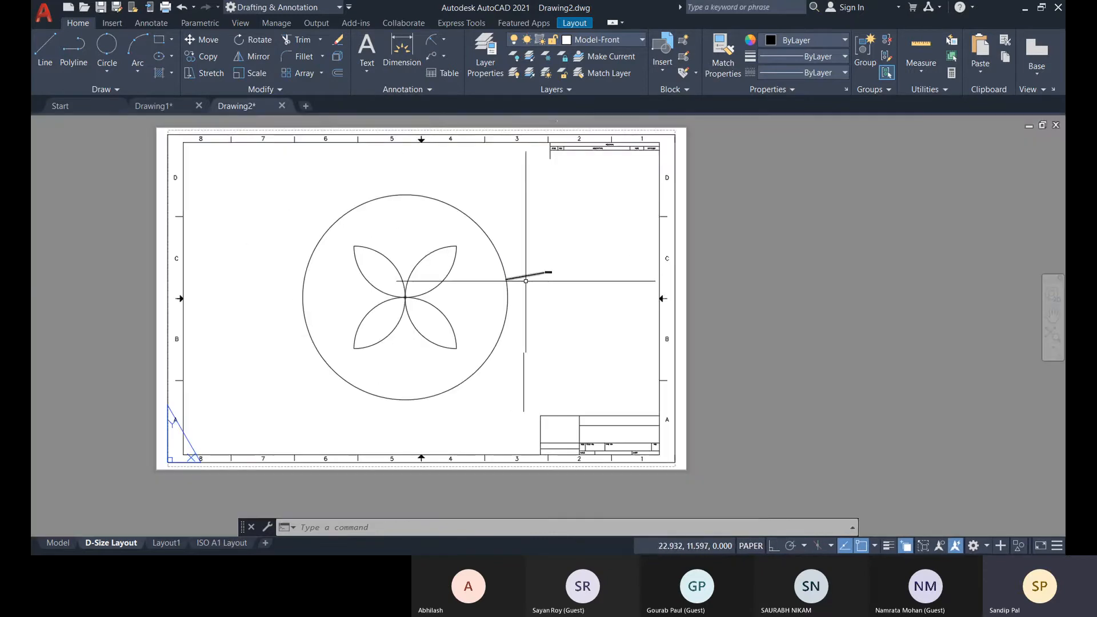
# Add a second radius dimension to the large circle in paper space, placing its text outside the circle on the left.
pyautogui.click(432, 42)
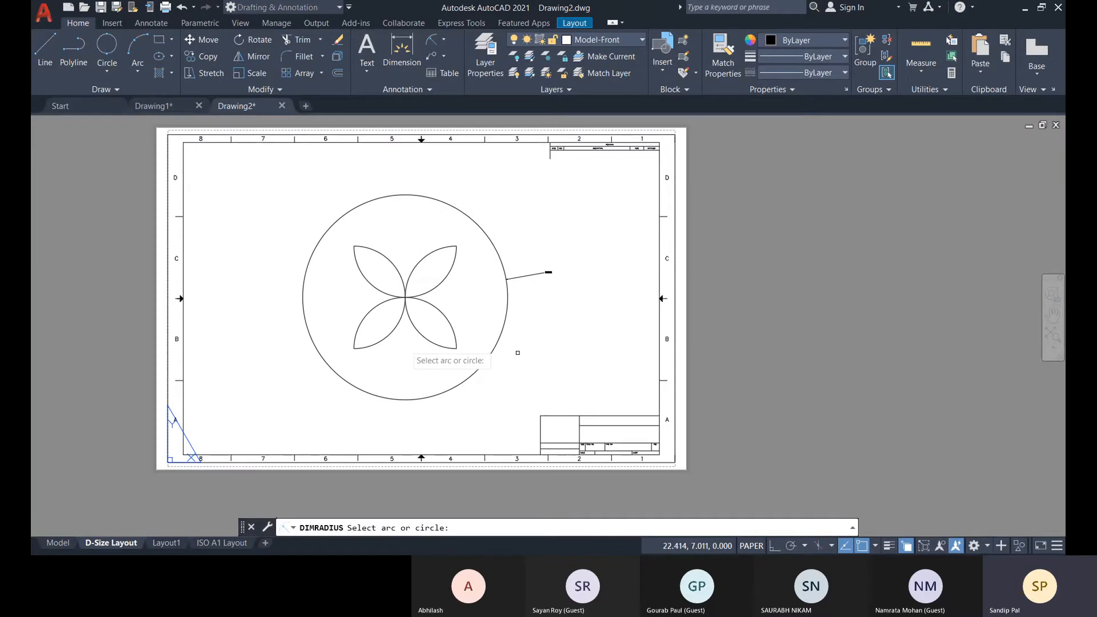
pyautogui.click(336, 219)
pyautogui.scroll(4, 296, 240)
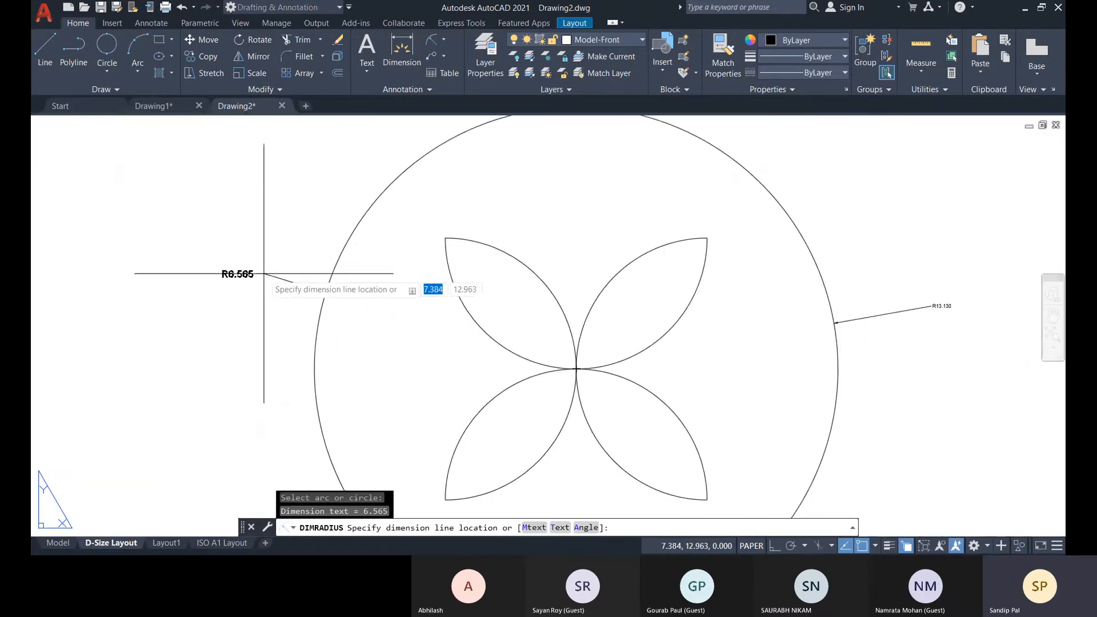
pyautogui.scroll(5, 264, 269)
pyautogui.click(201, 289)
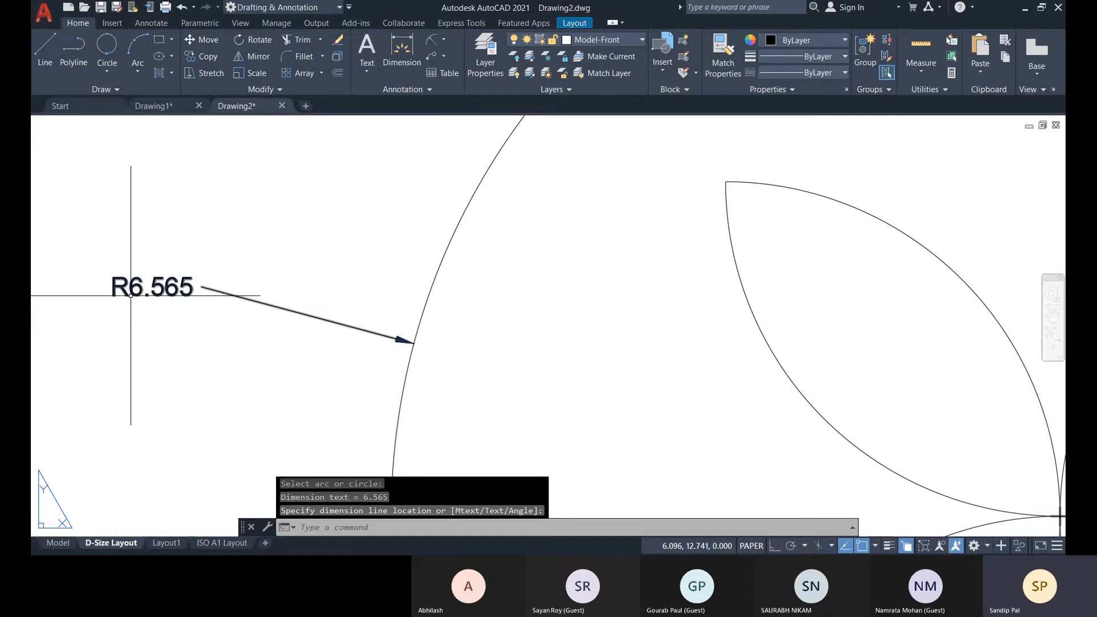
pyautogui.scroll(-1, 223, 283)
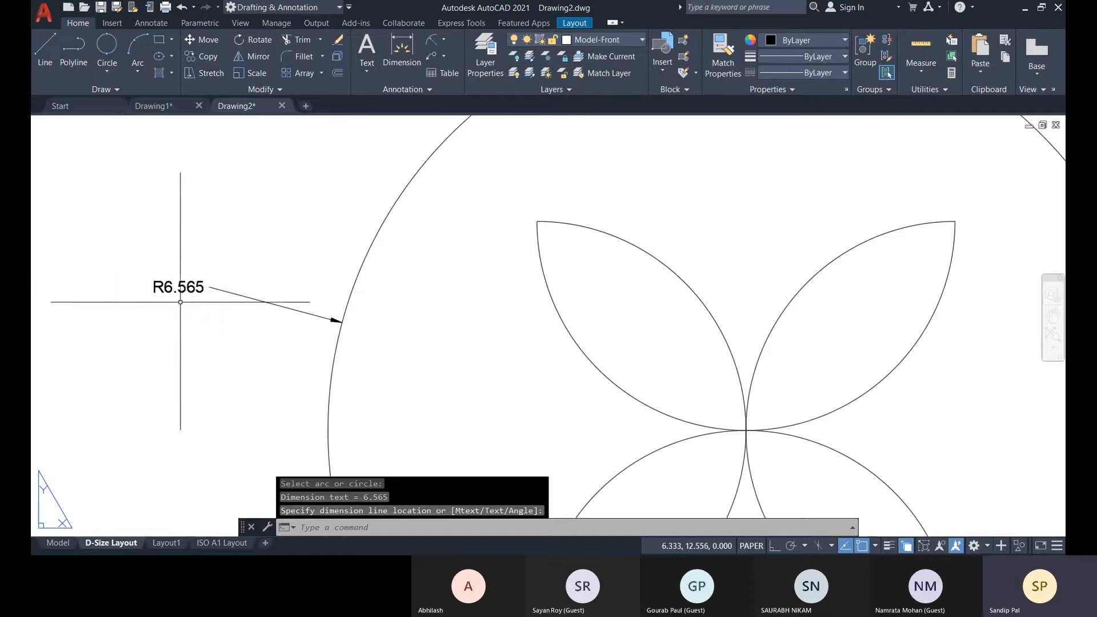
pyautogui.scroll(-3, 193, 288)
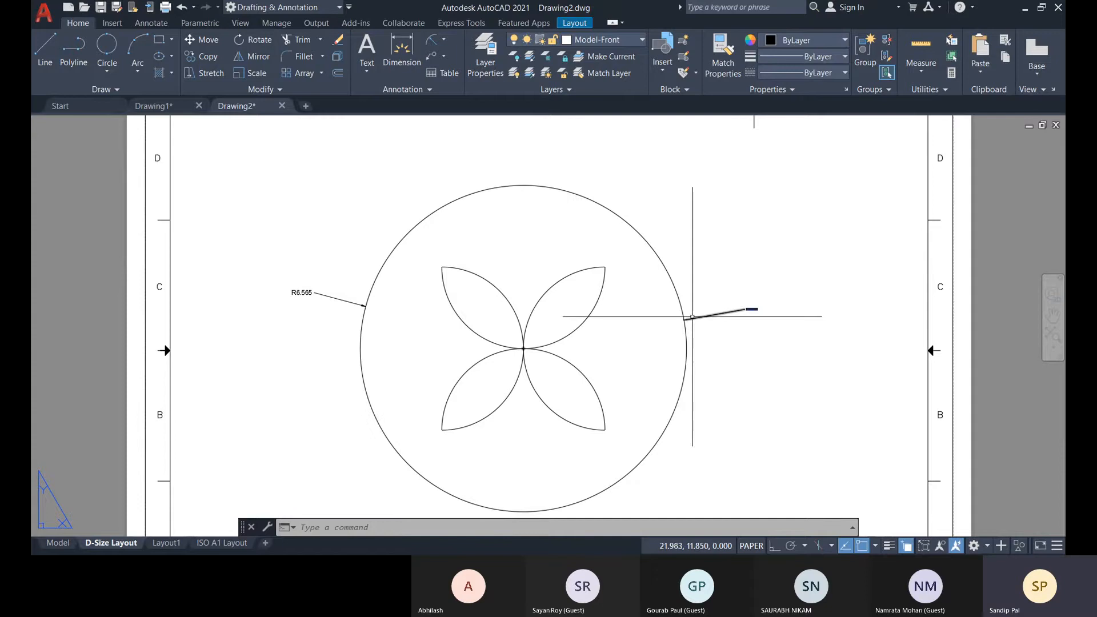
pyautogui.moveTo(378, 319); pyautogui.dragTo(382, 312, button='middle')
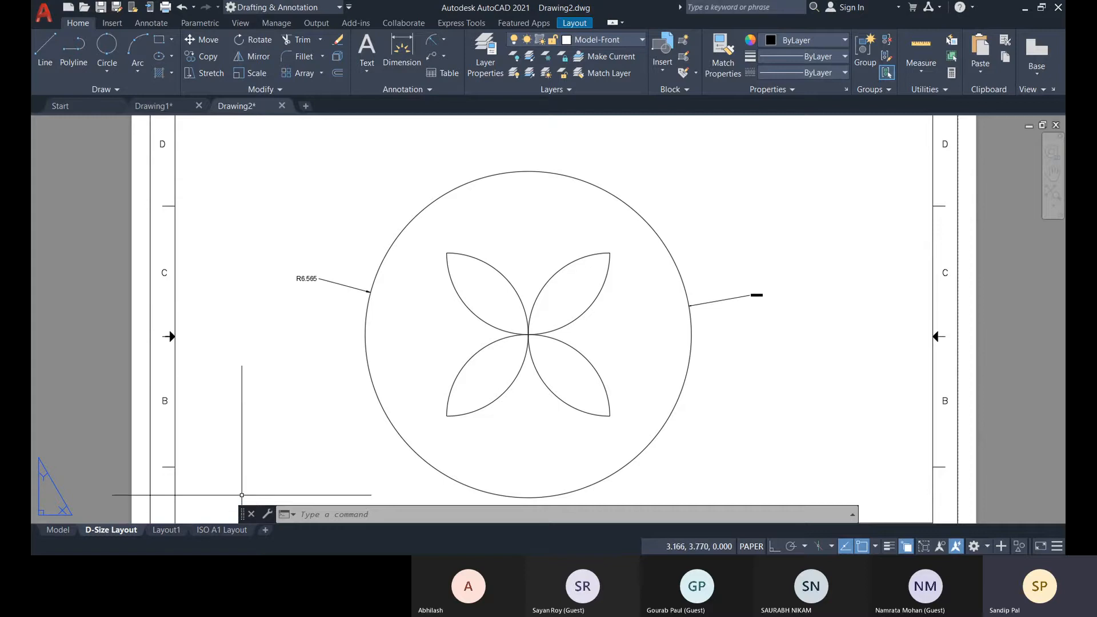
# Erase the left radius dimension, then erase the right radius dimension together with the large circle.
pyautogui.scroll(-3, 309, 361)
pyautogui.click(331, 326)
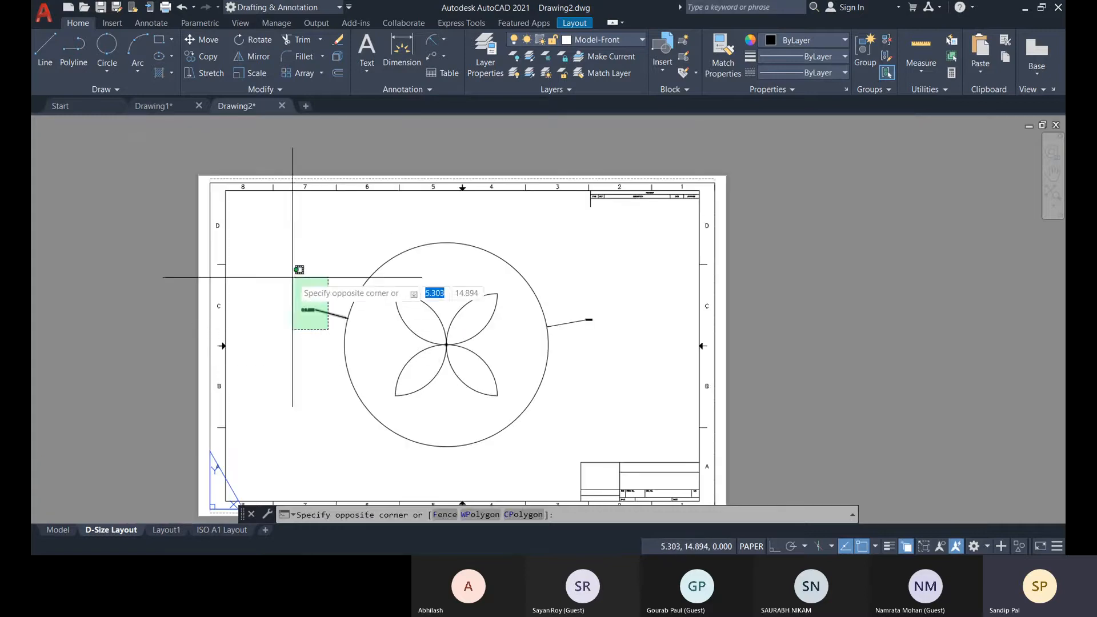
pyautogui.click(283, 293)
pyautogui.press('Delete')
pyautogui.click(600, 342)
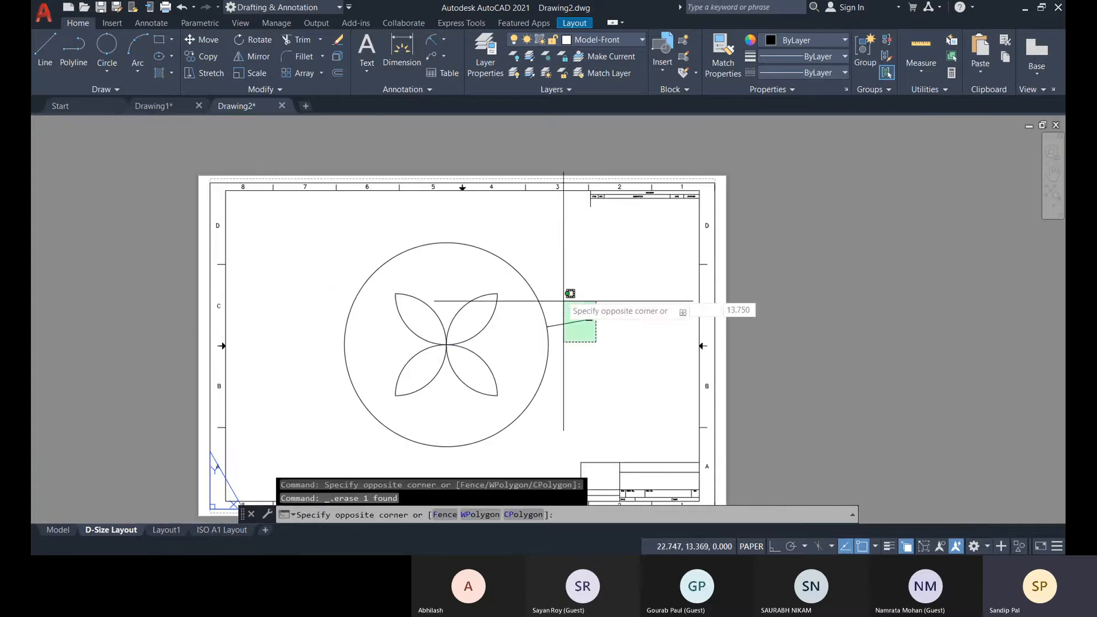
pyautogui.click(544, 305)
pyautogui.press('Delete')
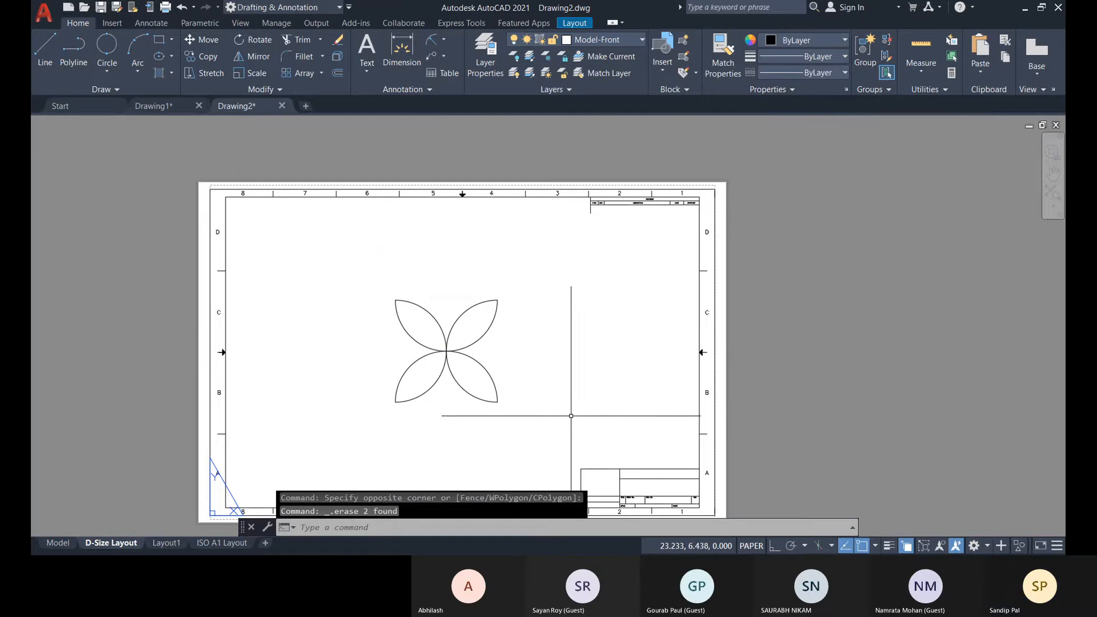
pyautogui.moveTo(728, 436); pyautogui.dragTo(723, 386, button='middle')
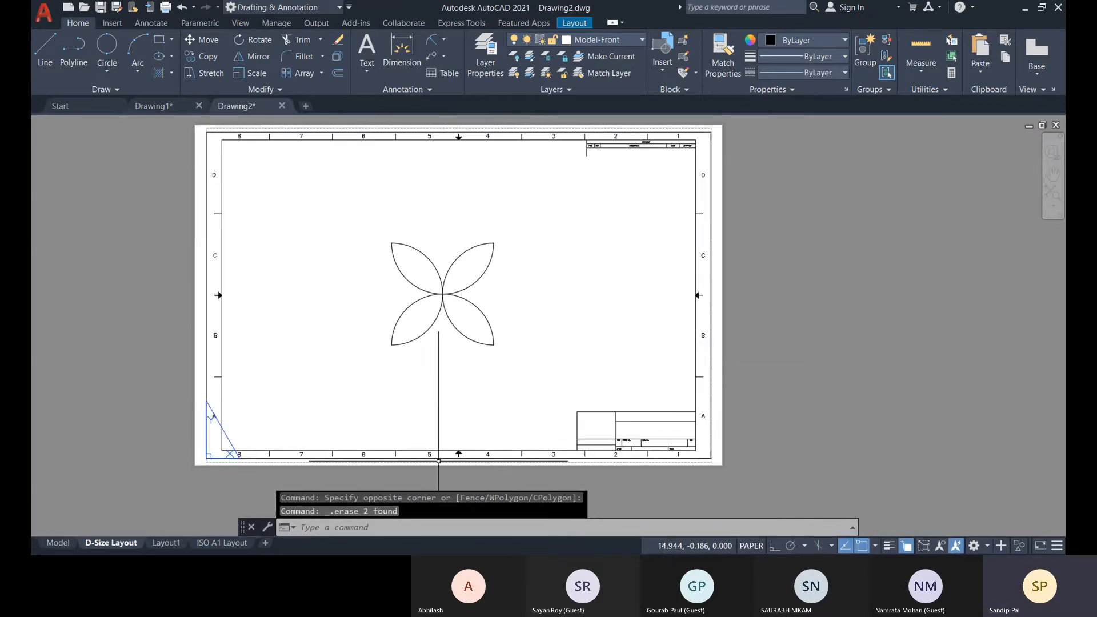
# Undo the erased circle and dimensions, the added paper-space radius dimension and the viewport deletion.
pyautogui.hotkey('ctrl', 'z')
pyautogui.hotkey('ctrl', 'z')
pyautogui.hotkey('ctrl', 'z')
pyautogui.hotkey('ctrl', 'z')
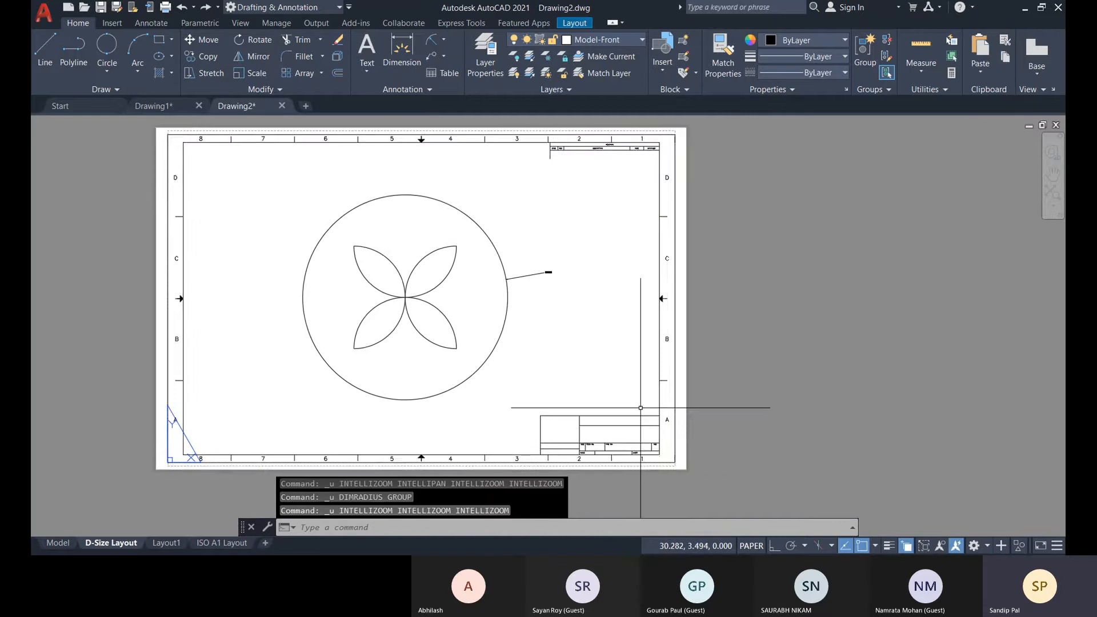
pyautogui.hotkey('ctrl', 'z')
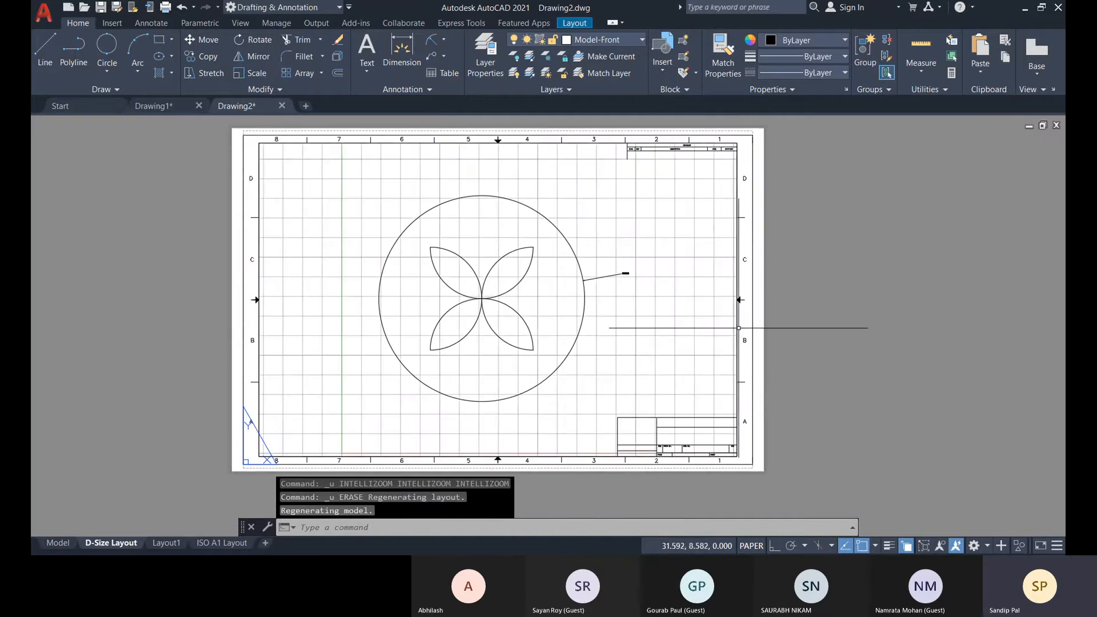
# Select the viewport rather than the block reference and change its scale to 1:5.
pyautogui.click(737, 314)
pyautogui.click(793, 370)
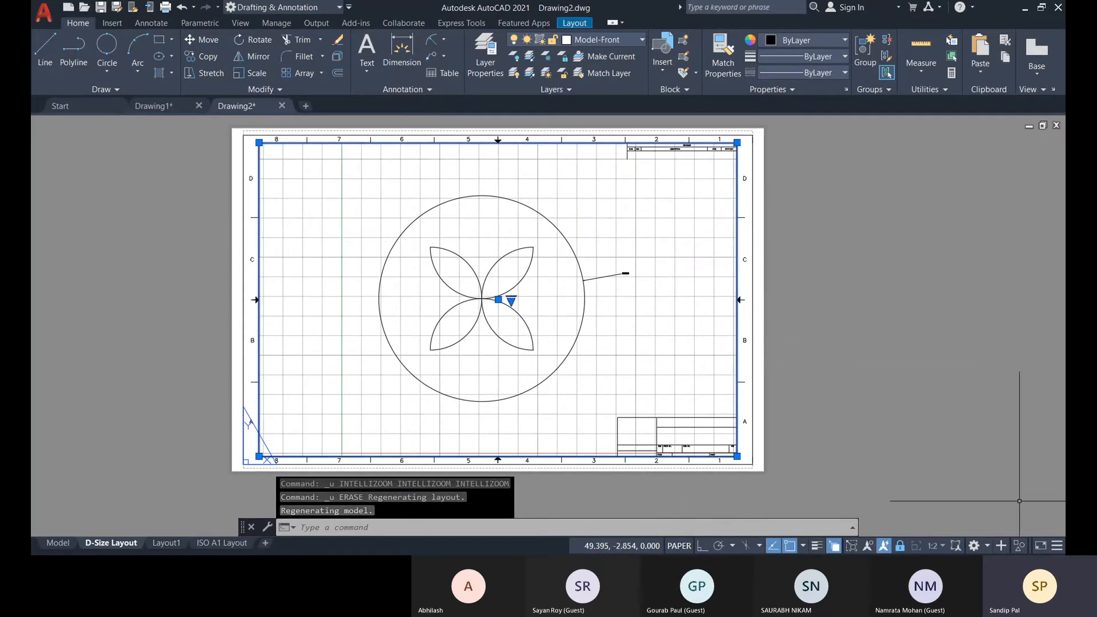
pyautogui.moveTo(821, 322); pyautogui.dragTo(810, 309, button='middle')
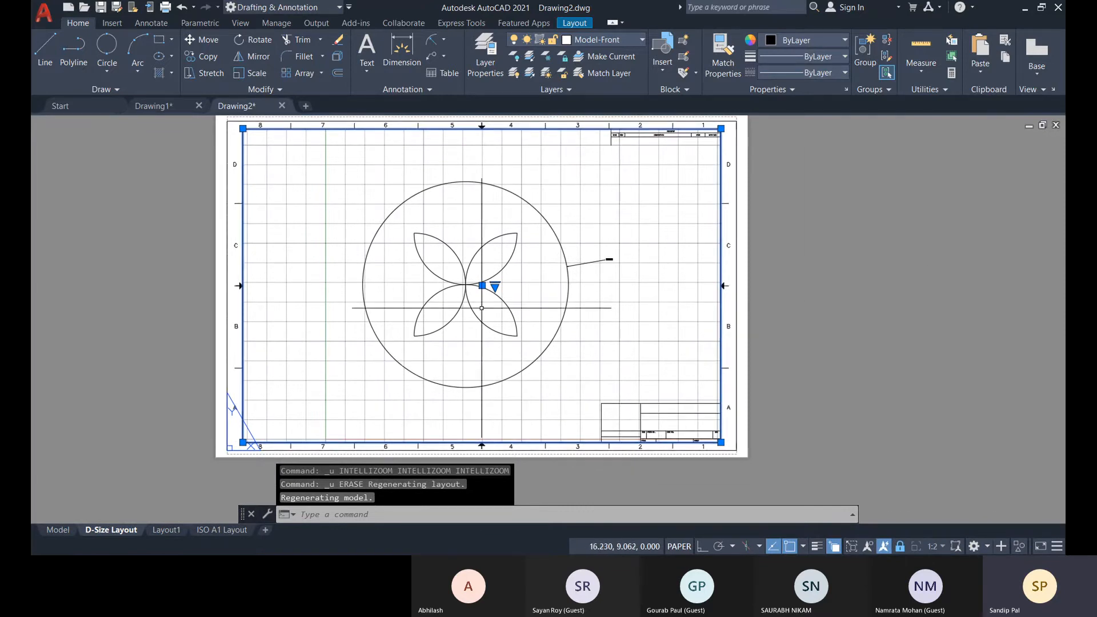
pyautogui.click(495, 285)
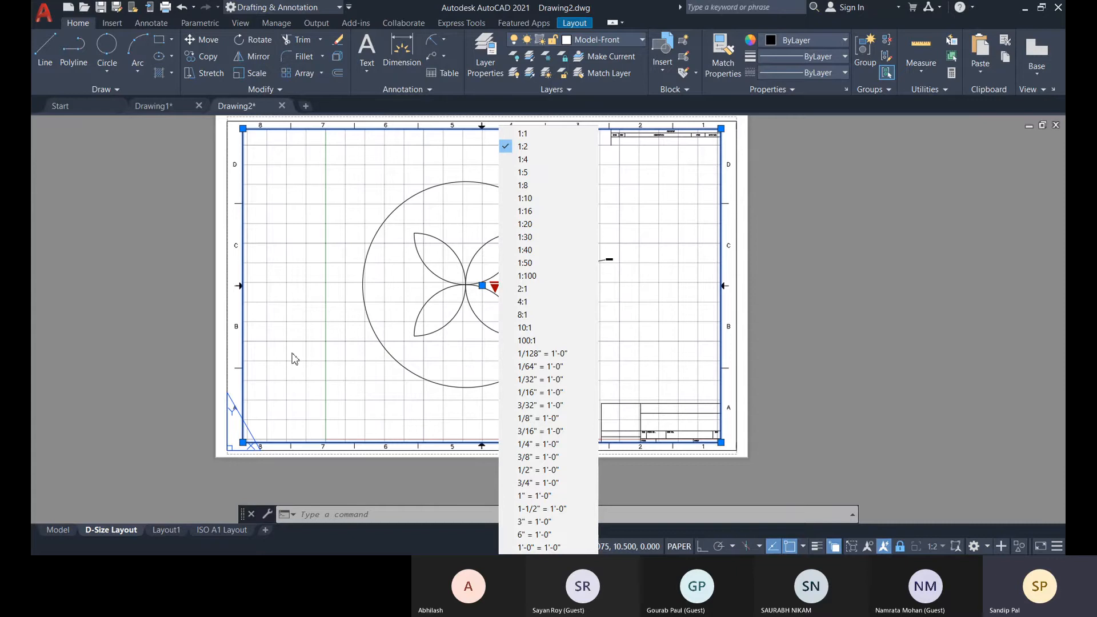
pyautogui.click(539, 173)
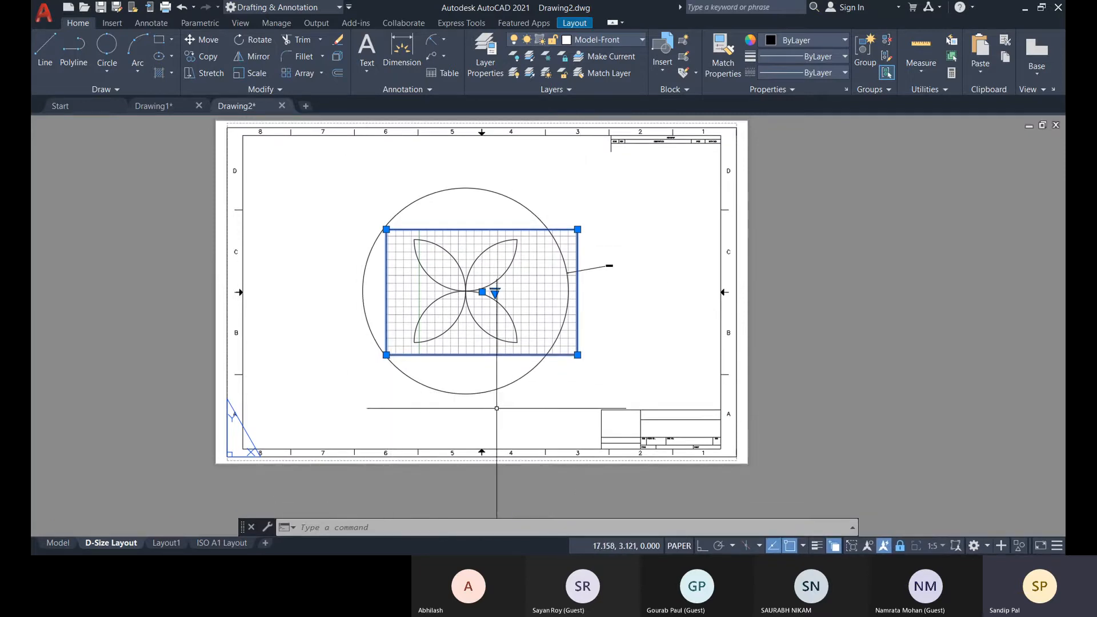
# Undo the viewport's 1:5 scale change.
pyautogui.hotkey('ctrl', 'z')
pyautogui.hotkey('ctrl', 'z')
pyautogui.hotkey('ctrl', 'z')
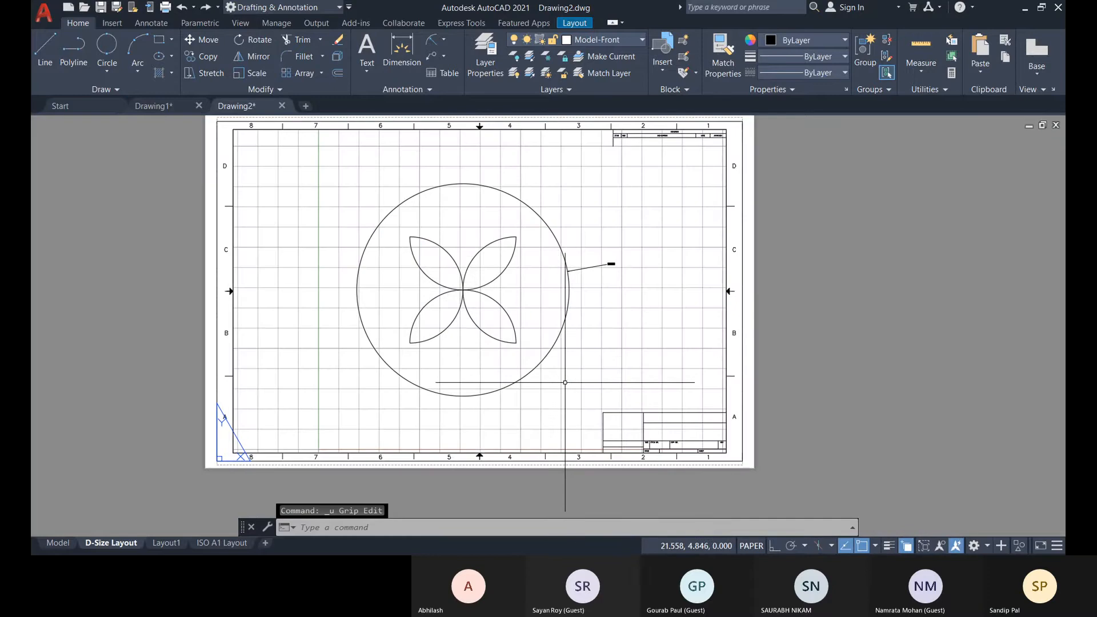
# Undo the earlier space switches, viewport state change and view pans, and return to paper space.
pyautogui.hotkey('ctrl', 'z')
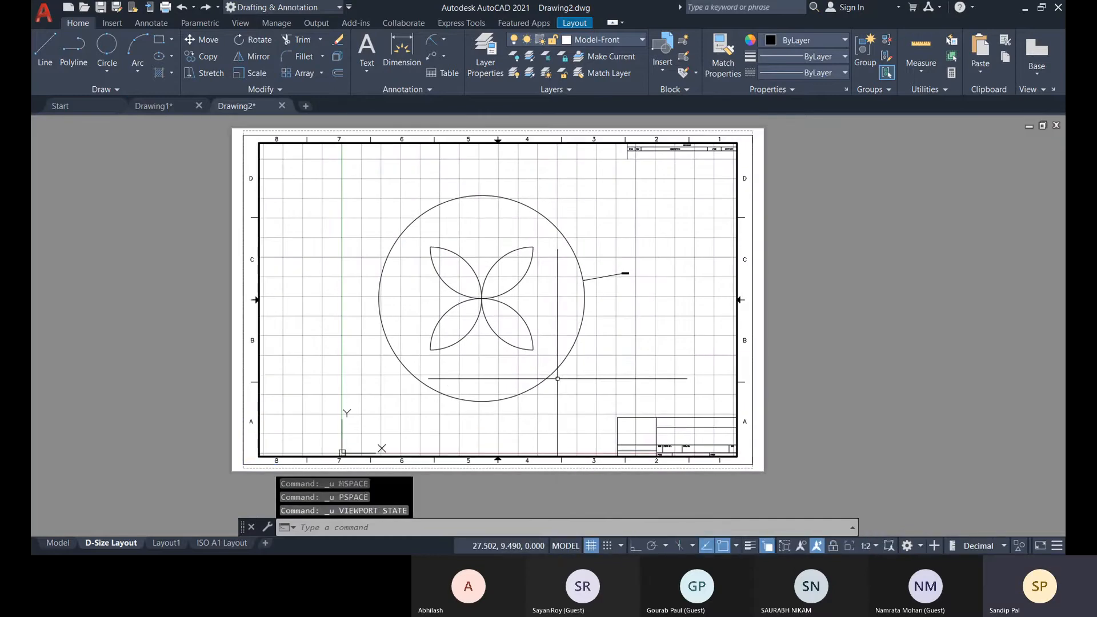
pyautogui.hotkey('ctrl', 'z')
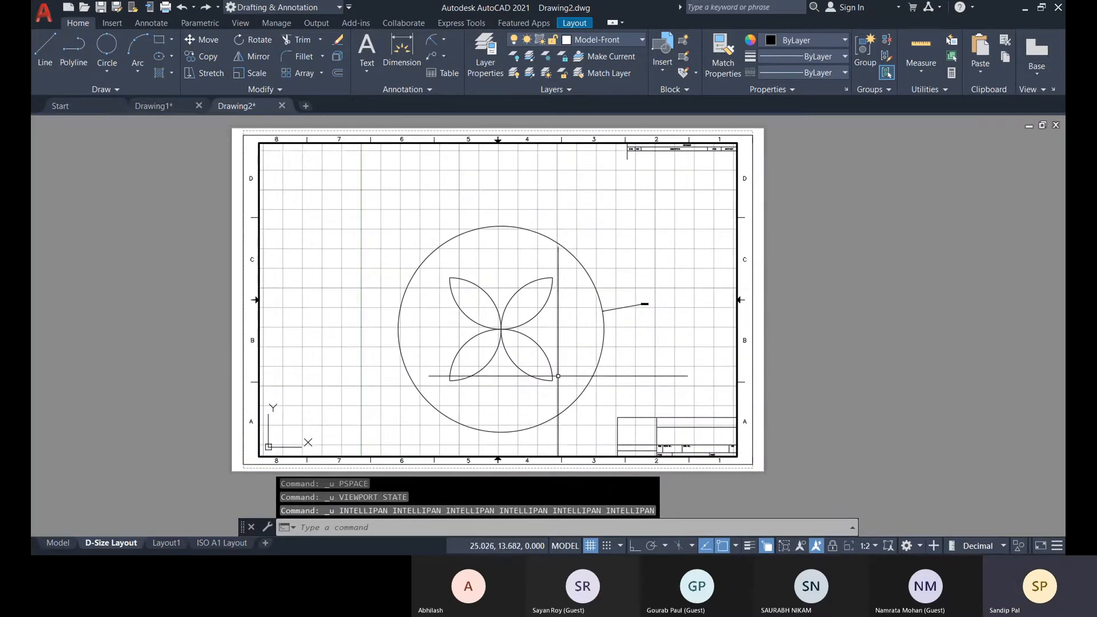
pyautogui.click(740, 249)
pyautogui.doubleClick(814, 234)
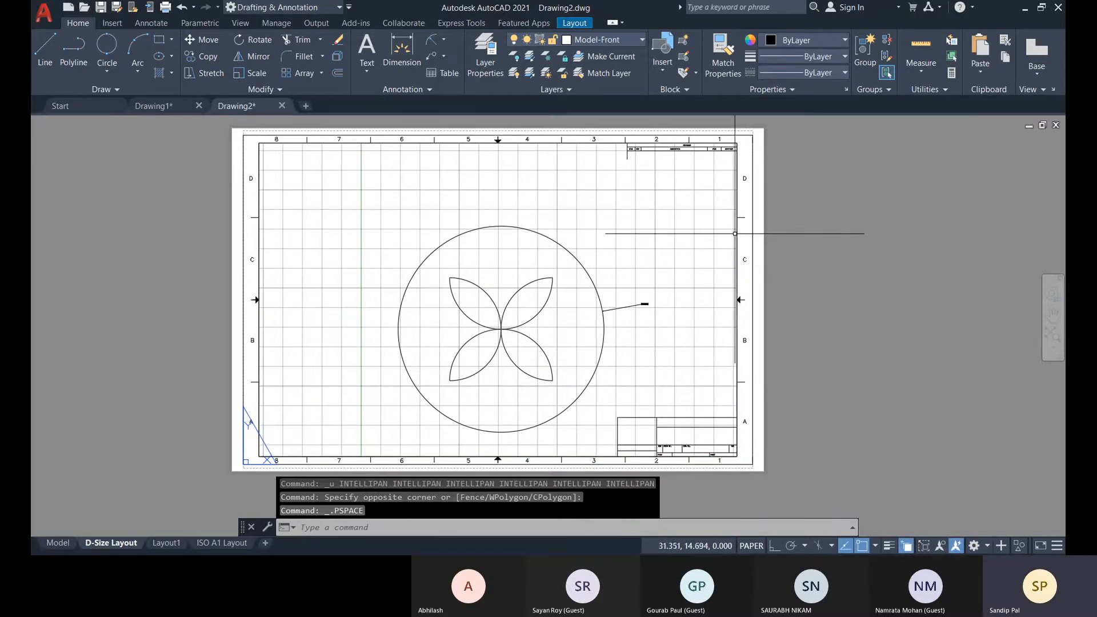
# Erase the layout viewport, undo the erasure, and activate model space inside the viewport.
pyautogui.click(743, 233)
pyautogui.press('Return')
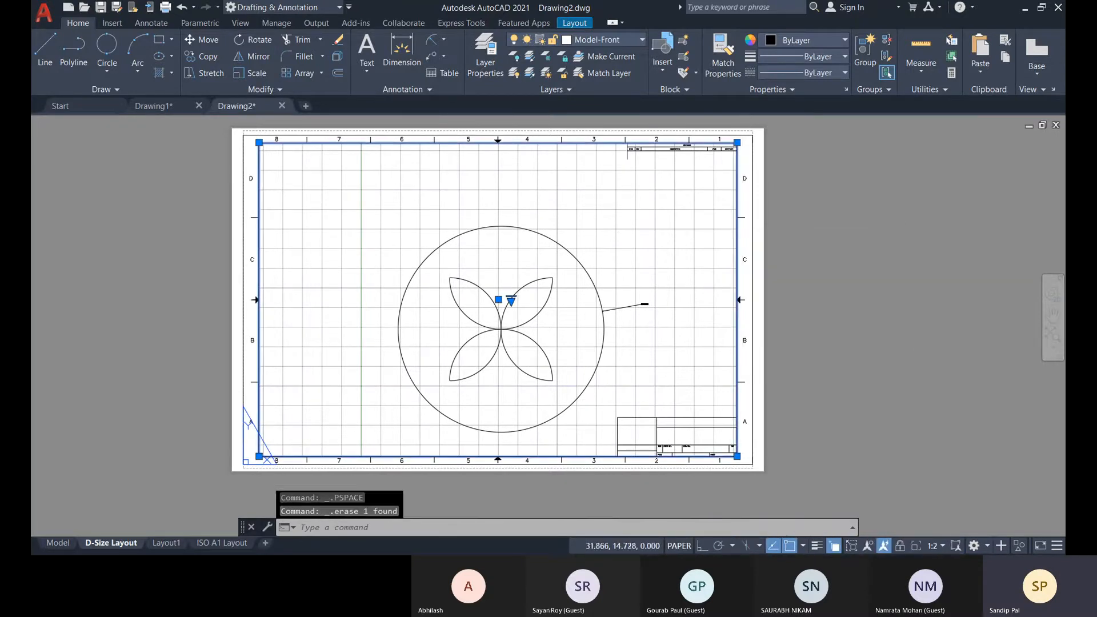
pyautogui.press('Delete')
pyautogui.hotkey('ctrl', 'z')
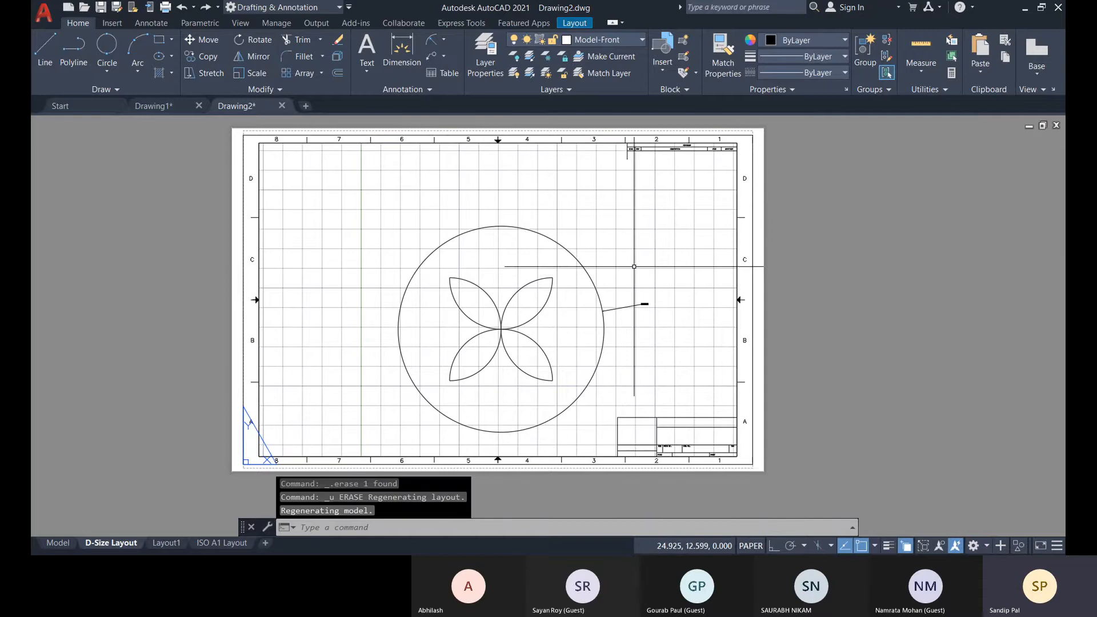
pyautogui.doubleClick(692, 273)
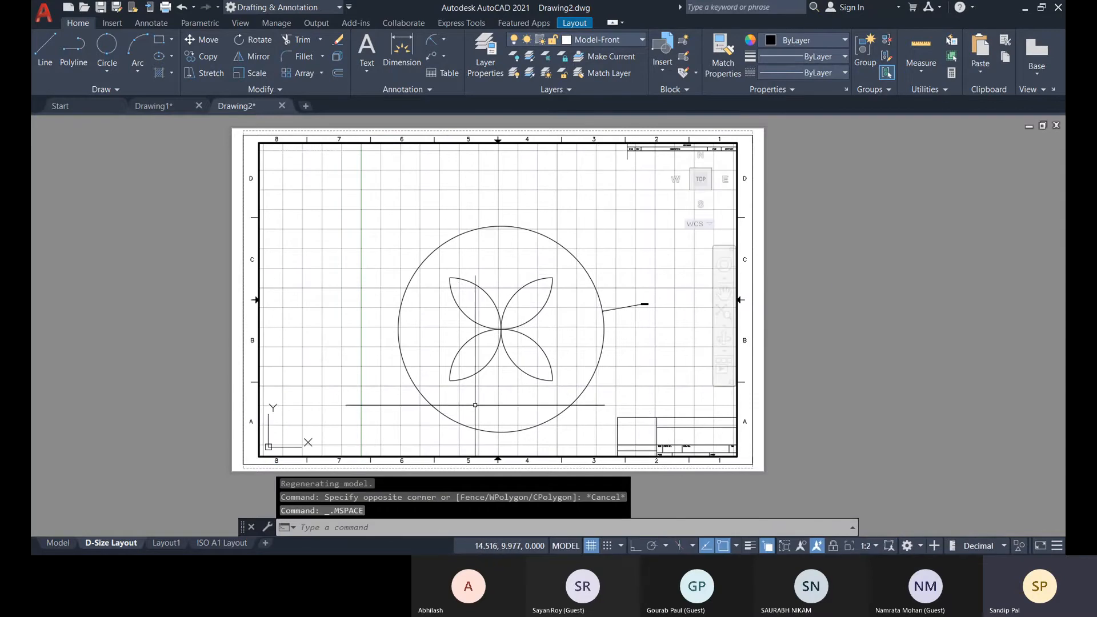
pyautogui.press('Escape')
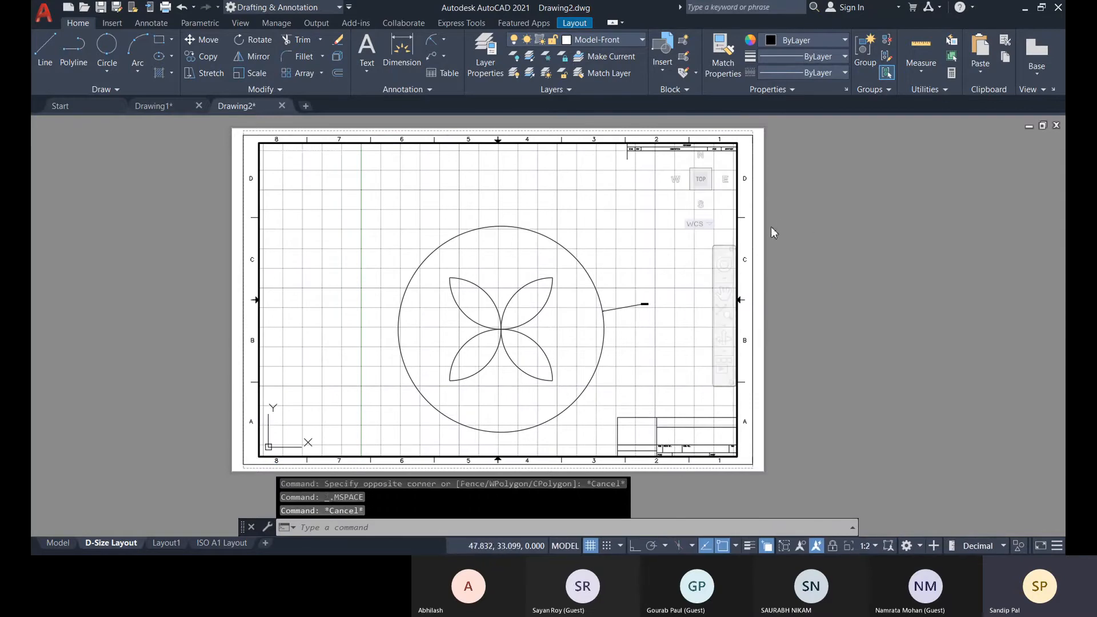
# Return to paper space, select the viewport rather than the block reference, and set its scale to 1:5.
pyautogui.doubleClick(789, 188)
pyautogui.click(753, 203)
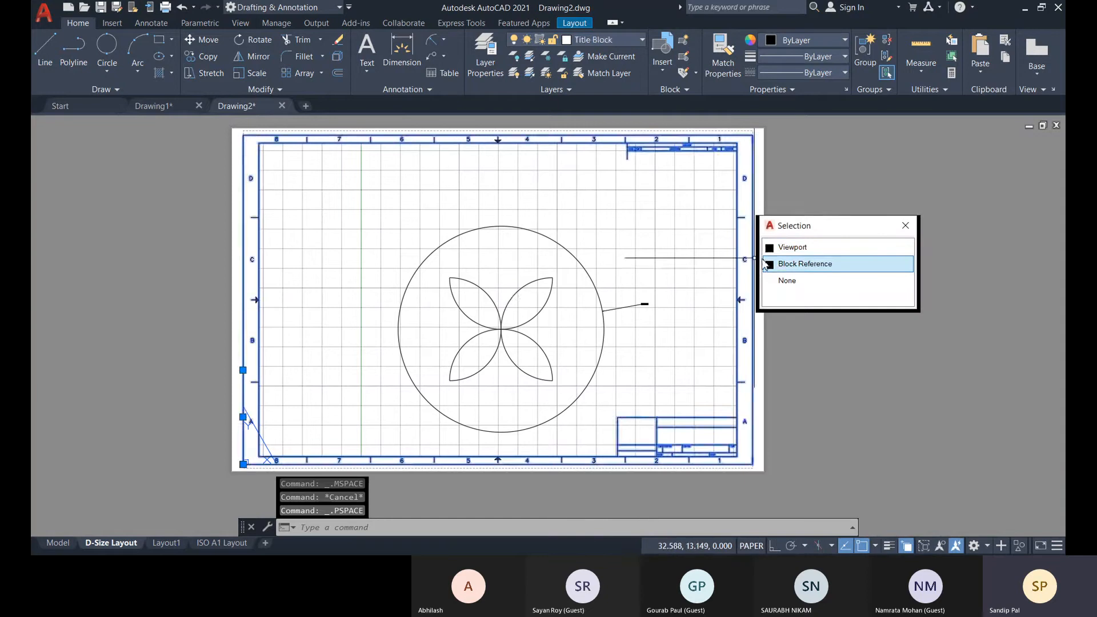
pyautogui.click(812, 249)
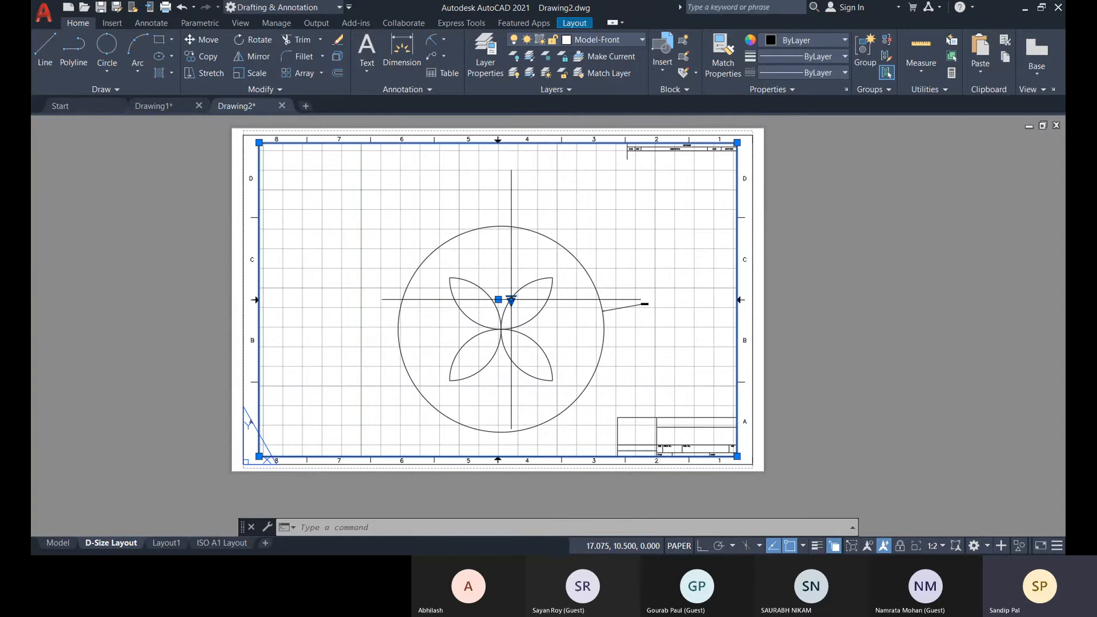
pyautogui.click(510, 299)
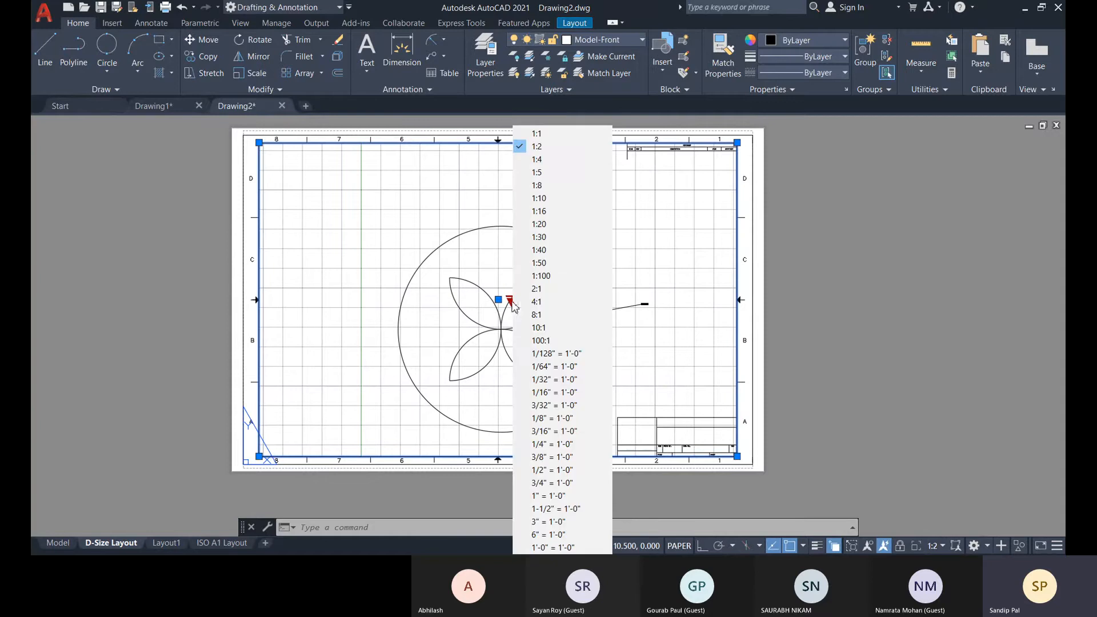
pyautogui.click(544, 170)
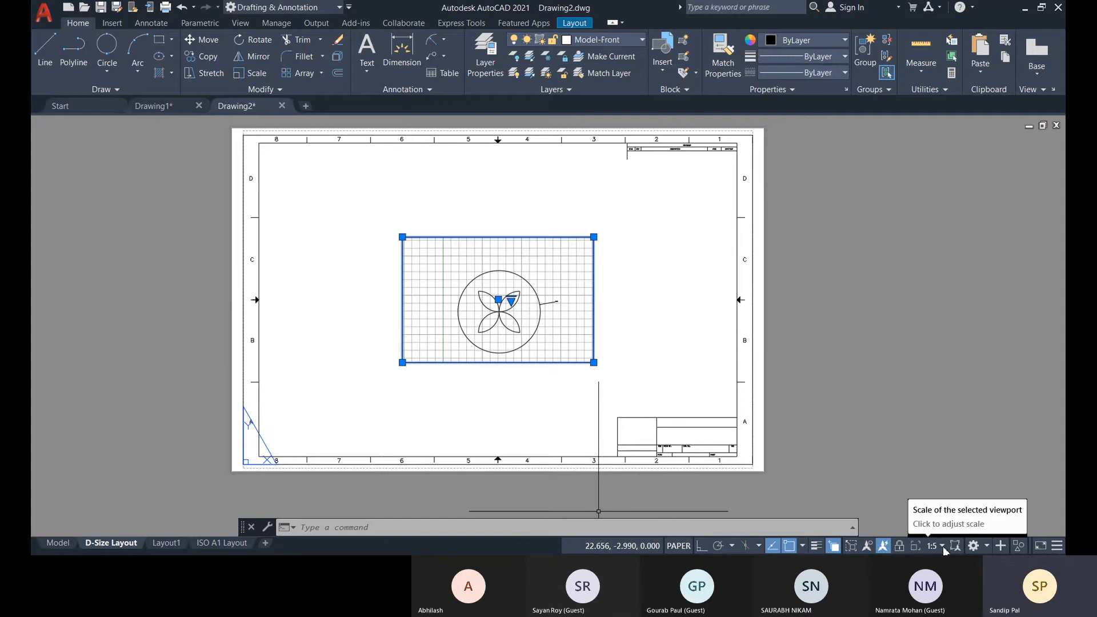
# Lock the selected viewport and set its scale to 1:2, leaving it deselected.
pyautogui.click(899, 546)
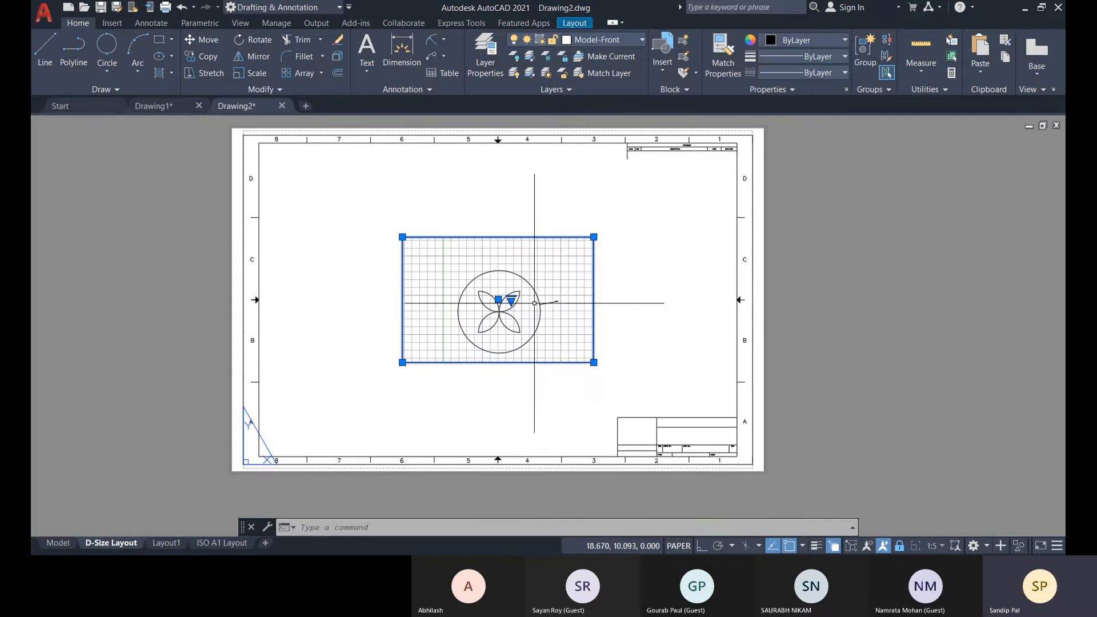
pyautogui.click(512, 301)
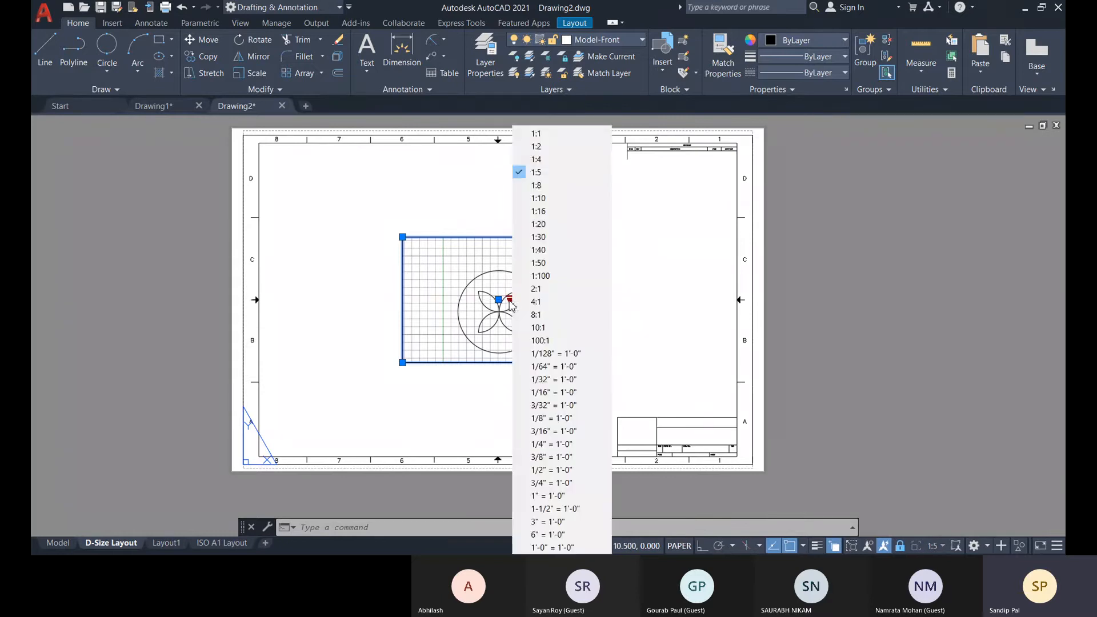
pyautogui.click(536, 146)
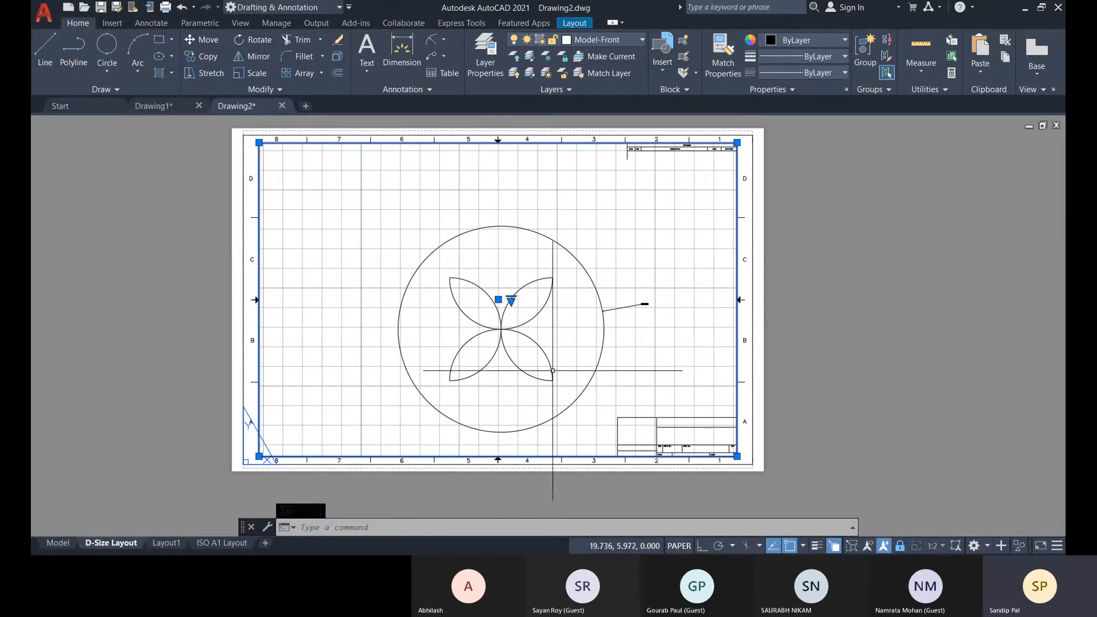
pyautogui.press('Escape')
# Examine the title block fields on the D-Size Layout sheet.
pyautogui.moveTo(347, 497); pyautogui.dragTo(358, 480, button='middle')
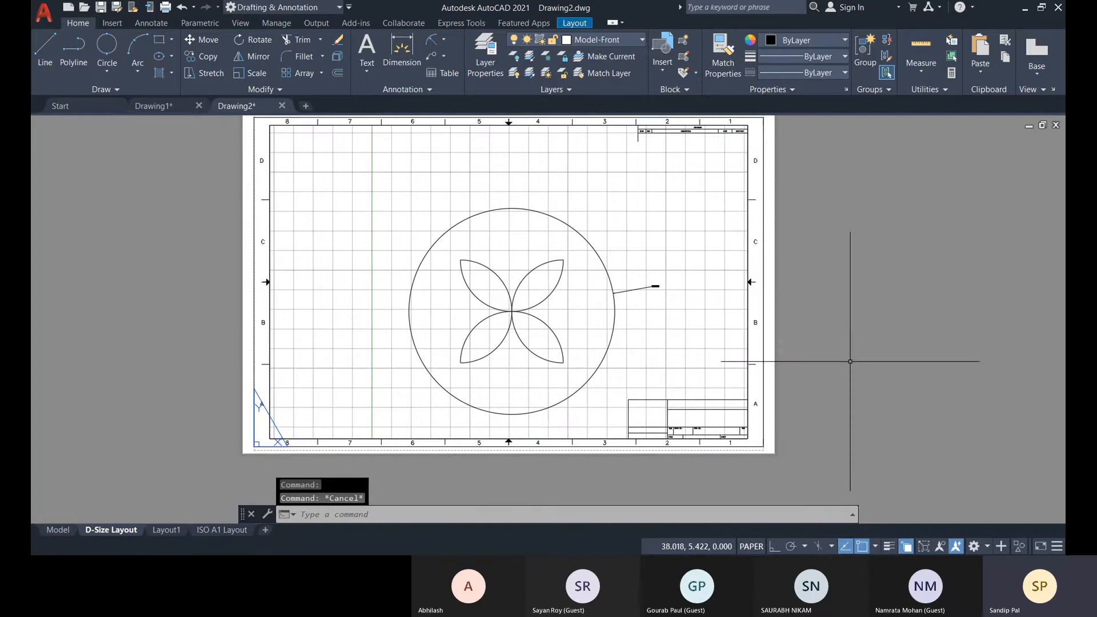
pyautogui.moveTo(766, 275); pyautogui.dragTo(753, 296, button='middle')
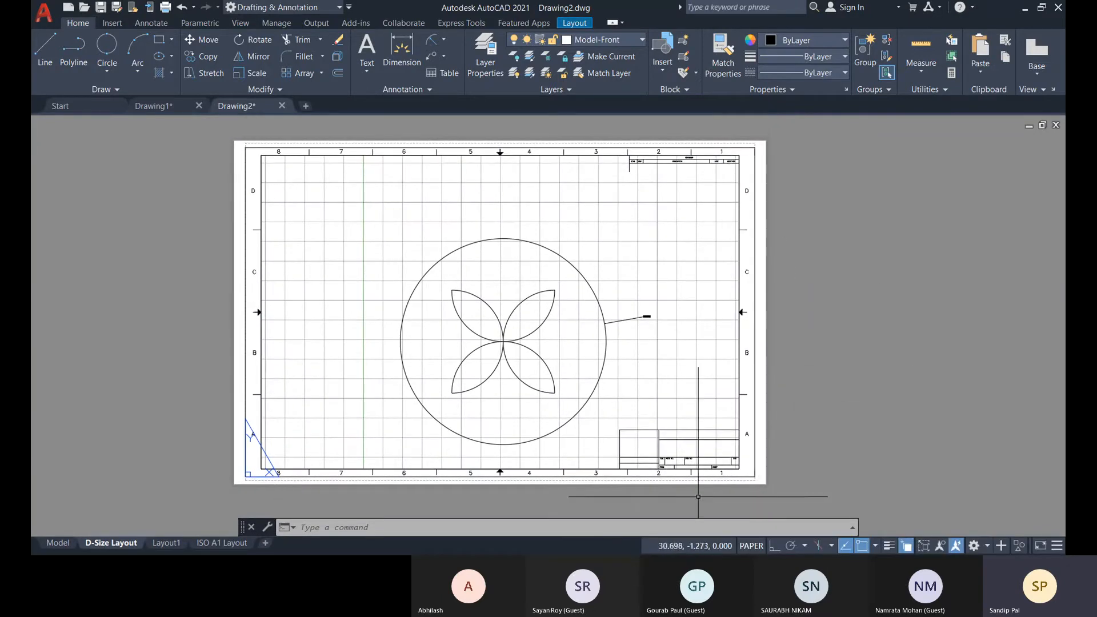
pyautogui.scroll(6, 698, 497)
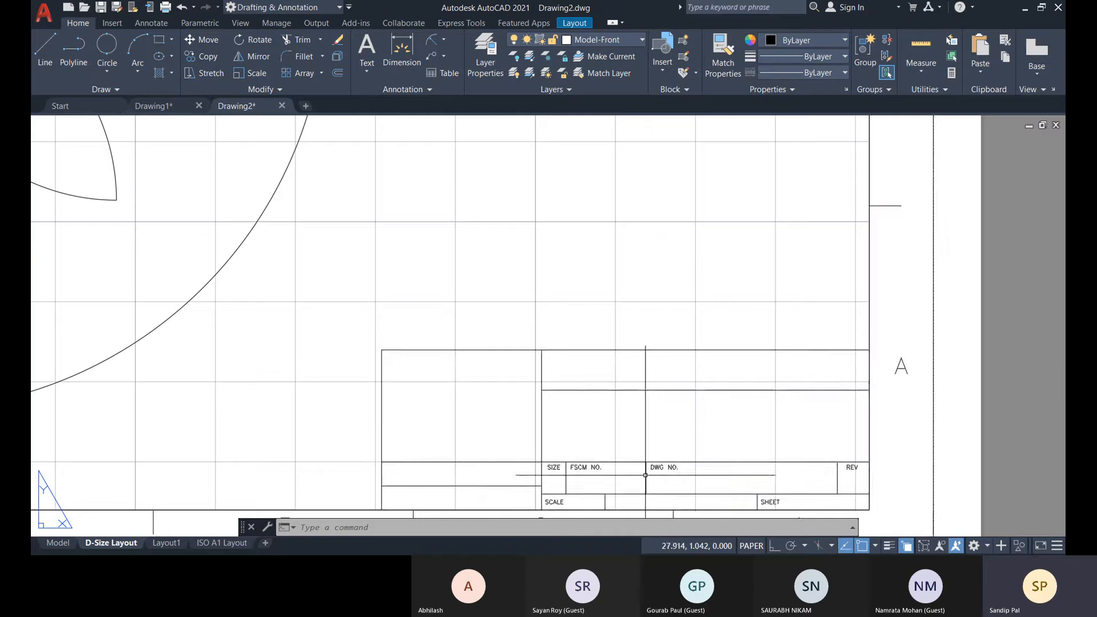
pyautogui.moveTo(480, 473); pyautogui.dragTo(481, 433, button='middle')
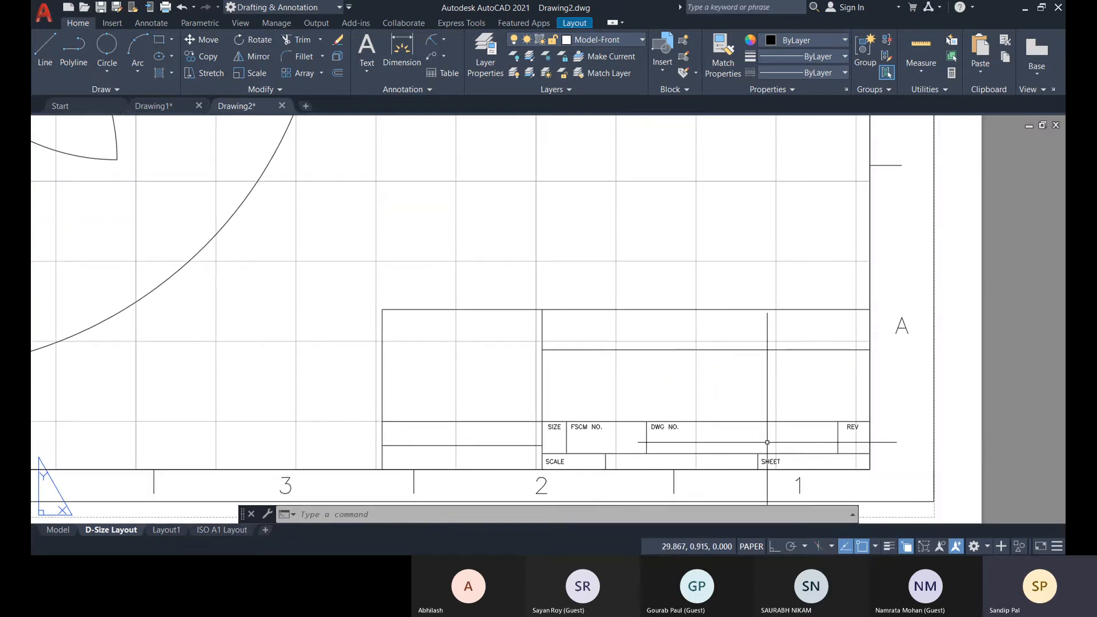
pyautogui.scroll(-6, 643, 412)
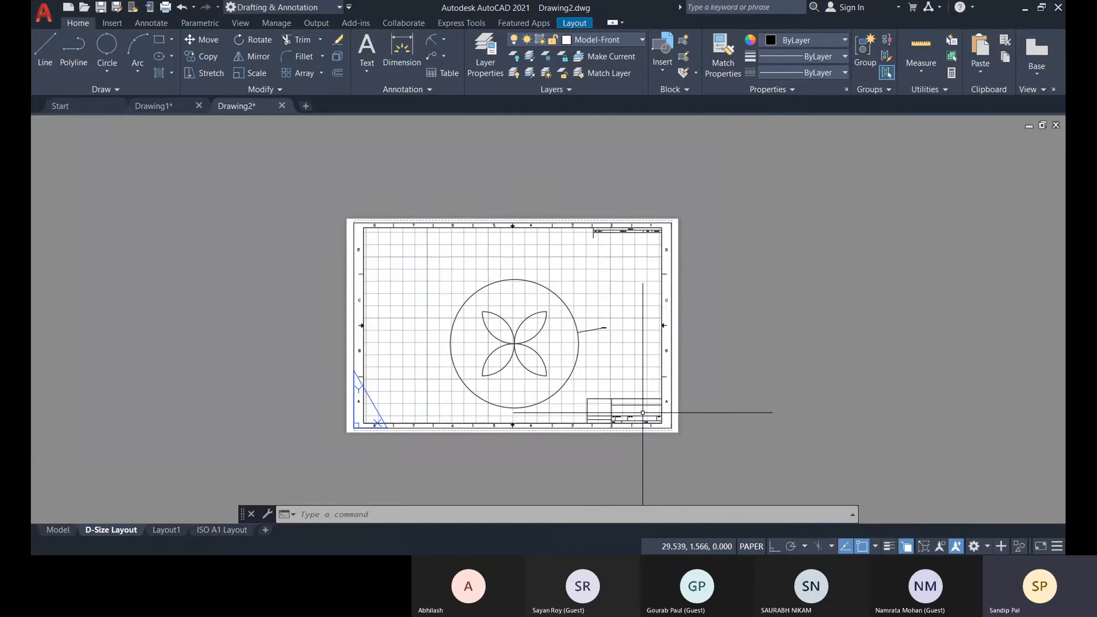
pyautogui.moveTo(568, 411); pyautogui.dragTo(583, 413, button='middle')
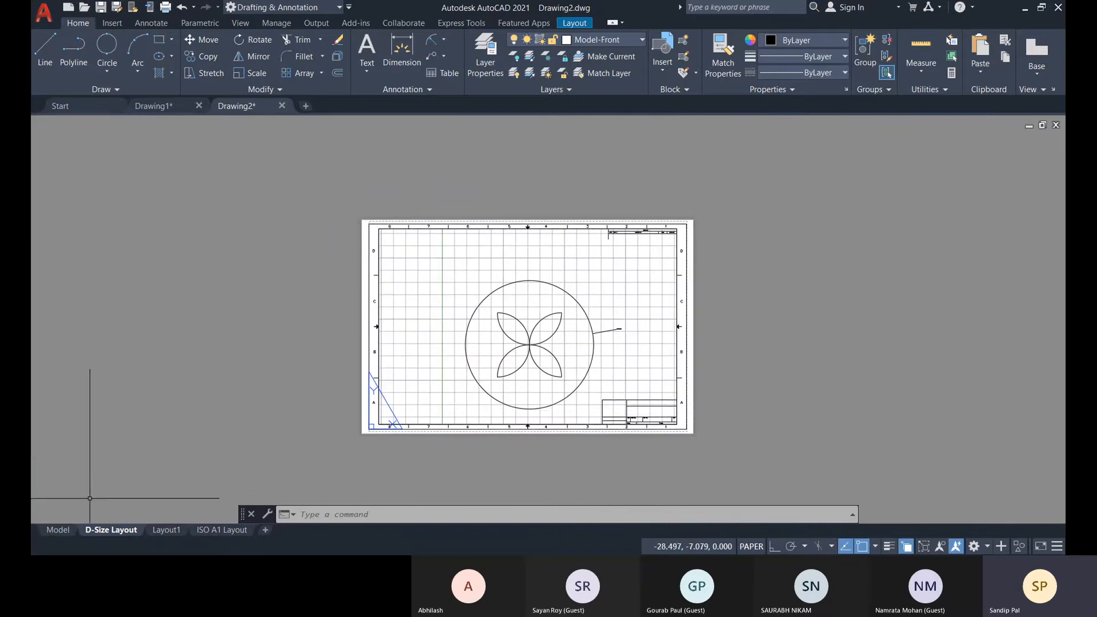
# Erase the large circle, the petals and the radius dimension in model space.
pyautogui.click(57, 530)
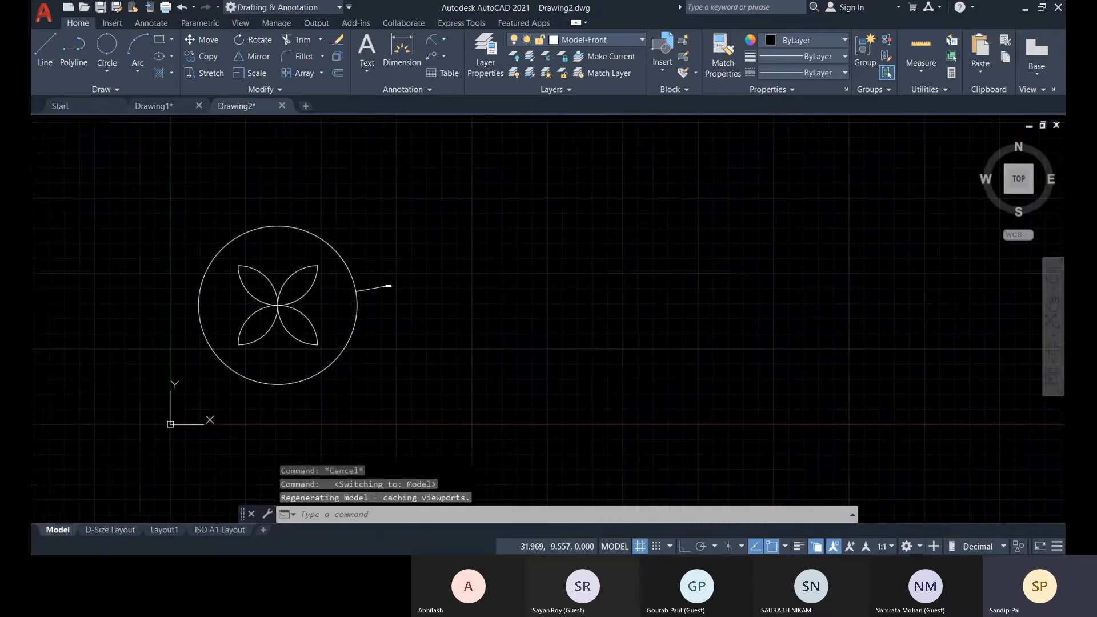
pyautogui.click(546, 403)
pyautogui.click(145, 185)
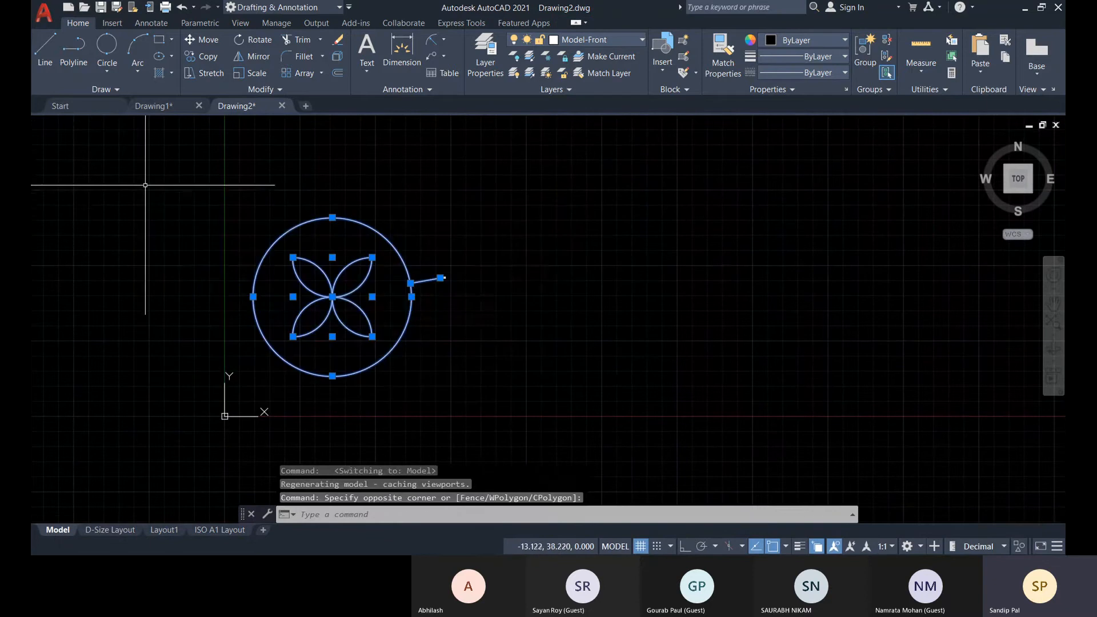
pyautogui.press('Delete')
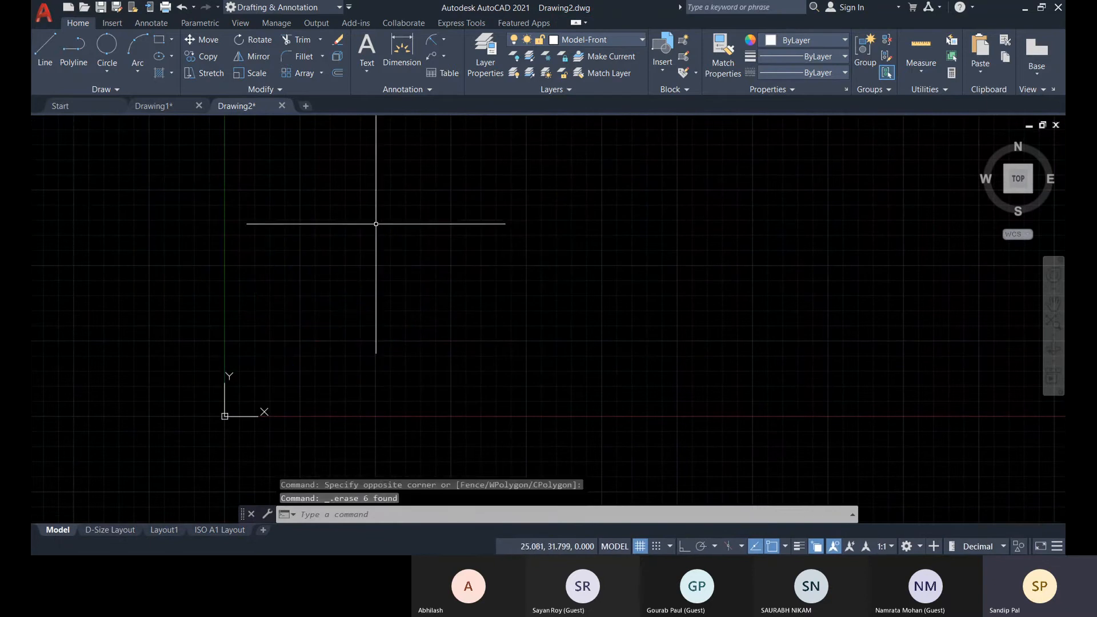
pyautogui.moveTo(372, 275); pyautogui.dragTo(366, 309, button='middle')
pyautogui.moveTo(292, 307); pyautogui.dragTo(313, 289, button='middle')
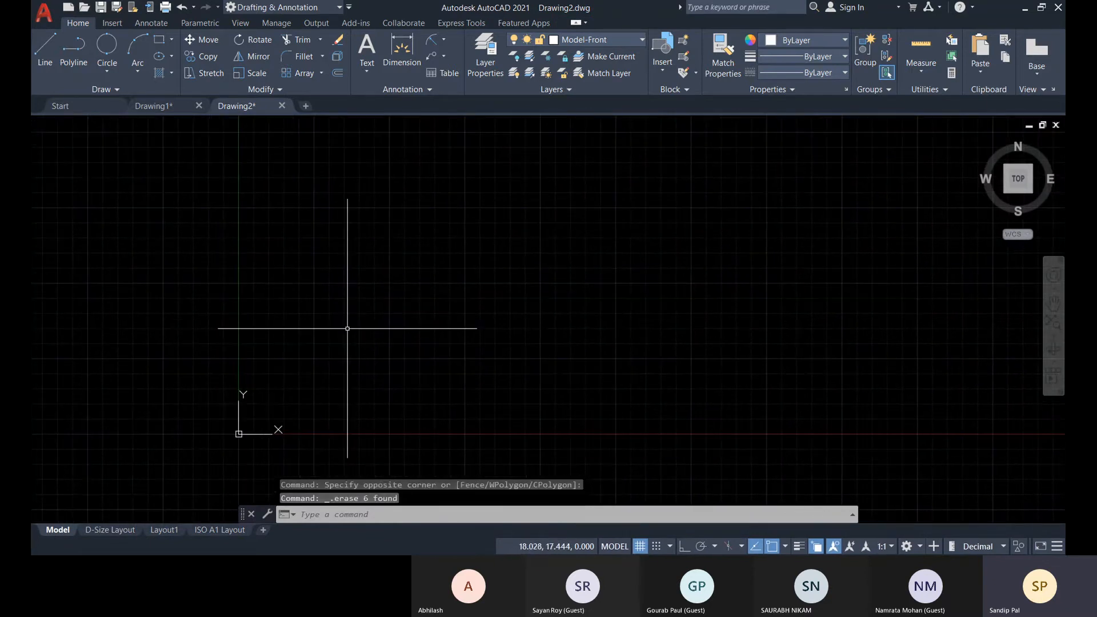
# Check the D-Size Layout without the petal design and return to model space.
pyautogui.write('x')
pyautogui.press('Escape')
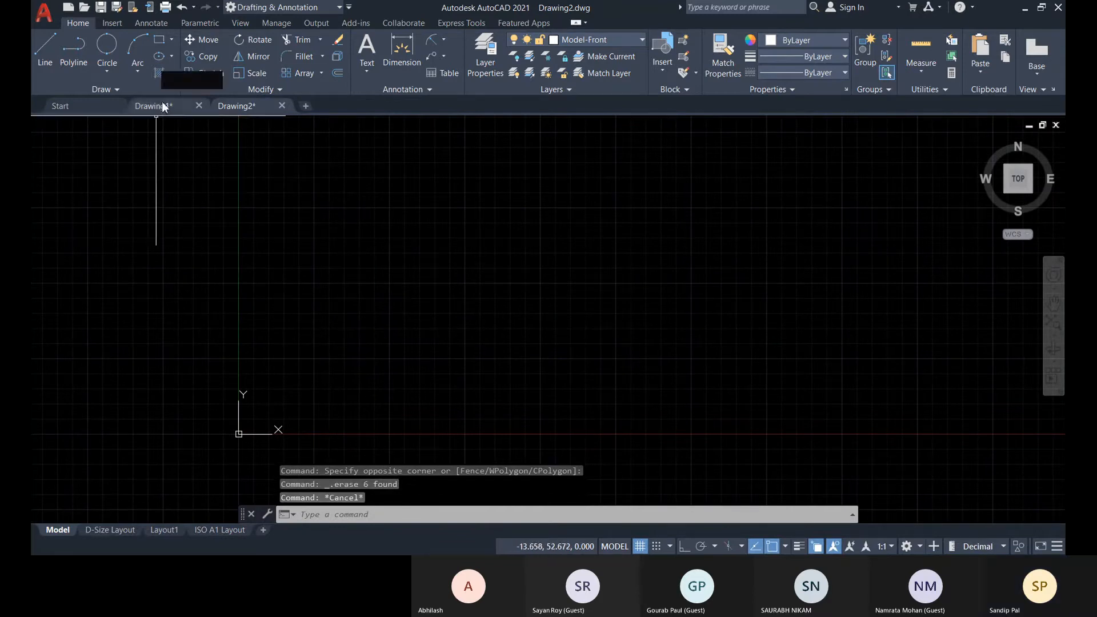
pyautogui.click(118, 530)
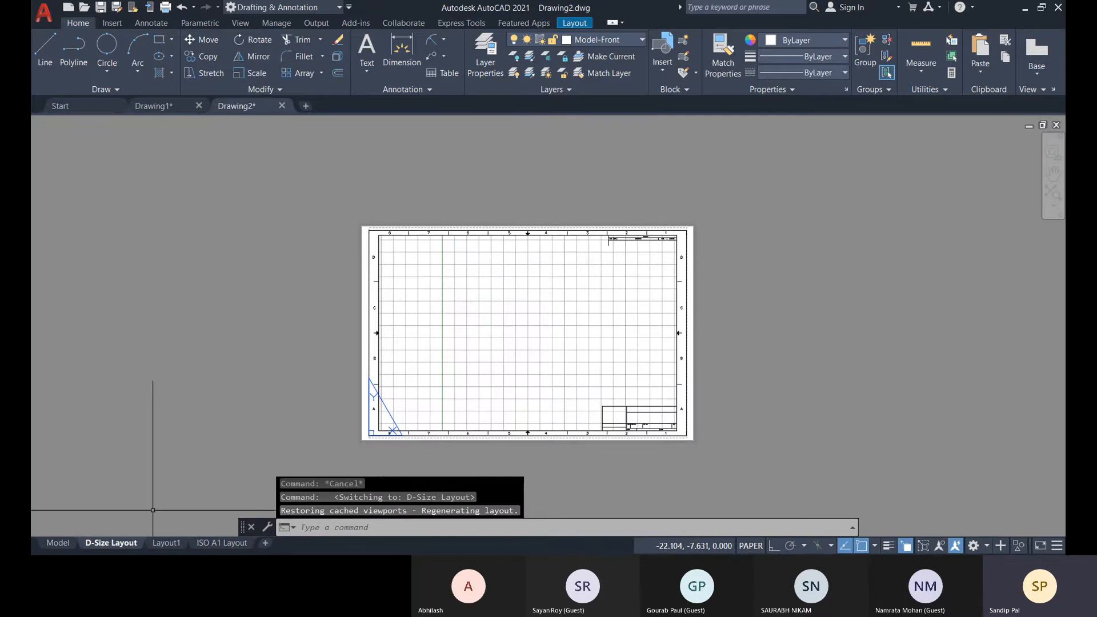
pyautogui.click(60, 543)
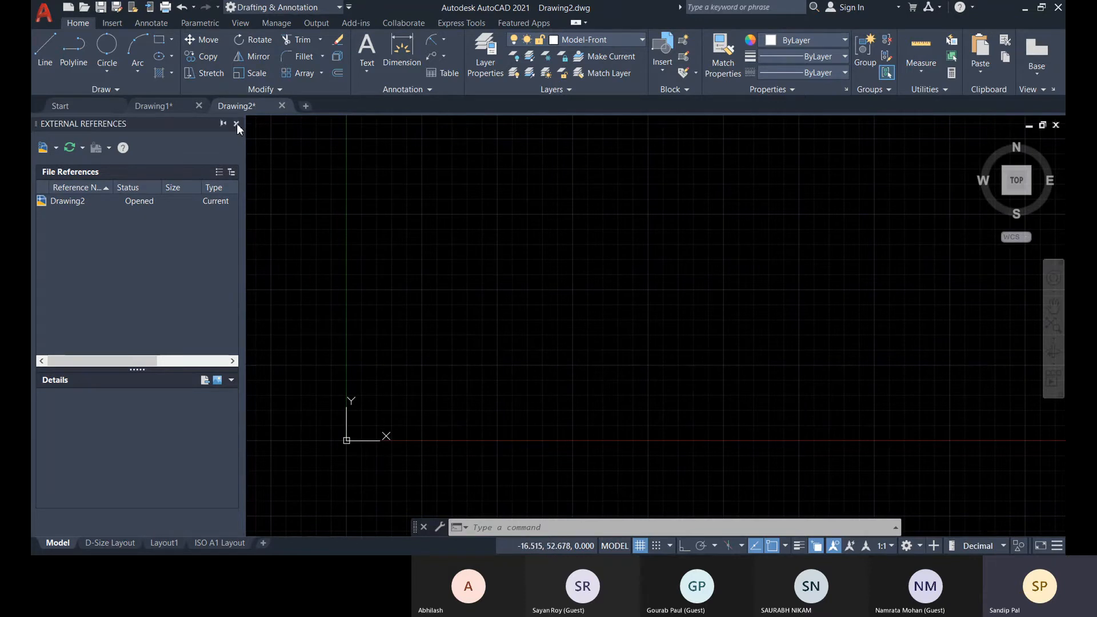
# Close the External References palette and reopen it with the XREF command.
pyautogui.click(236, 124)
pyautogui.write('x')
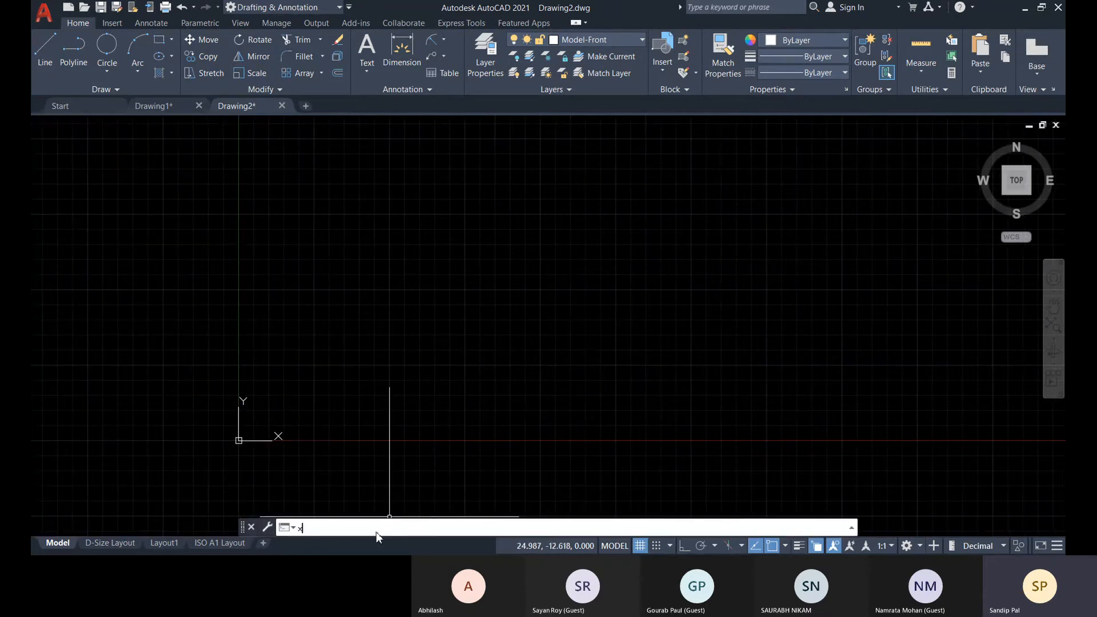
pyautogui.write('ref')
pyautogui.press('Return')
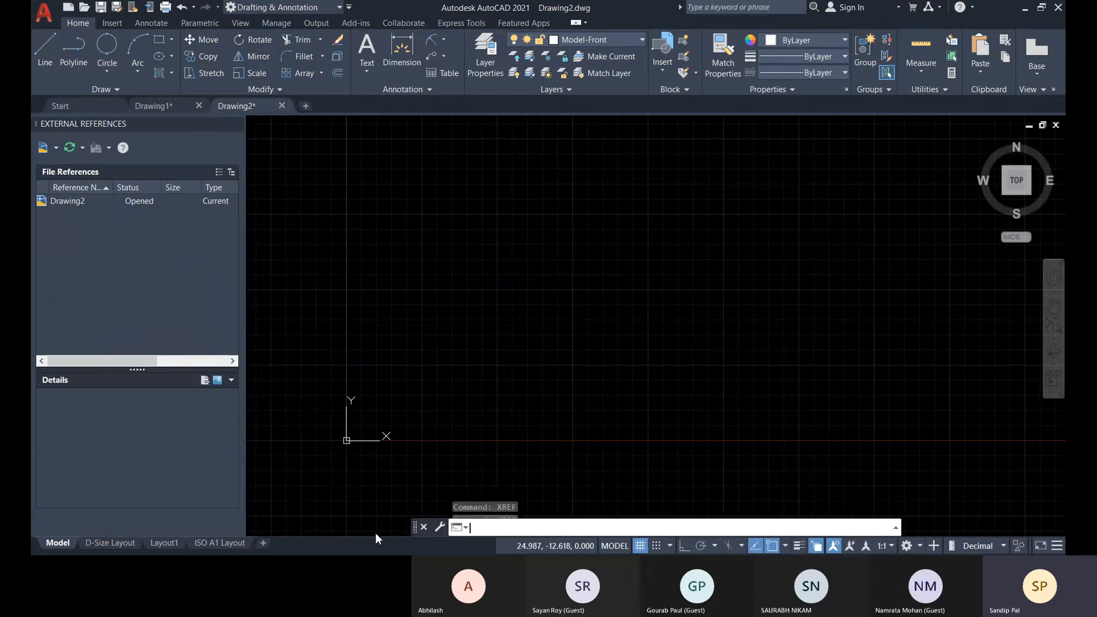
# Start attaching a DWG external reference and choose Drafting-Building-Struture.dwg from the DWG Files folder.
pyautogui.click(57, 151)
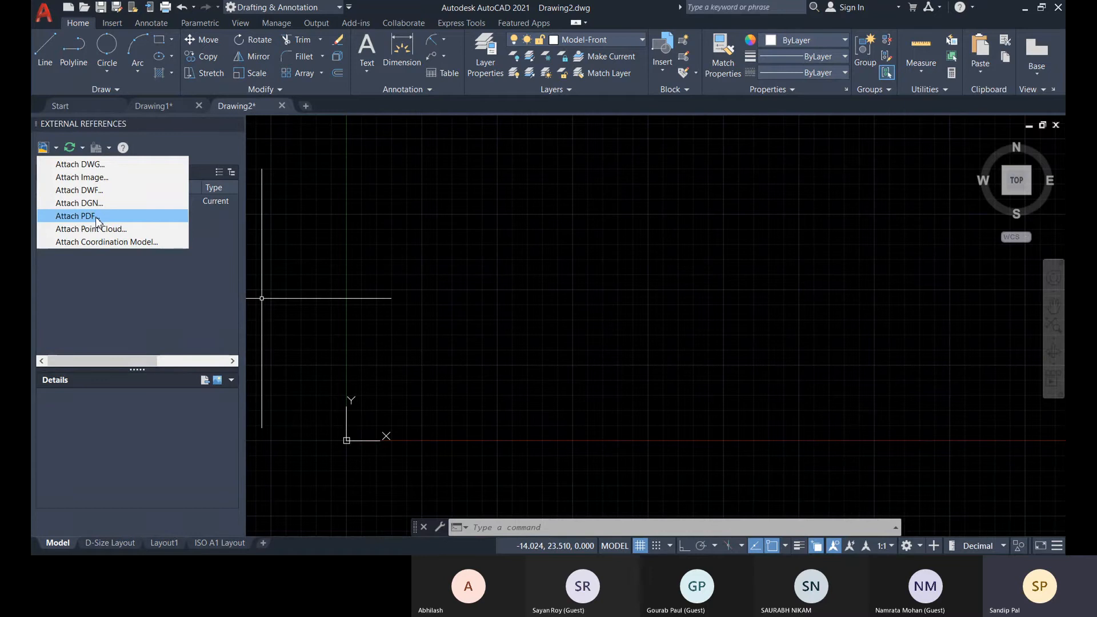
pyautogui.click(88, 167)
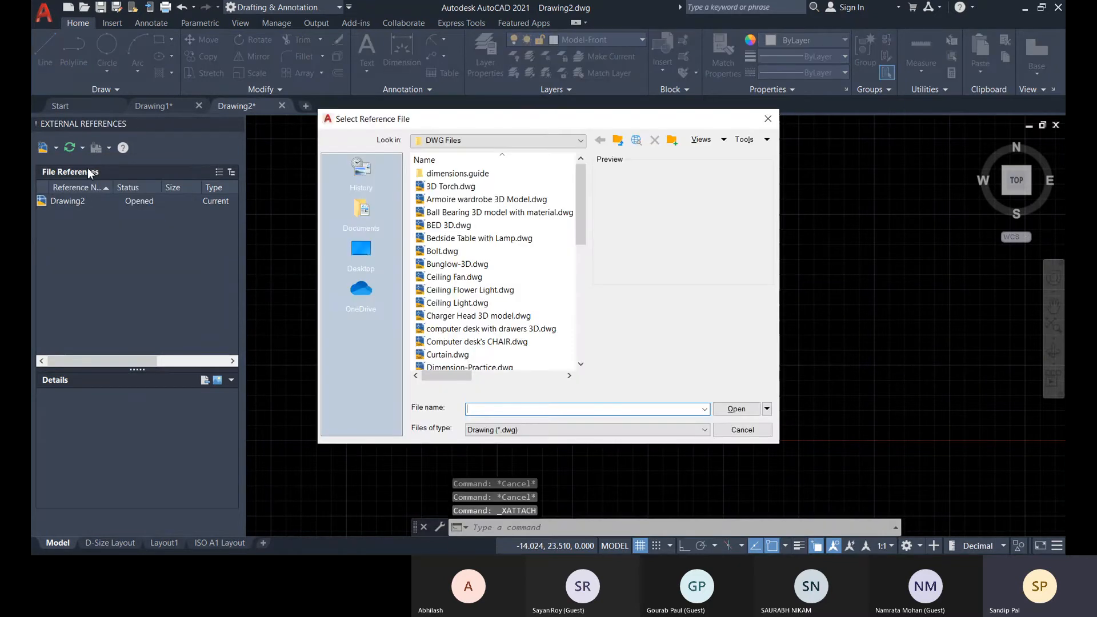
pyautogui.scroll(-2, 523, 257)
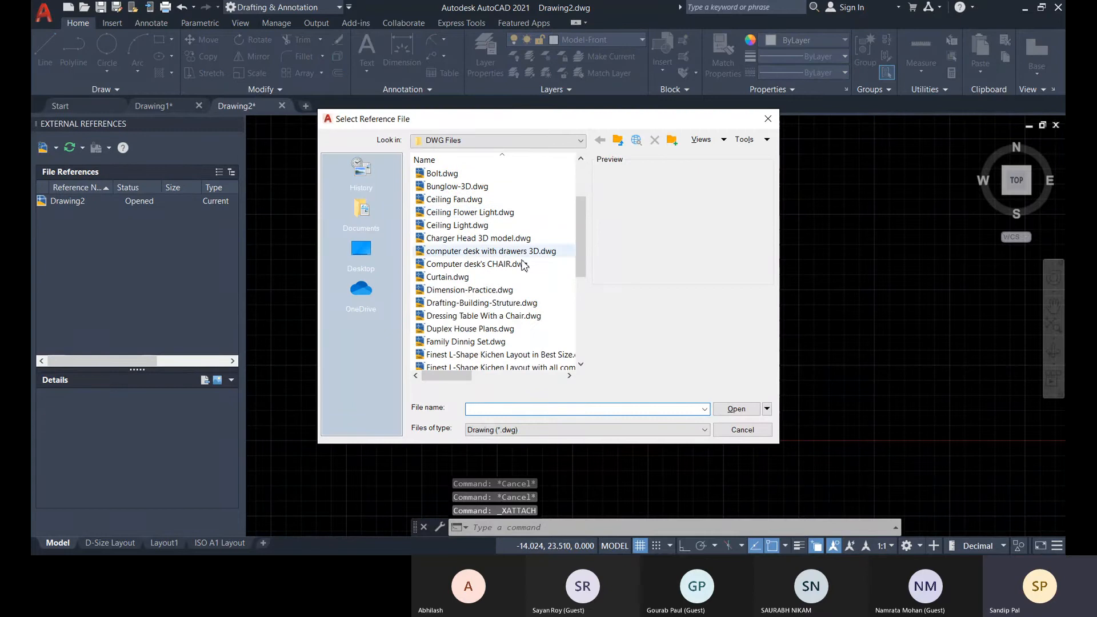
pyautogui.click(481, 303)
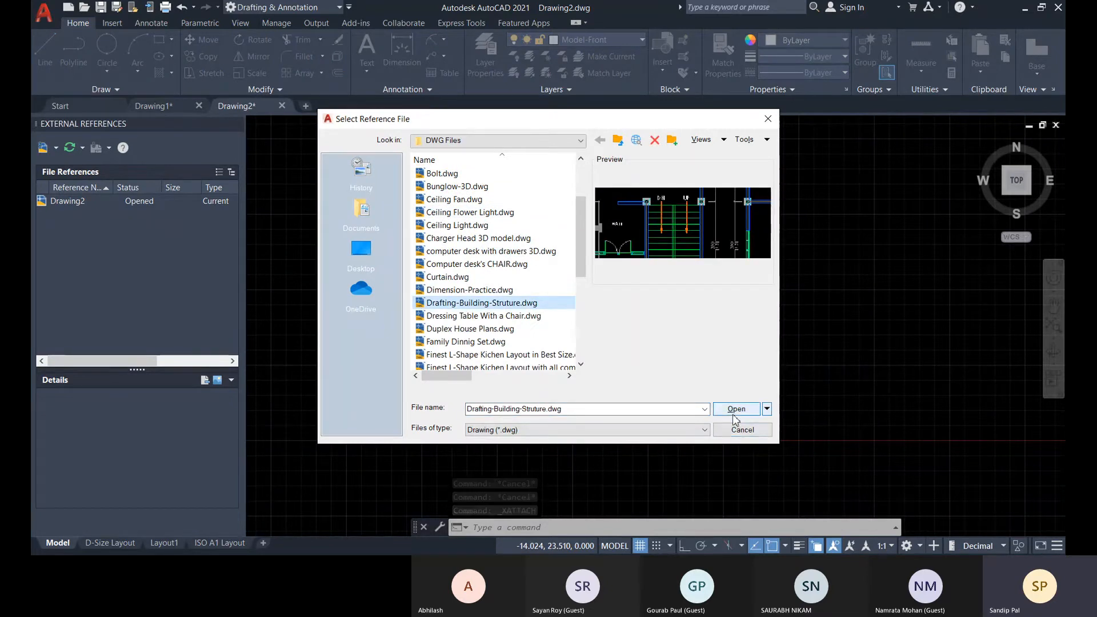
pyautogui.click(733, 410)
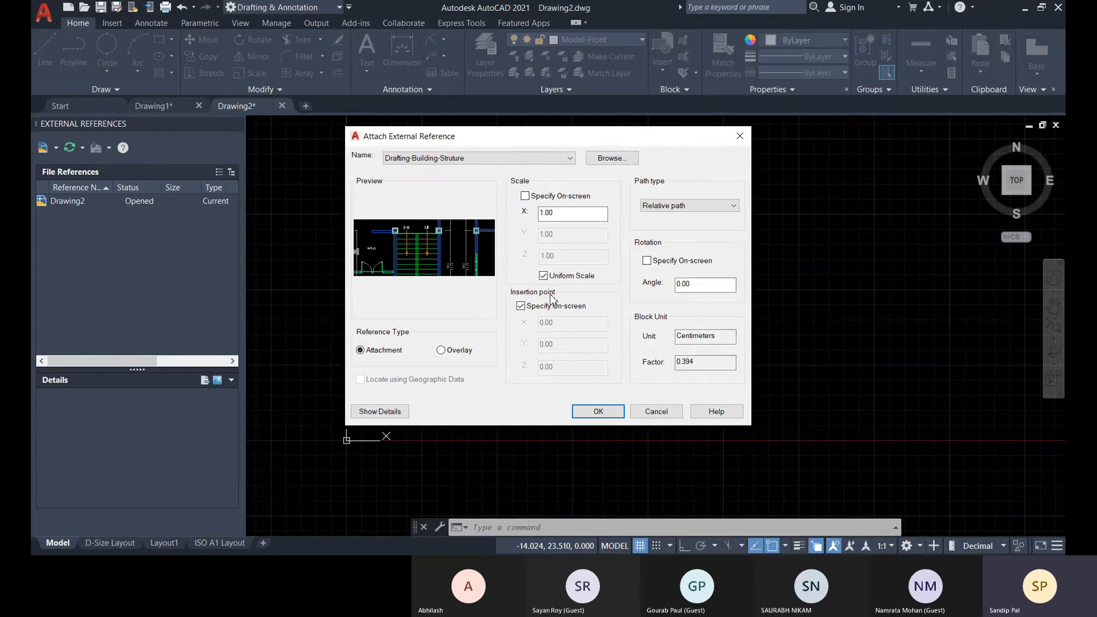
# Turn off the on-screen insertion point and attach the reference at 0,0,0 with uniform scale 1.00.
pyautogui.click(520, 306)
pyautogui.doubleClick(564, 326)
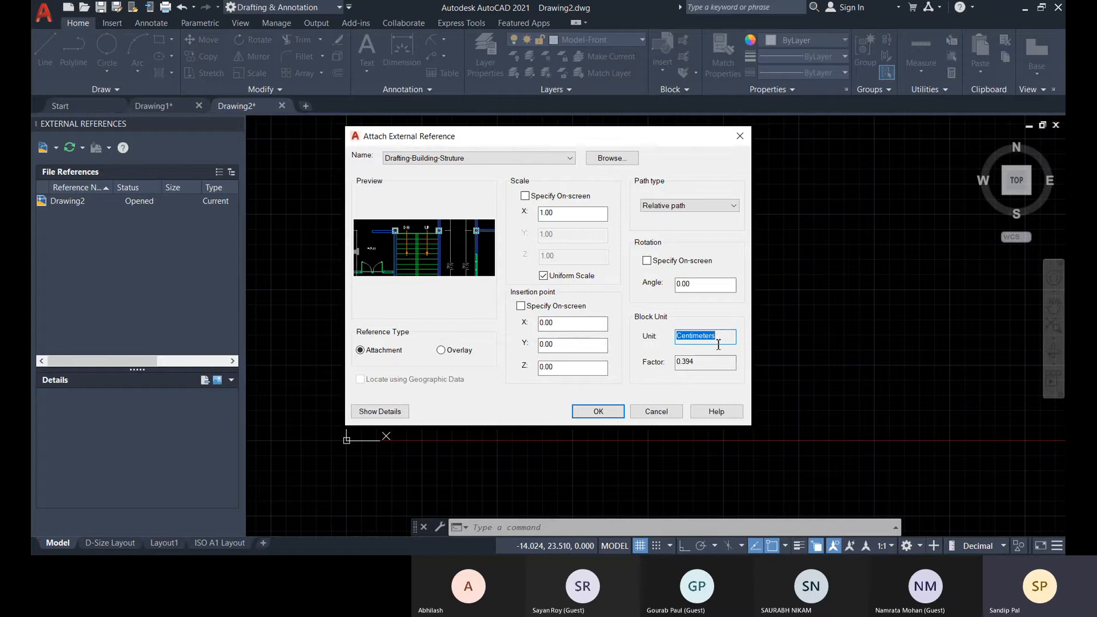
pyautogui.click(598, 411)
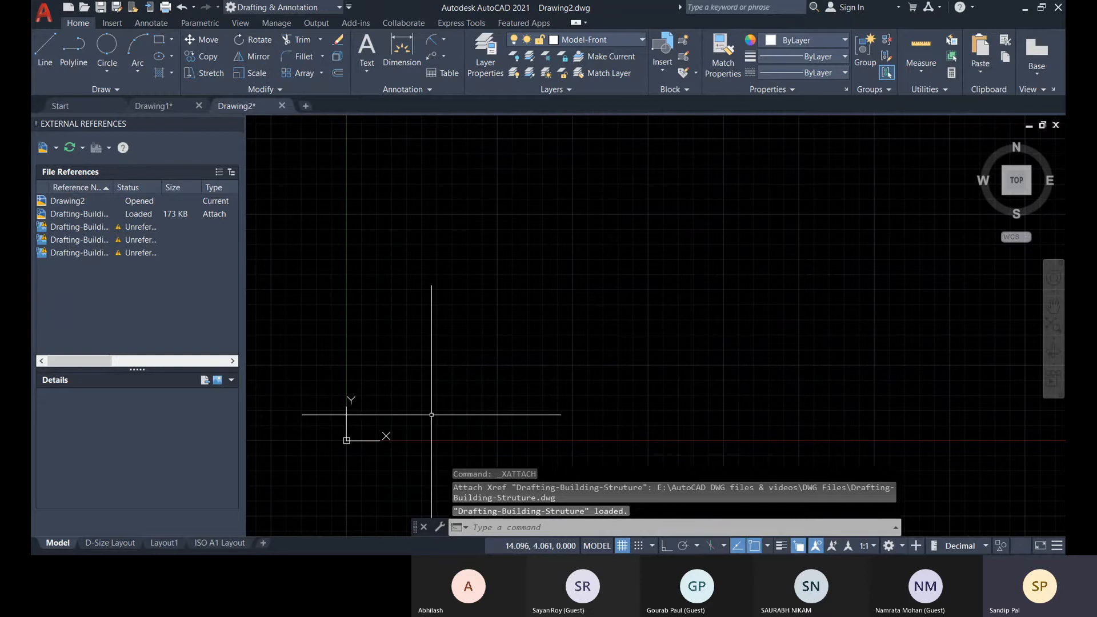
# Zoom to the drawing extents and examine the attached building's elevations and floor plans.
pyautogui.middleClick(492, 373)
pyautogui.middleClick(492, 373)
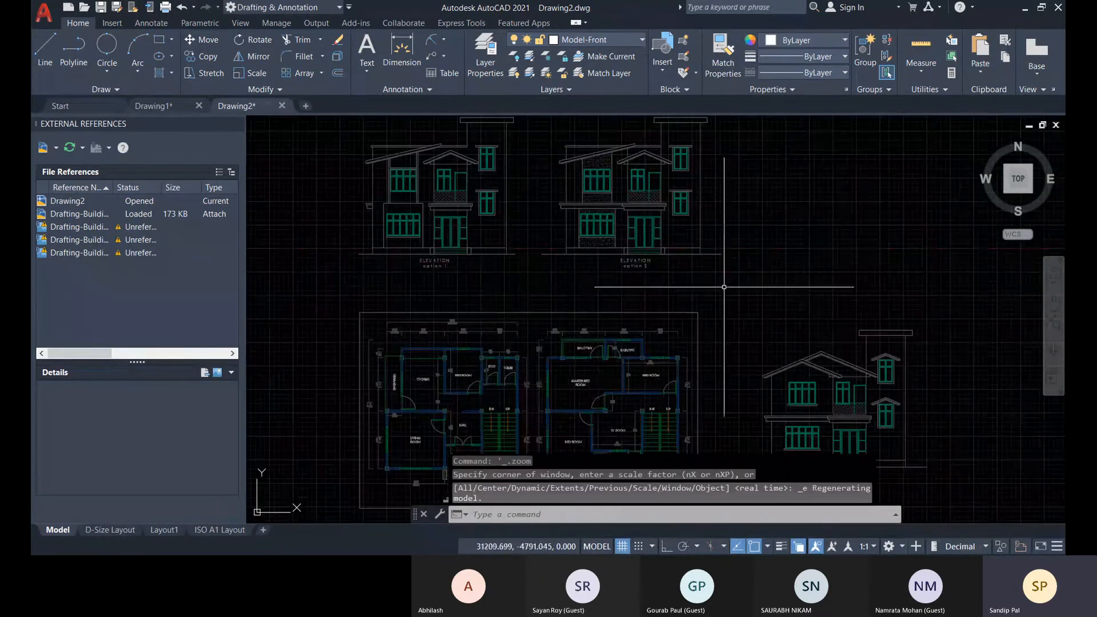
pyautogui.moveTo(745, 289); pyautogui.dragTo(604, 265, button='middle')
pyautogui.moveTo(711, 334); pyautogui.dragTo(753, 350, button='middle')
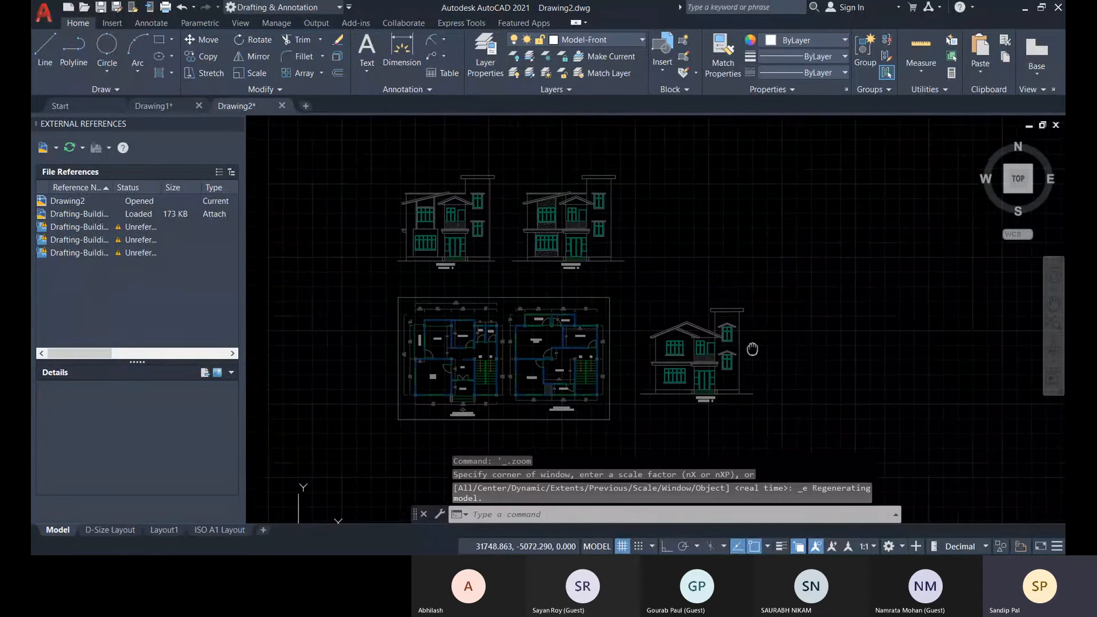
pyautogui.scroll(5, 446, 252)
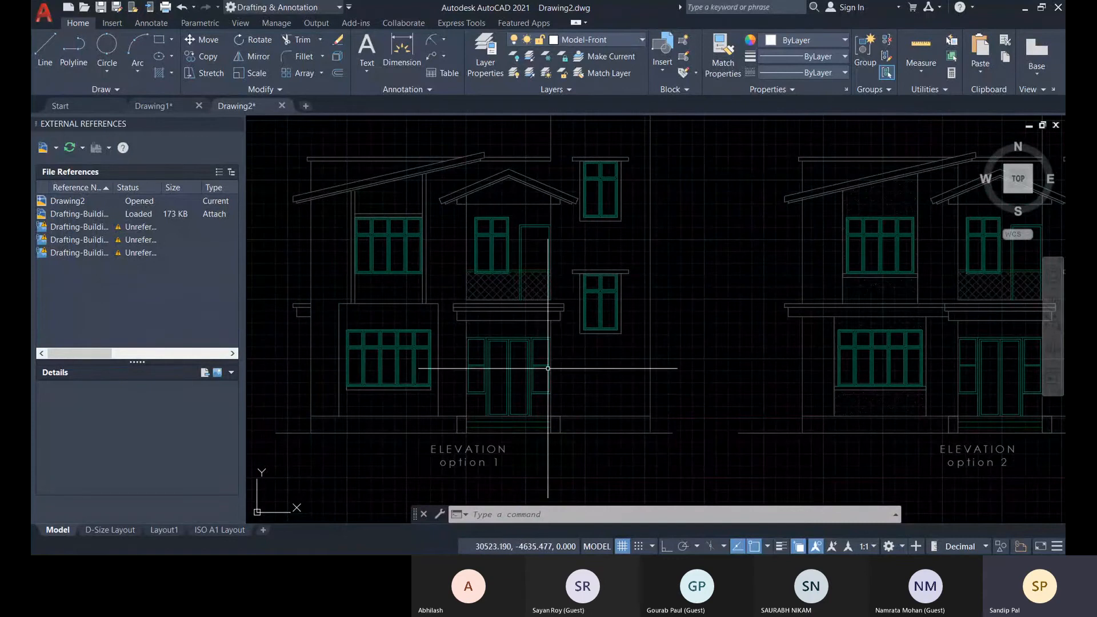
pyautogui.scroll(-2, 535, 341)
pyautogui.moveTo(700, 369); pyautogui.dragTo(658, 244, button='middle')
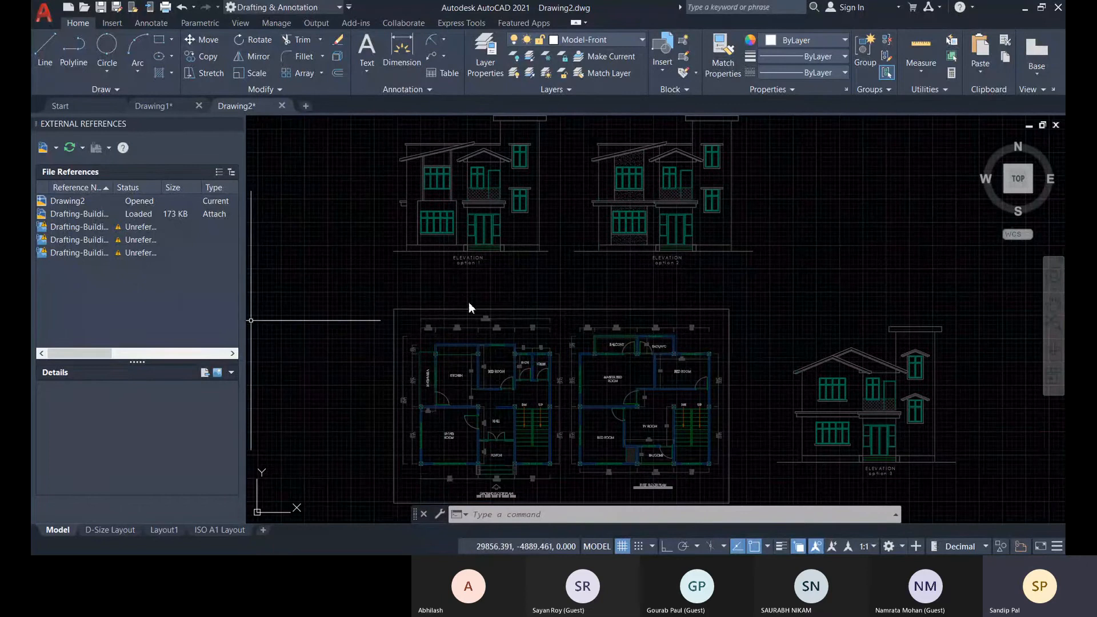
pyautogui.scroll(1, 486, 345)
pyautogui.scroll(3, 472, 334)
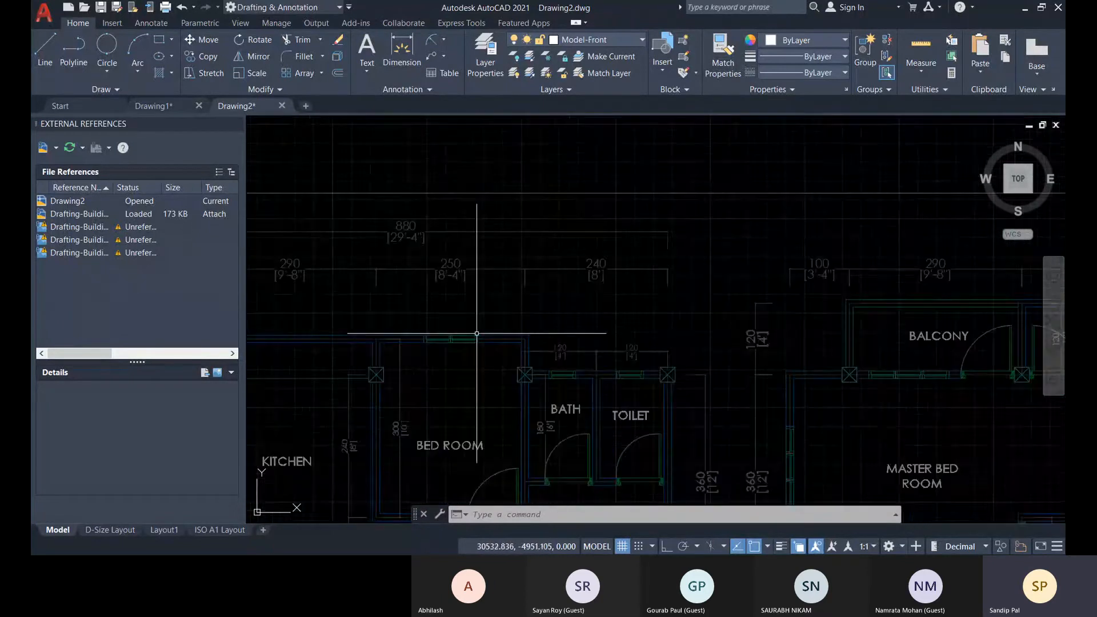
pyautogui.scroll(-5, 472, 266)
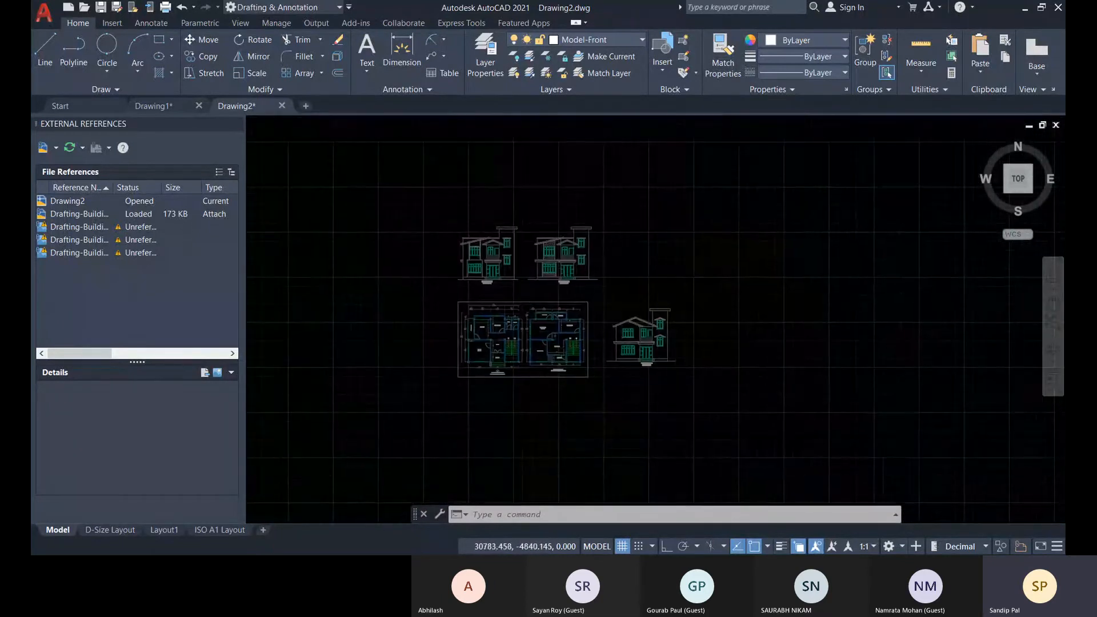
pyautogui.scroll(2, 532, 262)
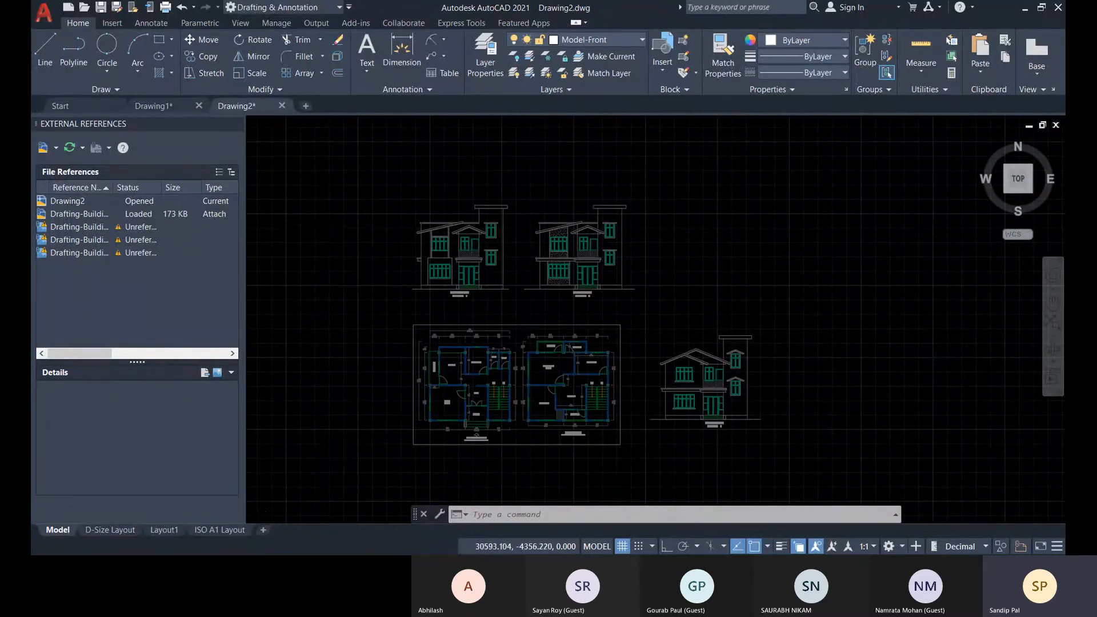
pyautogui.scroll(4, 495, 210)
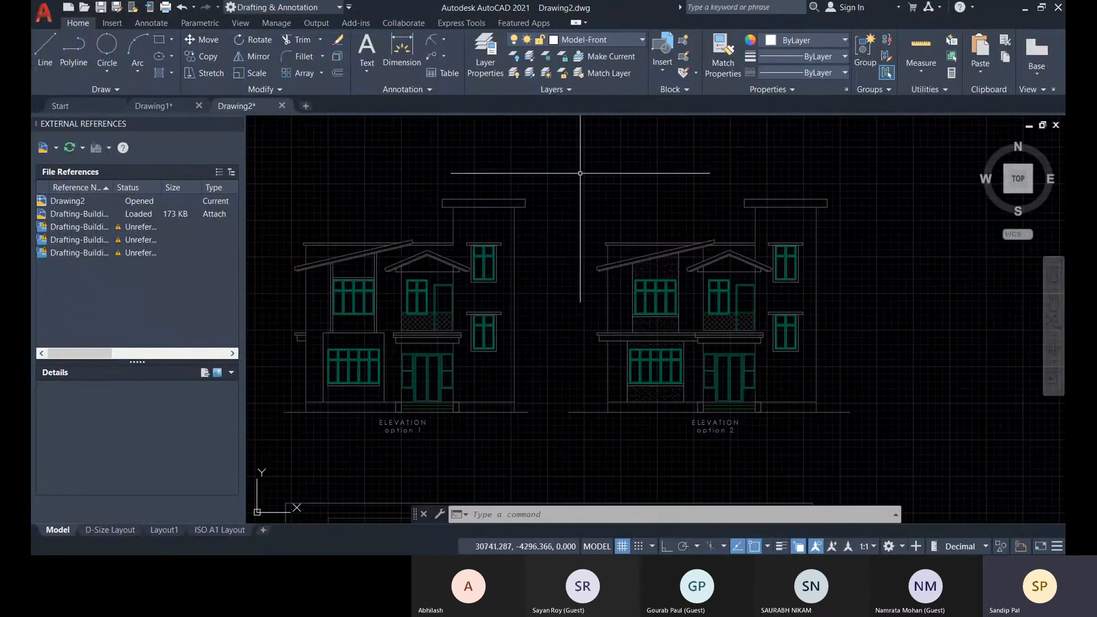
# Review the layer list including the xref layers and make Dimensions the current layer.
pyautogui.click(484, 60)
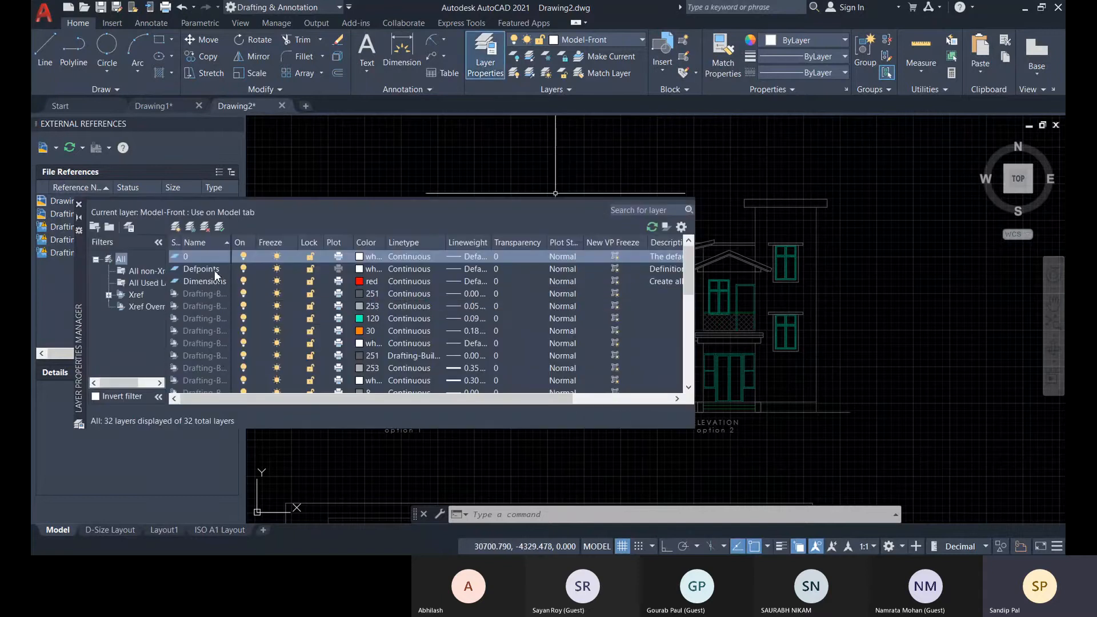
pyautogui.scroll(-4, 212, 275)
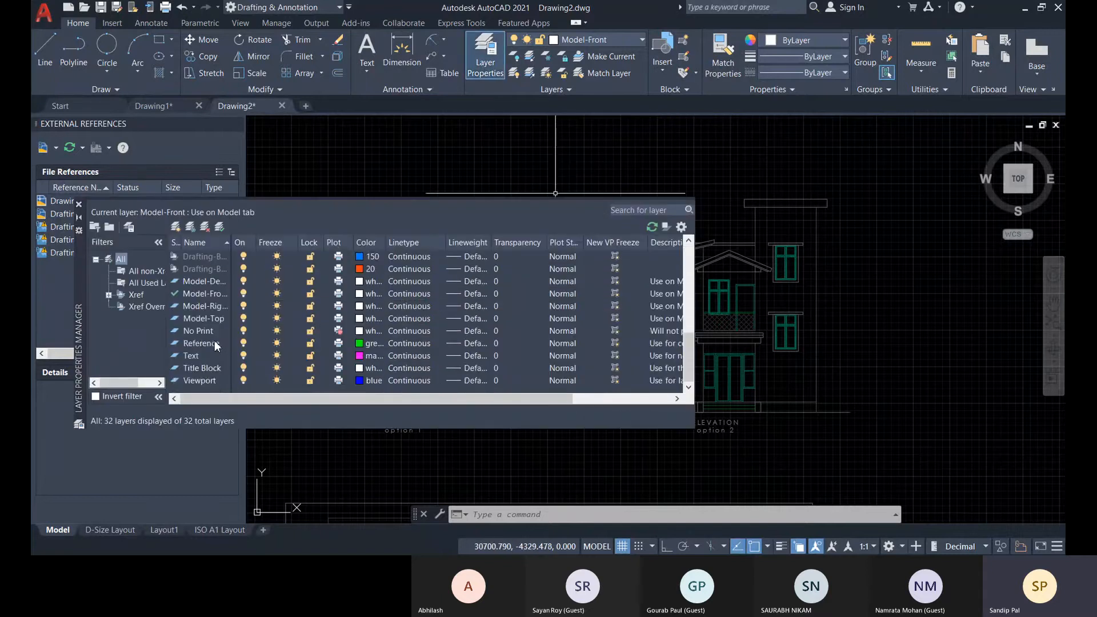
pyautogui.scroll(4, 216, 342)
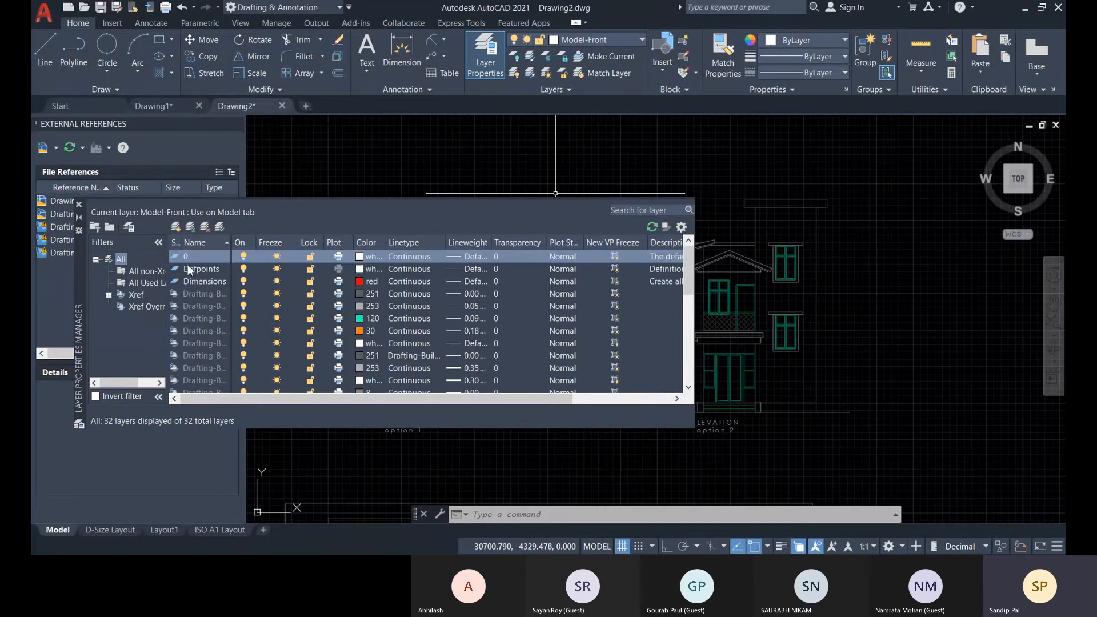
pyautogui.doubleClick(195, 282)
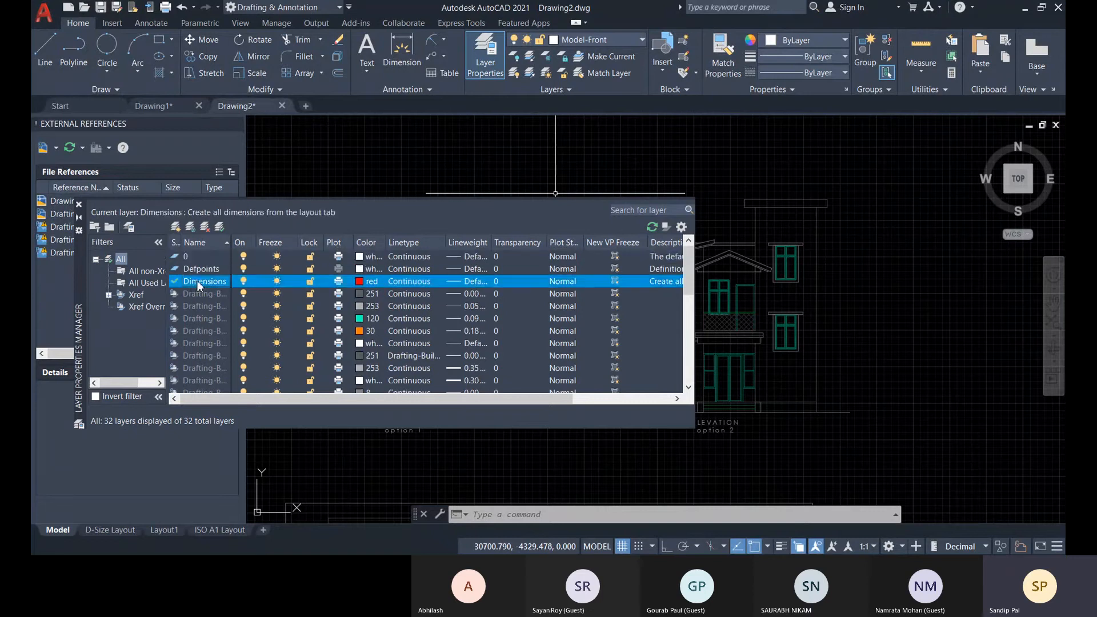
pyautogui.click(78, 204)
# Make Reference the current layer.
pyautogui.scroll(-3, 597, 234)
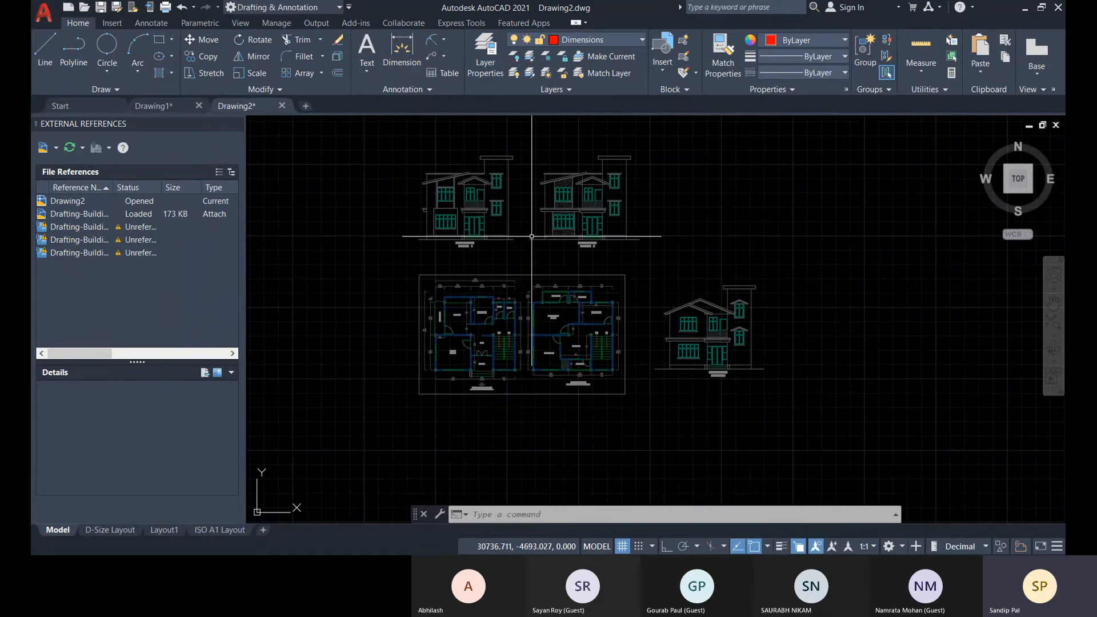
pyautogui.scroll(6, 440, 292)
pyautogui.moveTo(369, 304); pyautogui.dragTo(398, 310, button='middle')
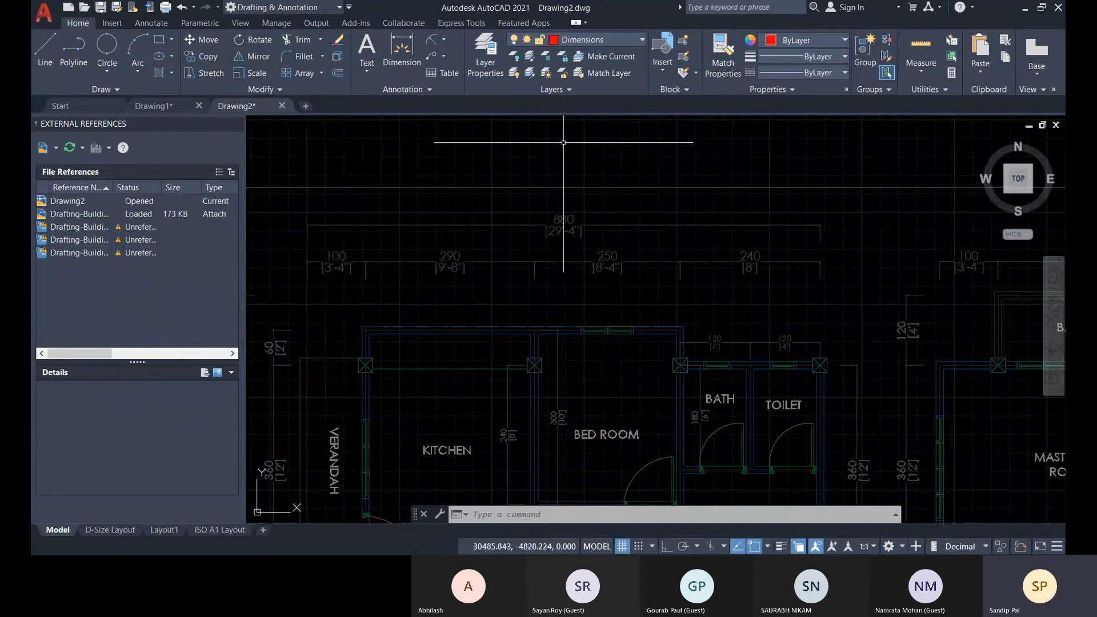
pyautogui.click(608, 41)
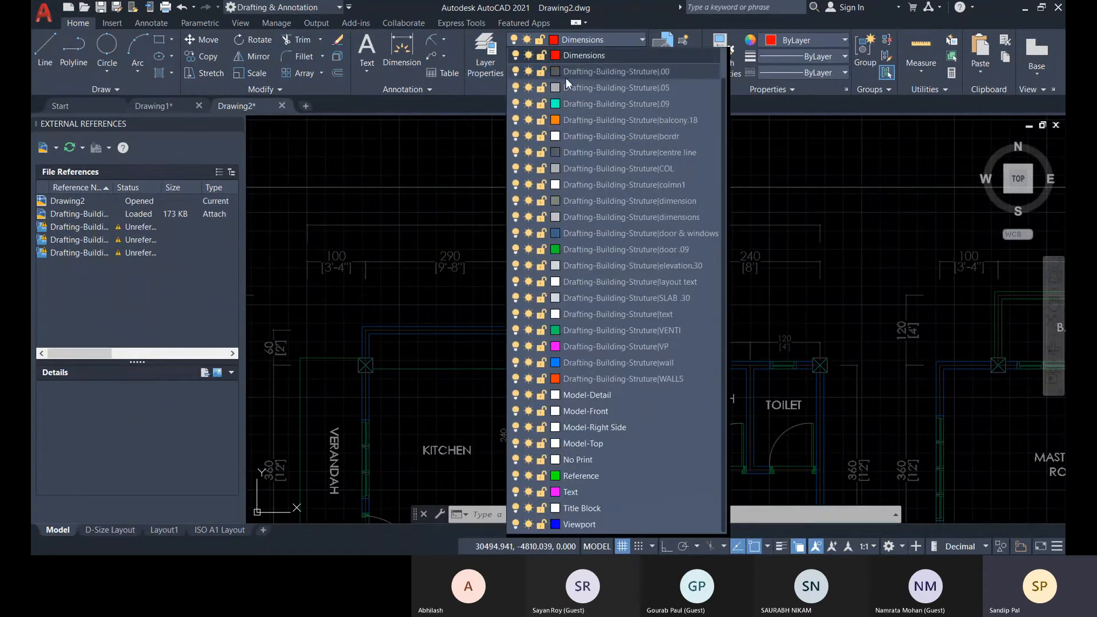
pyautogui.click(609, 475)
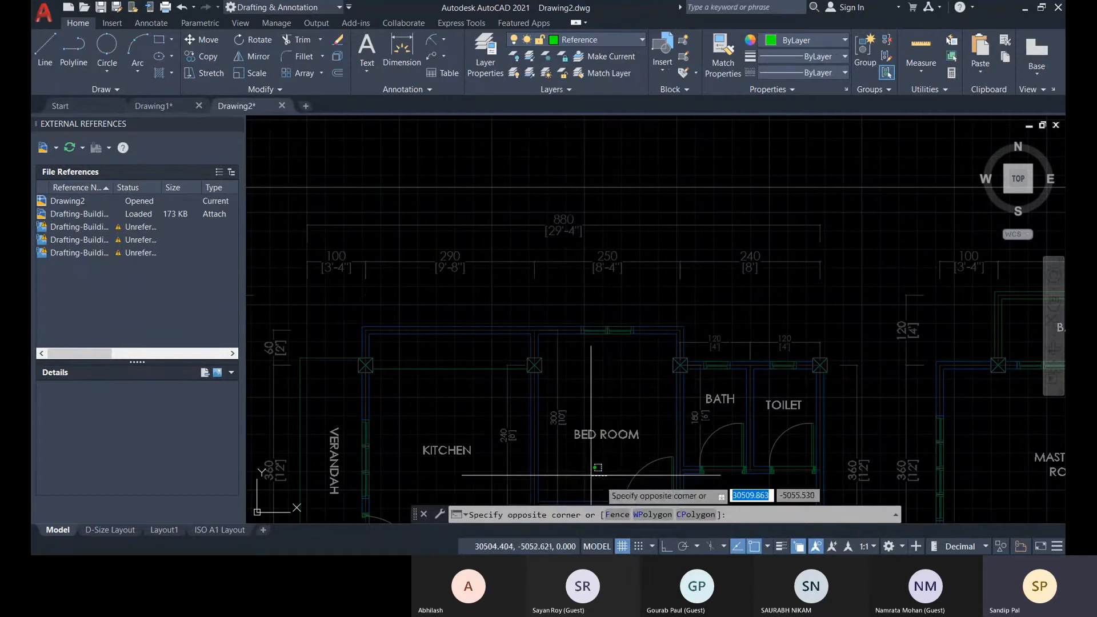
# Trace the rectangular border around the two referenced floor plans with four lines snapped to its corners.
pyautogui.click(46, 53)
pyautogui.scroll(-6, 437, 217)
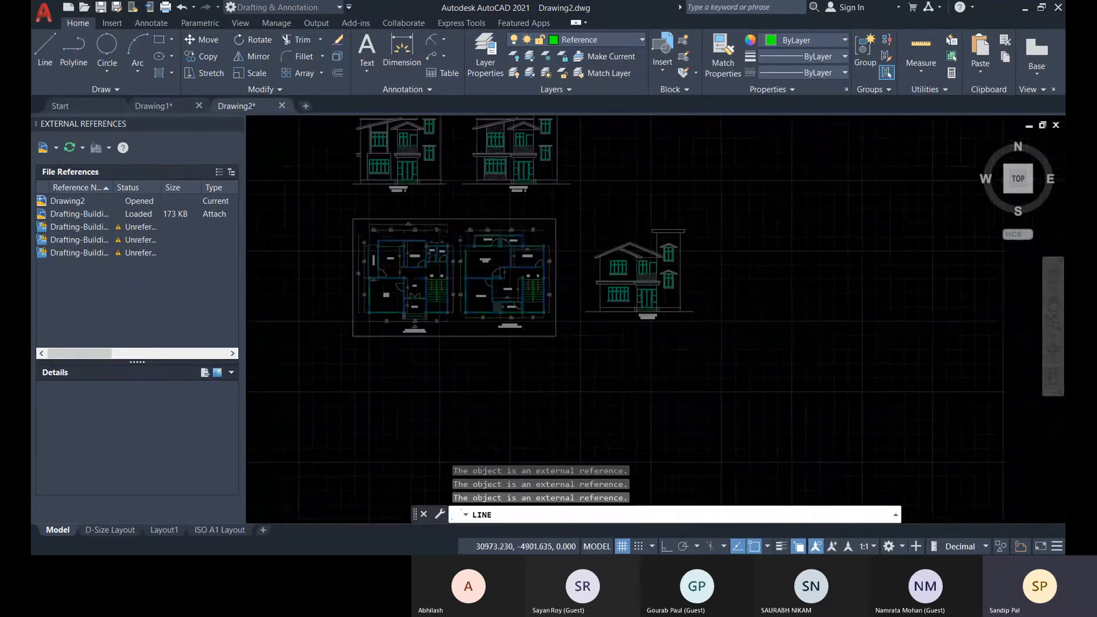
pyautogui.scroll(1, 354, 219)
pyautogui.click(353, 219)
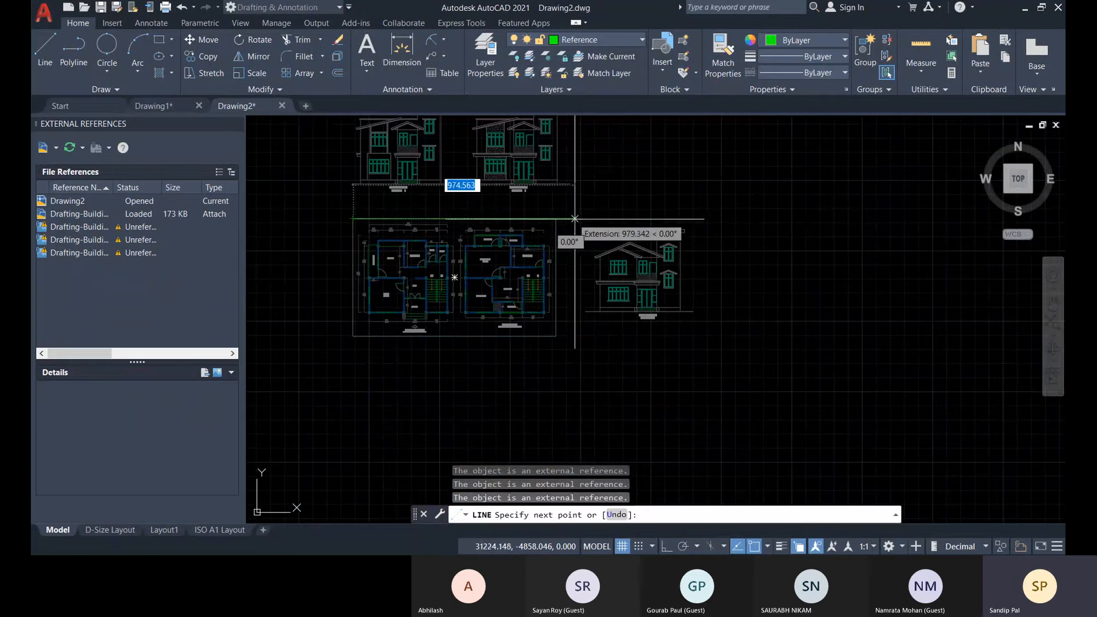
pyautogui.click(555, 335)
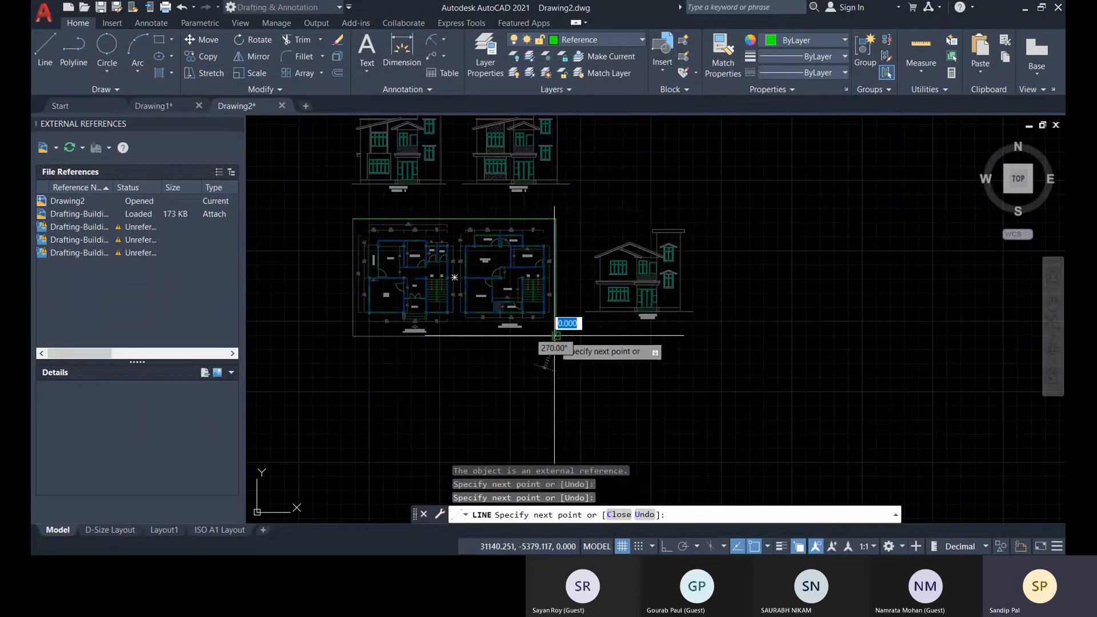
pyautogui.click(353, 336)
pyautogui.click(353, 219)
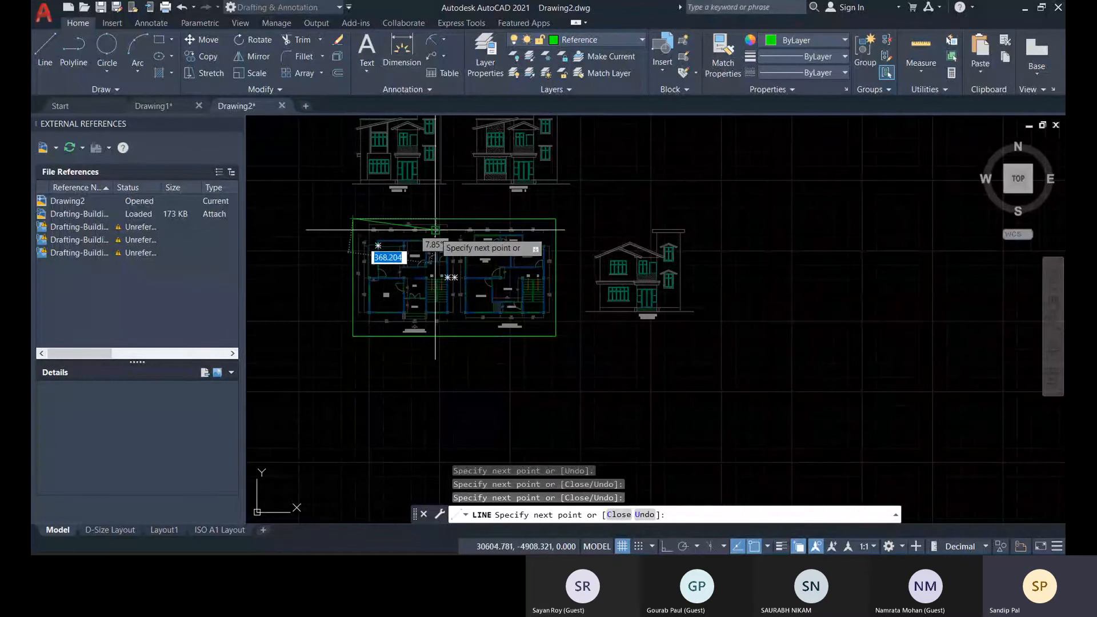
pyautogui.press('Escape')
# Show the reference details of Drawing2 and of the attached Drafting-Building-Struture file.
pyautogui.moveTo(537, 294)
pyautogui.mouseDown(button='middle')
pyautogui.moveTo(593, 287)
pyautogui.moveTo(663, 298)
pyautogui.mouseUp(button='middle')
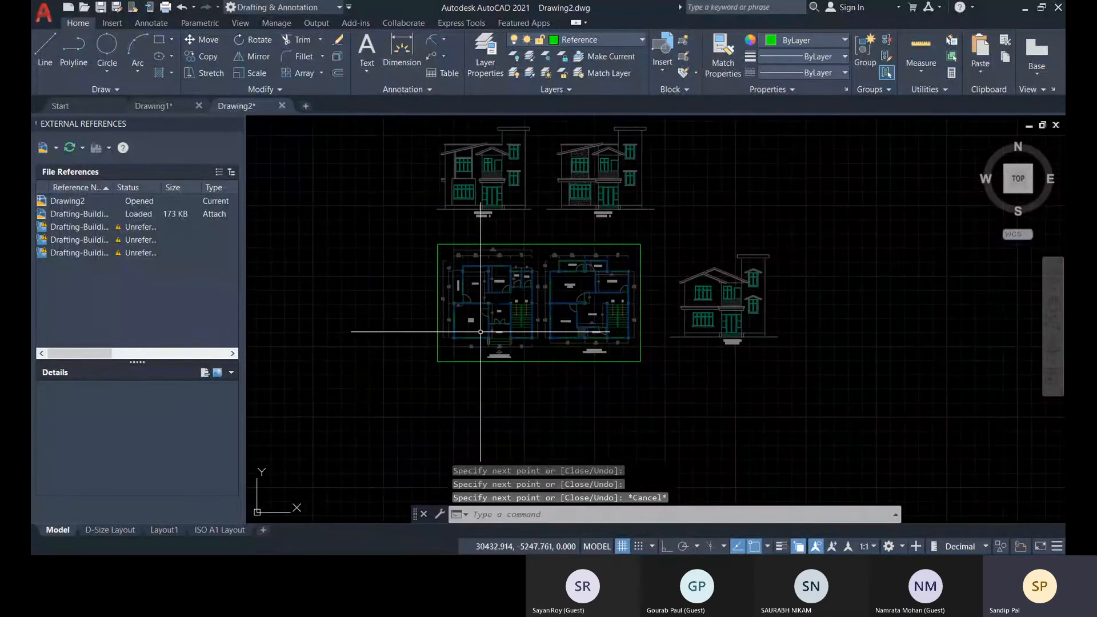
pyautogui.click(82, 201)
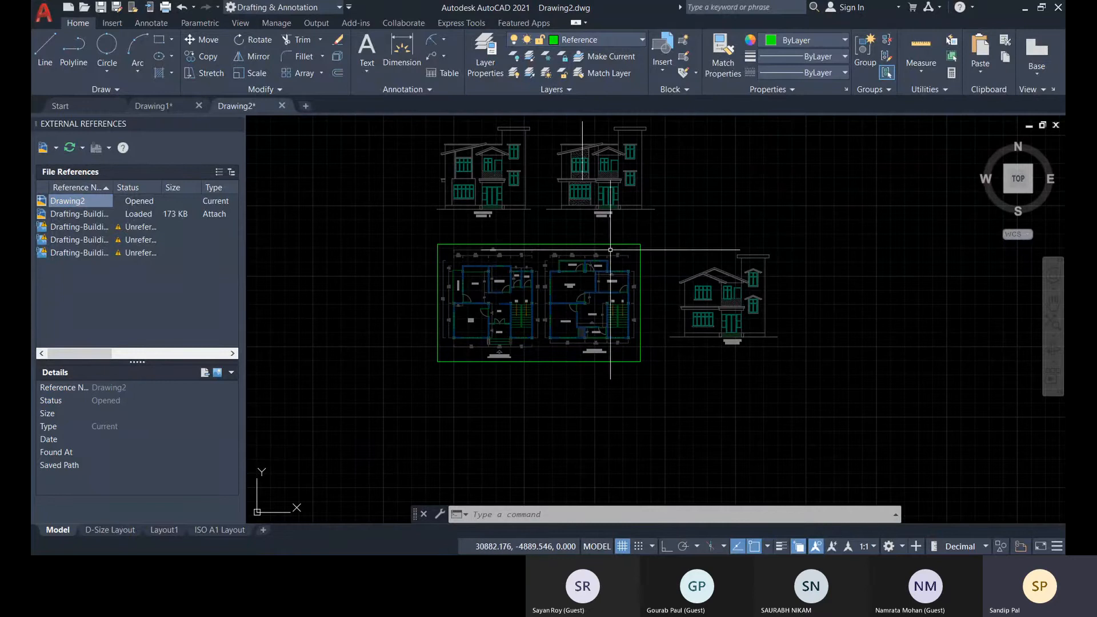
pyautogui.click(92, 202)
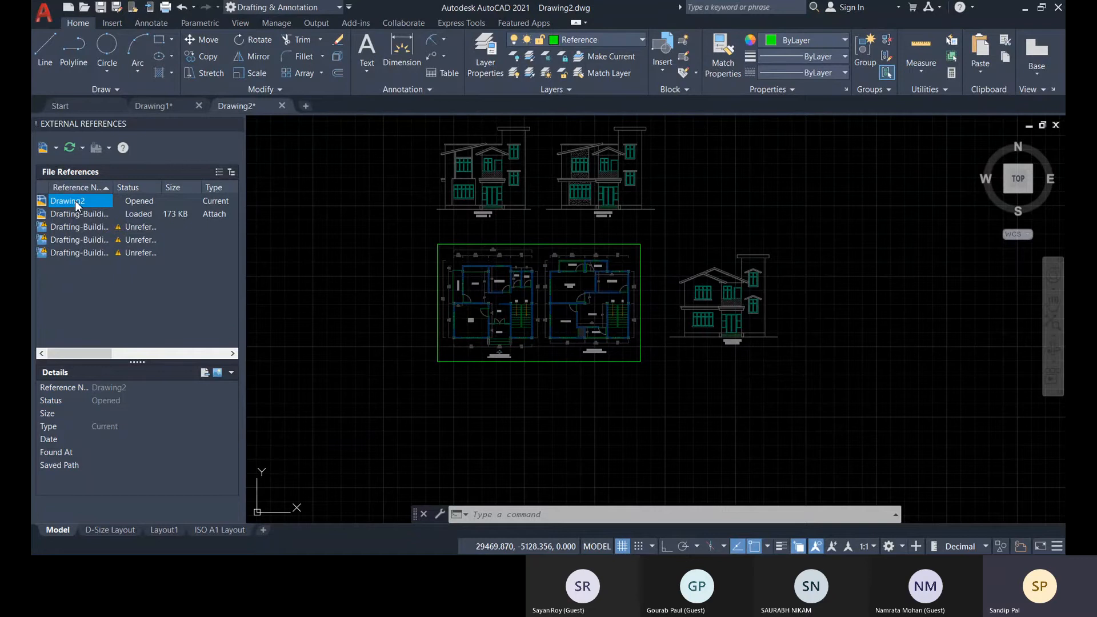
pyautogui.click(73, 214)
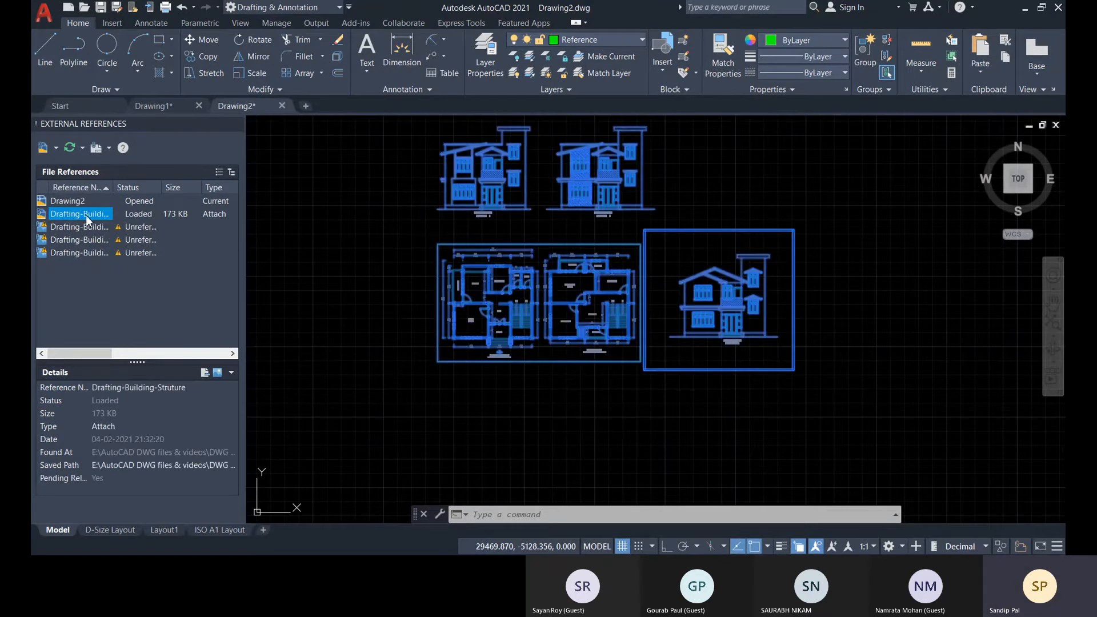
# Unload the Drafting-Building-Struture reference from the drawing and reload it.
pyautogui.rightClick(87, 215)
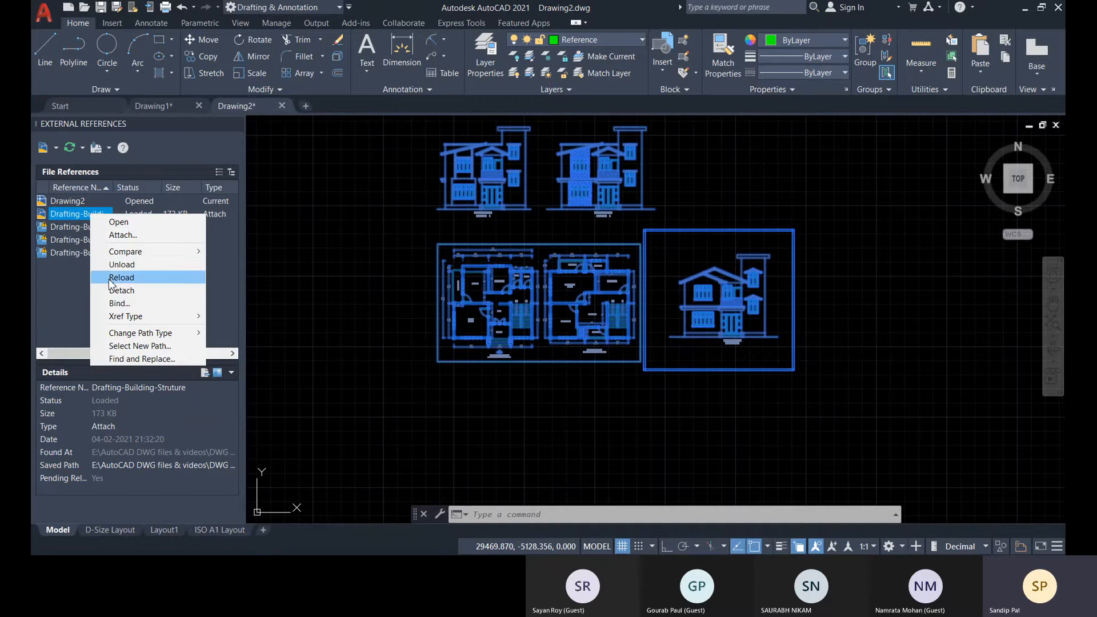
pyautogui.click(144, 272)
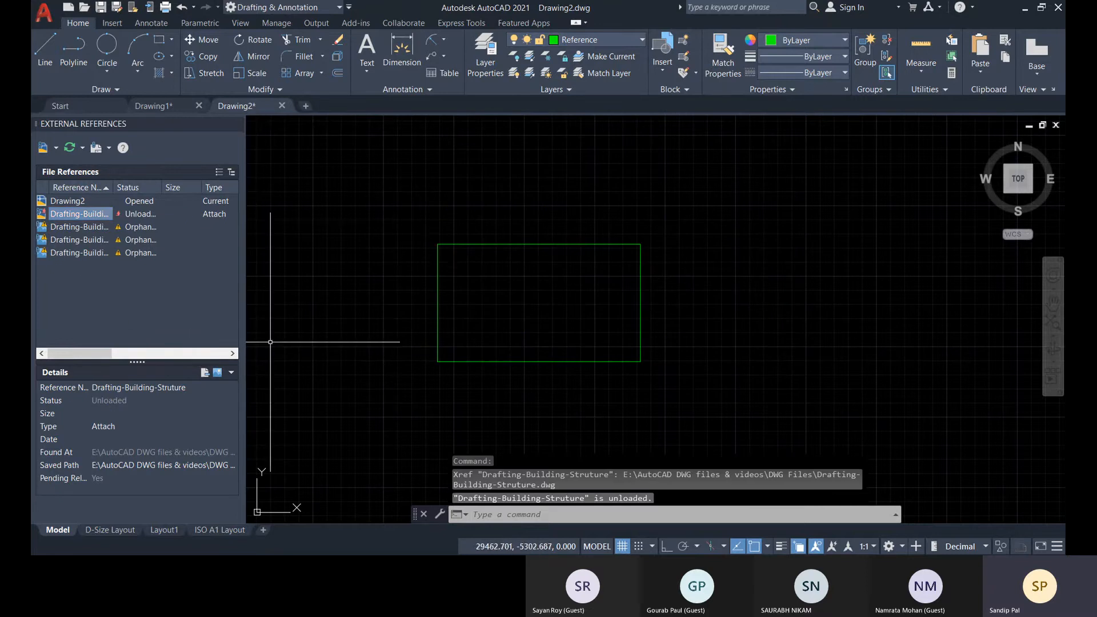
pyautogui.scroll(-3, 571, 211)
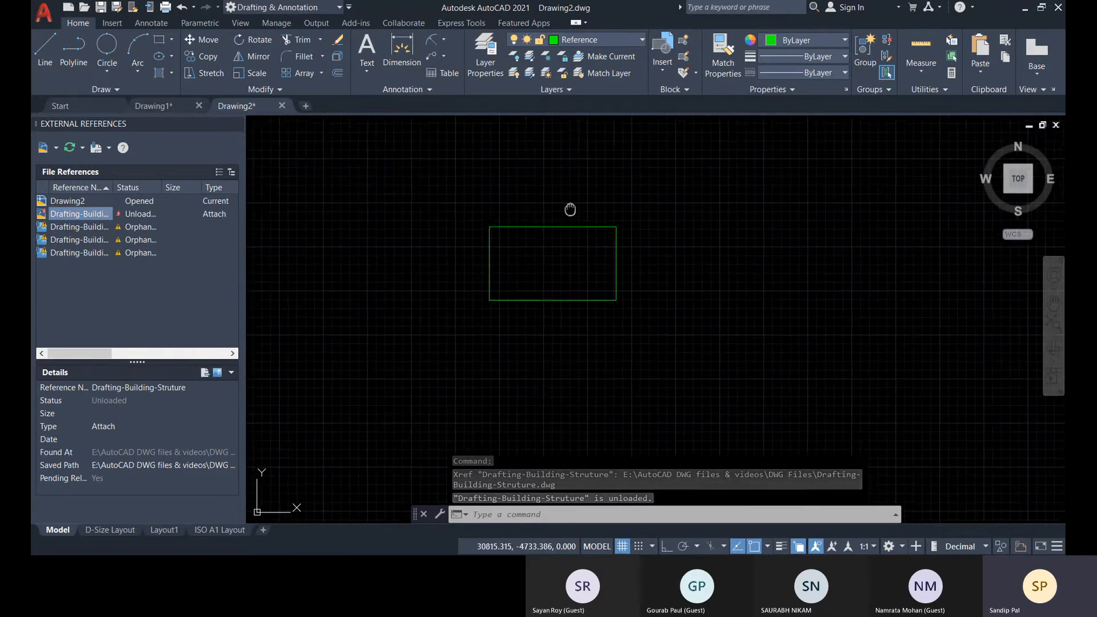
pyautogui.rightClick(76, 213)
pyautogui.click(123, 282)
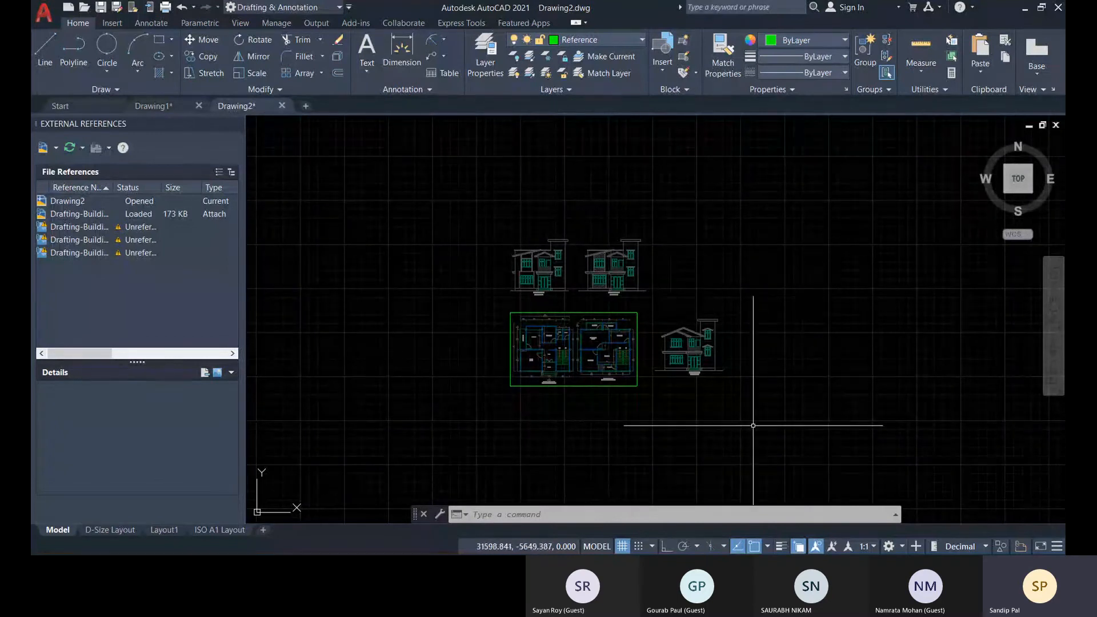
# Open the attached Drafting-Building-Struture drawing from its reference entry and examine its floor plans and elevations.
pyautogui.rightClick(77, 215)
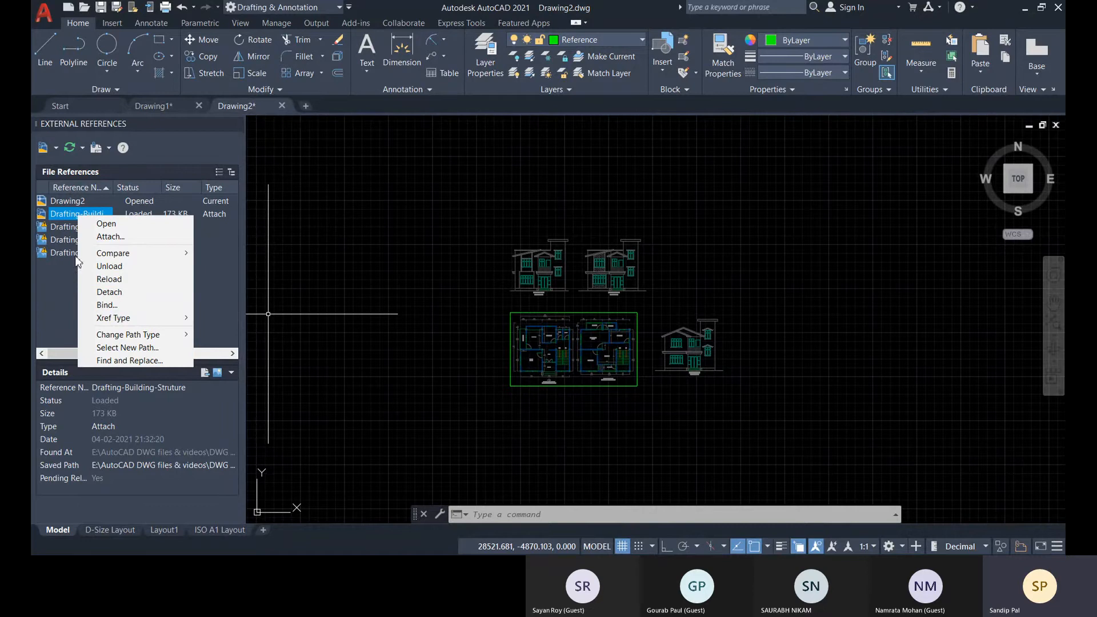
pyautogui.click(117, 224)
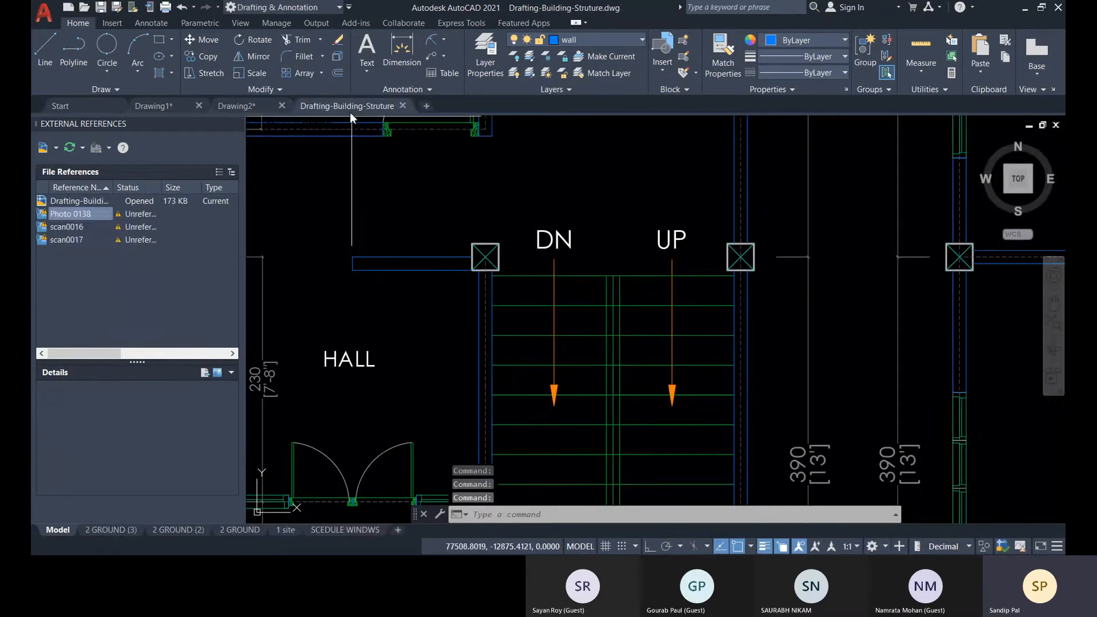
pyautogui.scroll(-8, 497, 253)
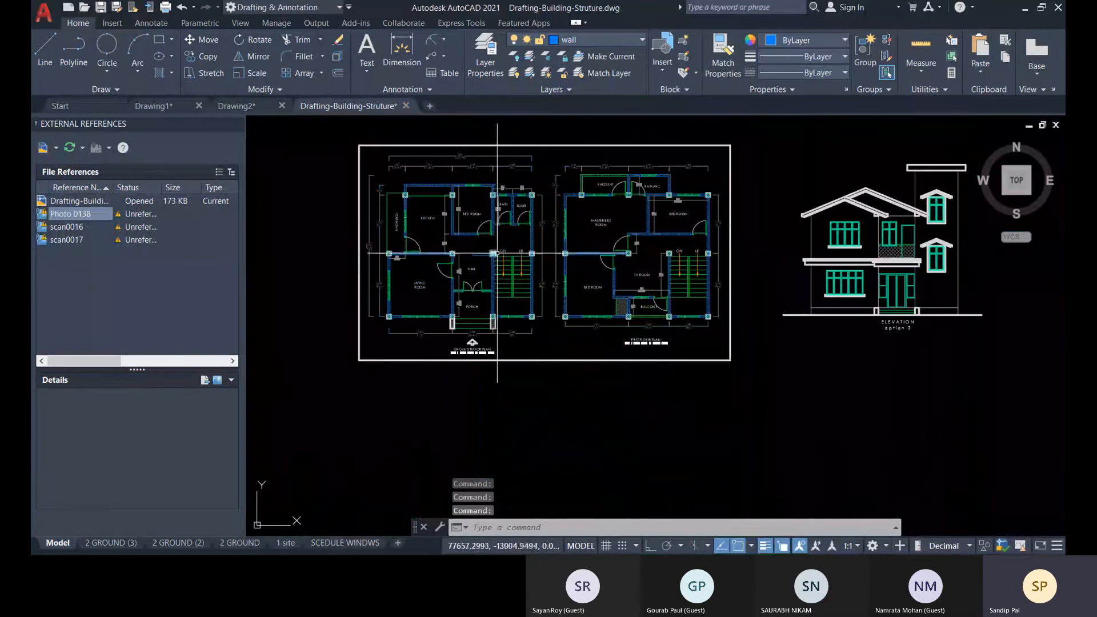
pyautogui.moveTo(513, 309); pyautogui.dragTo(528, 322, button='middle')
pyautogui.moveTo(687, 323); pyautogui.dragTo(662, 511, button='middle')
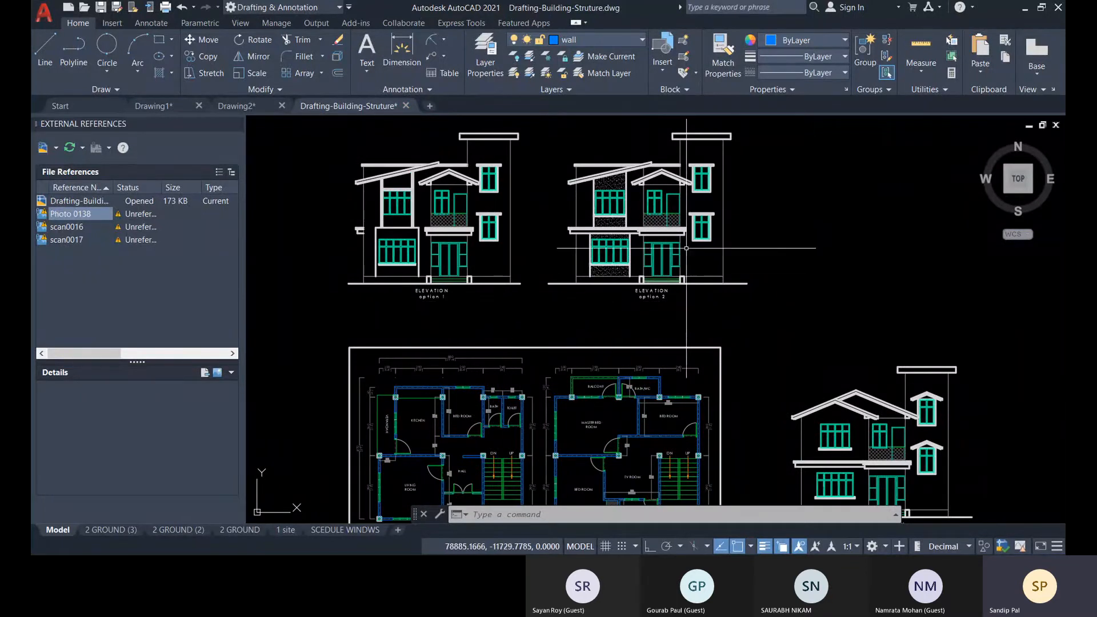
pyautogui.moveTo(503, 295); pyautogui.dragTo(509, 298, button='middle')
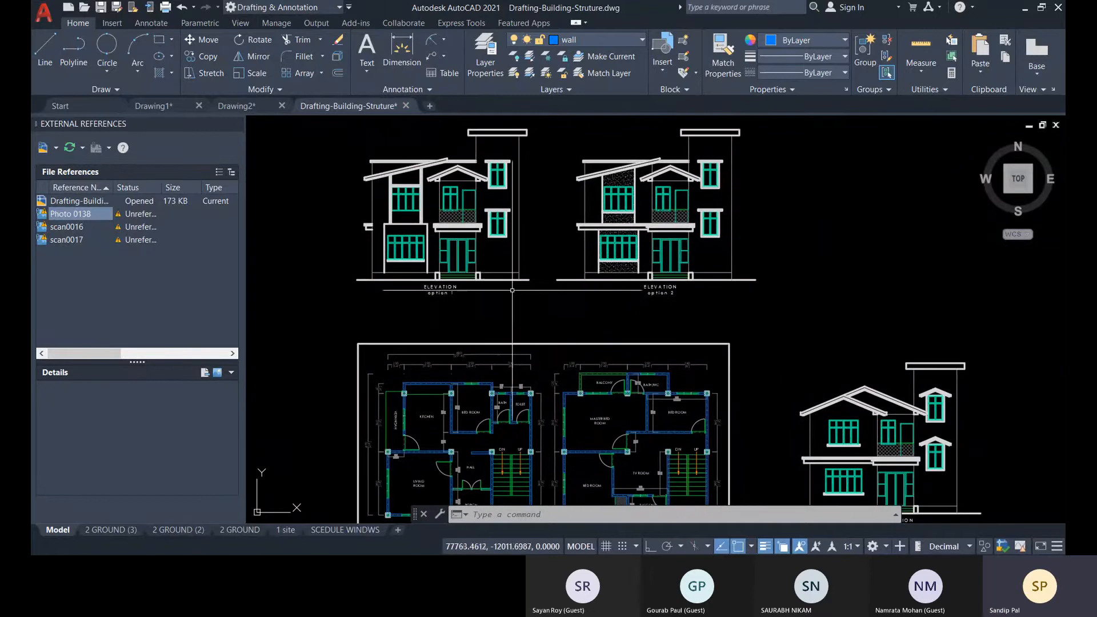
pyautogui.scroll(4, 473, 236)
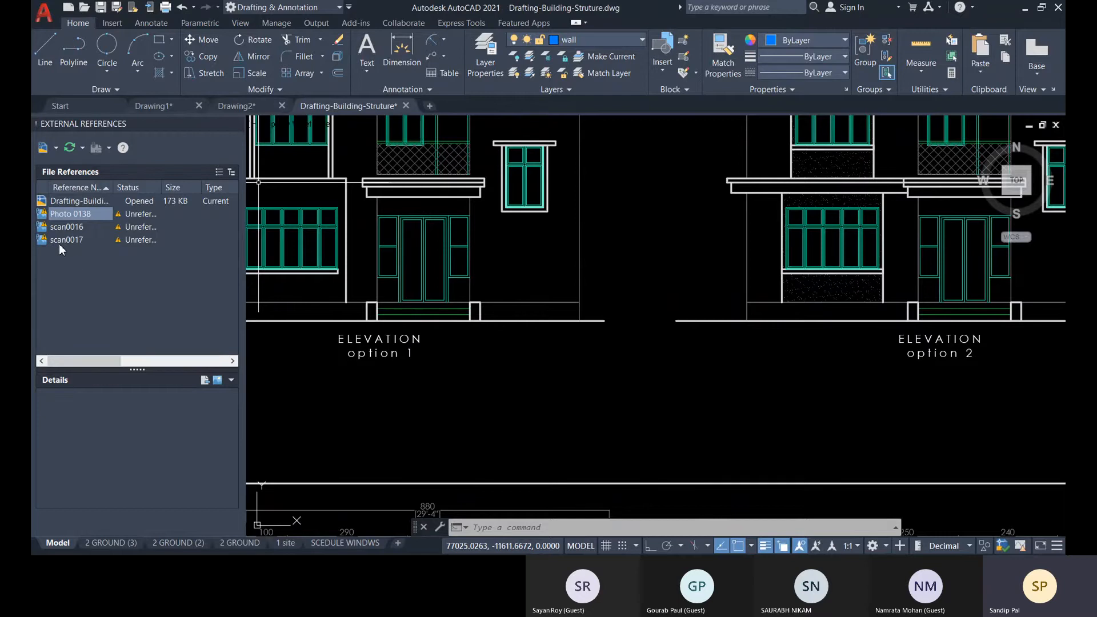
# Switch to Drawing2 and back to Drafting-Building-Struture, and check that file's drawing units.
pyautogui.click(248, 104)
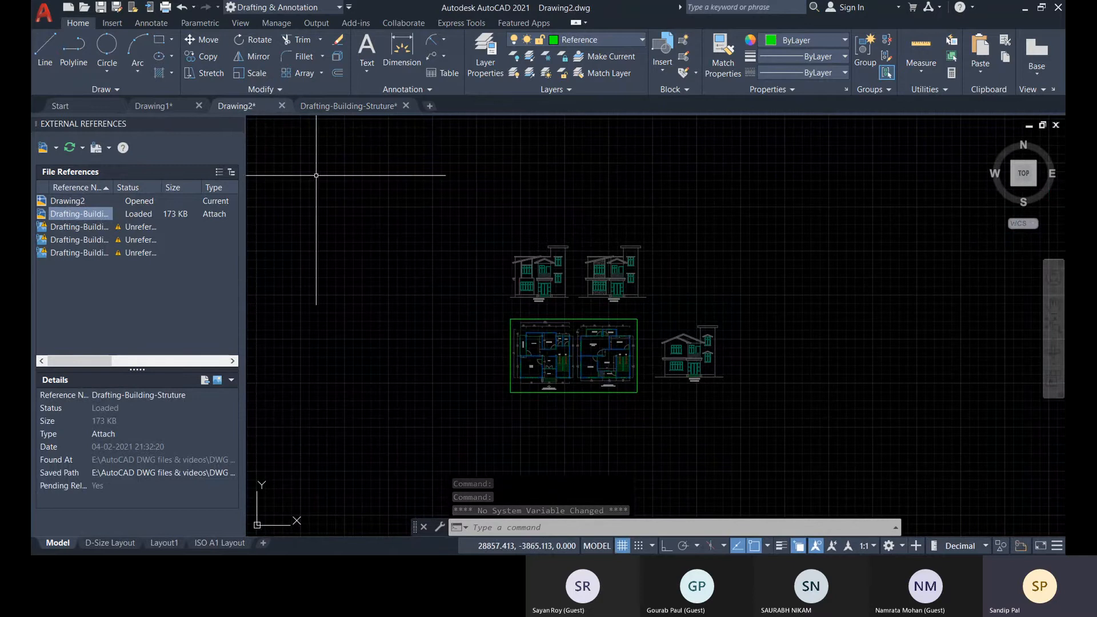
pyautogui.click(342, 106)
pyautogui.scroll(-5, 400, 341)
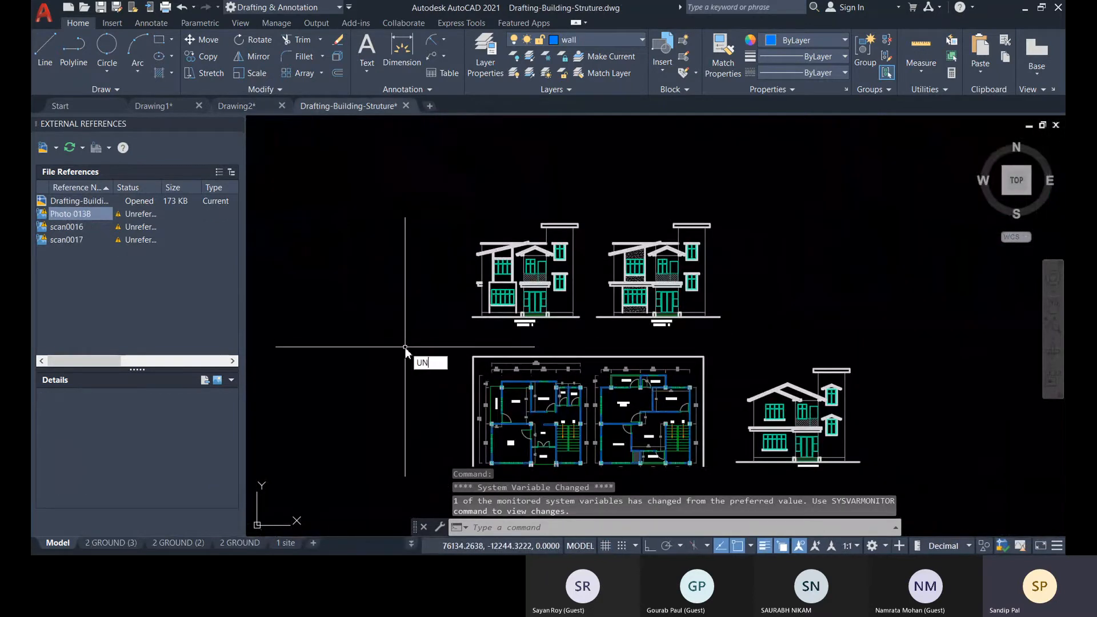
pyautogui.press('Return')
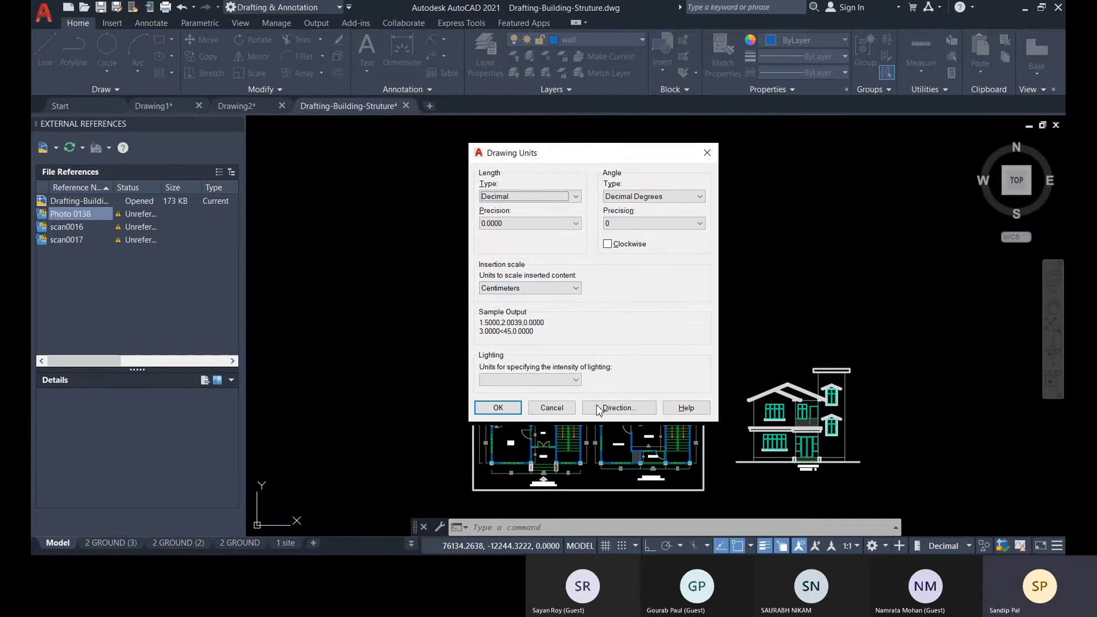
pyautogui.click(497, 408)
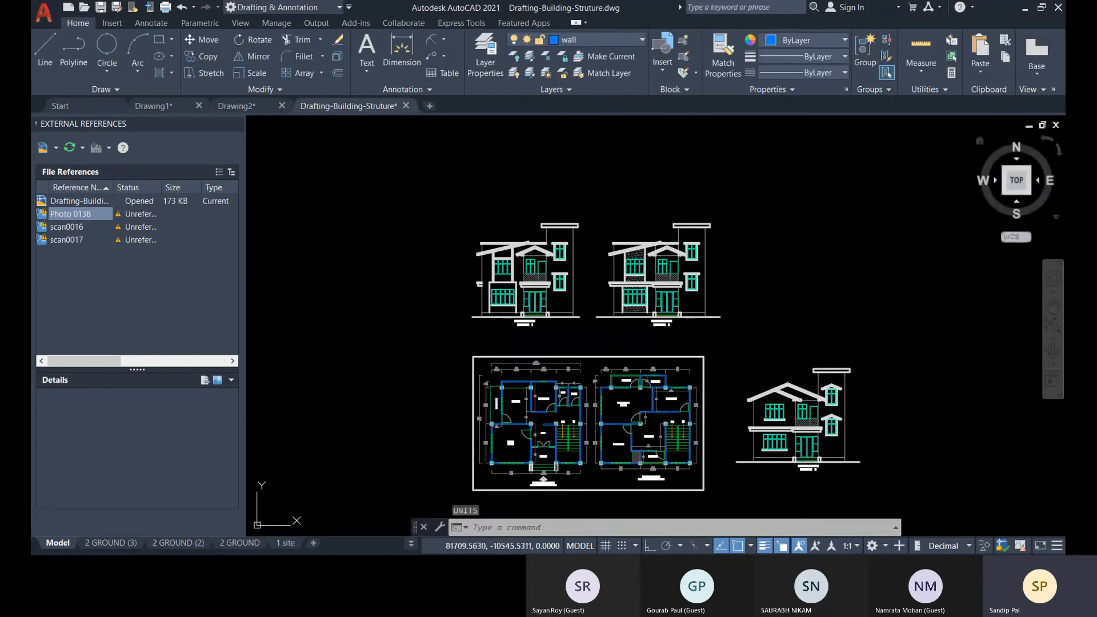
# Erase the two upper elevations and the framed third elevation in Drafting-Building-Struture, keeping only the floor plans.
pyautogui.scroll(5, 794, 428)
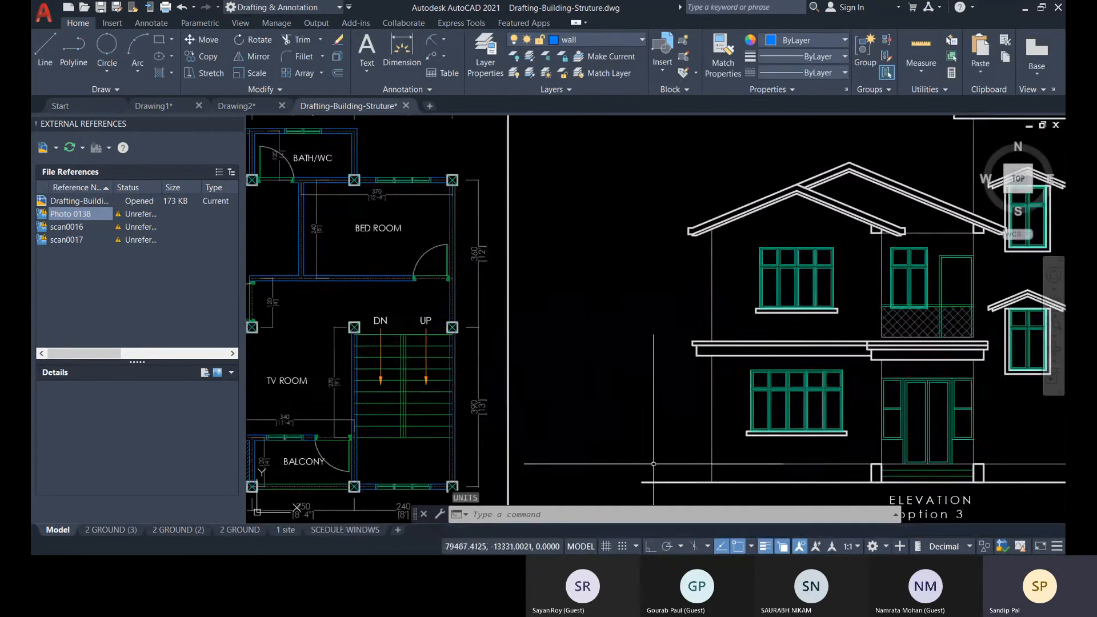
pyautogui.scroll(-6, 563, 393)
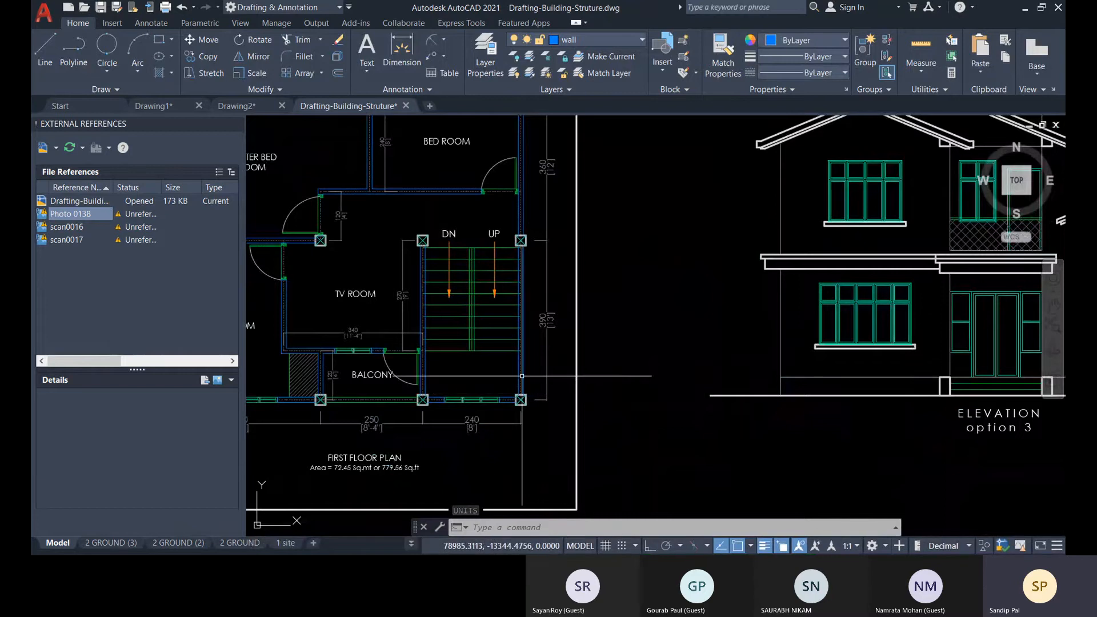
pyautogui.moveTo(594, 390); pyautogui.dragTo(686, 430, button='middle')
pyautogui.scroll(-6, 686, 429)
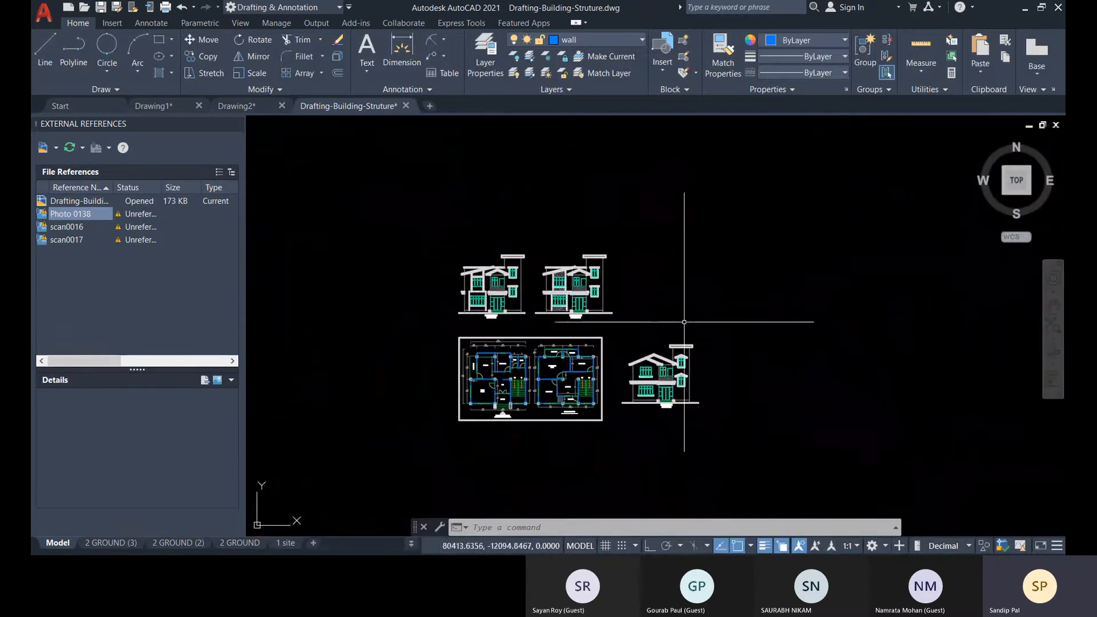
pyautogui.click(680, 326)
pyautogui.click(388, 221)
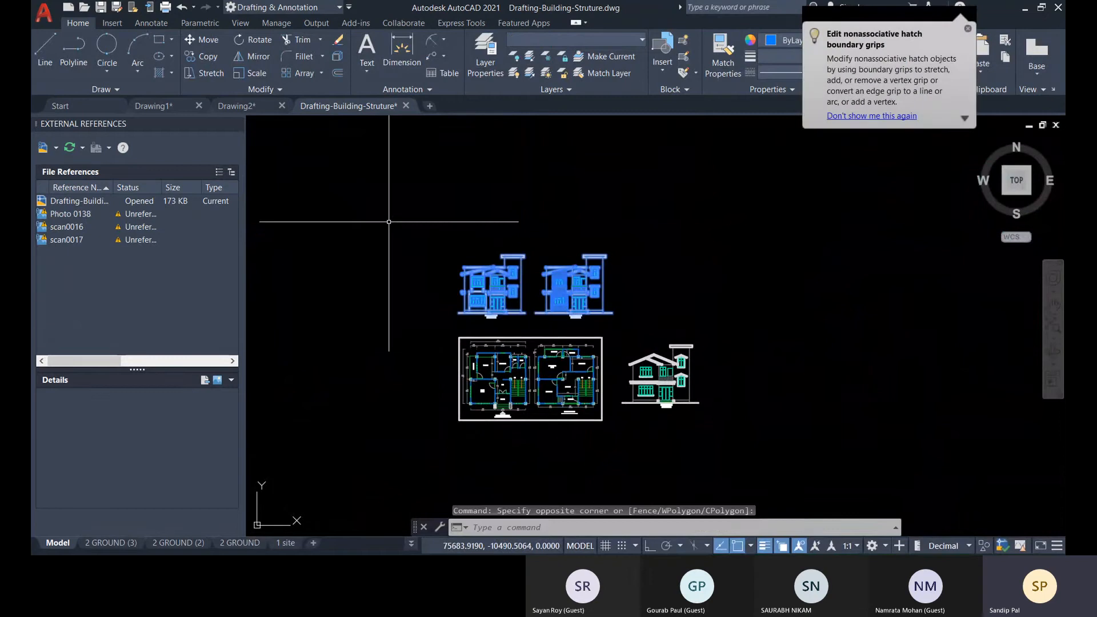
pyautogui.press('Delete')
pyautogui.click(718, 446)
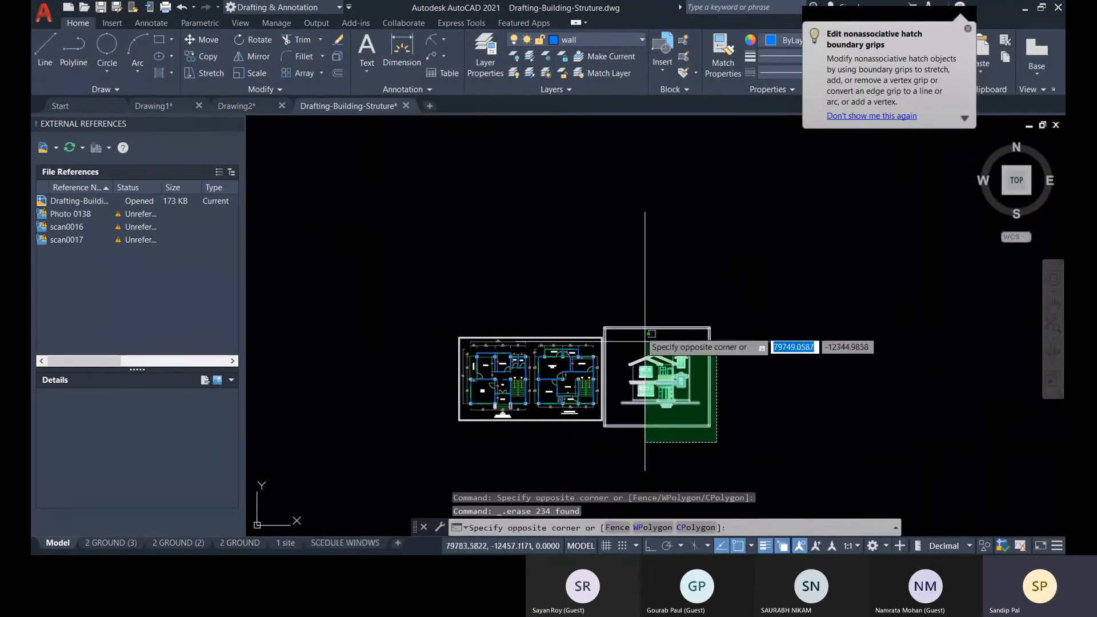
pyautogui.click(613, 299)
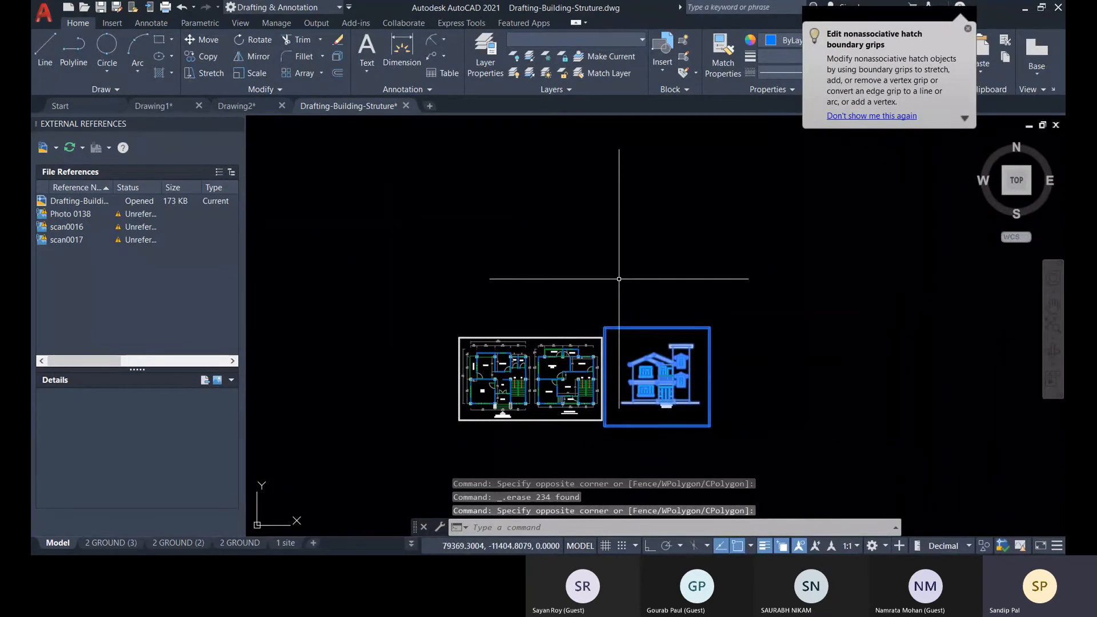
pyautogui.press('Delete')
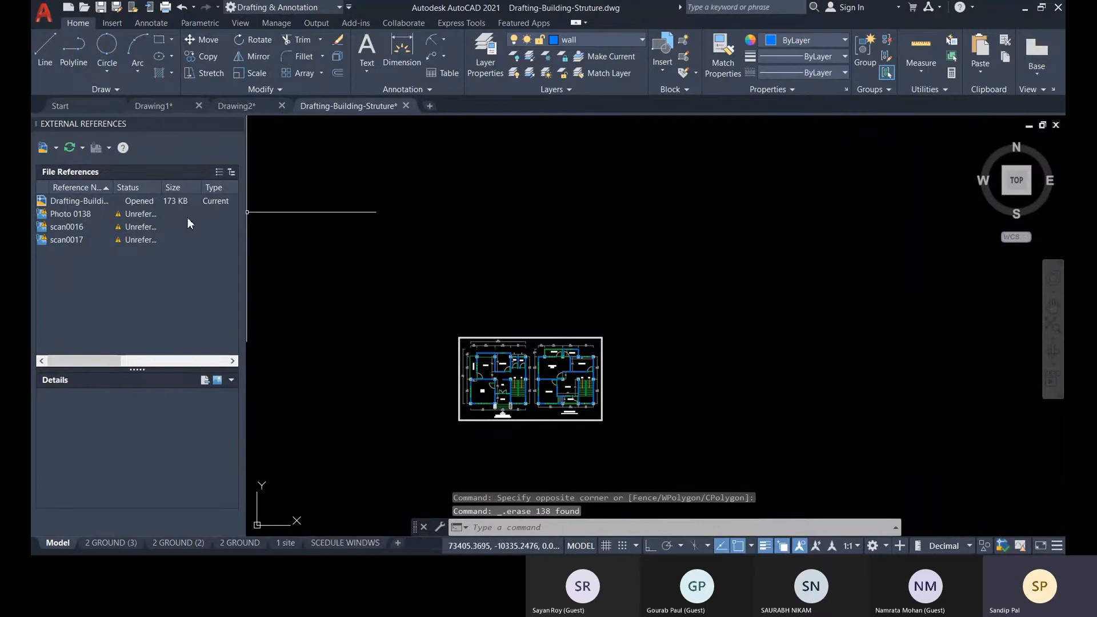
# Return to Drawing2 and check the Drafting-Building-Struture reference and its reload option without reloading it.
pyautogui.click(238, 107)
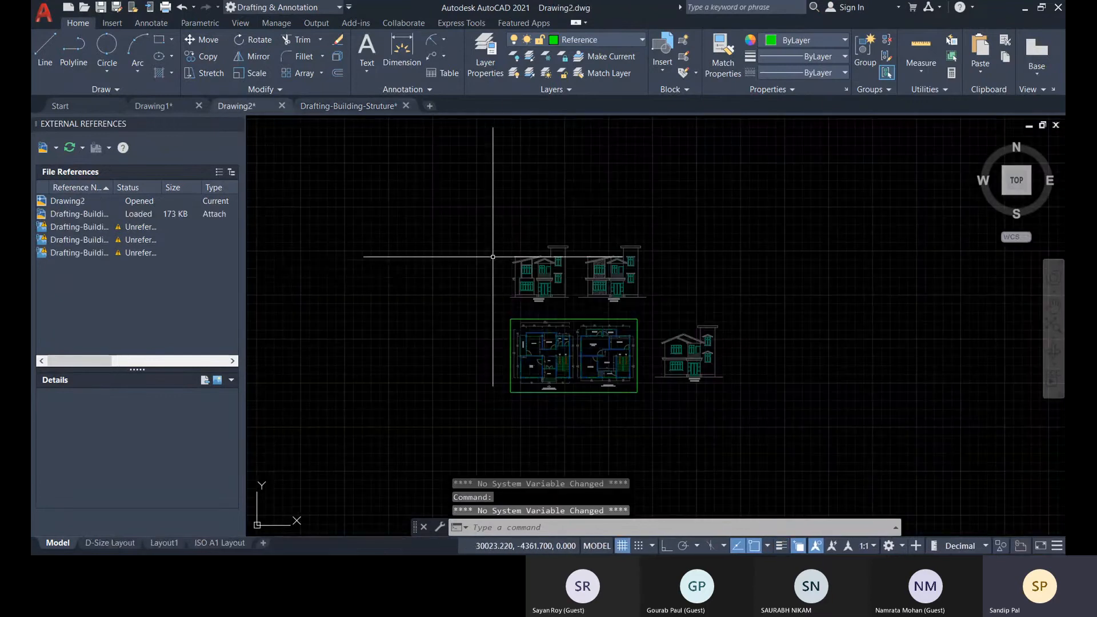
pyautogui.click(87, 214)
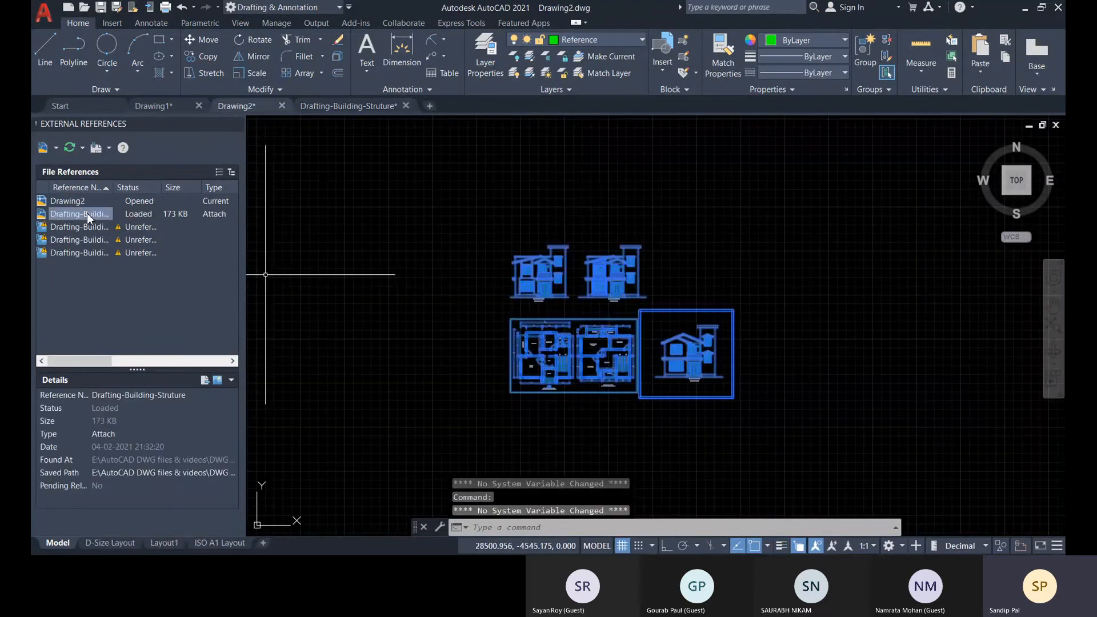
pyautogui.rightClick(83, 213)
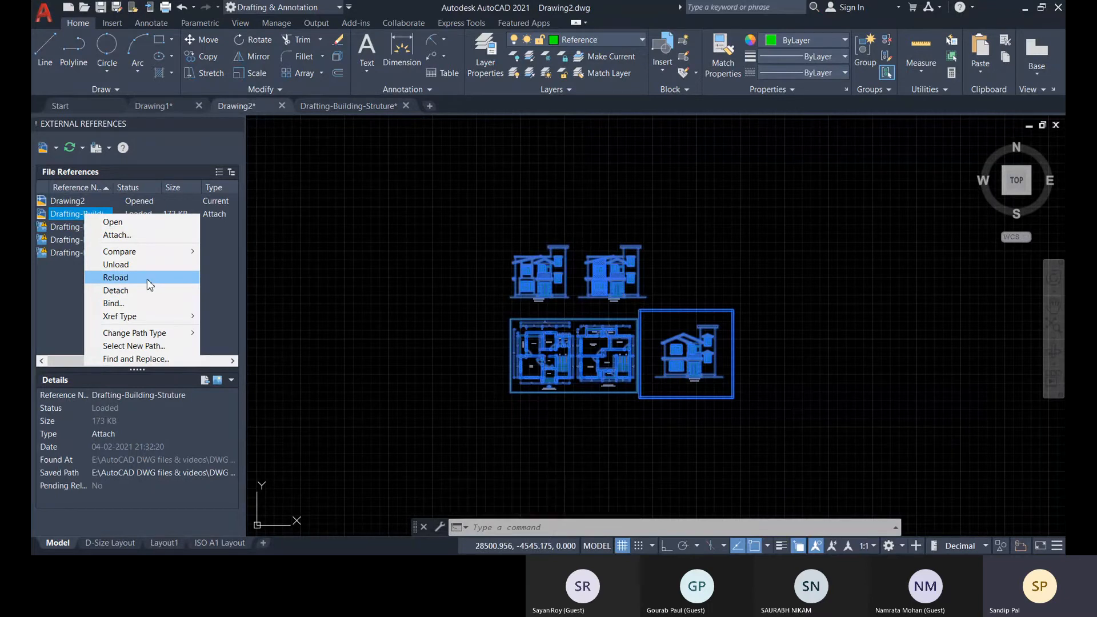
pyautogui.click(711, 266)
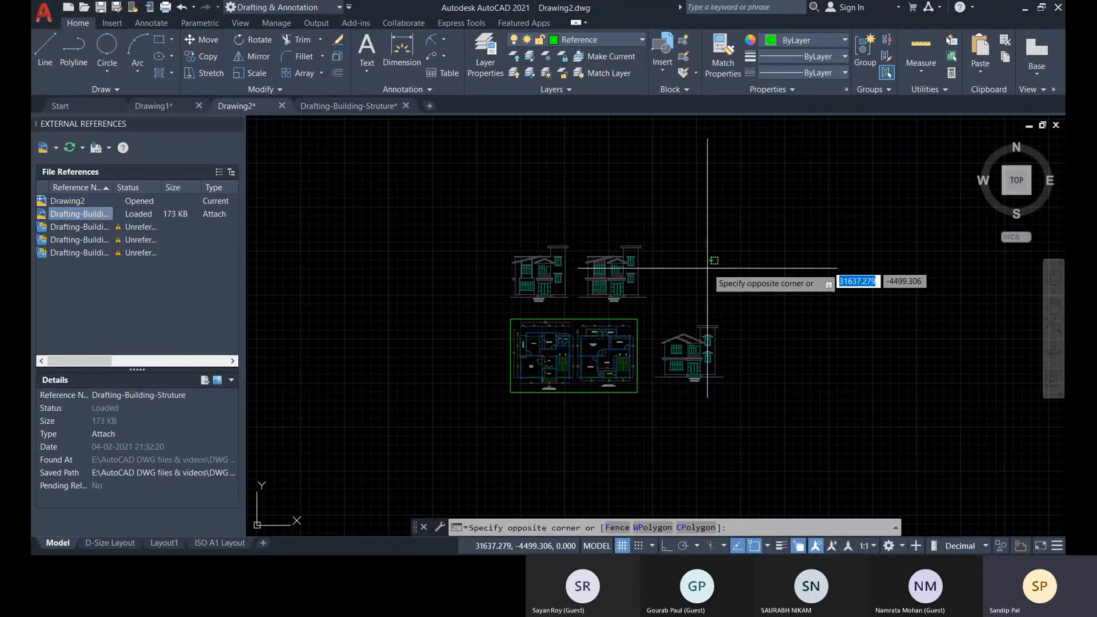
pyautogui.click(777, 175)
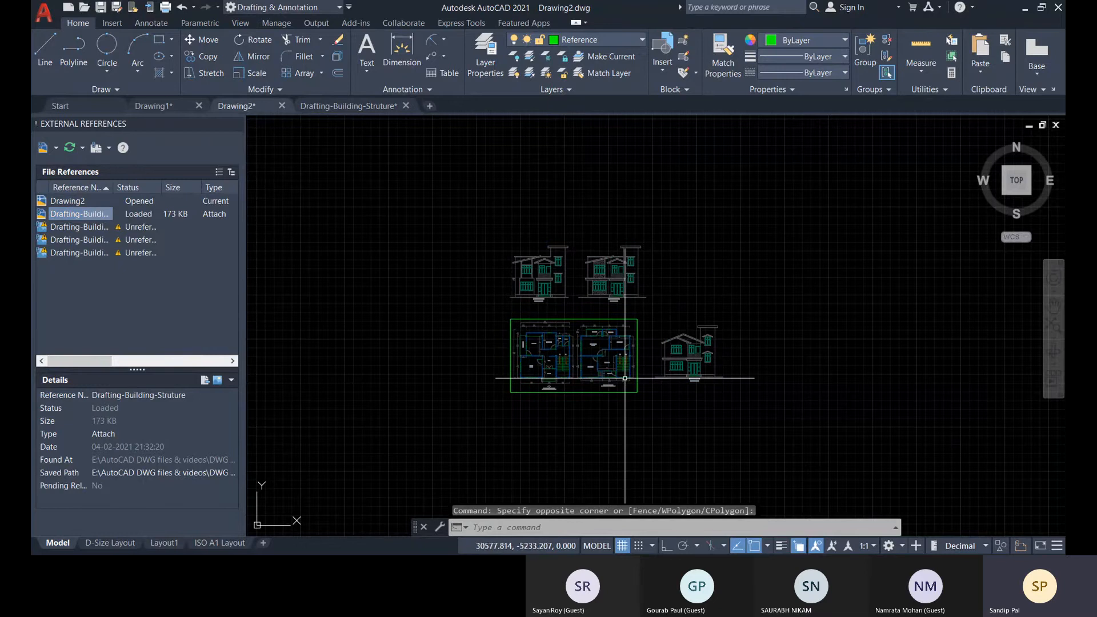
# Close the Drafting-Building-Struture drawing without saving its changes.
pyautogui.click(356, 105)
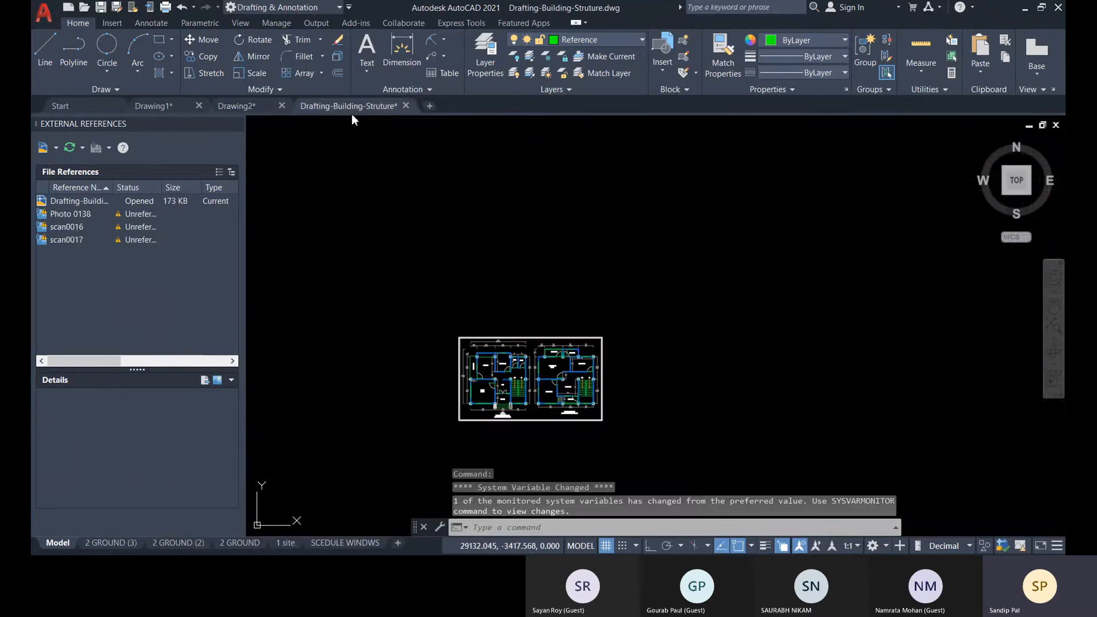
pyautogui.click(406, 106)
pyautogui.click(574, 315)
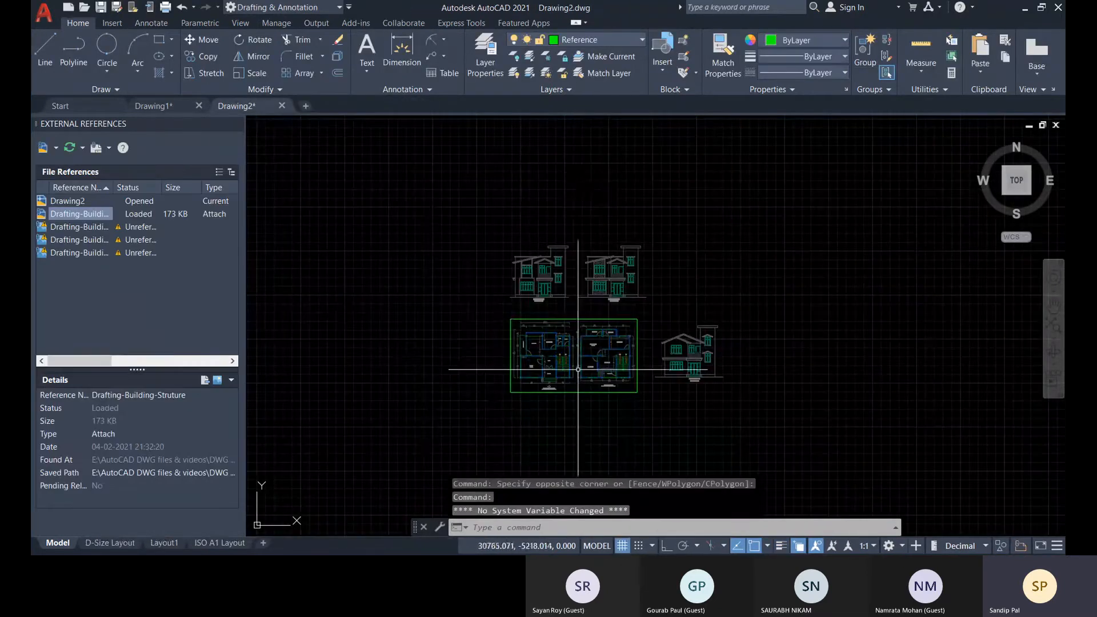
# Erase the four green border lines around the referenced floor plans, using Select Similar from one of them.
pyautogui.click(81, 215)
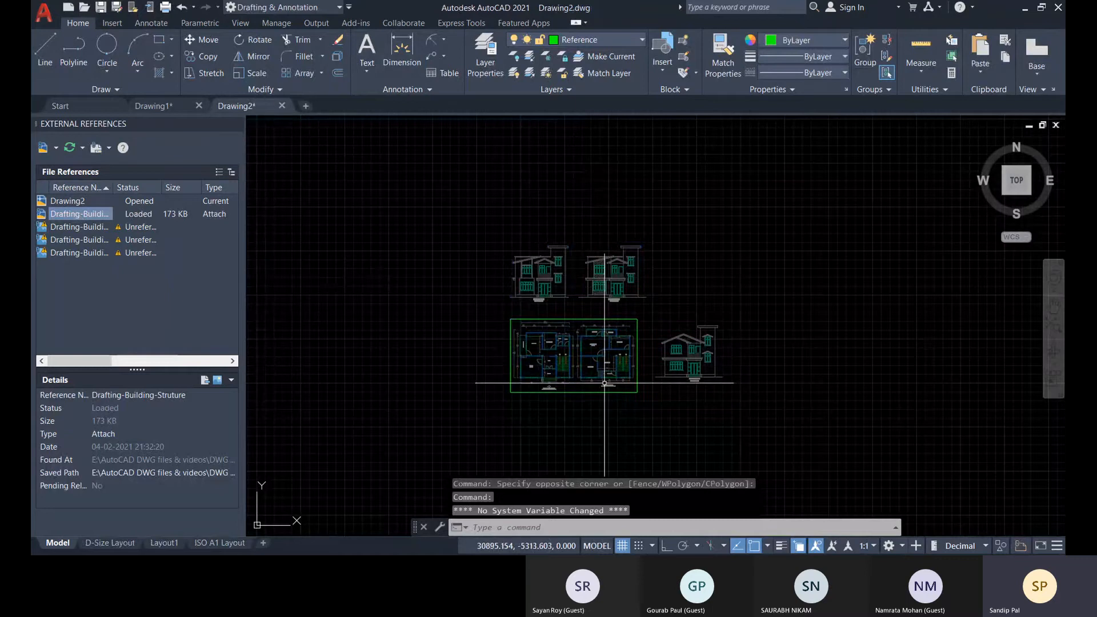
pyautogui.moveTo(585, 350); pyautogui.dragTo(511, 333, button='middle')
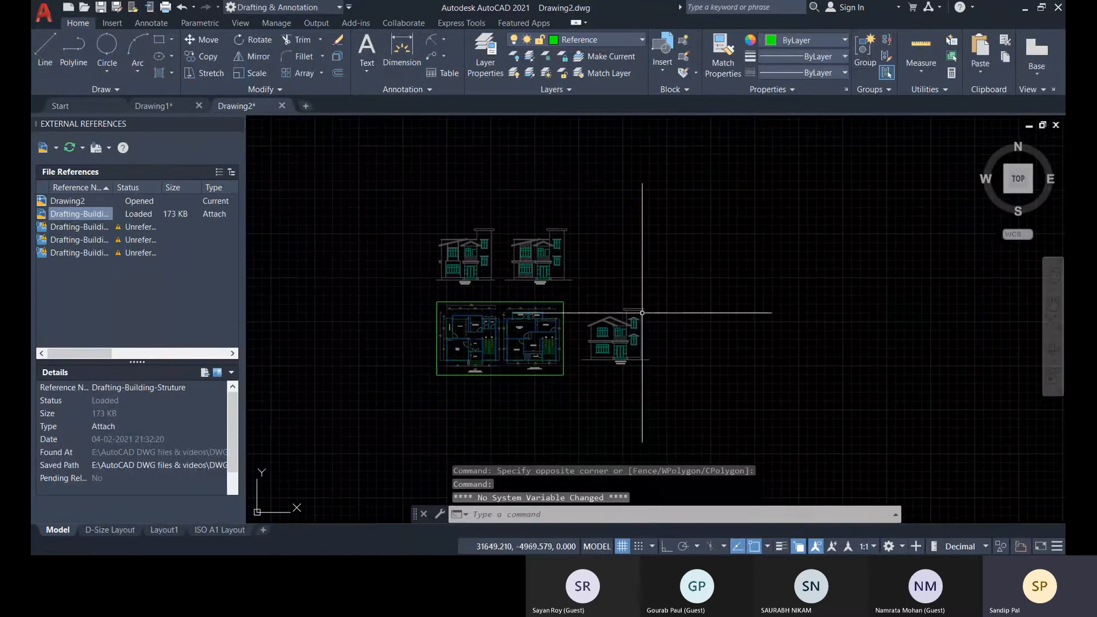
pyautogui.click(509, 301)
pyautogui.click(595, 354)
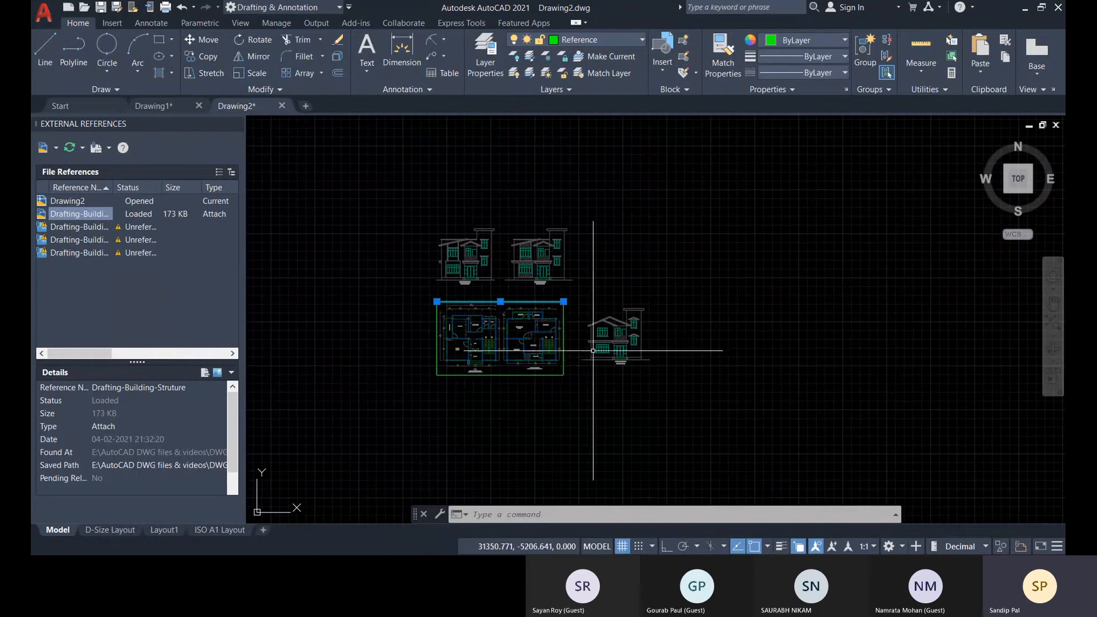
pyautogui.rightClick(619, 337)
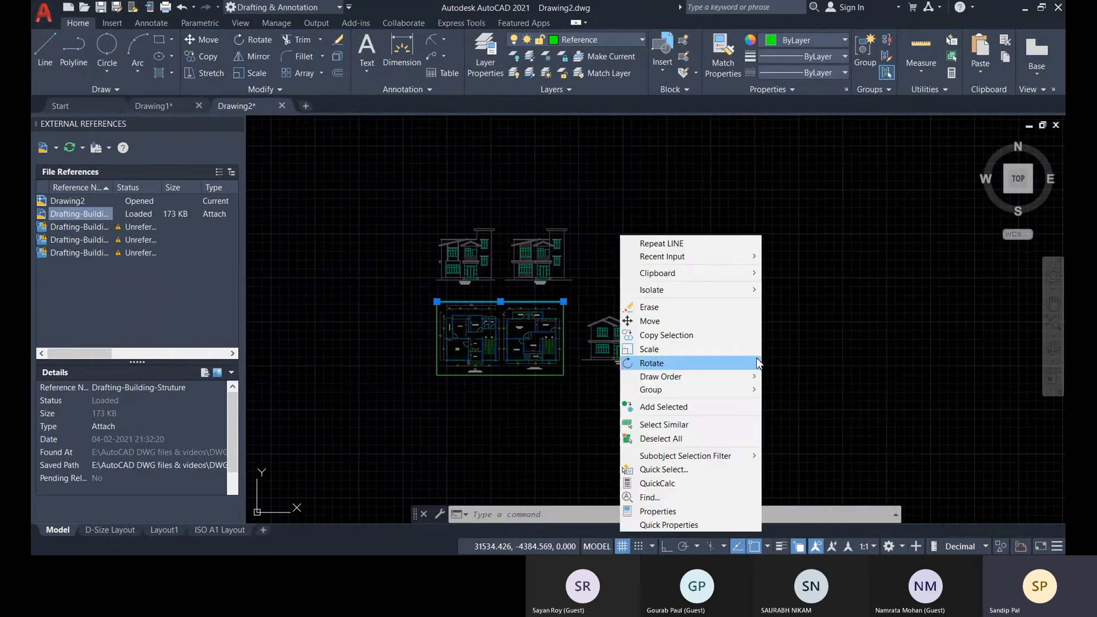
pyautogui.click(697, 427)
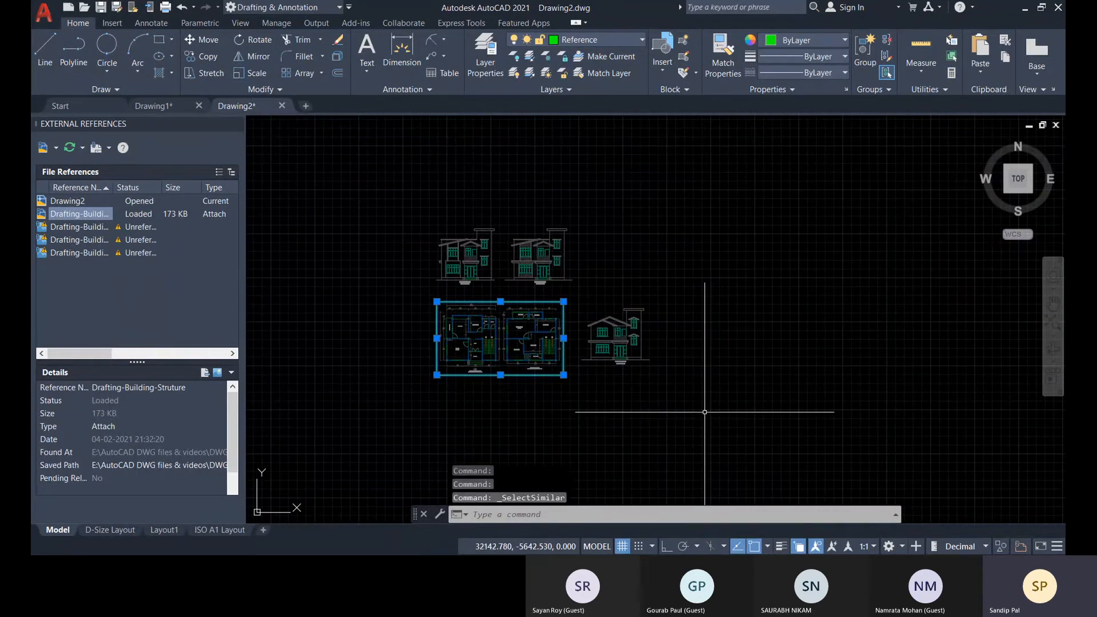
pyautogui.press('Delete')
# Bind the Drafting-Building-Struture reference into Drawing2 with the Bind type, and undo the bind after selecting the bound drawing.
pyautogui.scroll(5, 544, 288)
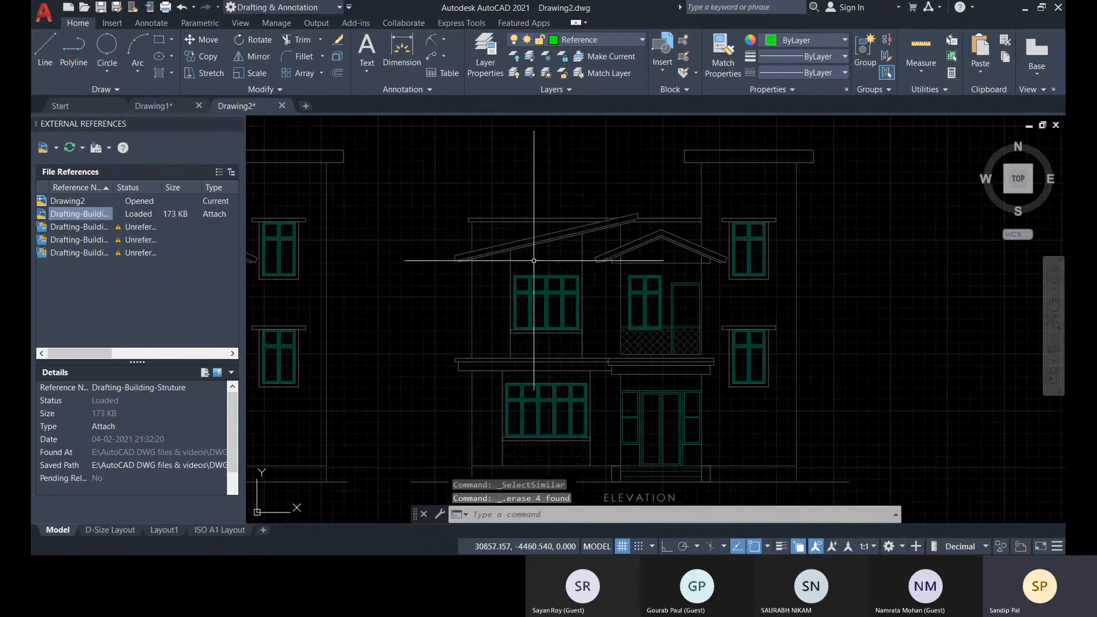
pyautogui.scroll(-4, 563, 235)
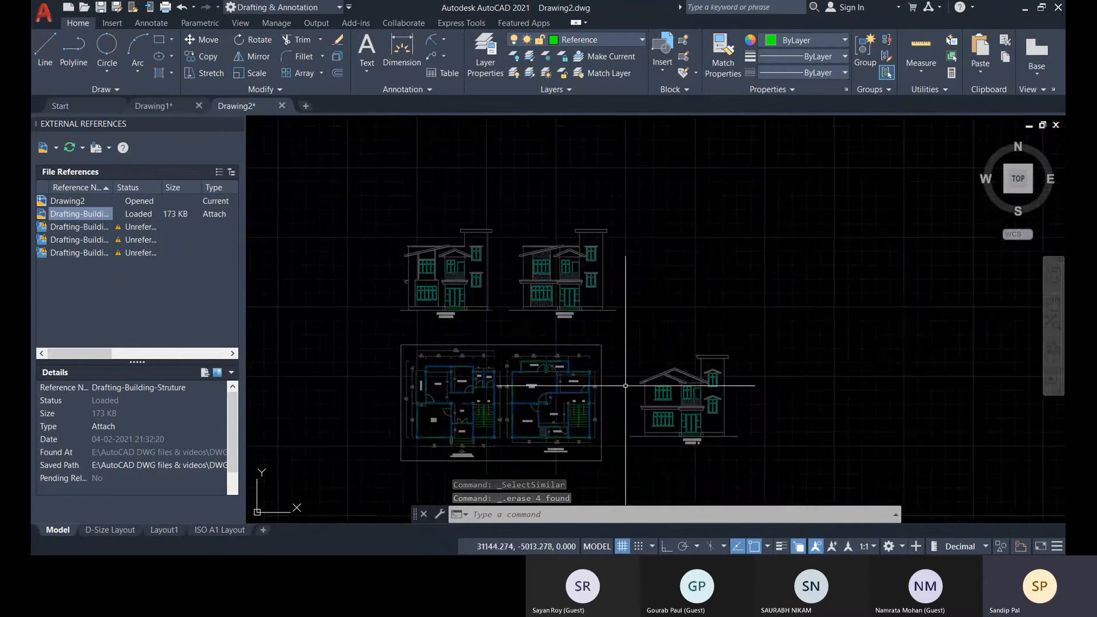
pyautogui.moveTo(629, 369); pyautogui.dragTo(645, 346, button='middle')
pyautogui.rightClick(87, 214)
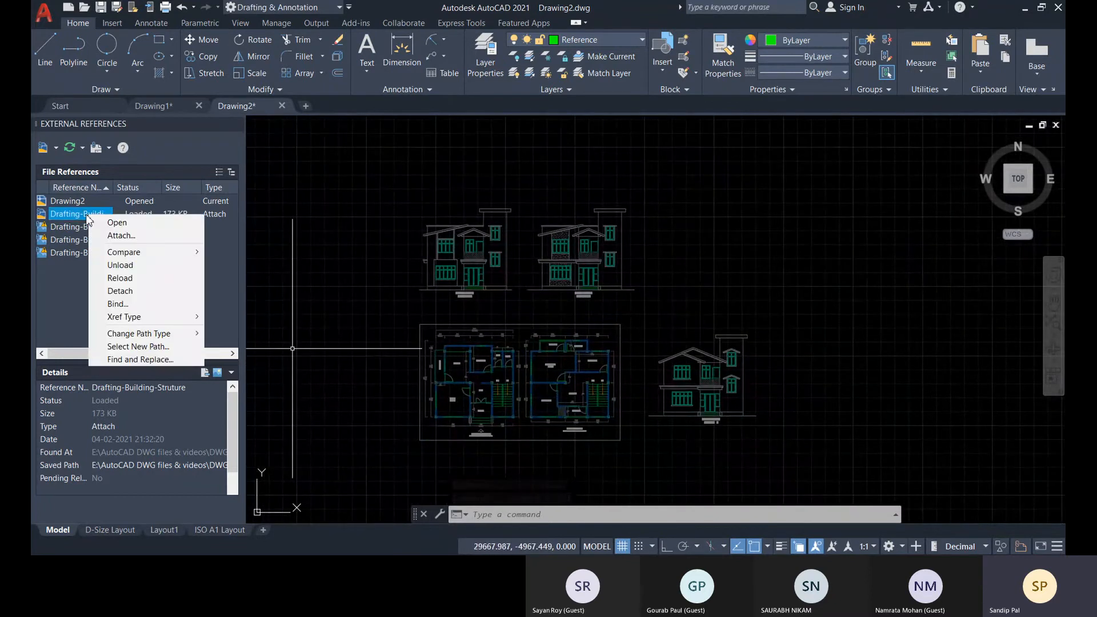
pyautogui.click(128, 305)
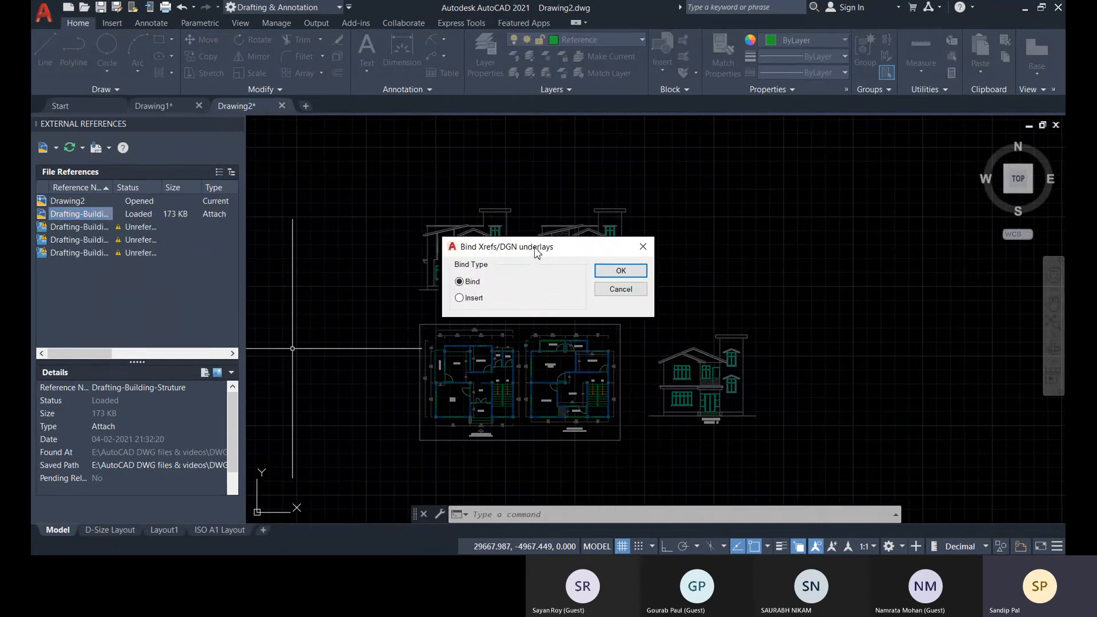
pyautogui.moveTo(537, 254); pyautogui.dragTo(505, 249)
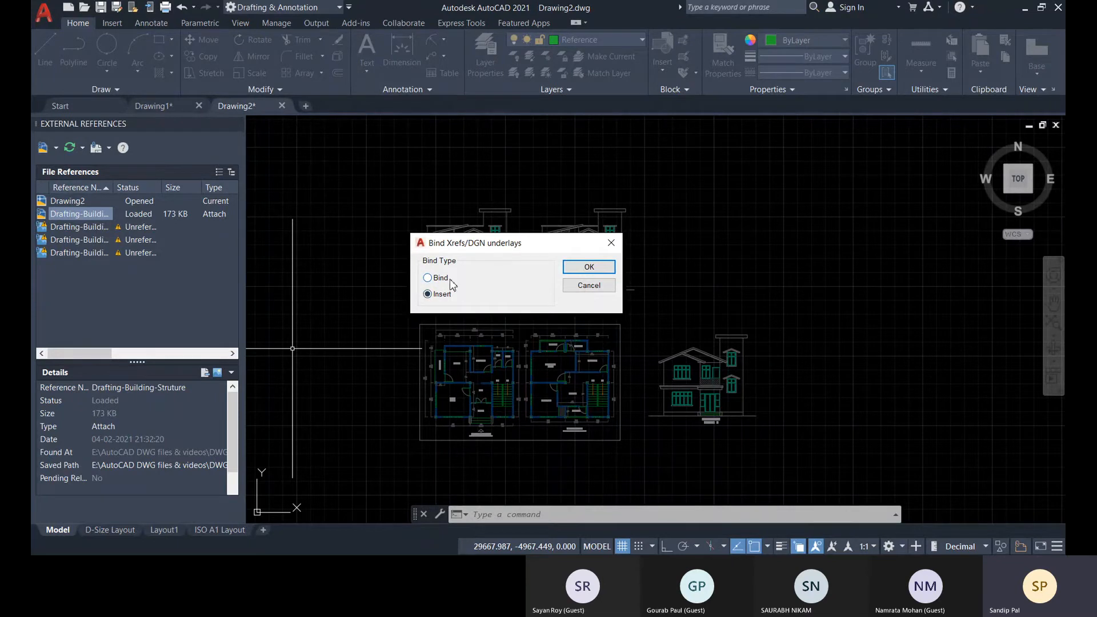
pyautogui.moveTo(471, 248); pyautogui.dragTo(403, 236)
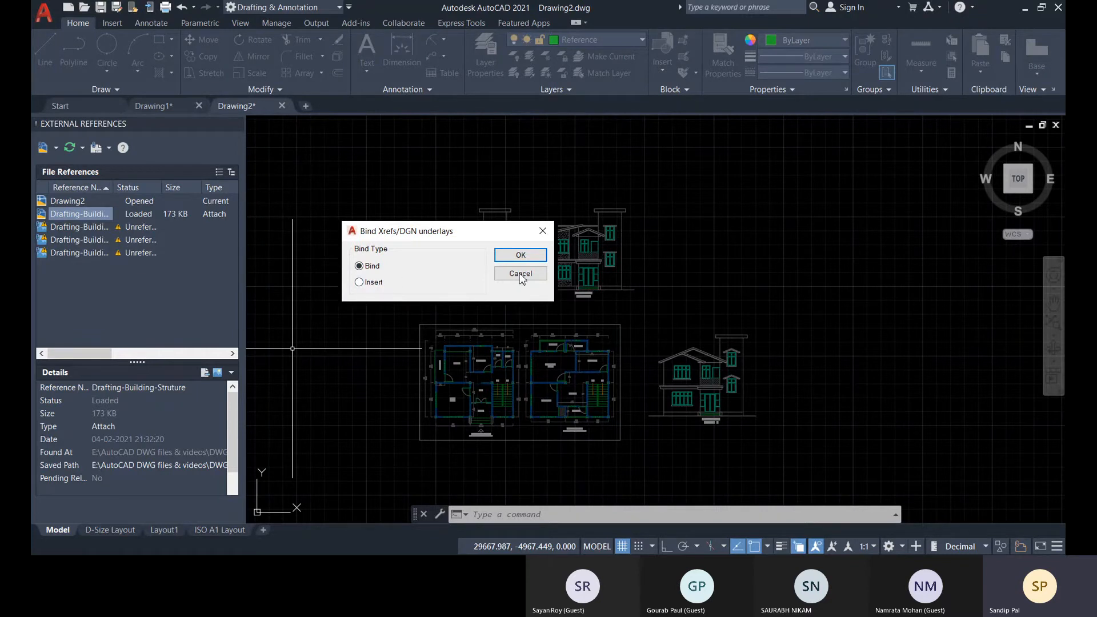
pyautogui.moveTo(424, 240); pyautogui.dragTo(526, 265)
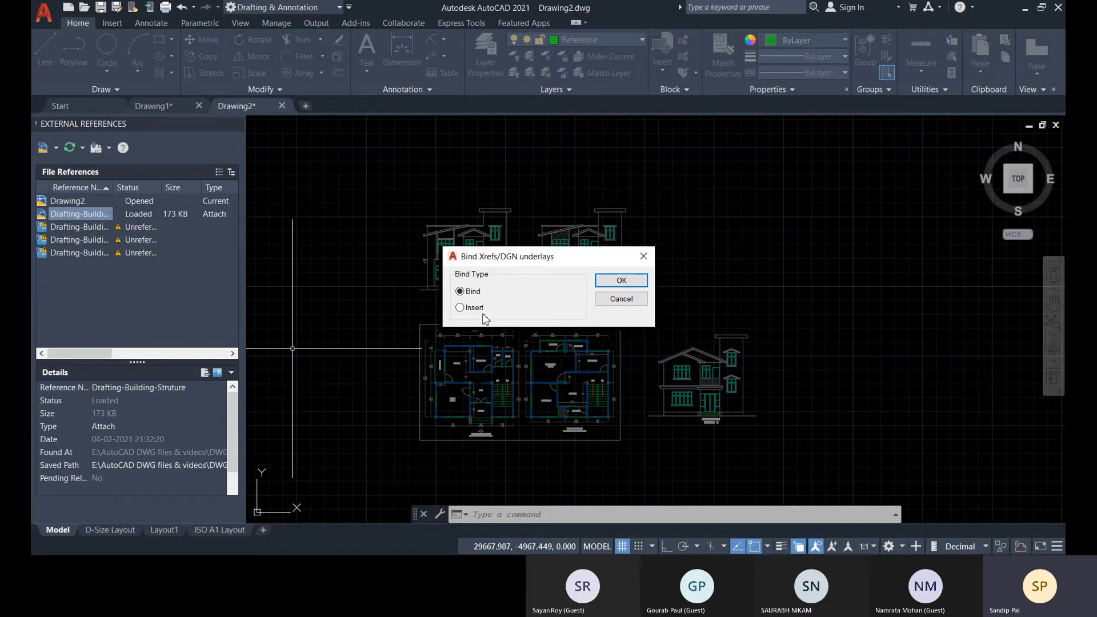
pyautogui.click(621, 280)
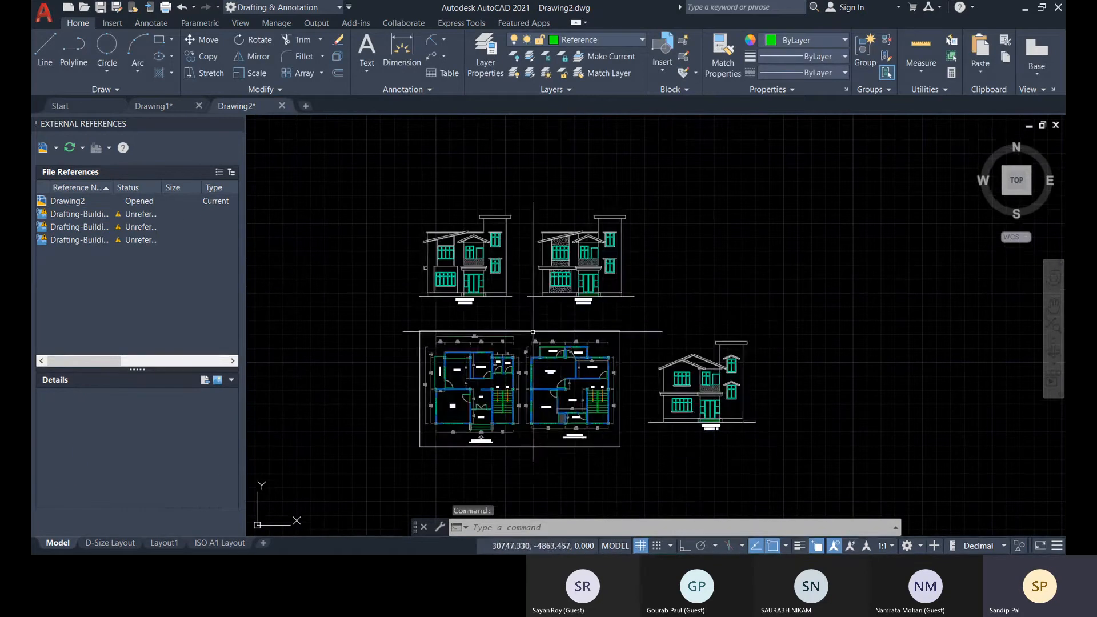
pyautogui.hotkey('ctrl', 'a')
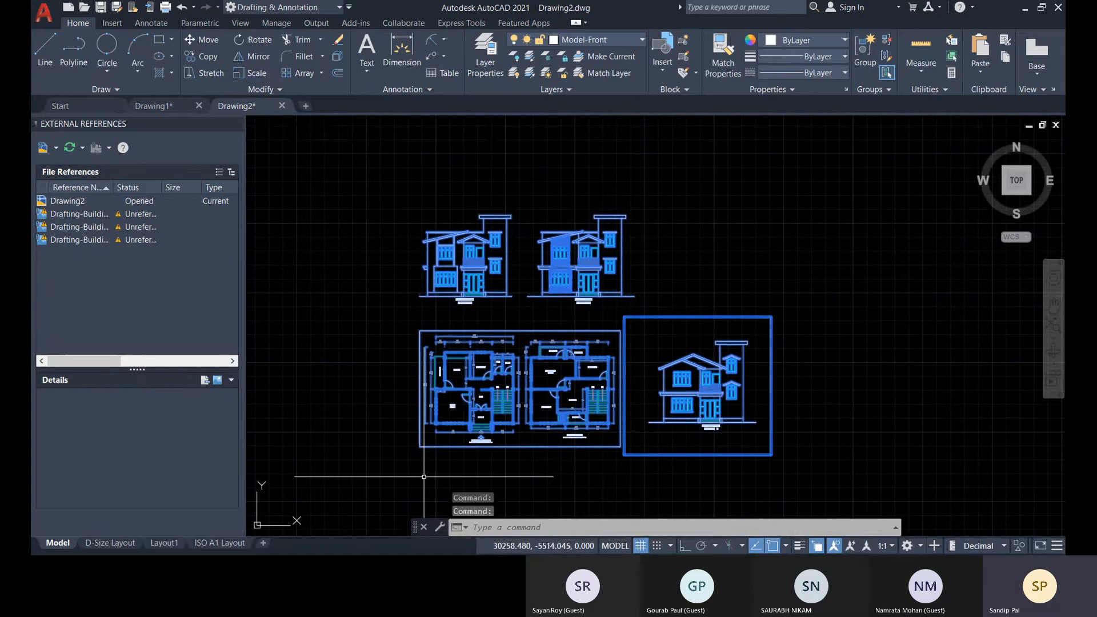
pyautogui.hotkey('ctrl', 'z')
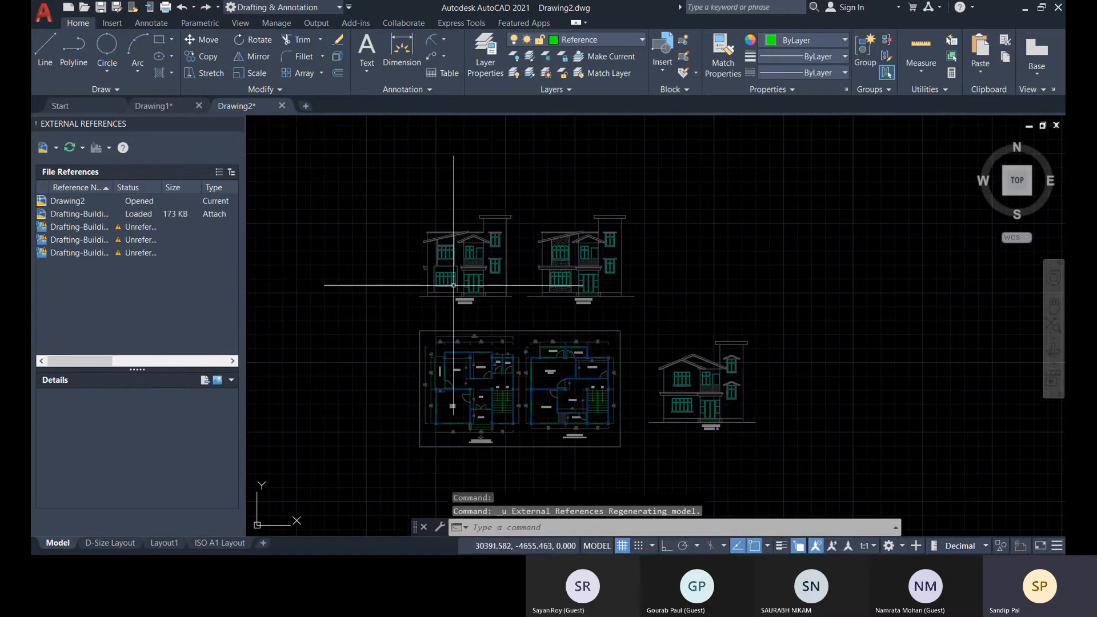
# Bind the Drafting-Building-Struture reference into Drawing2 with the Insert bind type and clear the selection.
pyautogui.click(394, 303)
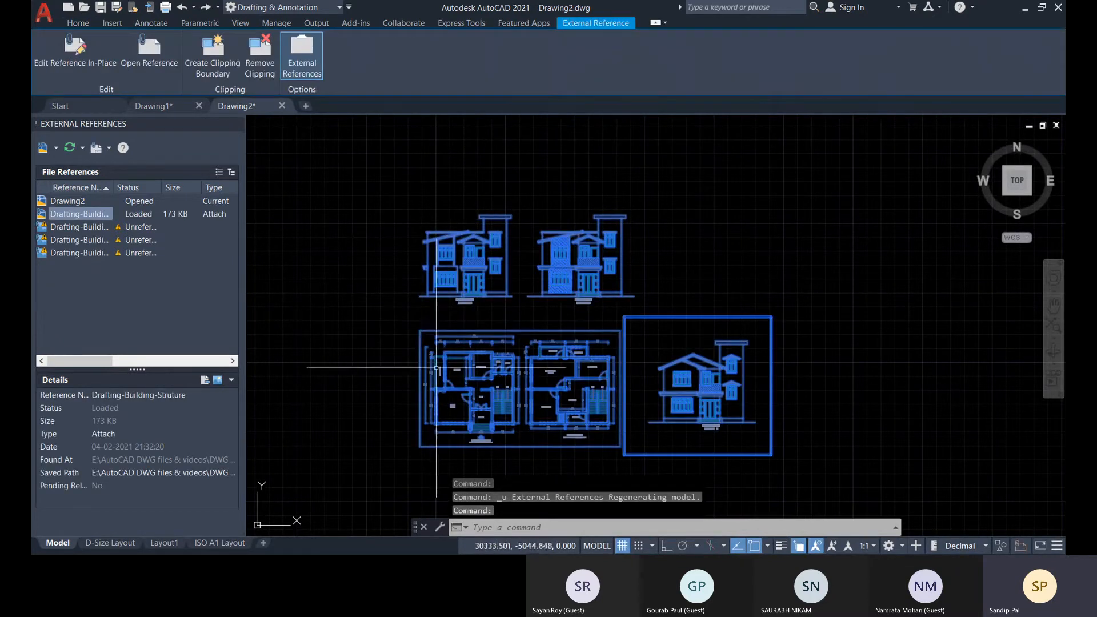
pyautogui.rightClick(92, 217)
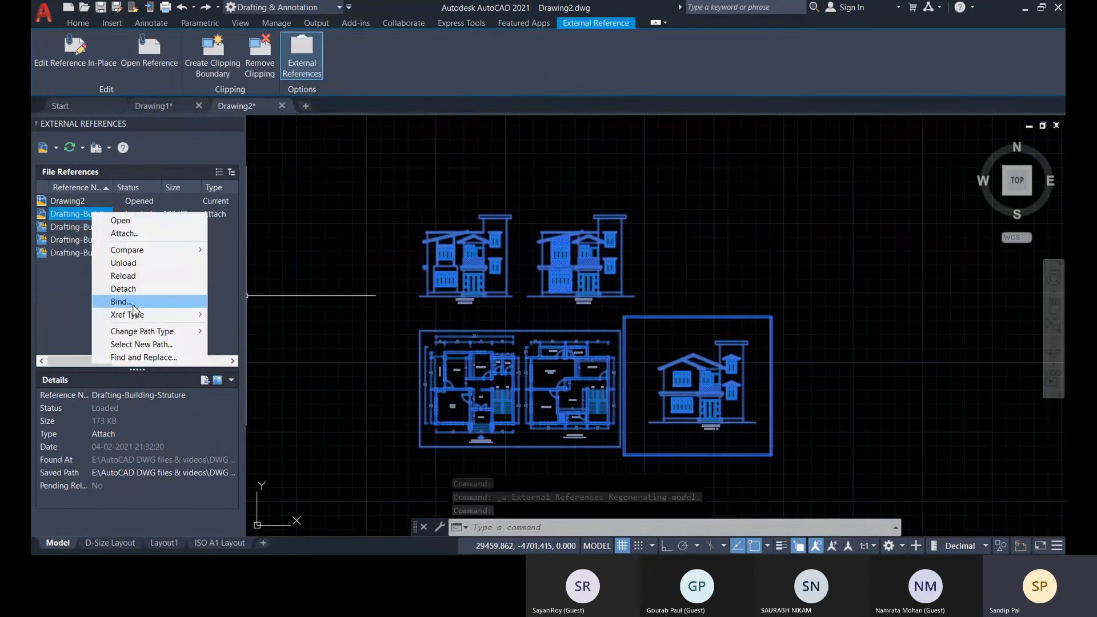
pyautogui.click(122, 302)
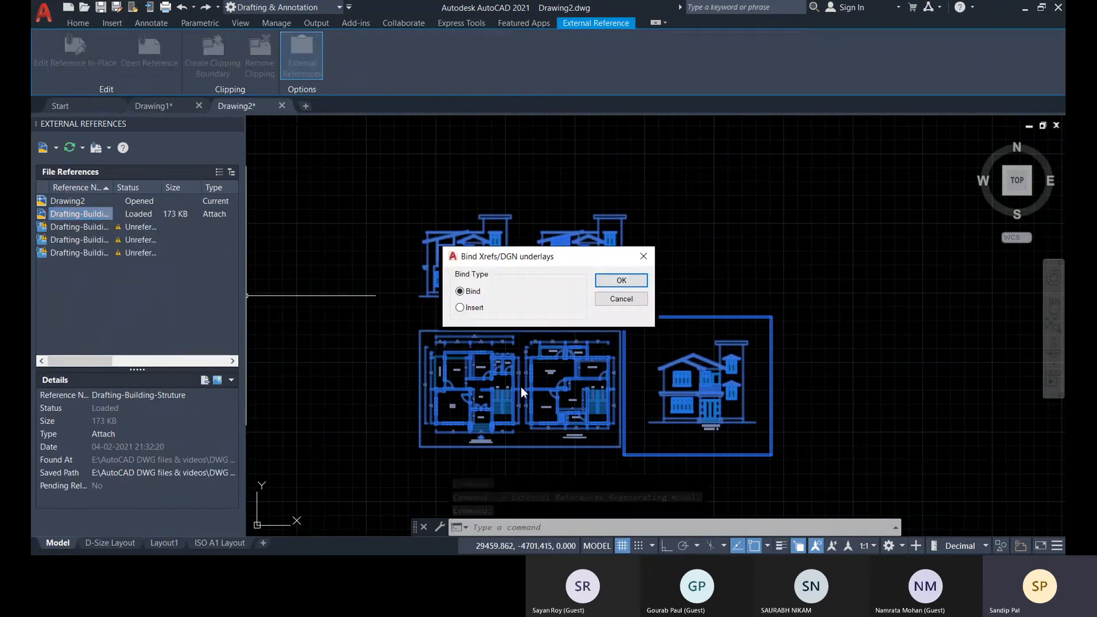
pyautogui.click(622, 281)
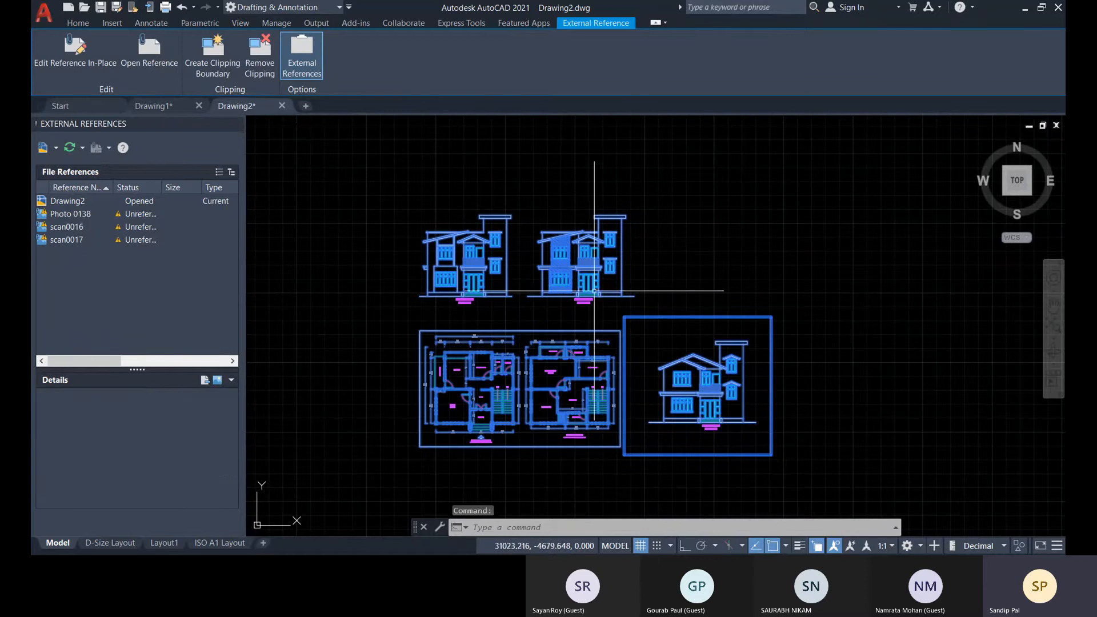
pyautogui.press('Escape')
pyautogui.press('Escape')
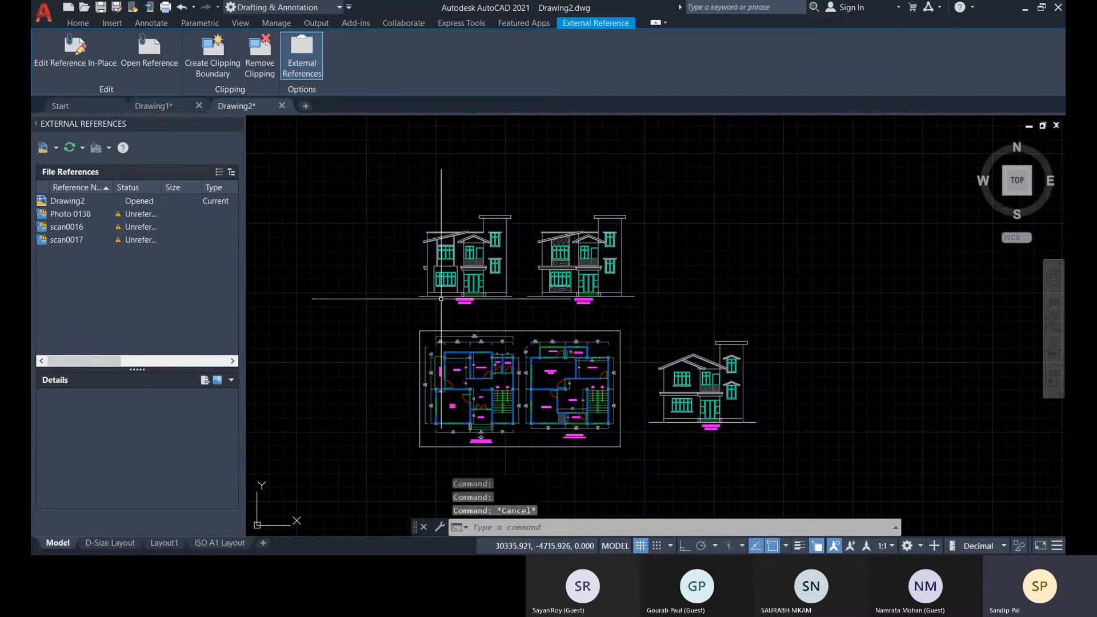
# Select the whole inserted drawing and examine the names in the list of insertable blocks.
pyautogui.hotkey('ctrl', 'a')
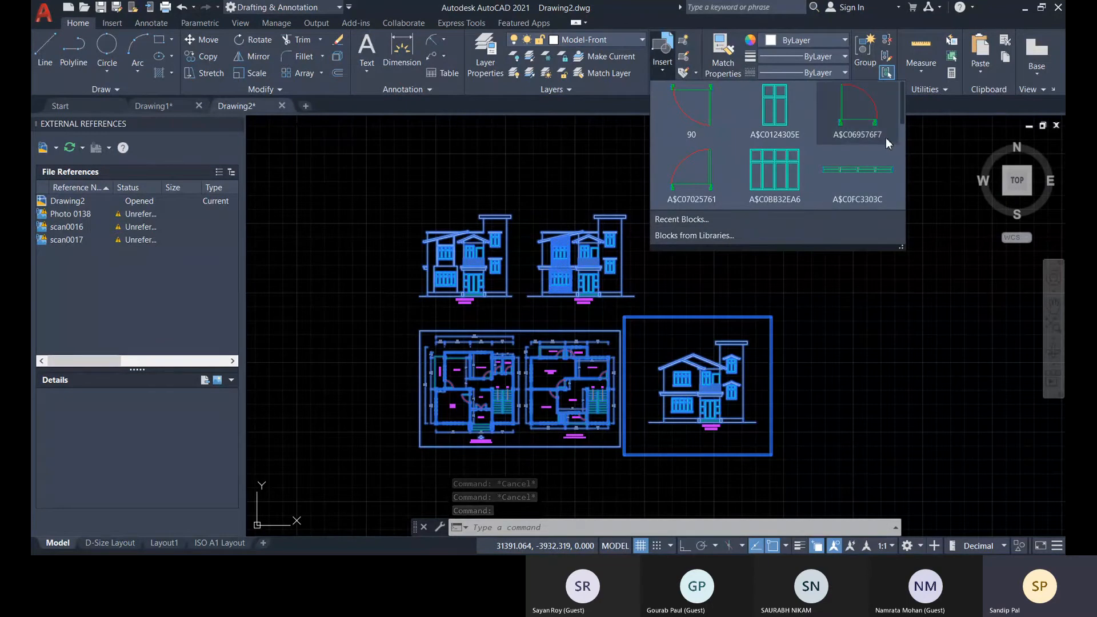
pyautogui.scroll(-3, 880, 149)
pyautogui.scroll(-5, 882, 158)
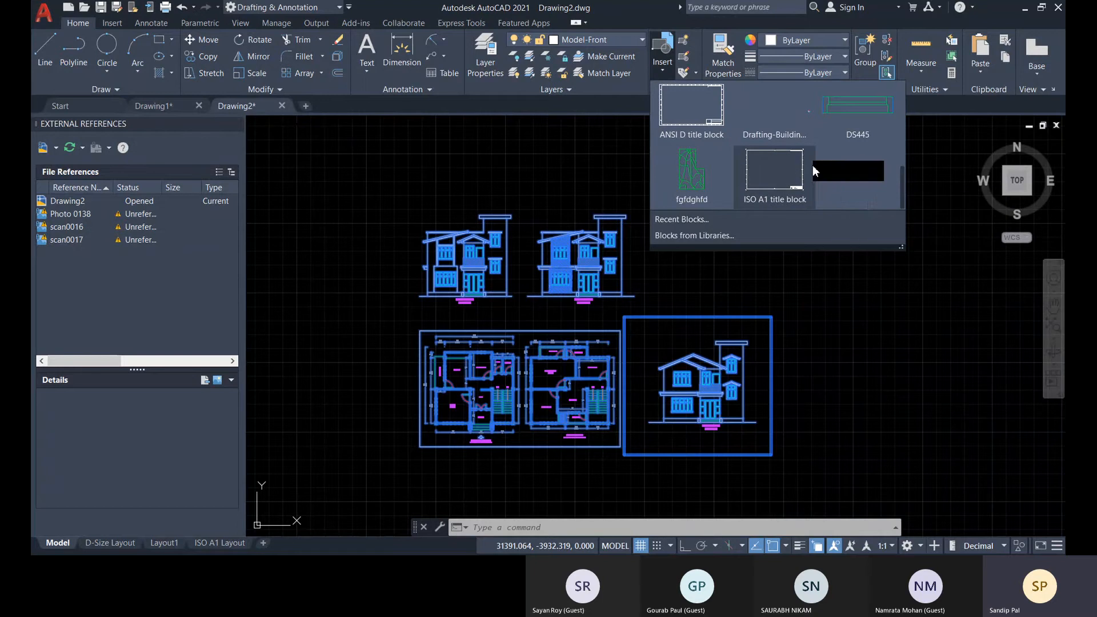
pyautogui.scroll(5, 800, 166)
pyautogui.scroll(4, 725, 145)
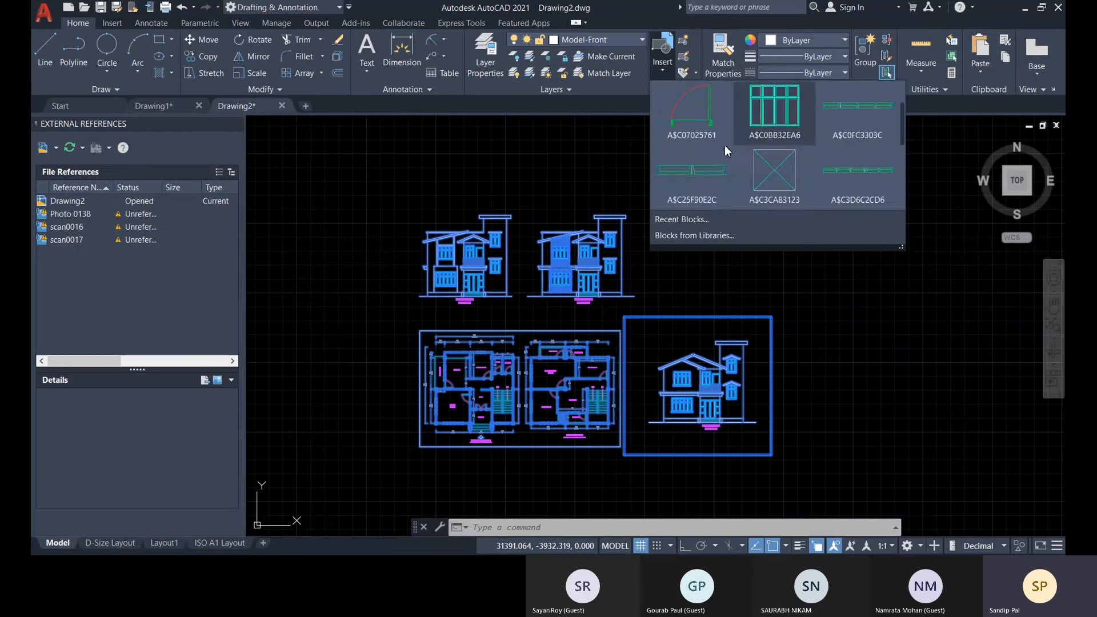
pyautogui.scroll(-8, 829, 158)
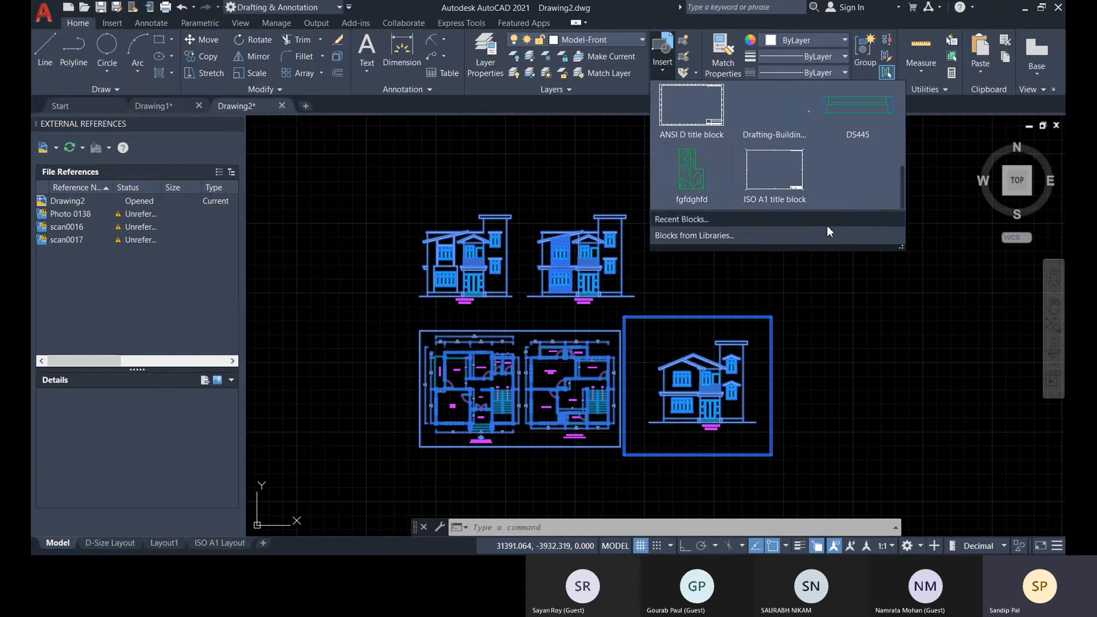
pyautogui.press('Escape')
pyautogui.press('Escape')
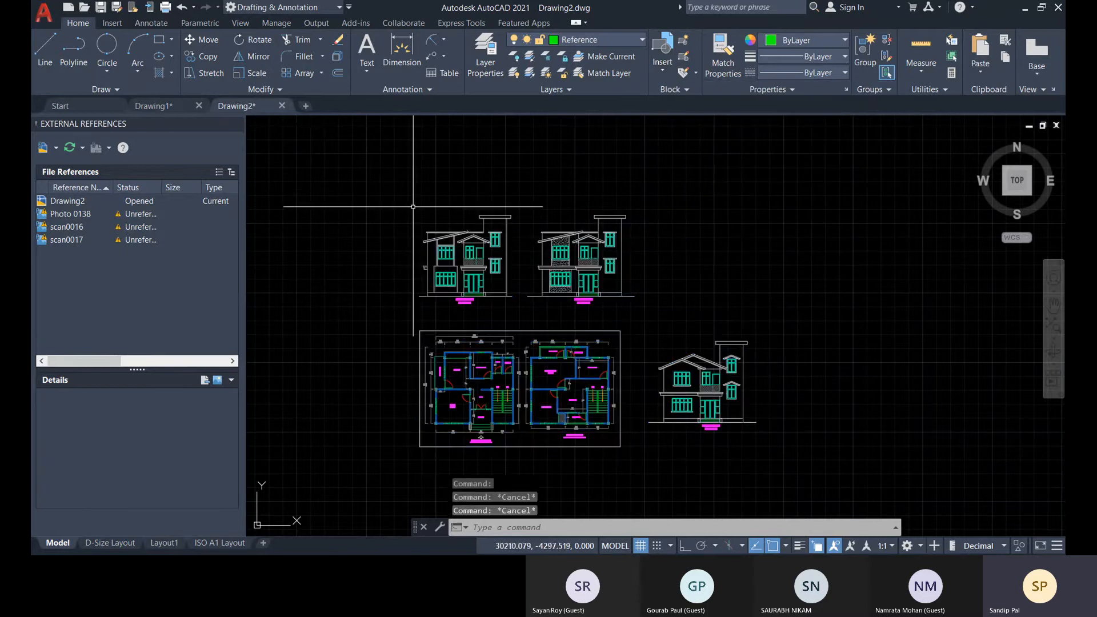
# Undo the Insert-type bind and bind the Drafting-Building-Struture reference with the Bind type instead.
pyautogui.hotkey('ctrl', 'z')
pyautogui.click(84, 214)
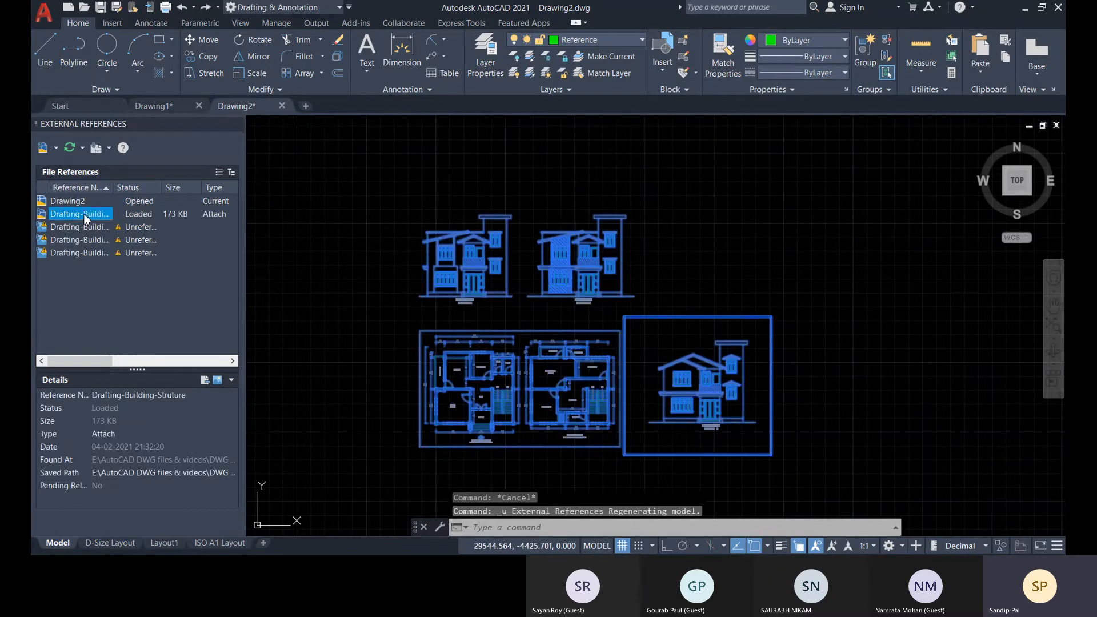
pyautogui.rightClick(84, 214)
pyautogui.click(113, 304)
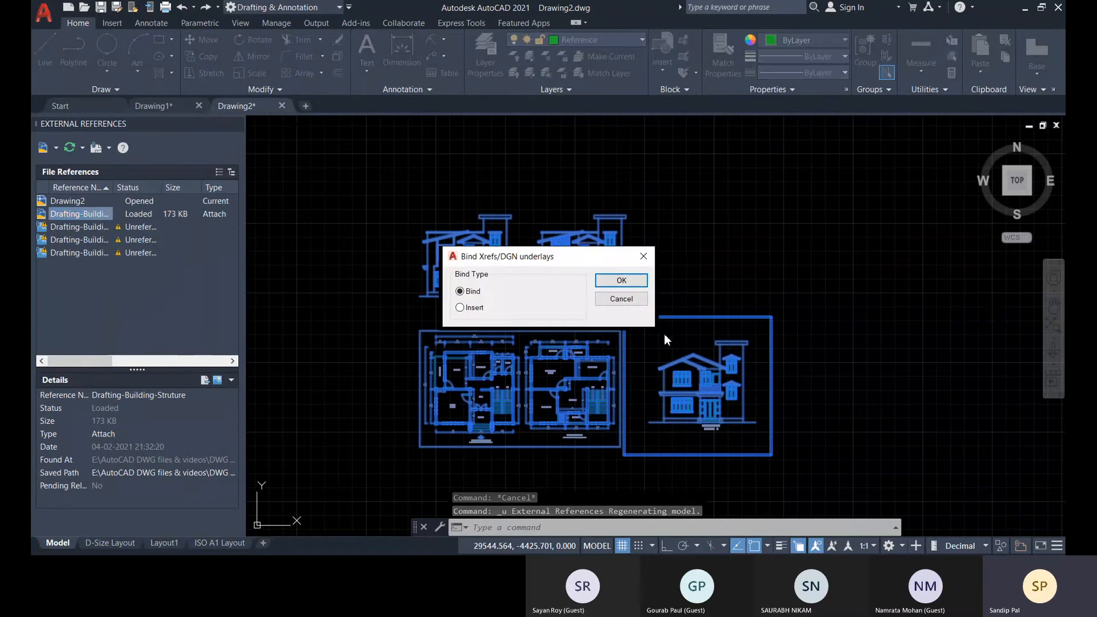
pyautogui.click(622, 279)
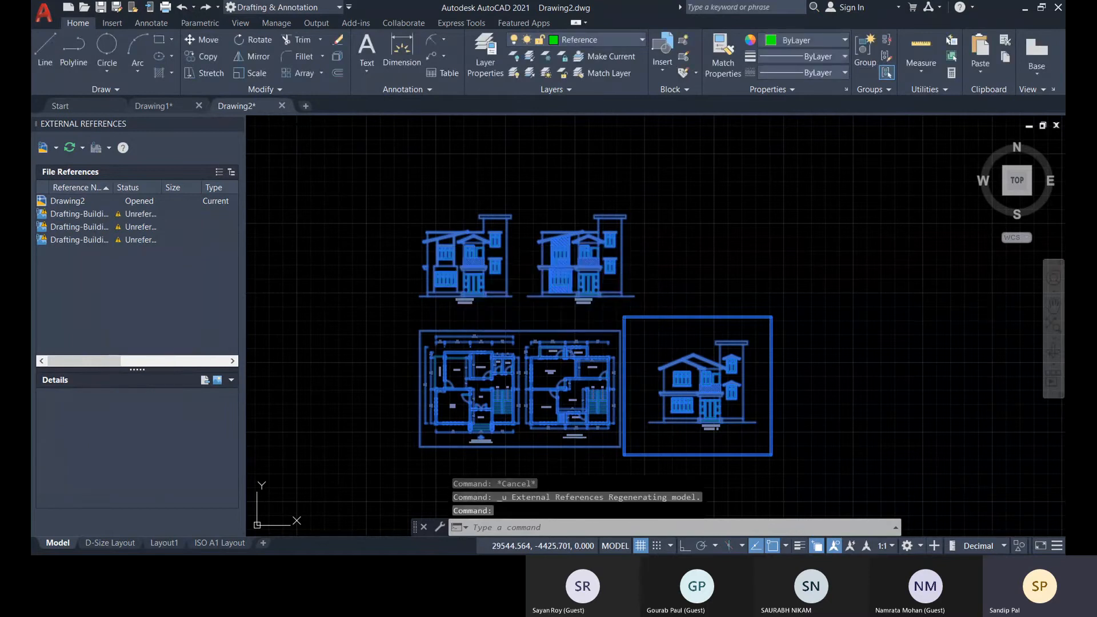
# Examine the block names brought in by the bind, including the recent and current drawing blocks.
pyautogui.click(664, 79)
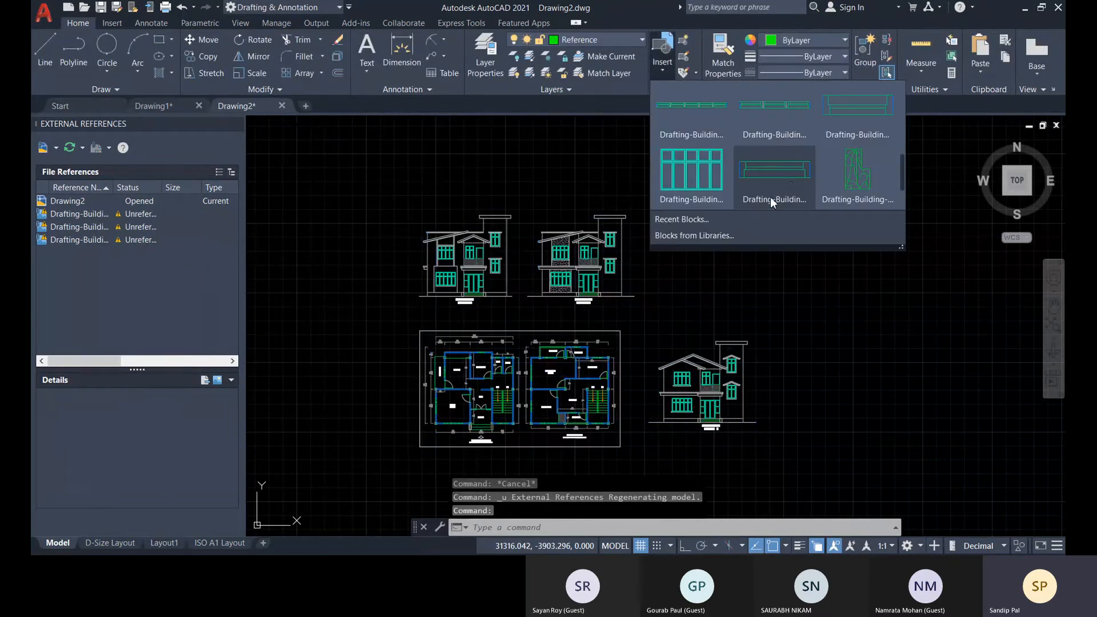
pyautogui.scroll(1, 771, 183)
pyautogui.scroll(3, 805, 180)
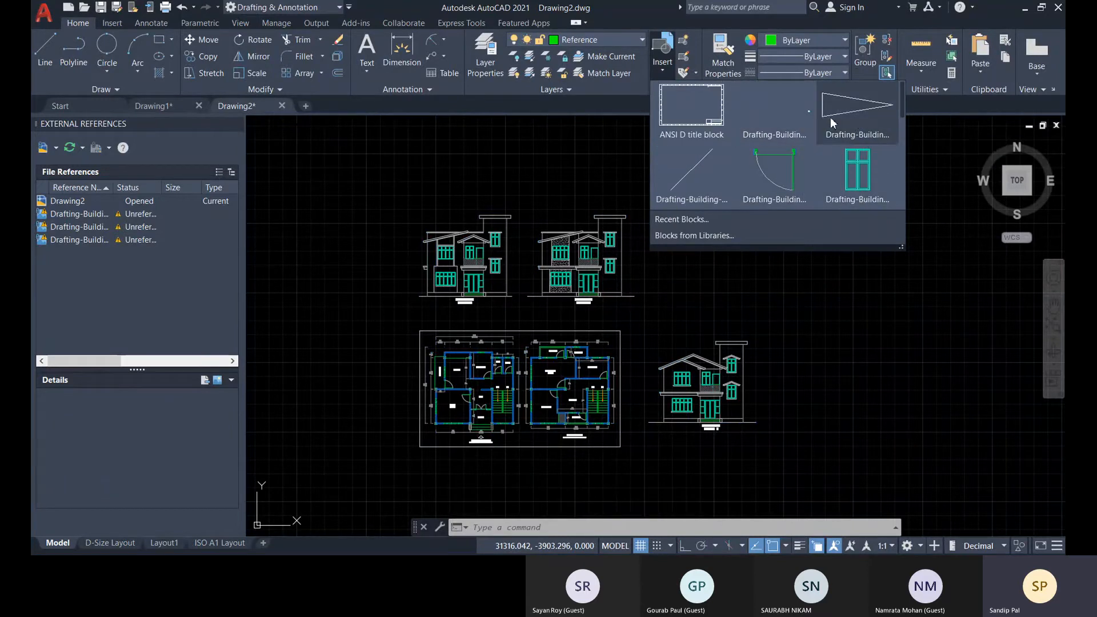
pyautogui.scroll(-4, 834, 129)
pyautogui.scroll(-3, 842, 165)
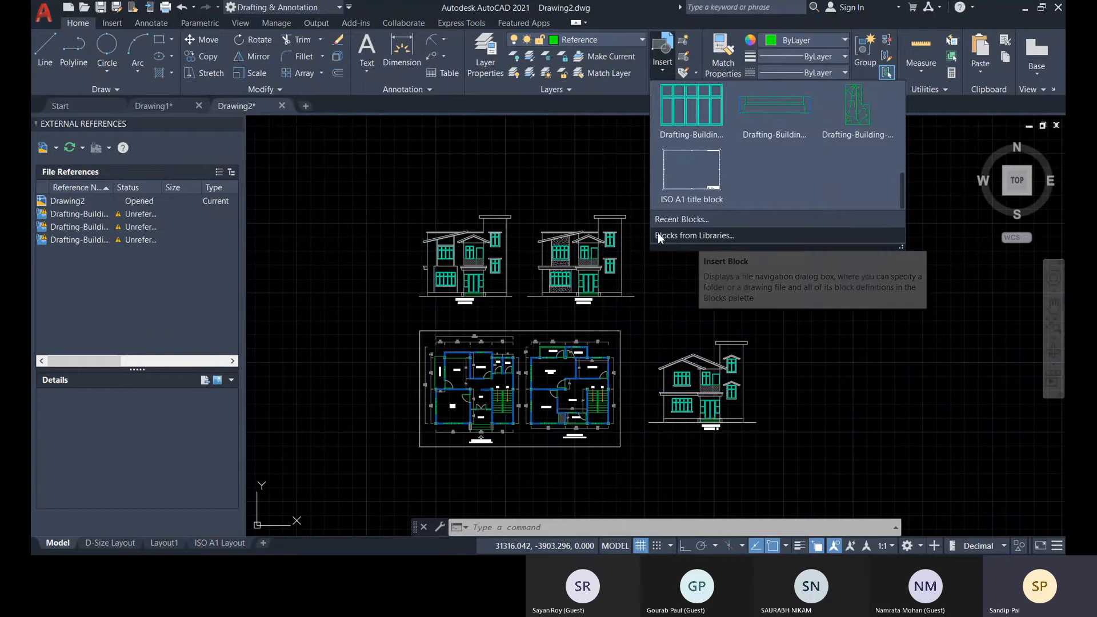
pyautogui.click(671, 221)
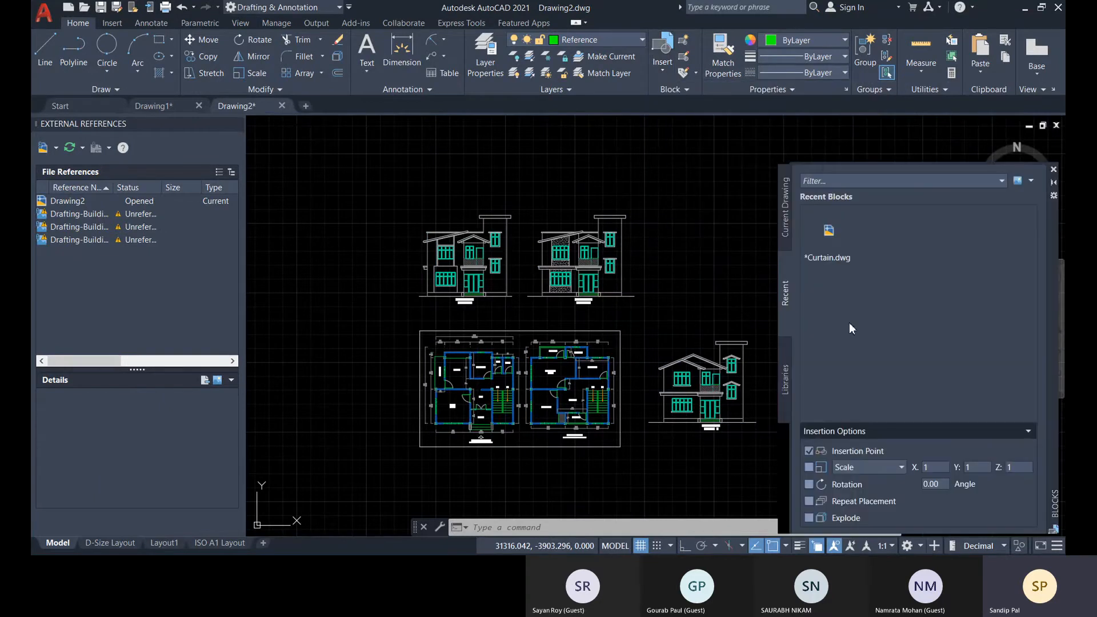
pyautogui.click(784, 237)
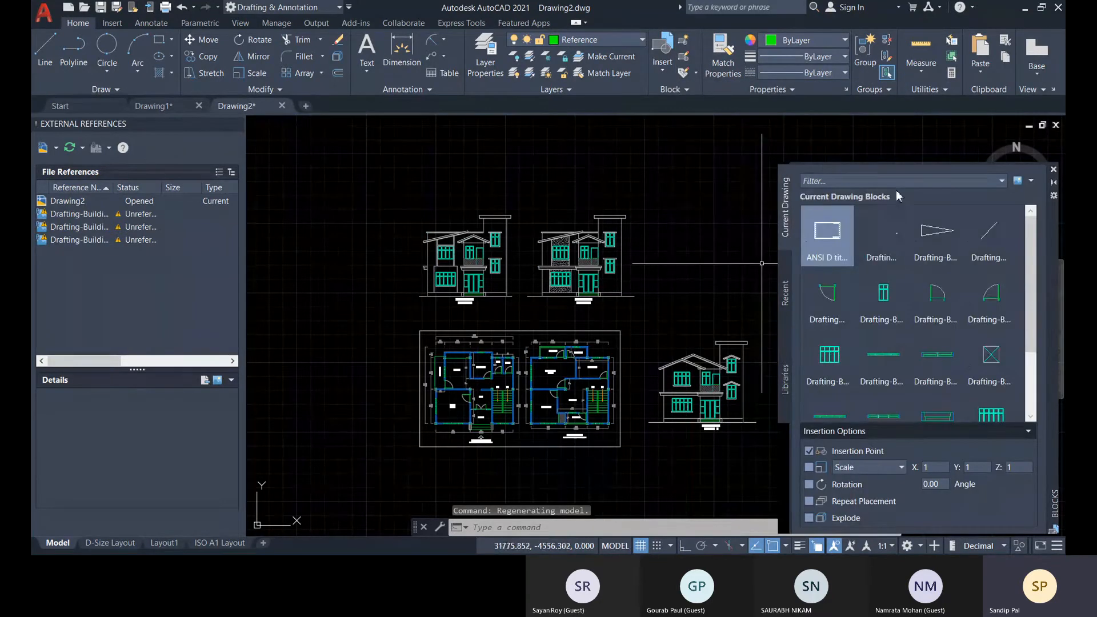
pyautogui.moveTo(1058, 287)
pyautogui.mouseDown()
pyautogui.moveTo(951, 241)
pyautogui.moveTo(927, 270)
pyautogui.moveTo(928, 341)
pyautogui.moveTo(921, 221)
pyautogui.mouseUp()
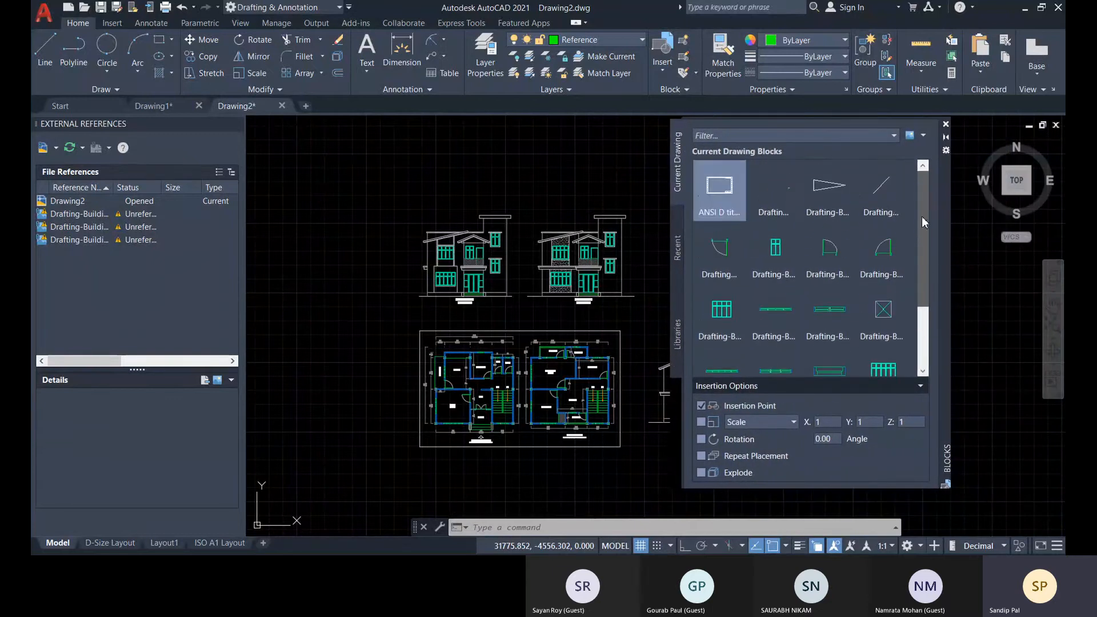
pyautogui.click(946, 124)
# Explode the bound building drawing into separate objects and close the External References palette.
pyautogui.hotkey('ctrl', 'a')
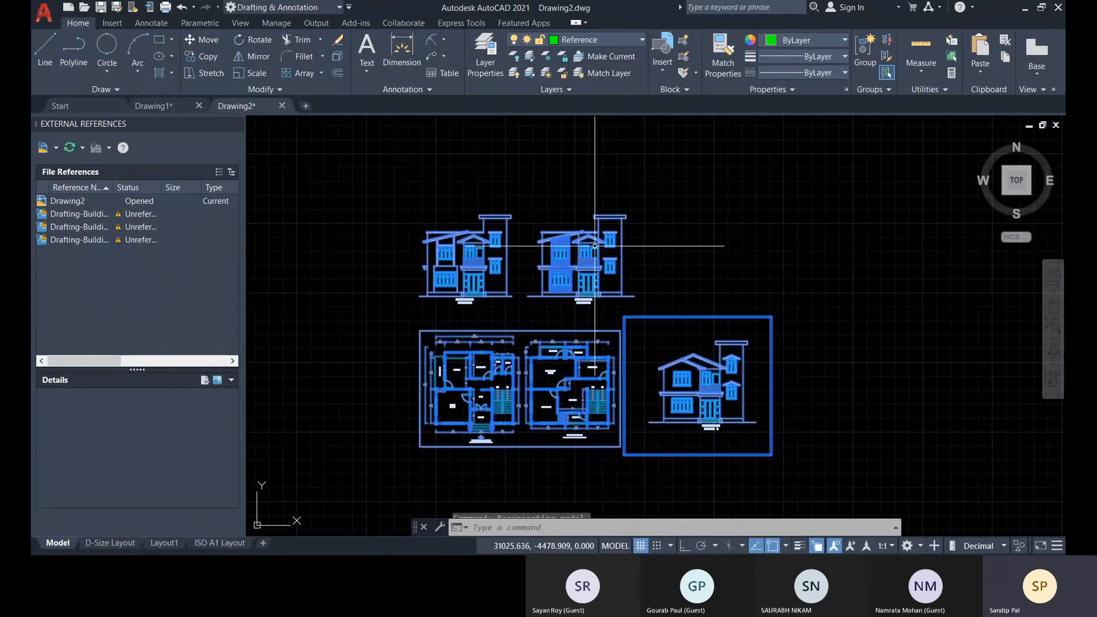
pyautogui.click(338, 56)
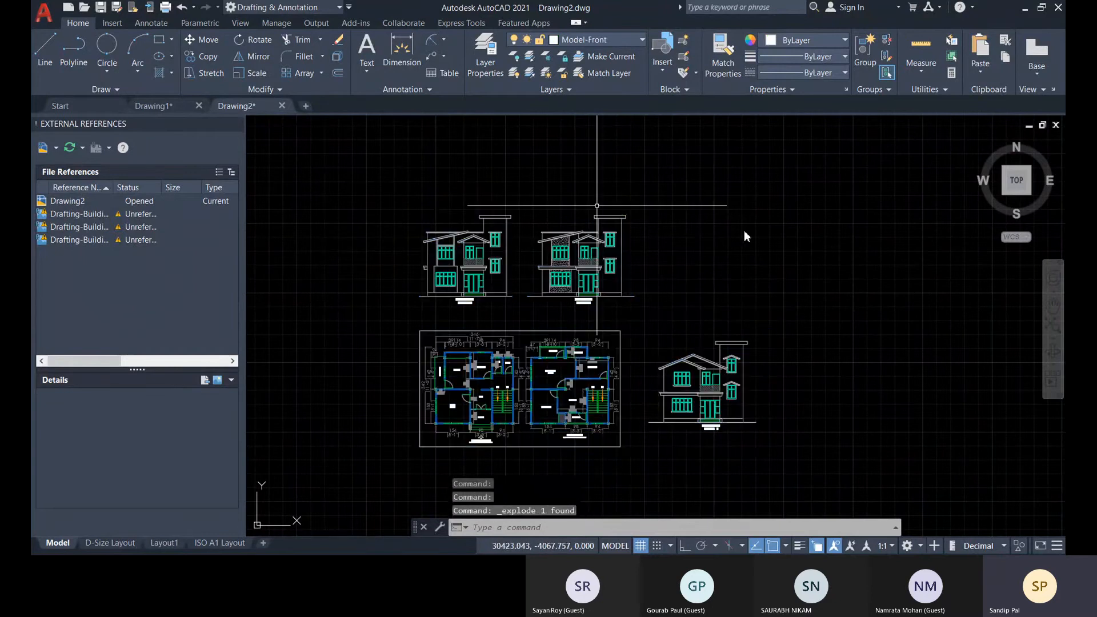
pyautogui.scroll(4, 564, 242)
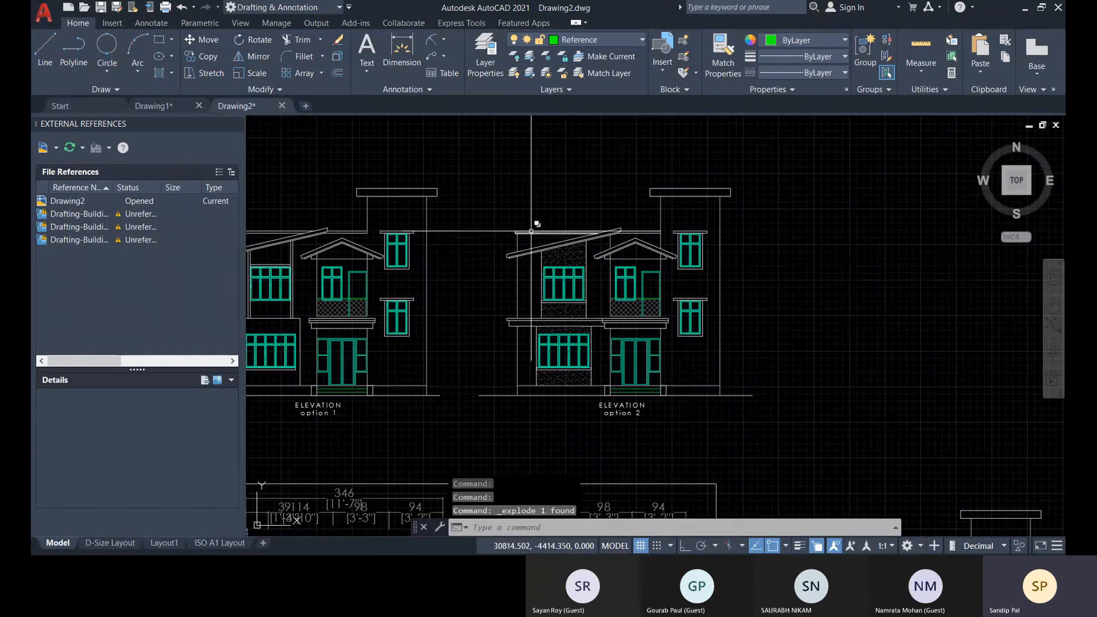
pyautogui.scroll(4, 528, 234)
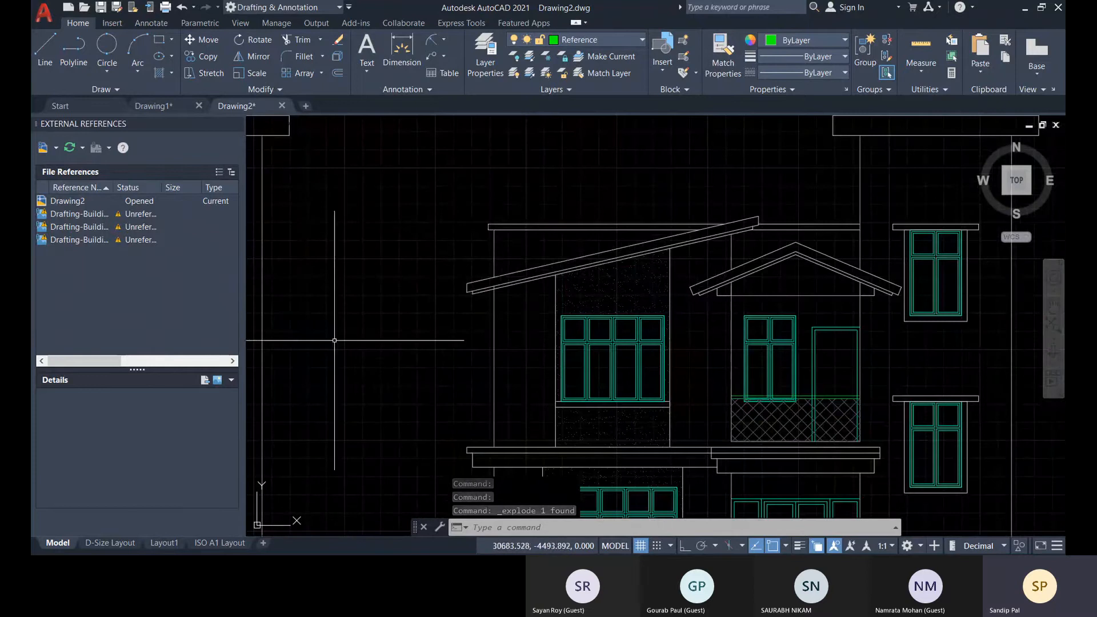
pyautogui.click(235, 122)
pyautogui.scroll(-6, 442, 262)
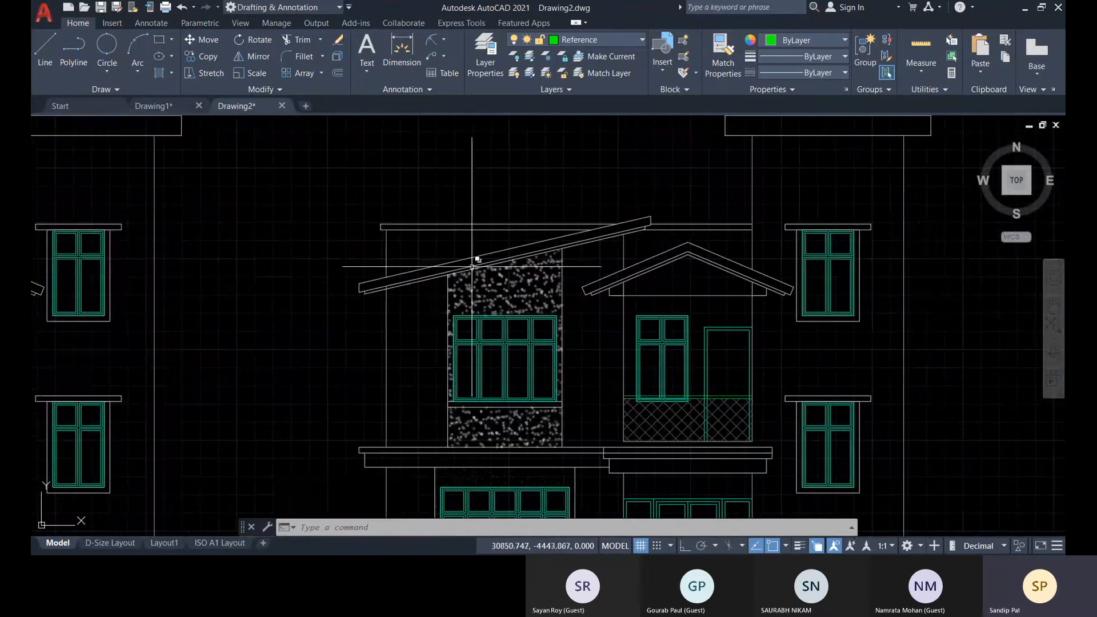
pyautogui.scroll(8, 442, 274)
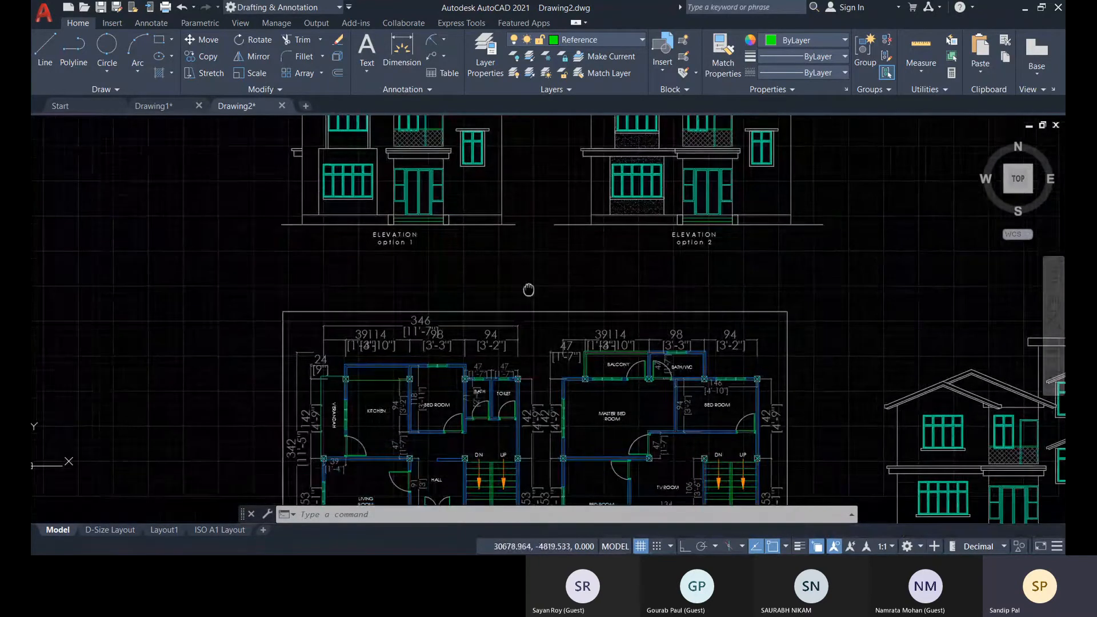
pyautogui.scroll(5, 526, 360)
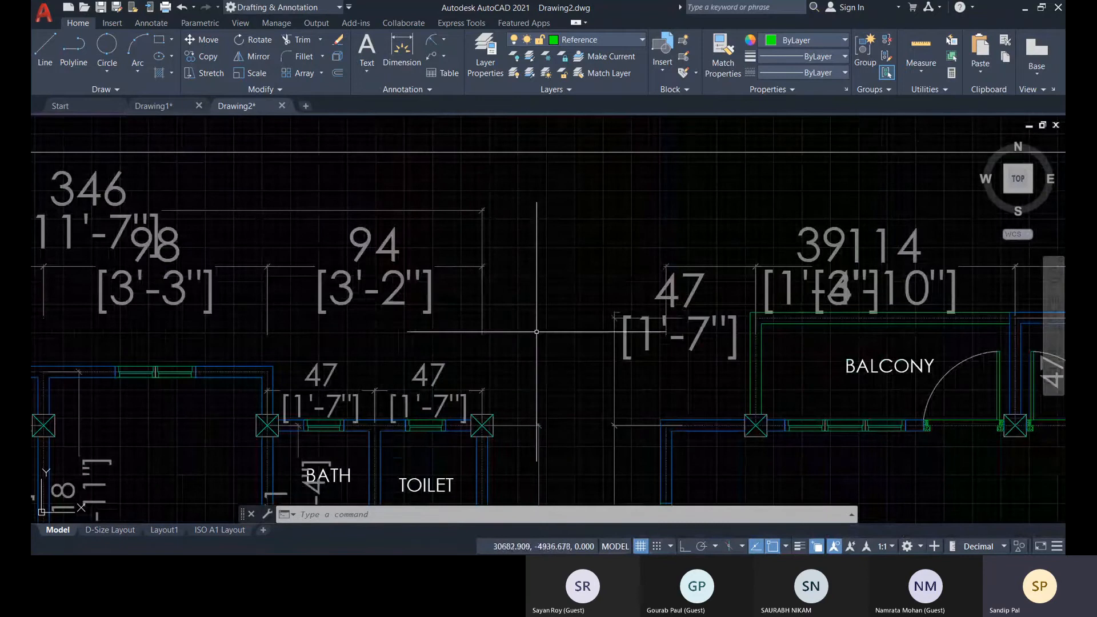
pyautogui.scroll(-6, 260, 297)
pyautogui.moveTo(199, 306); pyautogui.dragTo(313, 287, button='middle')
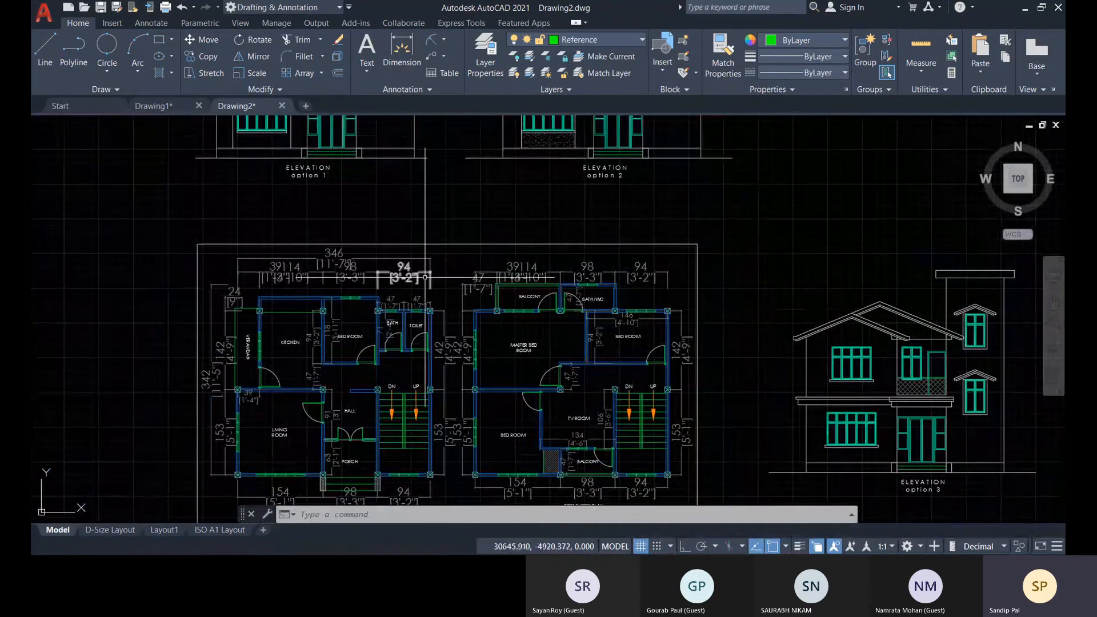
pyautogui.moveTo(582, 383); pyautogui.dragTo(561, 306, button='middle')
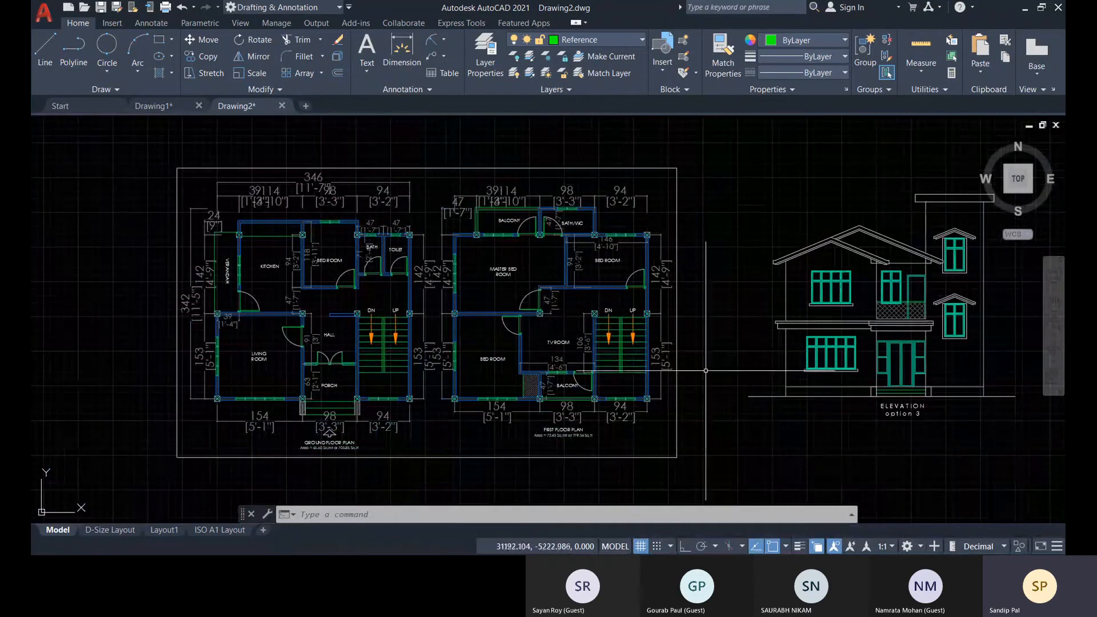
pyautogui.scroll(-3, 743, 331)
# Switch to D-Size Layout and delete its existing viewport from the sheet.
pyautogui.click(110, 529)
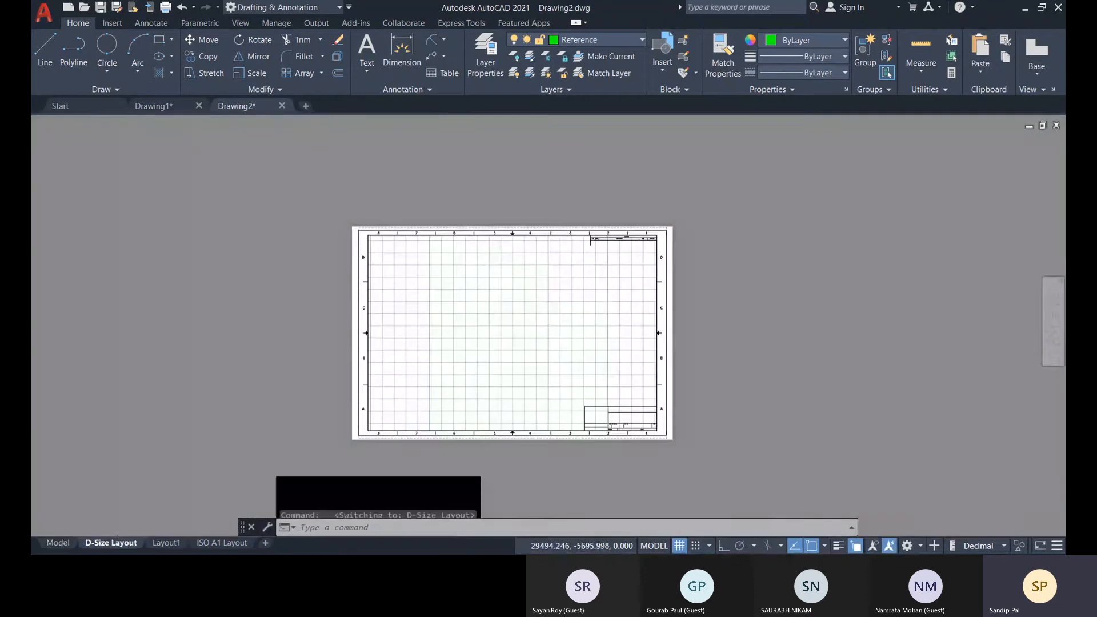
pyautogui.doubleClick(450, 341)
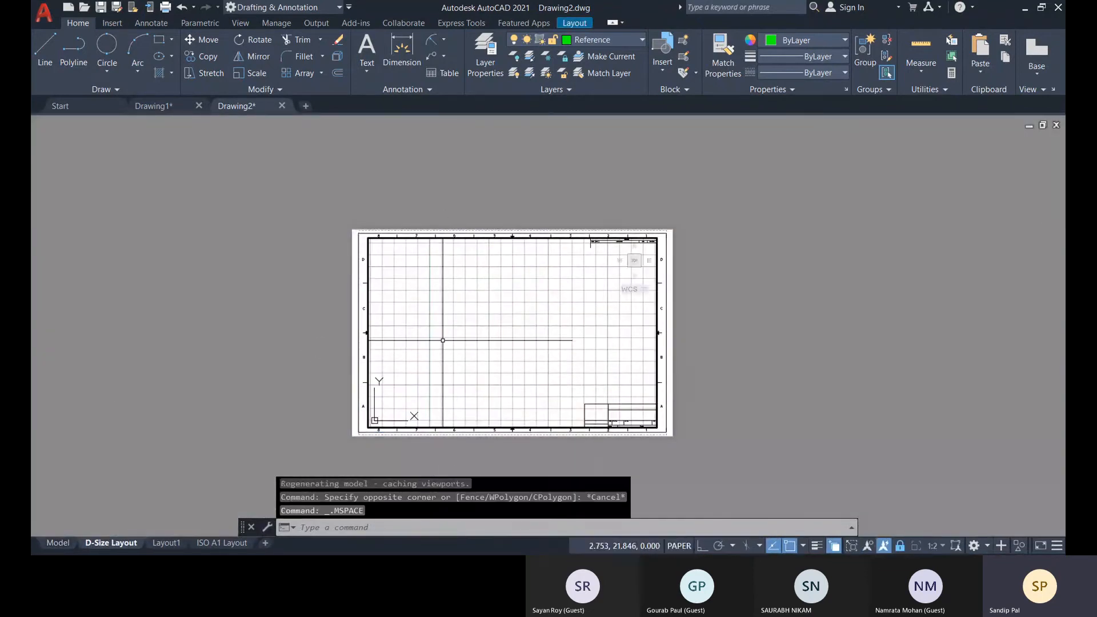
pyautogui.scroll(-4, 457, 341)
pyautogui.scroll(2, 483, 314)
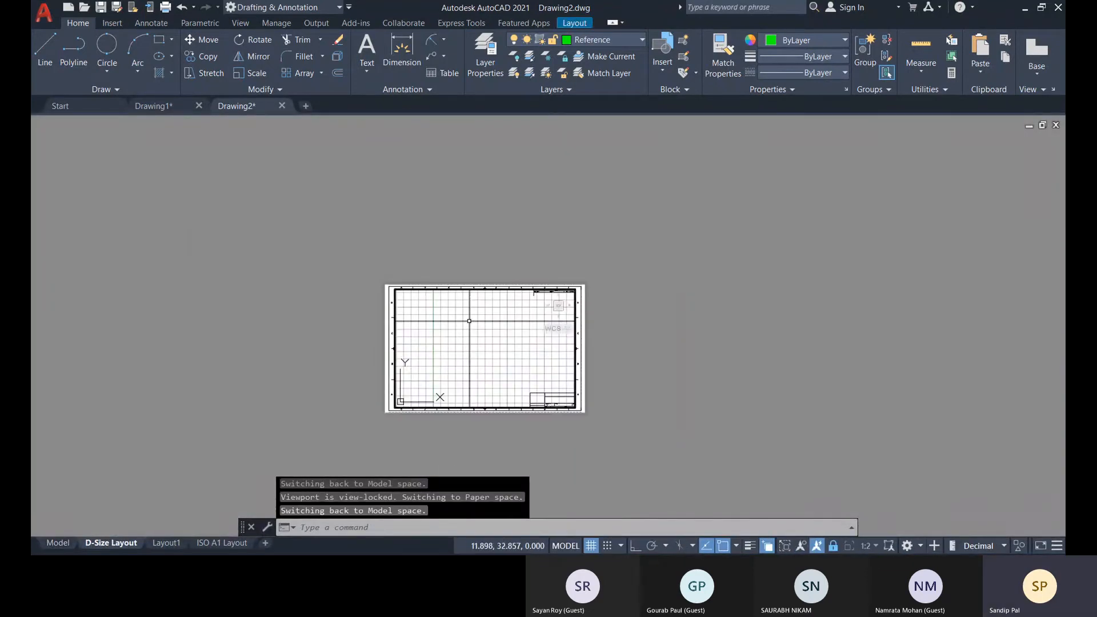
pyautogui.scroll(4, 534, 339)
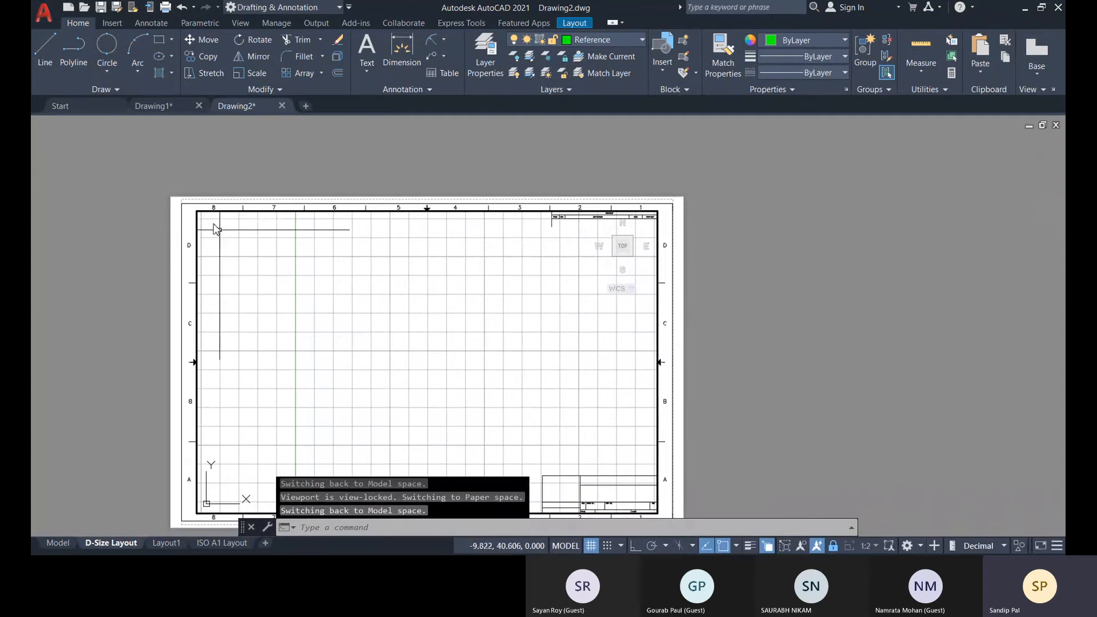
pyautogui.click(541, 146)
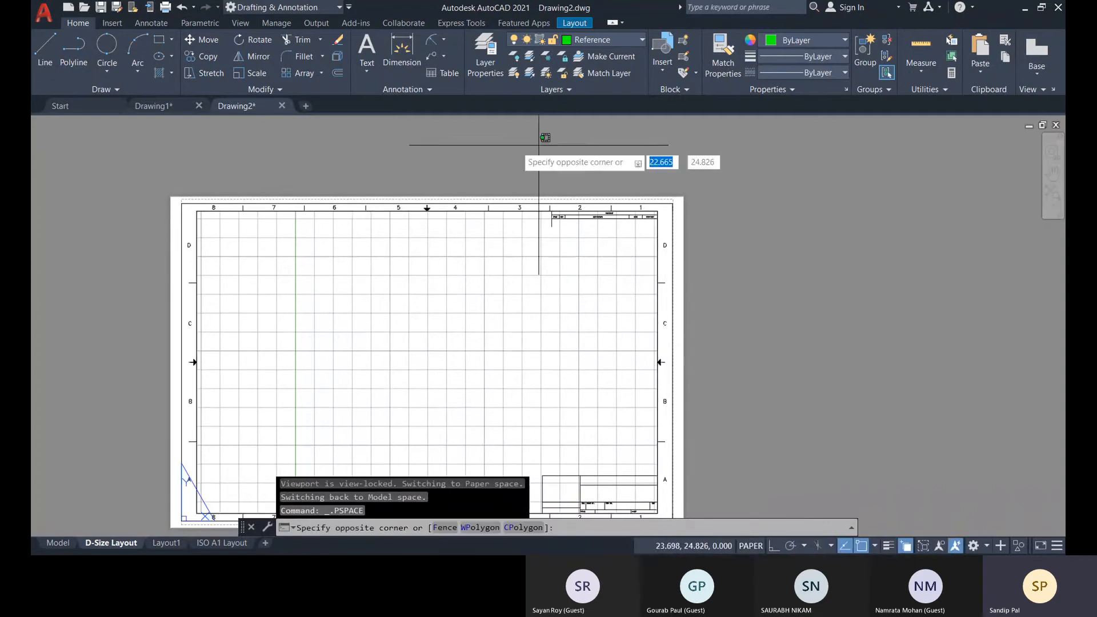
pyautogui.click(345, 147)
pyautogui.click(198, 210)
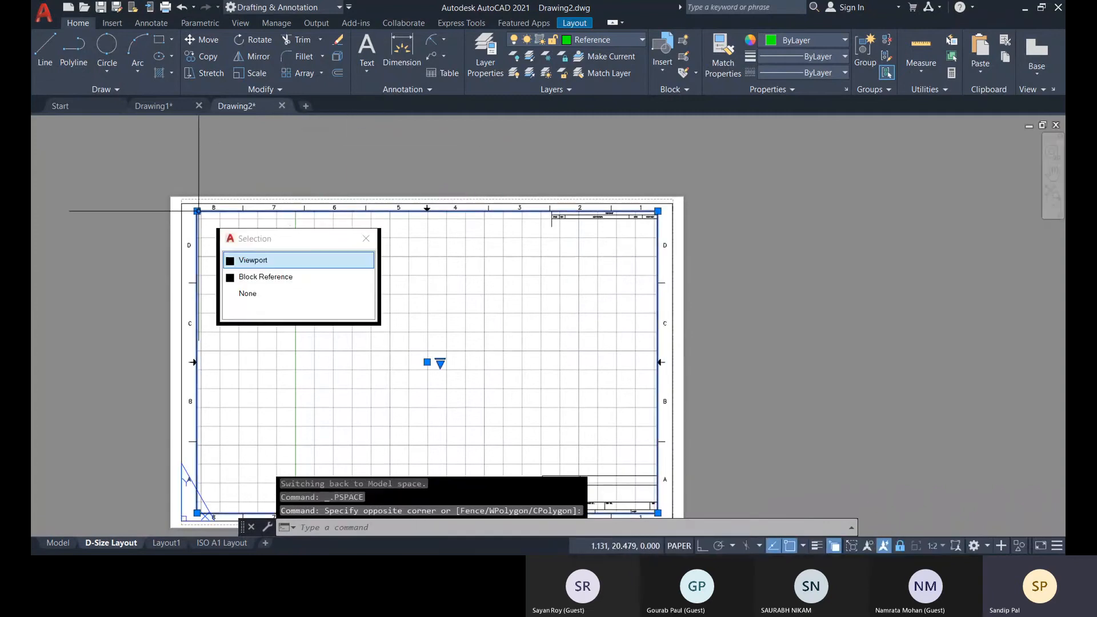
pyautogui.click(326, 263)
pyautogui.press('Delete')
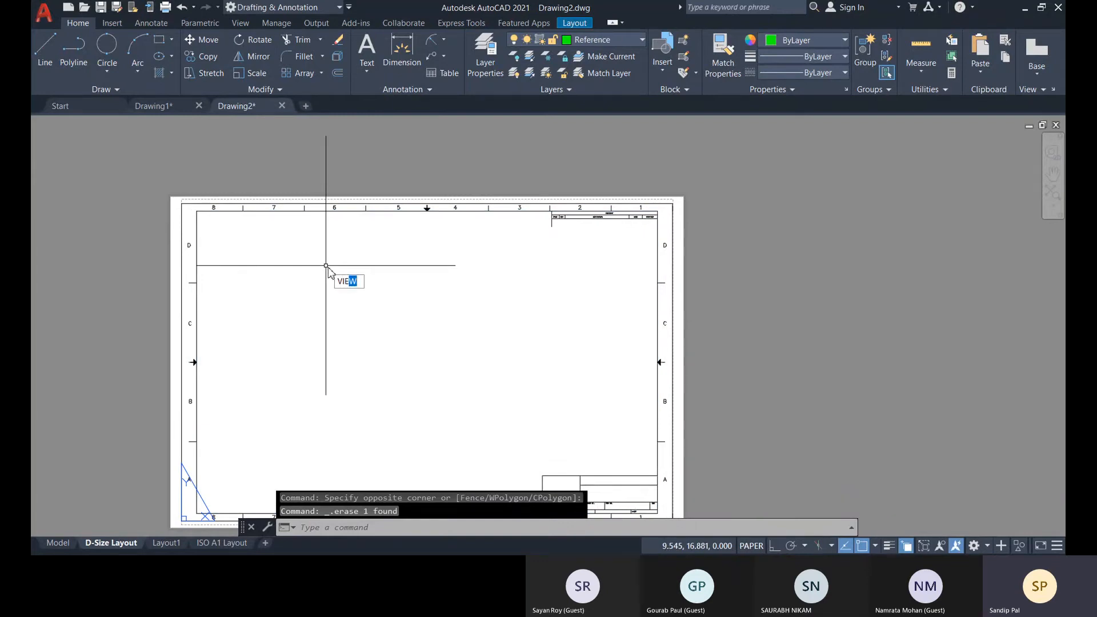
# Start the VIEWPORTS command and choose the Four: Equal standard viewport arrangement.
pyautogui.write('VIEWPORTS')
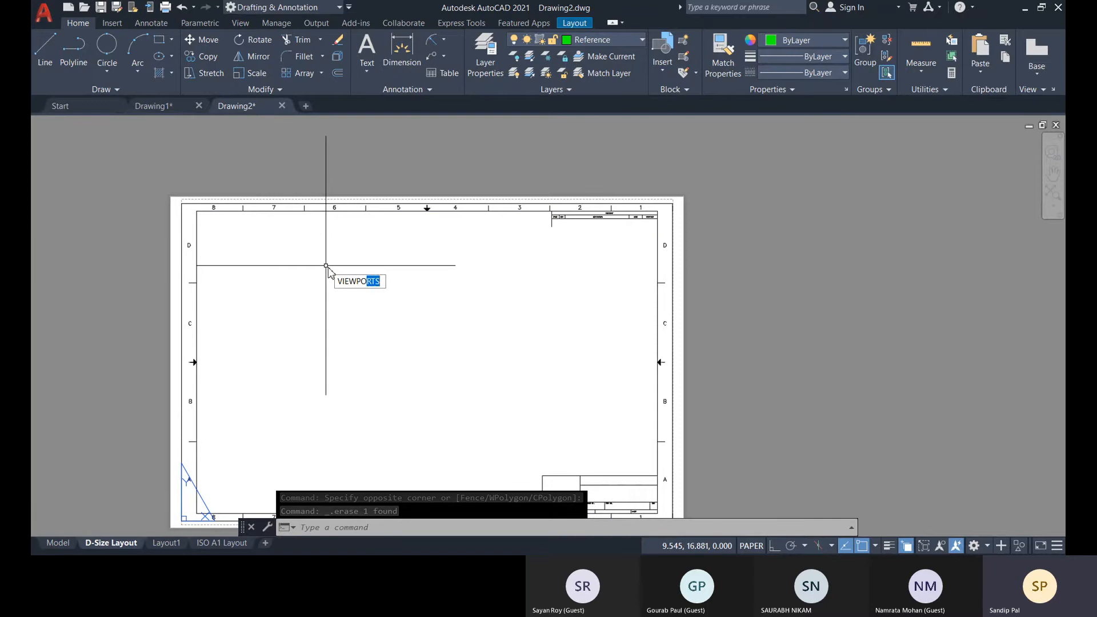
pyautogui.press('Return')
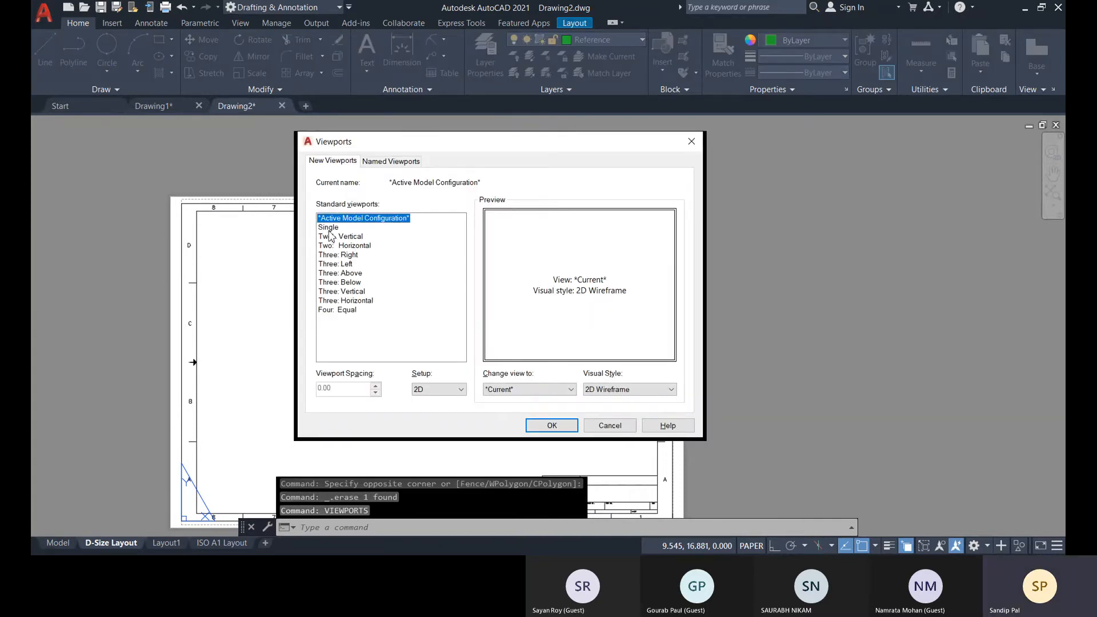
pyautogui.click(337, 310)
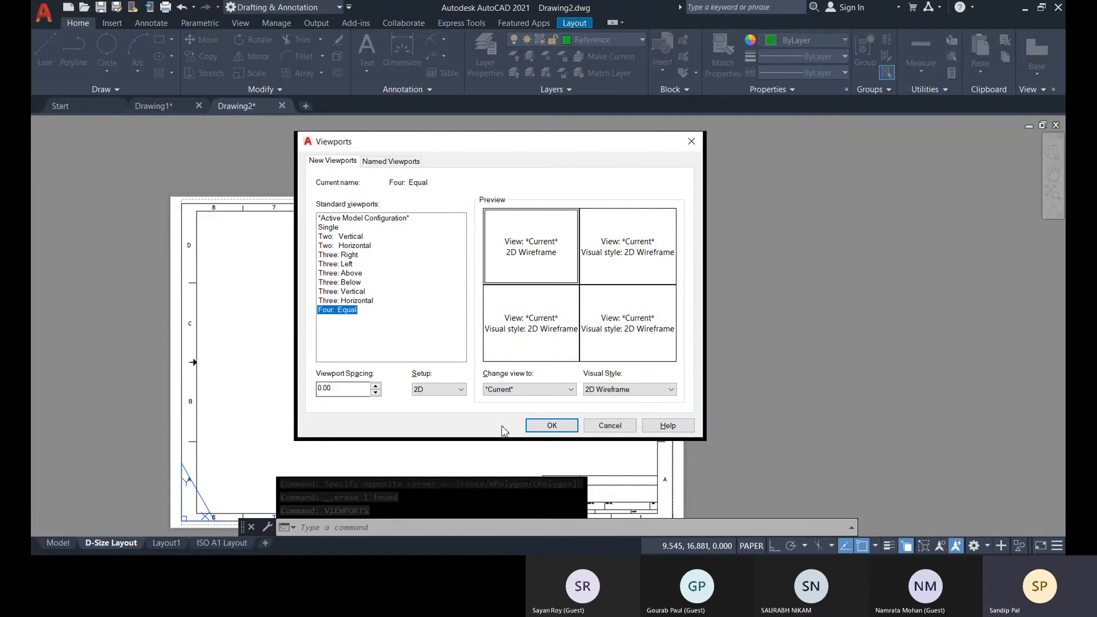
# Examine the view and visual style assigned to each of the four panes in the viewport preview.
pyautogui.click(615, 263)
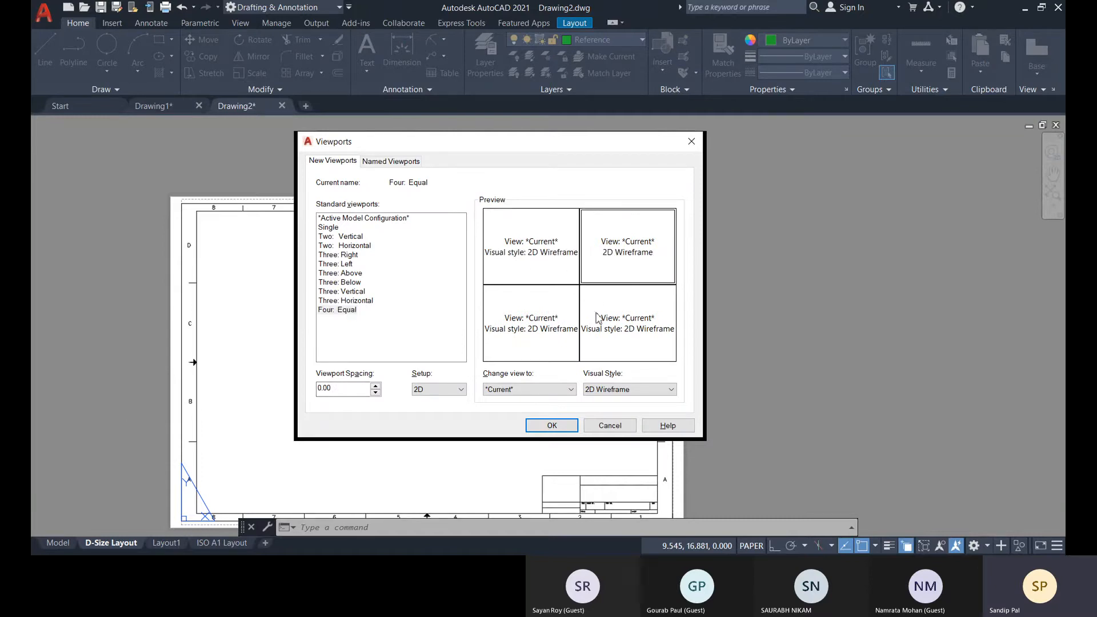
pyautogui.click(545, 271)
pyautogui.click(651, 264)
pyautogui.click(520, 280)
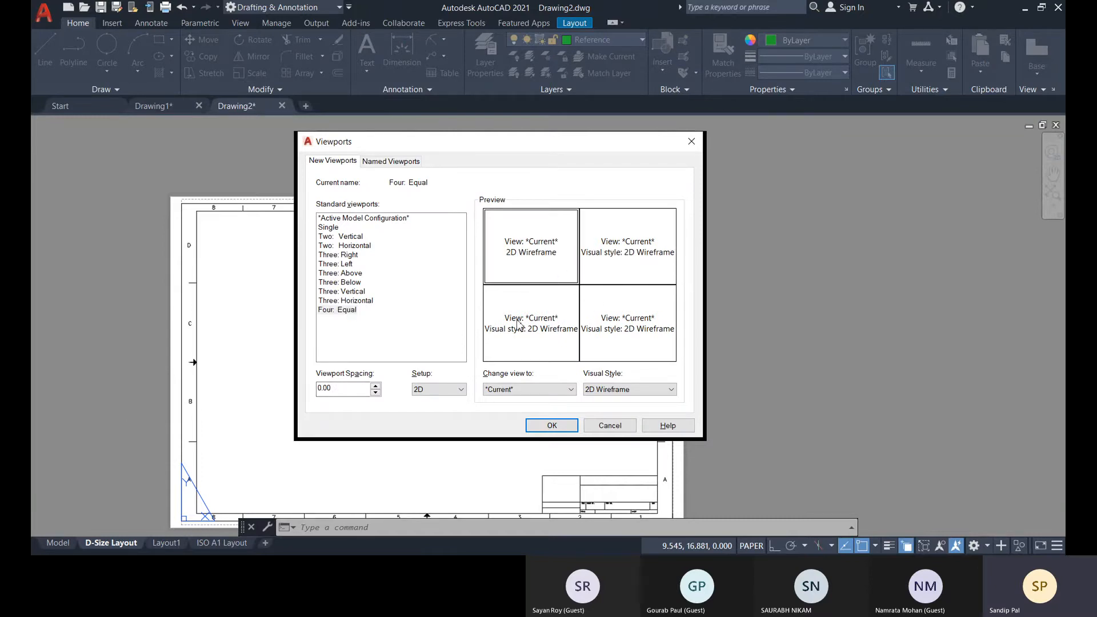
pyautogui.click(517, 321)
pyautogui.click(533, 247)
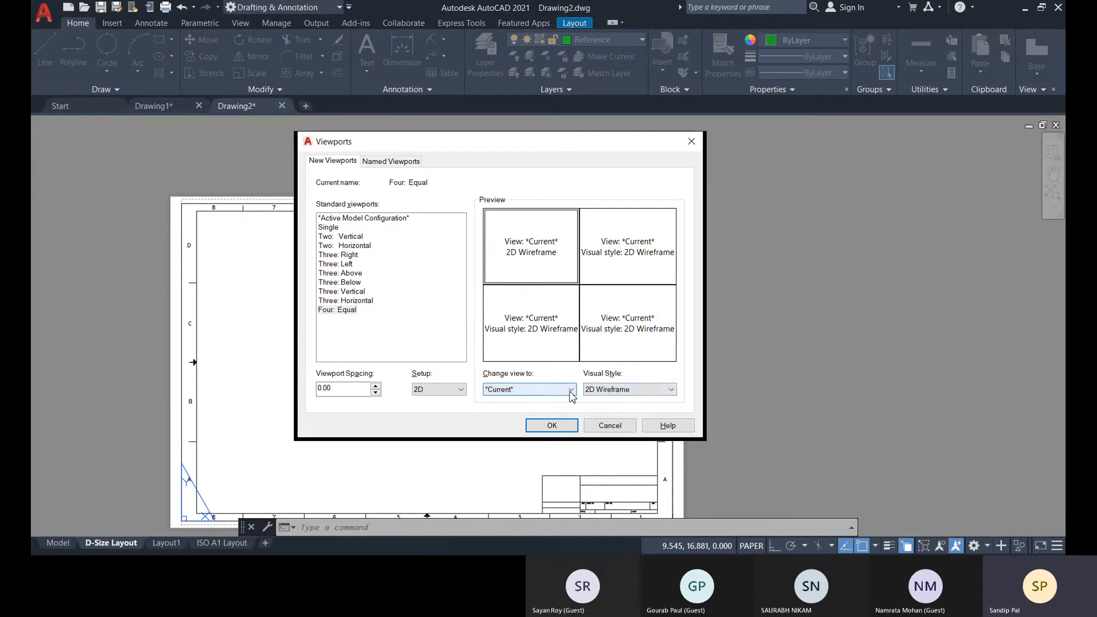
pyautogui.click(610, 389)
pyautogui.click(609, 389)
pyautogui.click(631, 270)
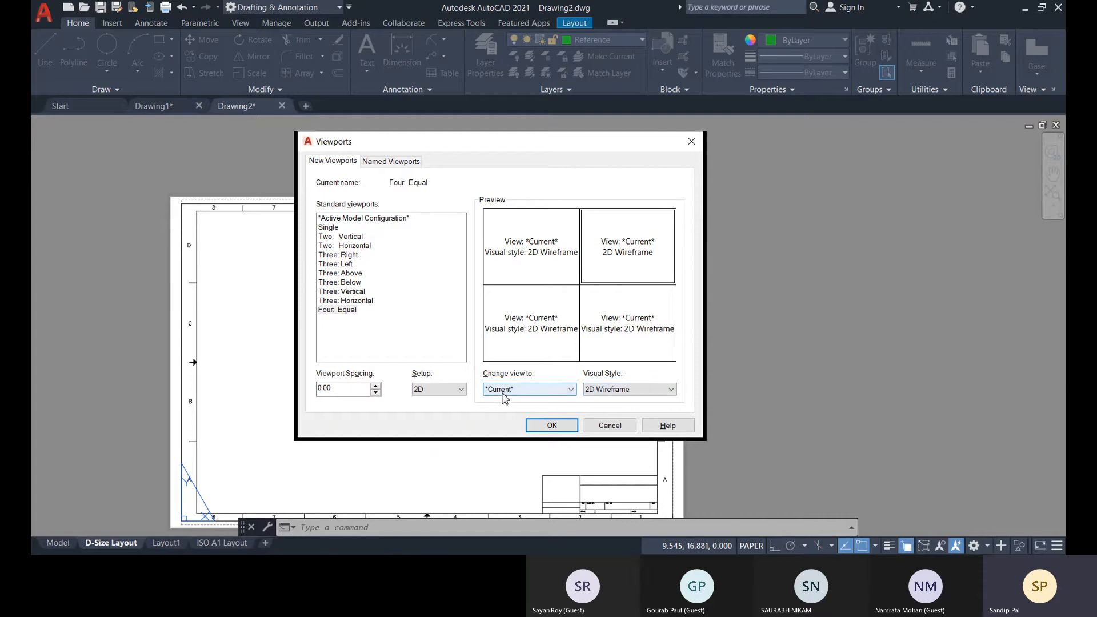
pyautogui.click(554, 320)
pyautogui.click(656, 335)
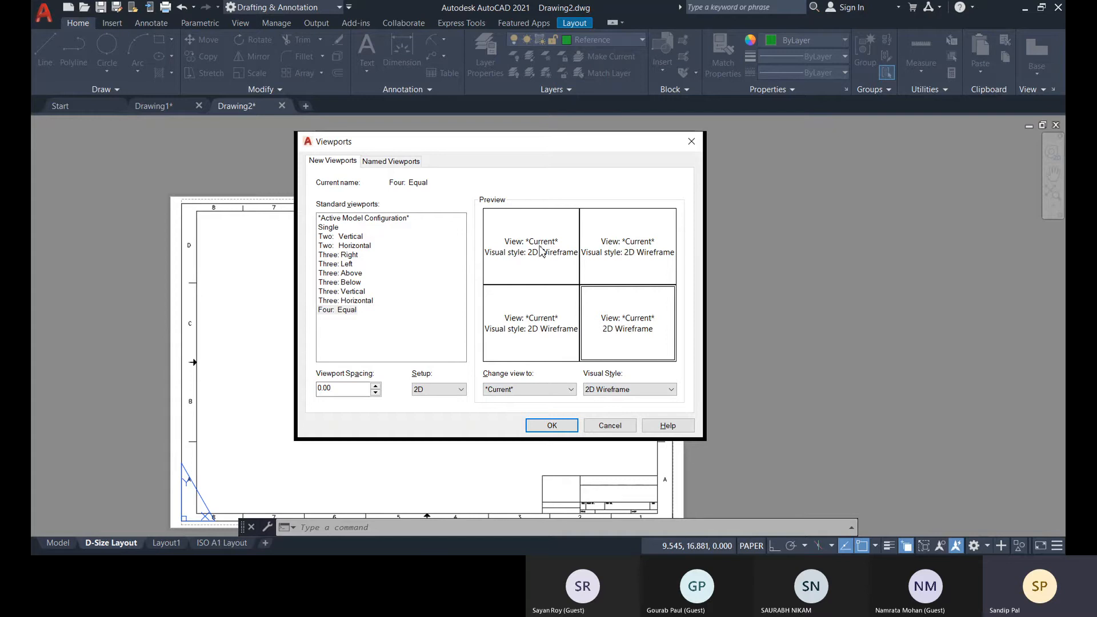
pyautogui.click(486, 252)
pyautogui.click(537, 351)
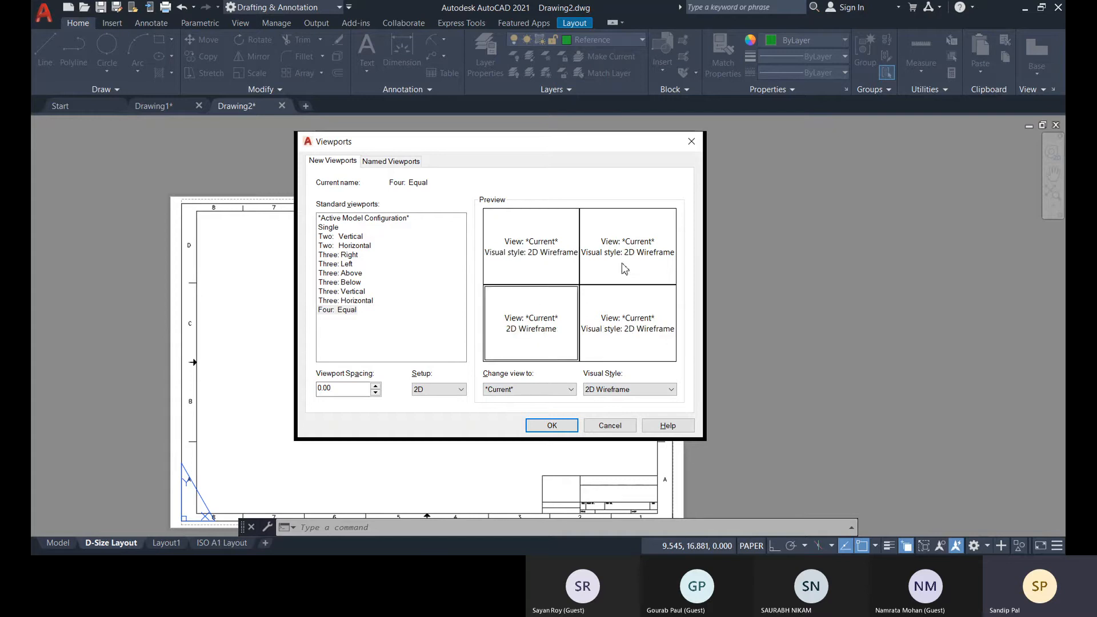
pyautogui.click(623, 273)
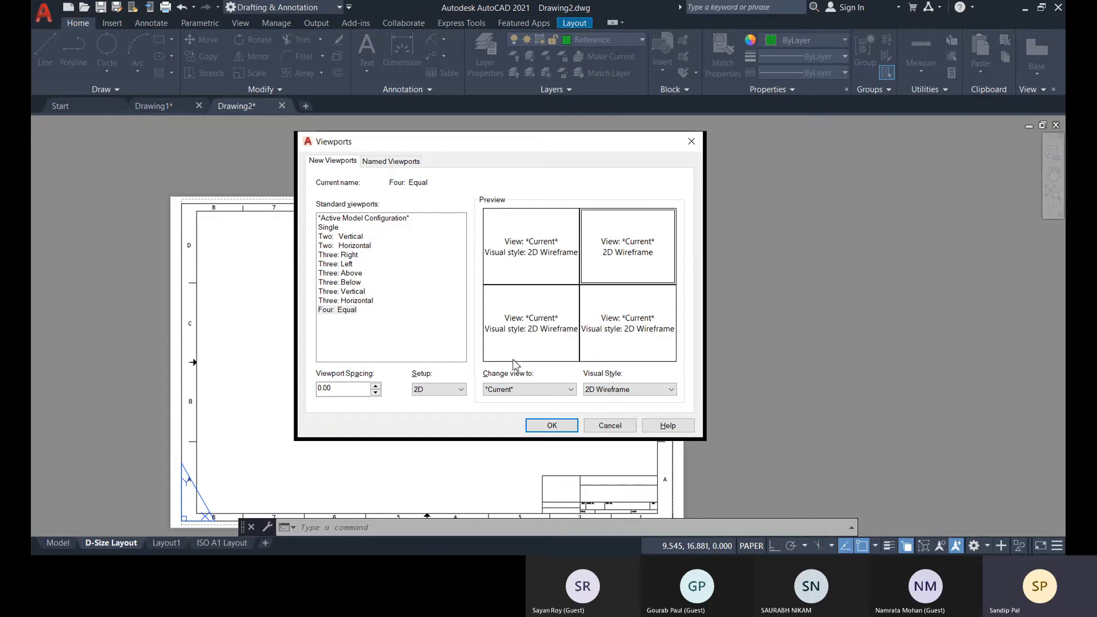
# Create the four equal viewports across the sheet's inner border, from its upper-left corner to its lower-right corner.
pyautogui.click(552, 427)
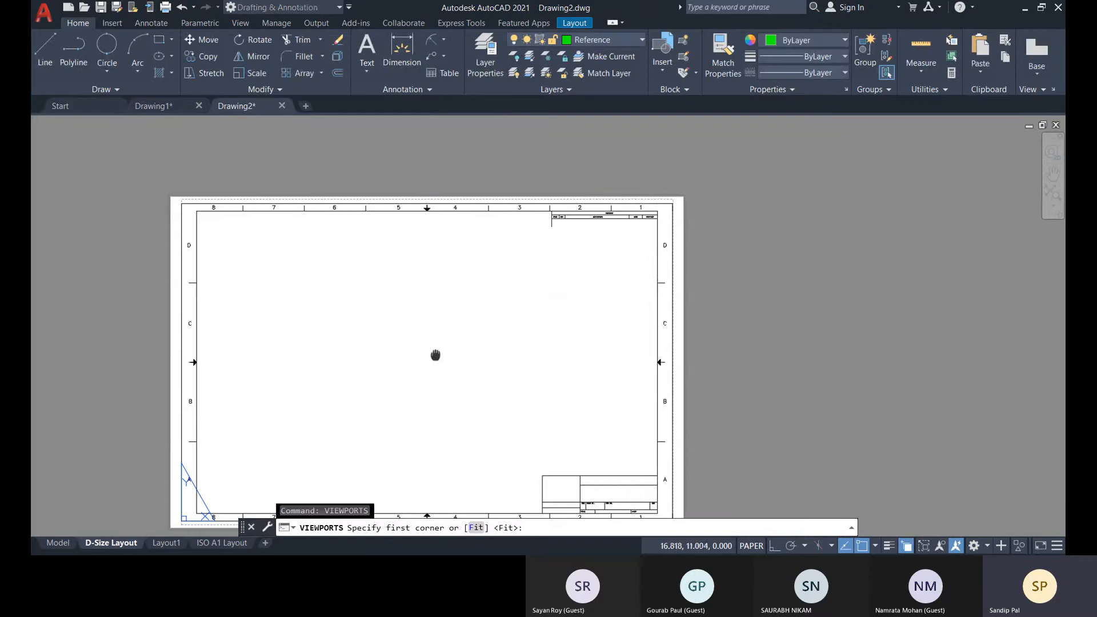
pyautogui.scroll(4, 213, 145)
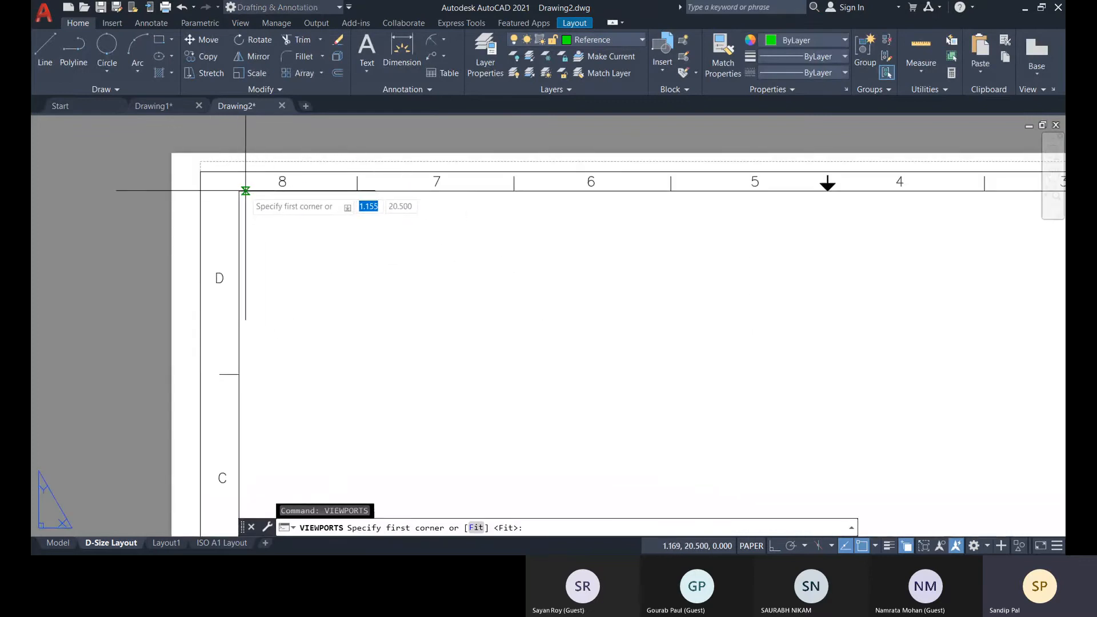
pyautogui.click(240, 191)
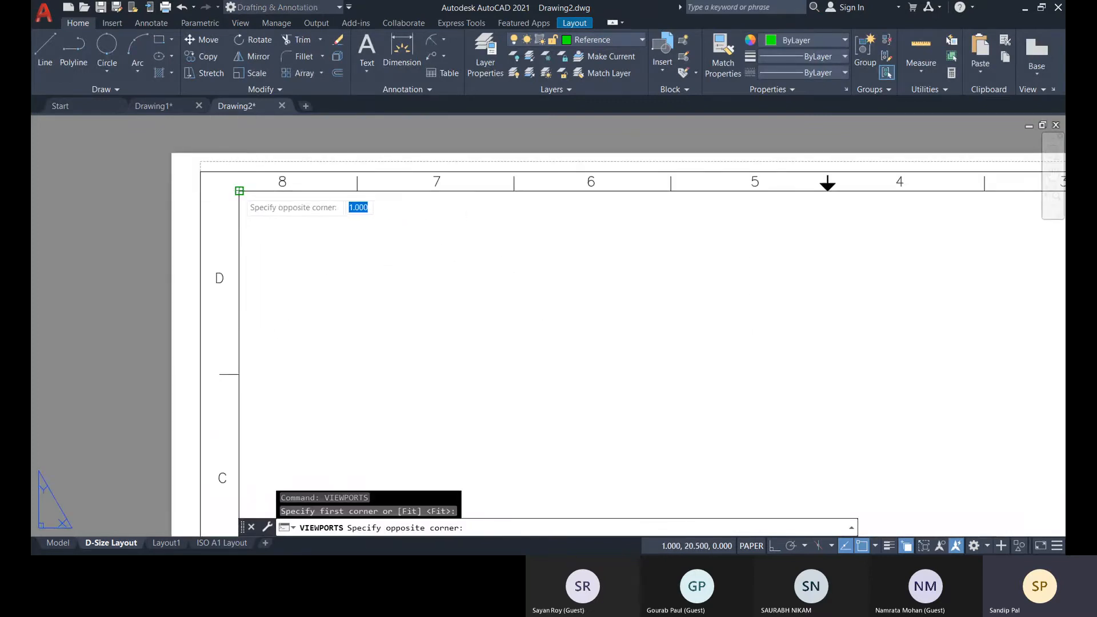
pyautogui.scroll(-5, 481, 380)
pyautogui.scroll(5, 538, 376)
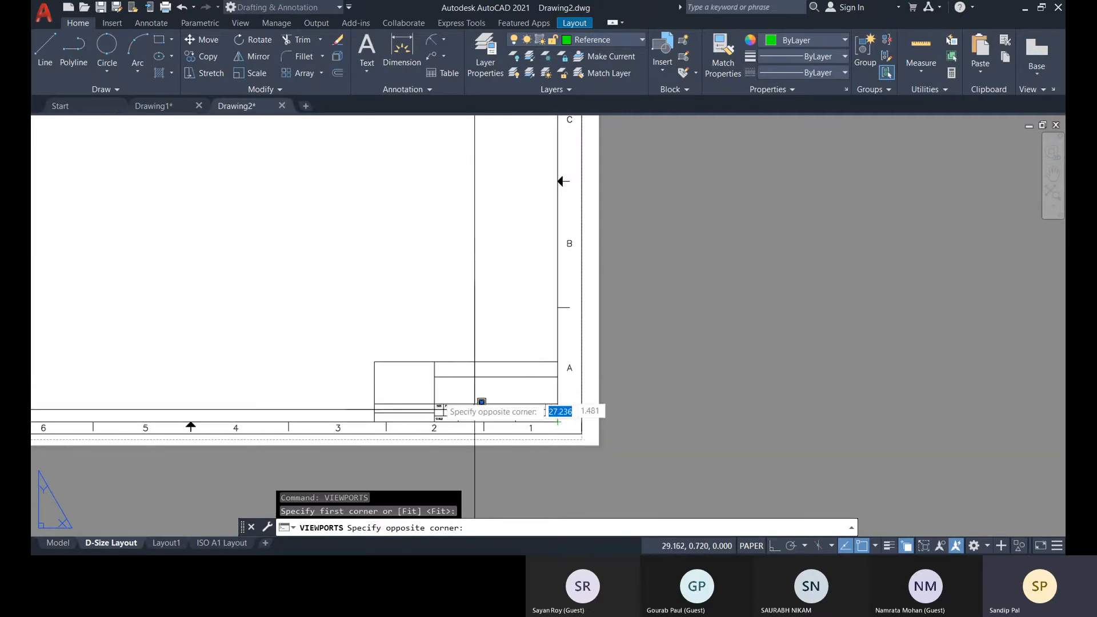
pyautogui.scroll(-5, 375, 360)
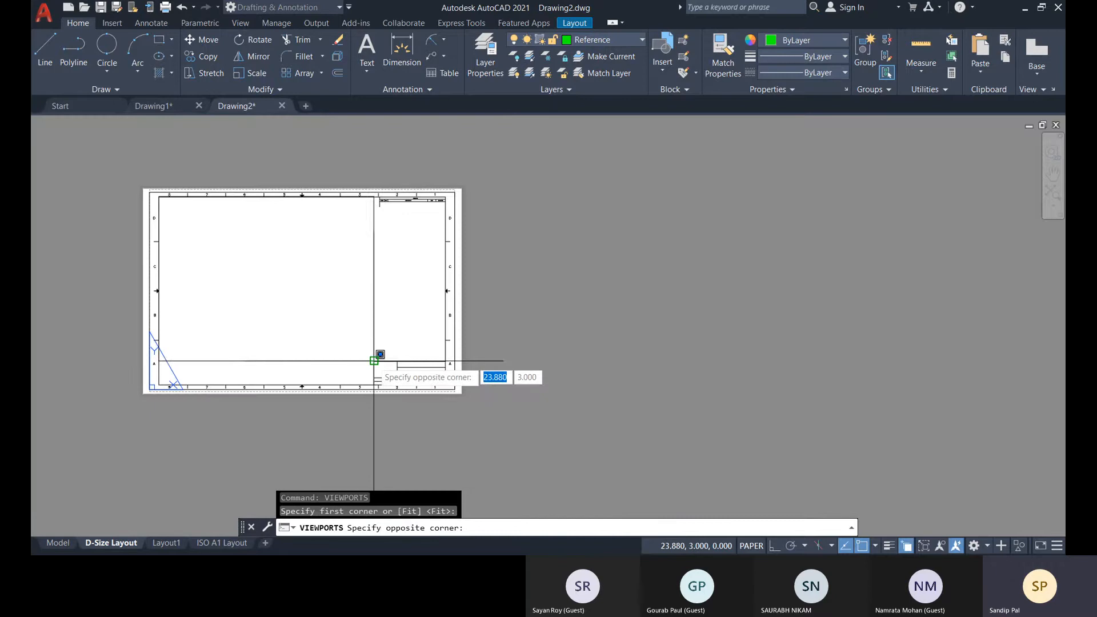
pyautogui.click(446, 384)
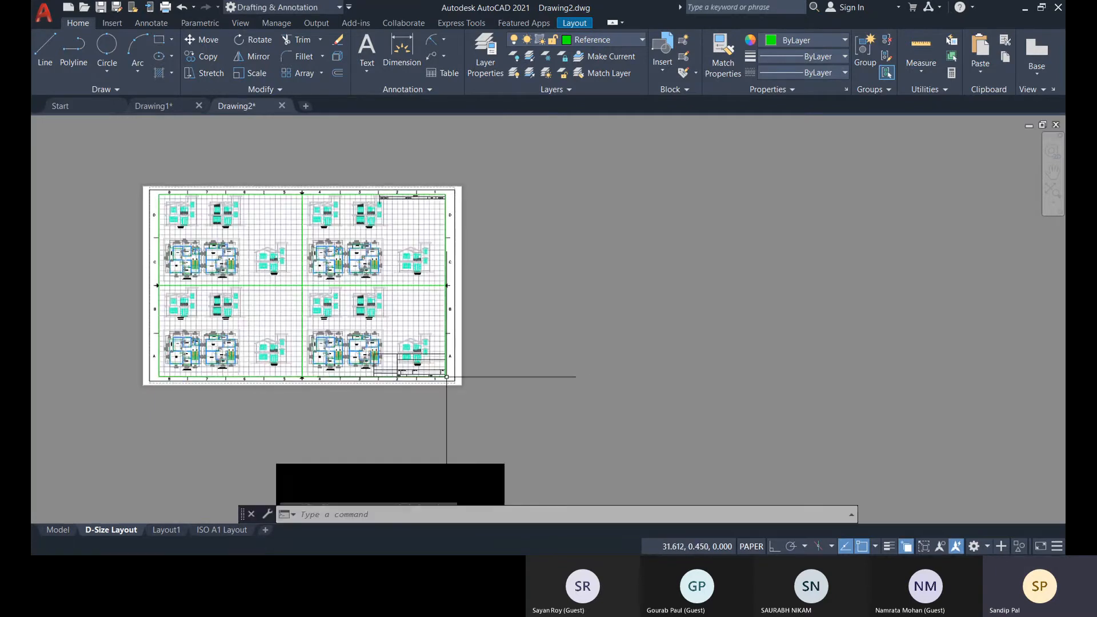
# Select the upper-left viewport on the sheet and set its scale to 1:50.
pyautogui.moveTo(436, 306); pyautogui.dragTo(579, 223, button='middle')
pyautogui.scroll(3, 589, 300)
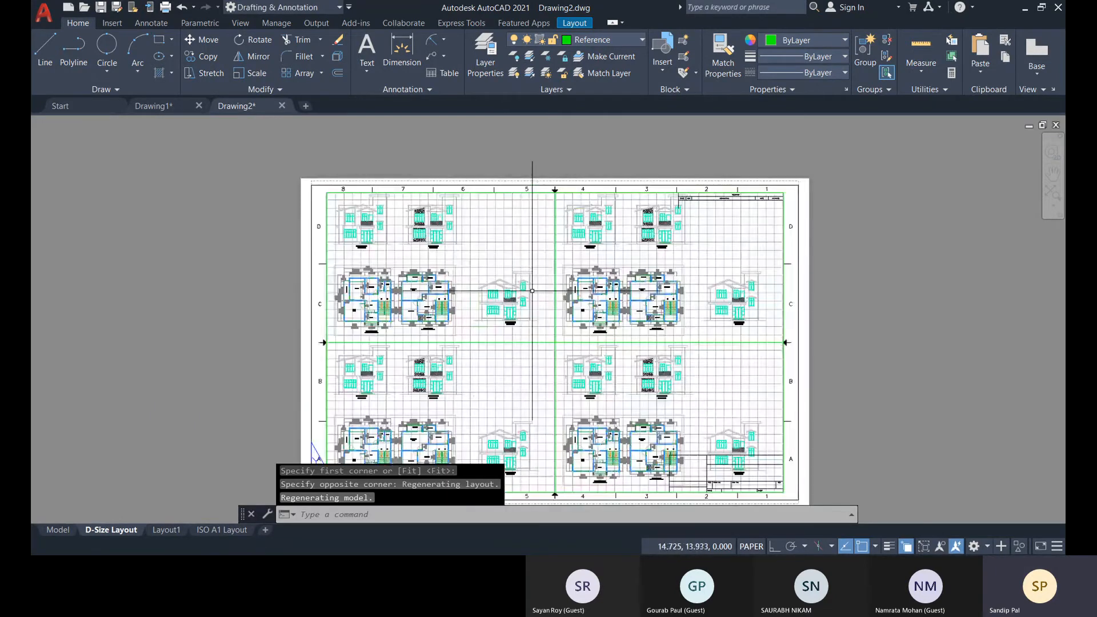
pyautogui.scroll(4, 525, 289)
pyautogui.scroll(-4, 655, 288)
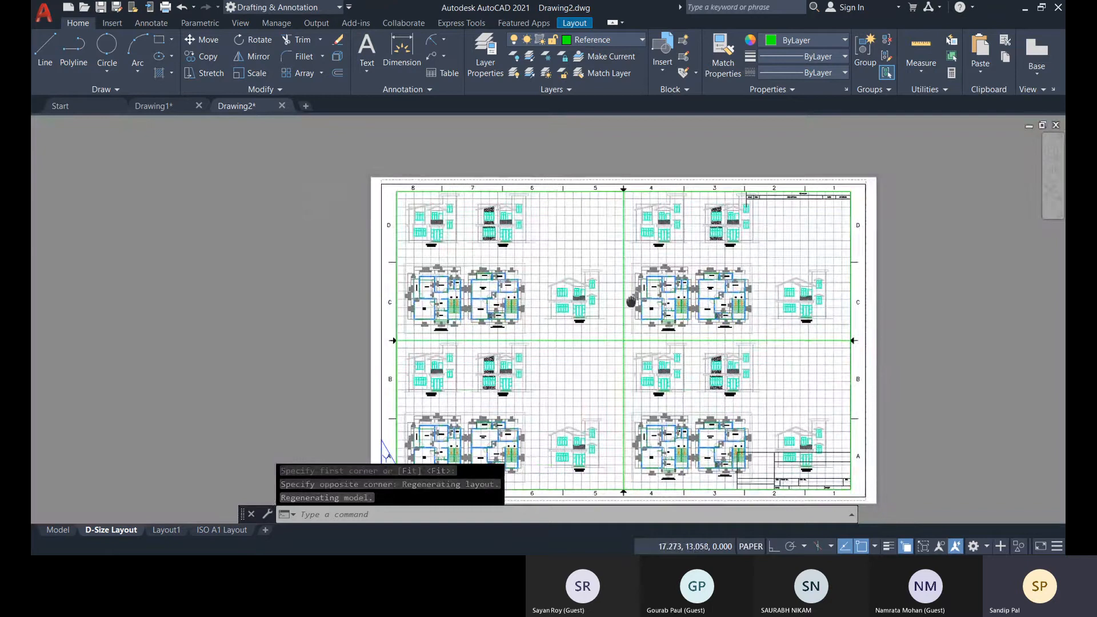
pyautogui.moveTo(627, 251); pyautogui.dragTo(530, 243, button='middle')
pyautogui.click(531, 243)
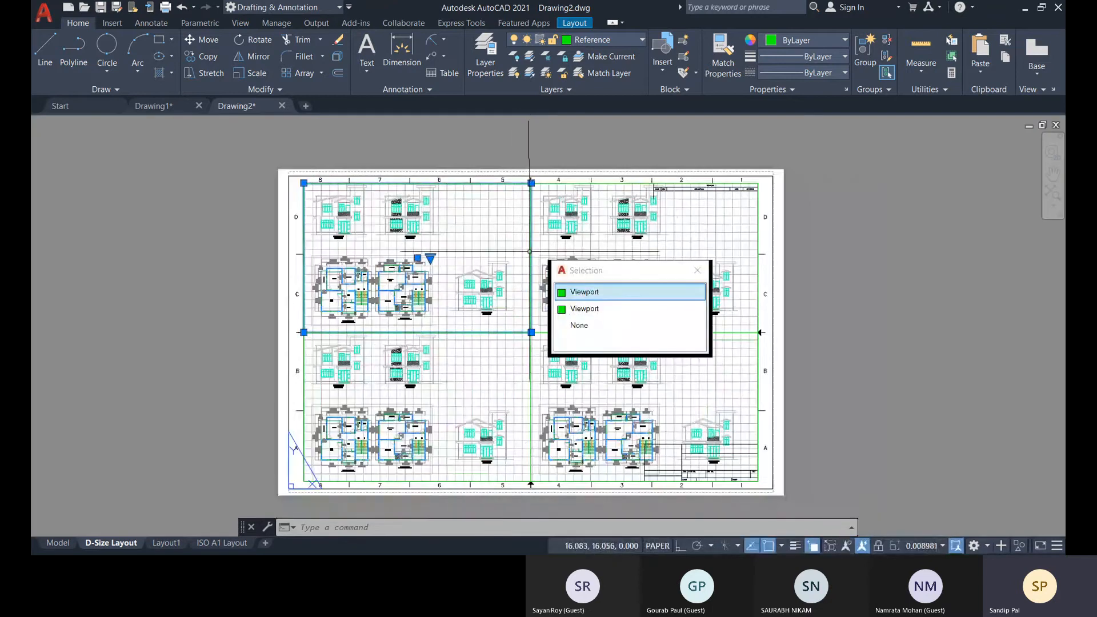
pyautogui.click(589, 292)
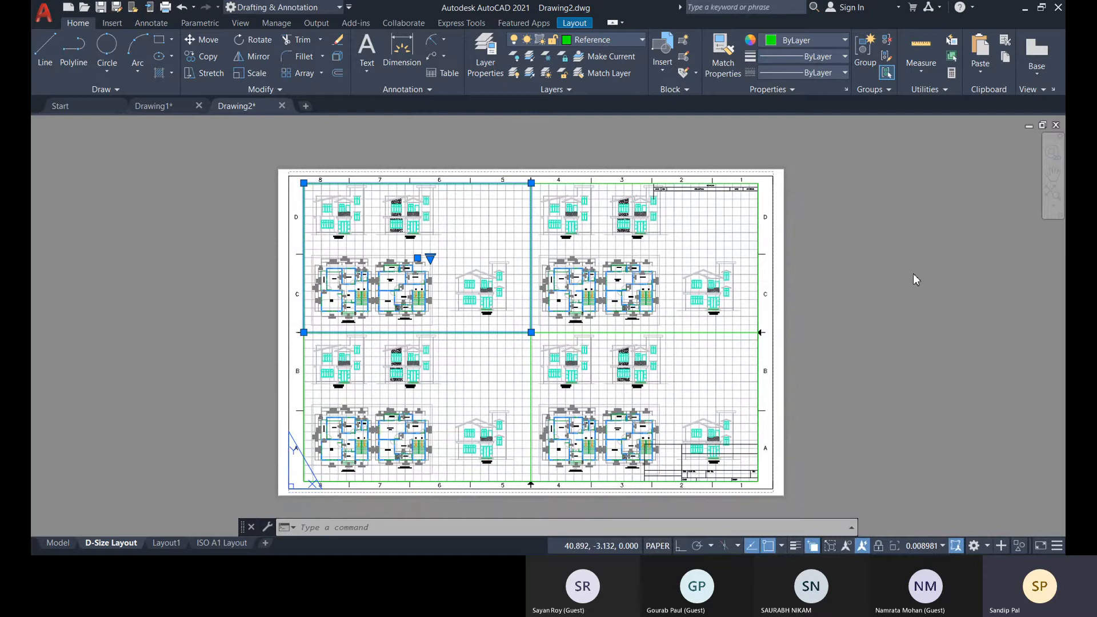
pyautogui.click(918, 314)
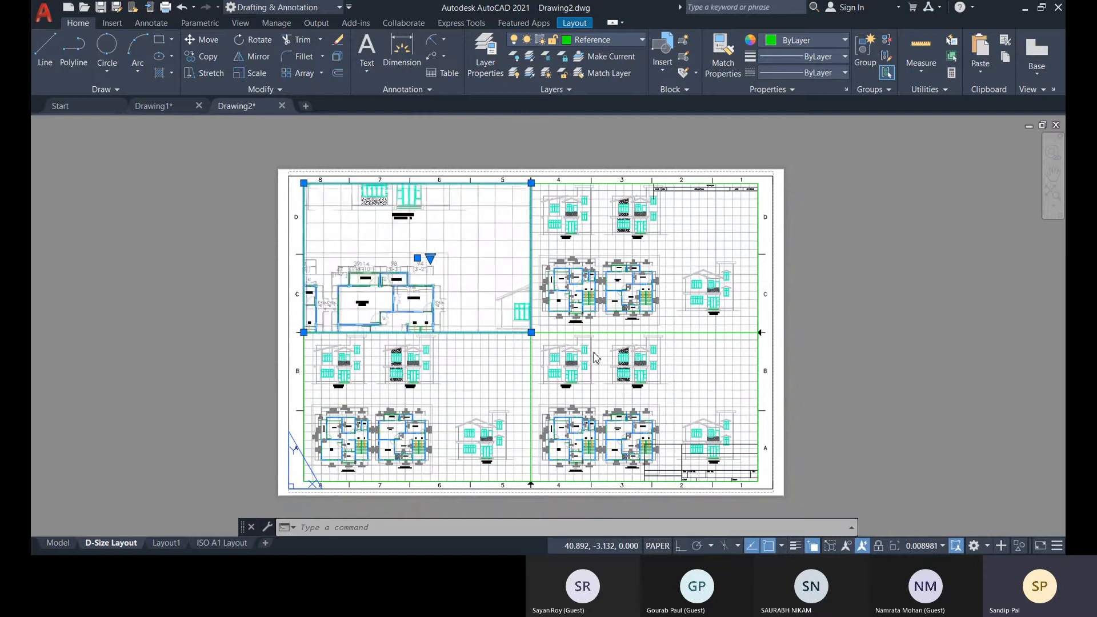
# Activate the upper-left viewport, centre the option 3 elevation inside it and turn off its grid.
pyautogui.doubleClick(453, 267)
pyautogui.moveTo(453, 266); pyautogui.dragTo(298, 194, button='middle')
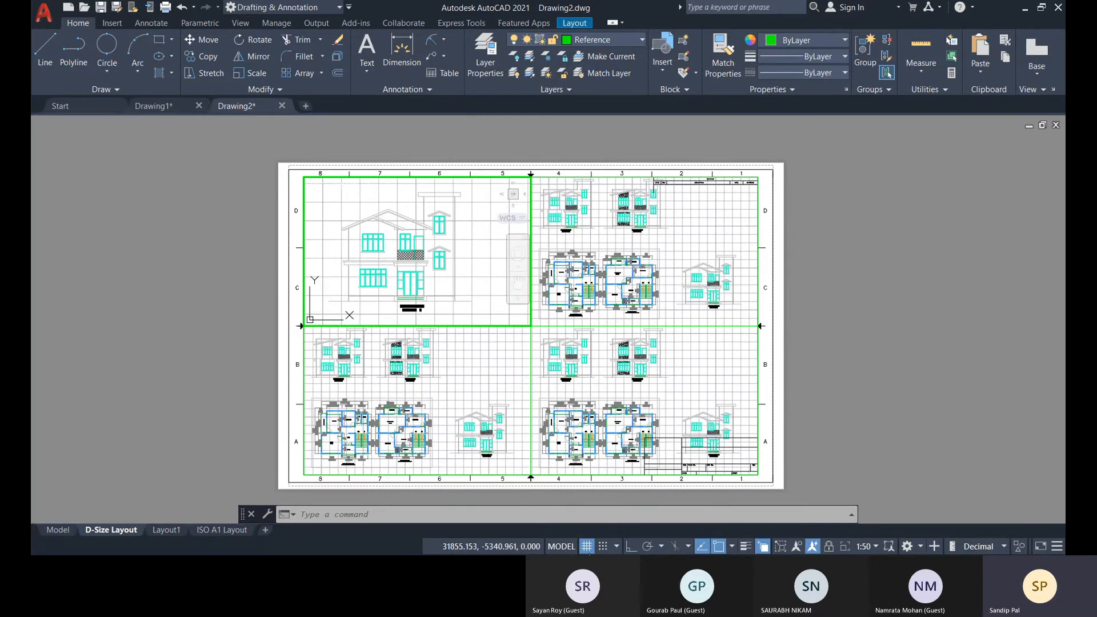
pyautogui.click(587, 547)
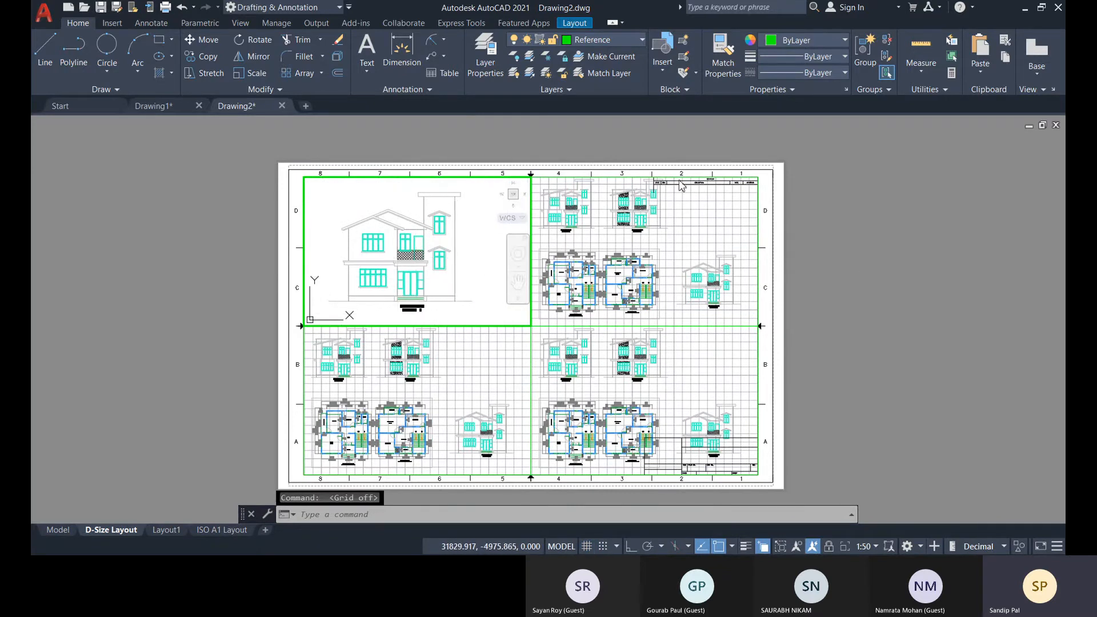
# Activate the upper-right viewport, set its scale to 1:100 and reposition the drawing to show the two floor plans.
pyautogui.click(705, 240)
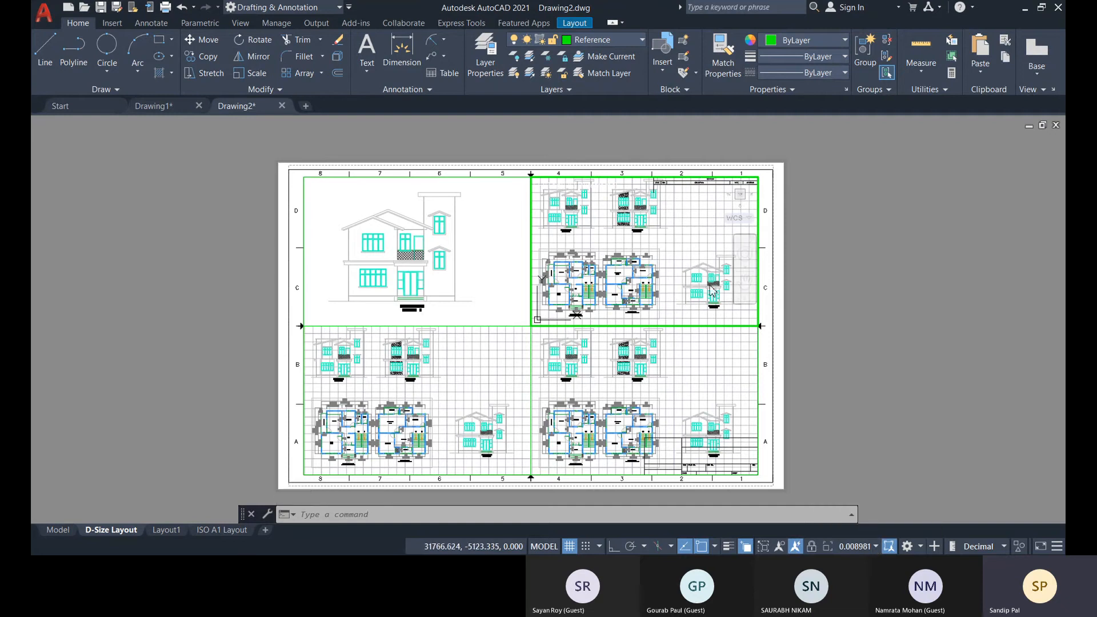
pyautogui.click(676, 234)
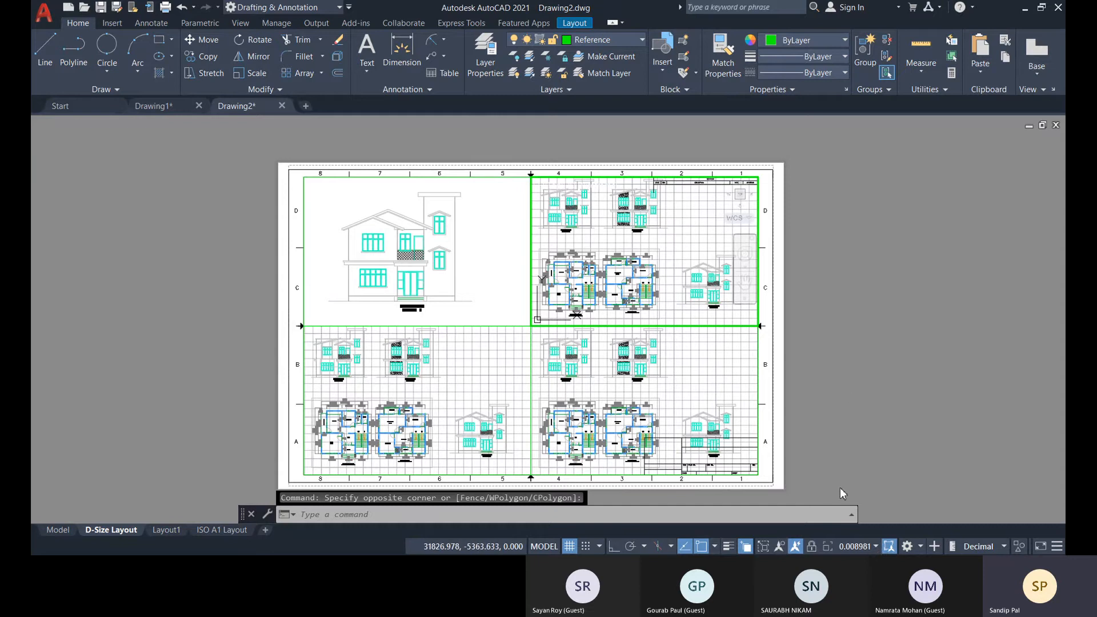
pyautogui.click(842, 242)
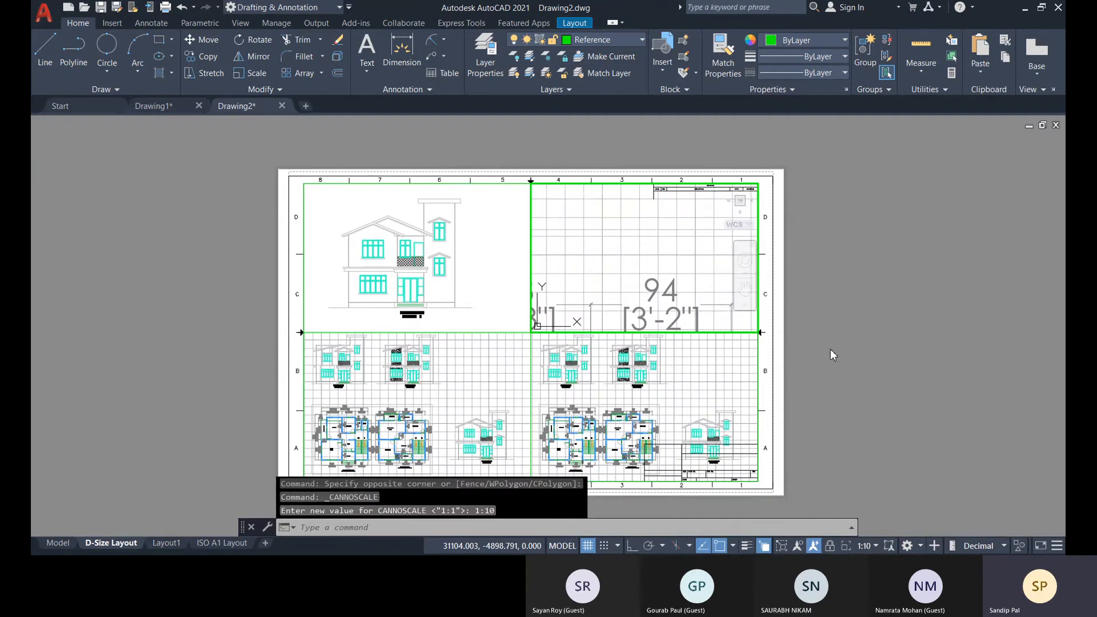
pyautogui.click(869, 336)
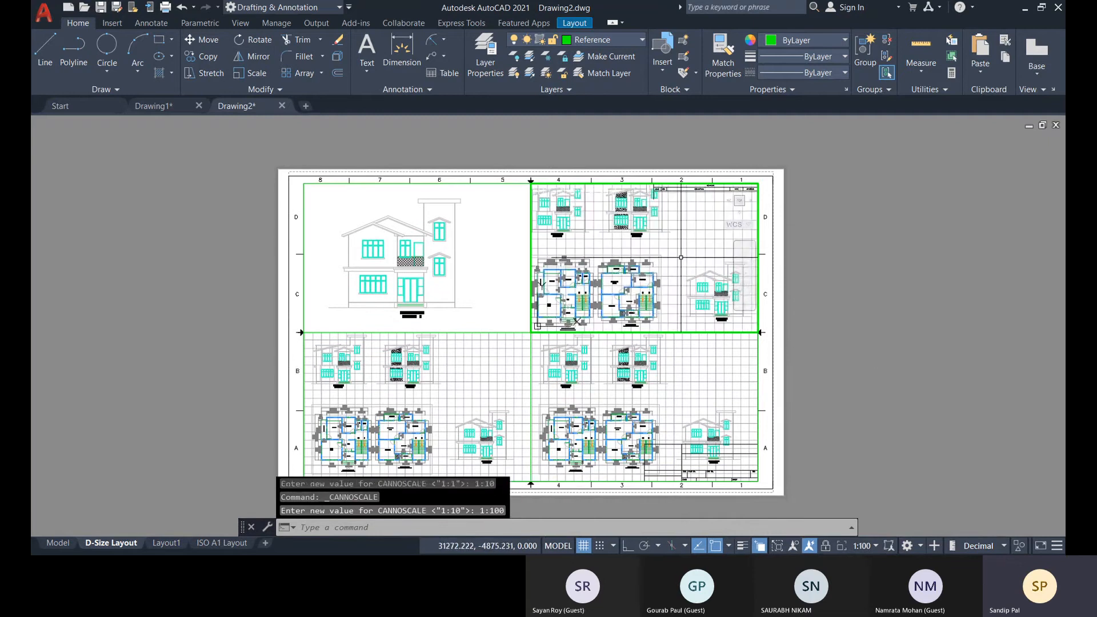
pyautogui.moveTo(680, 257); pyautogui.dragTo(712, 239, button='middle')
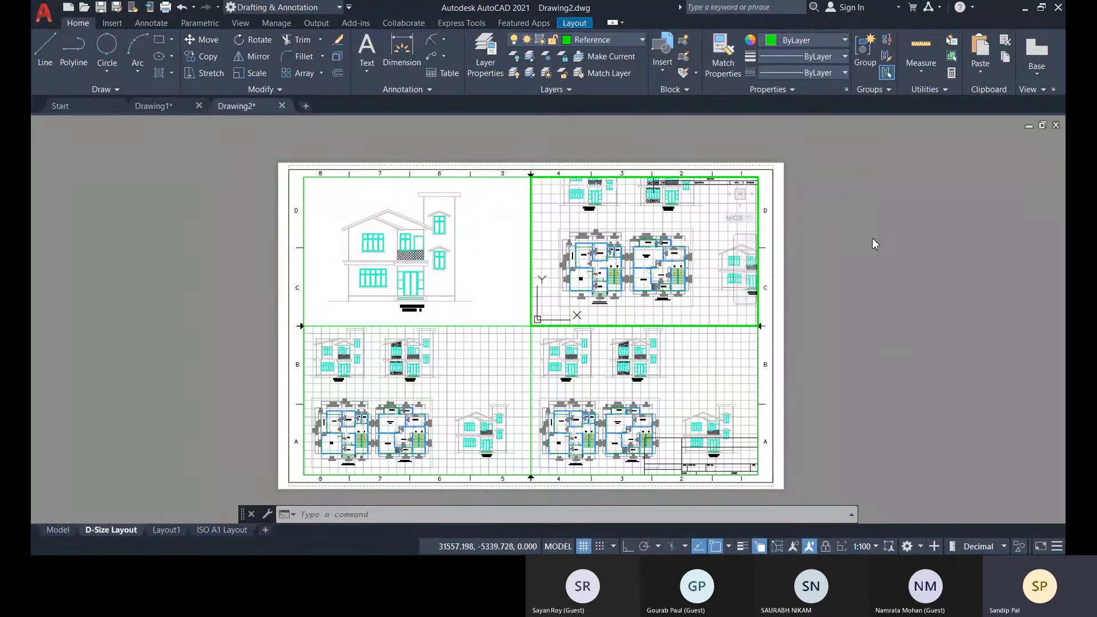
# Add a custom 1:80 scale with 1 paper unit equal to 80 drawing units, and place it between 1:50 and 1:100.
pyautogui.click(876, 499)
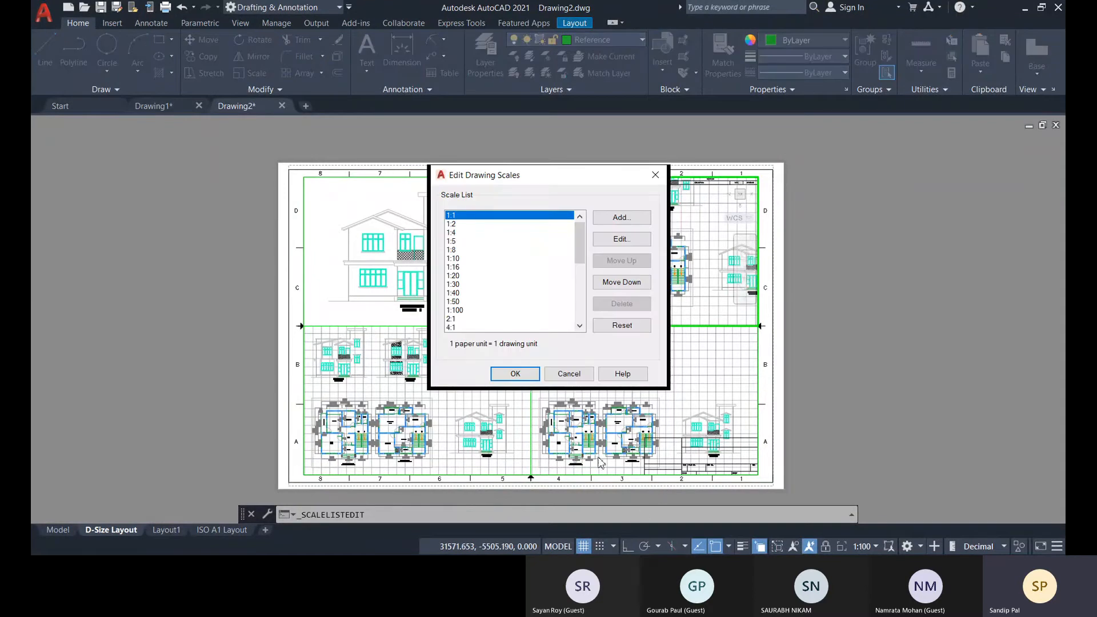
pyautogui.click(456, 311)
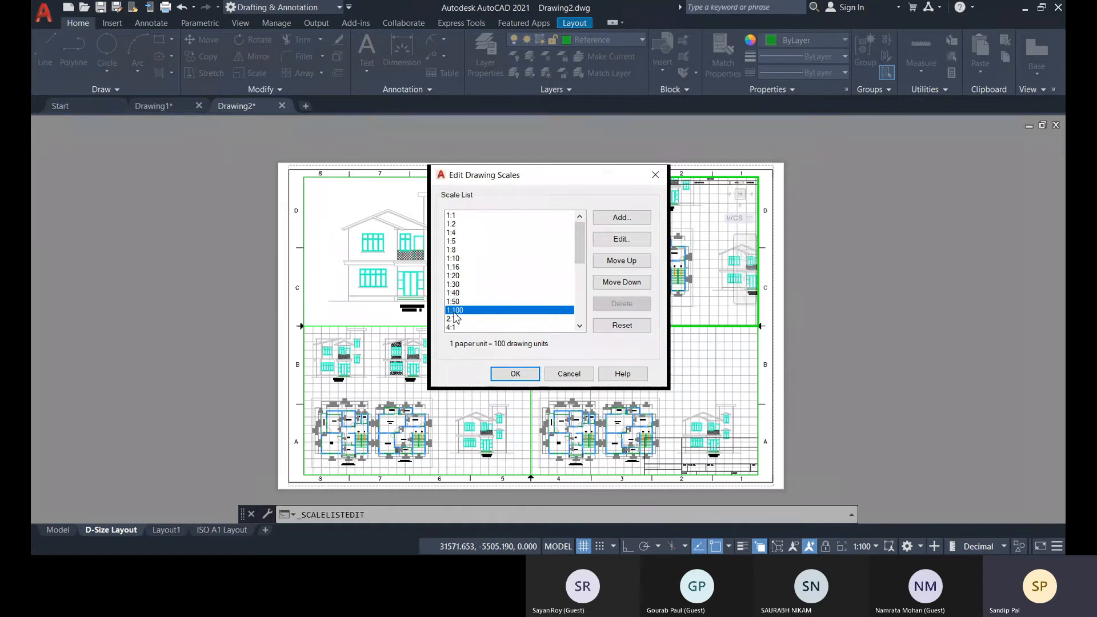
pyautogui.click(623, 219)
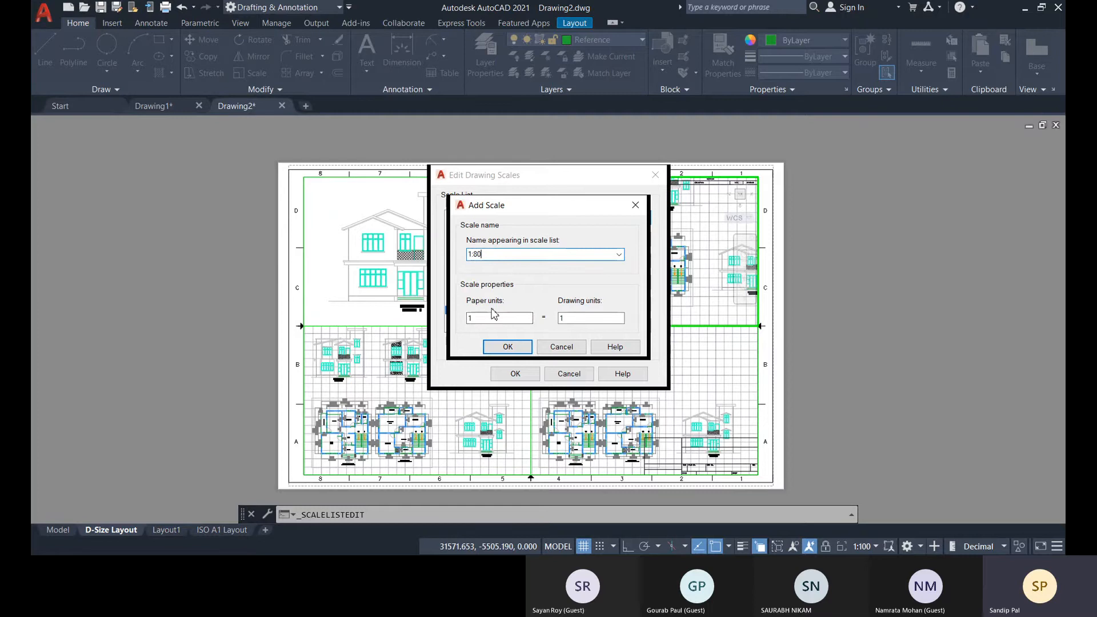
pyautogui.click(575, 319)
pyautogui.click(518, 346)
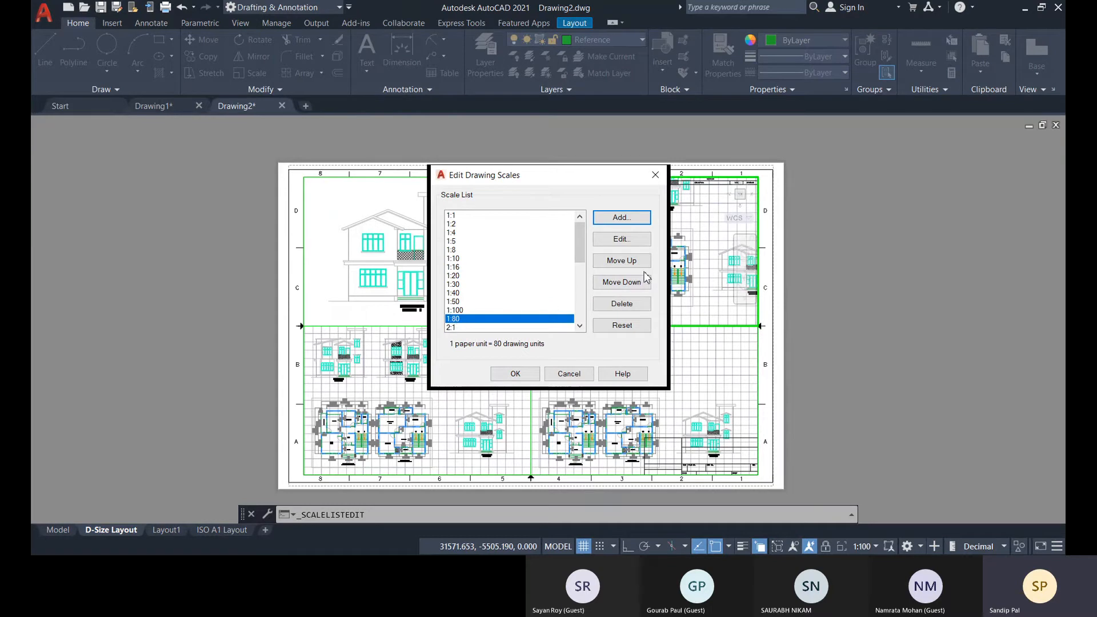
pyautogui.click(622, 261)
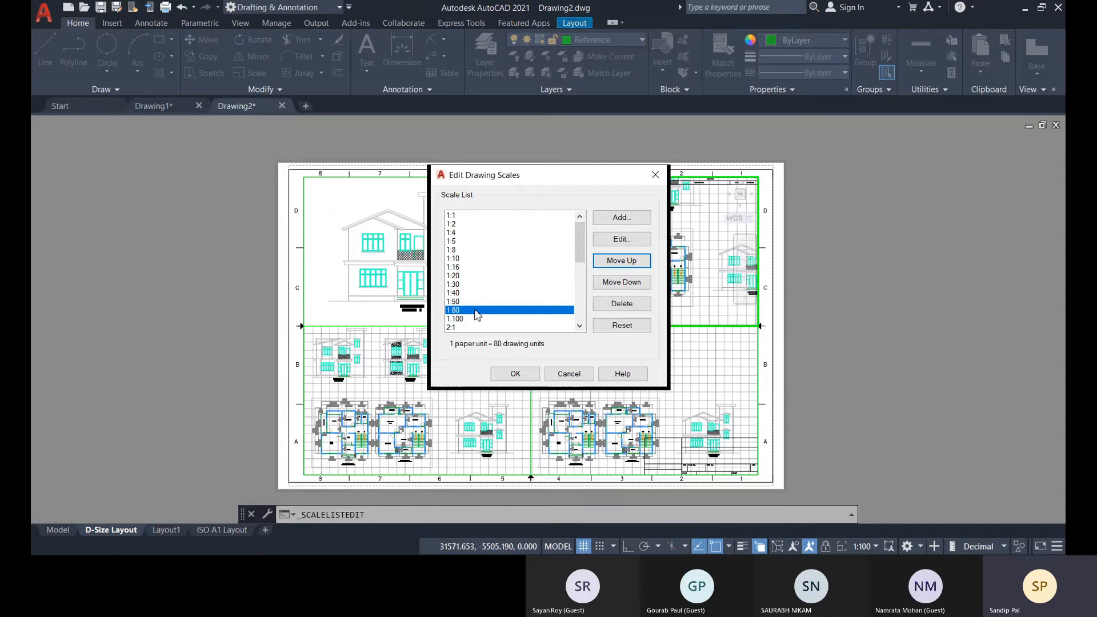
pyautogui.click(517, 376)
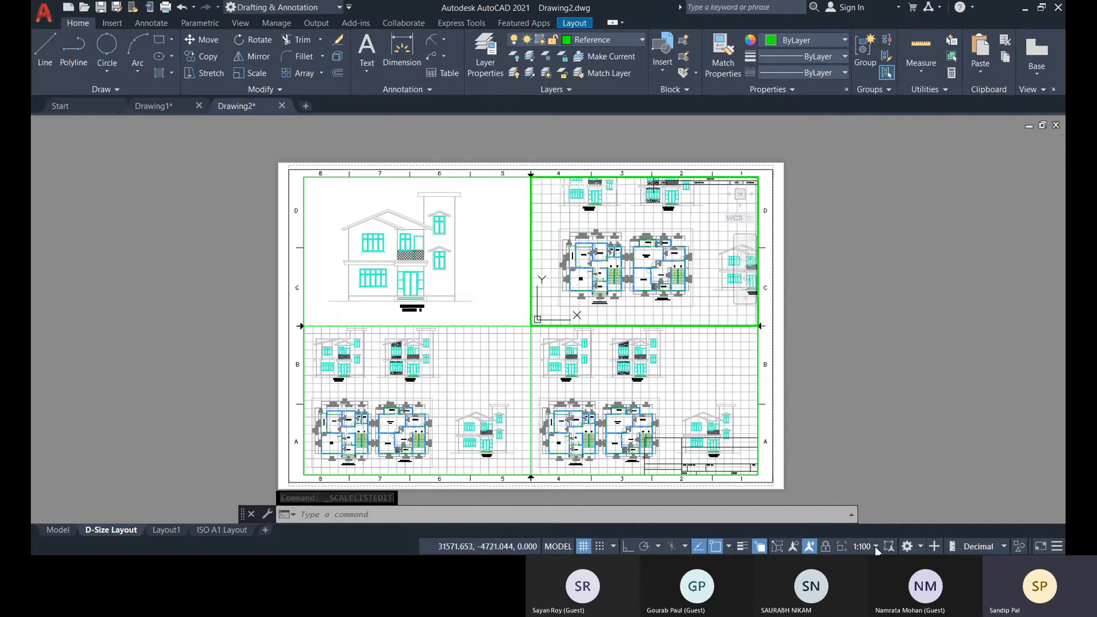
# Set the upper-right viewport's scale to 1:80, centre the two floor plans inside it and turn off its grid.
pyautogui.click(856, 335)
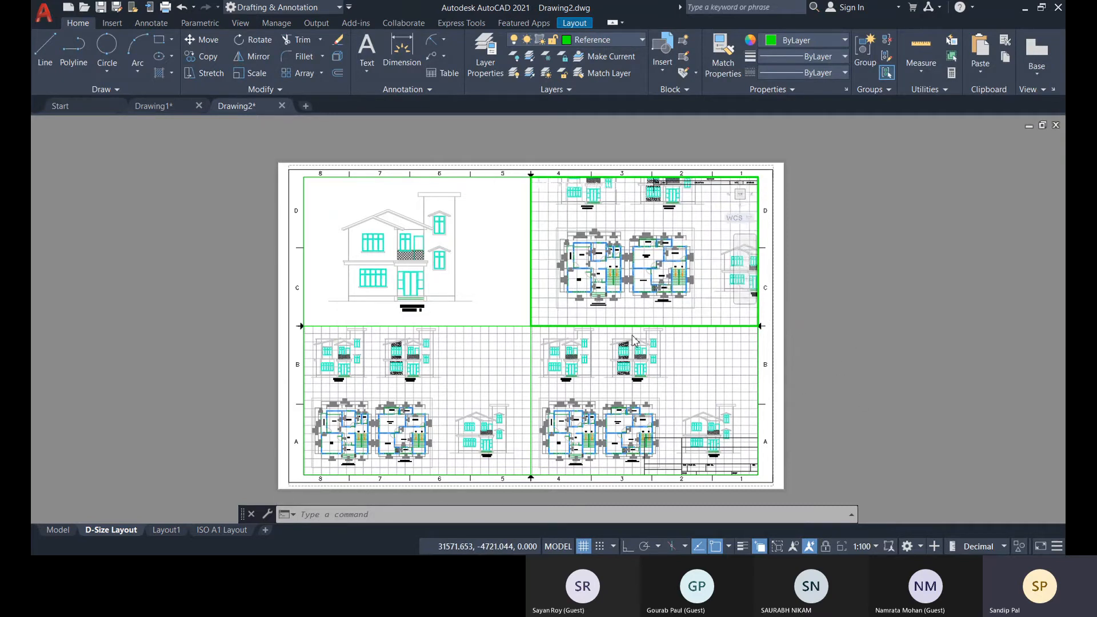
pyautogui.moveTo(694, 257); pyautogui.dragTo(703, 202, button='middle')
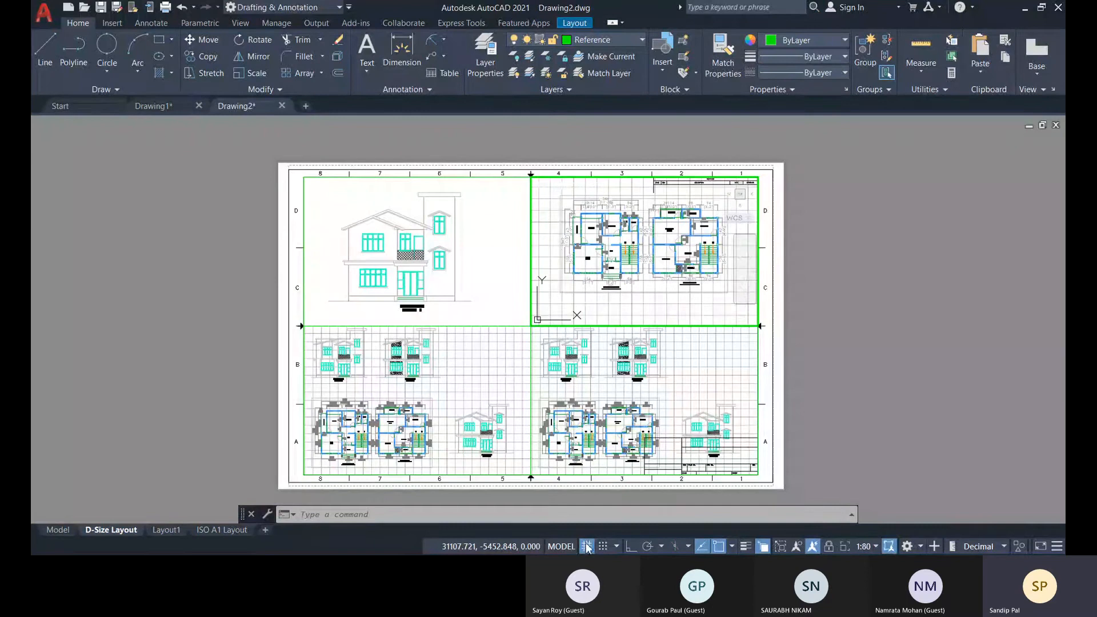
pyautogui.click(587, 547)
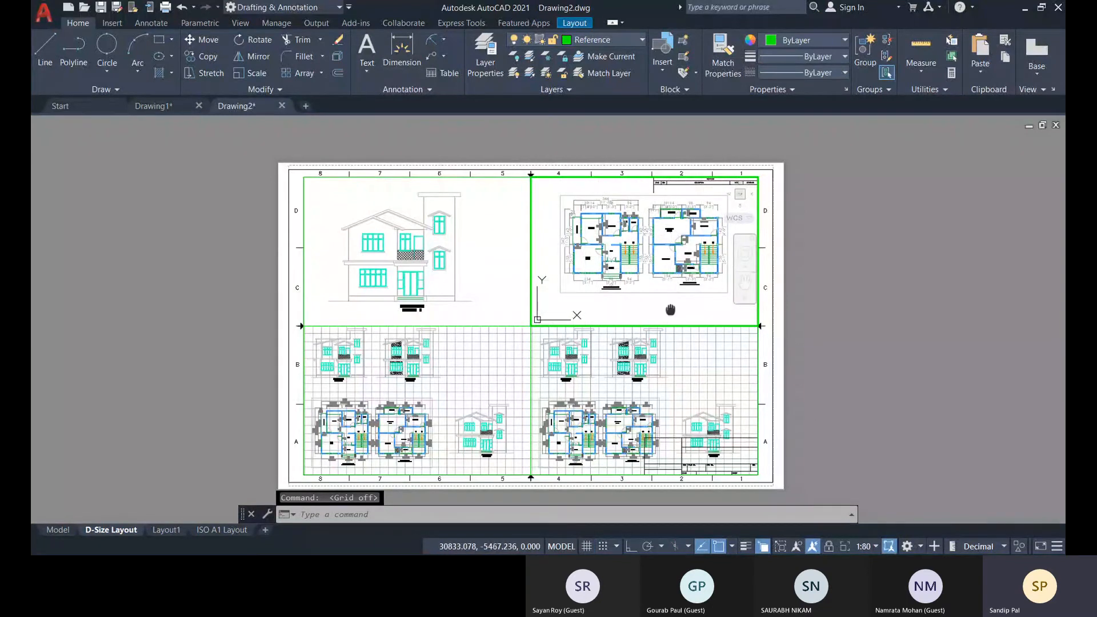
pyautogui.moveTo(670, 309); pyautogui.dragTo(683, 314, button='middle')
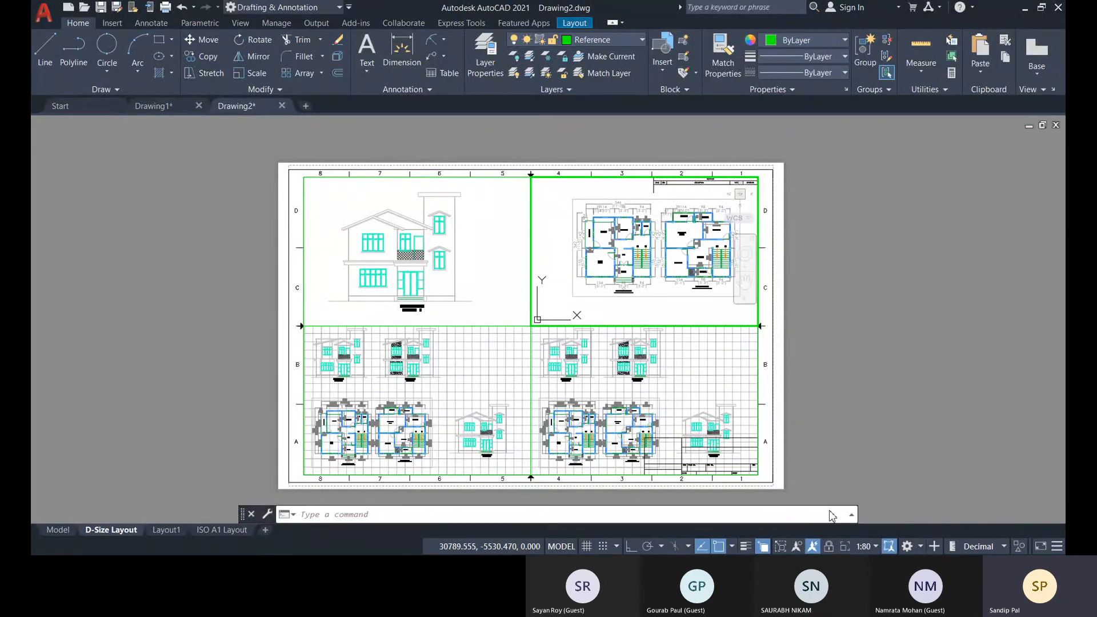
# Try a 1:50 scale for the upper-right viewport and shift the two floor plans to fit its frame.
pyautogui.click(873, 547)
pyautogui.click(863, 317)
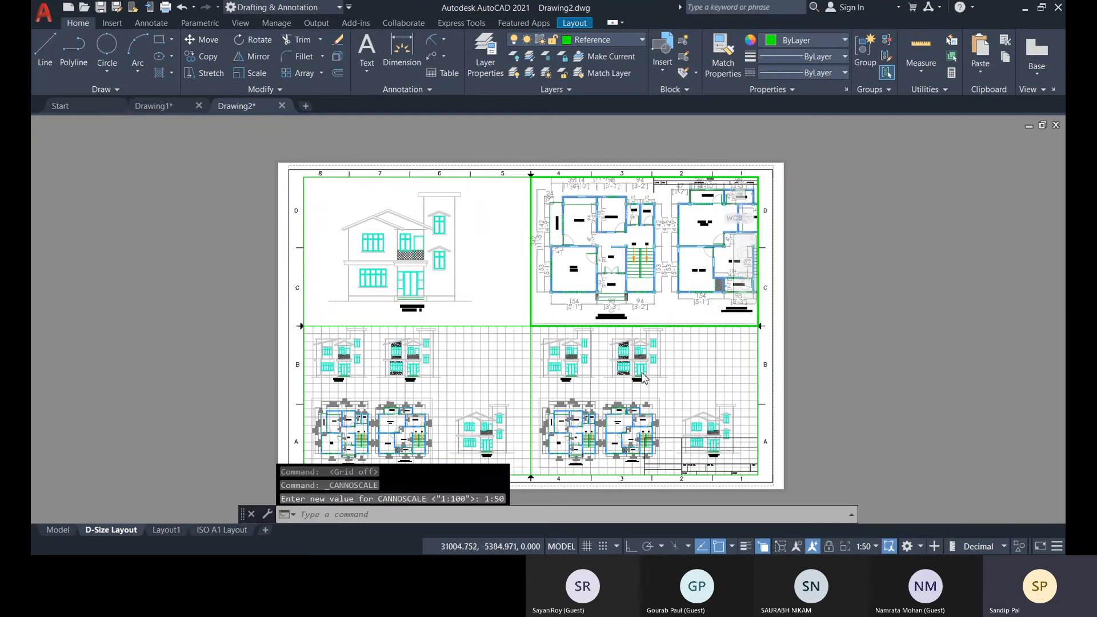
pyautogui.moveTo(666, 299); pyautogui.dragTo(639, 302, button='middle')
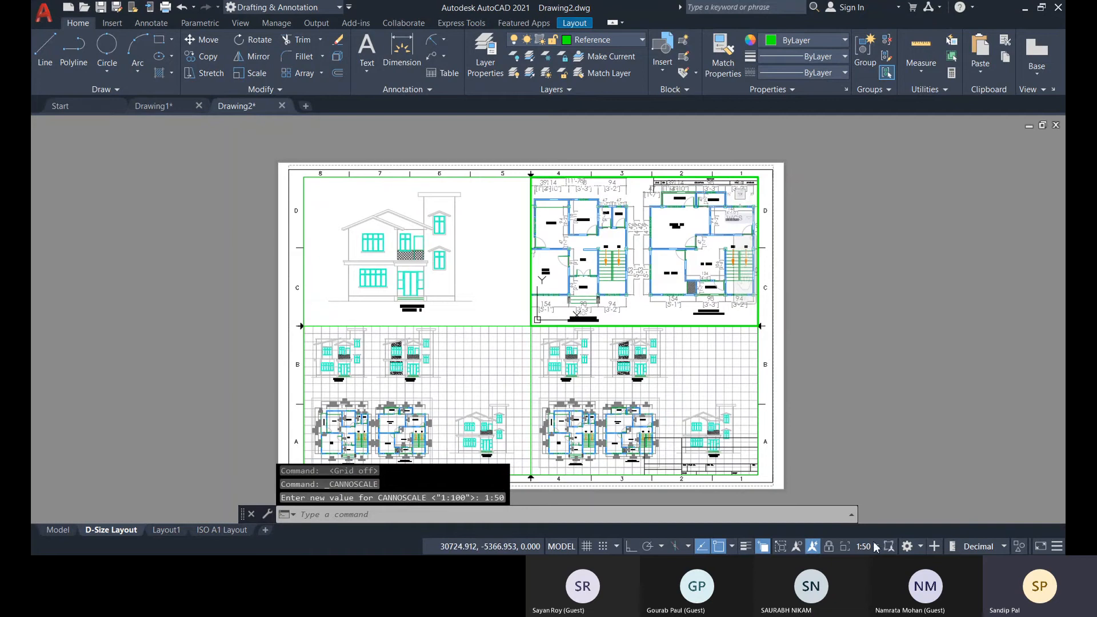
# Add a custom 1:60 scale with 1 paper unit equal to 60 drawing units, and place it between 1:50 and 1:80.
pyautogui.click(879, 504)
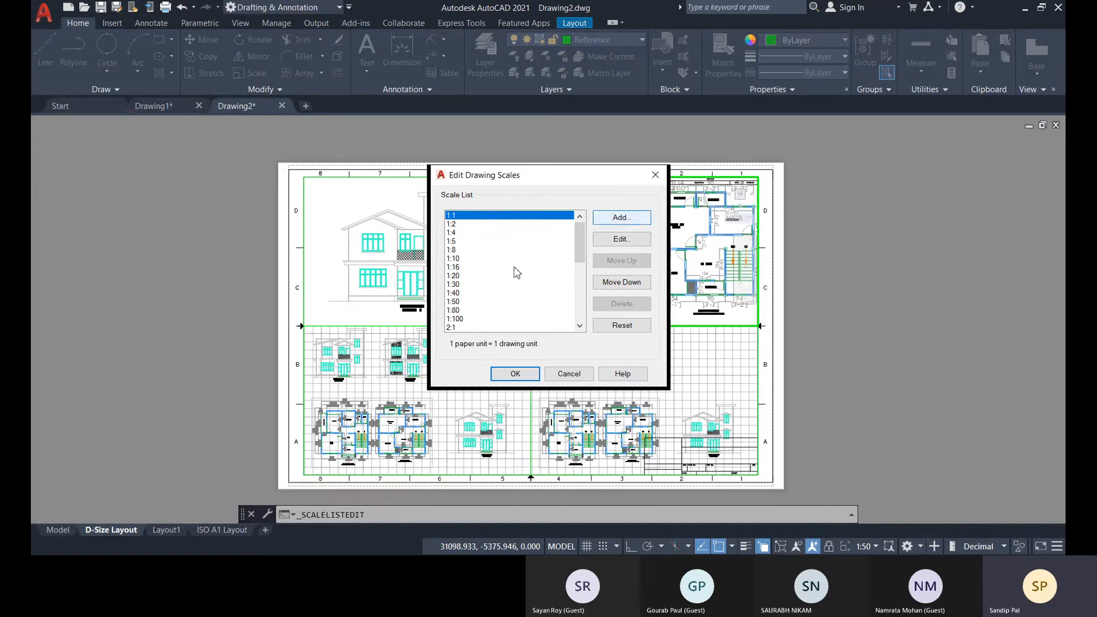
pyautogui.click(621, 217)
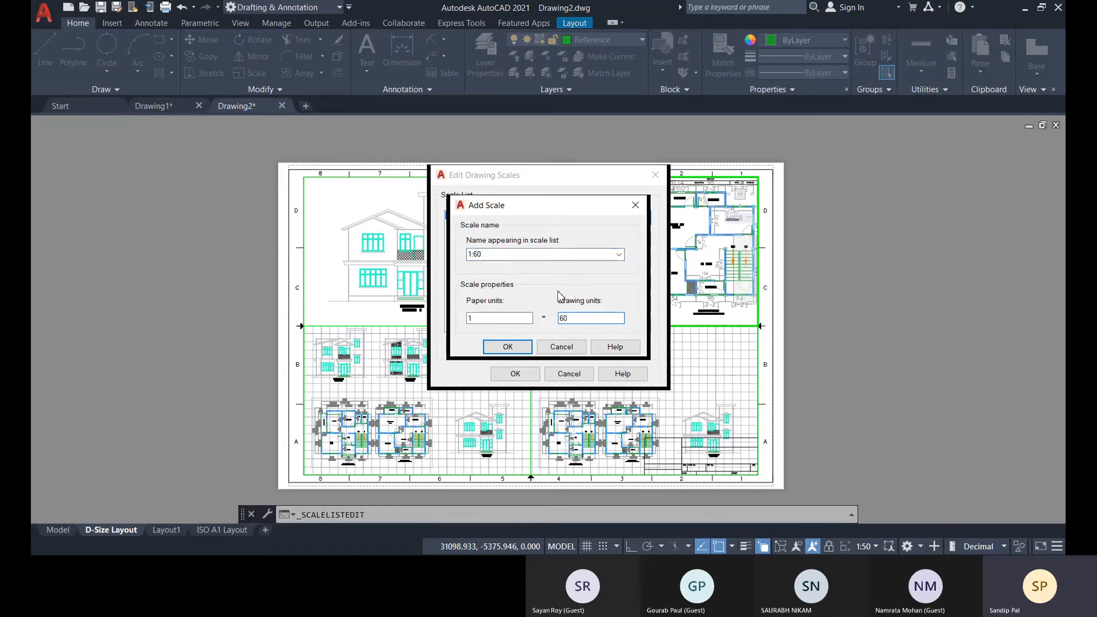
pyautogui.click(529, 348)
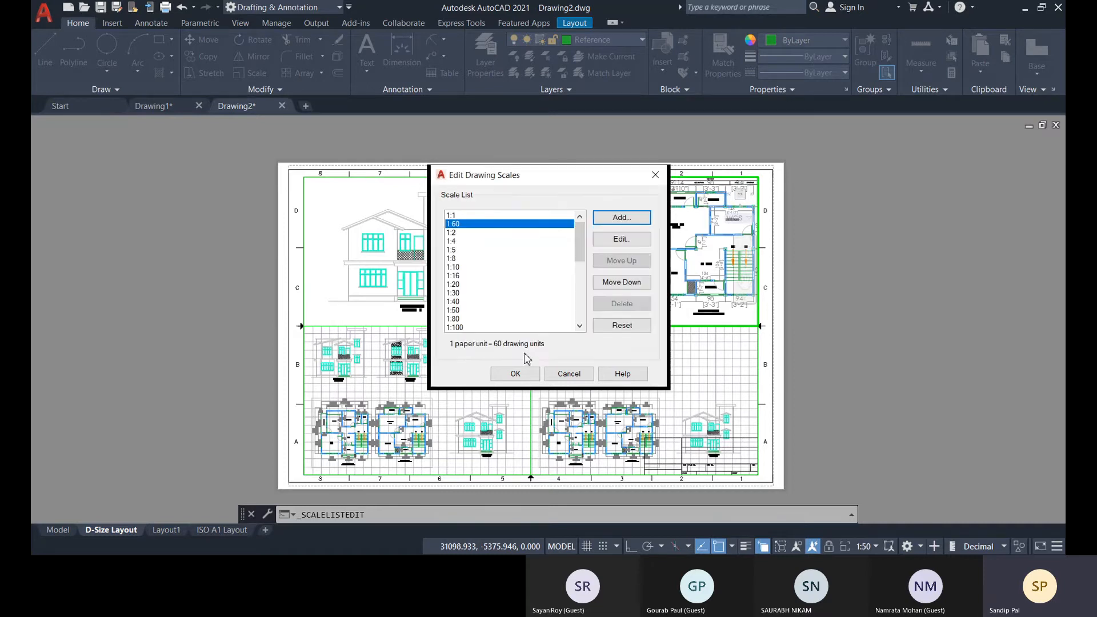
pyautogui.click(631, 286)
pyautogui.click(630, 286)
pyautogui.click(631, 285)
pyautogui.click(631, 286)
pyautogui.click(631, 286)
pyautogui.click(630, 285)
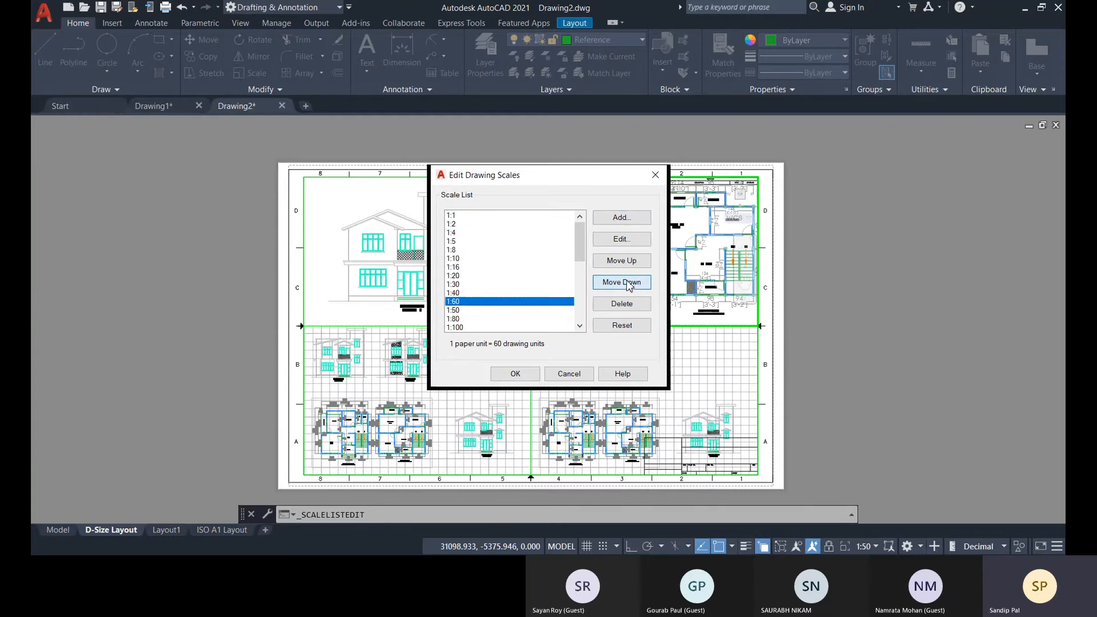
pyautogui.click(630, 284)
pyautogui.click(630, 284)
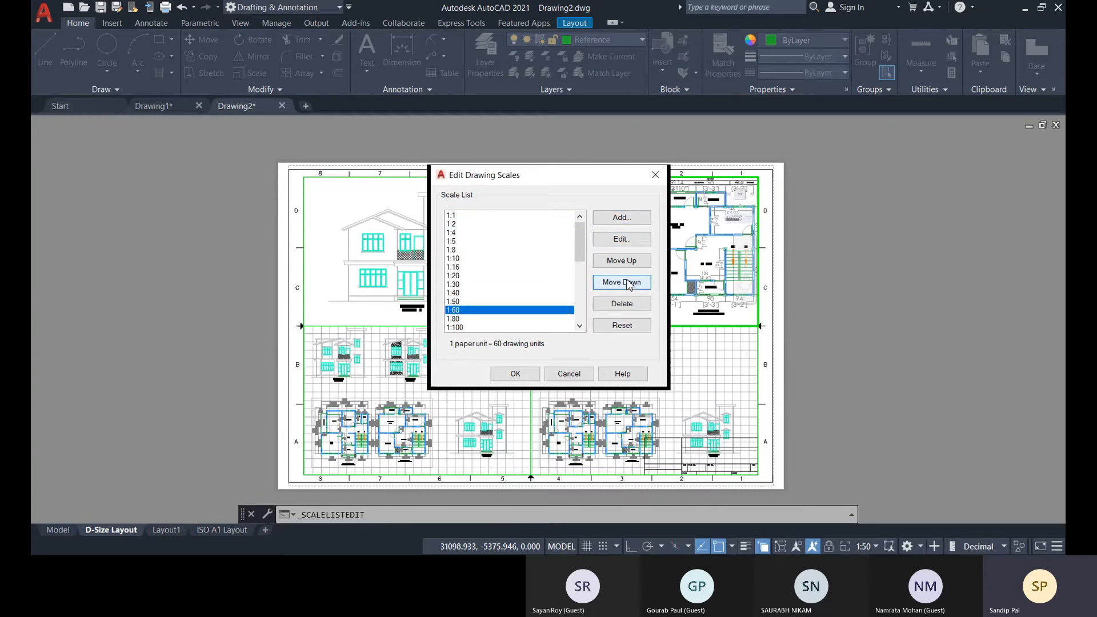
pyautogui.click(515, 374)
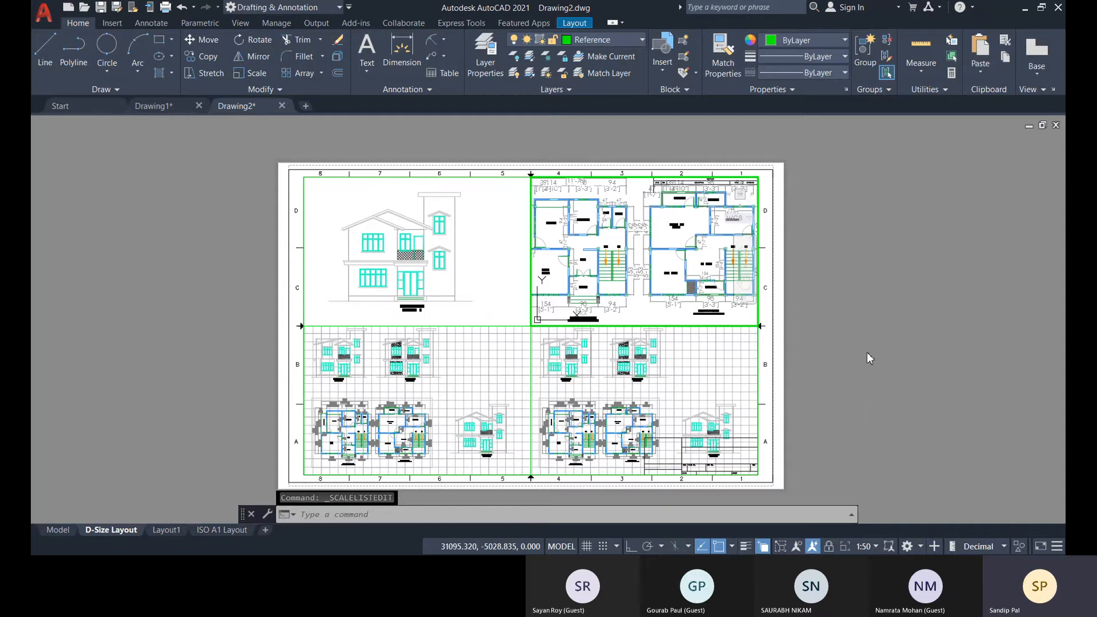
# Set the upper-right viewport's scale to 1:60, fit both floor plans within its frame and return to paper space.
pyautogui.click(866, 338)
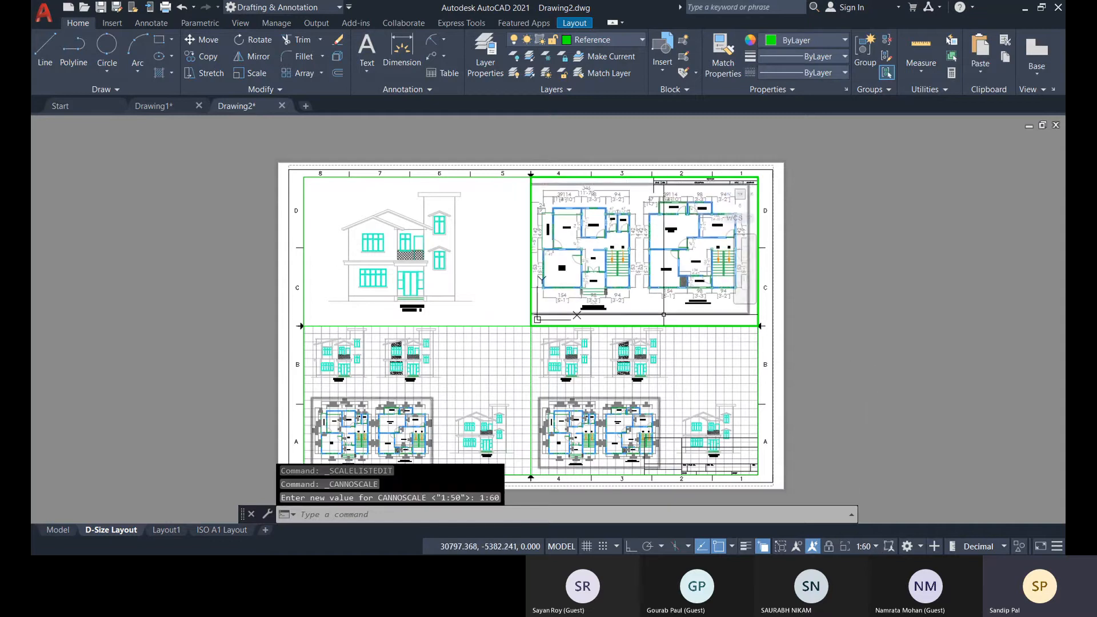
pyautogui.moveTo(652, 295); pyautogui.dragTo(659, 296, button='middle')
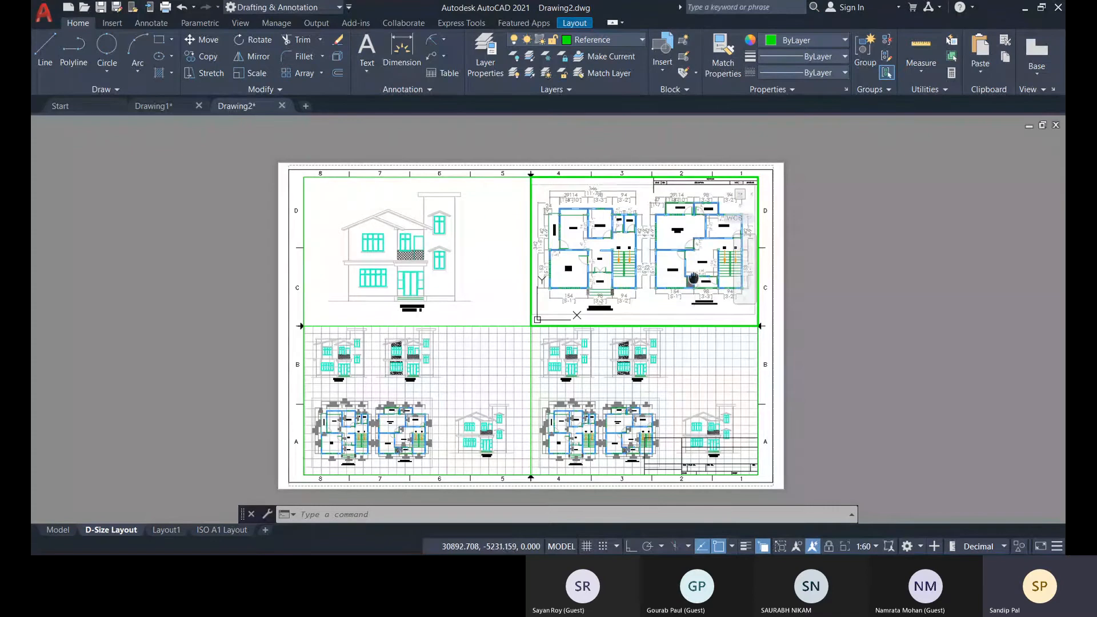
pyautogui.moveTo(693, 279); pyautogui.dragTo(693, 278, button='middle')
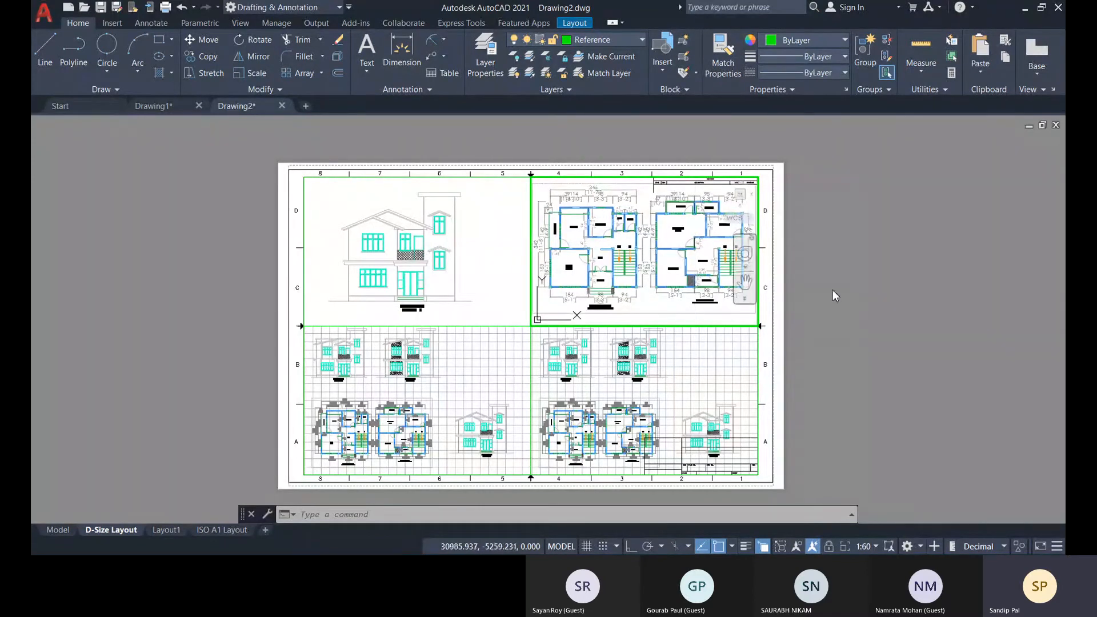
pyautogui.doubleClick(861, 275)
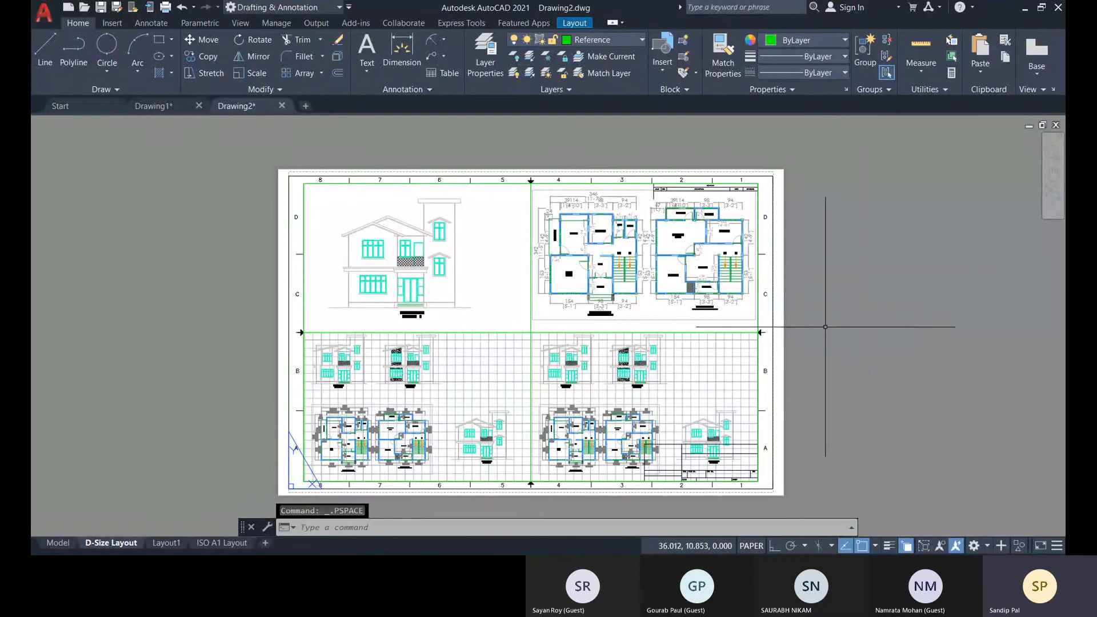
pyautogui.doubleClick(647, 305)
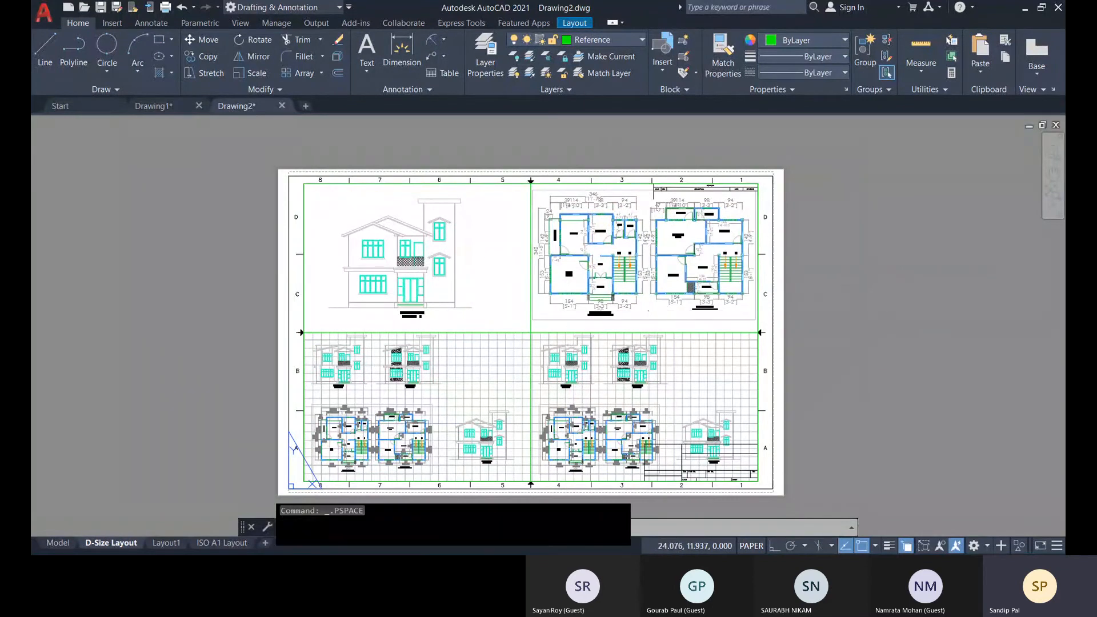
pyautogui.moveTo(647, 306); pyautogui.dragTo(647, 312, button='middle')
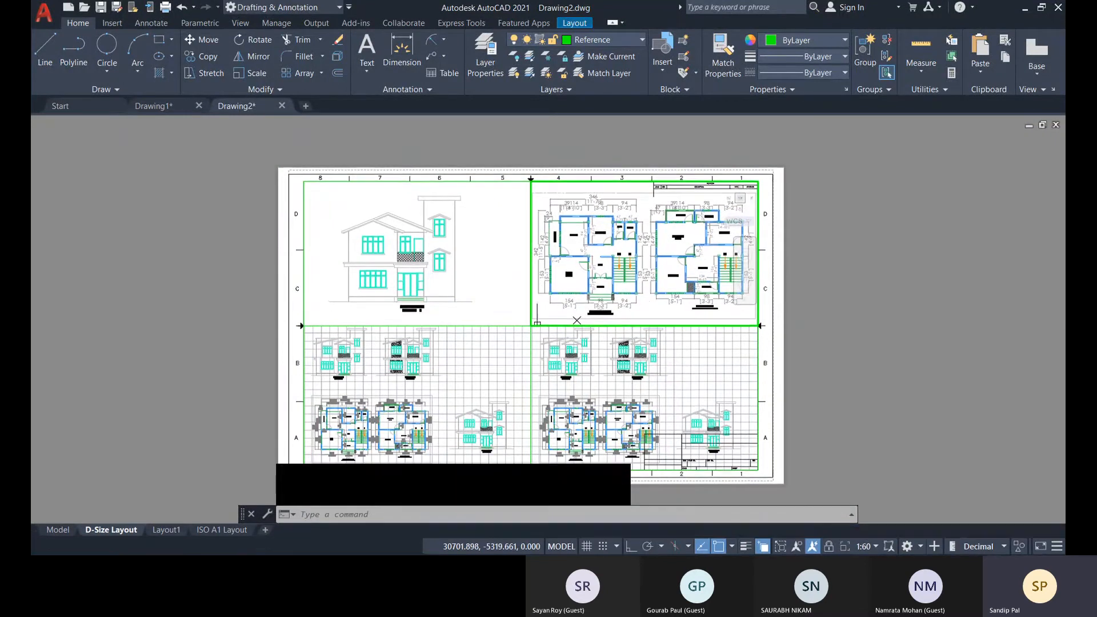
pyautogui.doubleClick(855, 297)
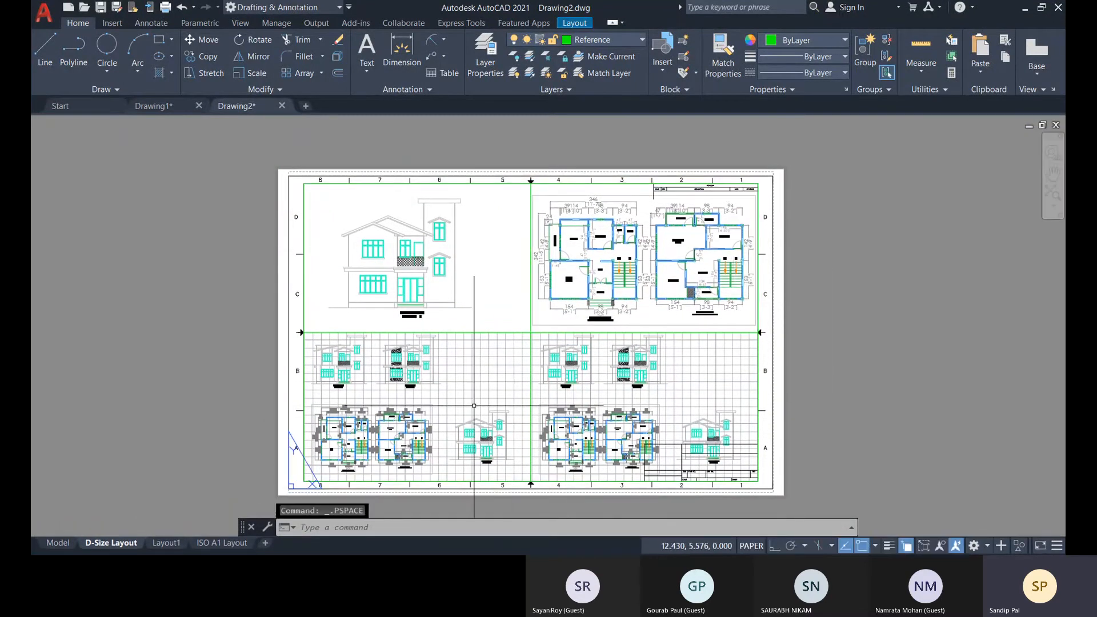
# Activate the lower-left viewport and try scales of 1:5 and 1:30, shifting the elevation drawings within its frame.
pyautogui.doubleClick(483, 380)
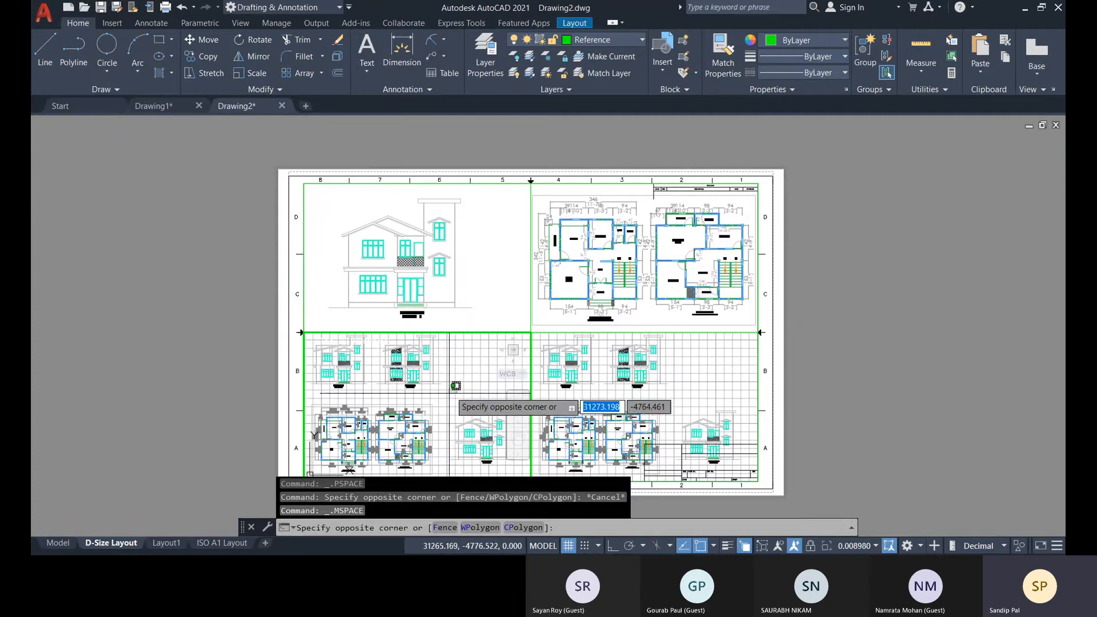
pyautogui.click(456, 383)
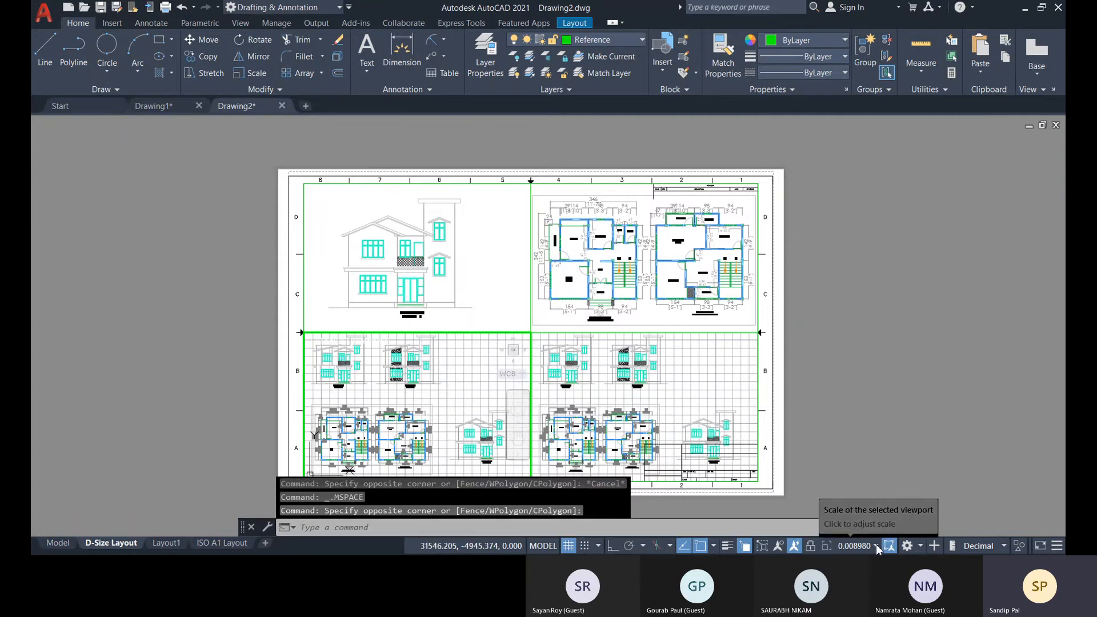
pyautogui.click(855, 205)
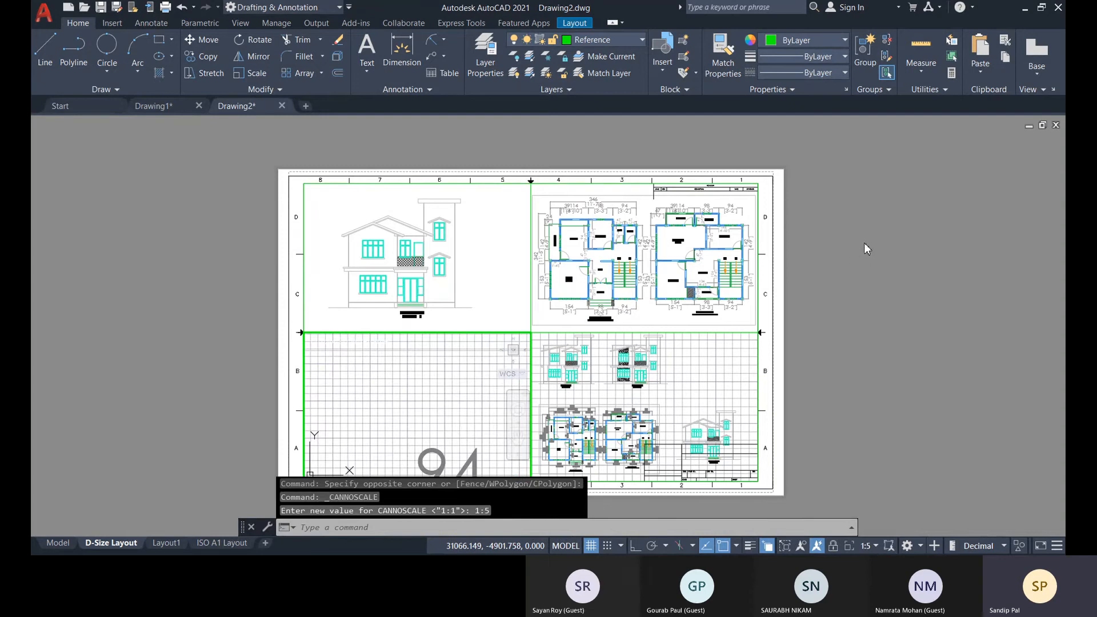
pyautogui.click(877, 285)
pyautogui.moveTo(472, 440); pyautogui.dragTo(491, 529, button='middle')
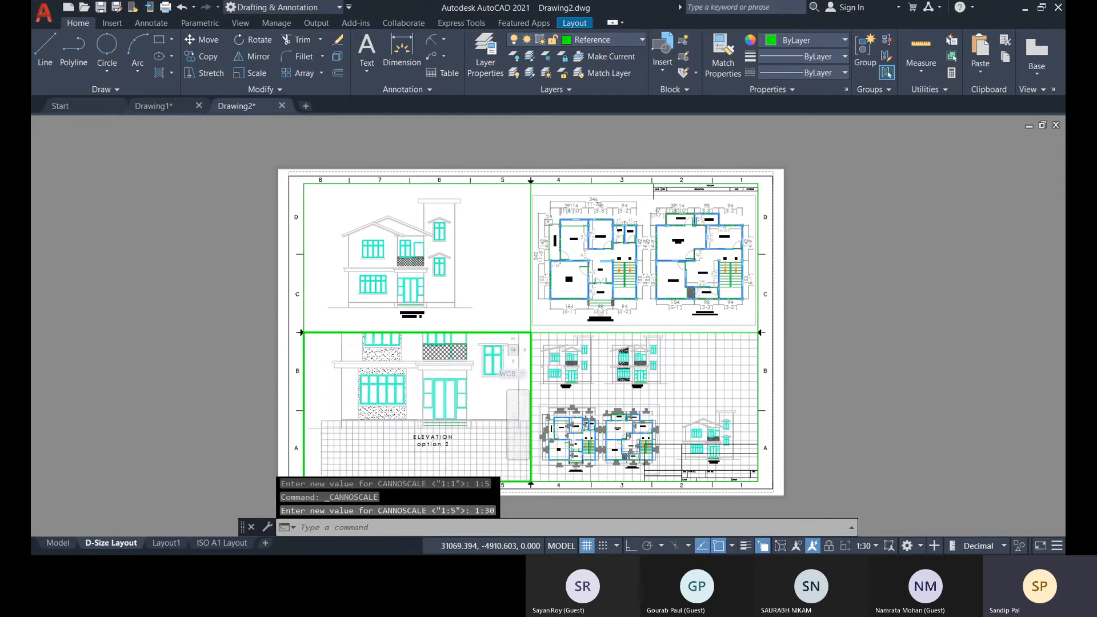
pyautogui.moveTo(505, 455); pyautogui.dragTo(475, 495, button='middle')
# Try scales of 1:40, 1:100, 1:80, 1:60 and 1:50 for the lower-left viewport, shifting the two elevations to check their fit.
pyautogui.click(872, 552)
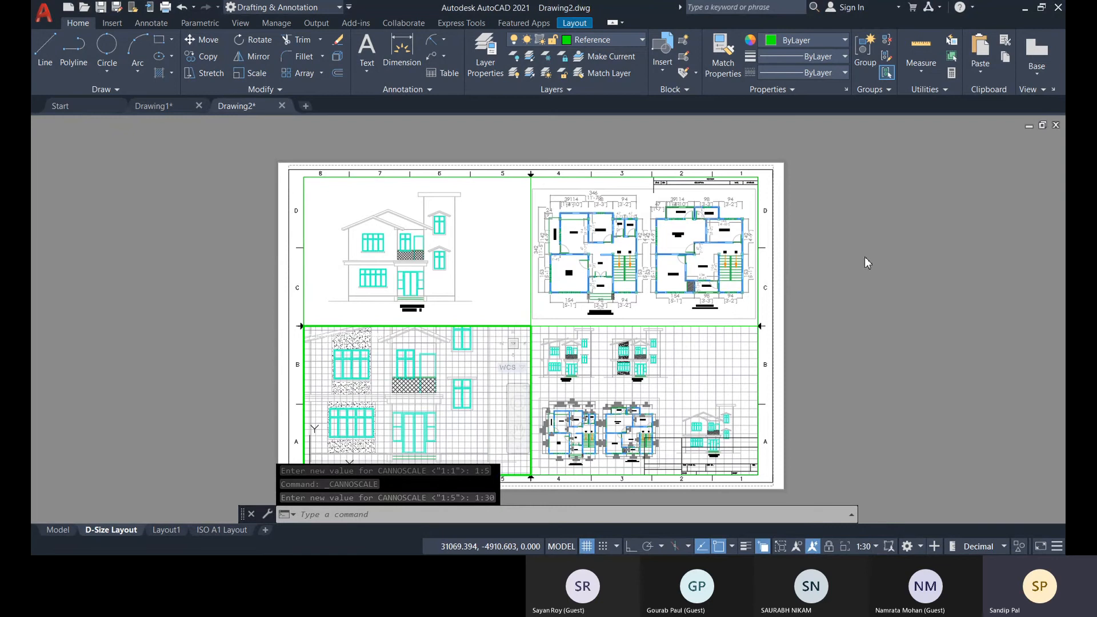
pyautogui.click(867, 303)
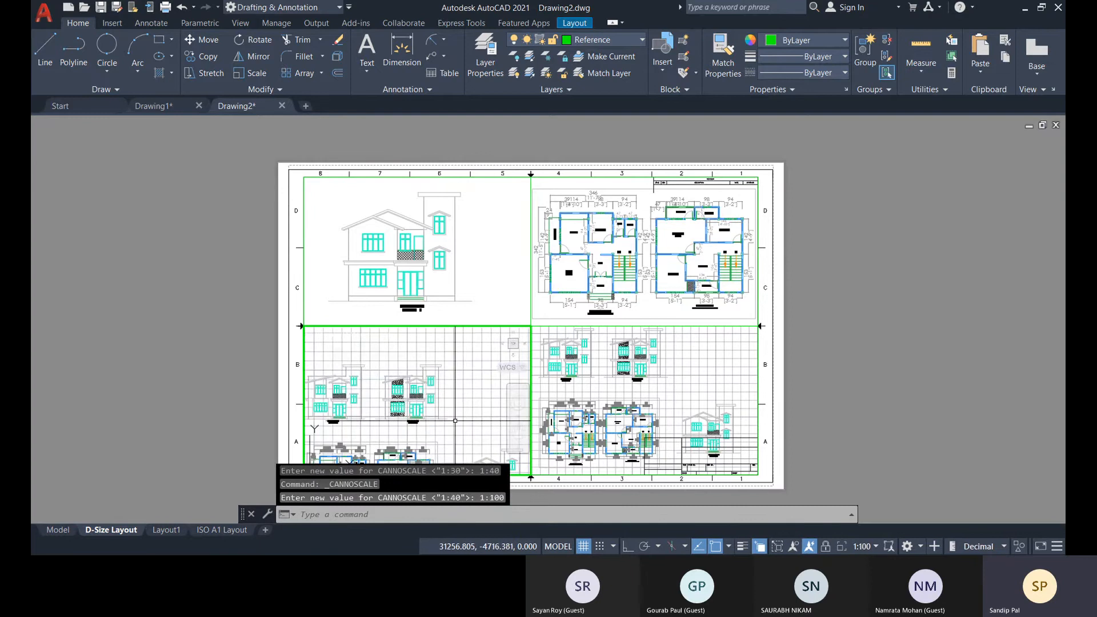
pyautogui.moveTo(455, 423); pyautogui.dragTo(485, 424, button='middle')
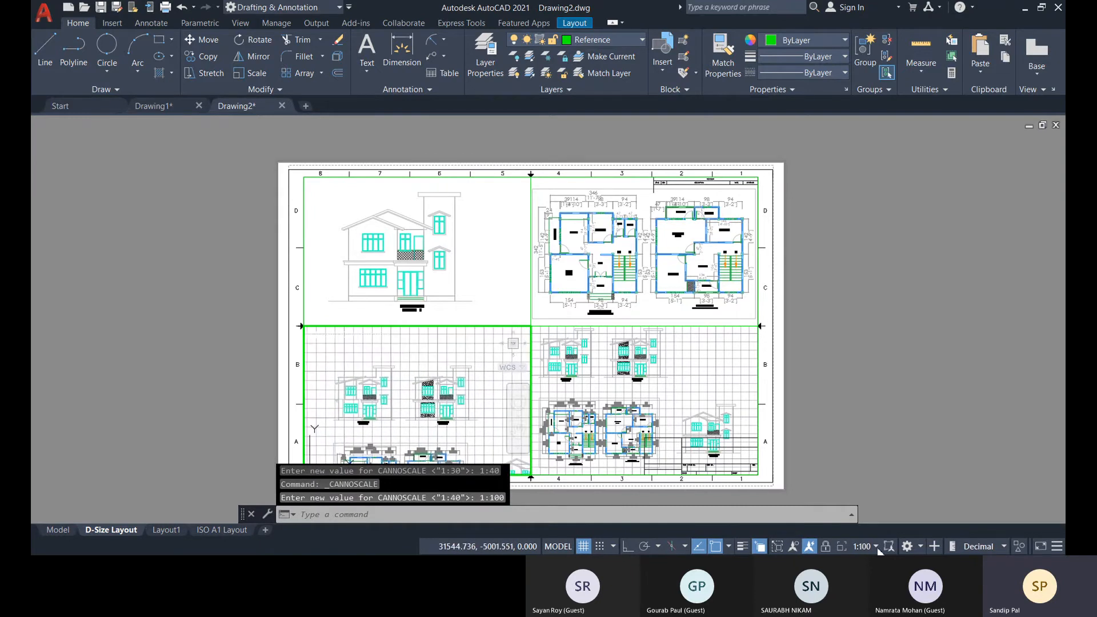
pyautogui.click(873, 351)
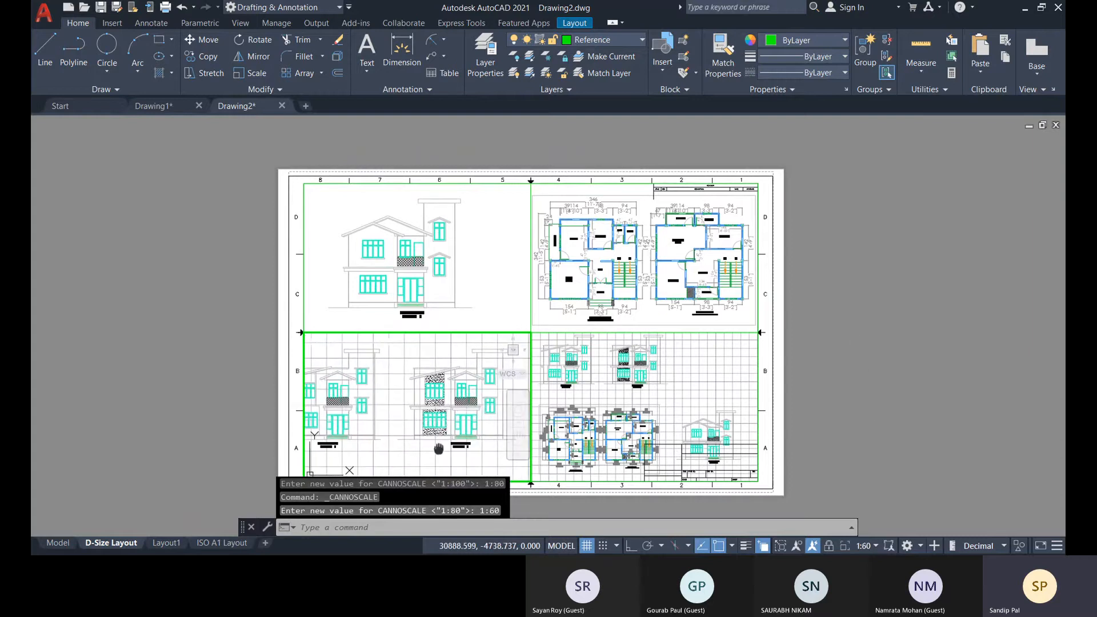
pyautogui.moveTo(438, 449); pyautogui.dragTo(460, 451, button='middle')
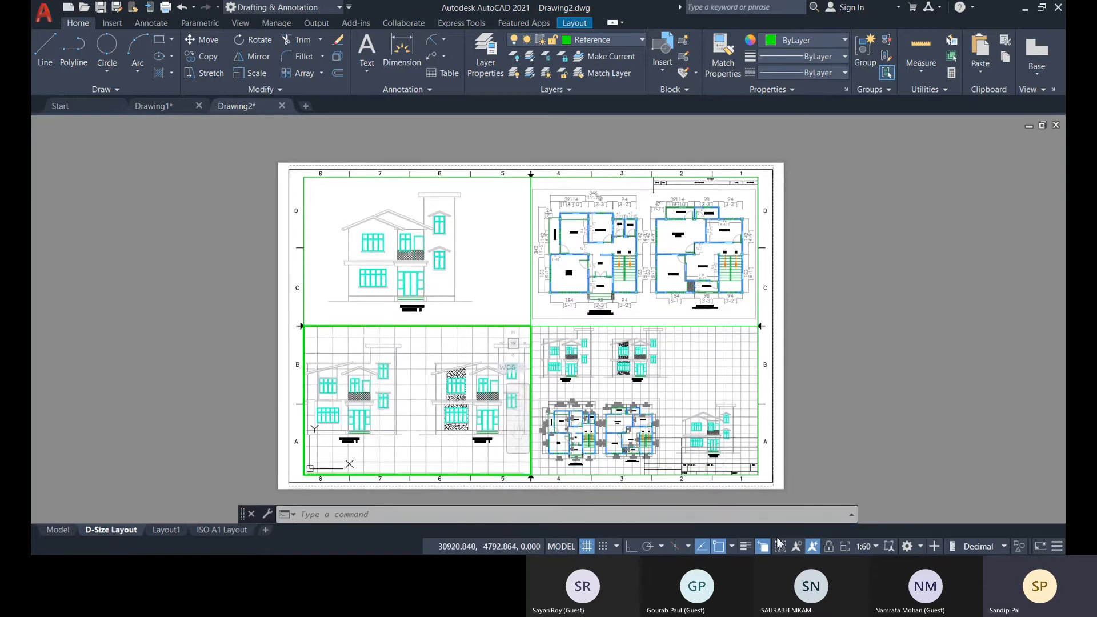
pyautogui.click(879, 318)
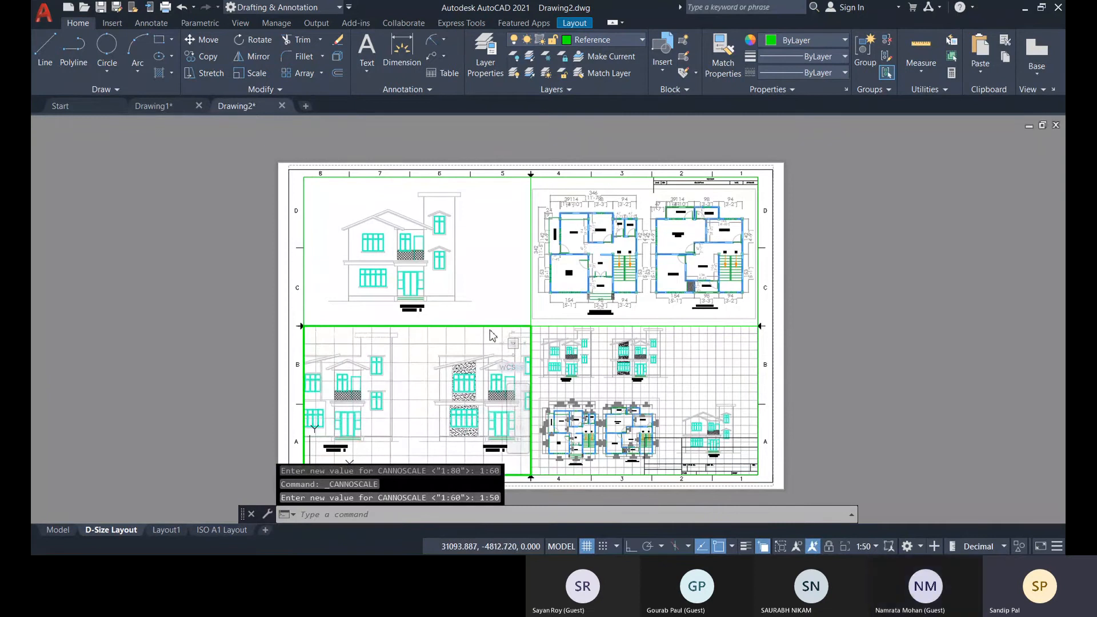
# Set the lower-left viewport's scale to 1:80, place both elevations in its lower half, turn off its grid and return to paper space.
pyautogui.scroll(-3, 383, 430)
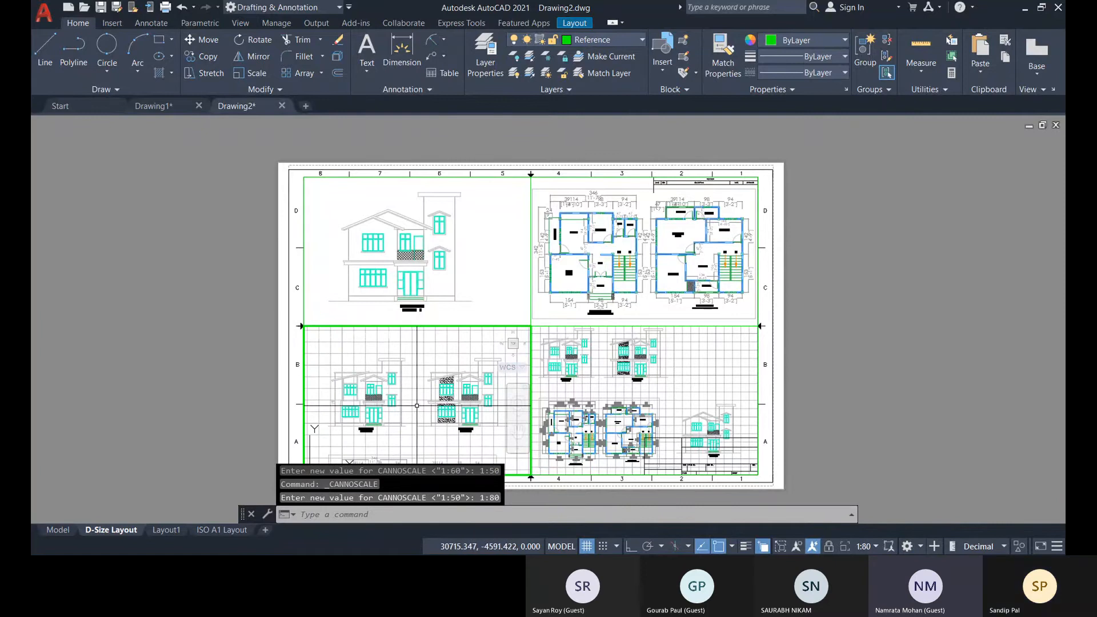
pyautogui.moveTo(416, 407); pyautogui.dragTo(413, 428, button='middle')
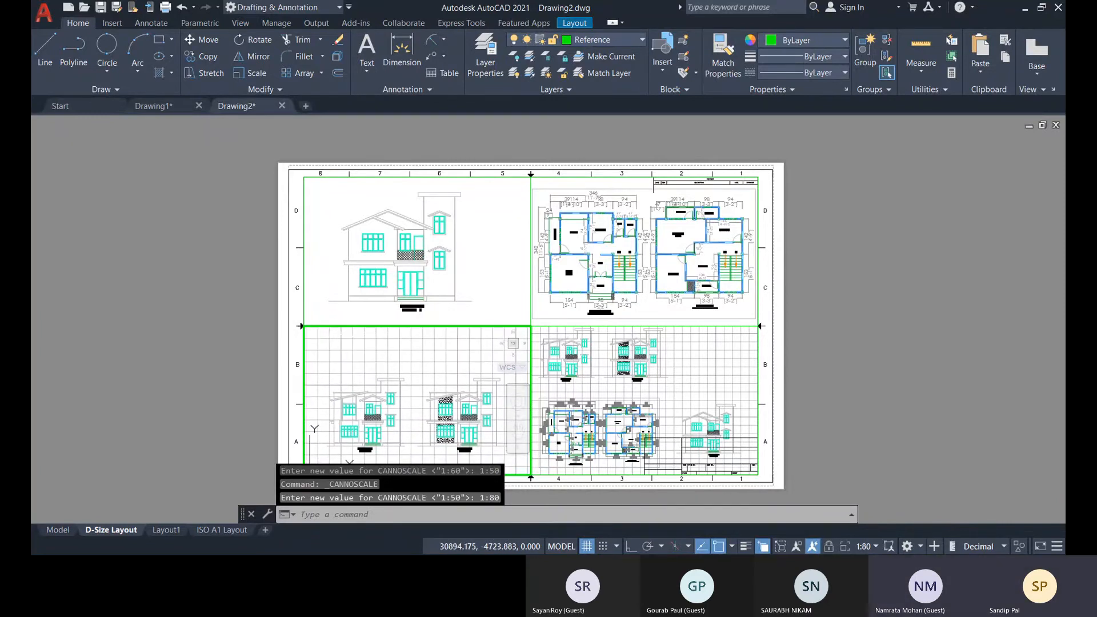
pyautogui.click(587, 547)
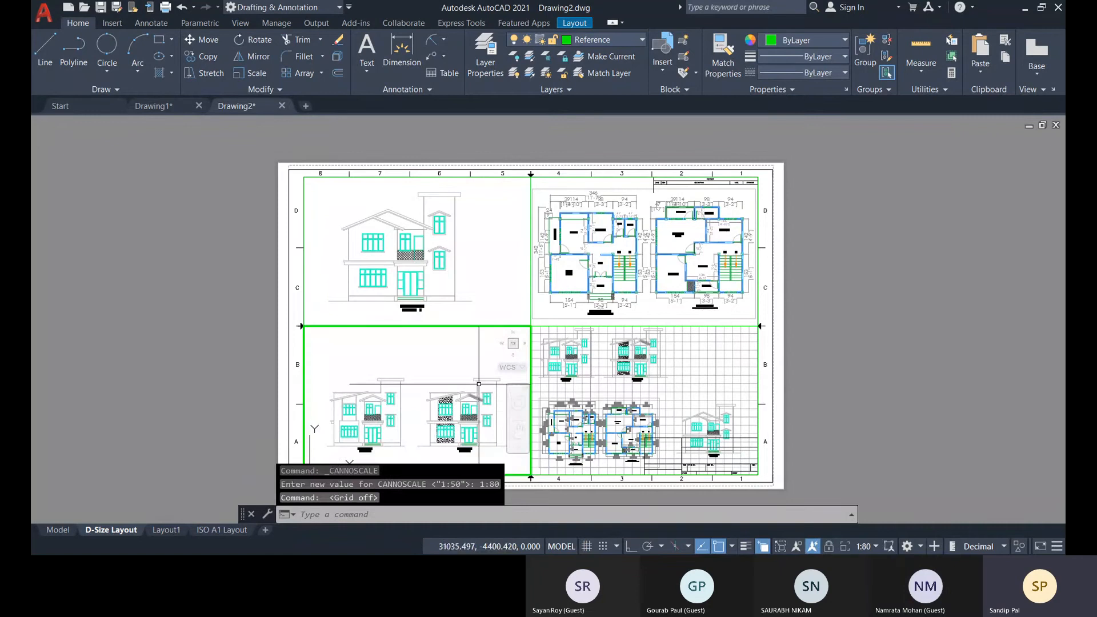
pyautogui.doubleClick(849, 313)
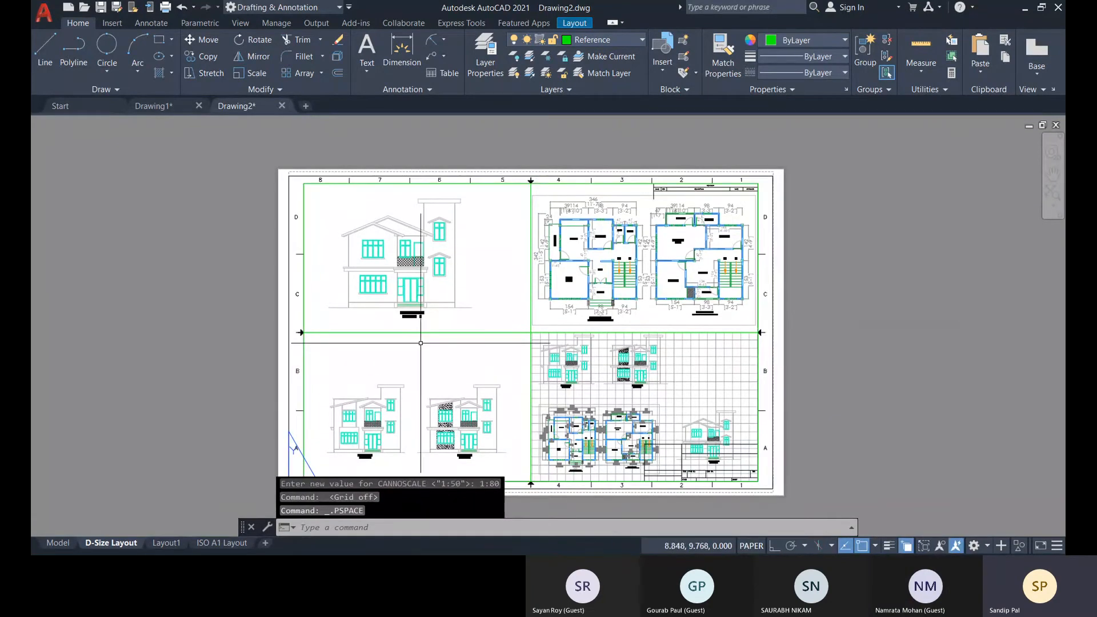
# Select the lower-left viewport's frame, choosing it from the overlapping viewport edges.
pyautogui.click(495, 331)
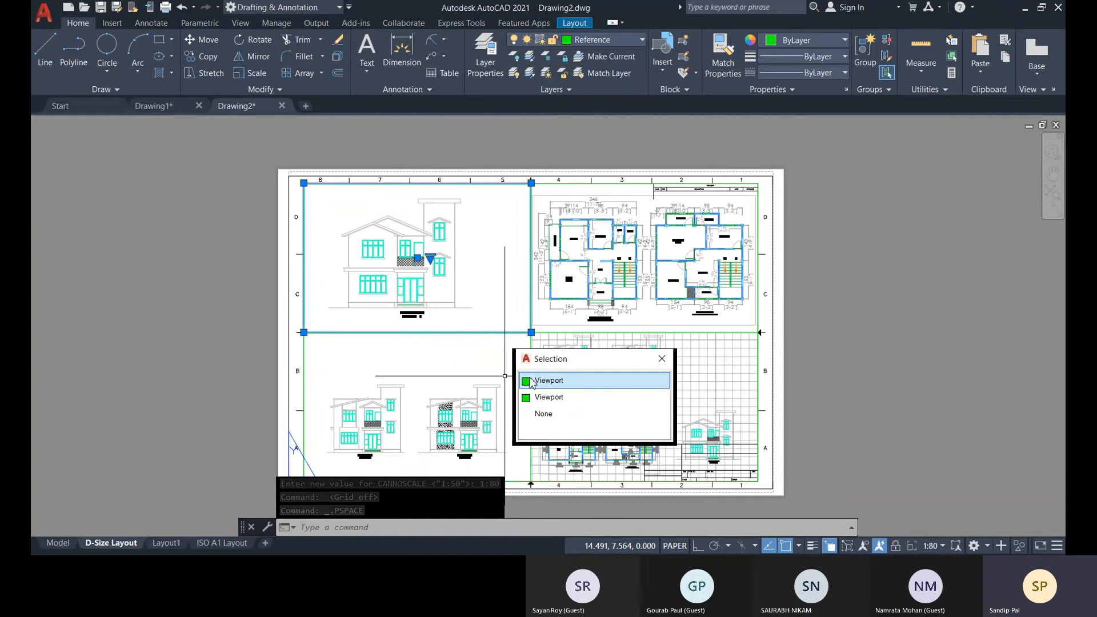
pyautogui.click(578, 382)
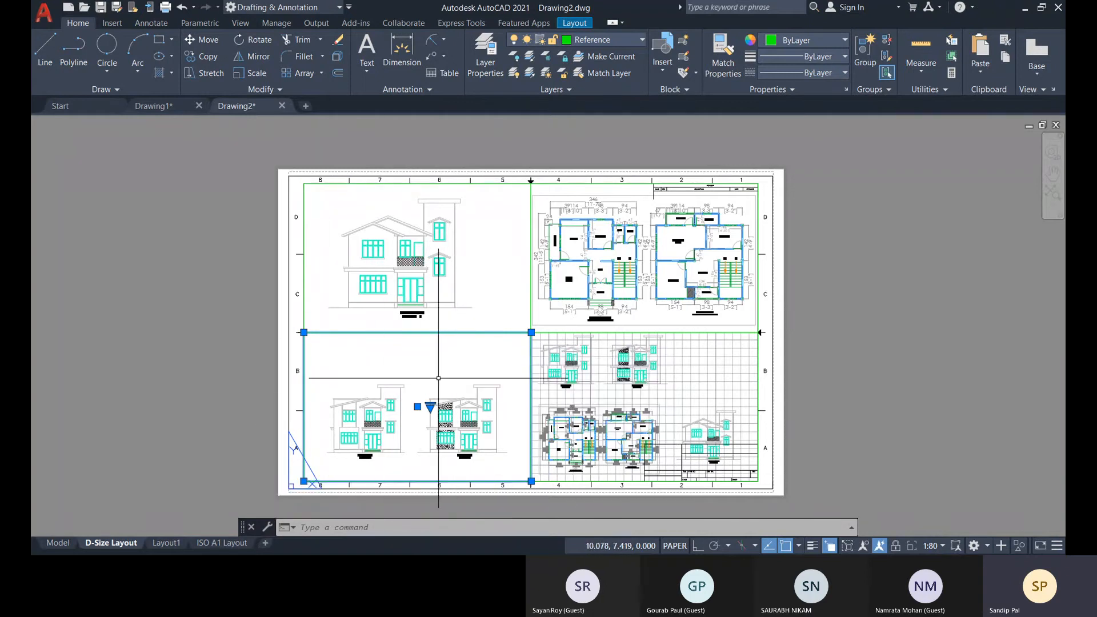
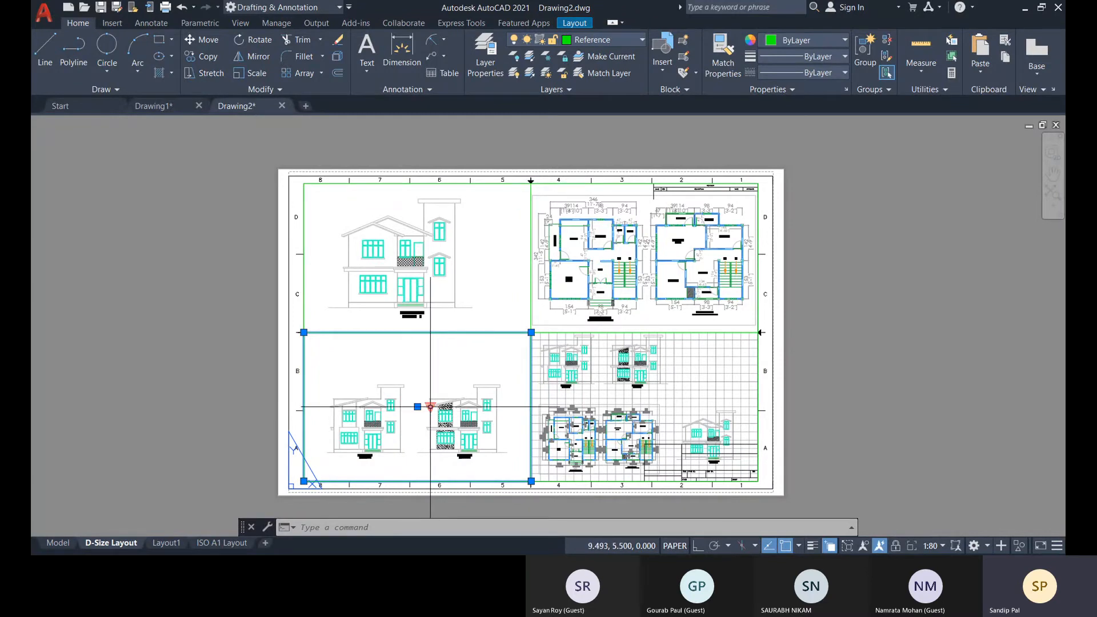
# Try the 1:60 scale on the lower-left viewport from its frame in paper space, and try moving the enlarged frame back into place.
pyautogui.click(430, 407)
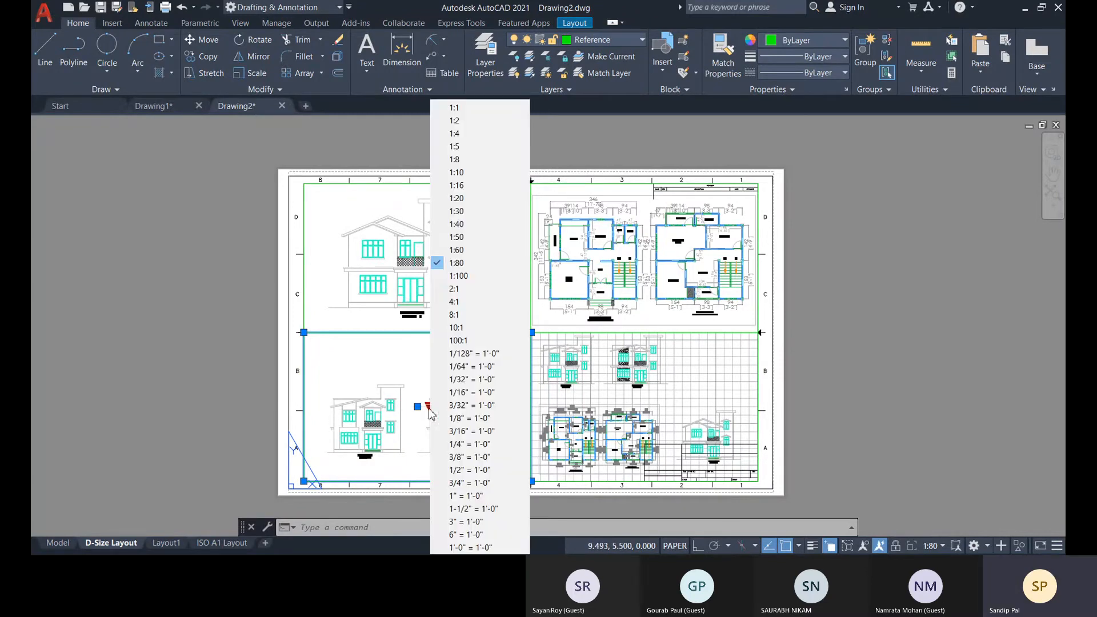
pyautogui.click(476, 252)
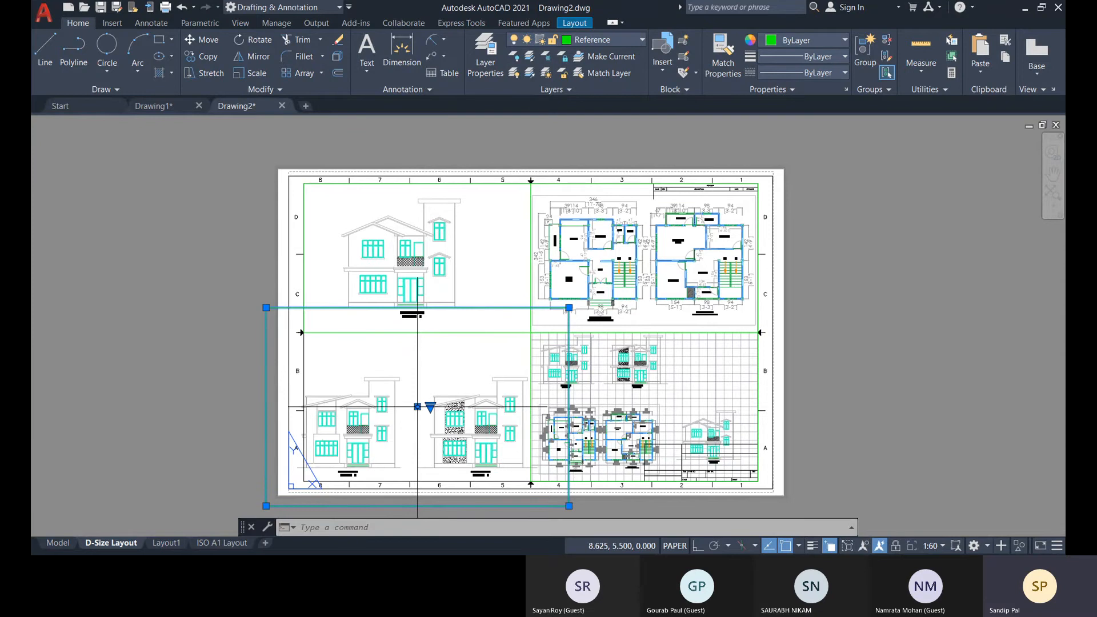
pyautogui.click(418, 407)
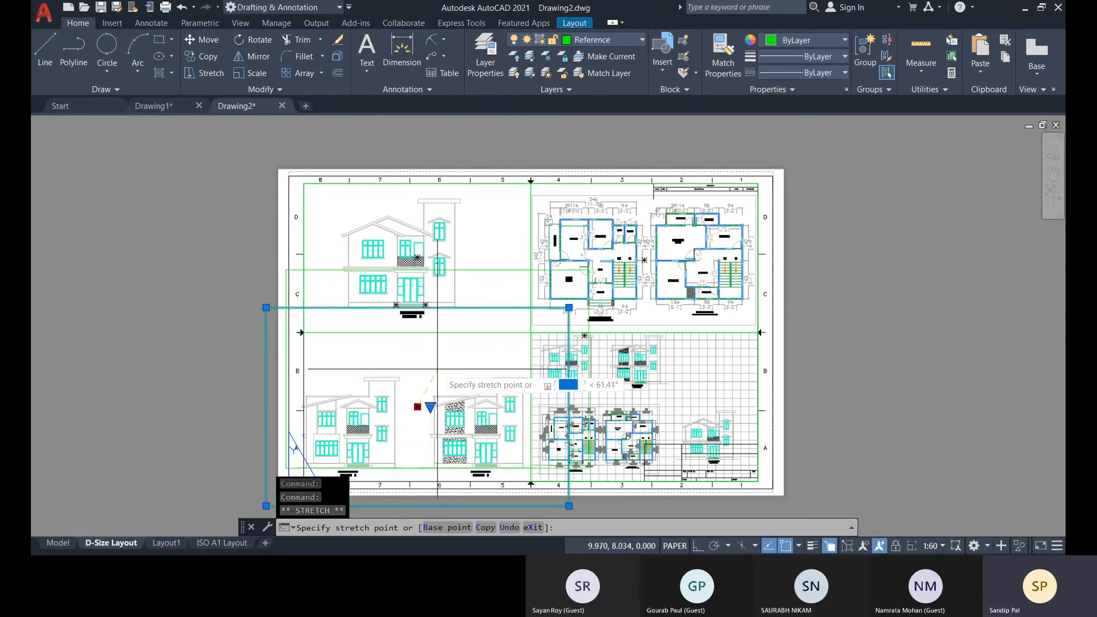
pyautogui.press('Escape')
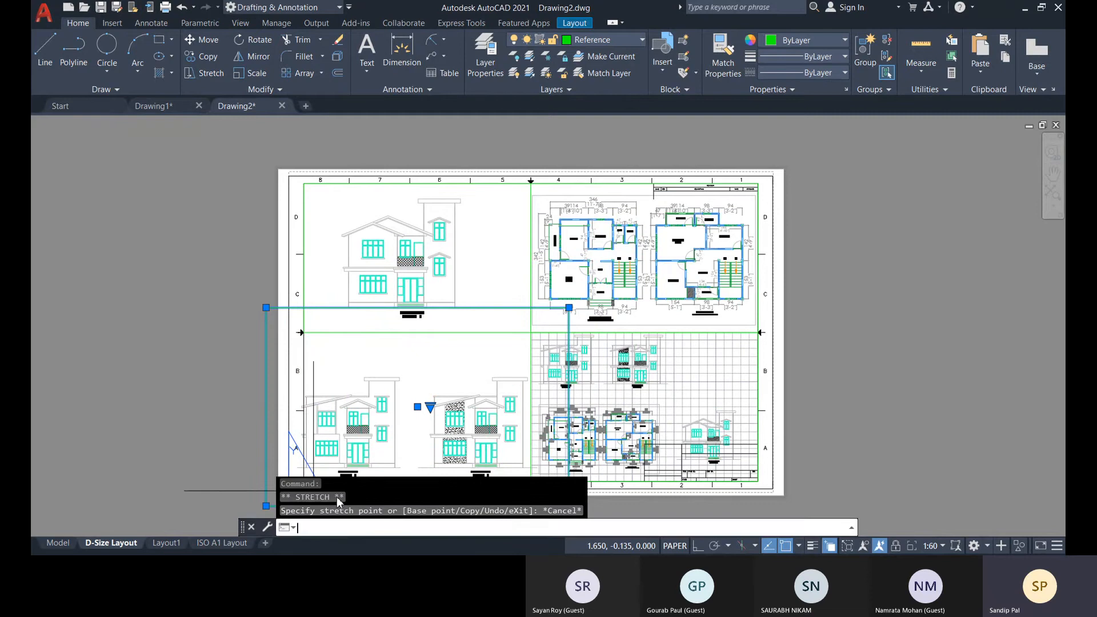
pyautogui.write('M')
pyautogui.press('Return')
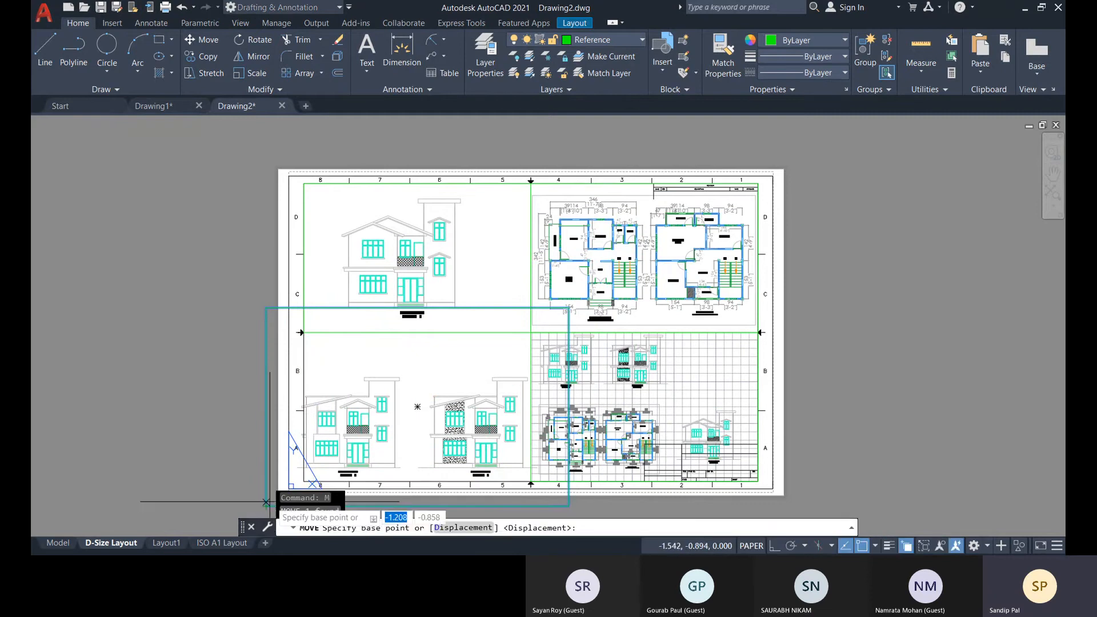
pyautogui.click(266, 506)
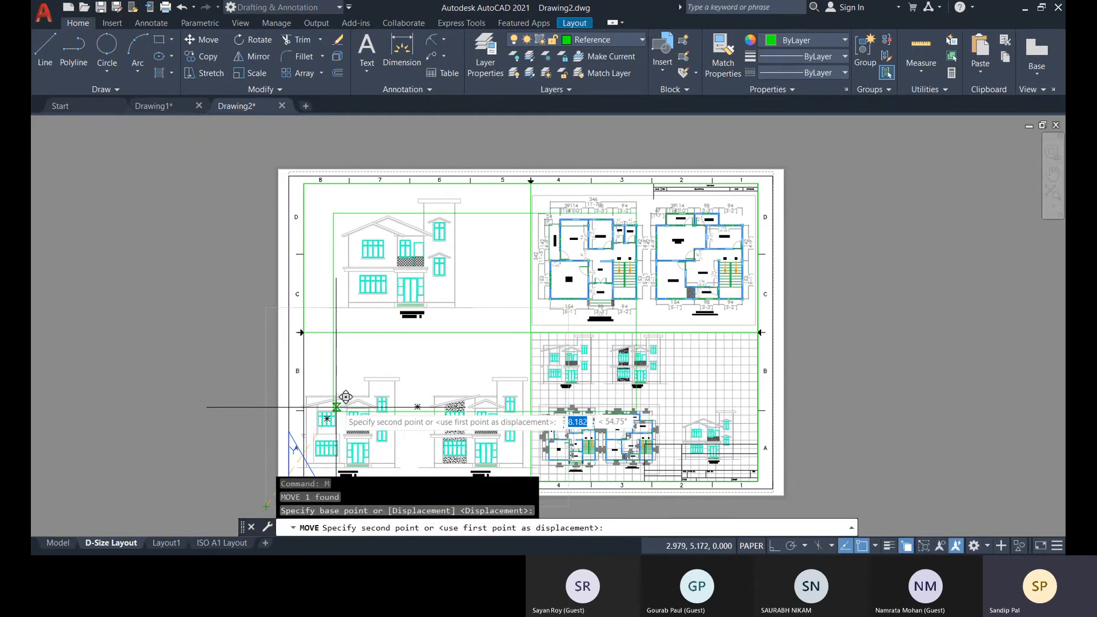
pyautogui.press('Escape')
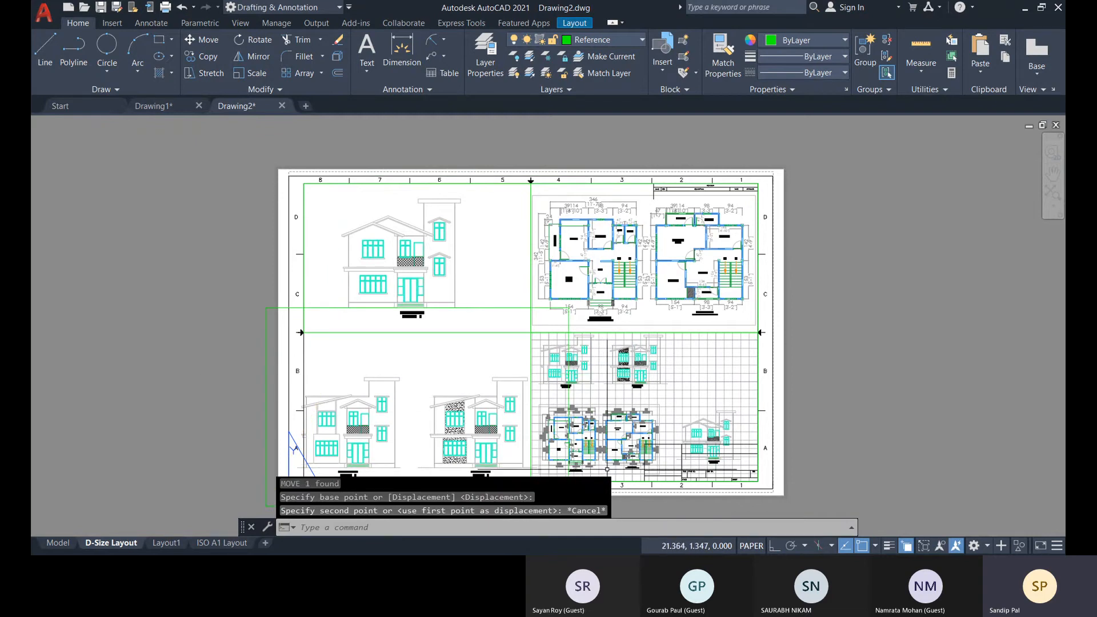
# Undo the last scale change made from the lower-left viewport's frame.
pyautogui.hotkey('ctrl', 'z')
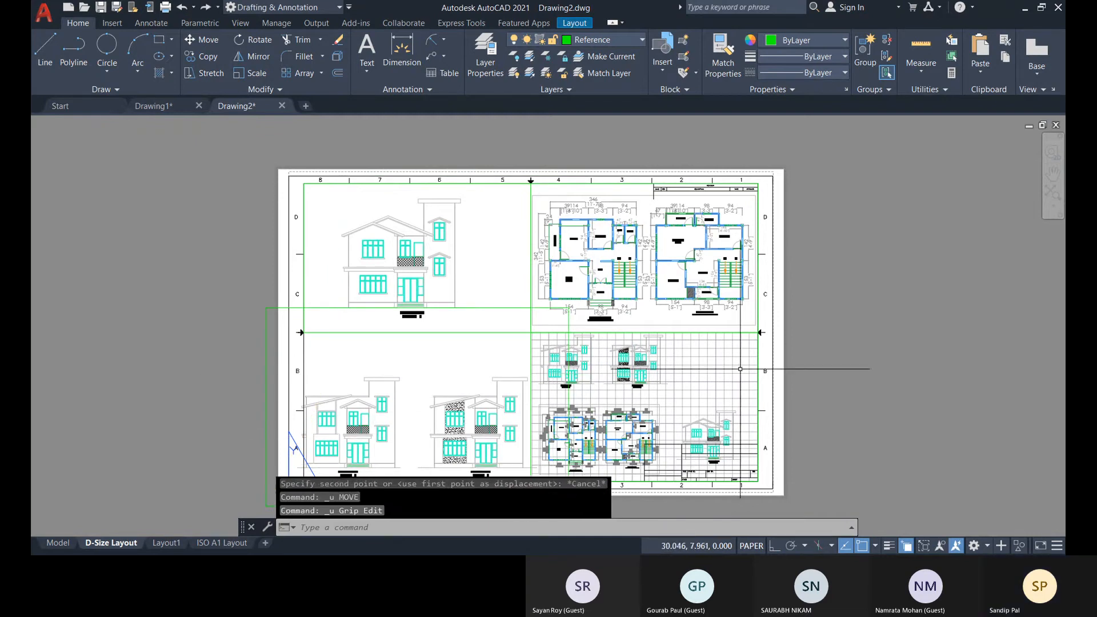
pyautogui.hotkey('ctrl', 'z')
pyautogui.hotkey('ctrl', 'z')
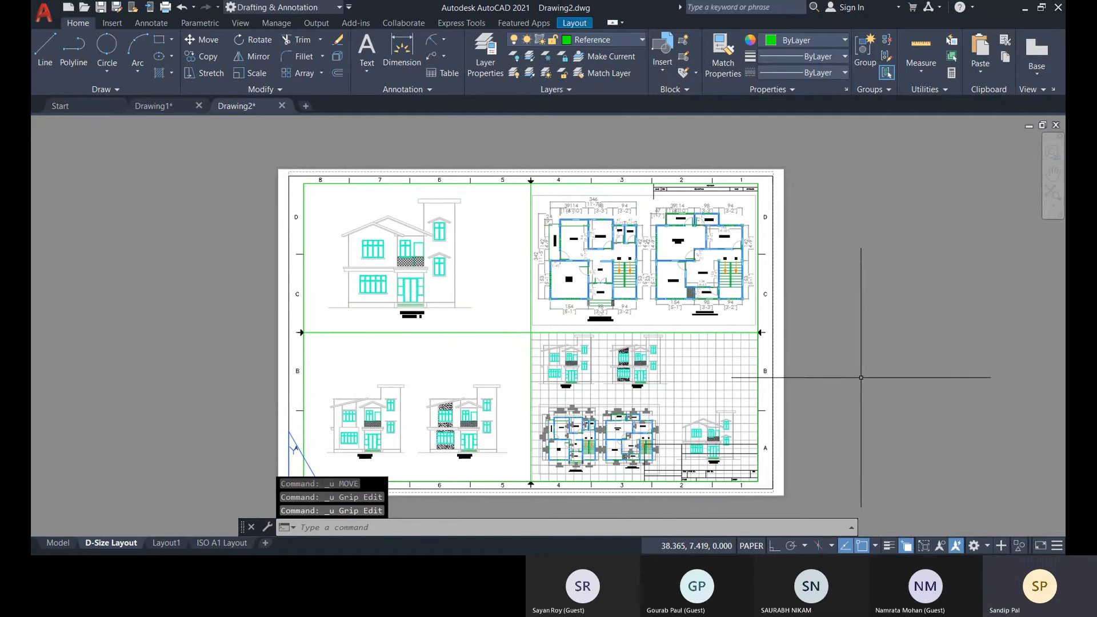
# Activate the lower-right viewport that shows the whole drawing over a grid.
pyautogui.moveTo(858, 379); pyautogui.dragTo(713, 317, button='middle')
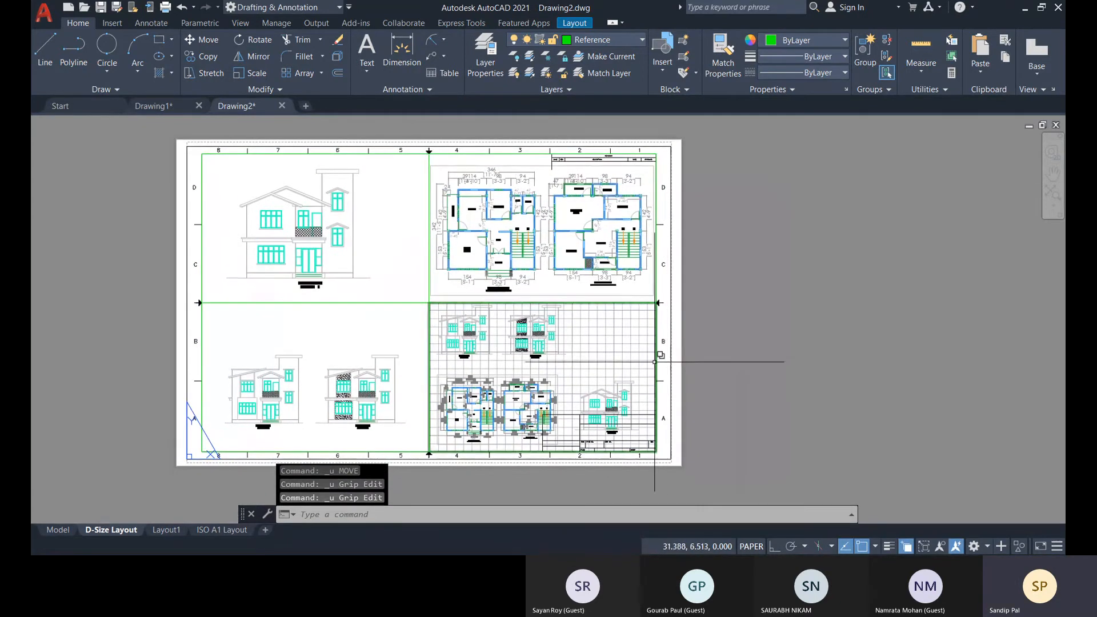
pyautogui.doubleClick(626, 348)
pyautogui.click(815, 328)
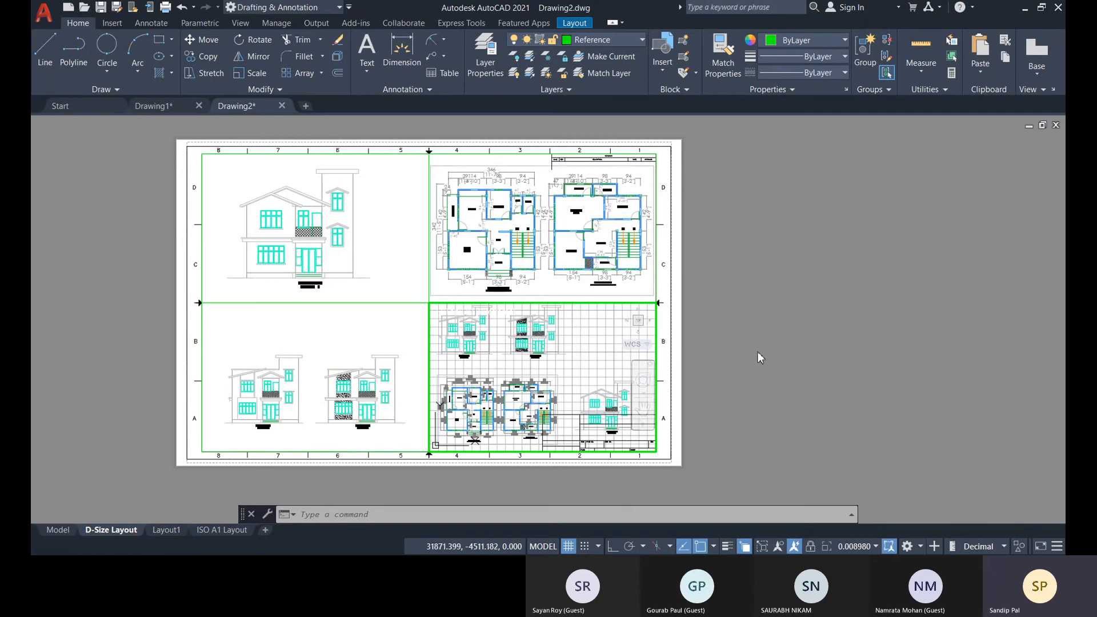
pyautogui.press('Escape')
pyautogui.press('Escape')
pyautogui.press('Escape')
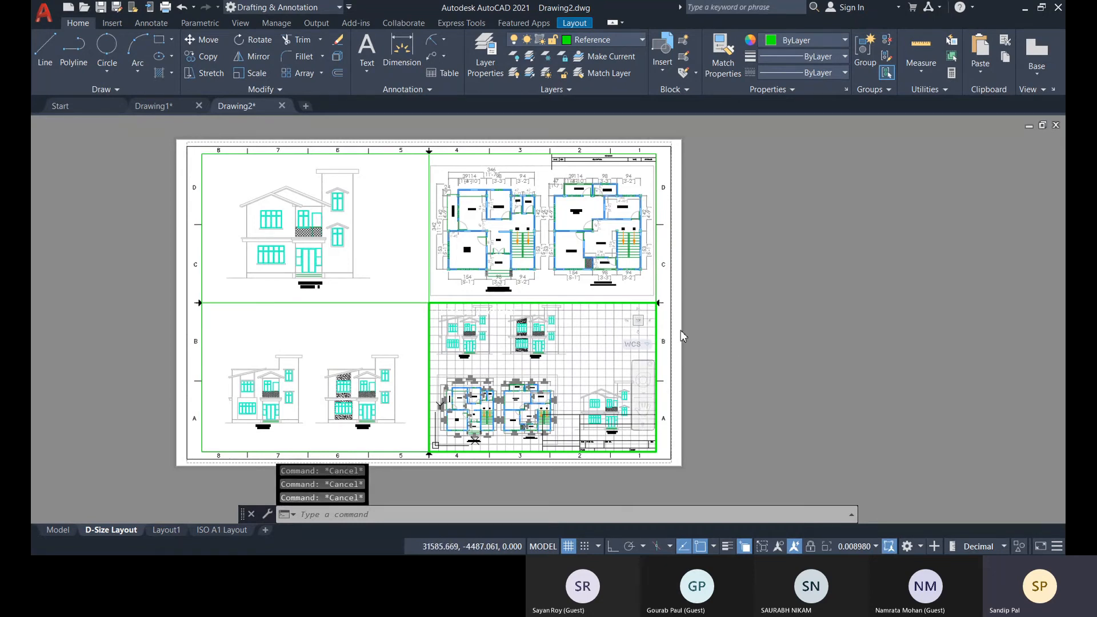
# Return to paper space and delete both the lower-right and upper-right viewports from the sheet.
pyautogui.click(657, 310)
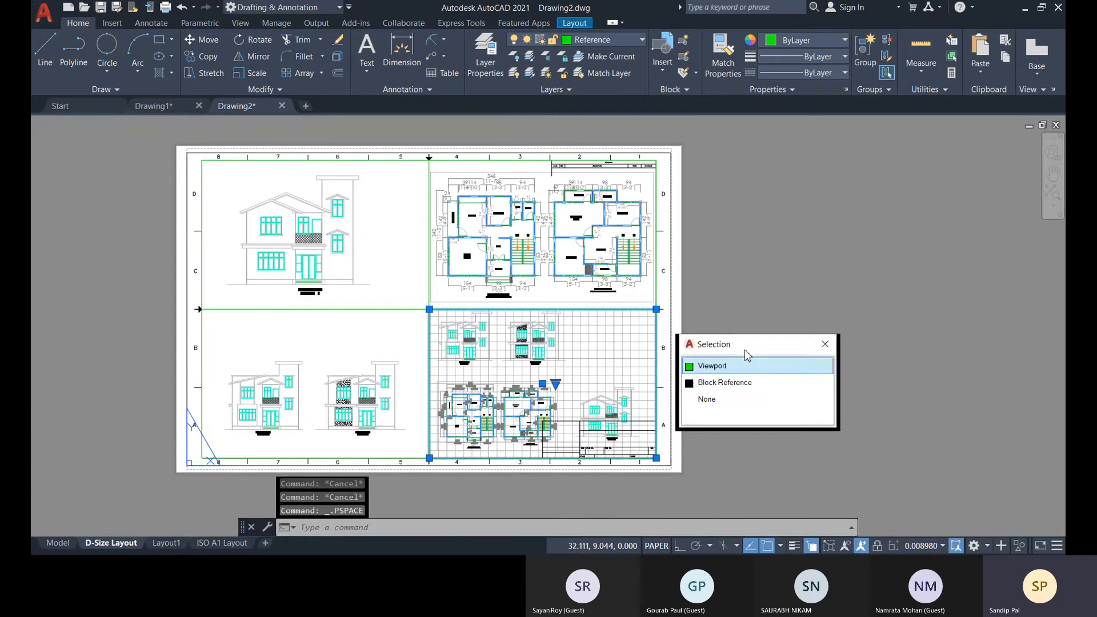
pyautogui.click(743, 360)
pyautogui.press('Delete')
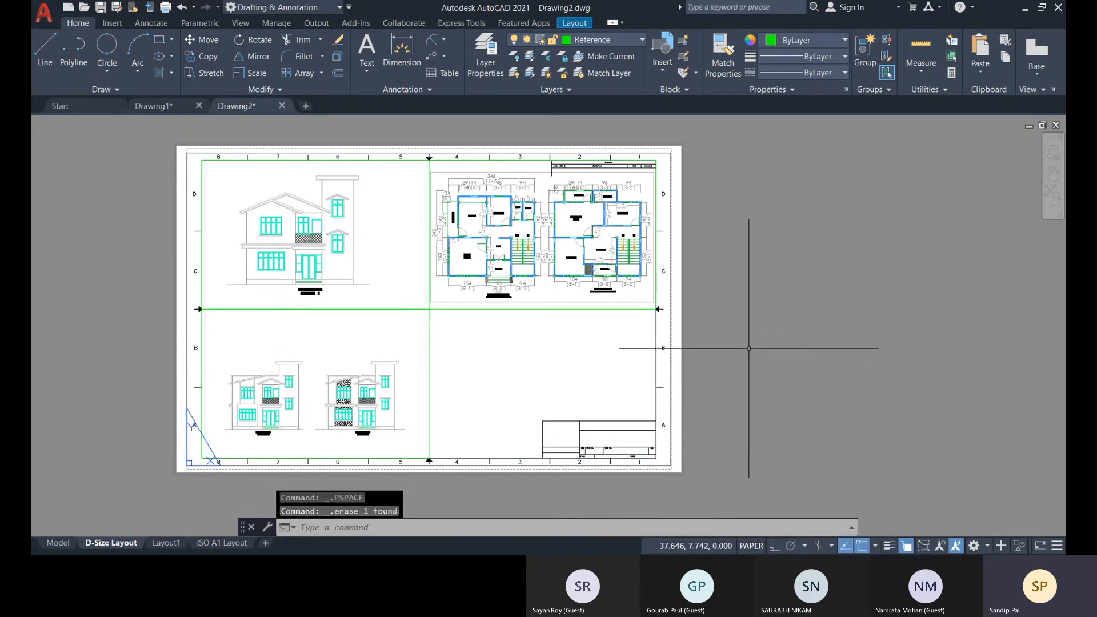
pyautogui.click(557, 308)
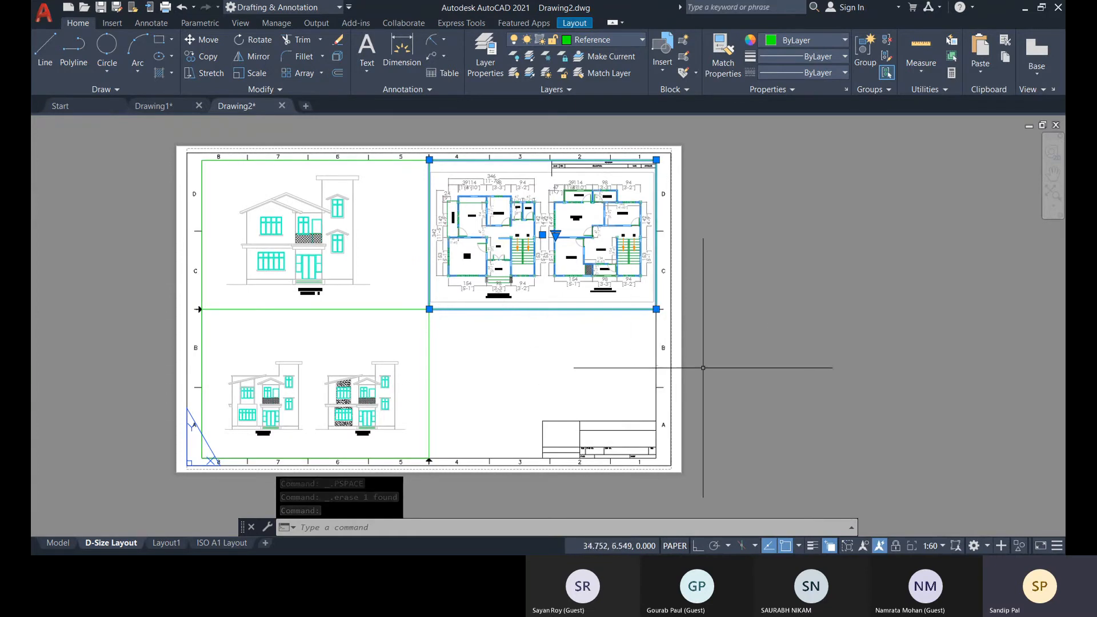
pyautogui.press('Delete')
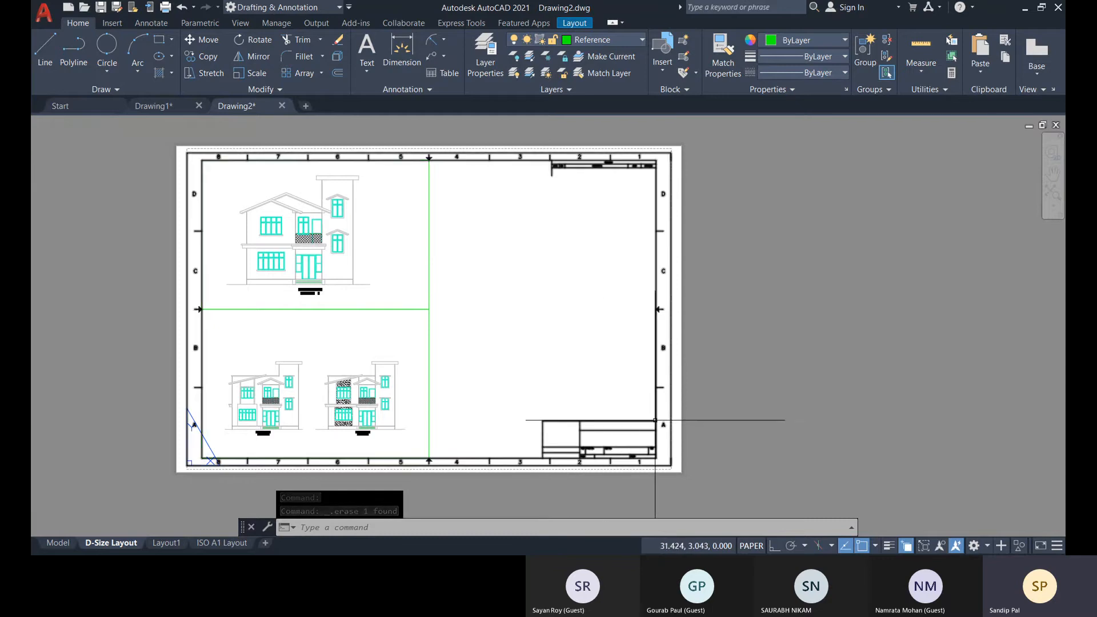
# Start a polyline at the lower end of the sheet's centre divider, following the bottom border and the title block's outer edges to the right border.
pyautogui.scroll(2, 627, 439)
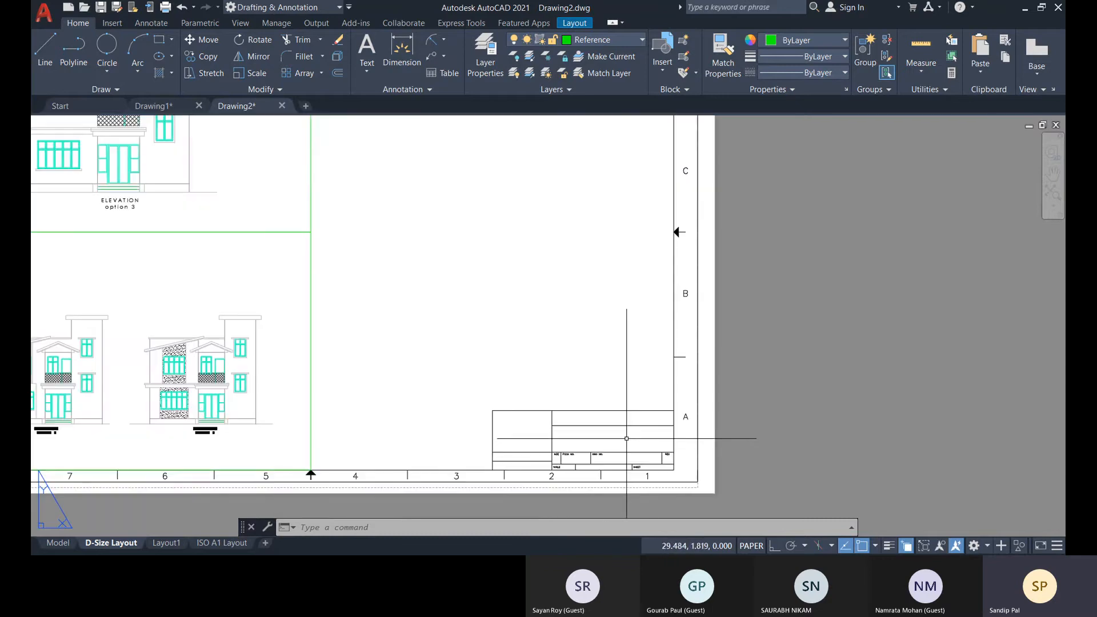
pyautogui.scroll(-2, 545, 390)
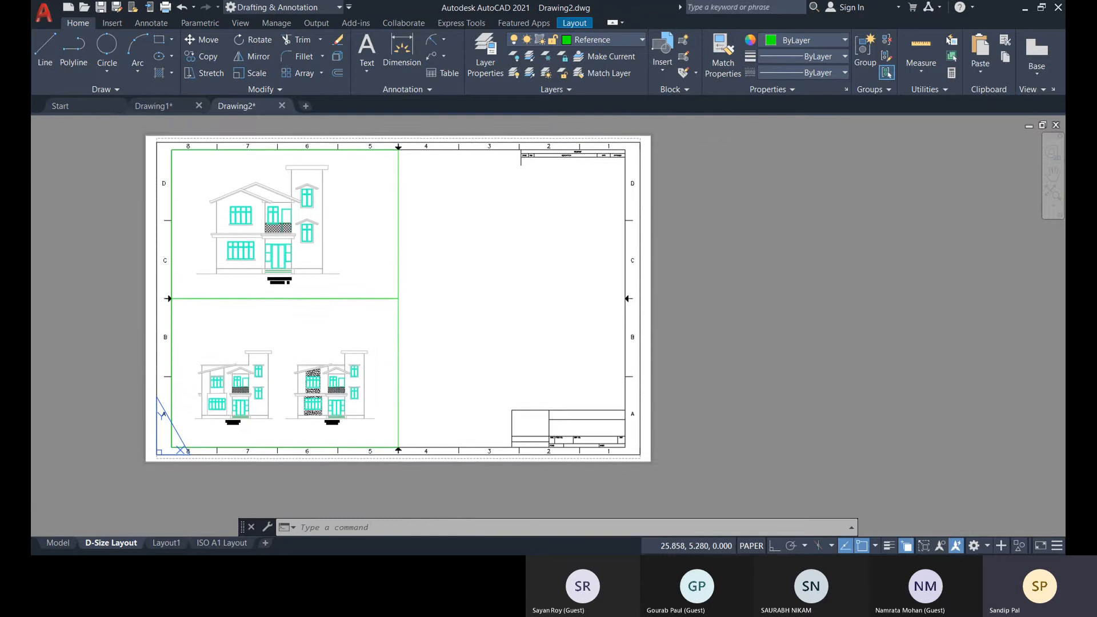
pyautogui.click(73, 51)
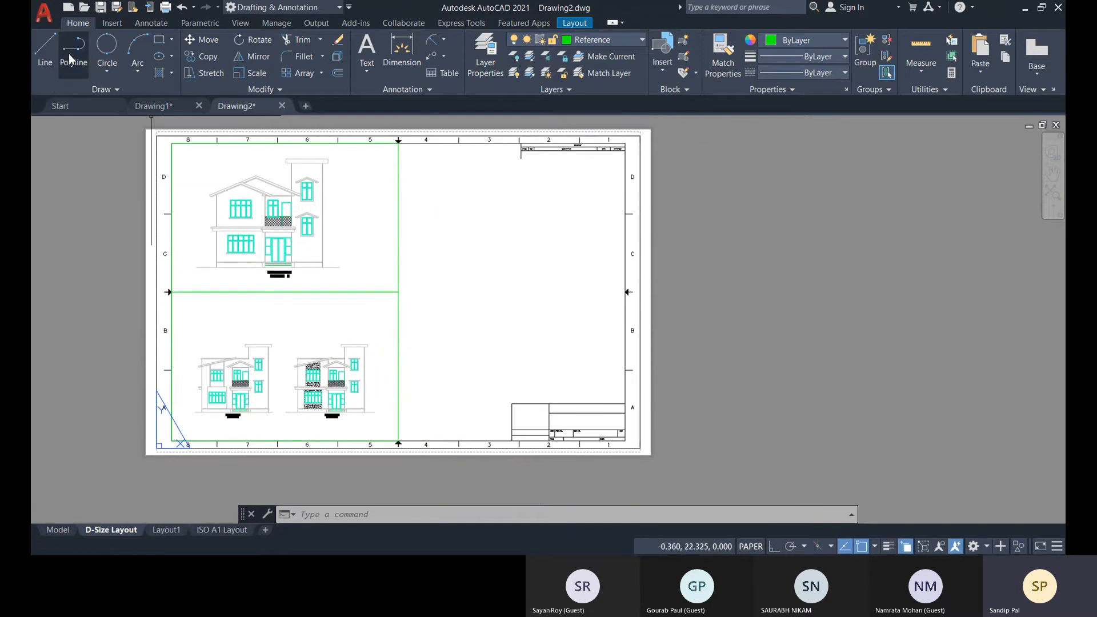
pyautogui.click(399, 441)
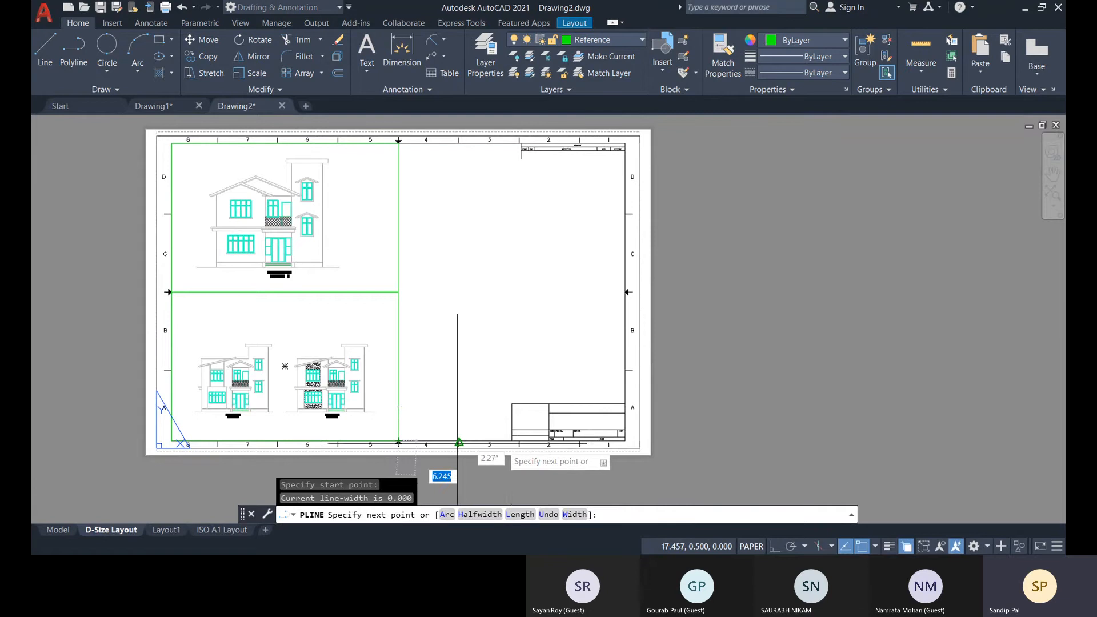
pyautogui.click(512, 440)
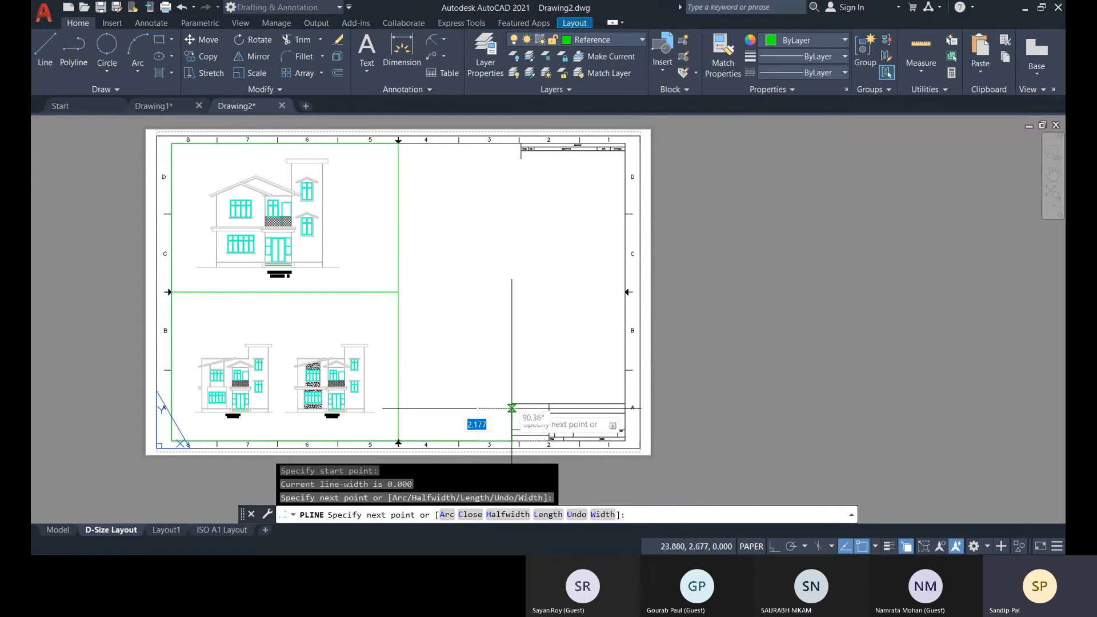
pyautogui.scroll(4, 512, 409)
pyautogui.click(508, 396)
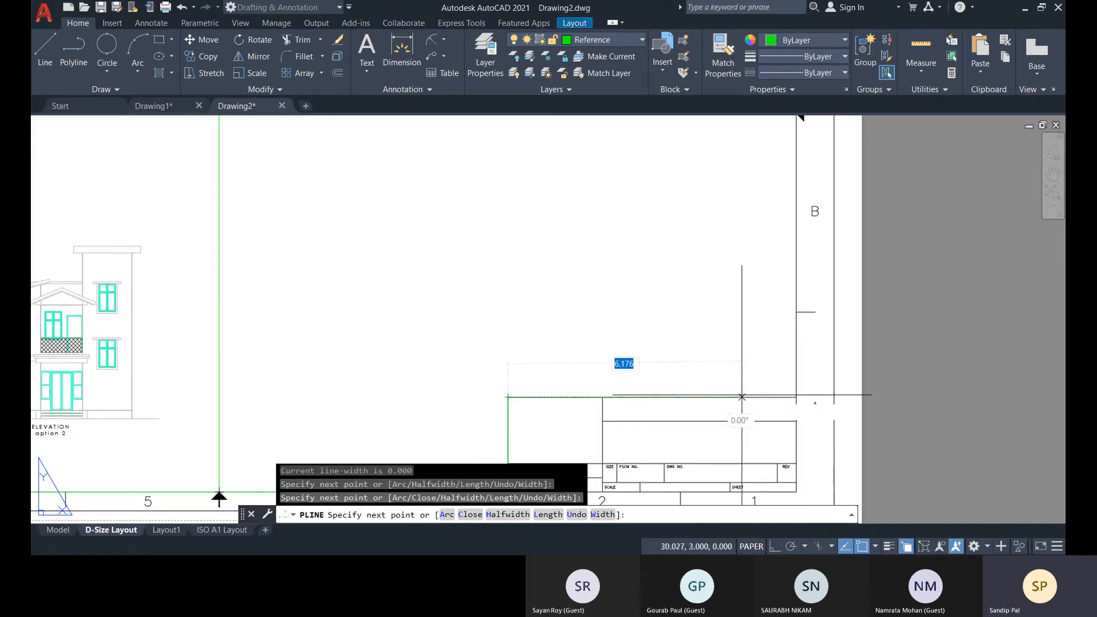
pyautogui.click(797, 396)
# Continue the polyline up the right border, along the underside of the revisions table to the centre divider, and close it.
pyautogui.scroll(-6, 766, 294)
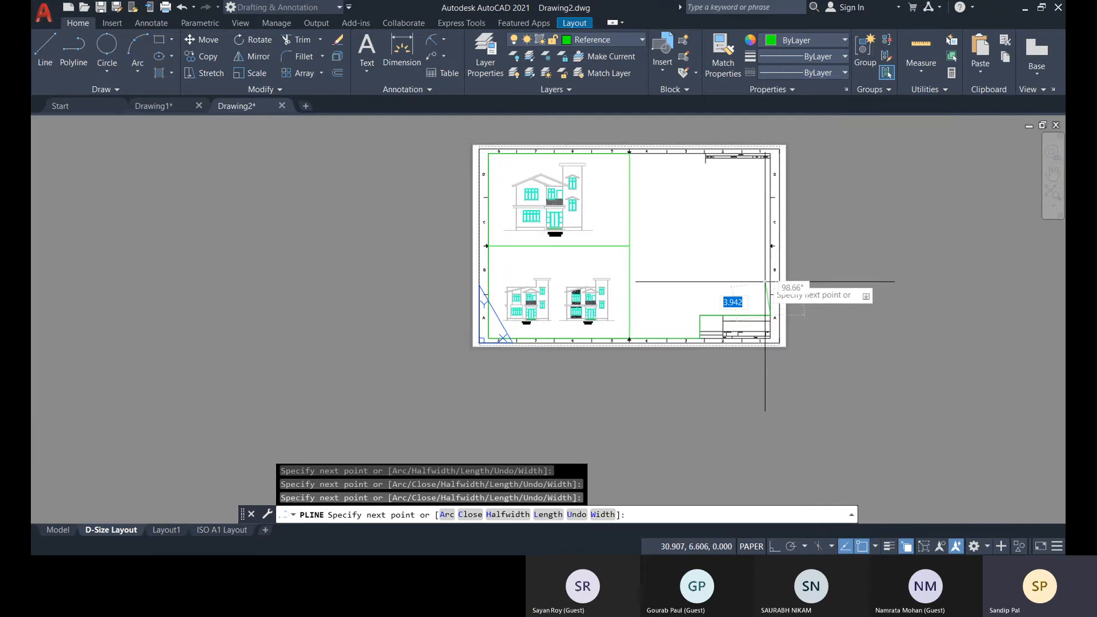
pyautogui.scroll(4, 762, 246)
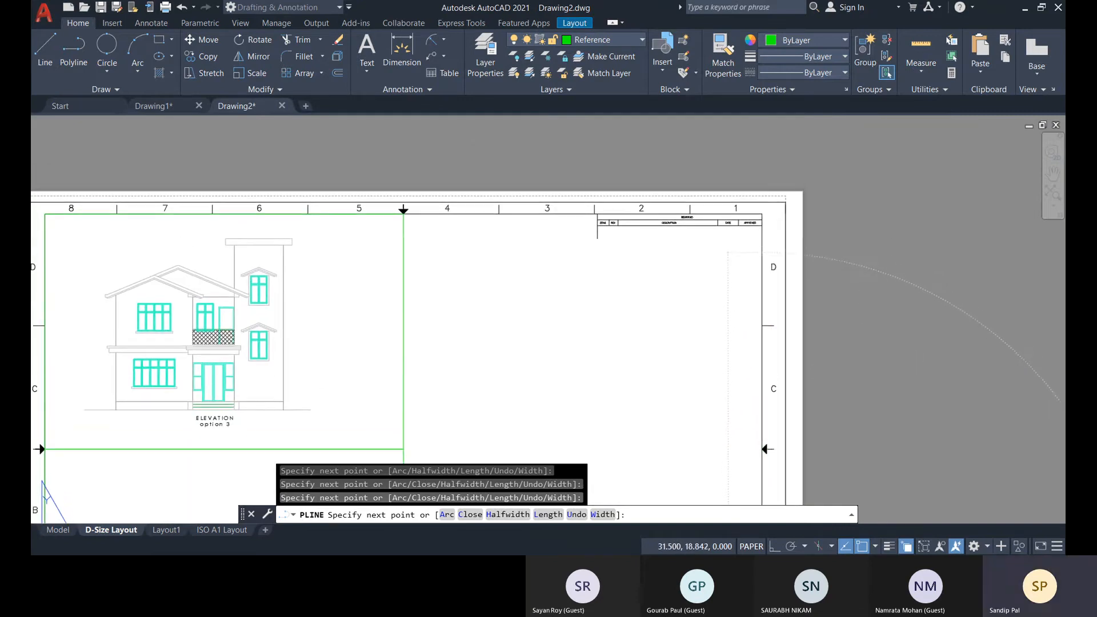
pyautogui.scroll(4, 763, 228)
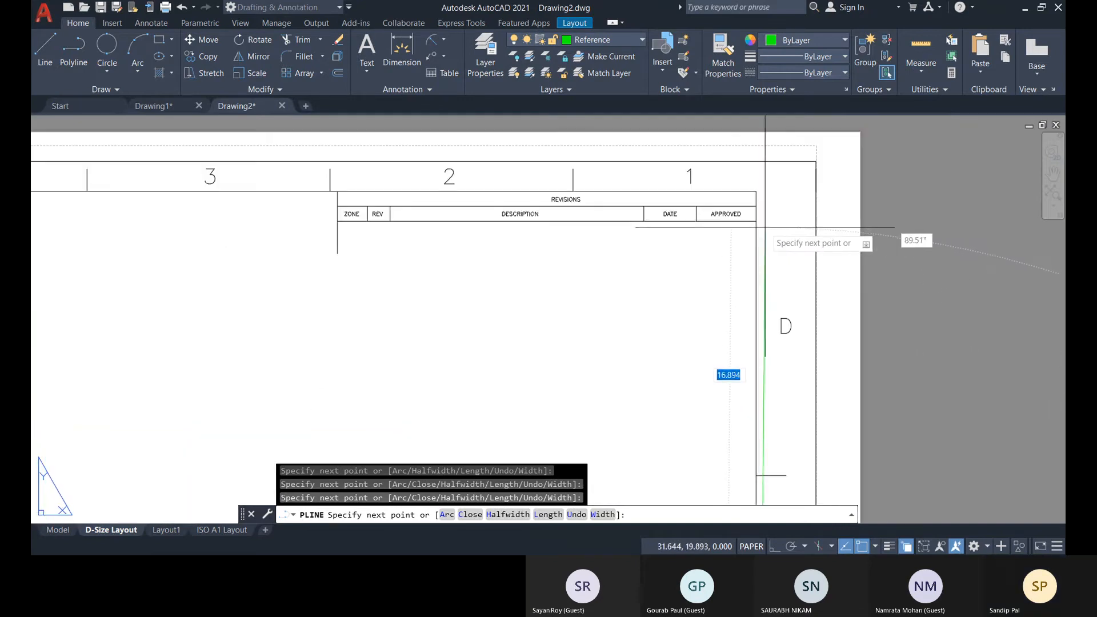
pyautogui.click(756, 221)
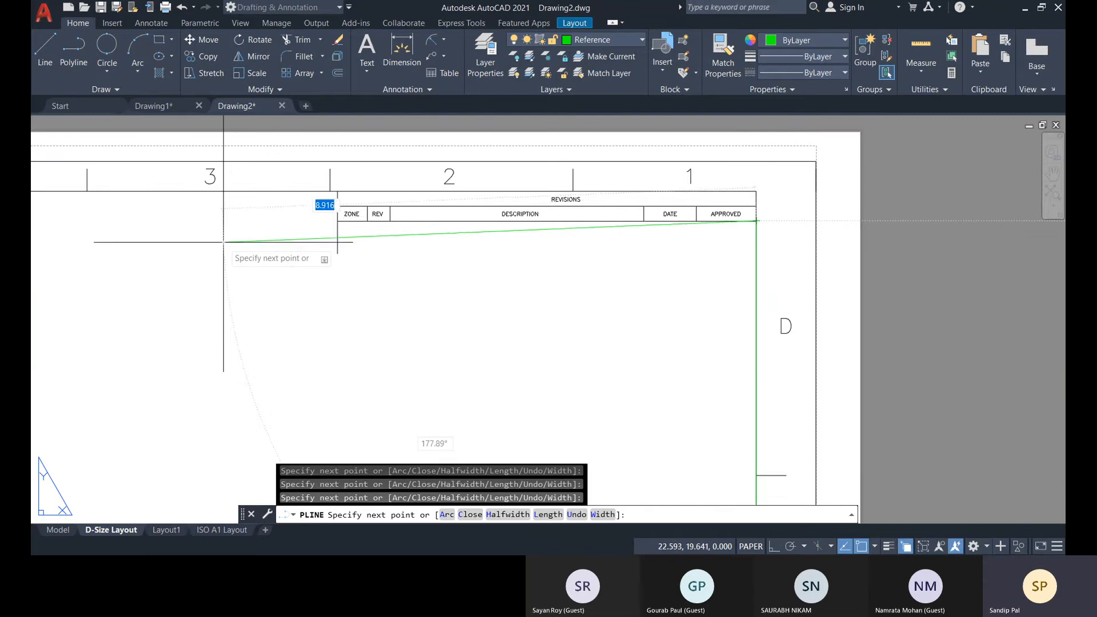
pyautogui.scroll(-3, 502, 238)
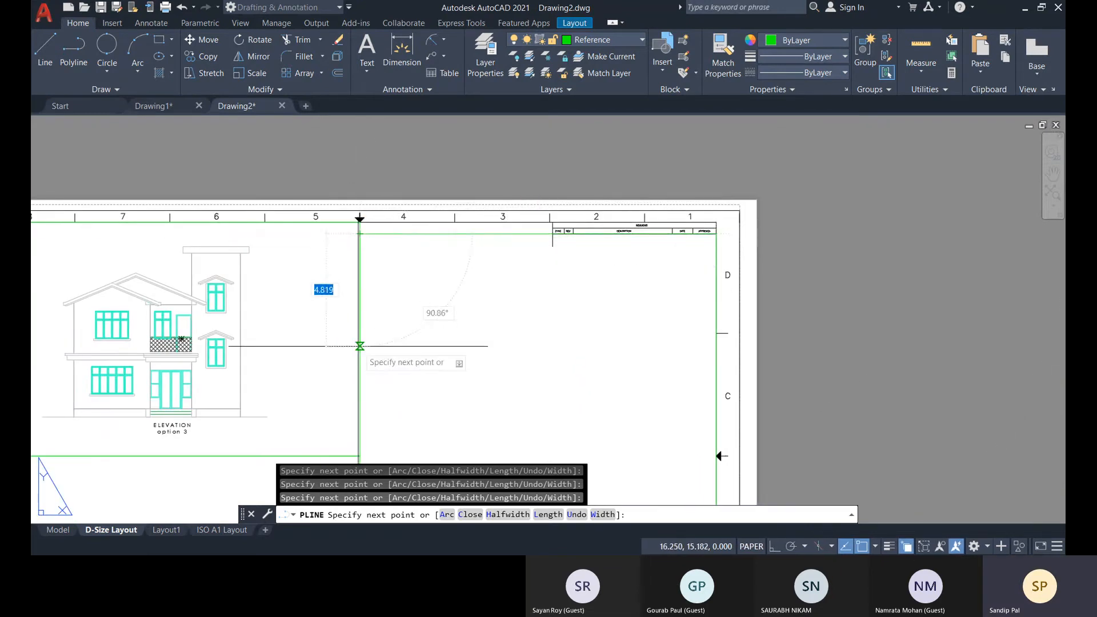
pyautogui.scroll(-5, 360, 229)
pyautogui.scroll(3, 365, 320)
pyautogui.moveTo(370, 337); pyautogui.dragTo(379, 283, button='middle')
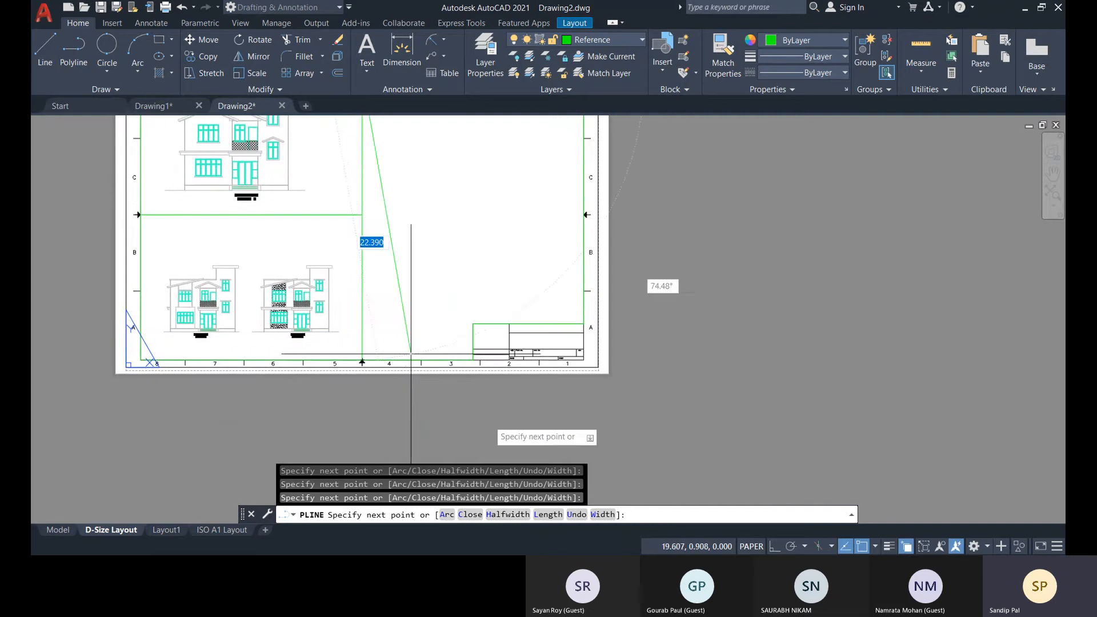
pyautogui.click(473, 519)
# Select the new polyline from the overlapping objects to inspect its outline, and clear the selection.
pyautogui.moveTo(422, 348); pyautogui.dragTo(424, 407, button='middle')
pyautogui.click(587, 328)
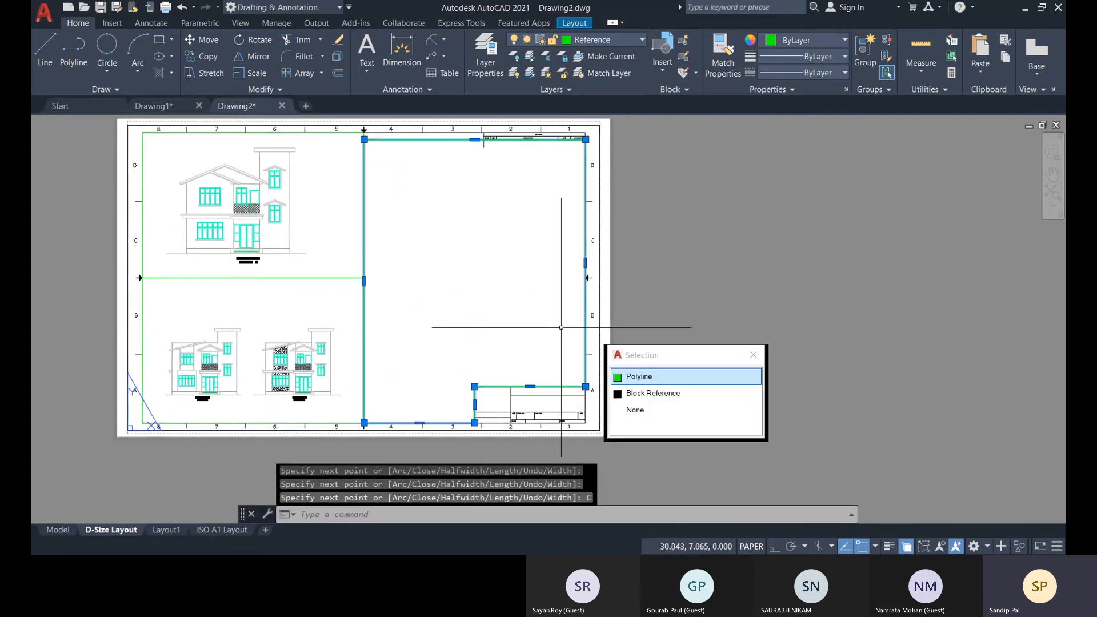
pyautogui.click(653, 378)
pyautogui.press('Escape')
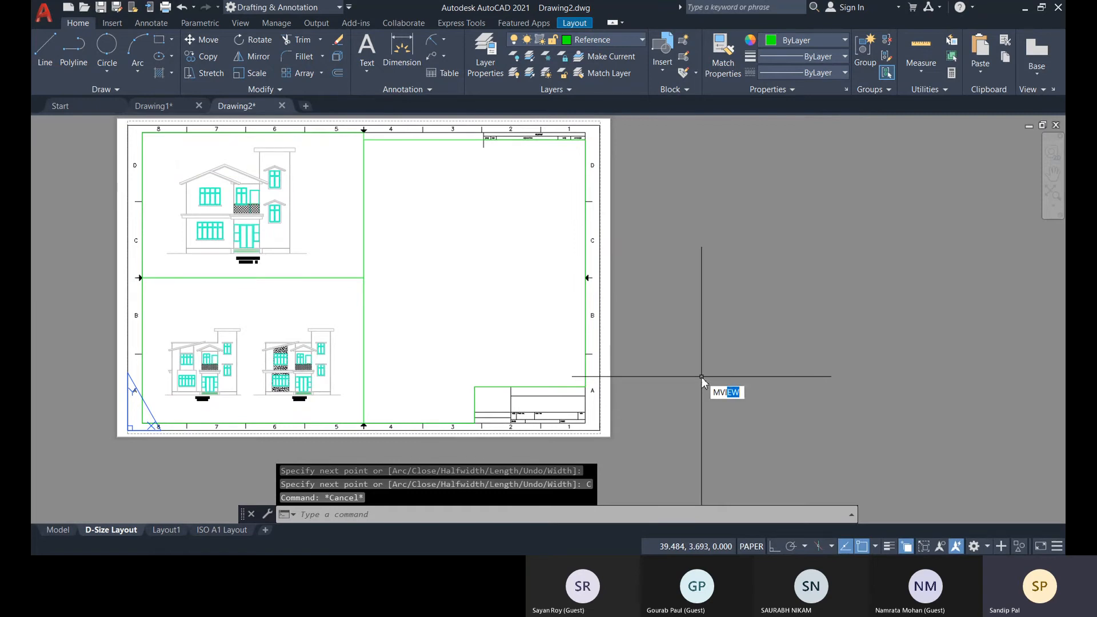
# Convert the closed L-shaped polyline into a viewport using MVIEW with the Object option.
pyautogui.press('Return')
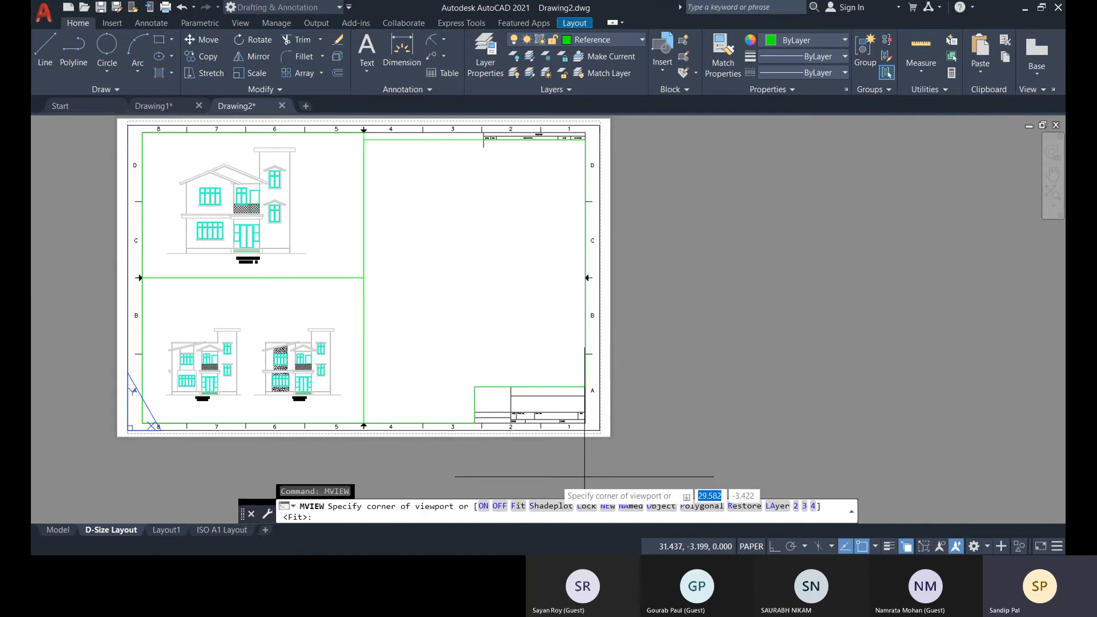
pyautogui.click(663, 510)
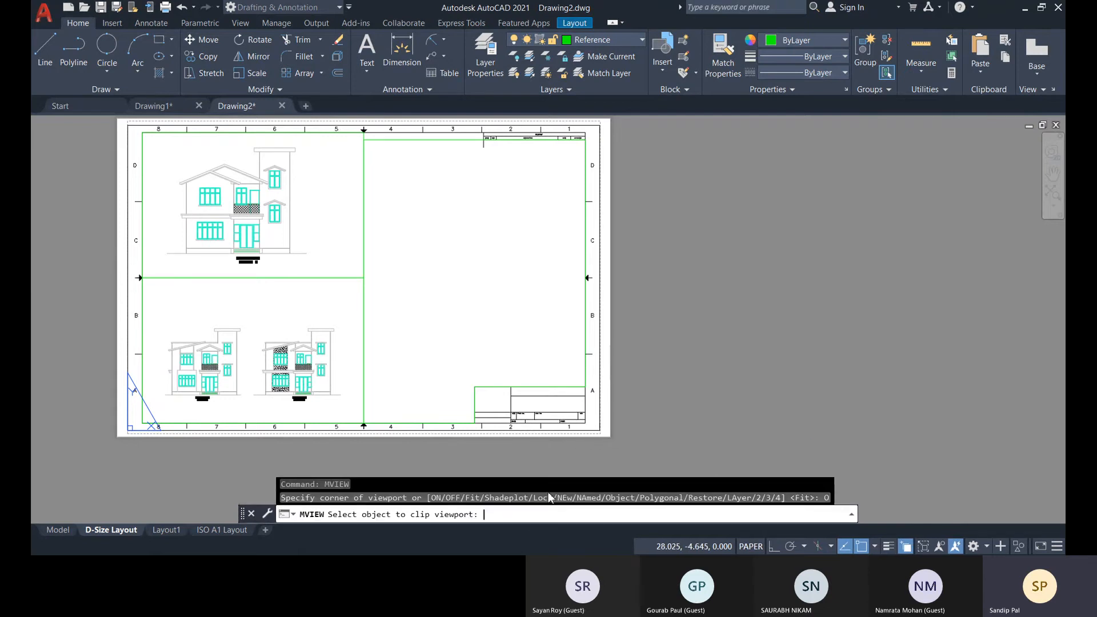
pyautogui.click(585, 363)
pyautogui.click(675, 413)
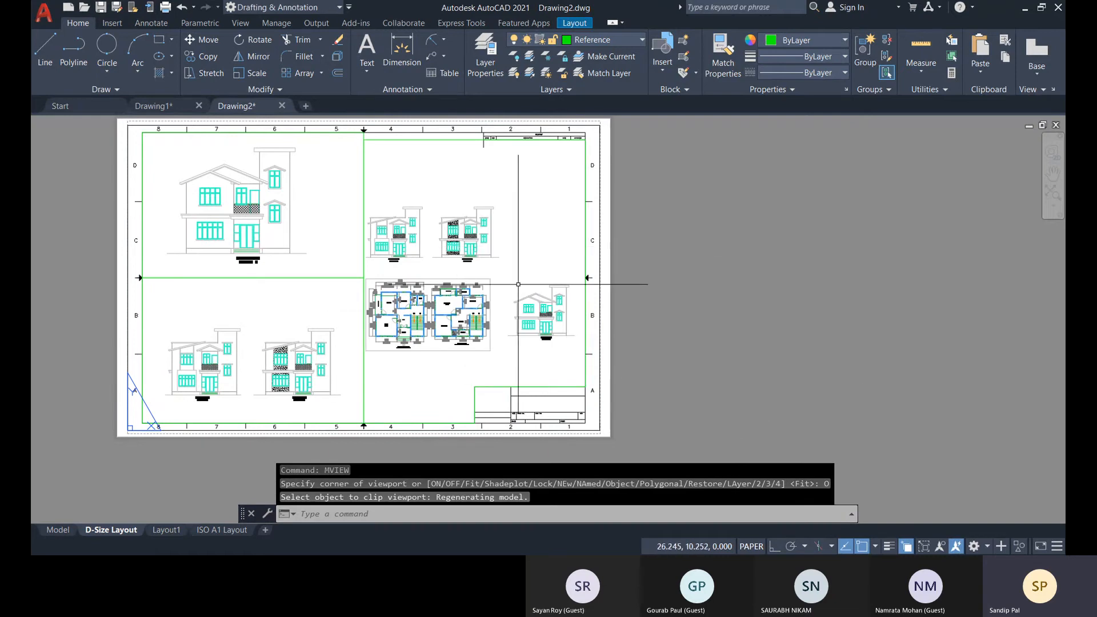
# Pick the viewport object from the overlapping objects on the L-shaped outline to inspect it, and clear the selection.
pyautogui.click(587, 326)
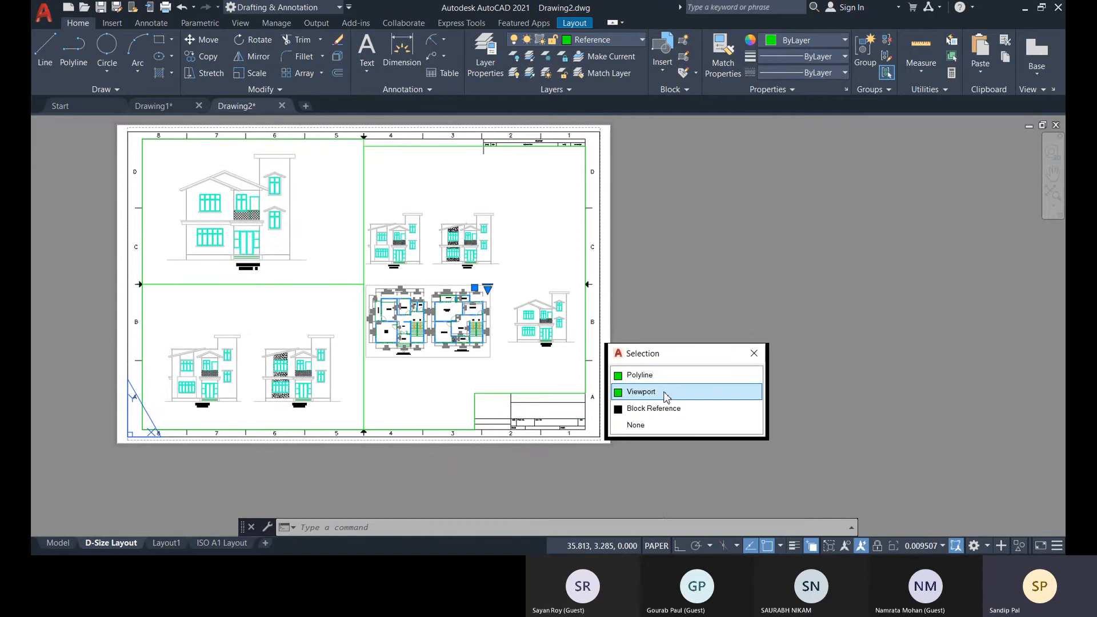
pyautogui.click(667, 397)
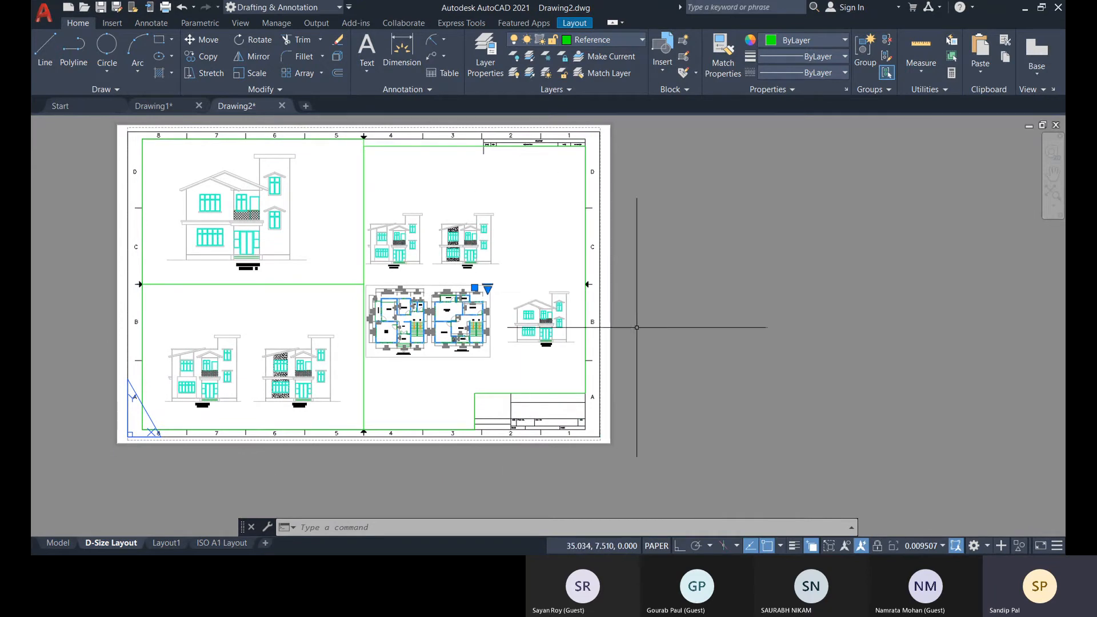
pyautogui.press('Escape')
# Erase the L-shaped viewport's boundary polyline to test its link with the viewport, and undo the deletion.
pyautogui.click(582, 385)
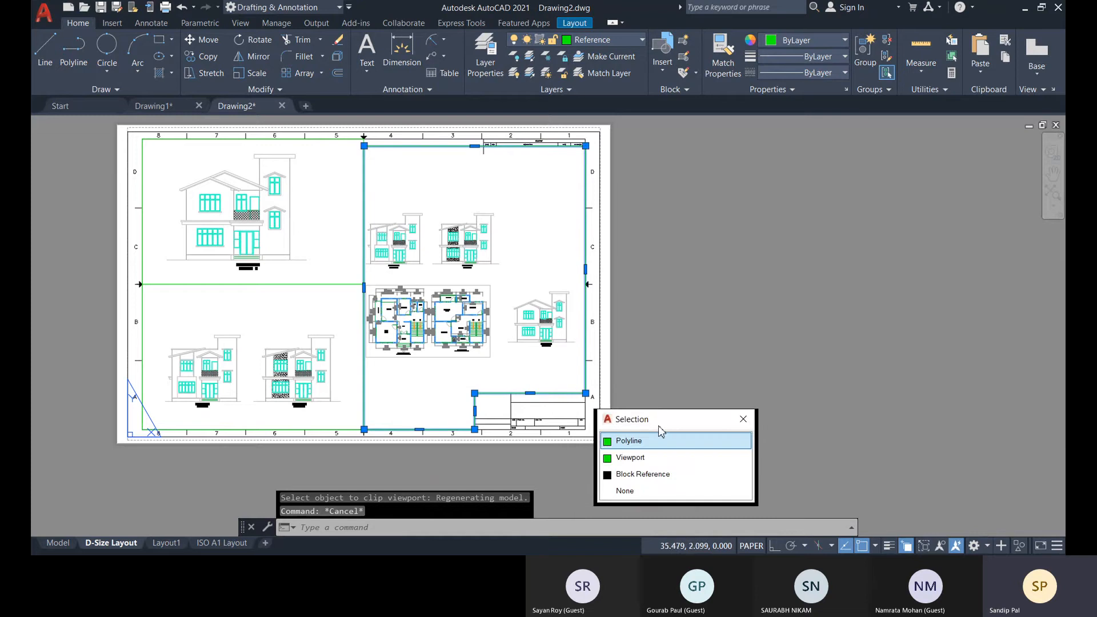
pyautogui.click(640, 444)
pyautogui.press('Delete')
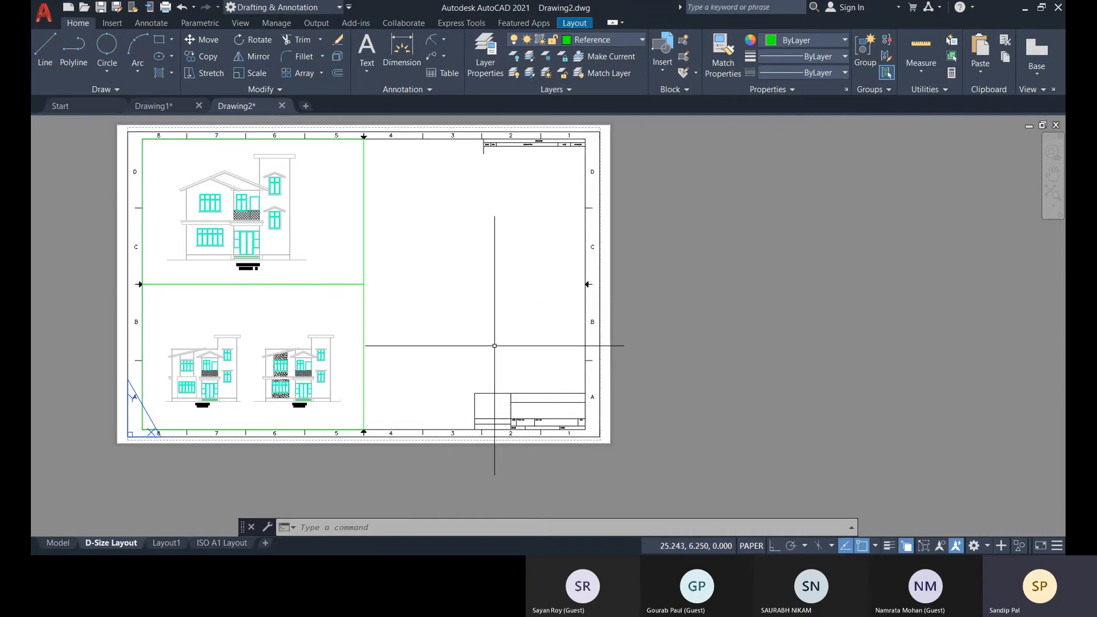
pyautogui.hotkey('ctrl', 'z')
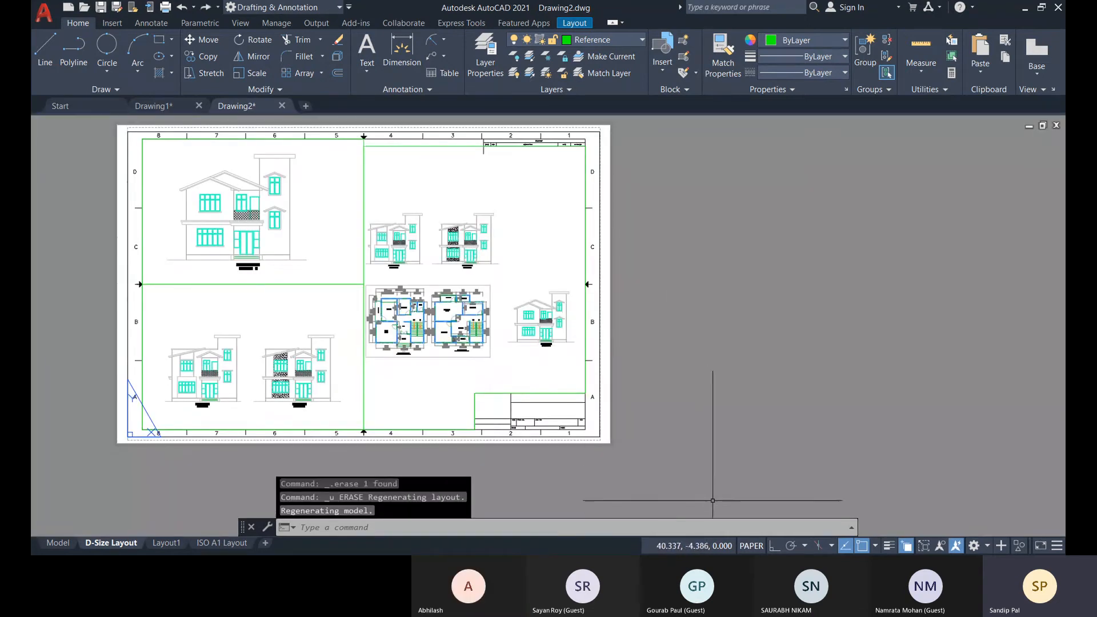
pyautogui.click(638, 534)
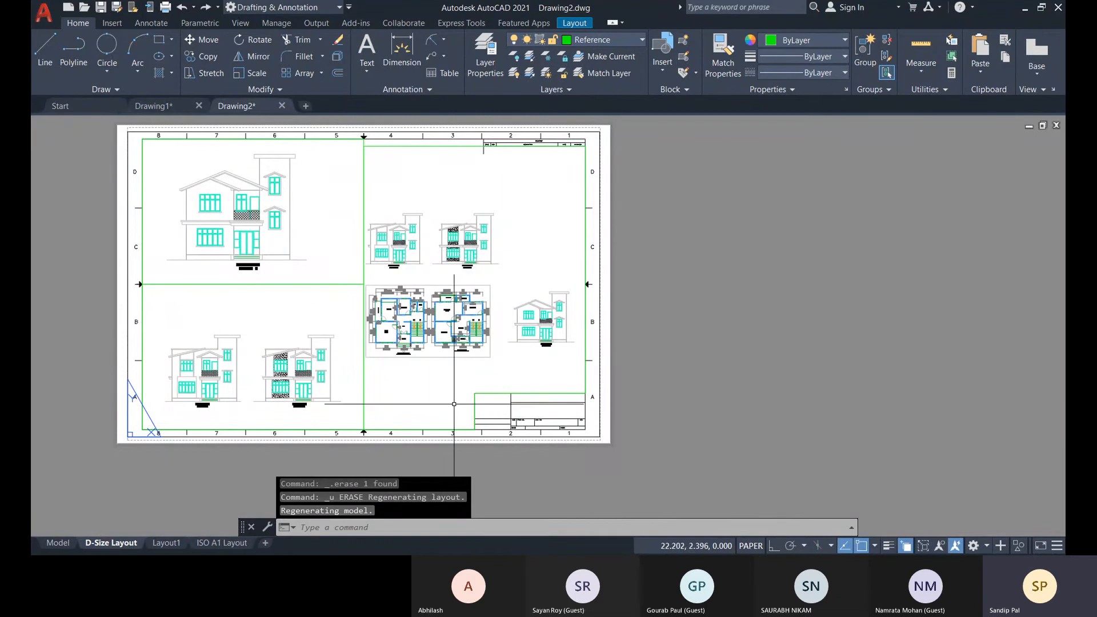
# Select the L-shaped viewport from the overlapping objects and set its scale to 1:80.
pyautogui.scroll(2, 574, 213)
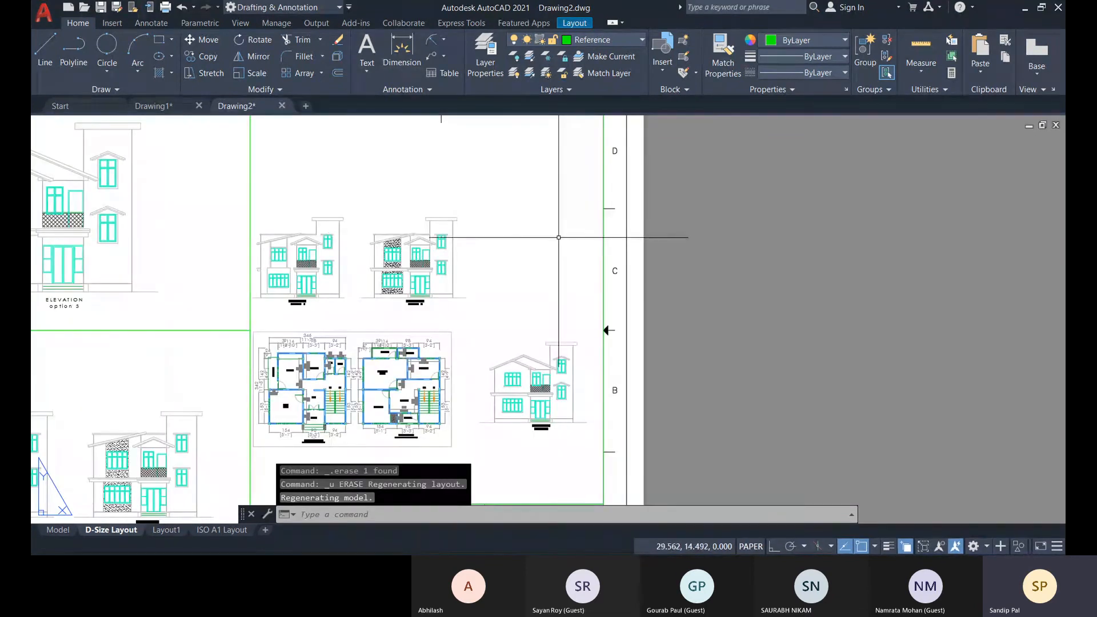
pyautogui.scroll(-3, 608, 239)
pyautogui.click(610, 252)
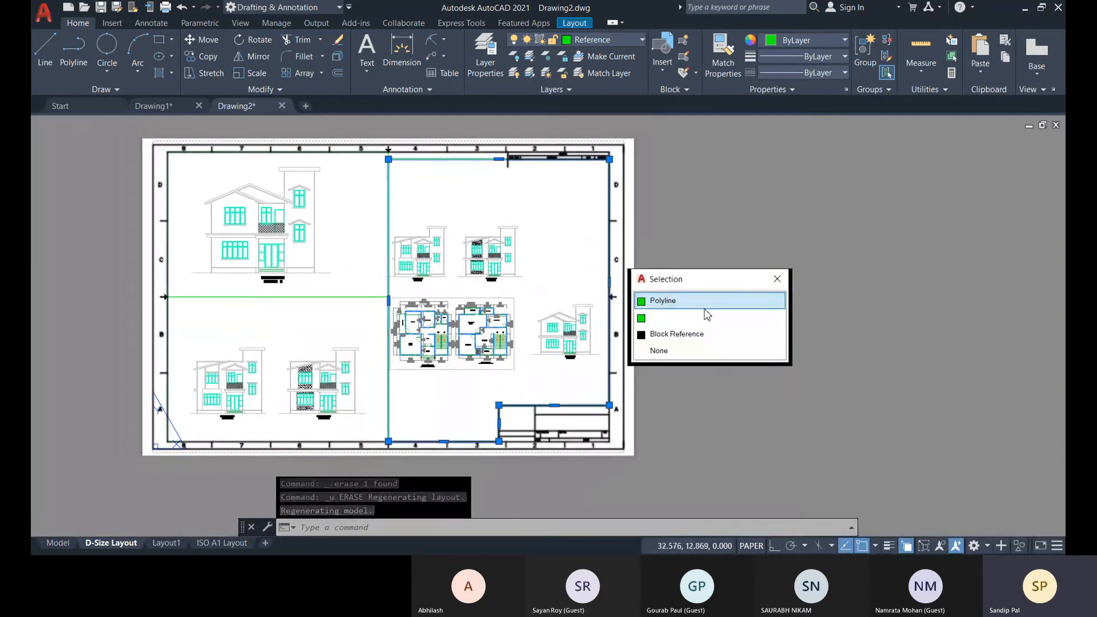
pyautogui.click(674, 319)
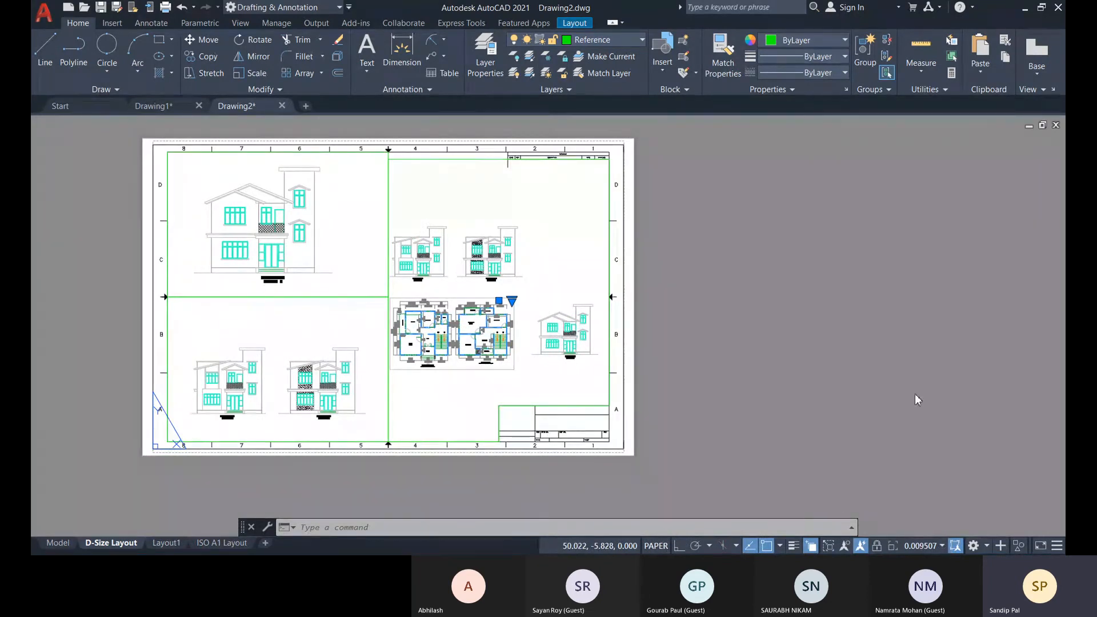
pyautogui.click(921, 348)
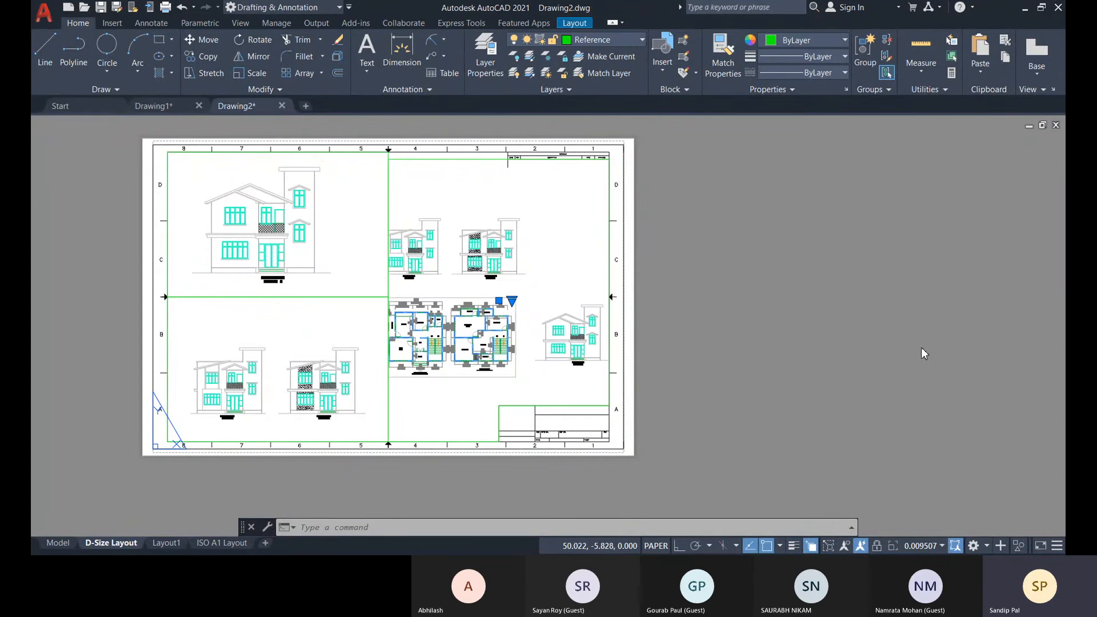
# Activate the L-shaped viewport, pan the two elevations and floor plans fully inside its frame, and return to paper space.
pyautogui.moveTo(548, 288); pyautogui.dragTo(600, 272, button='middle')
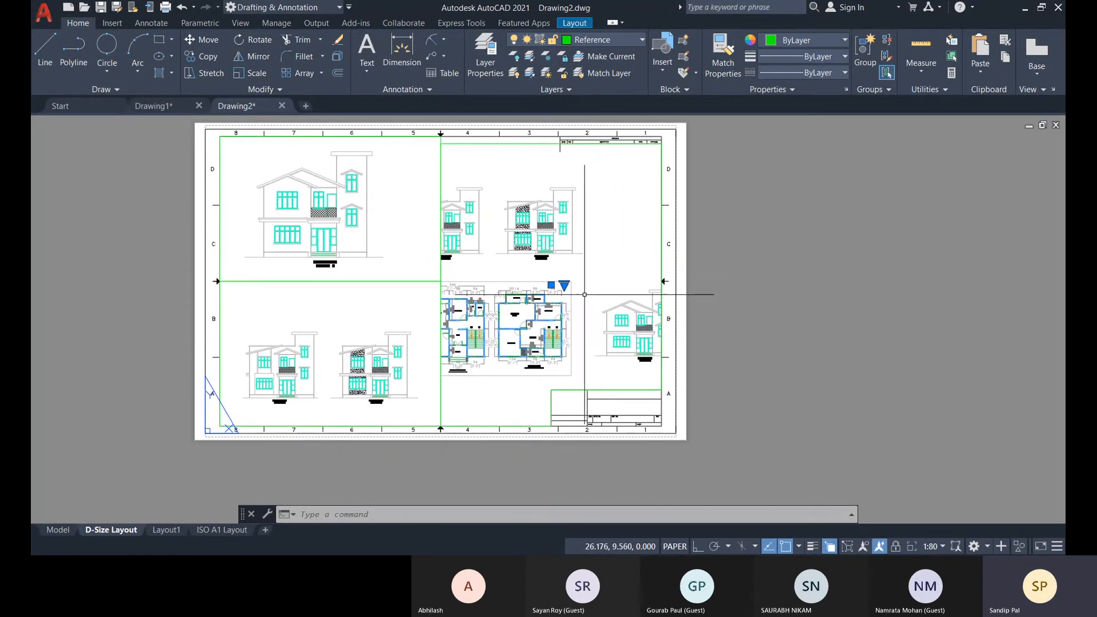
pyautogui.doubleClick(603, 268)
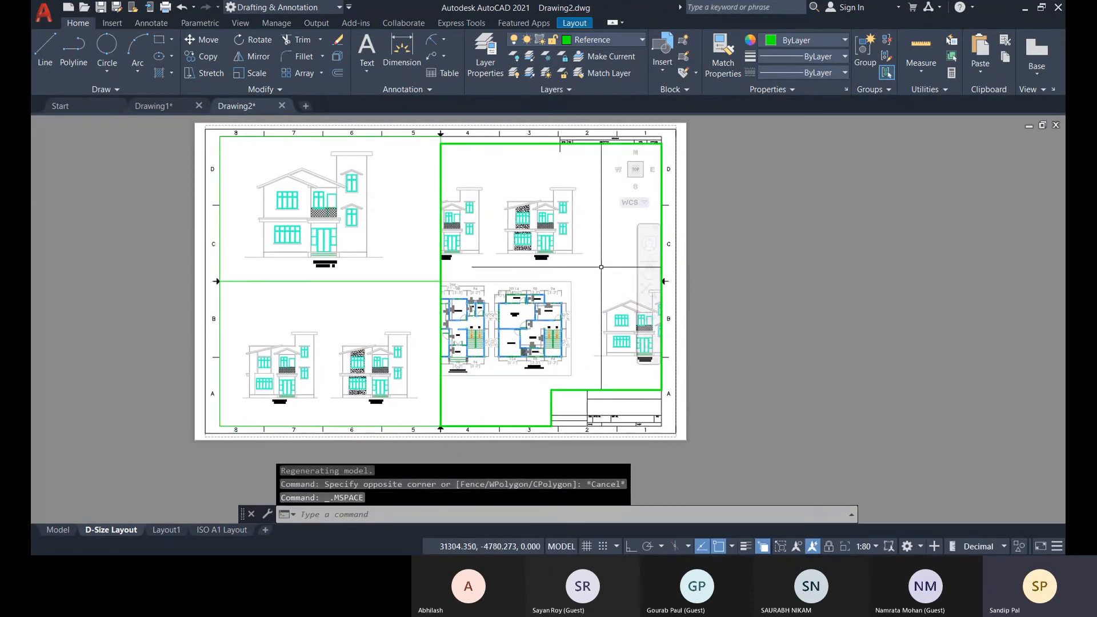
pyautogui.moveTo(592, 253); pyautogui.dragTo(638, 245, button='middle')
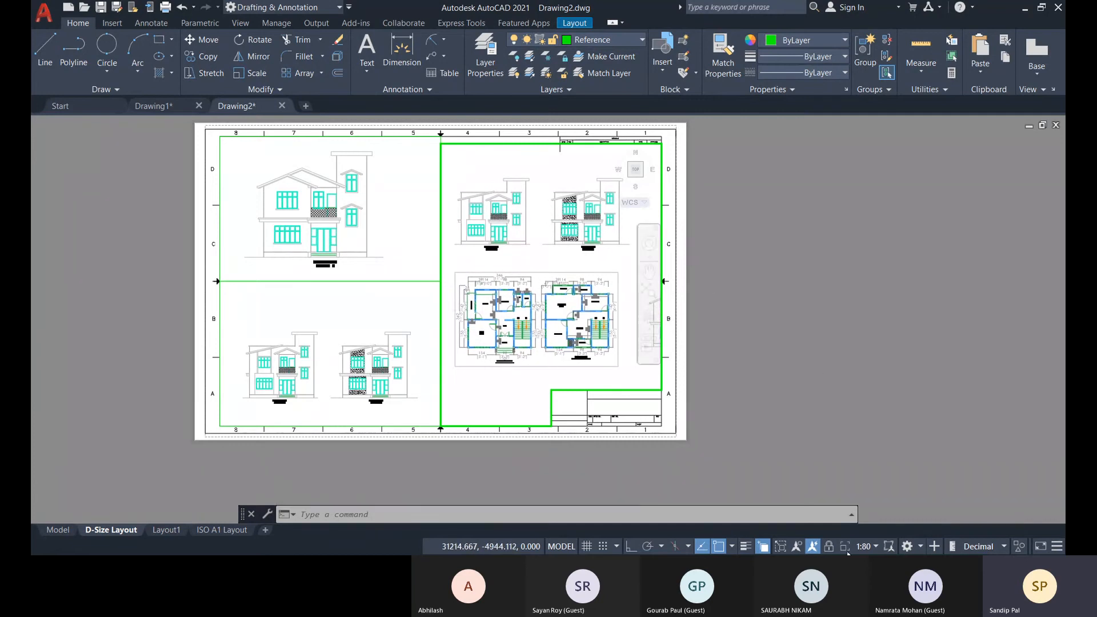
pyautogui.moveTo(619, 270); pyautogui.dragTo(629, 271, button='middle')
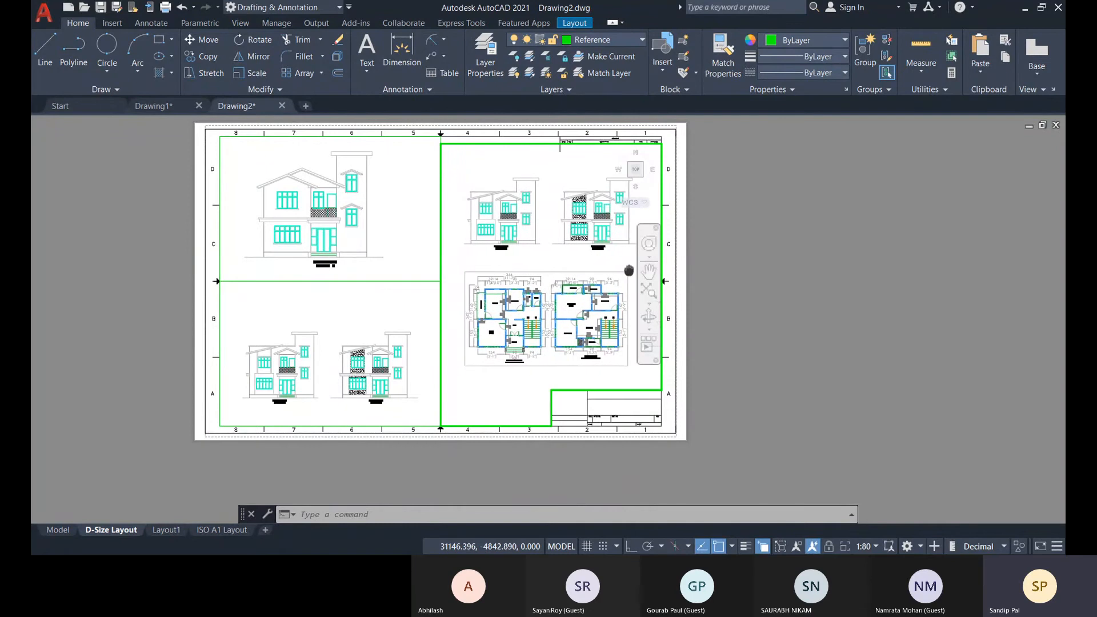
pyautogui.doubleClick(790, 280)
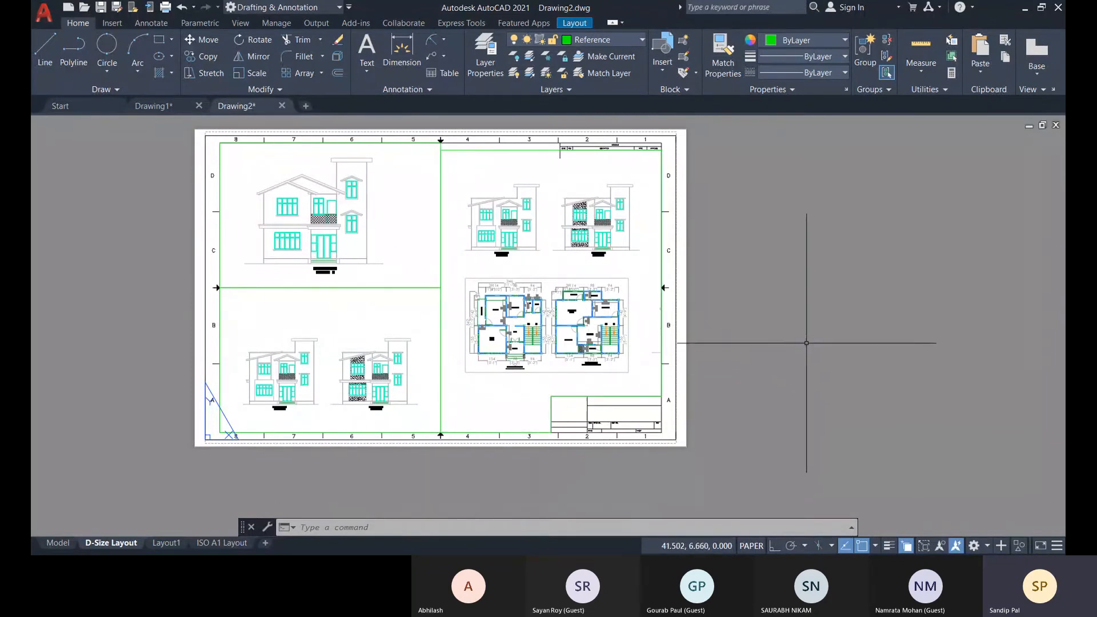
pyautogui.doubleClick(628, 263)
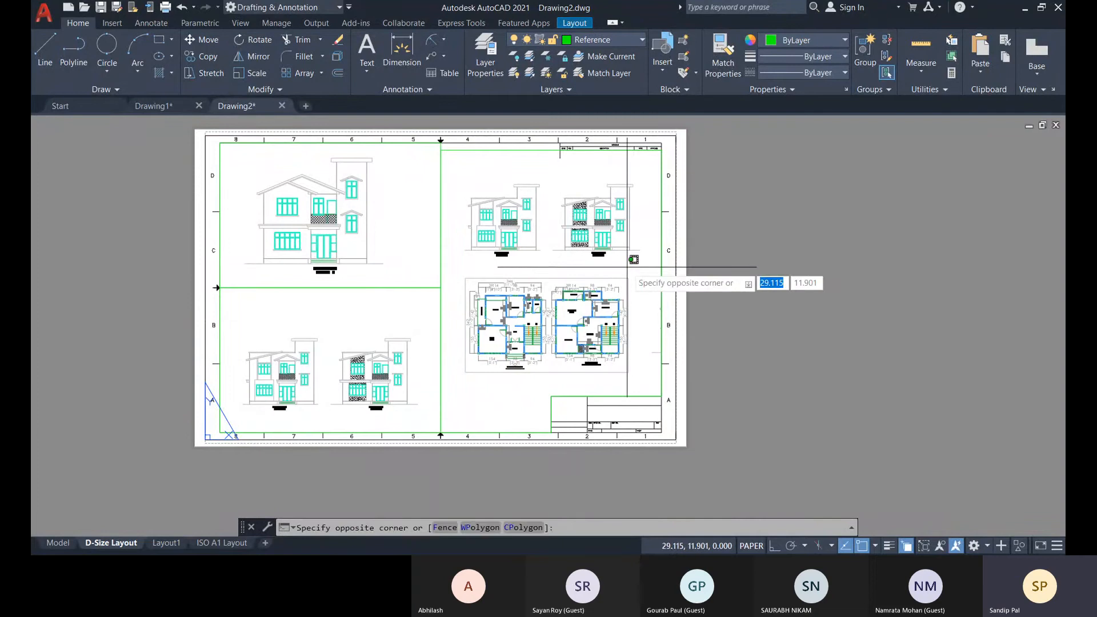
pyautogui.moveTo(624, 264); pyautogui.dragTo(633, 265, button='middle')
pyautogui.doubleClick(794, 298)
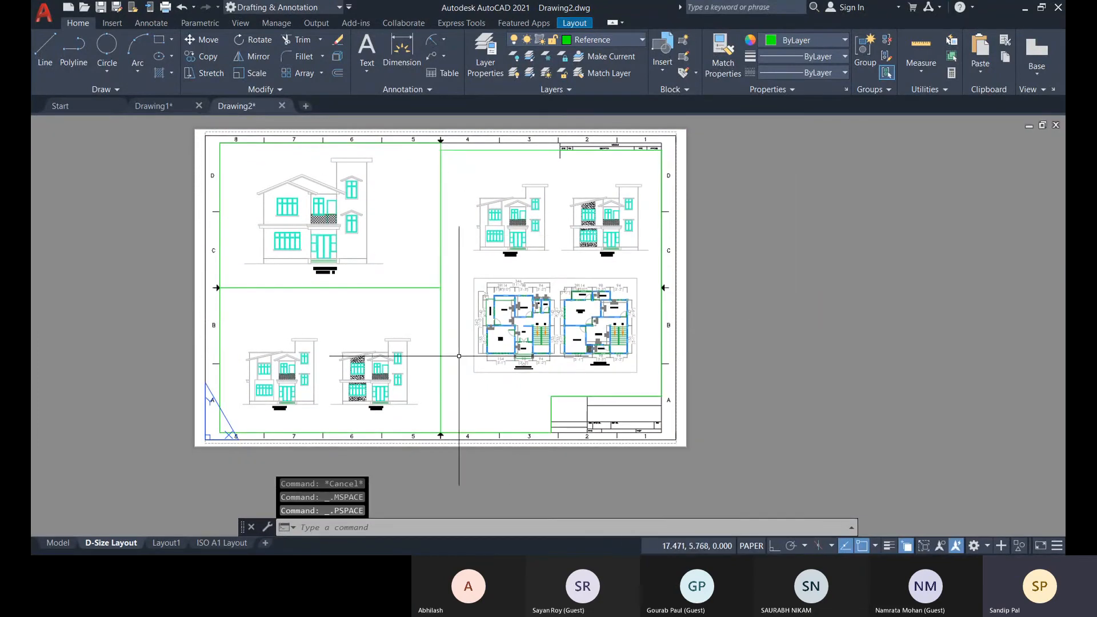
# Select the L-shaped polyline and the large elevation's rectangular viewport to compare their boundaries, and clear the selection.
pyautogui.click(441, 160)
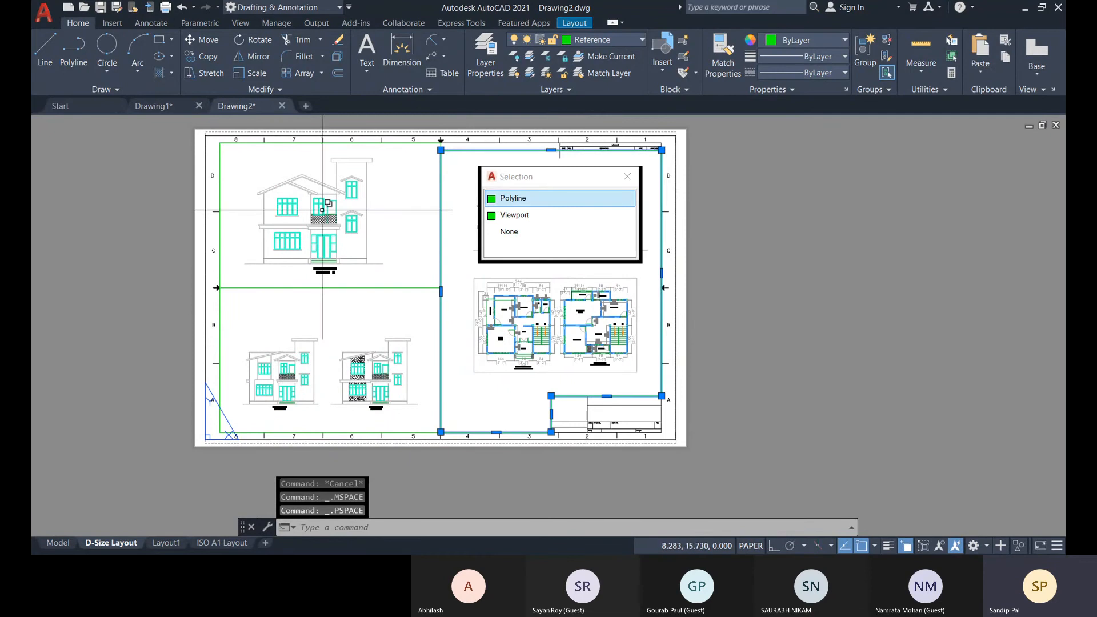
pyautogui.click(507, 193)
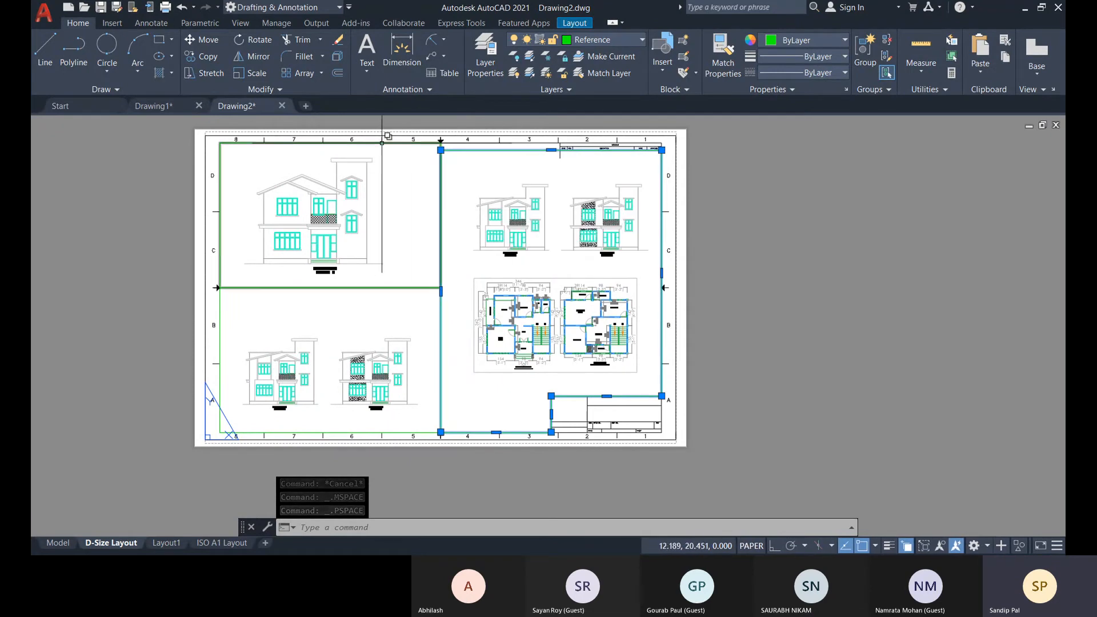
pyautogui.click(220, 146)
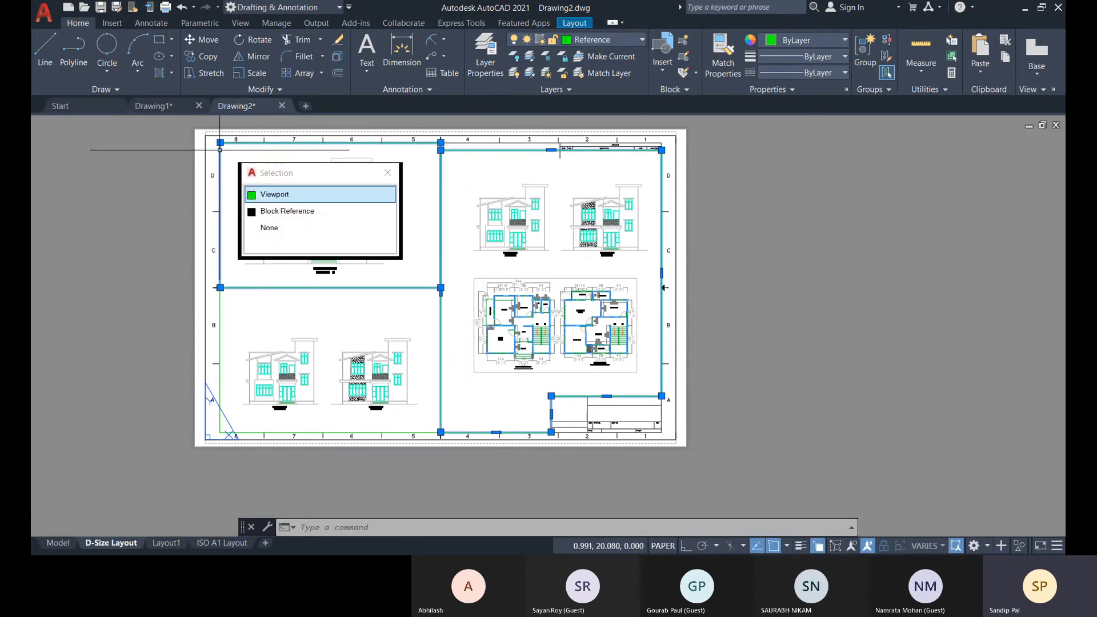
pyautogui.click(308, 198)
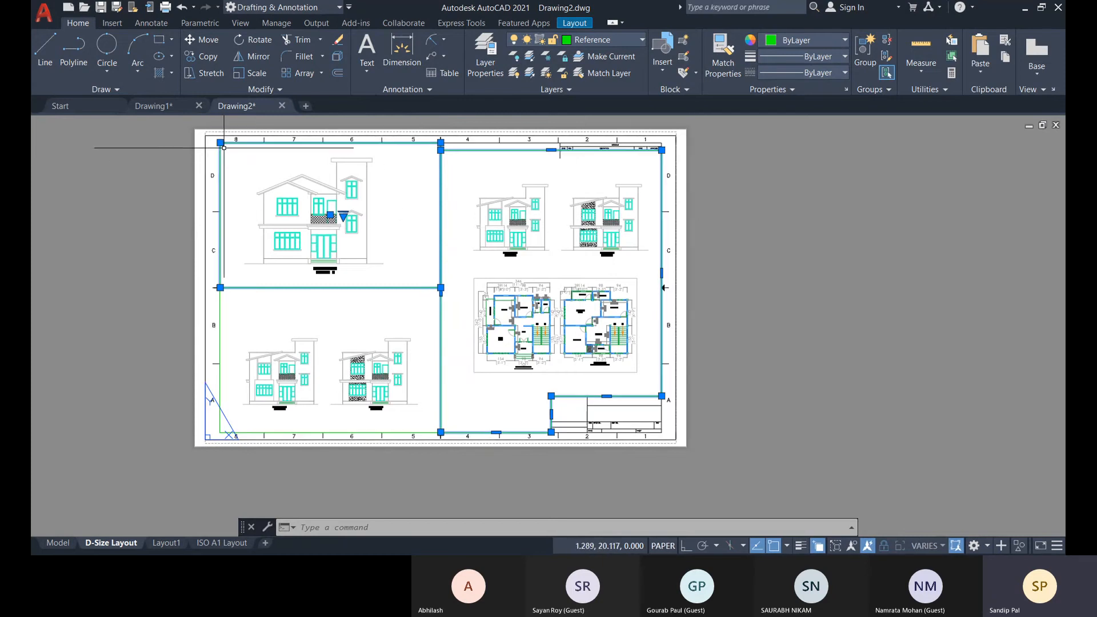
pyautogui.press('Escape')
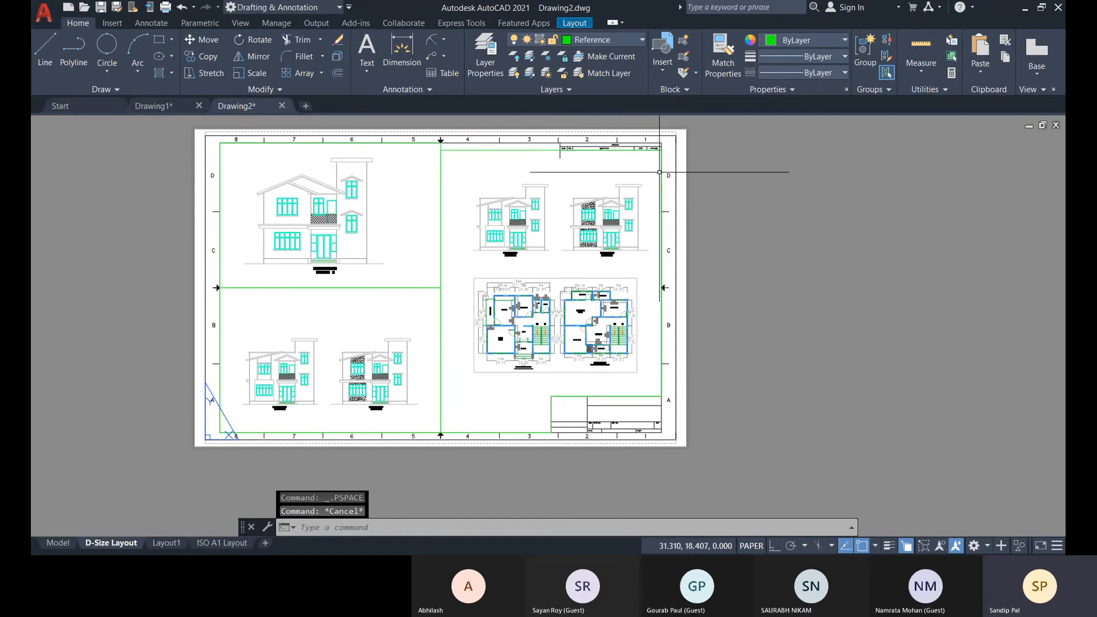
# Set up a single-sheet plot of the D-Size Layout with the DWG To PDF.pc3 plotter and the plot area set to Layout.
pyautogui.scroll(2, 469, 146)
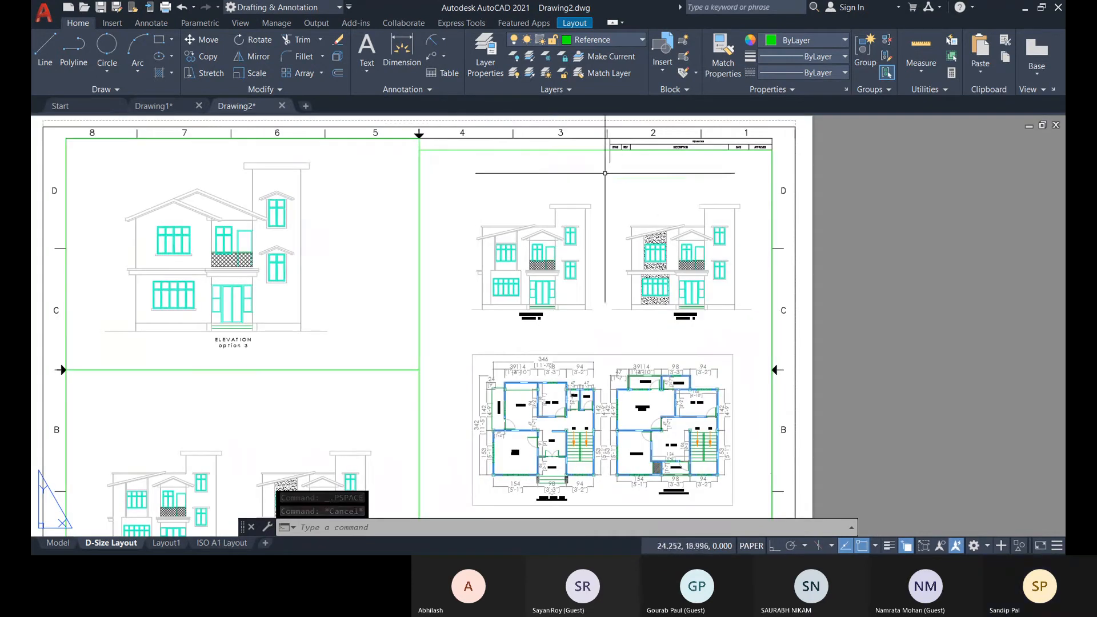
pyautogui.scroll(-2, 433, 155)
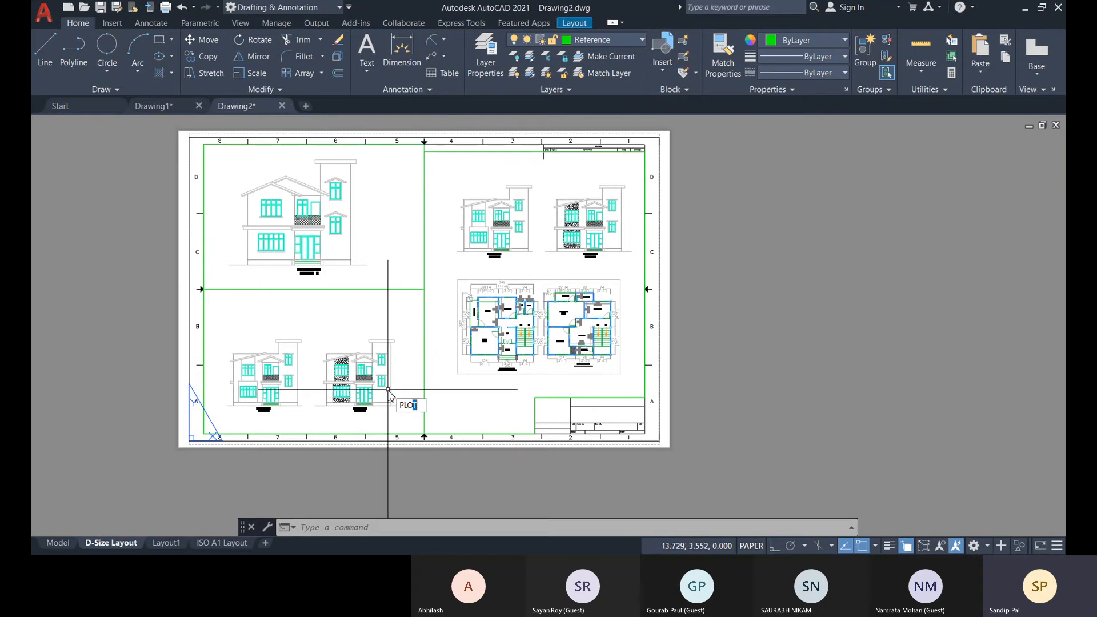
pyautogui.press('Return')
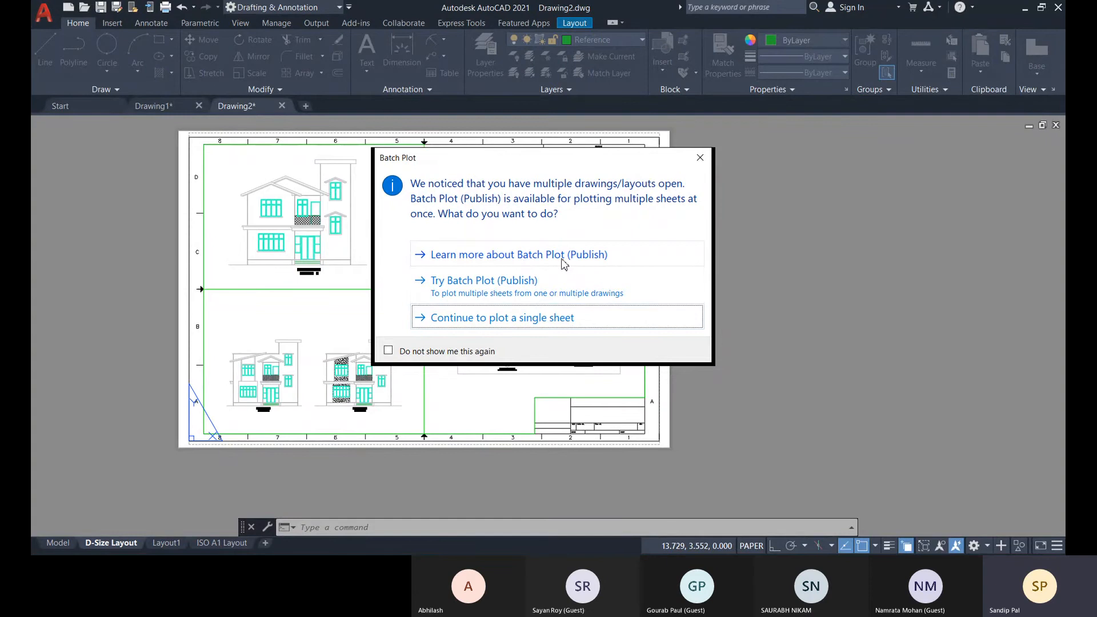
pyautogui.click(508, 320)
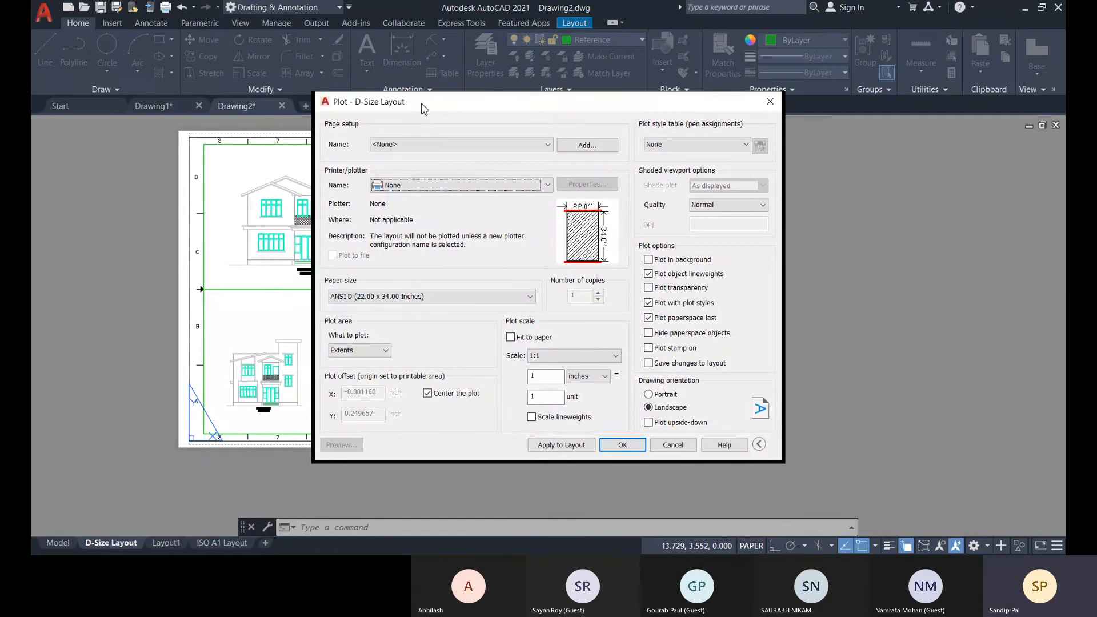
pyautogui.moveTo(424, 108); pyautogui.dragTo(436, 149)
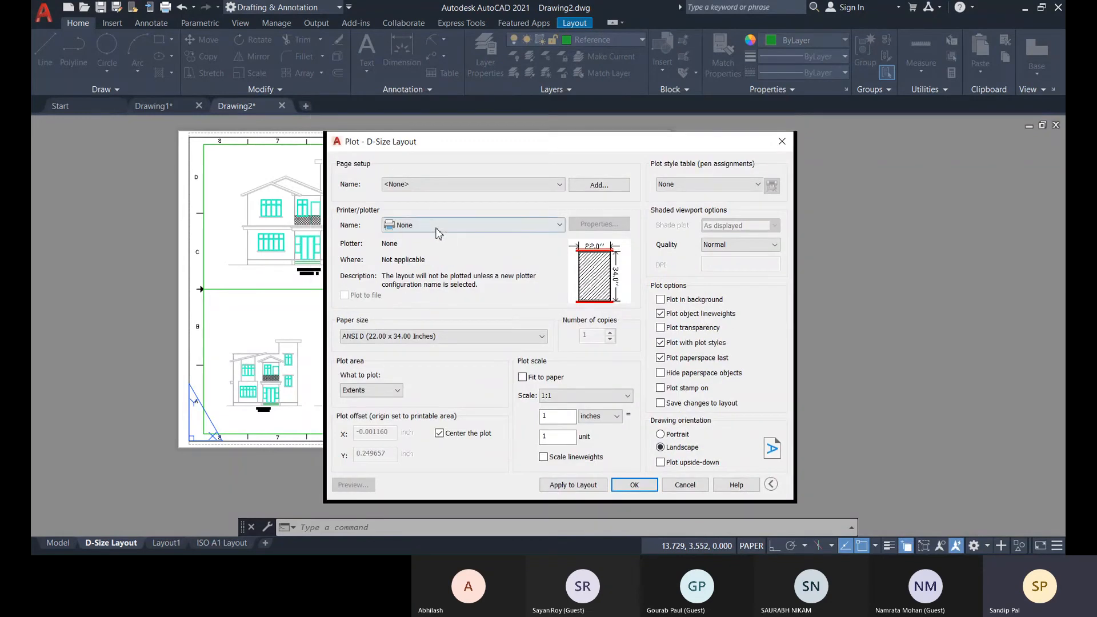
pyautogui.click(439, 225)
pyautogui.click(457, 394)
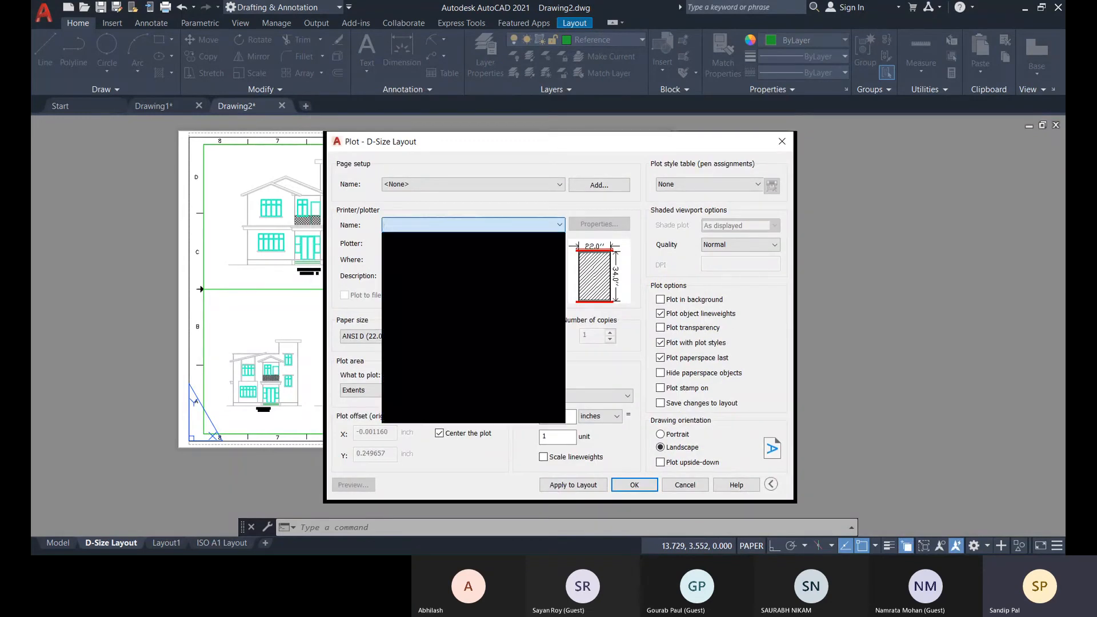
pyautogui.click(371, 390)
pyautogui.click(373, 422)
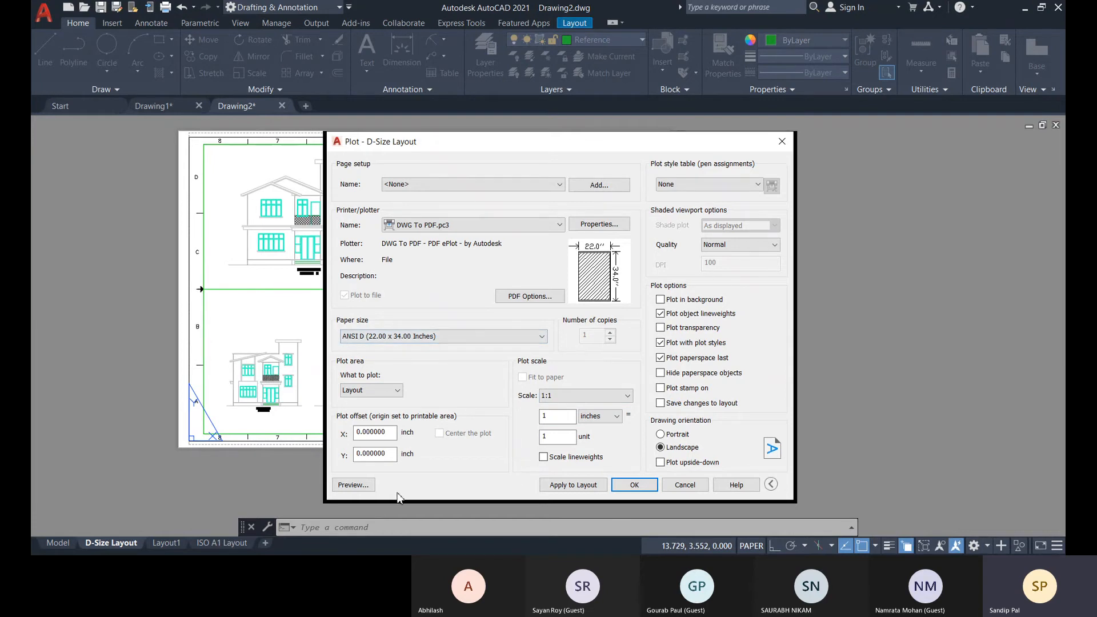
# Preview the plotted sheet to check whether the viewport borders print, and cancel the plot.
pyautogui.click(354, 485)
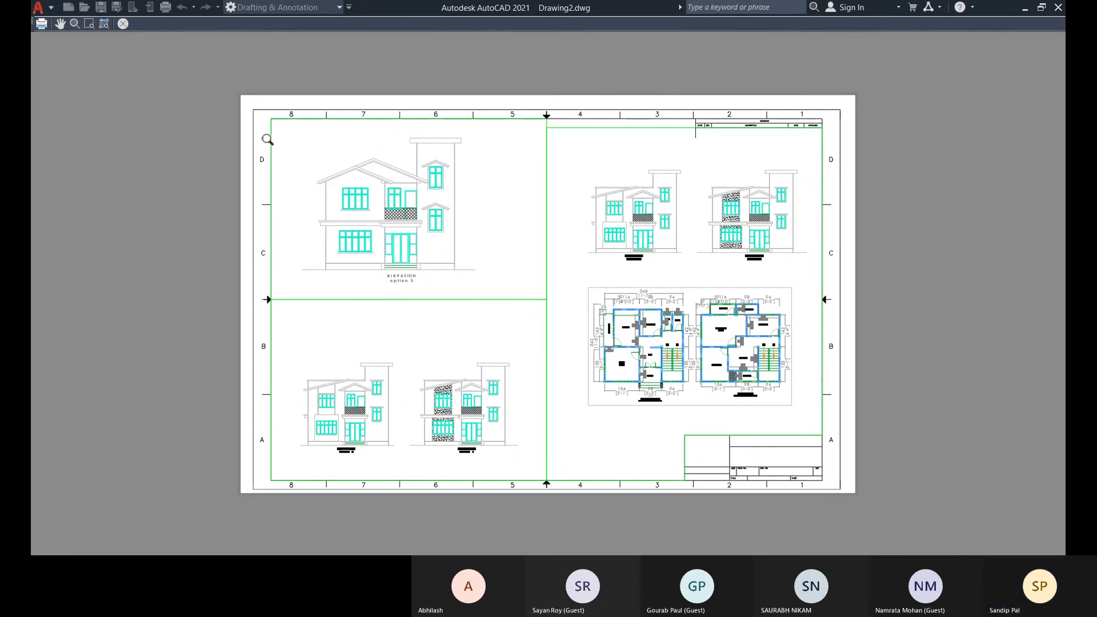
pyautogui.click(124, 24)
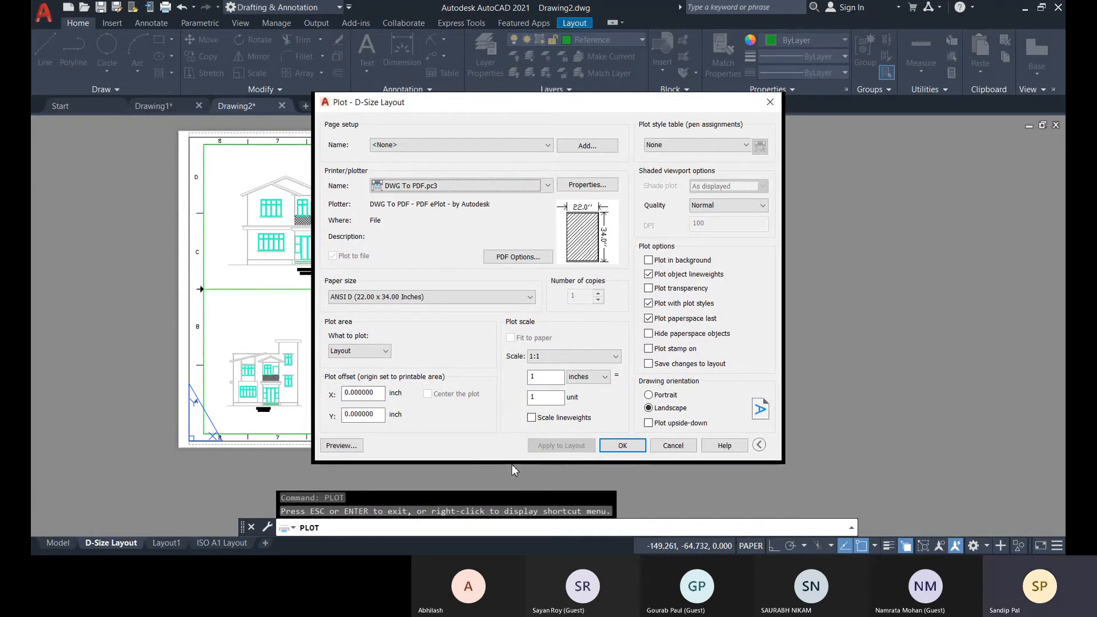
pyautogui.click(689, 453)
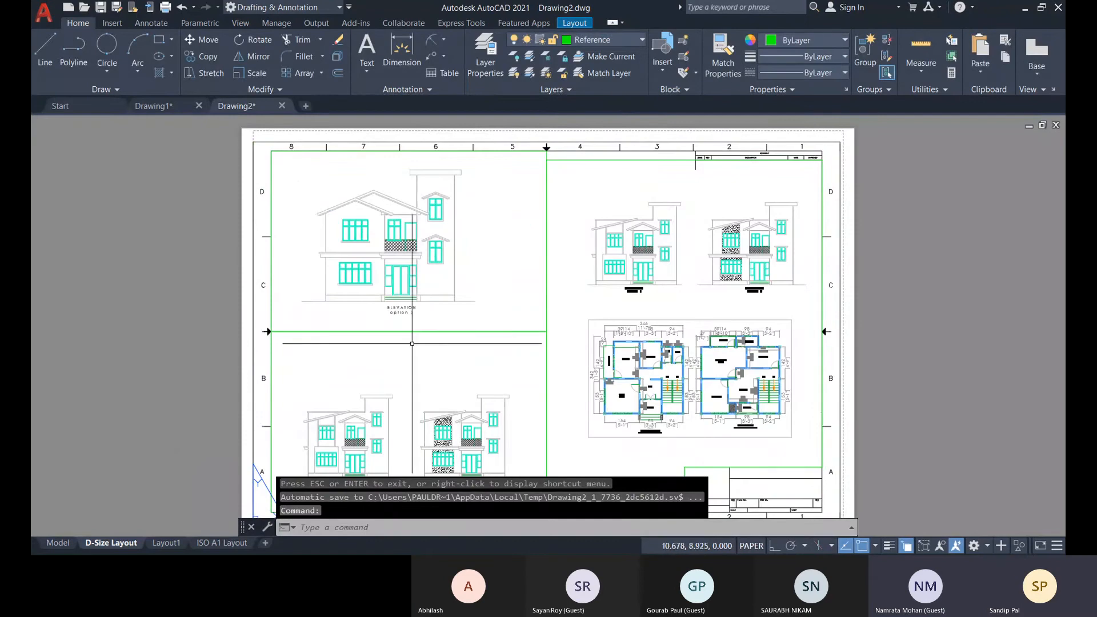
# Turn off plotting for the Reference layer in the Layer Properties Manager.
pyautogui.click(594, 39)
pyautogui.click(485, 60)
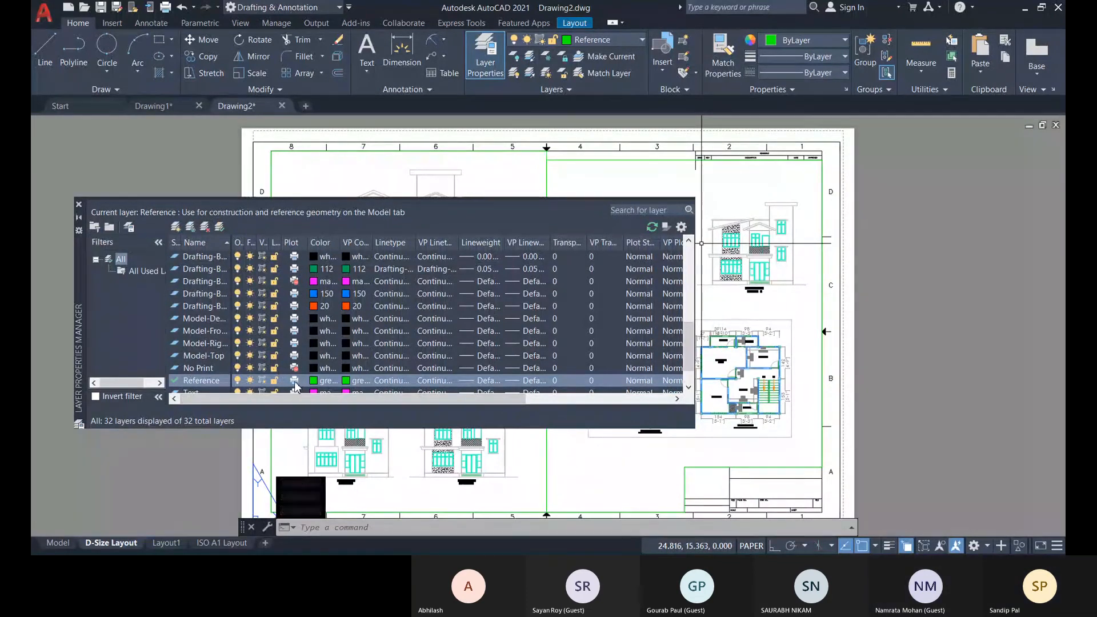
pyautogui.scroll(-1, 294, 381)
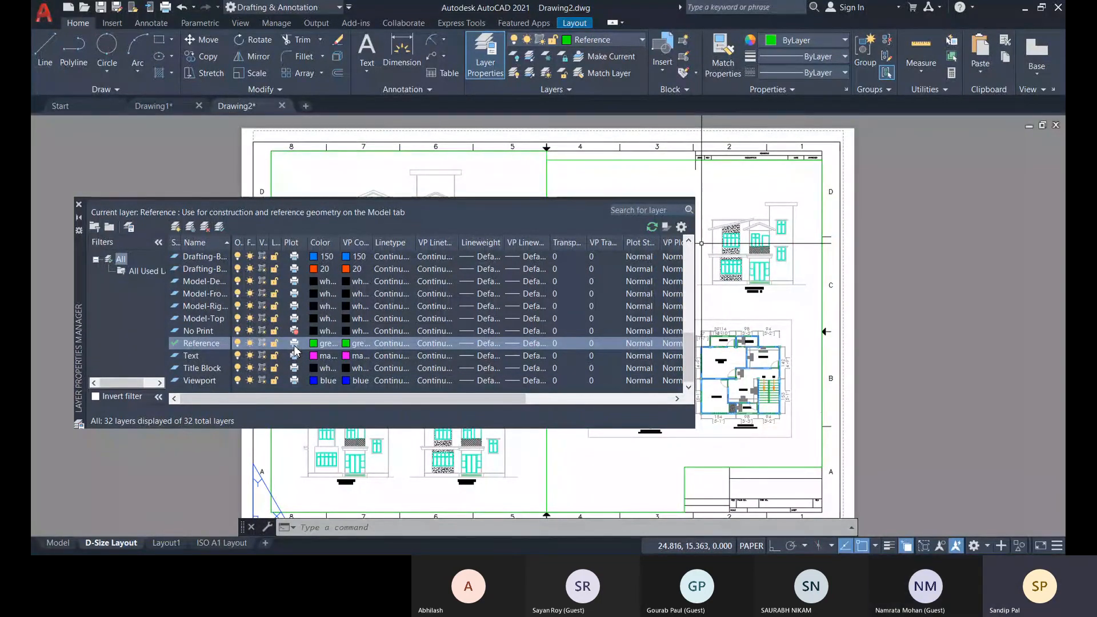
pyautogui.click(295, 344)
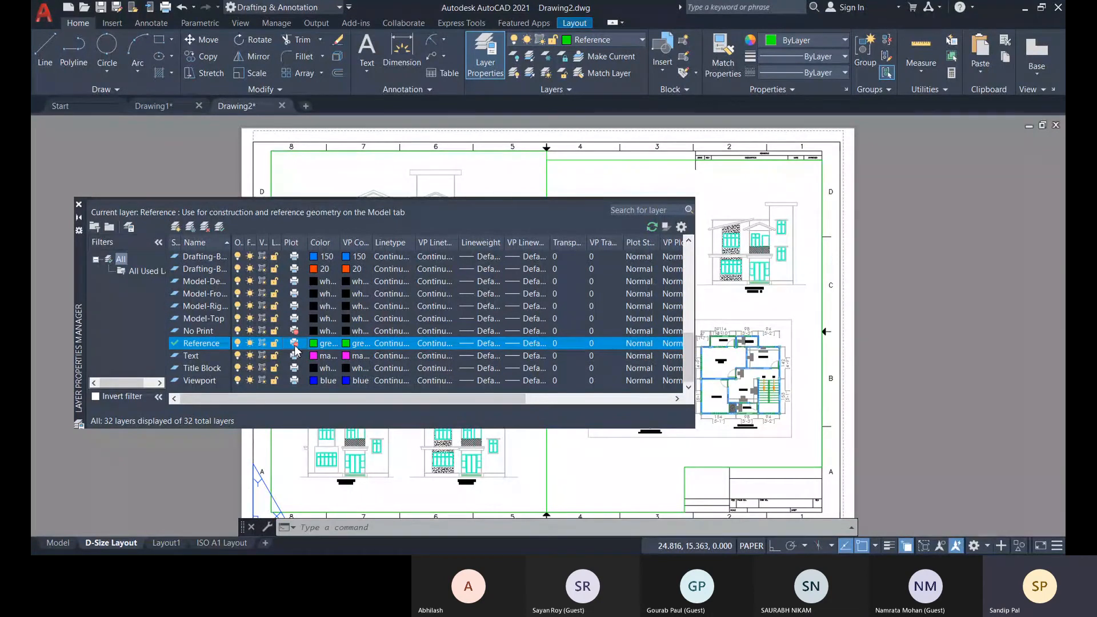
# Close the layer manager, start a single-sheet plot of the D-Size Layout and preview it to check the viewport borders.
pyautogui.click(79, 205)
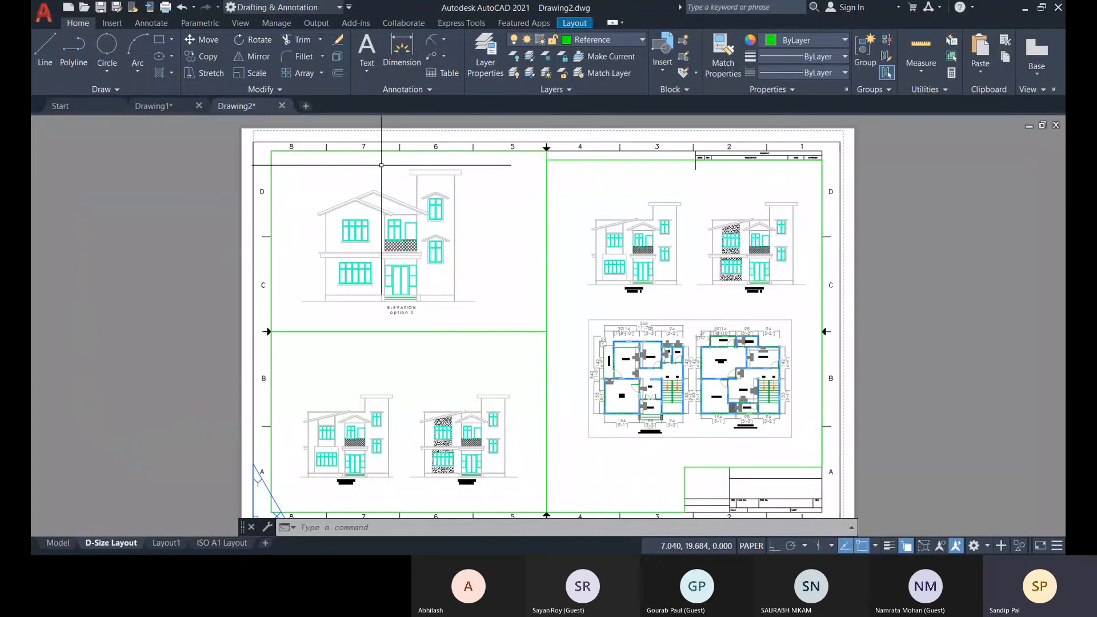
pyautogui.write('p')
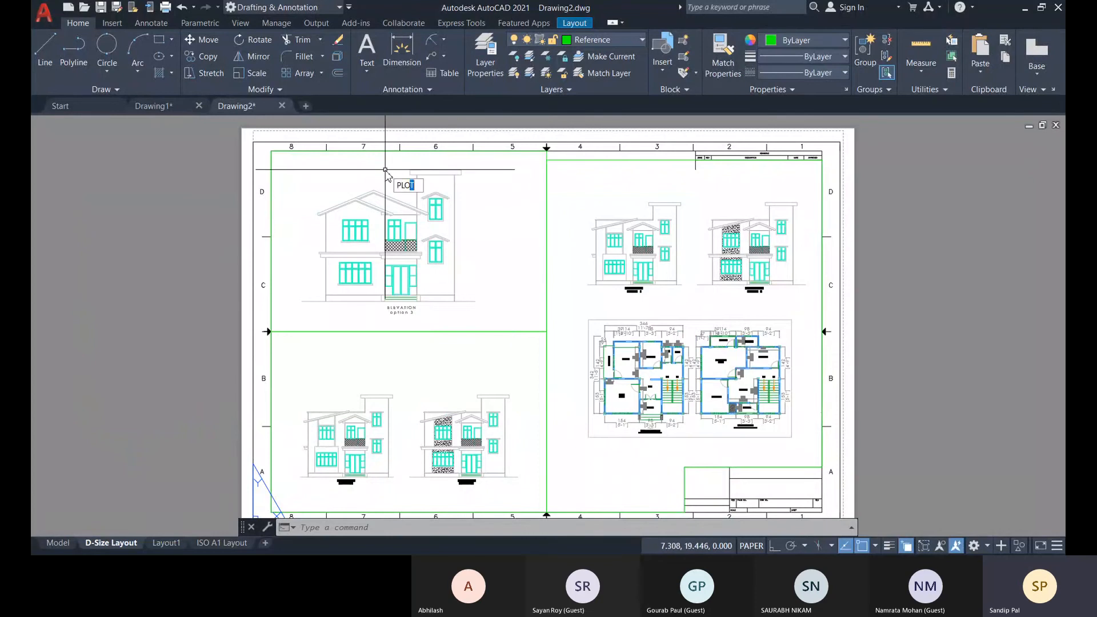
pyautogui.press('Return')
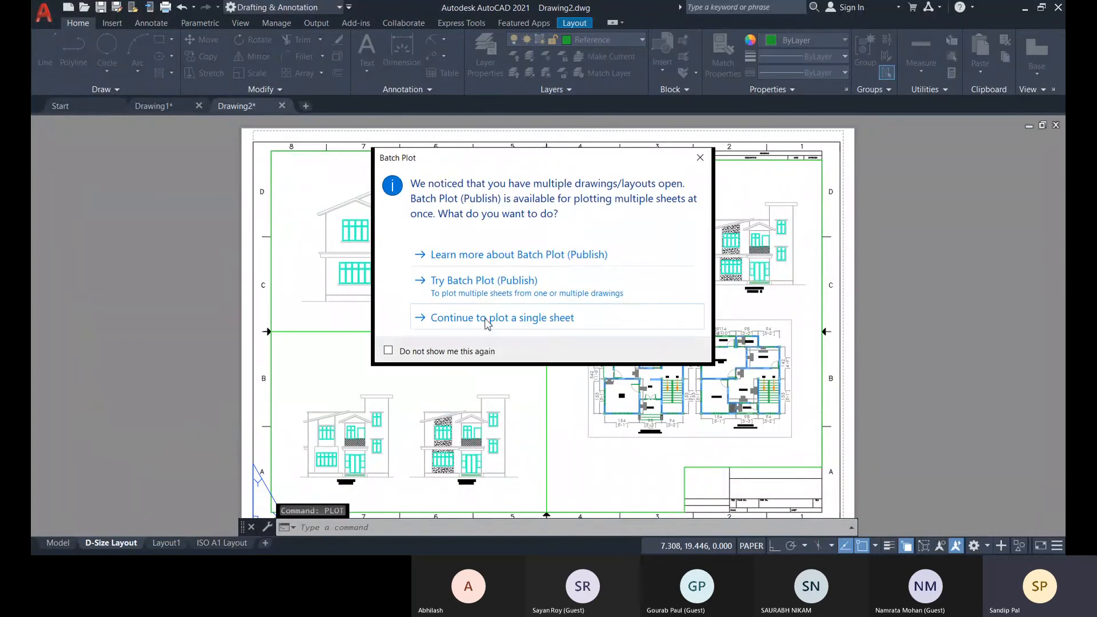
pyautogui.click(489, 323)
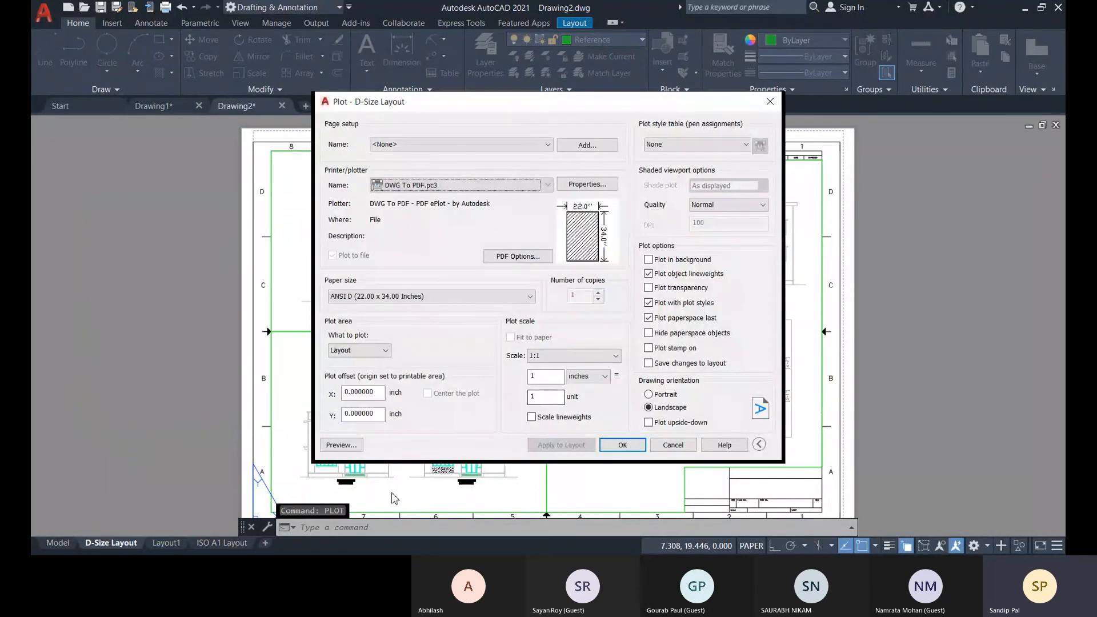
pyautogui.click(342, 445)
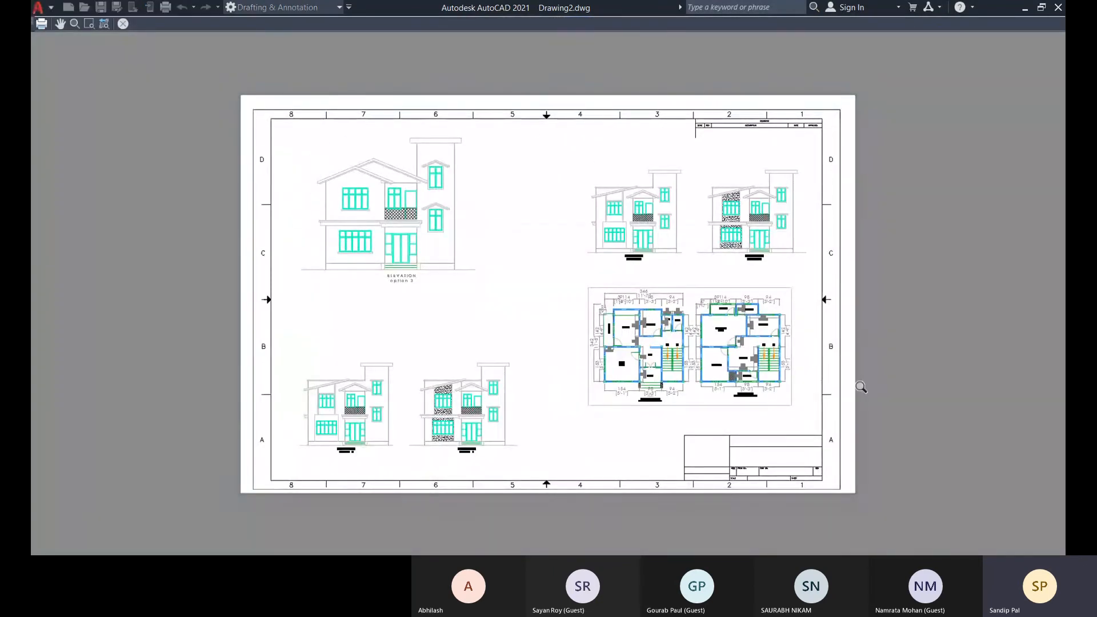
pyautogui.click(124, 24)
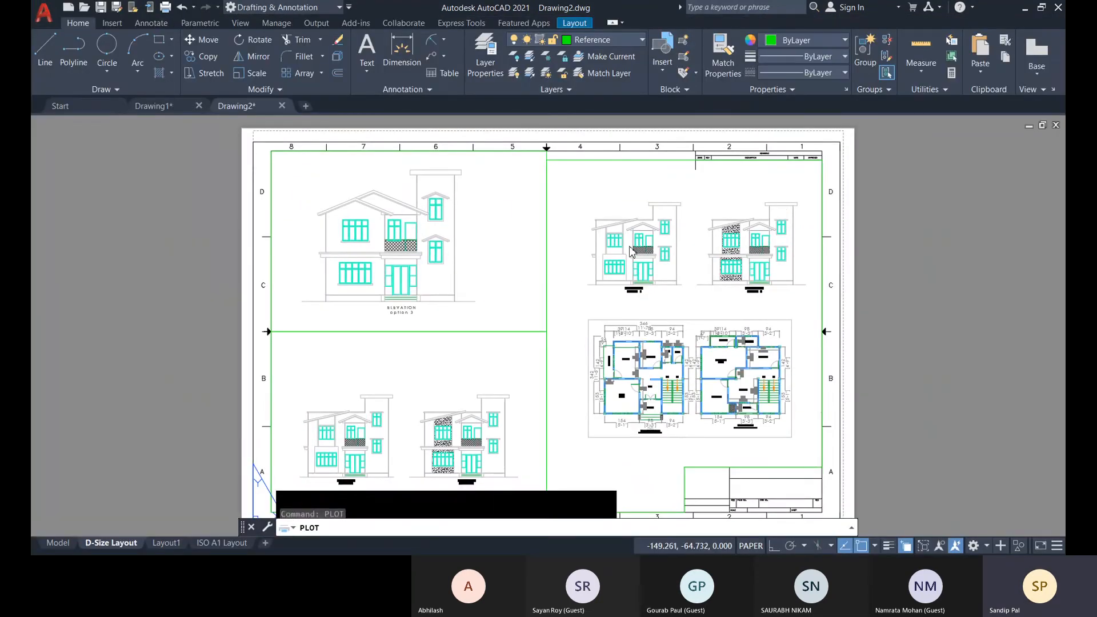
# Assign the monochrome.stb plot style table to the plot and preview the sheet.
pyautogui.click(695, 144)
pyautogui.click(657, 205)
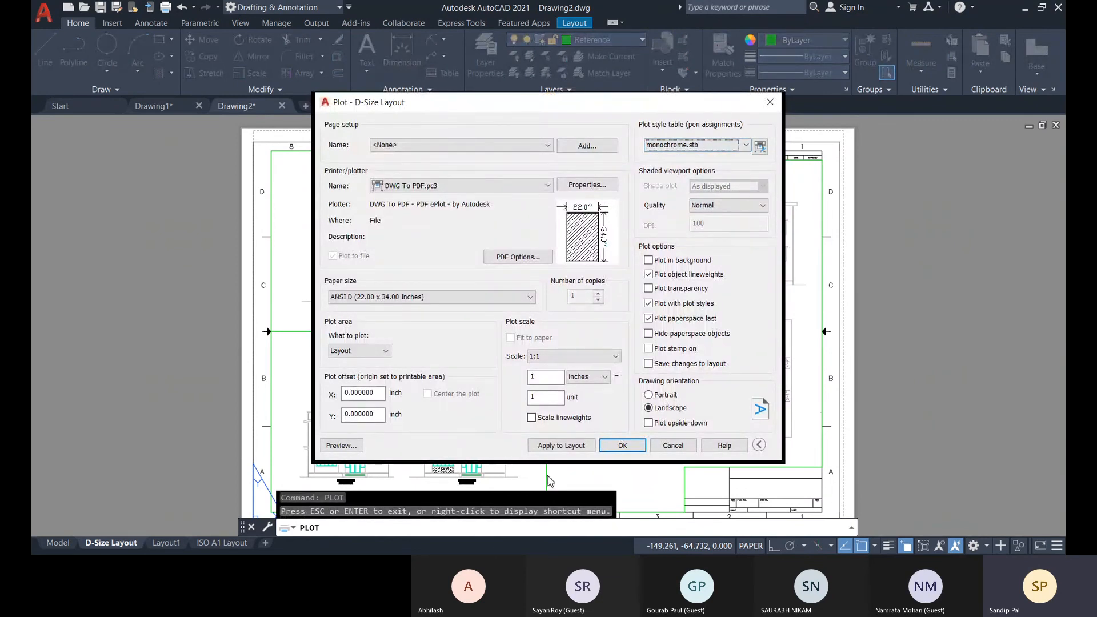
pyautogui.click(342, 445)
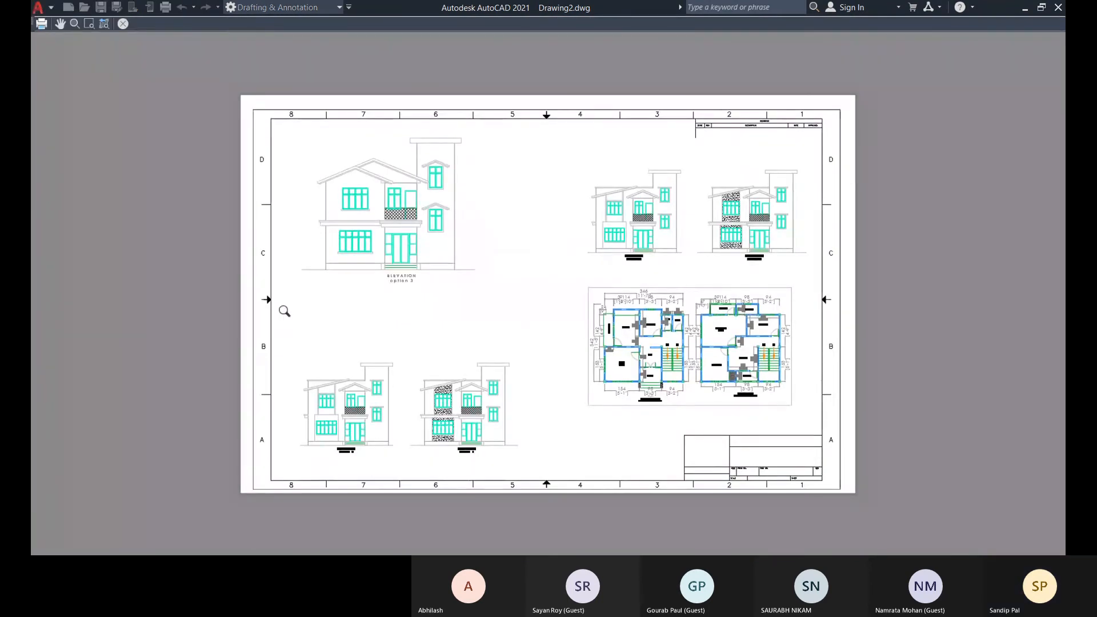
pyautogui.click(123, 24)
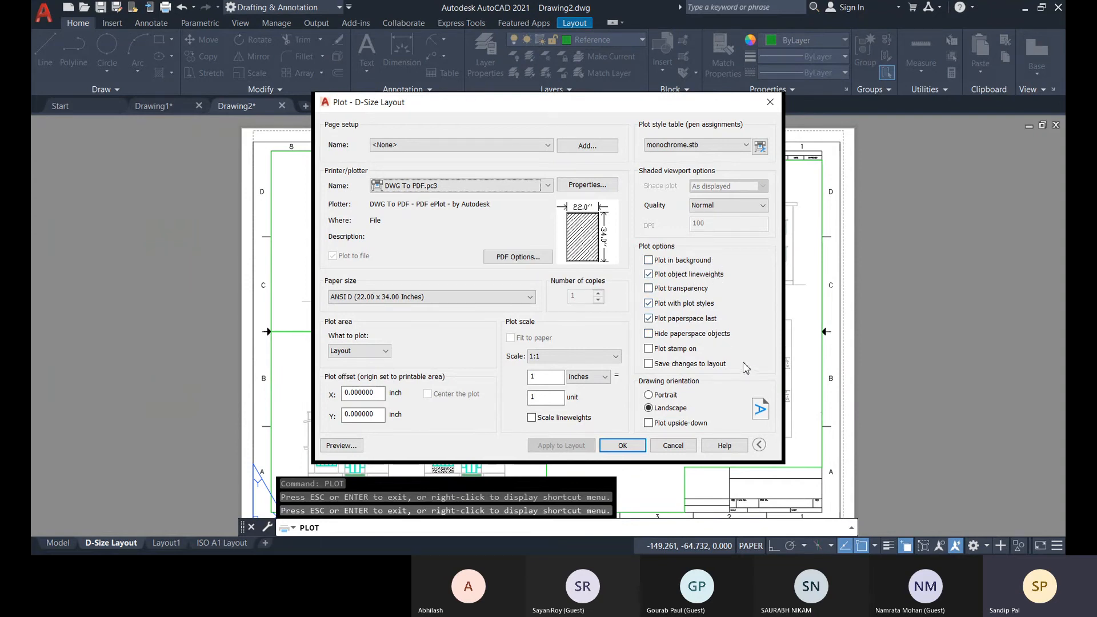
# Turn on Save changes to layout for the plot and check Style 1's color in the monochrome.stb plot style table.
pyautogui.click(649, 364)
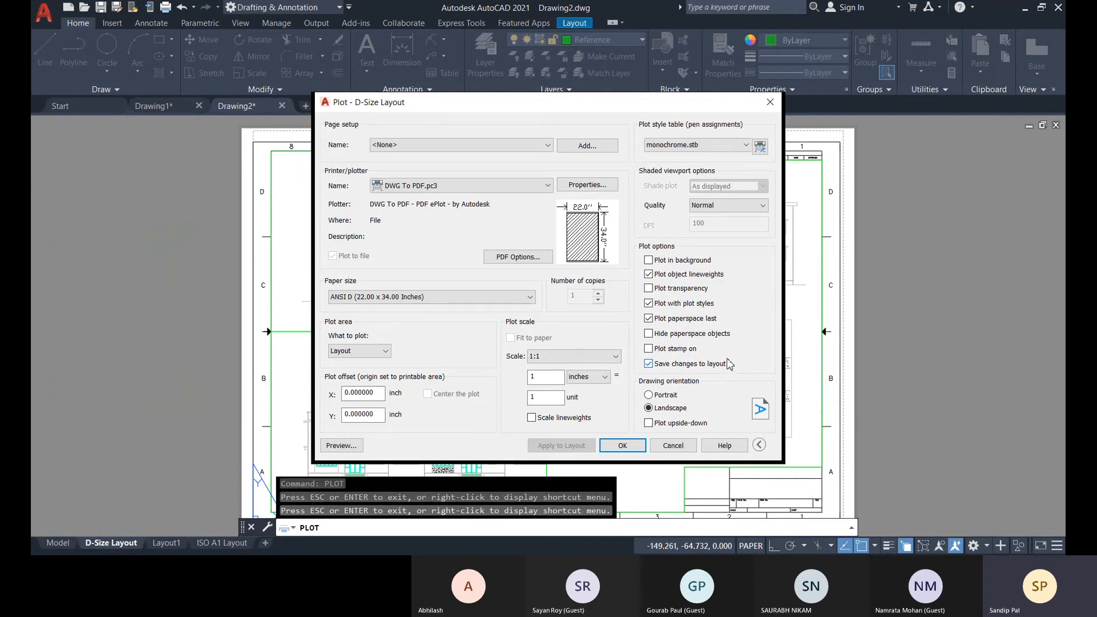
pyautogui.click(760, 146)
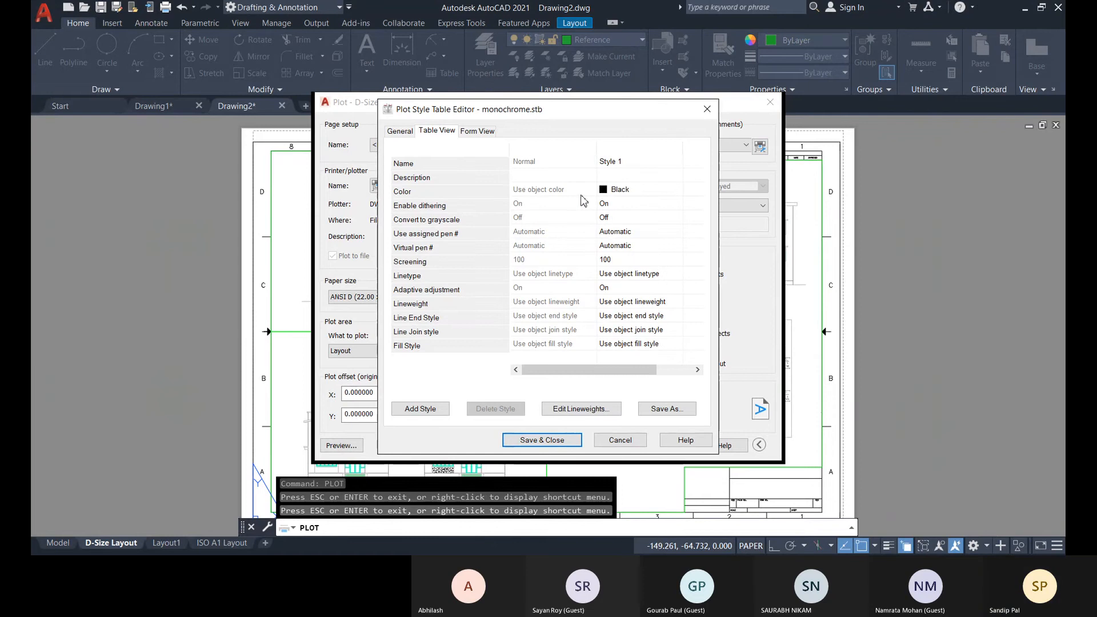
pyautogui.click(624, 193)
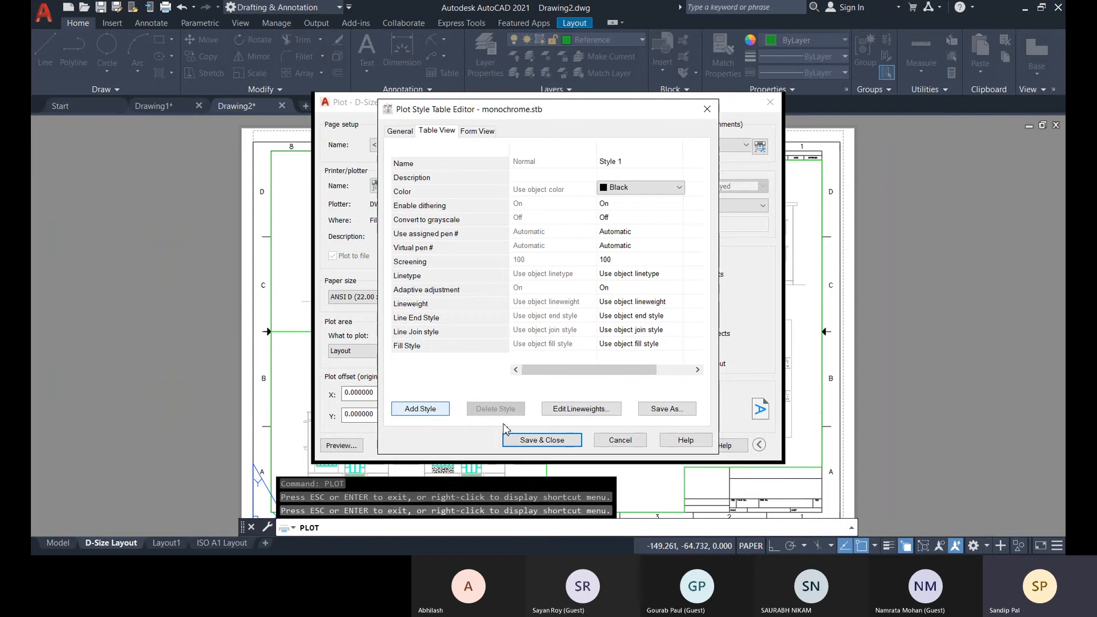
pyautogui.click(537, 440)
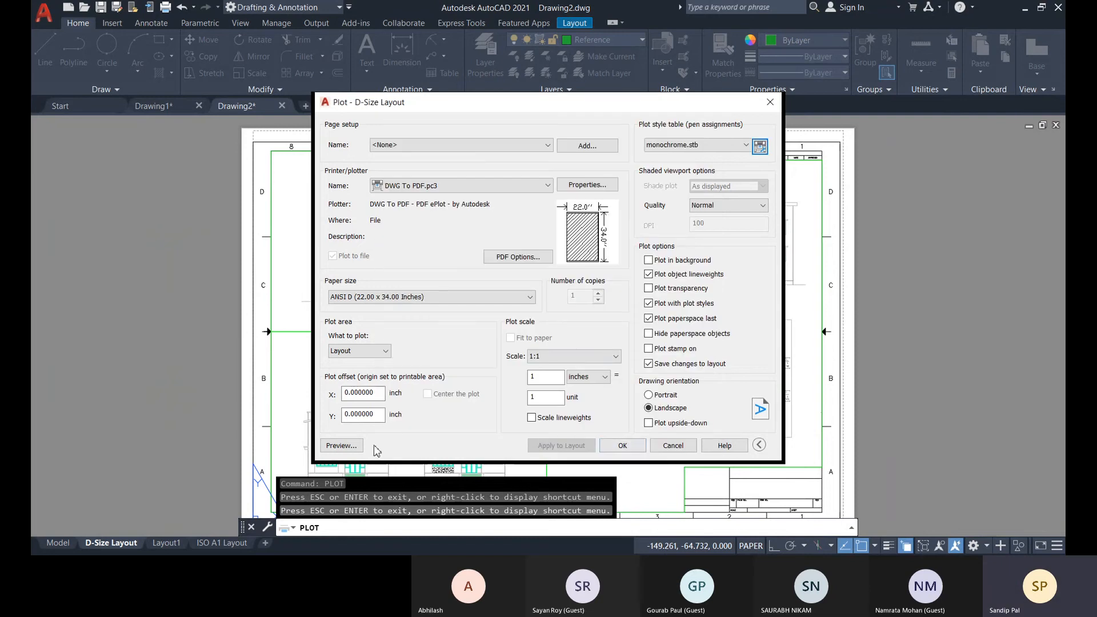
# Preview the sheet again with the monochrome.stb table, and back out of saving the PDF plot file.
pyautogui.click(357, 447)
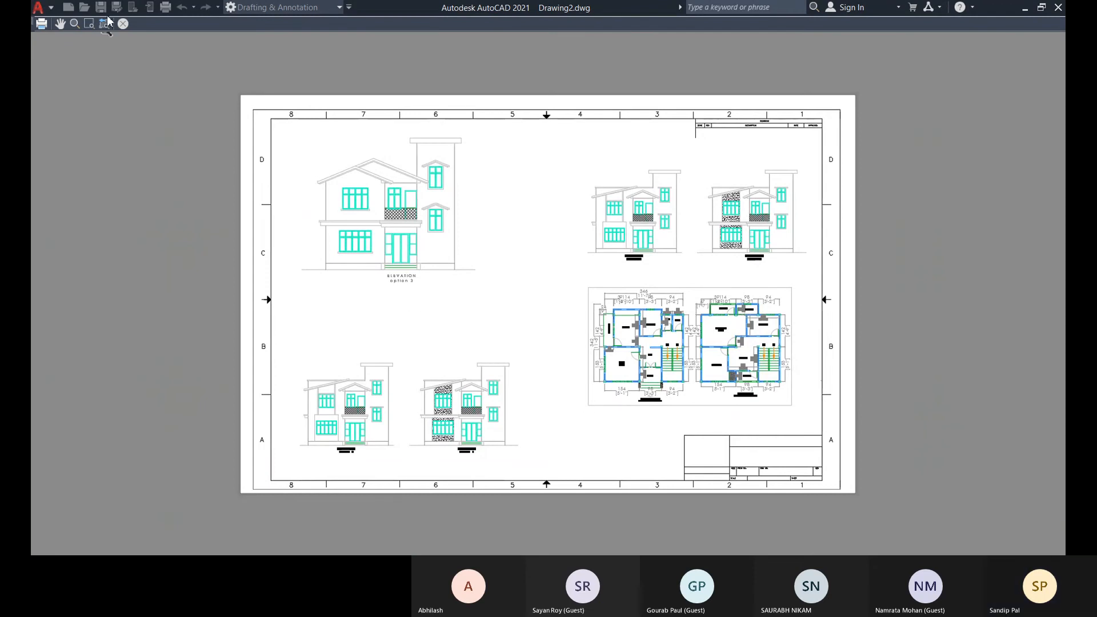
pyautogui.click(123, 24)
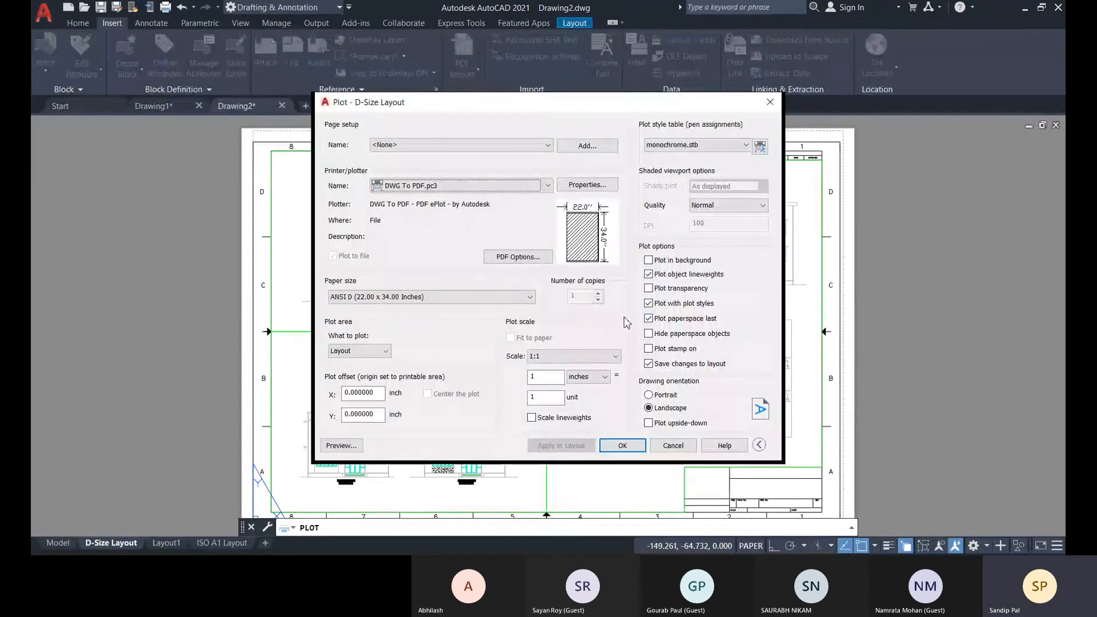
pyautogui.click(622, 446)
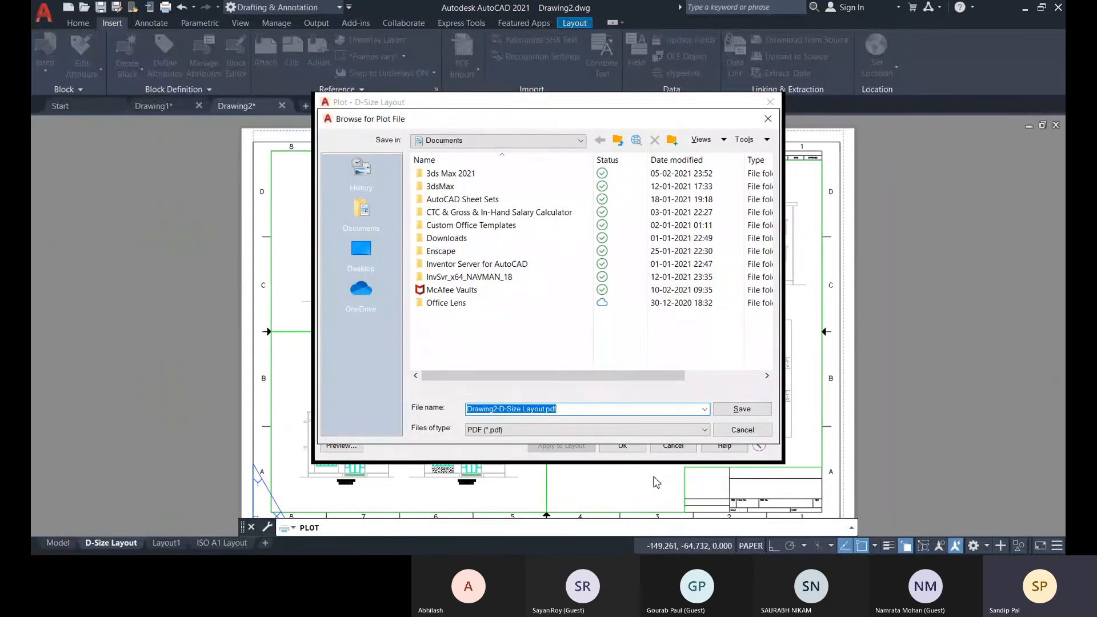
pyautogui.click(741, 430)
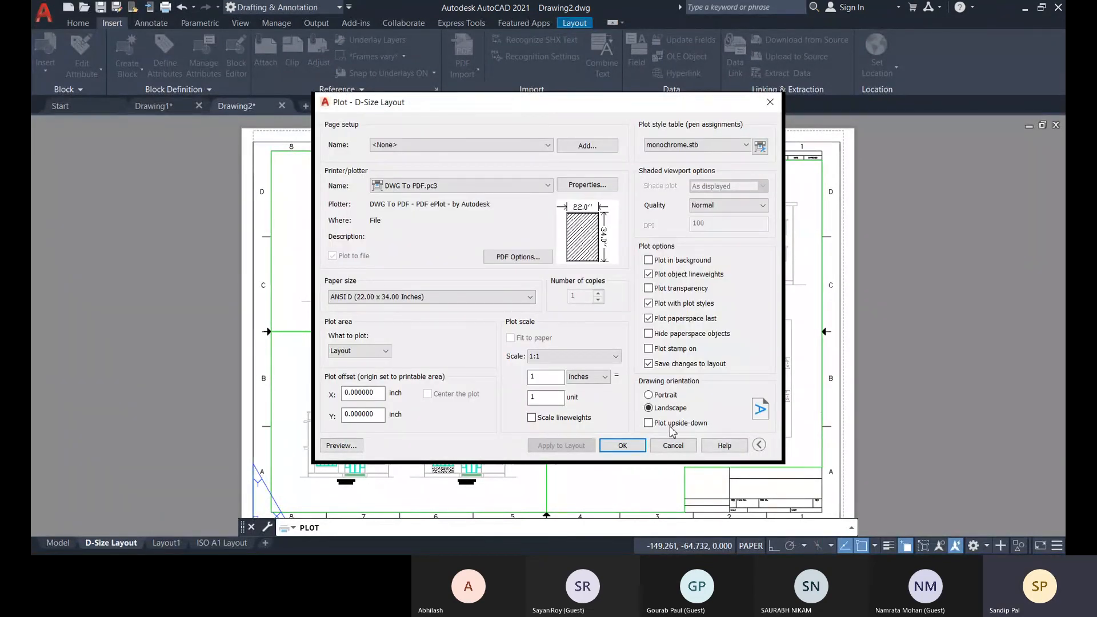
# Switch the plot style table to acad.stb with its Style 1 color set to Black, and preview the sheet.
pyautogui.click(681, 151)
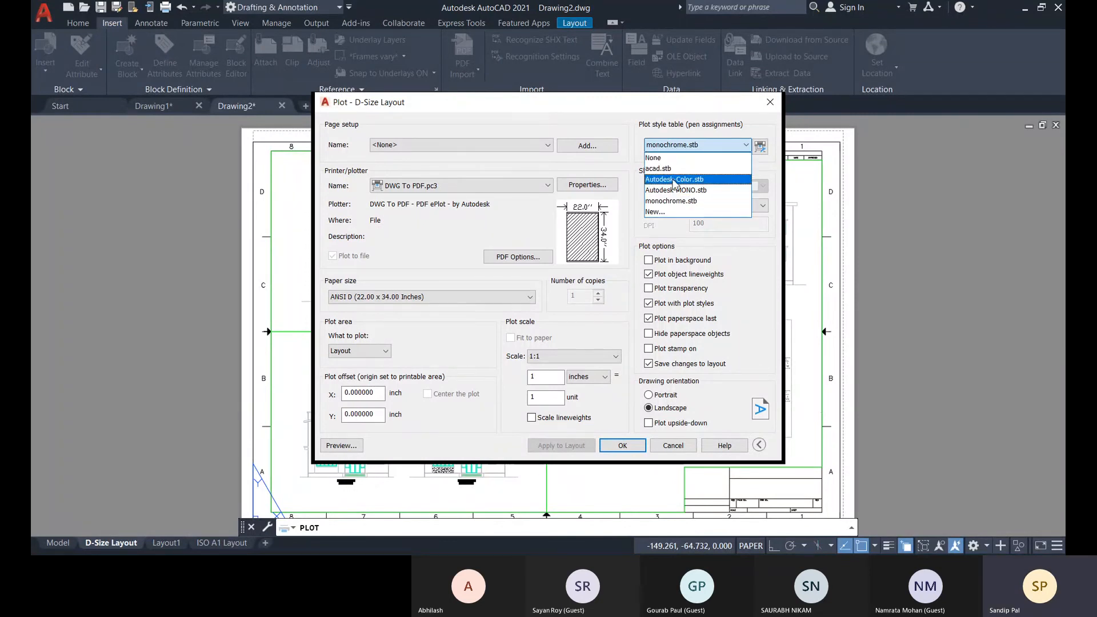
pyautogui.click(671, 169)
pyautogui.click(760, 147)
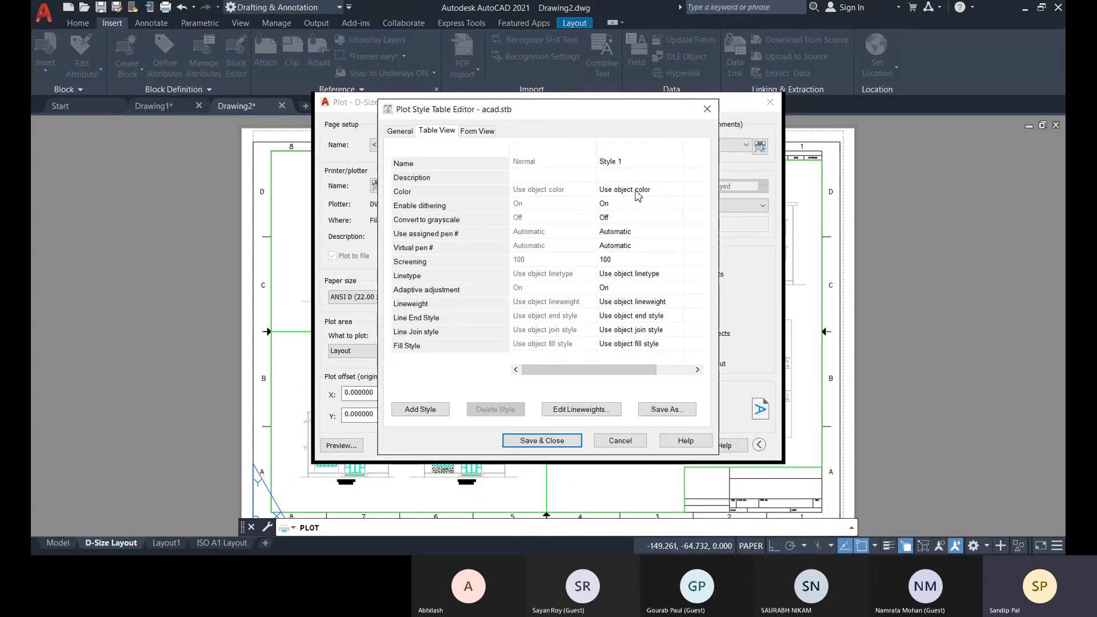
pyautogui.click(636, 191)
pyautogui.click(636, 187)
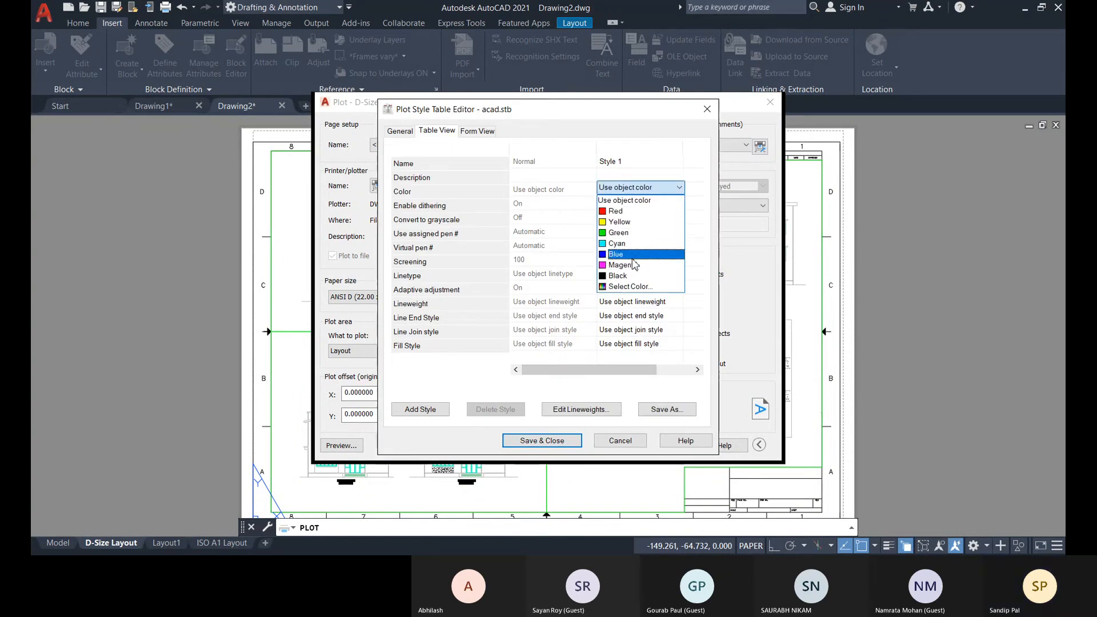
pyautogui.click(627, 275)
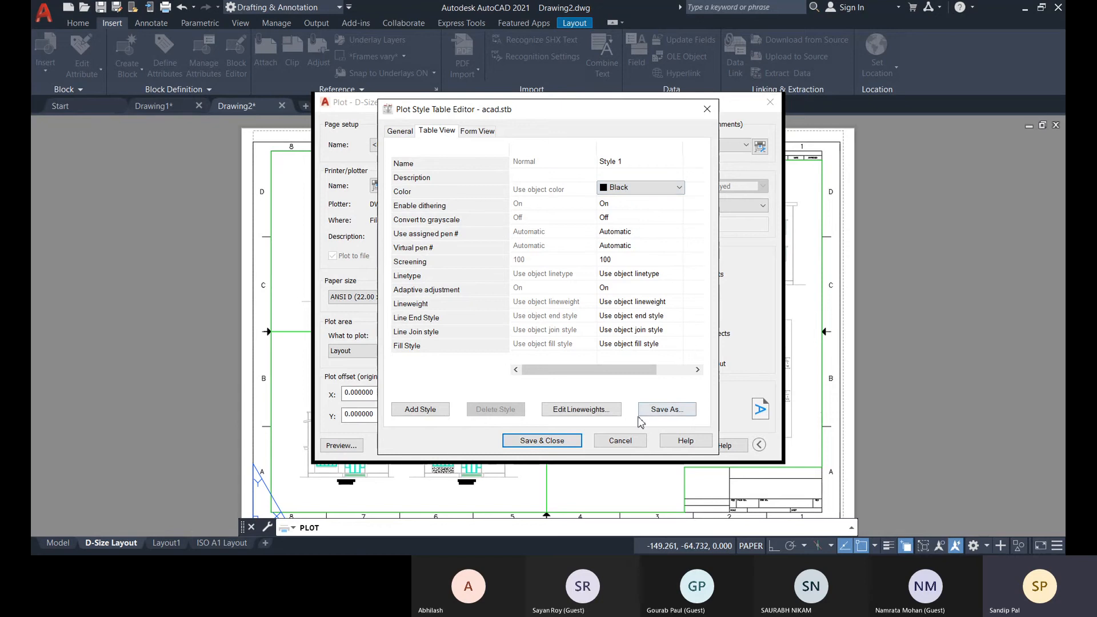
pyautogui.click(541, 441)
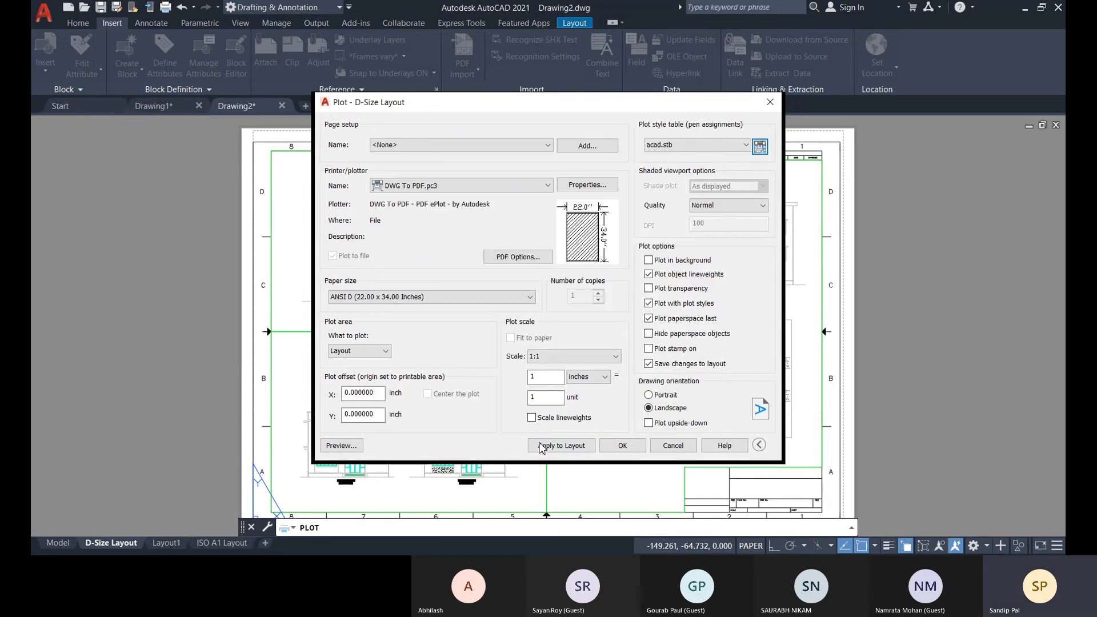
pyautogui.click(342, 446)
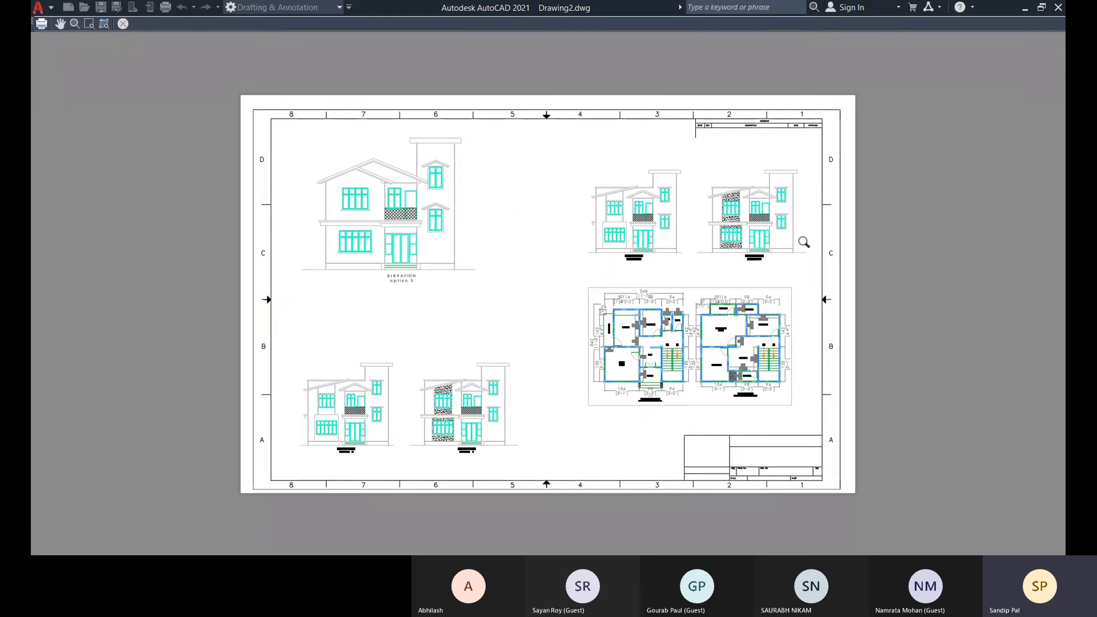
pyautogui.click(125, 27)
# Set Style 1's color in acad.stb back to Use object color, save the table and cancel the plot.
pyautogui.click(729, 144)
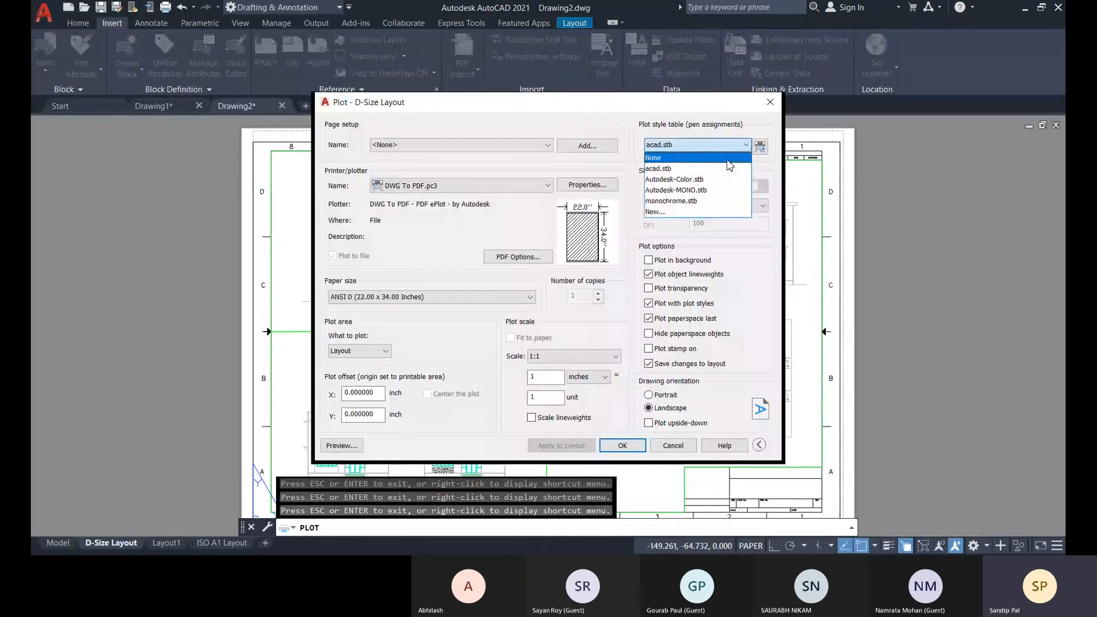
pyautogui.click(711, 168)
pyautogui.click(760, 146)
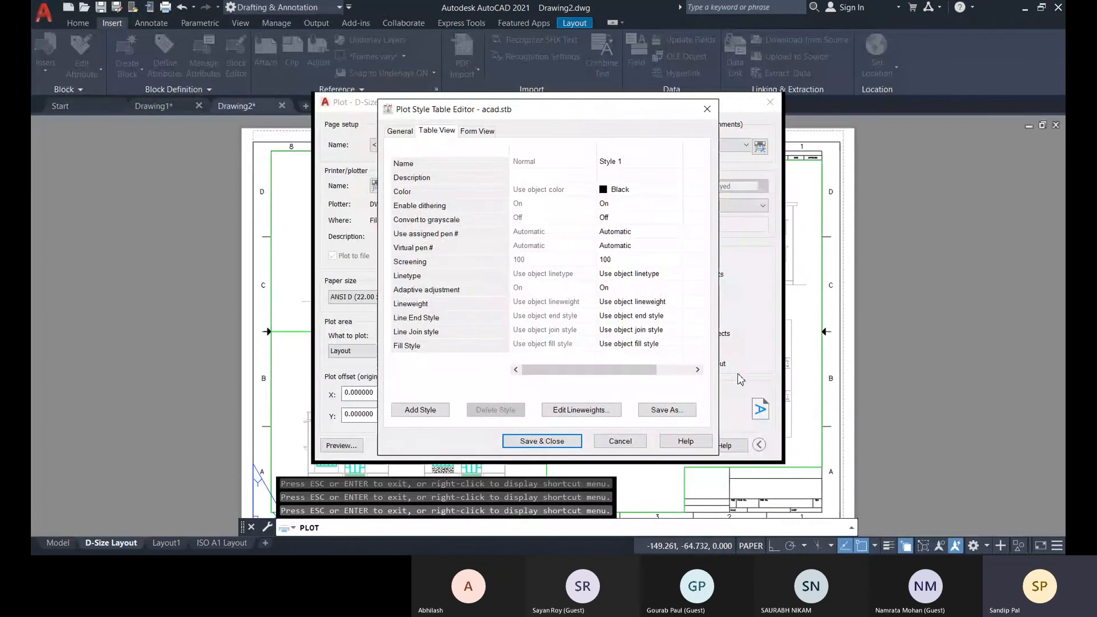
pyautogui.click(655, 192)
pyautogui.click(655, 194)
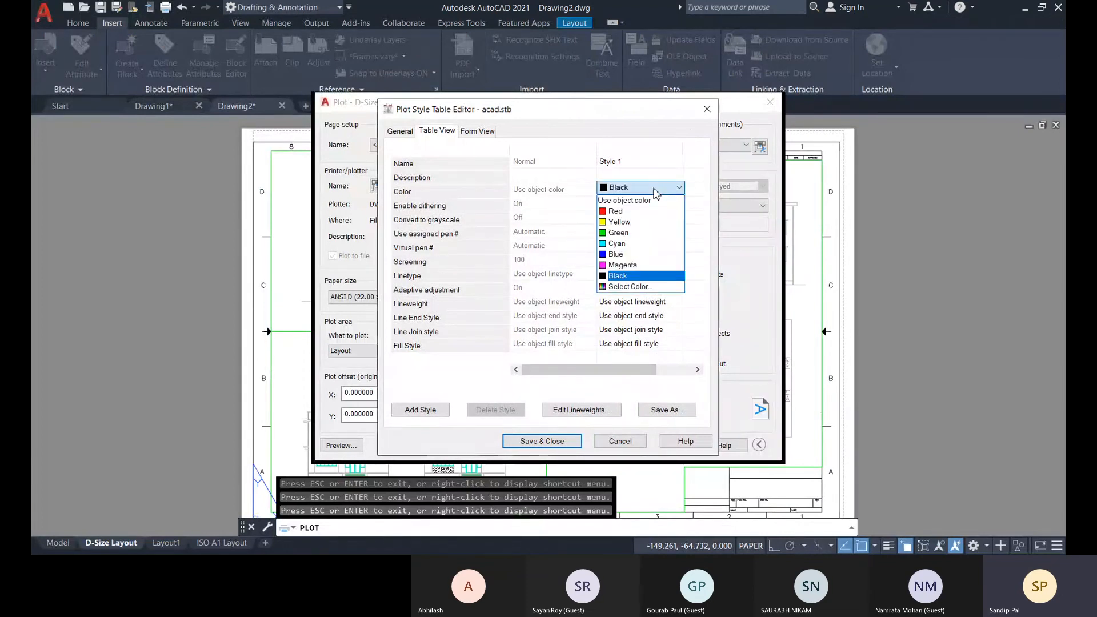
pyautogui.click(629, 200)
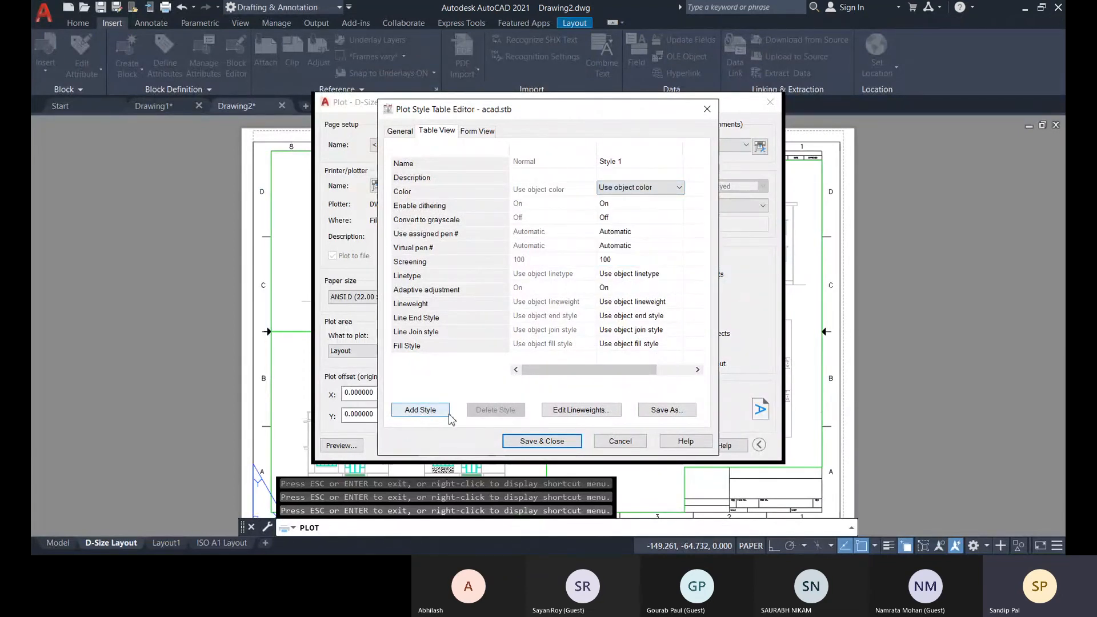
pyautogui.click(522, 441)
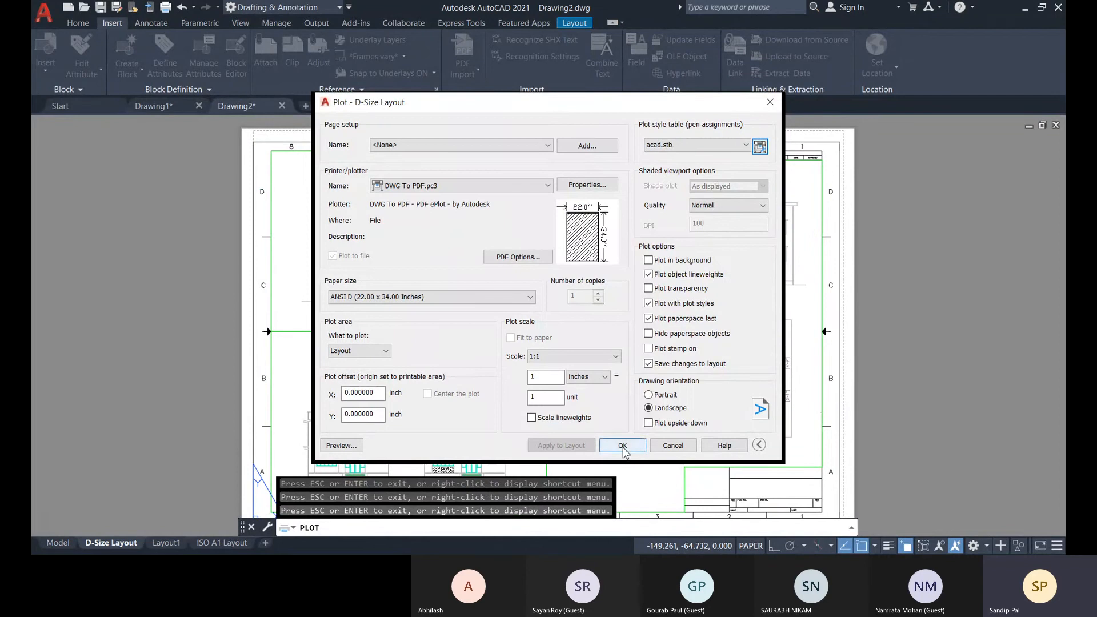
pyautogui.click(673, 446)
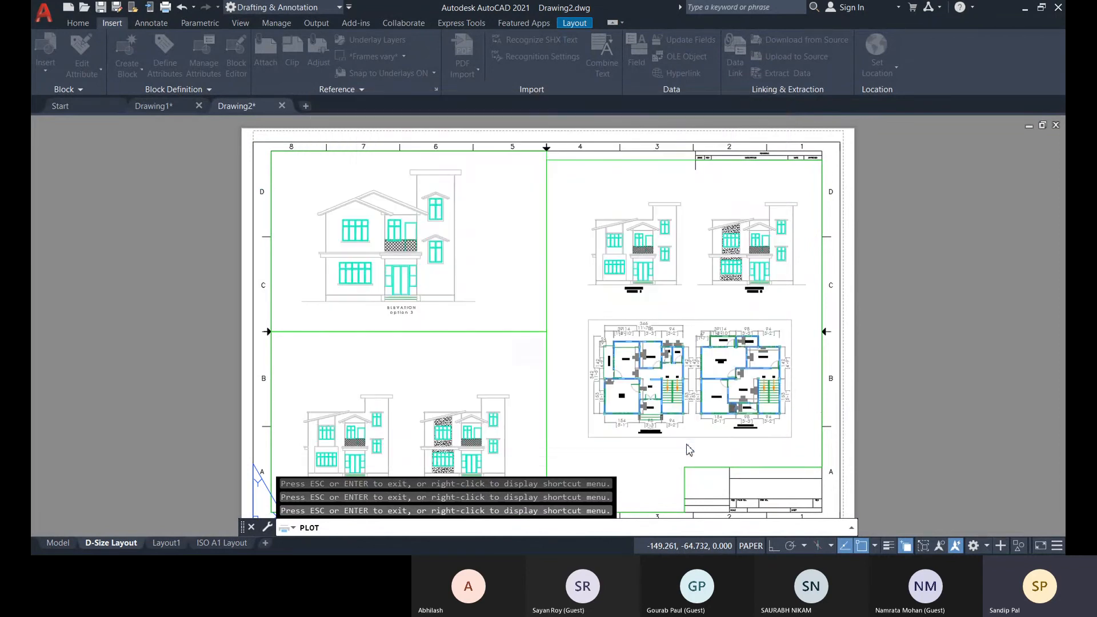
# Open the Layer Properties Manager, enlarge it in height and width, and widen its Plot Style column.
pyautogui.click(78, 23)
pyautogui.click(484, 62)
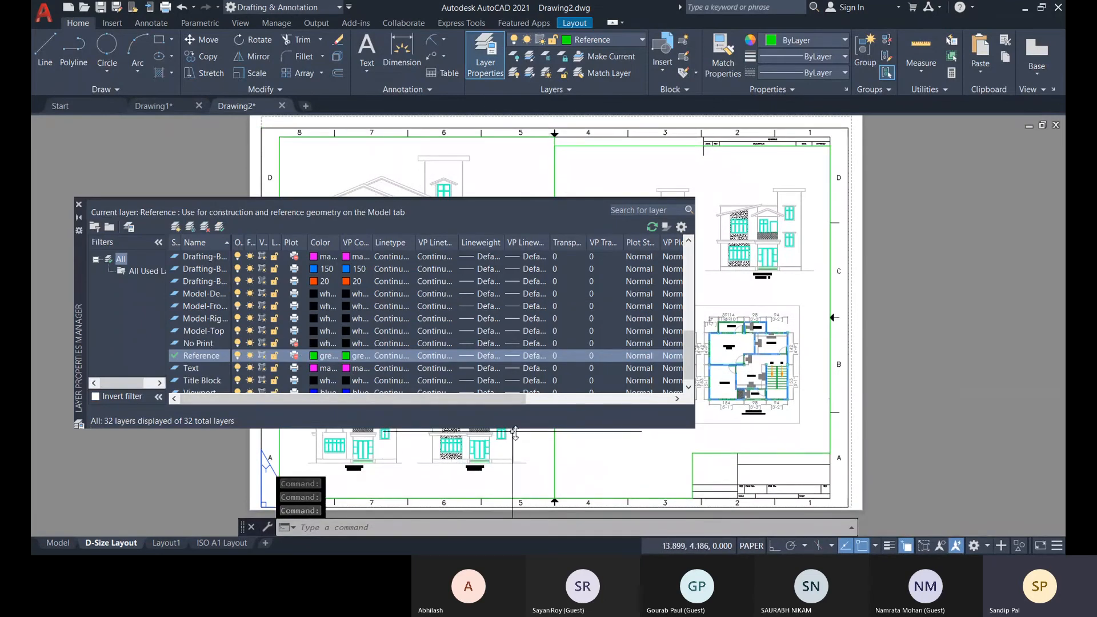
pyautogui.moveTo(515, 430); pyautogui.dragTo(514, 502)
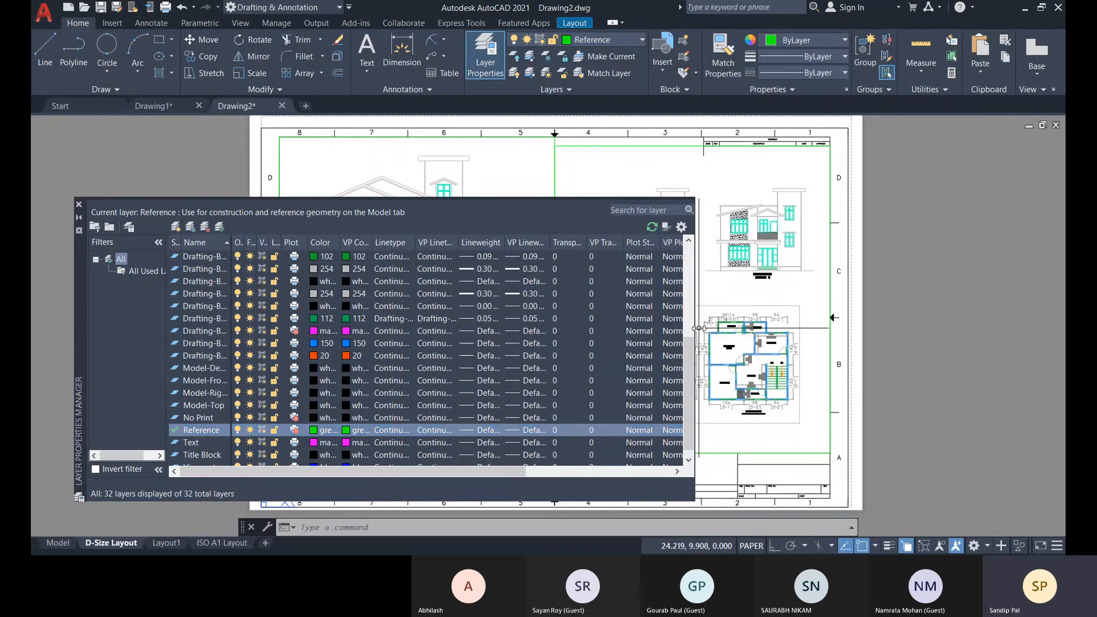
pyautogui.moveTo(696, 330); pyautogui.dragTo(839, 330)
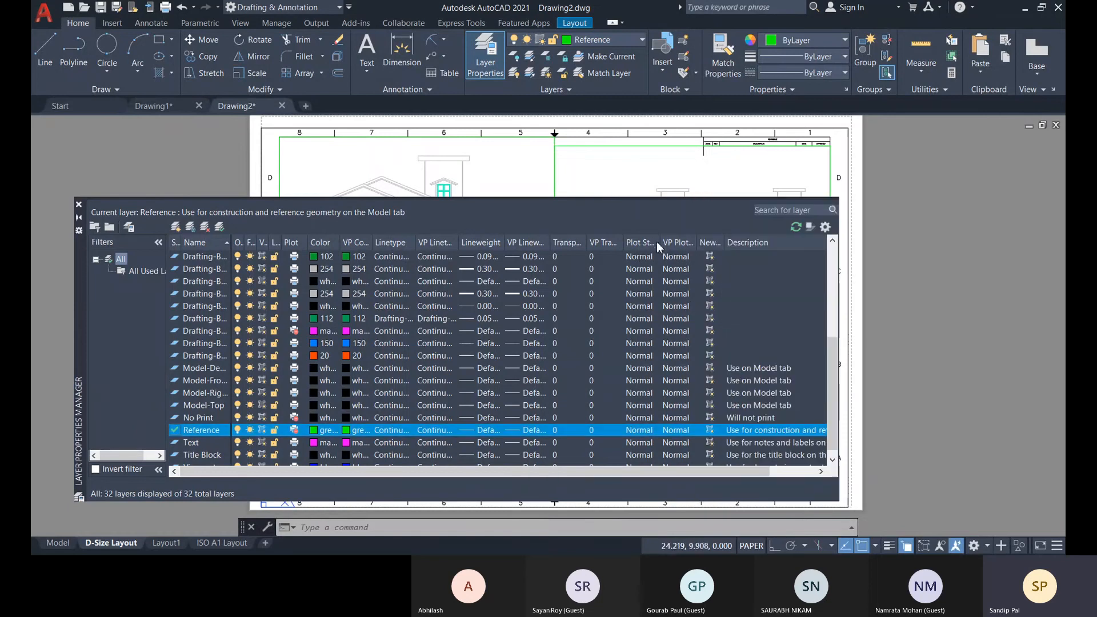
pyautogui.moveTo(685, 243); pyautogui.dragTo(686, 243)
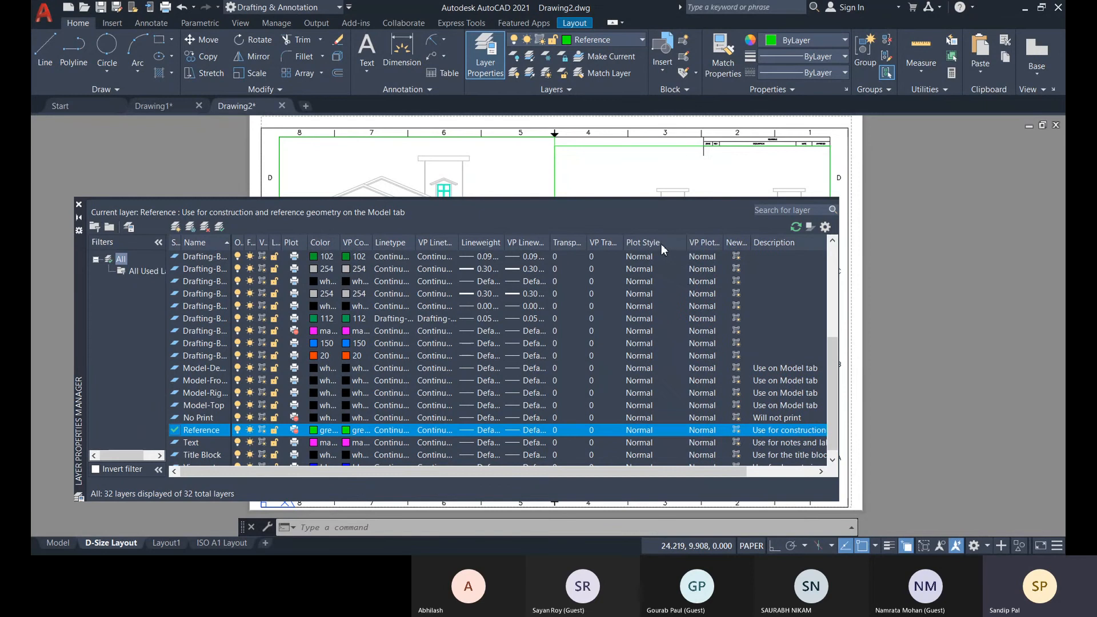
# Sort the layers by plot style and make monochrome.stb the active plot style table, keeping the color 102 layer on Normal.
pyautogui.click(661, 245)
pyautogui.click(659, 256)
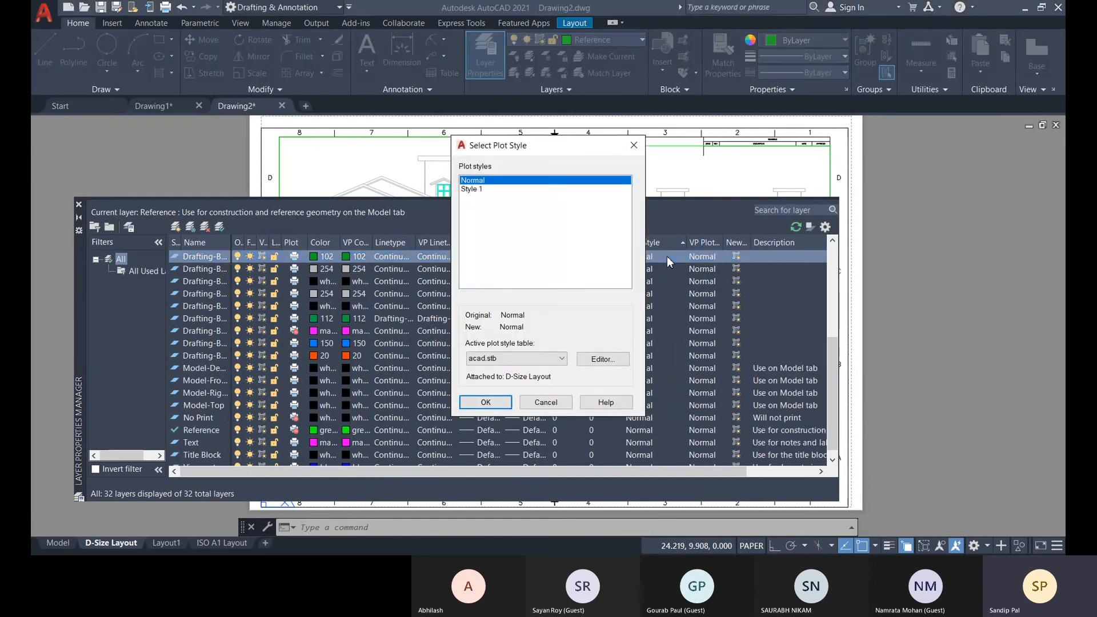
pyautogui.click(473, 190)
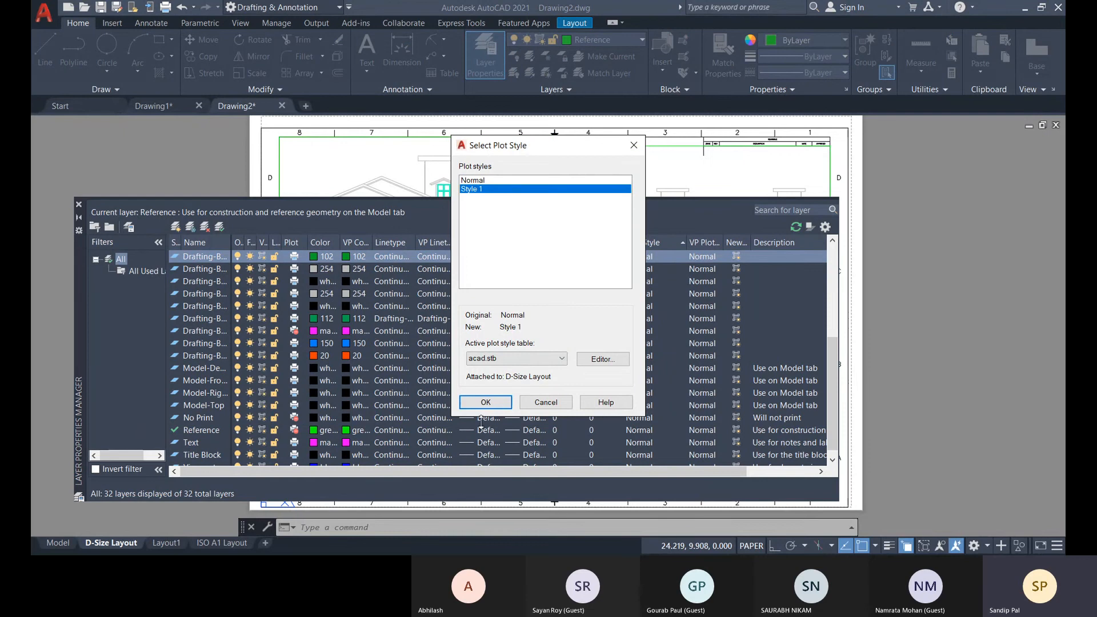
pyautogui.click(526, 360)
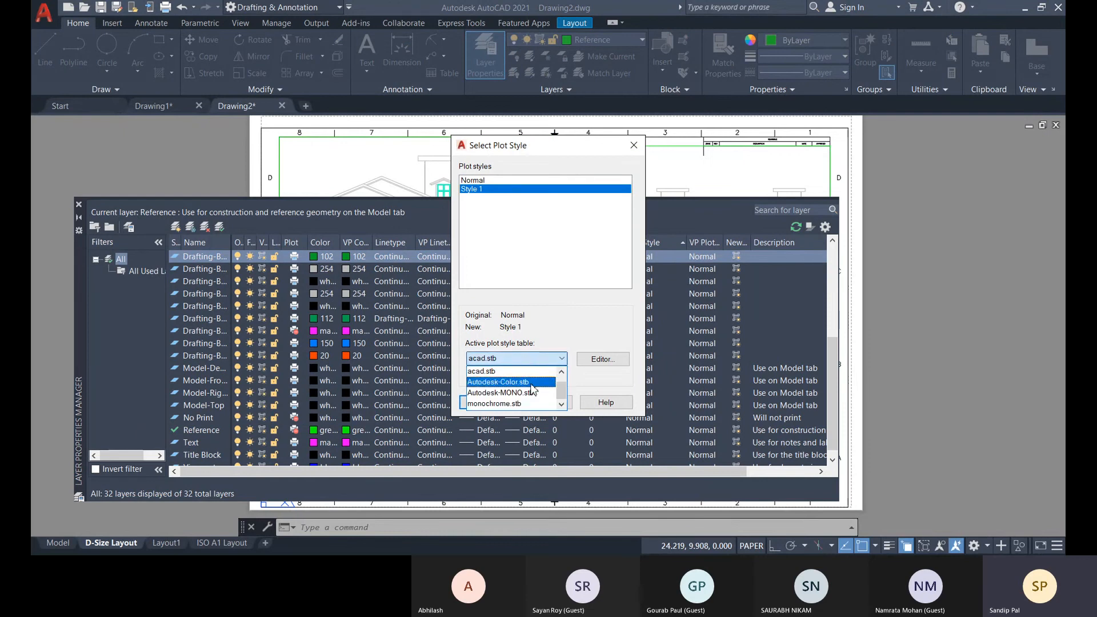
pyautogui.click(510, 404)
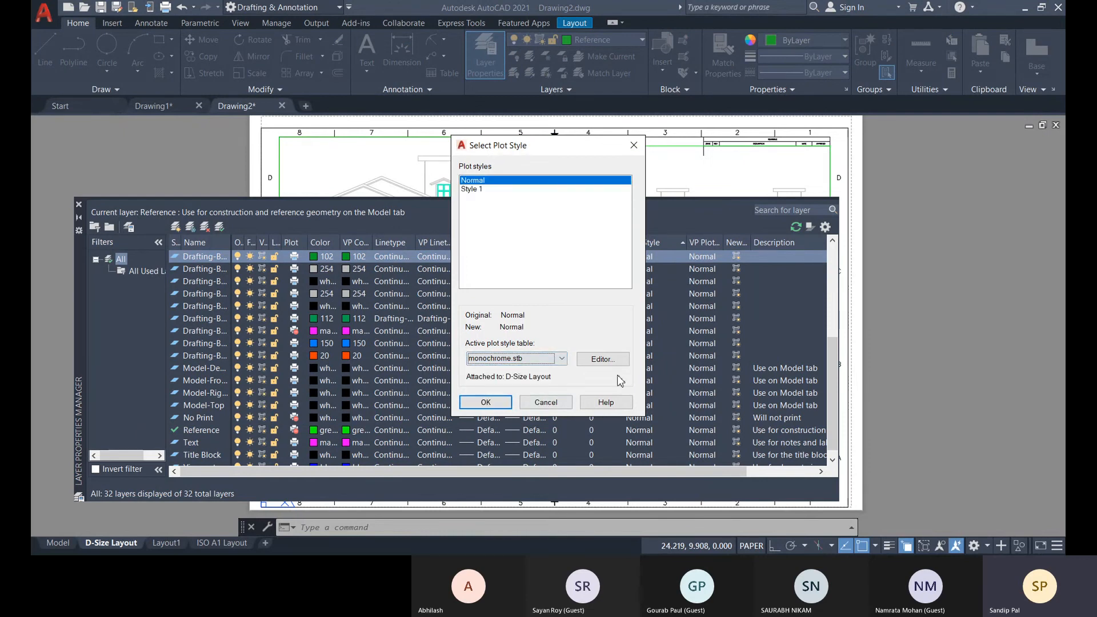
pyautogui.click(483, 403)
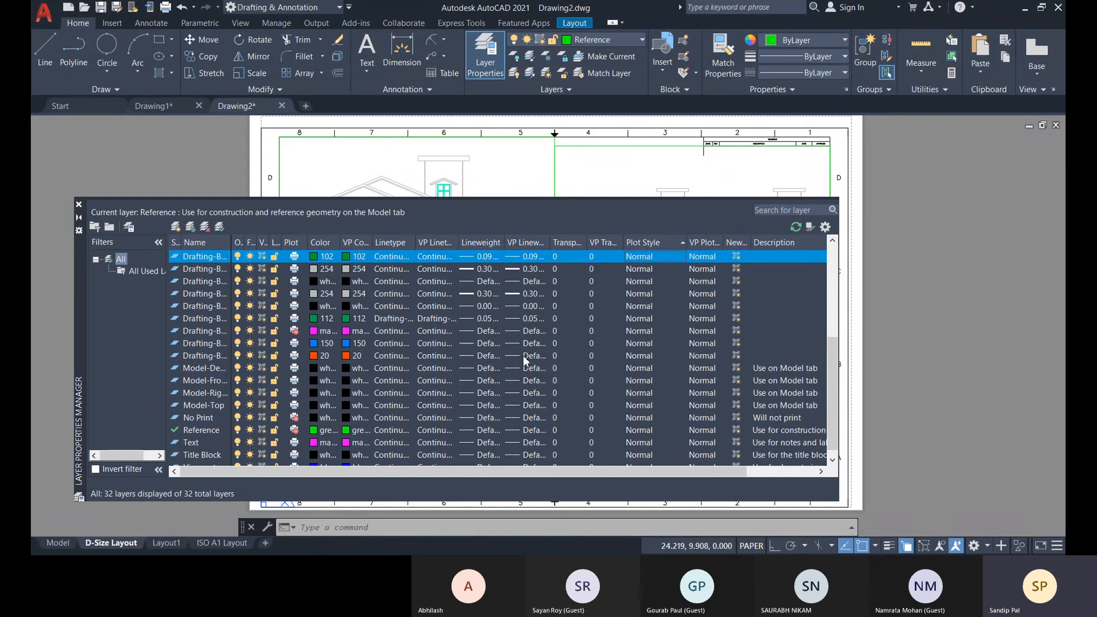
pyautogui.click(670, 268)
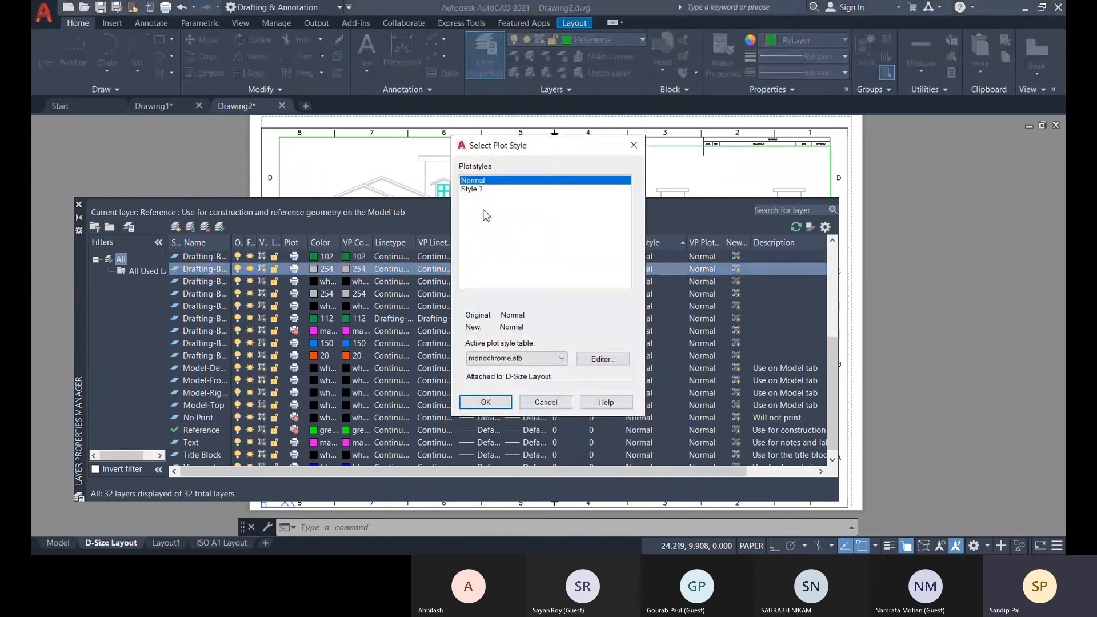
pyautogui.click(482, 189)
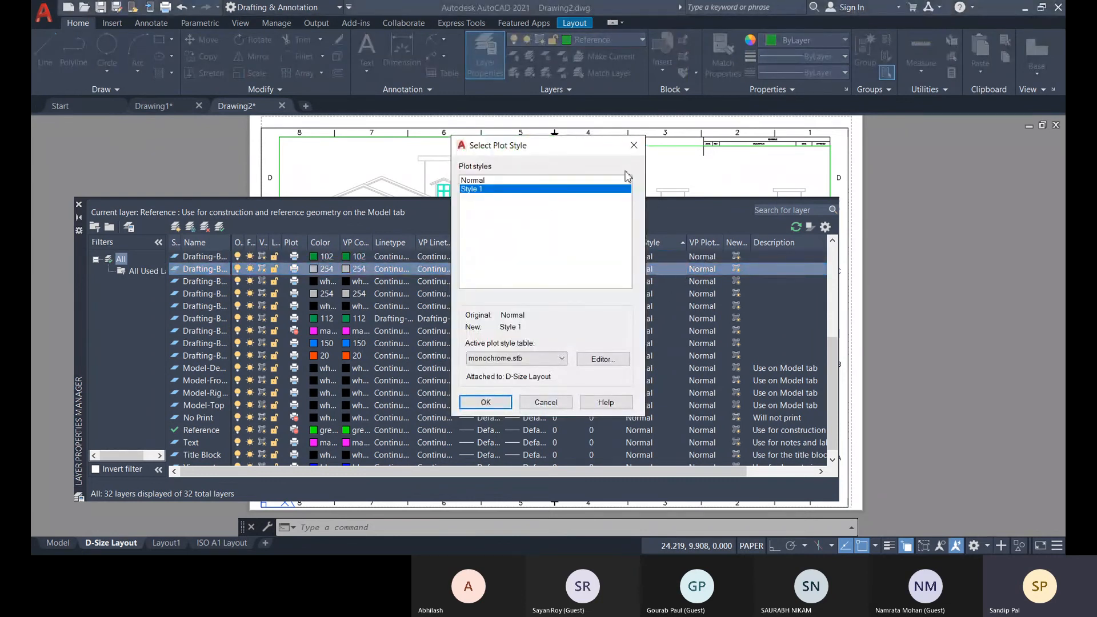
pyautogui.click(634, 145)
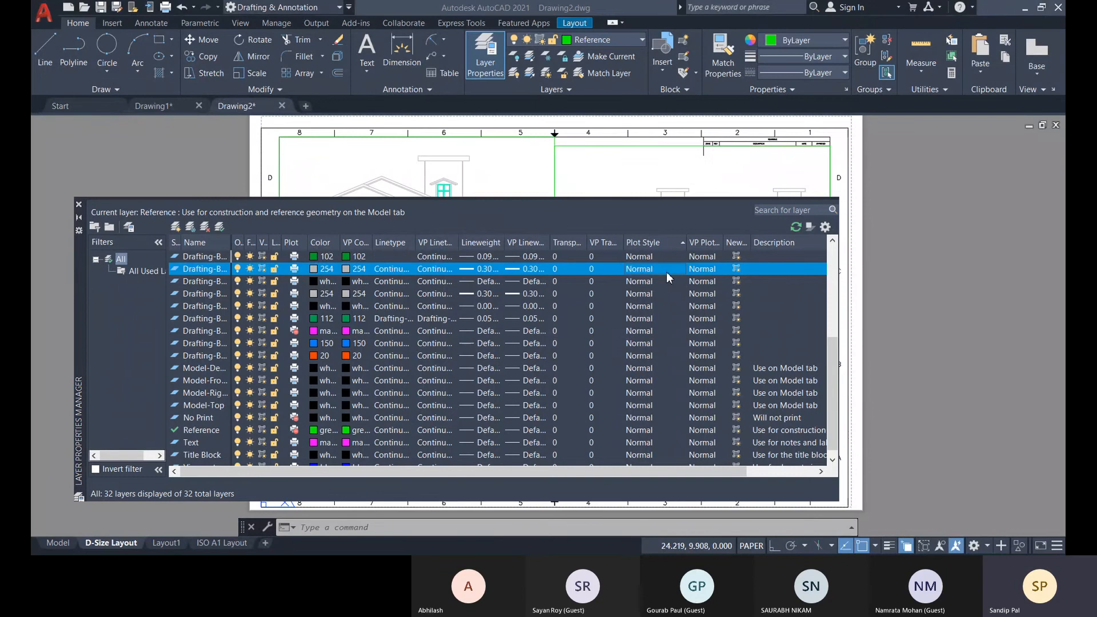
pyautogui.click(667, 271)
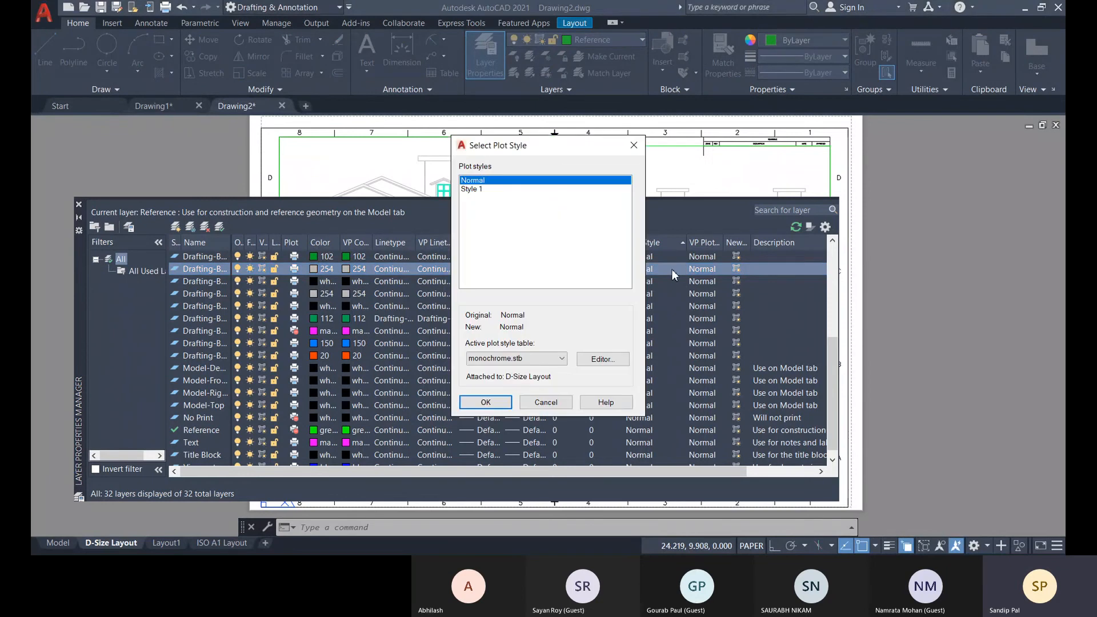
pyautogui.click(478, 192)
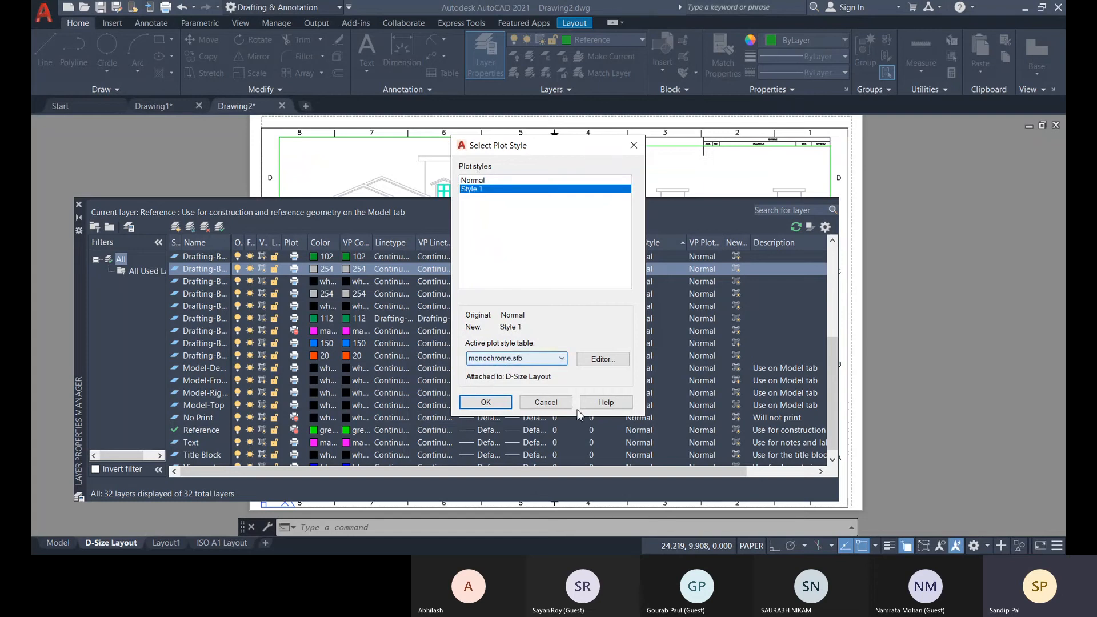
pyautogui.click(552, 400)
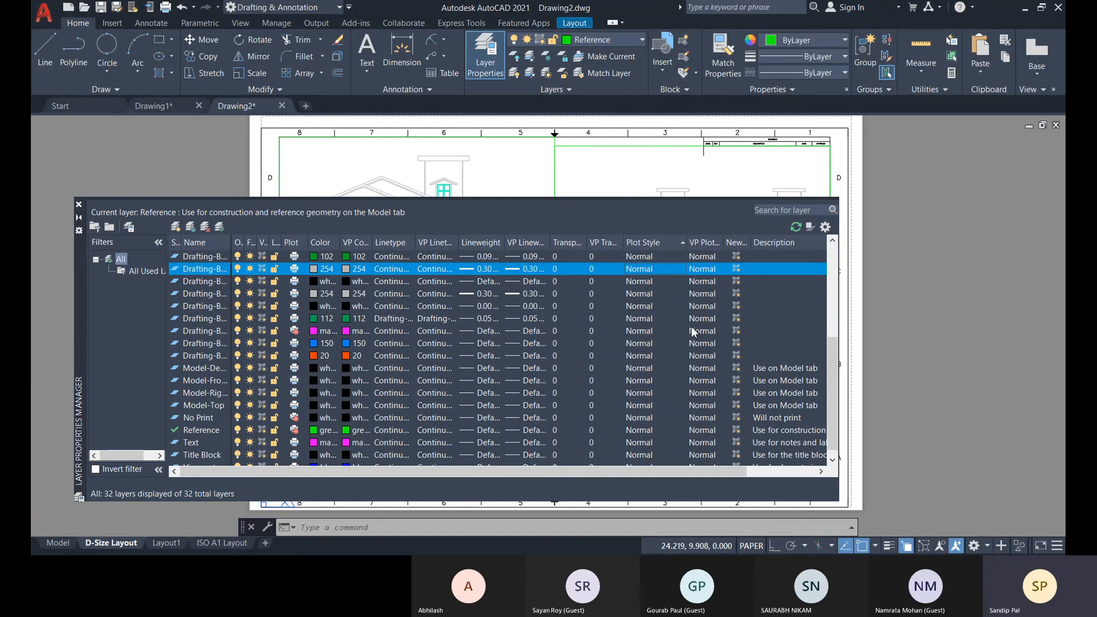
pyautogui.scroll(-1, 713, 349)
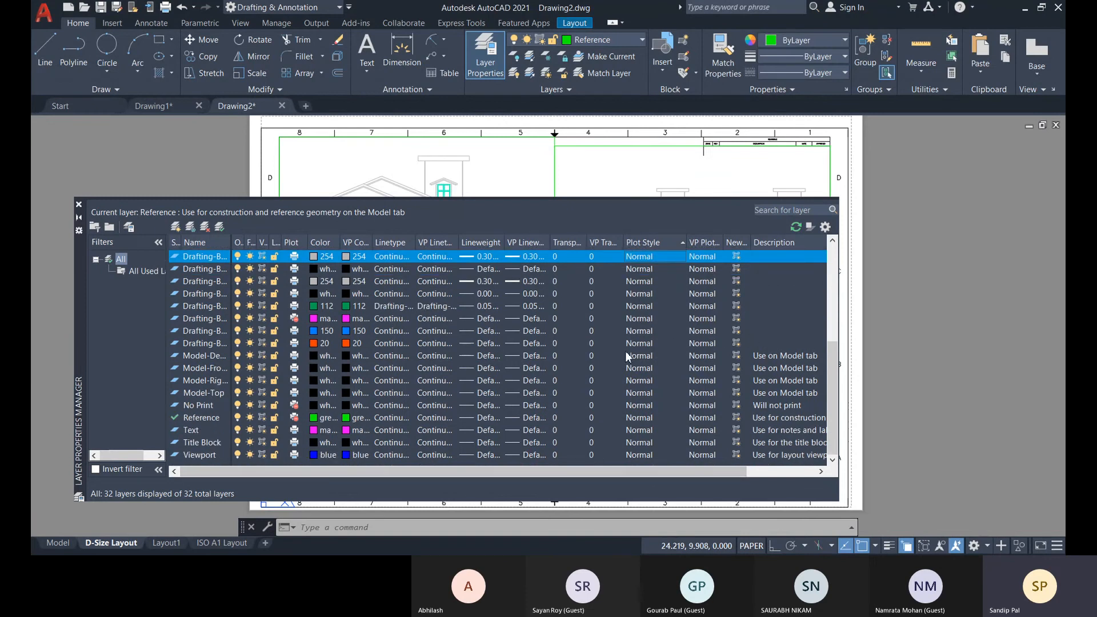
pyautogui.click(660, 269)
pyautogui.click(663, 270)
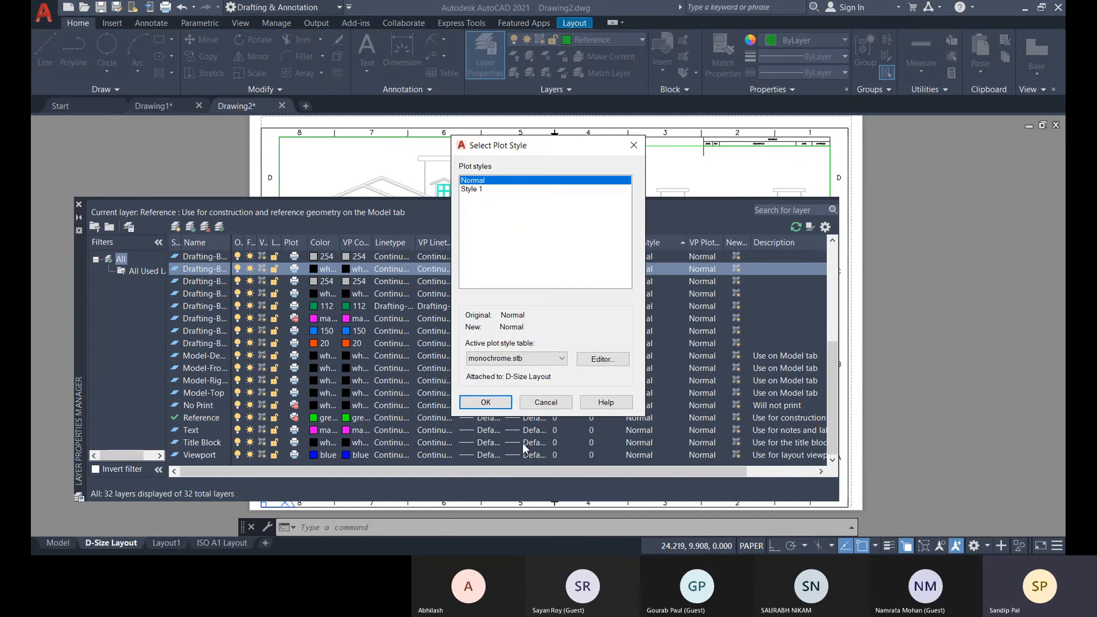
pyautogui.click(545, 402)
# Assign the Style 1 plot style to the second color 254 drafting layer and the white layer above it.
pyautogui.click(680, 281)
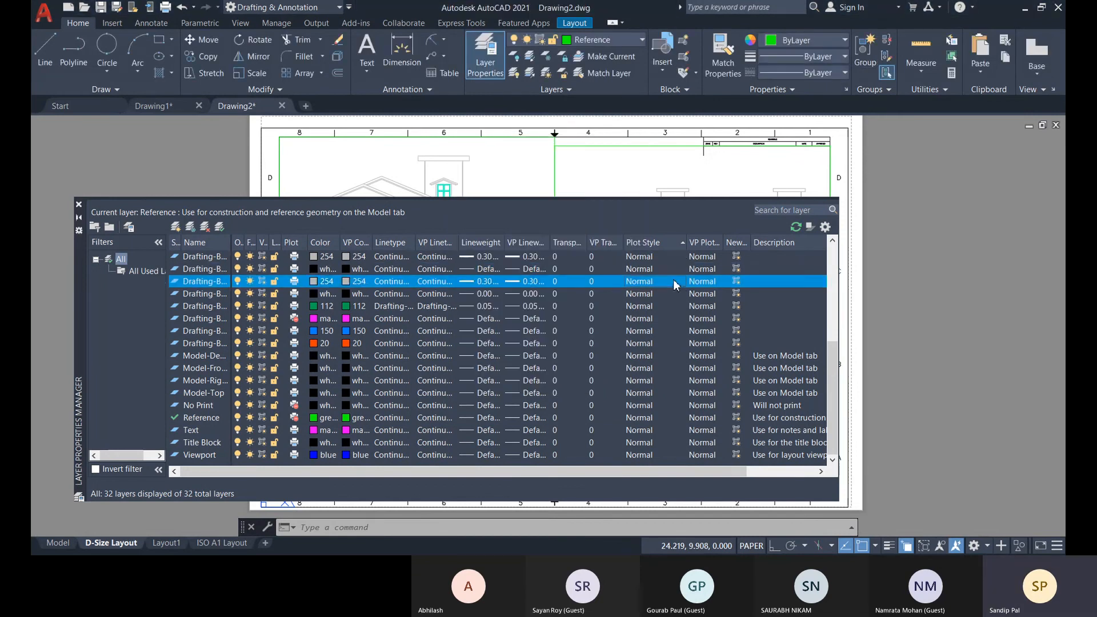
pyautogui.click(680, 282)
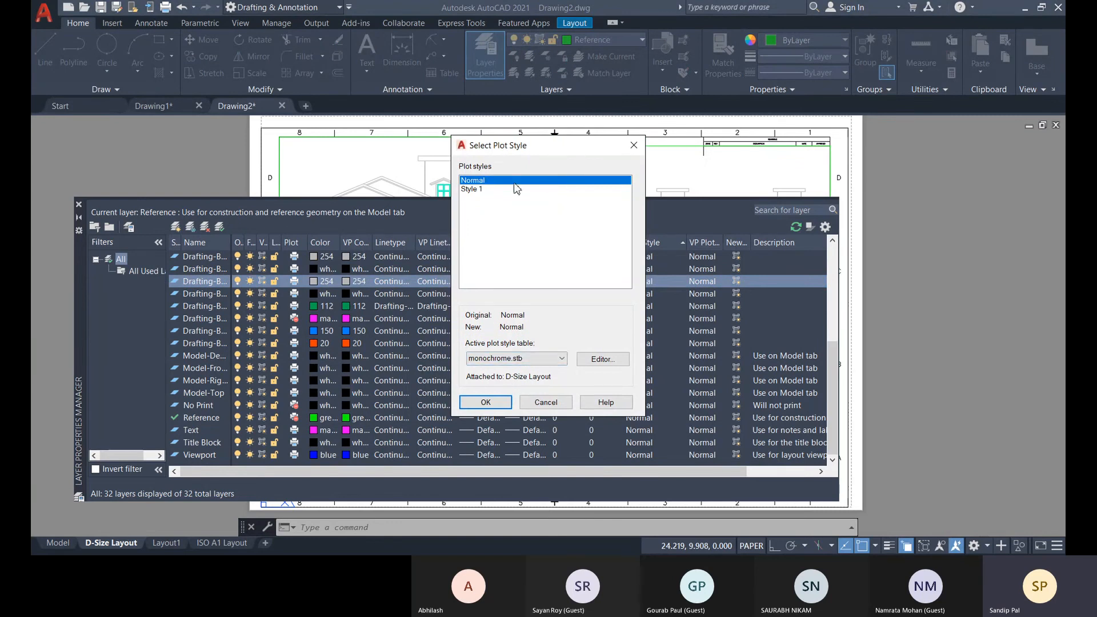
pyautogui.click(472, 190)
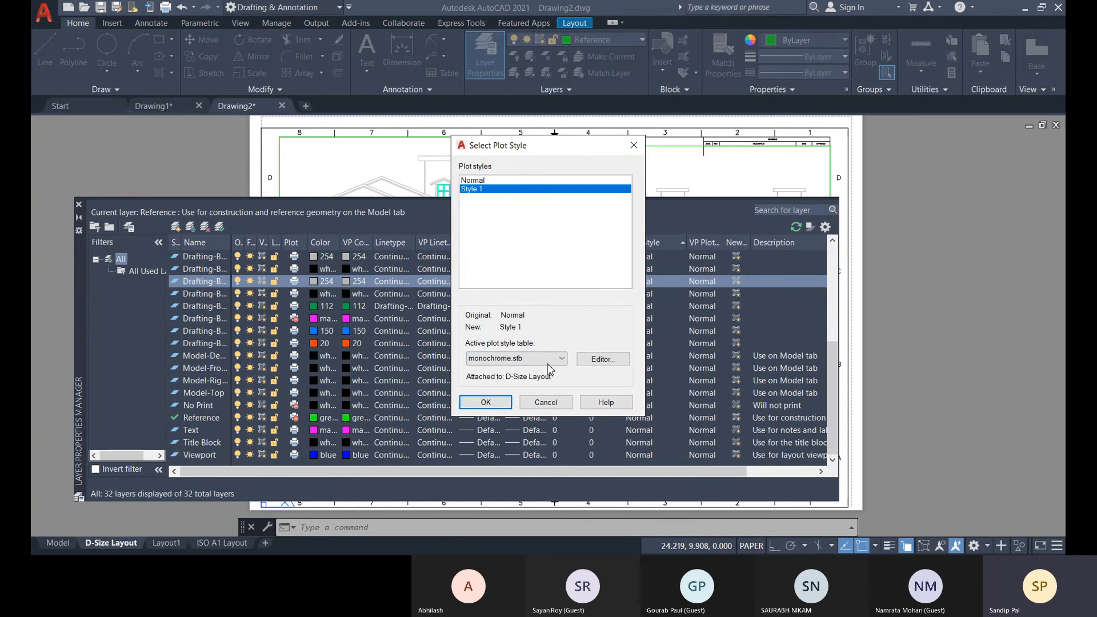
pyautogui.click(486, 403)
pyautogui.click(680, 270)
pyautogui.click(680, 270)
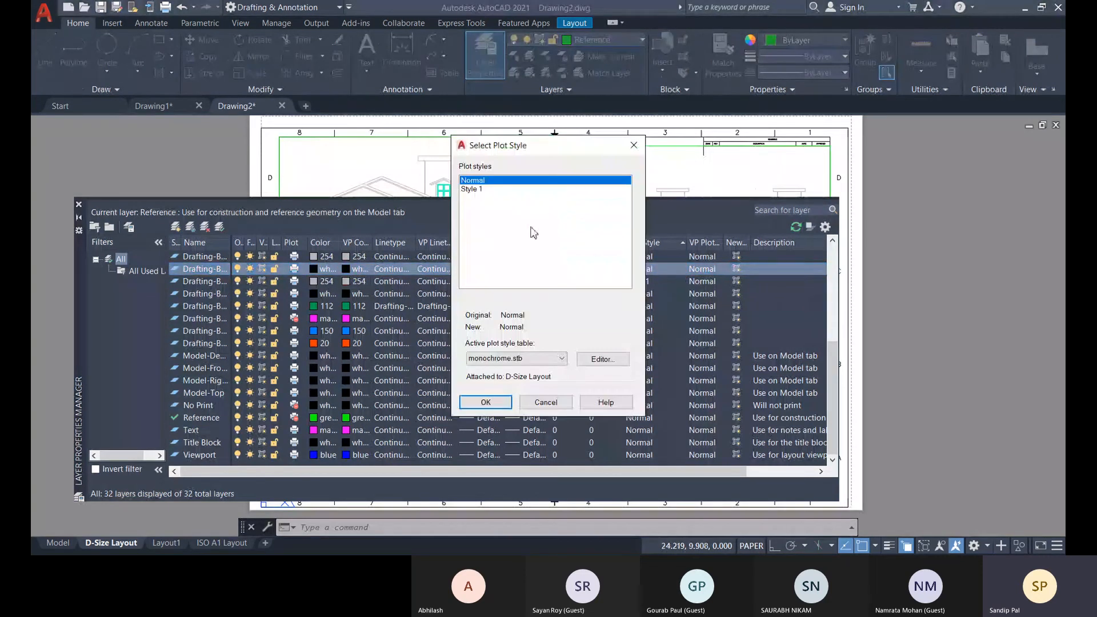
pyautogui.click(472, 189)
pyautogui.click(479, 404)
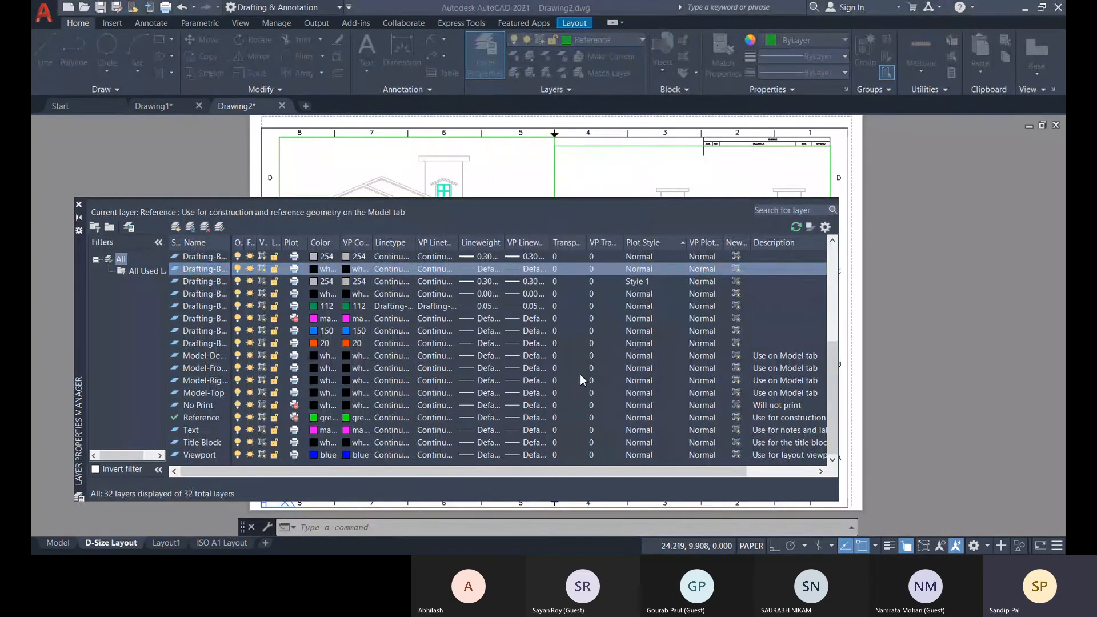
# Try to return the white drafting layer to the Normal plot style, reselecting monochrome.stb as the active table.
pyautogui.click(672, 270)
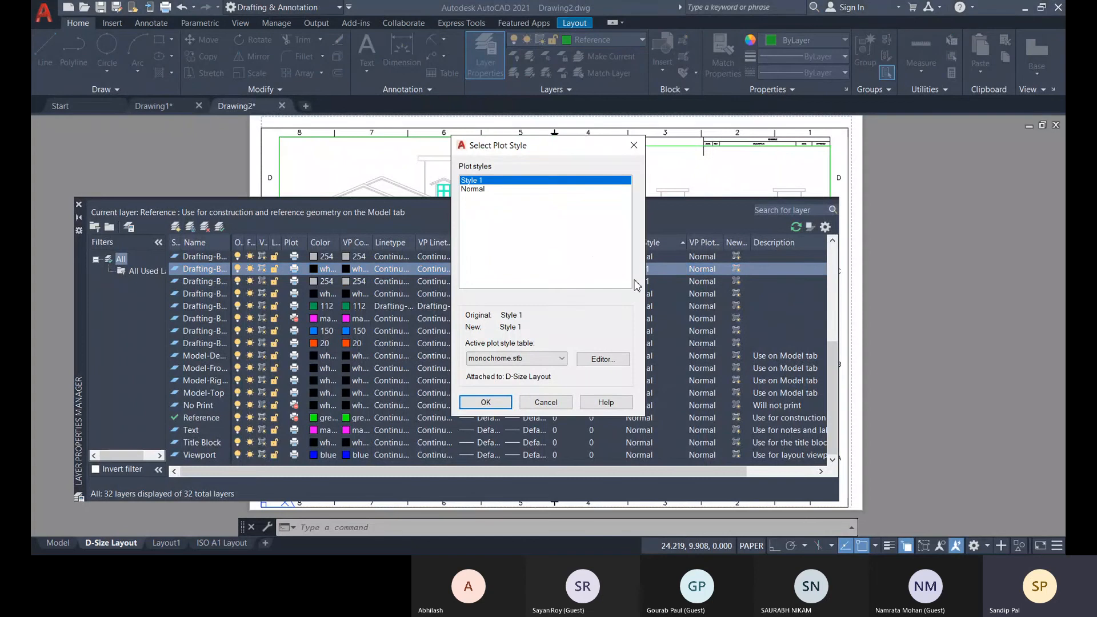
pyautogui.click(479, 190)
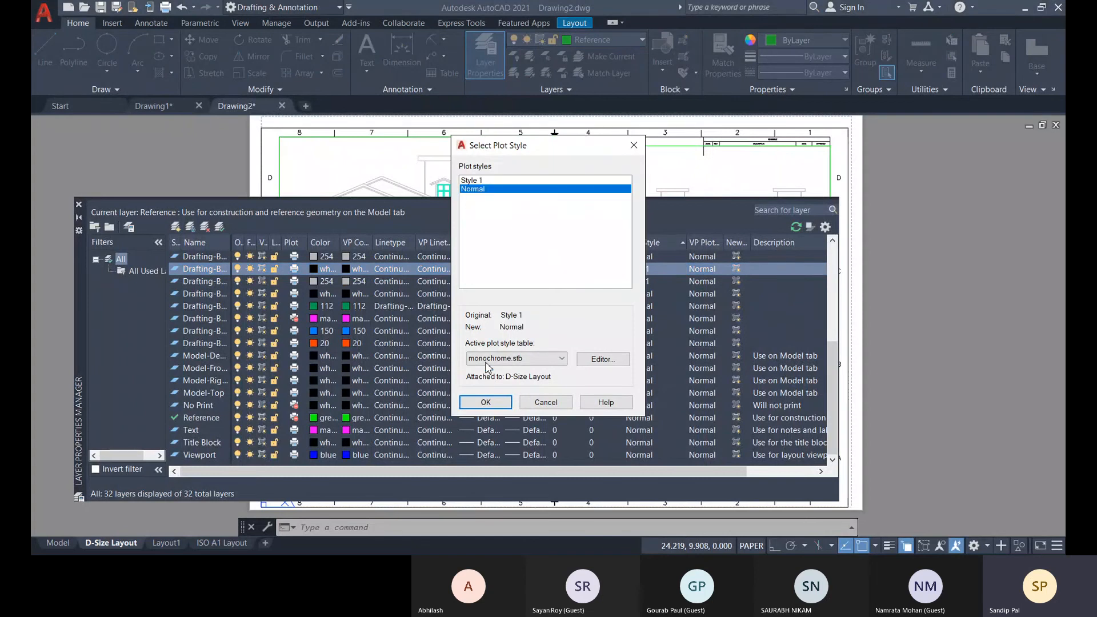
pyautogui.click(515, 359)
pyautogui.click(514, 404)
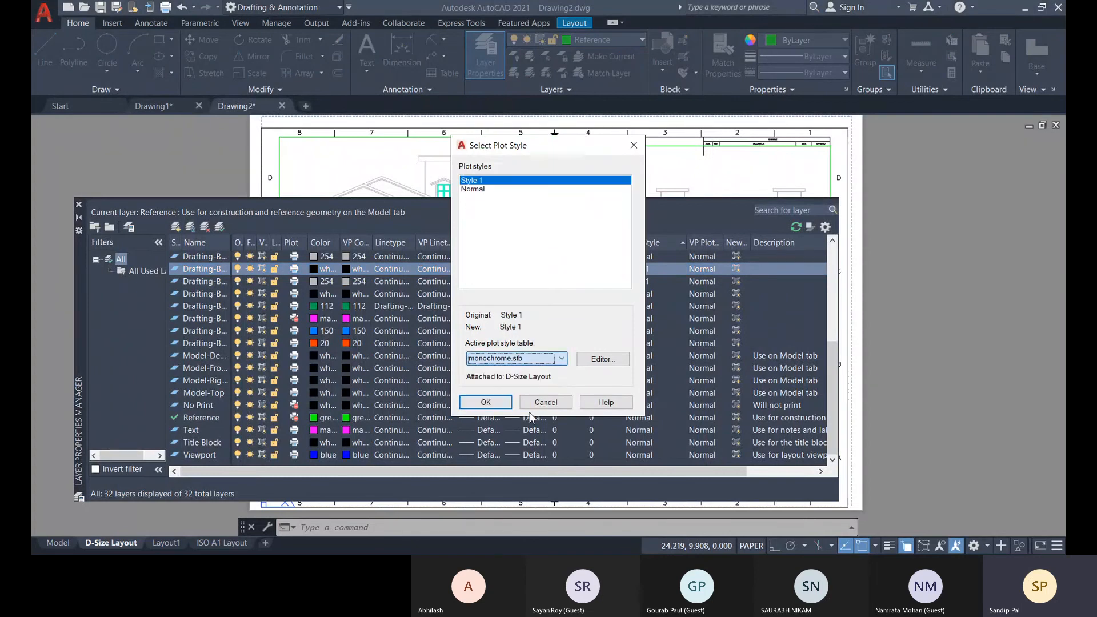
pyautogui.click(487, 404)
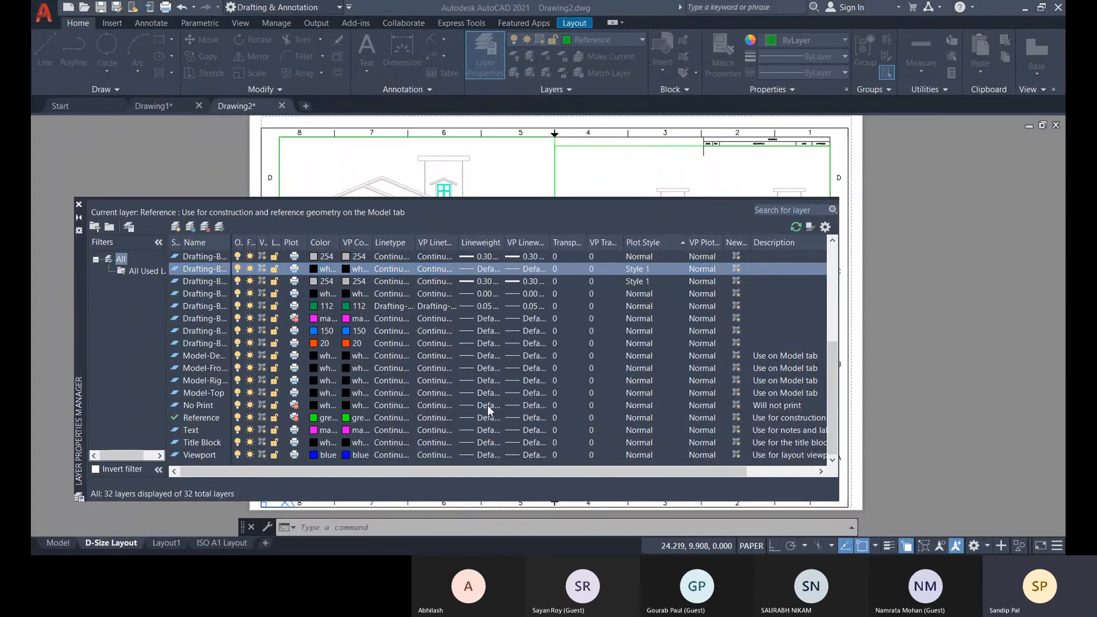
# Set the plot style of the white drafting layer and the color 254 layer below it back to Normal.
pyautogui.click(665, 270)
pyautogui.click(487, 190)
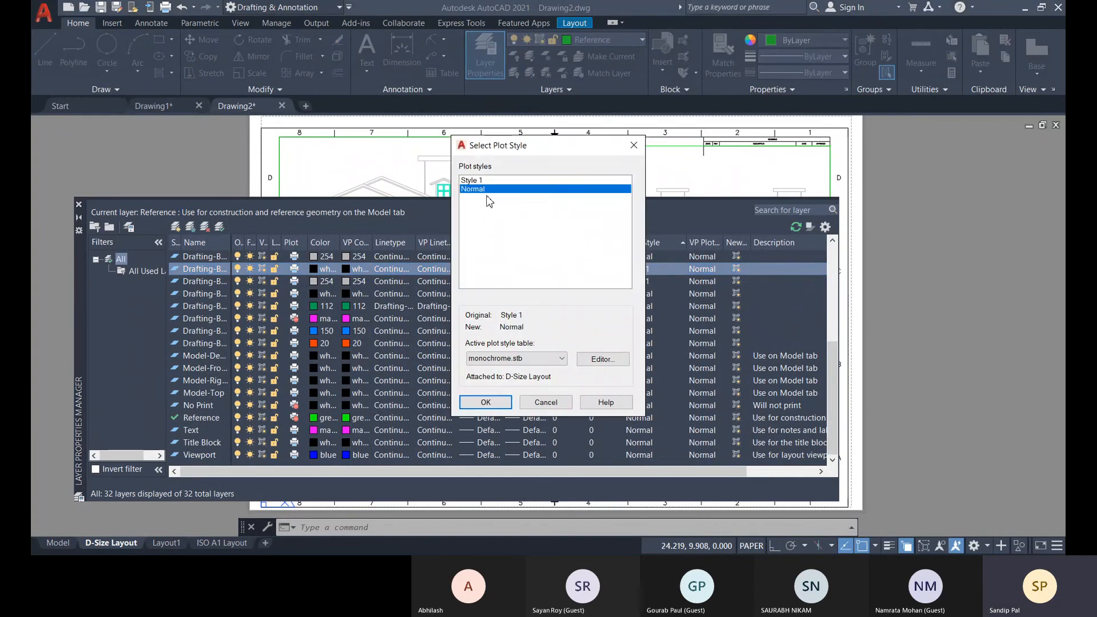
pyautogui.click(468, 405)
pyautogui.click(672, 281)
pyautogui.click(671, 282)
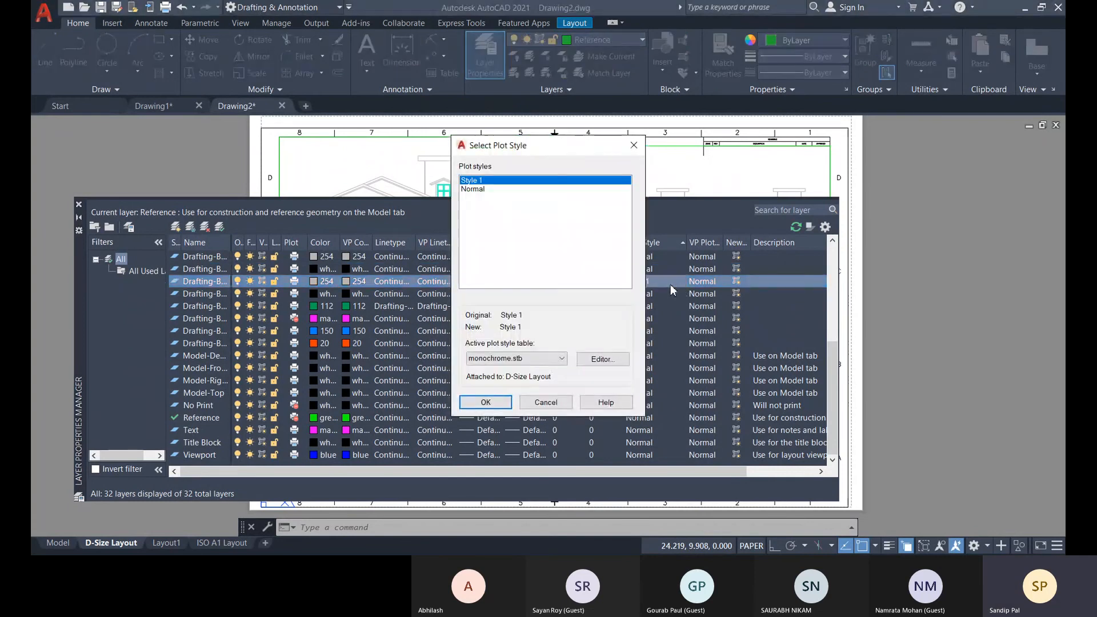
pyautogui.click(486, 189)
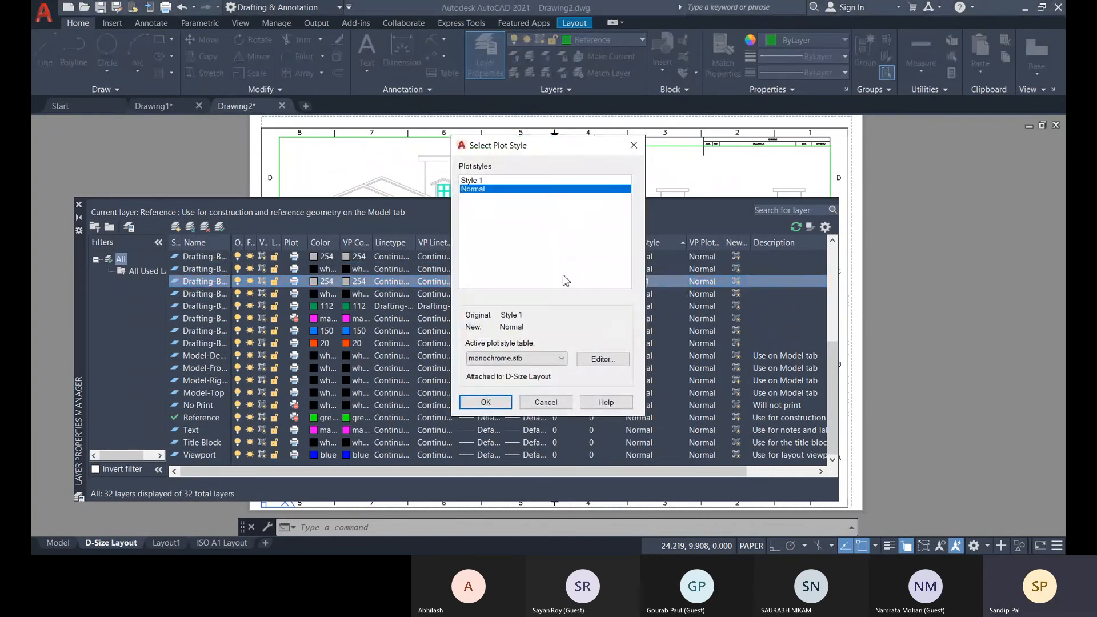
pyautogui.click(486, 402)
# Check the plot style and viewport plot style of the first visible color 254 layer, and the Text layer's plot style.
pyautogui.click(683, 257)
pyautogui.click(683, 258)
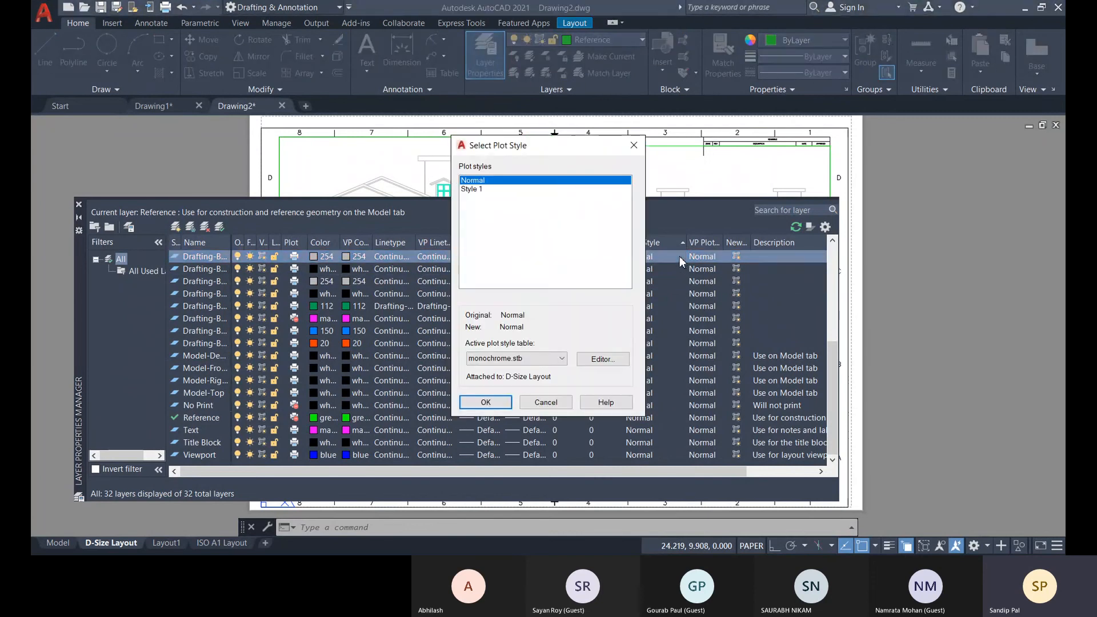
pyautogui.click(529, 404)
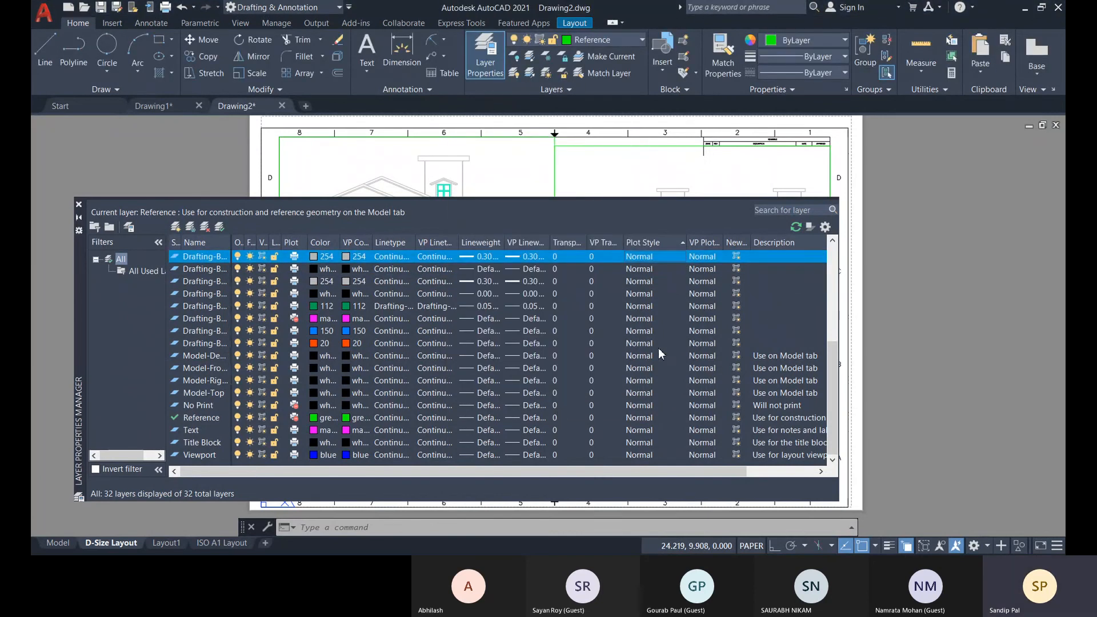
pyautogui.click(716, 257)
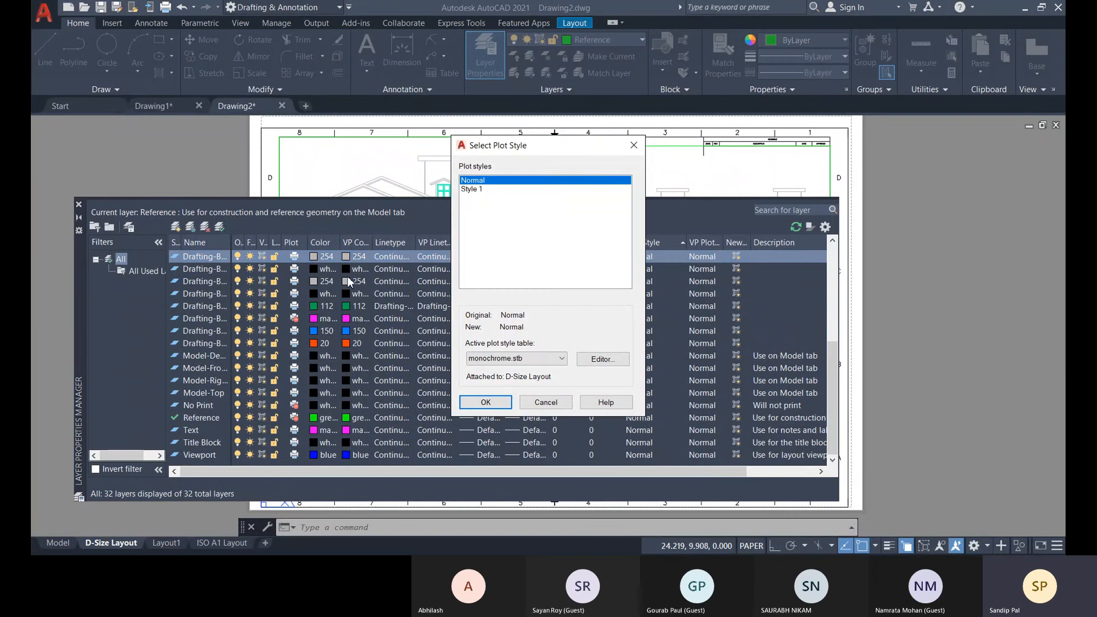
pyautogui.click(485, 403)
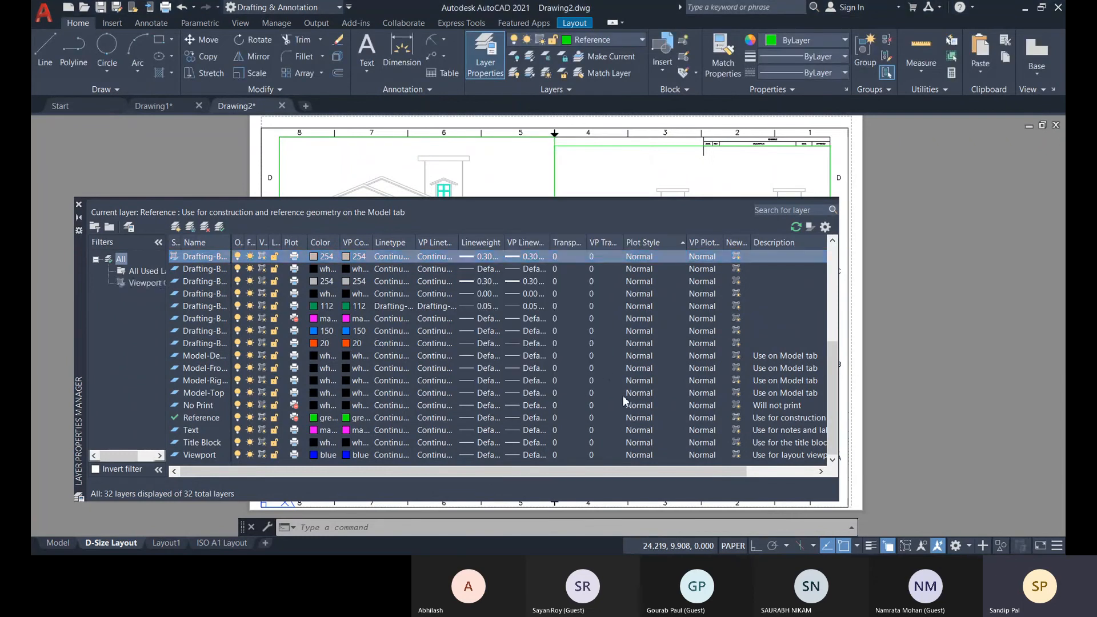
pyautogui.click(640, 432)
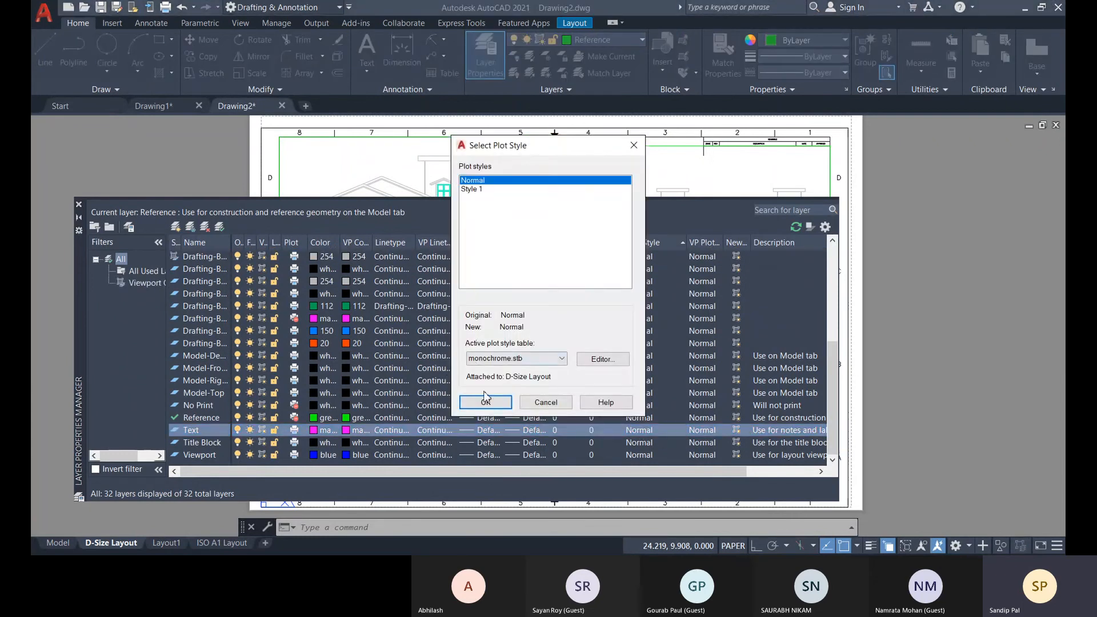
pyautogui.click(485, 404)
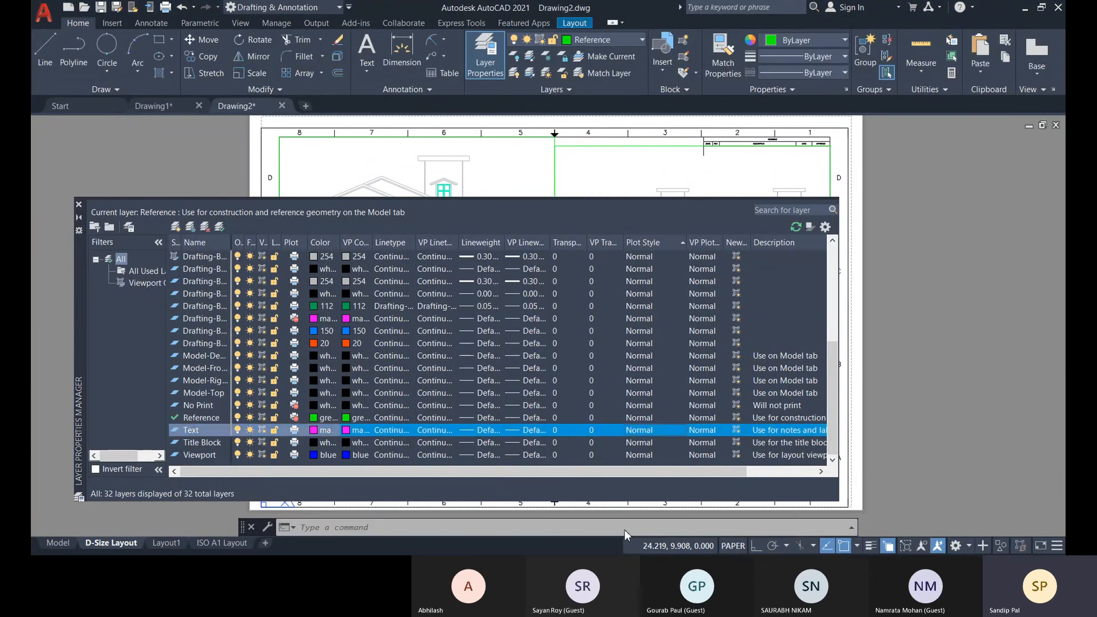
# Close the Layer Properties Manager and preview the D-Size Layout plot with monochrome.stb, returning to the plot settings.
pyautogui.click(79, 205)
pyautogui.write('pl')
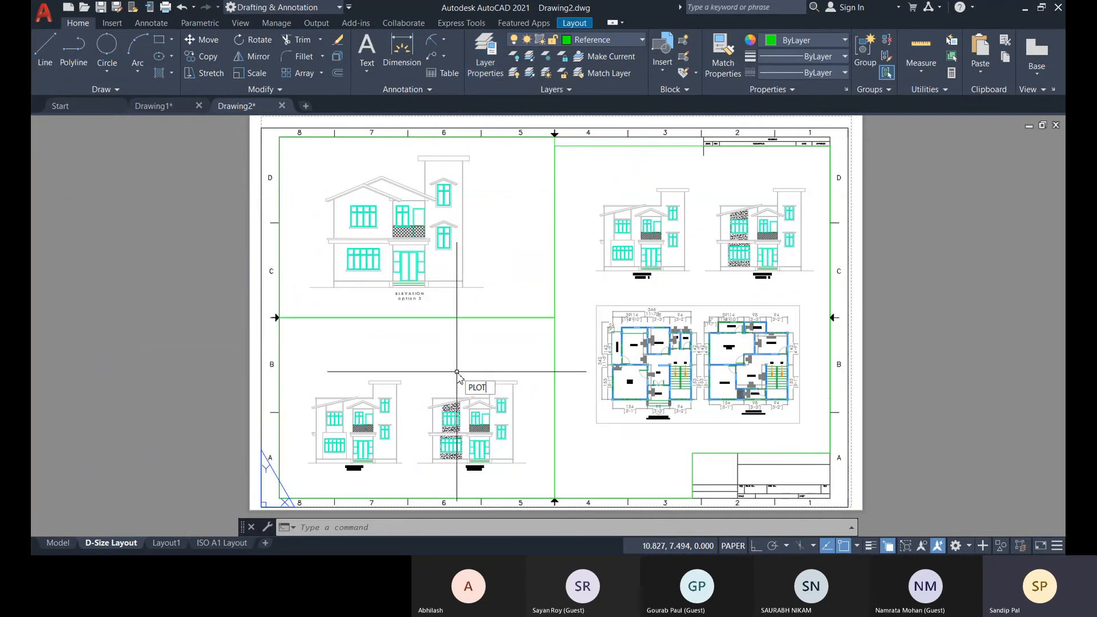
pyautogui.press('Return')
pyautogui.click(460, 328)
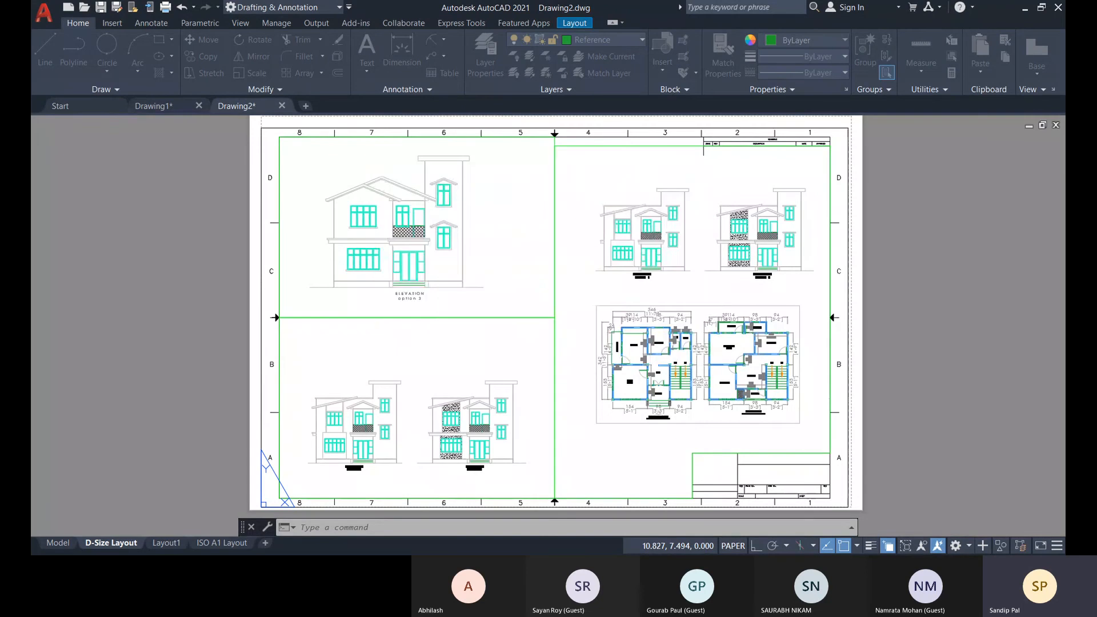
pyautogui.click(341, 445)
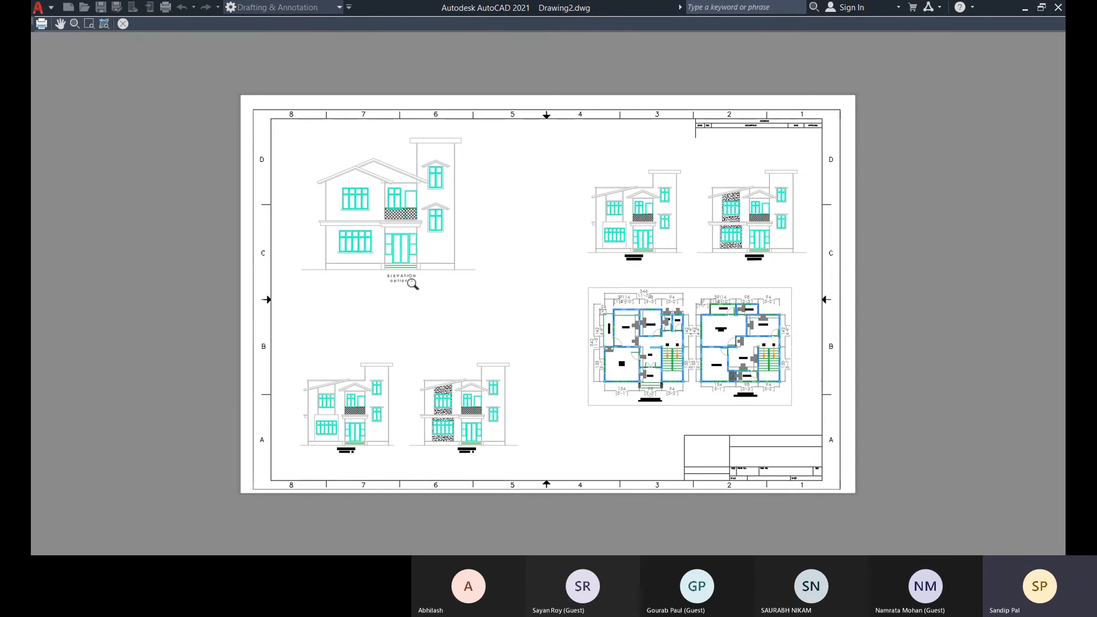
pyautogui.click(122, 24)
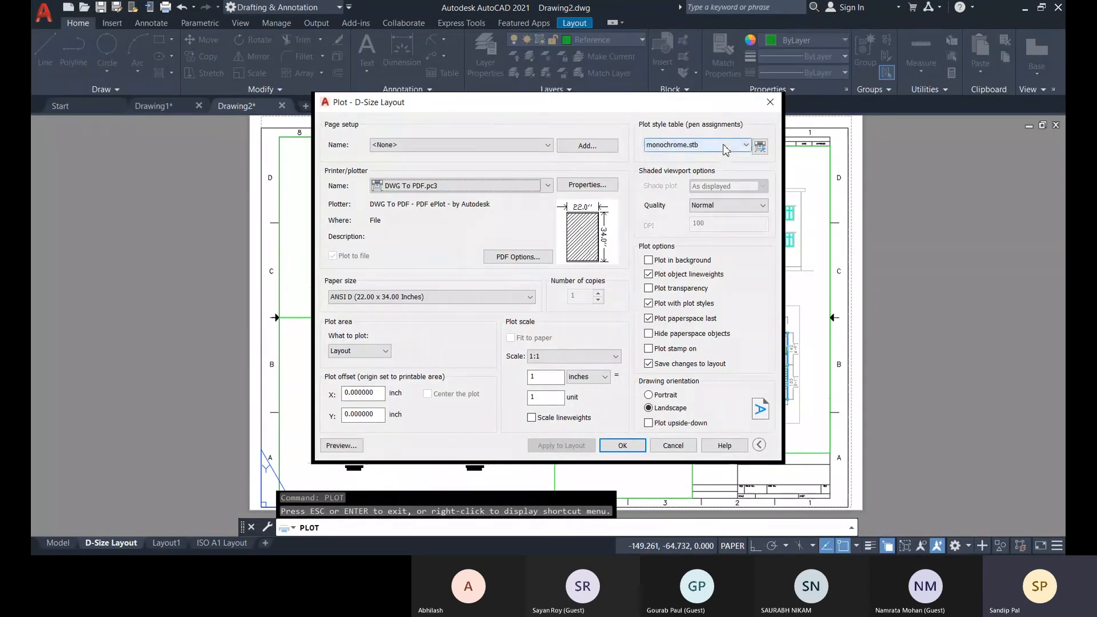
# Reselect monochrome.stb as the plot style table for the D-Size Layout plot.
pyautogui.click(724, 147)
pyautogui.click(724, 147)
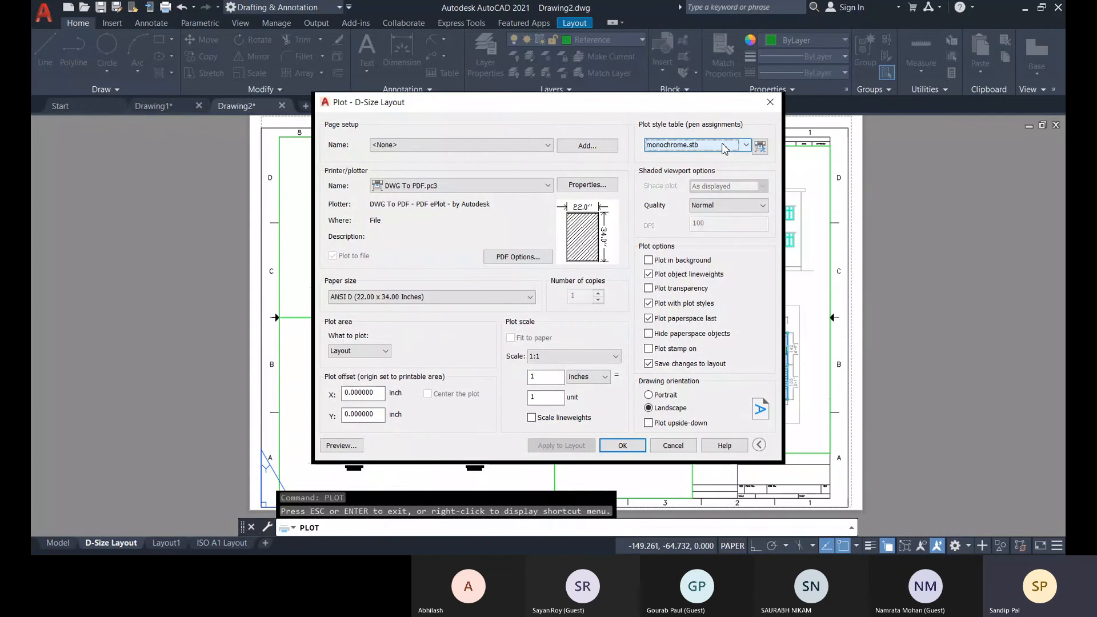
pyautogui.click(724, 147)
pyautogui.click(679, 205)
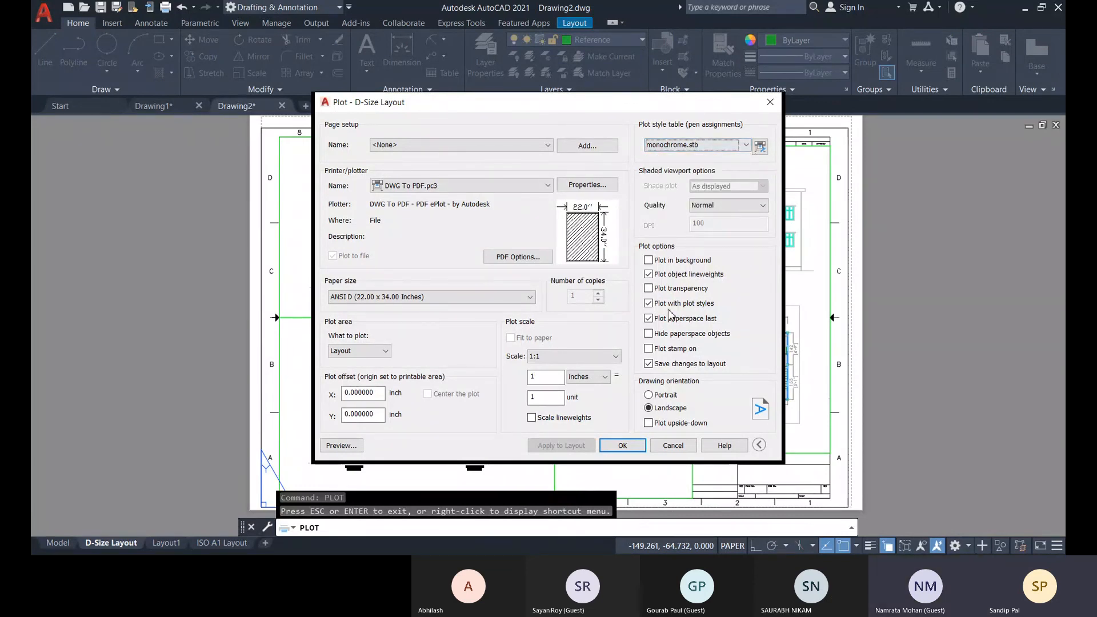
pyautogui.click(649, 274)
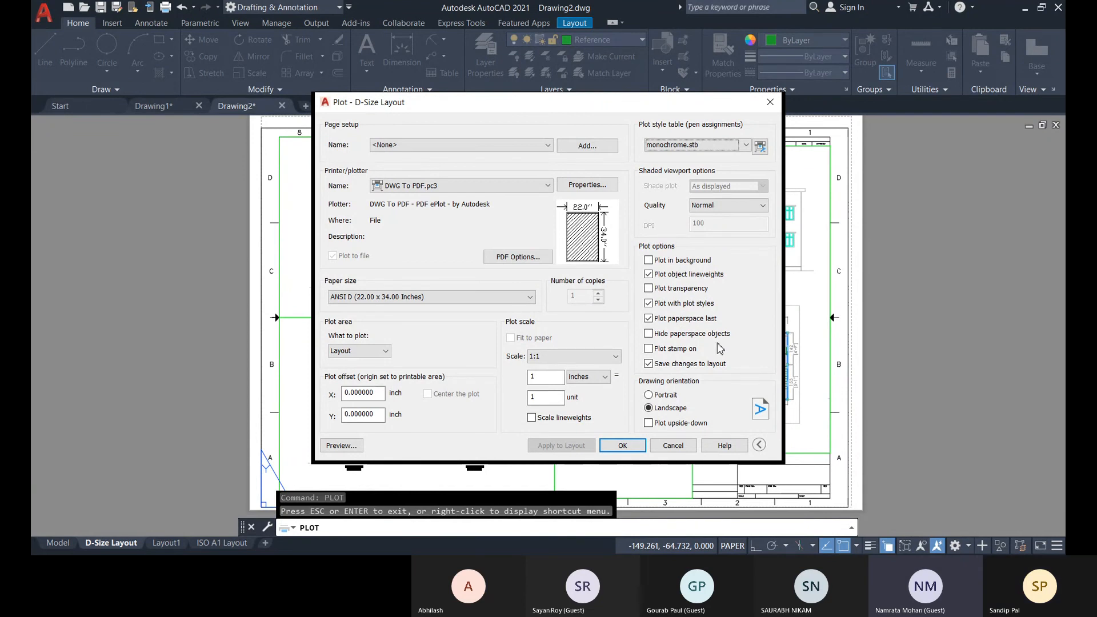
# Inspect the color and name of Style 1 in the monochrome.stb plot style table, saving and closing the table.
pyautogui.click(746, 144)
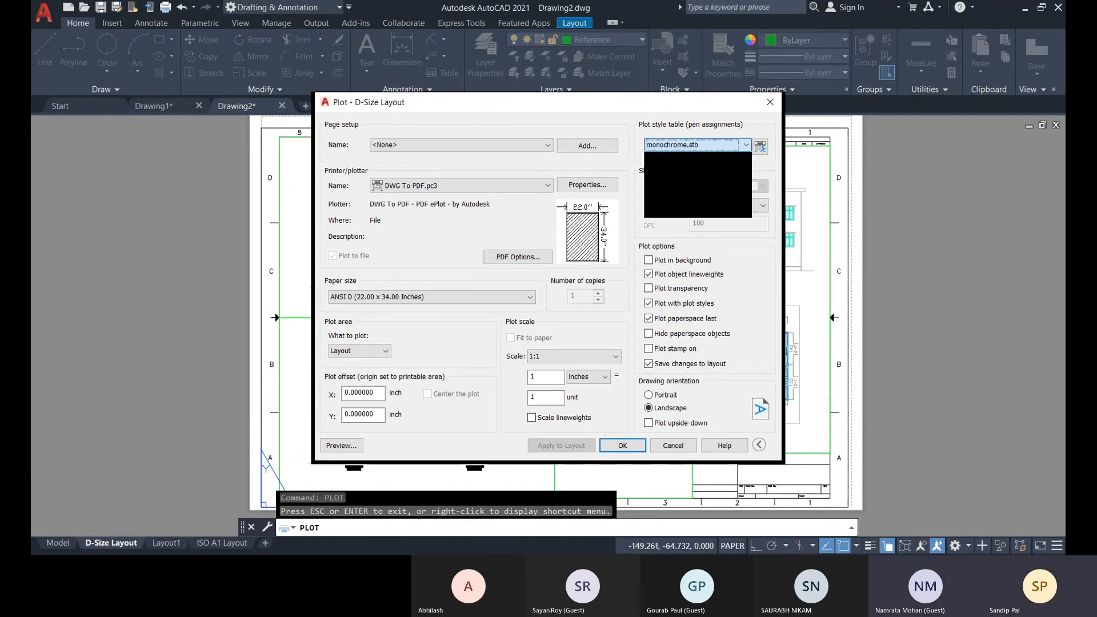
pyautogui.click(767, 162)
pyautogui.click(760, 147)
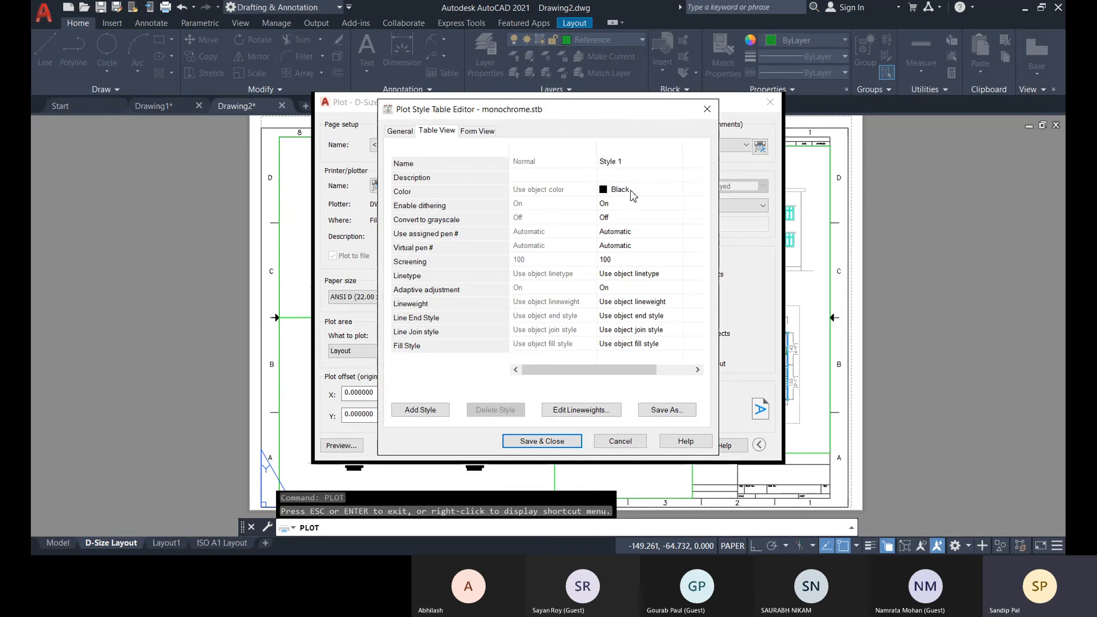
pyautogui.click(624, 162)
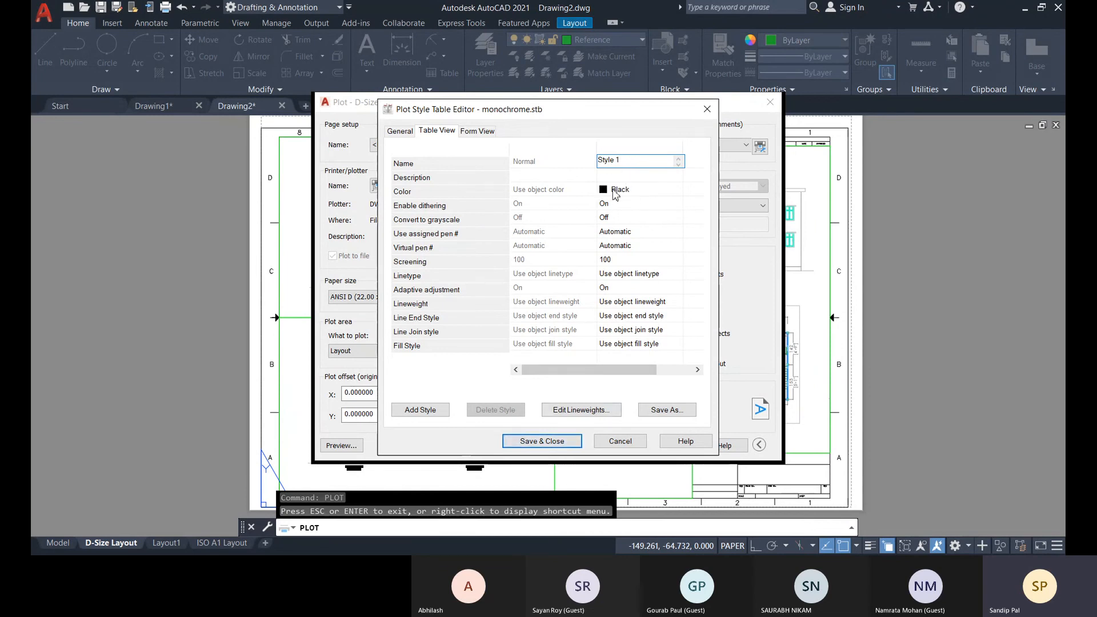
pyautogui.click(542, 441)
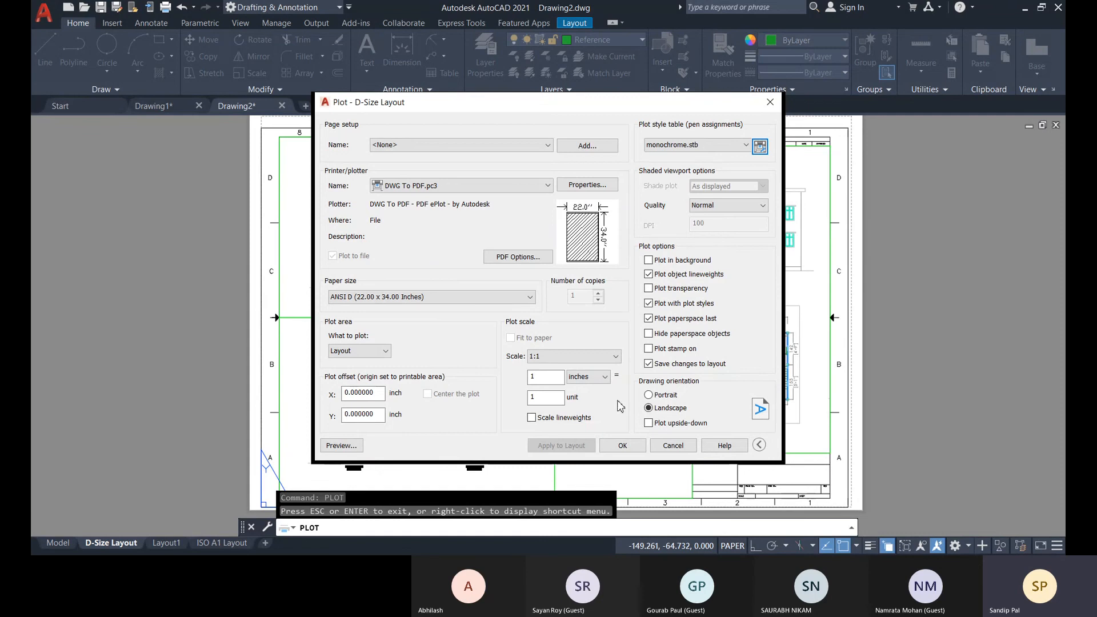
pyautogui.click(623, 445)
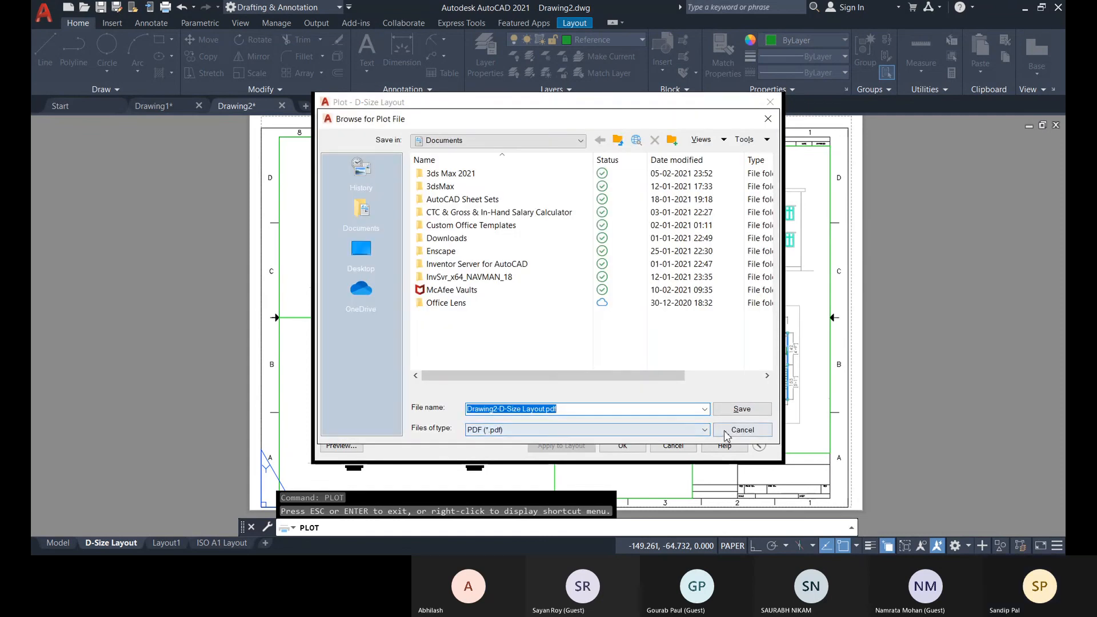
pyautogui.click(726, 432)
pyautogui.click(673, 445)
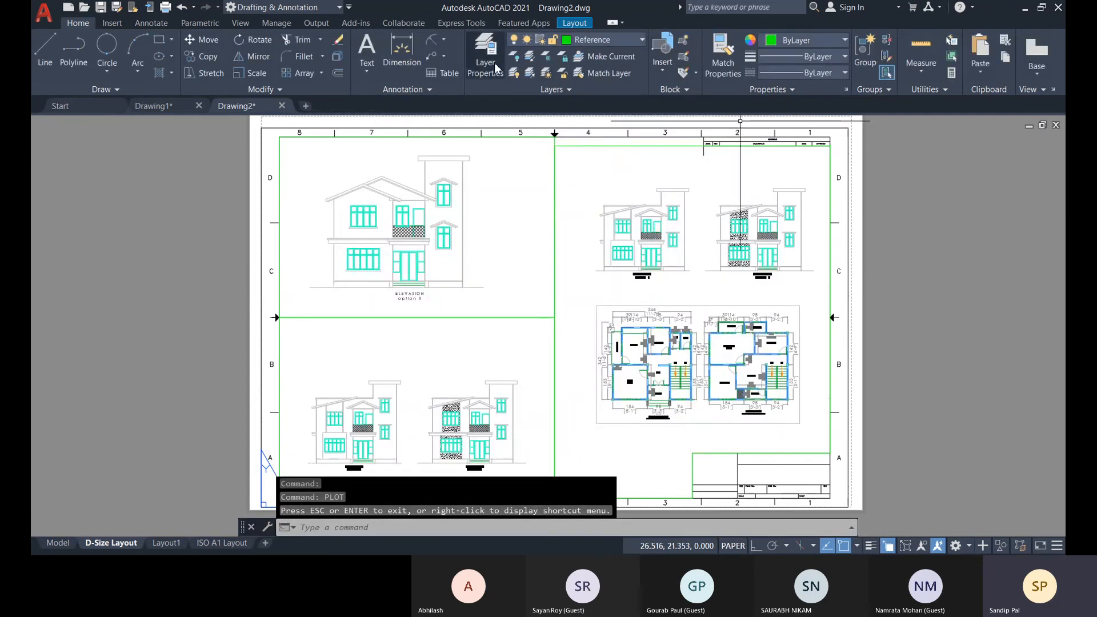
# Assign plot style Style 1 from monochrome.stb to the color 102 drafting layer and the color 254 layer directly below it.
pyautogui.click(493, 61)
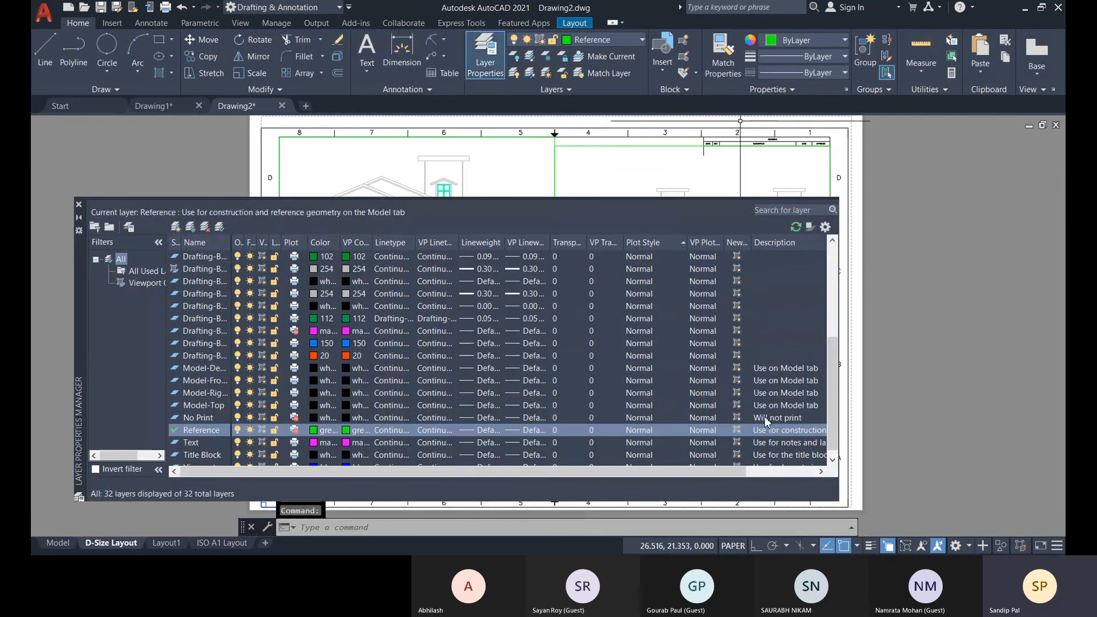
pyautogui.click(654, 258)
pyautogui.click(479, 189)
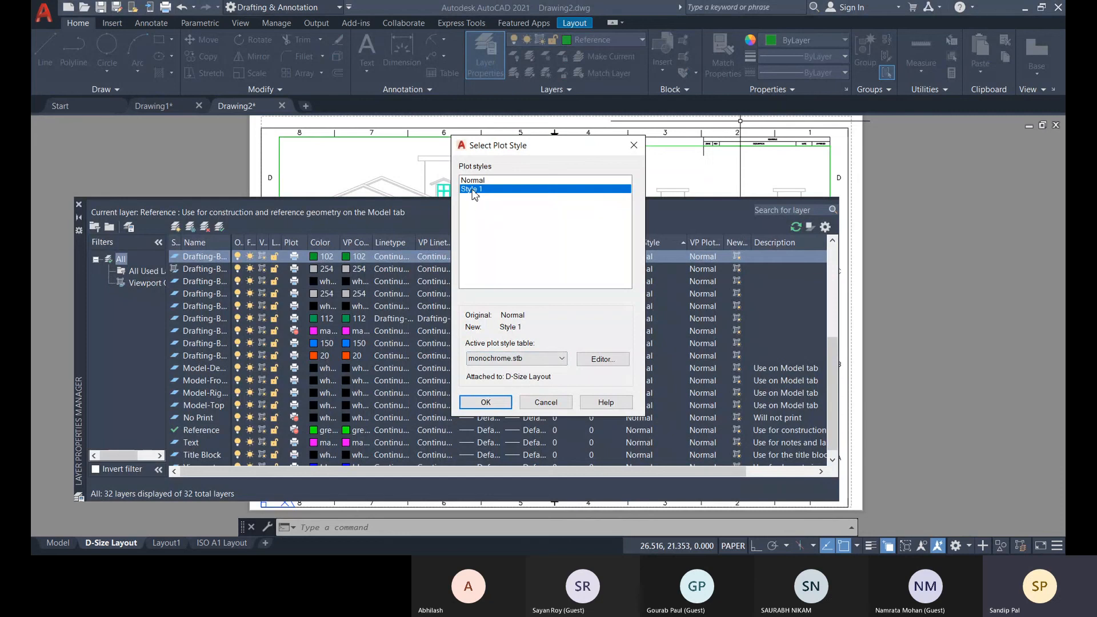
pyautogui.click(486, 403)
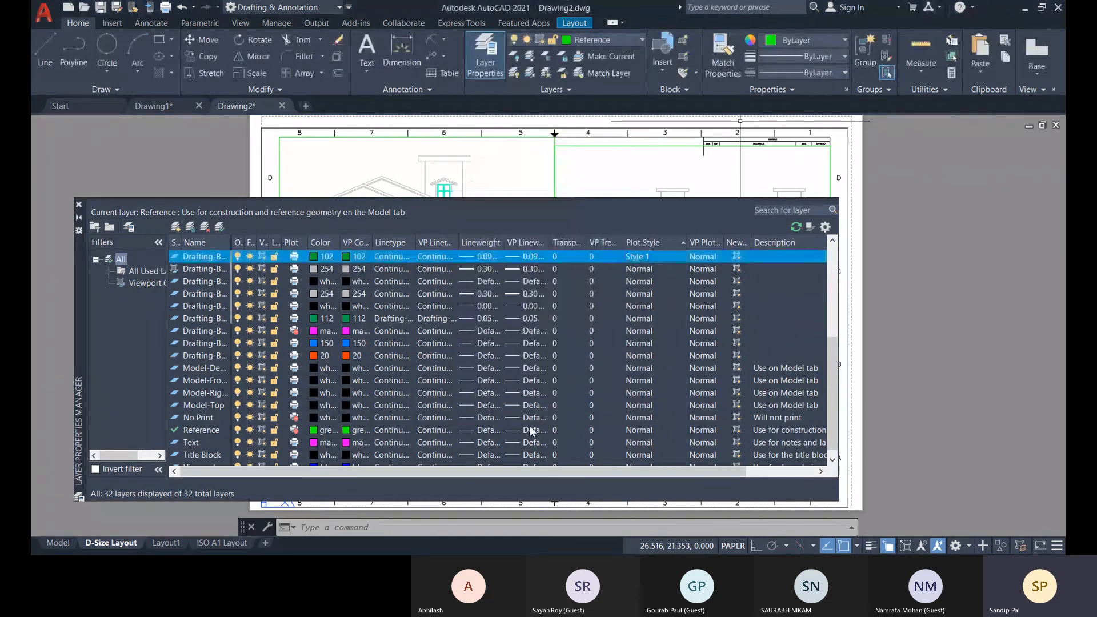
pyautogui.click(651, 271)
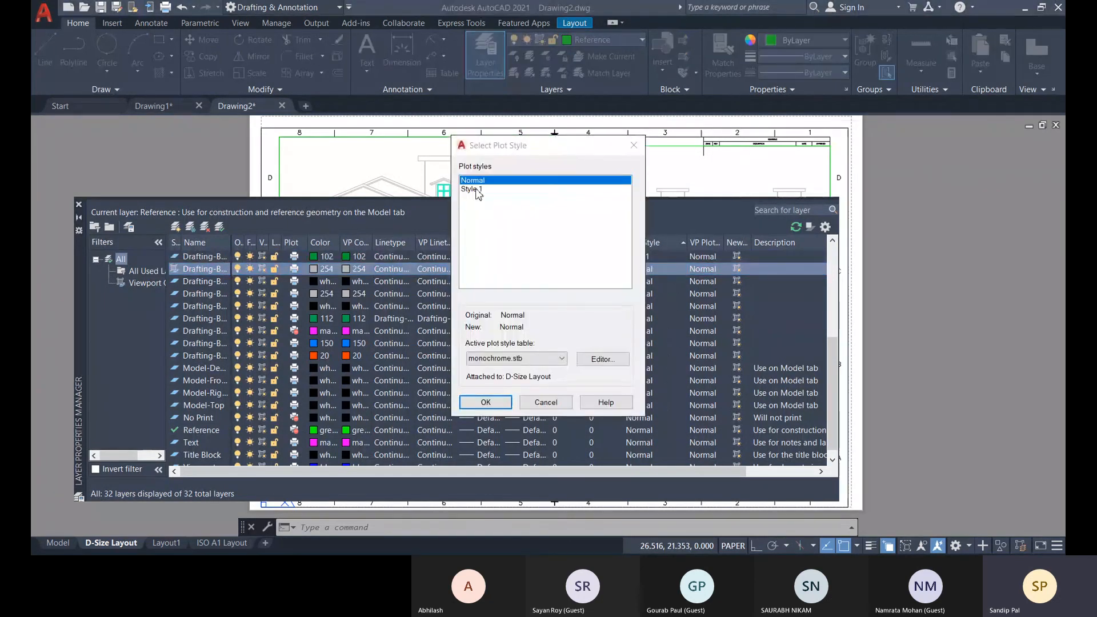
pyautogui.click(475, 189)
pyautogui.click(486, 402)
# Assign Style 1 to the next three drafting layers: the white one, the second color 254 one and the white 0.00 lineweight one.
pyautogui.click(648, 281)
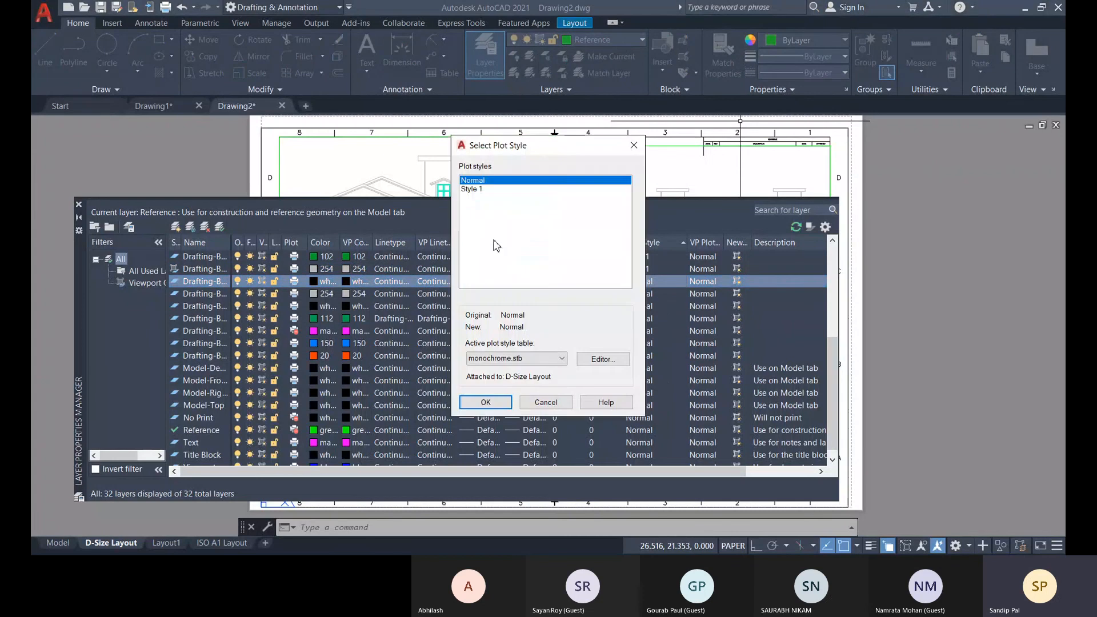
pyautogui.click(479, 190)
pyautogui.click(486, 403)
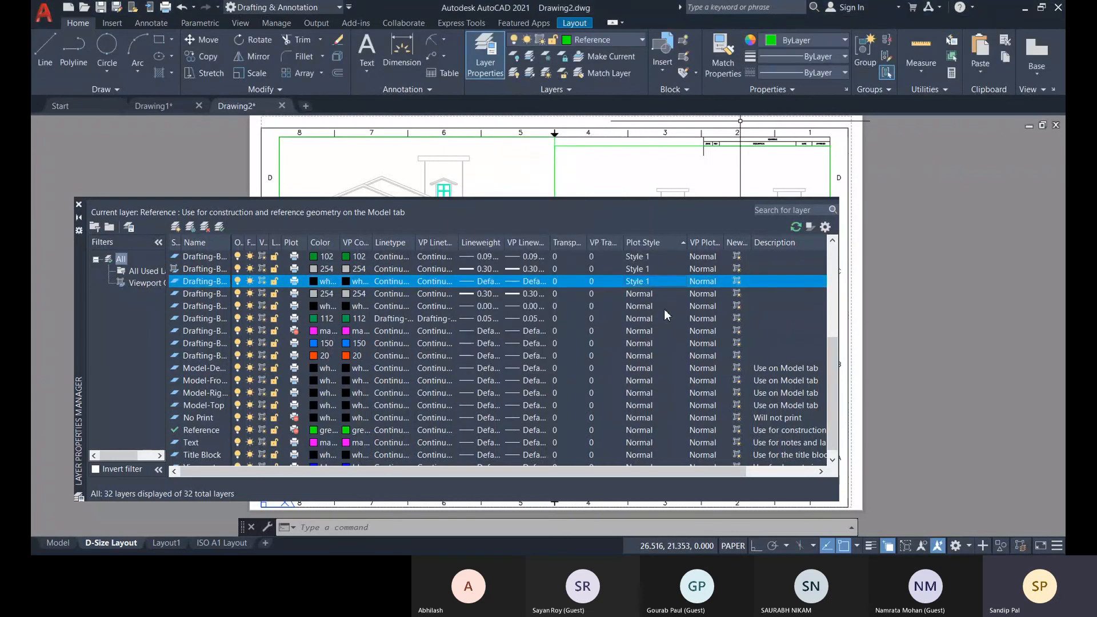
pyautogui.click(648, 294)
pyautogui.click(475, 191)
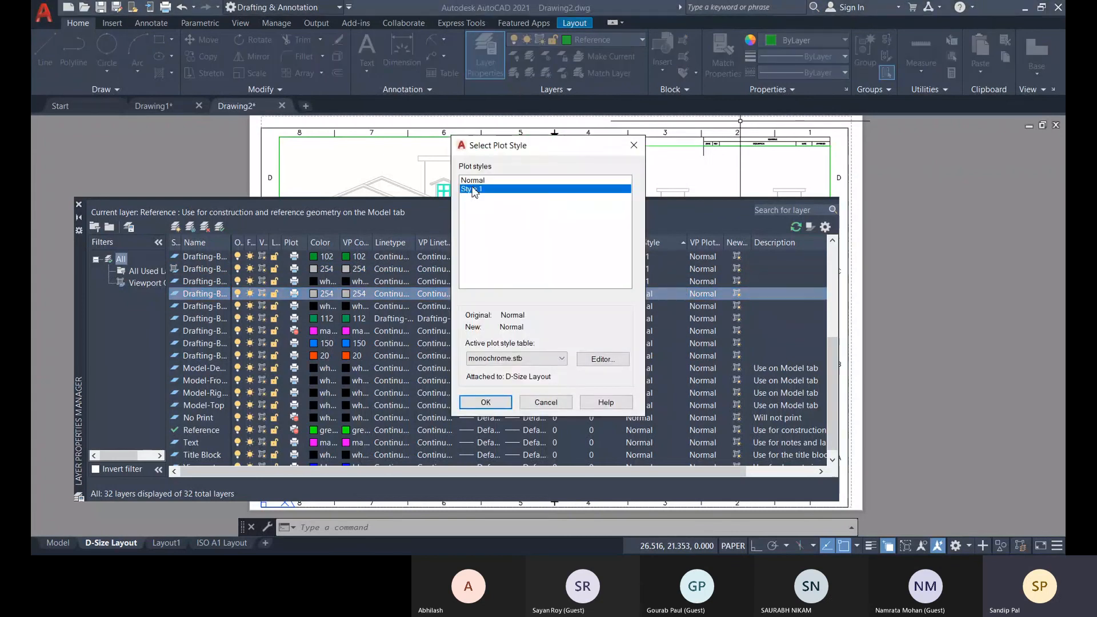
pyautogui.click(486, 403)
pyautogui.click(649, 307)
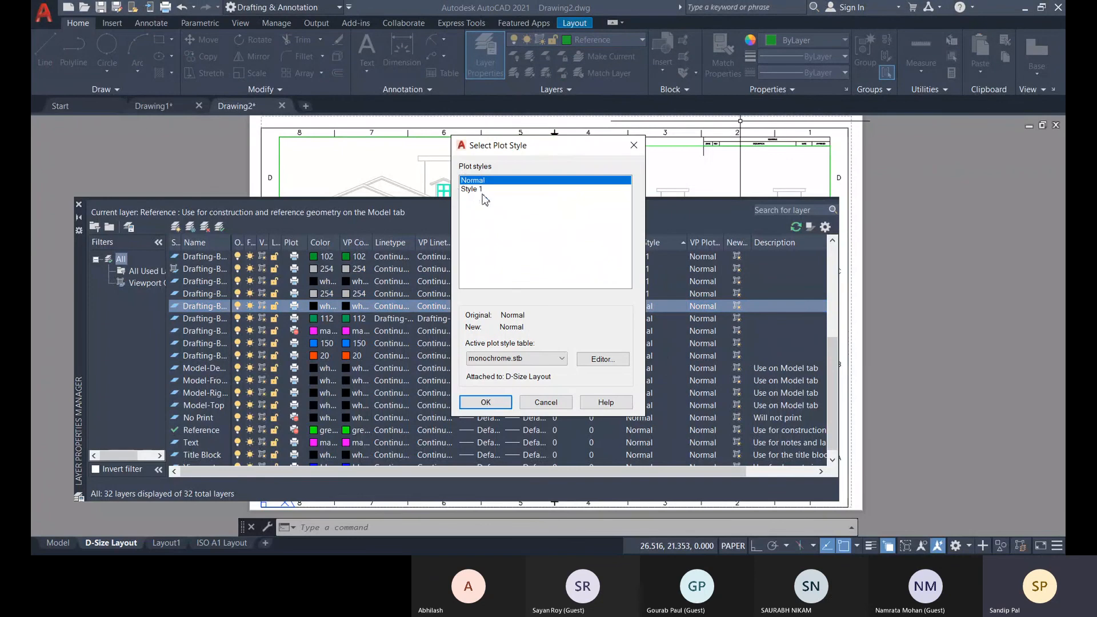
pyautogui.click(480, 190)
pyautogui.click(486, 402)
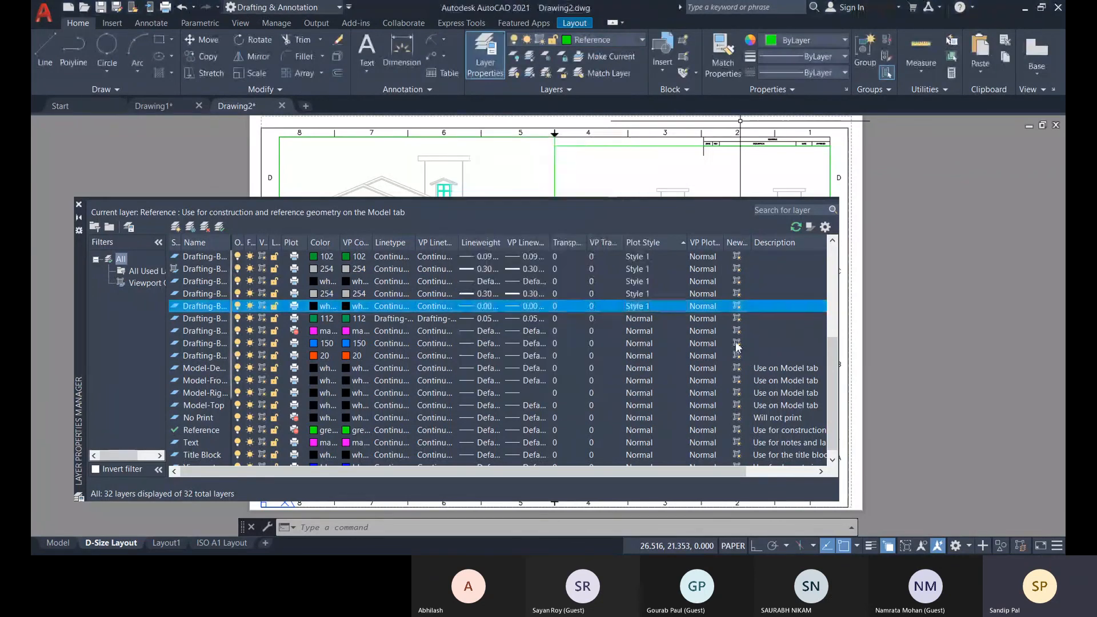
# Assign Style 1 to the color 112 drafting layer and the magenta drafting layer below it.
pyautogui.click(653, 319)
pyautogui.click(655, 321)
pyautogui.click(476, 189)
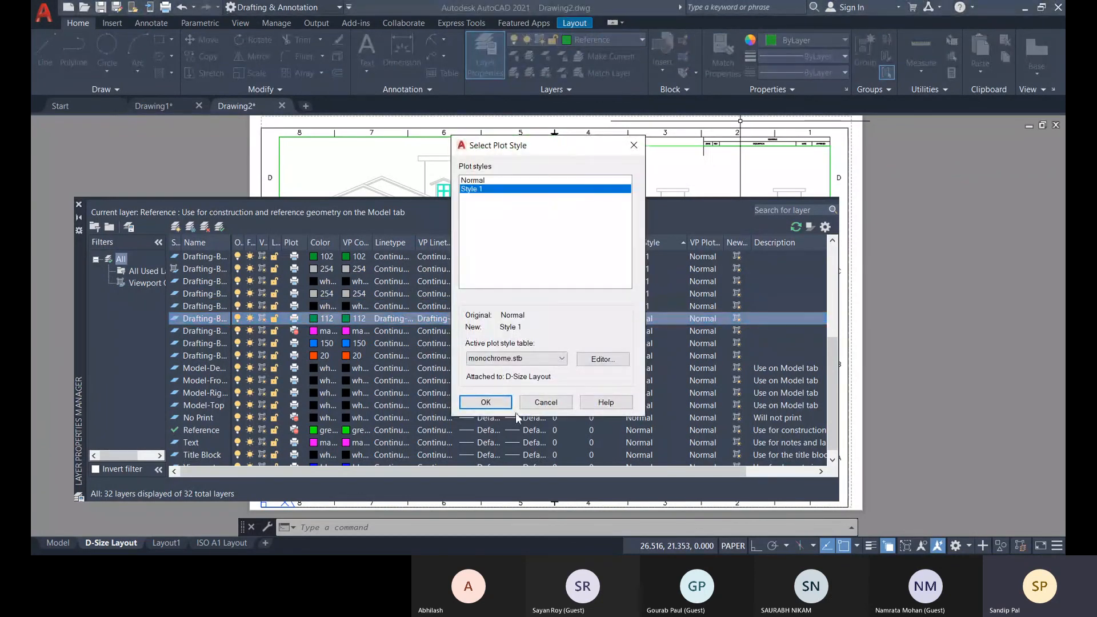
pyautogui.click(485, 402)
pyautogui.click(654, 331)
pyautogui.click(654, 332)
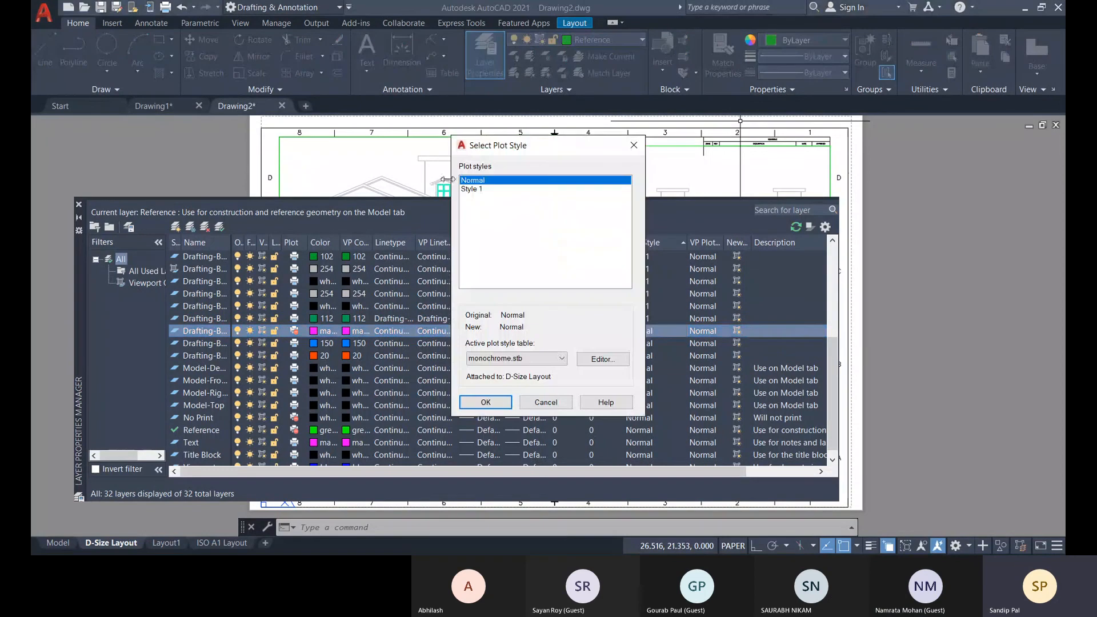
pyautogui.click(470, 189)
pyautogui.click(486, 402)
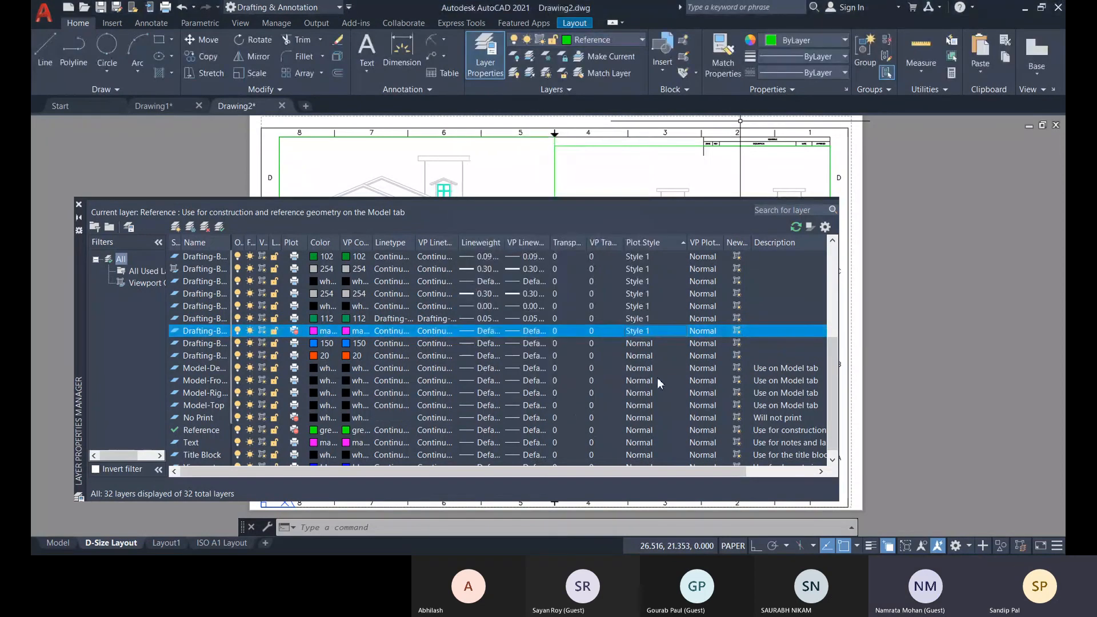
# Try to change the plot style of the color 150 drafting layer.
pyautogui.click(648, 344)
pyautogui.click(648, 345)
pyautogui.click(485, 402)
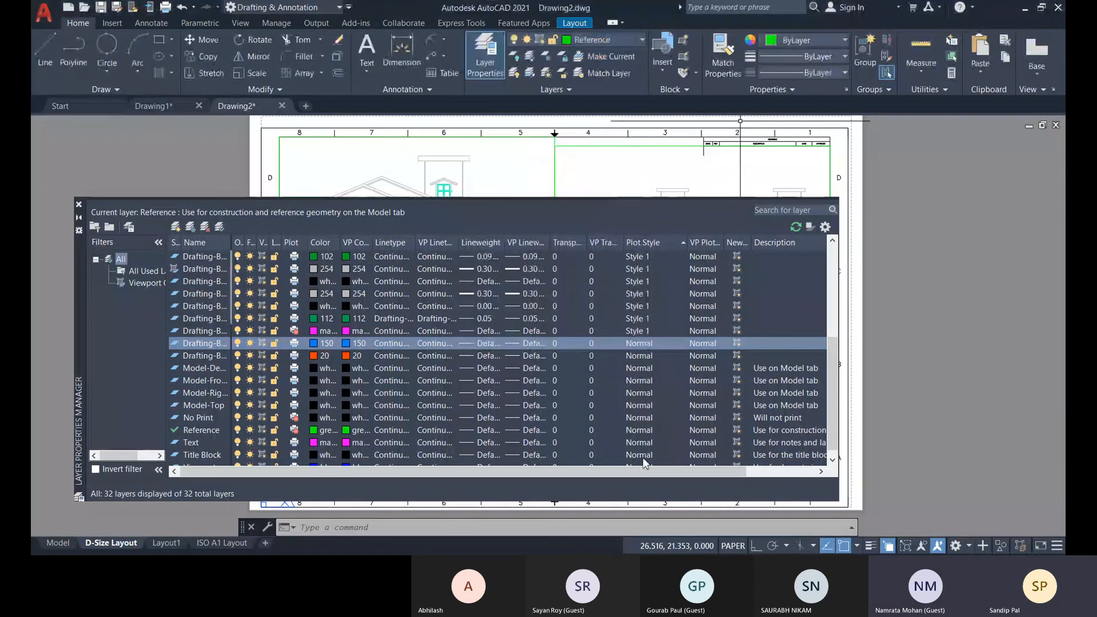
# Select all layers from the first color 254 drafting layer down to Viewport and assign them Style 1 together.
pyautogui.moveTo(651, 455); pyautogui.dragTo(643, 259)
pyautogui.scroll(2, 661, 287)
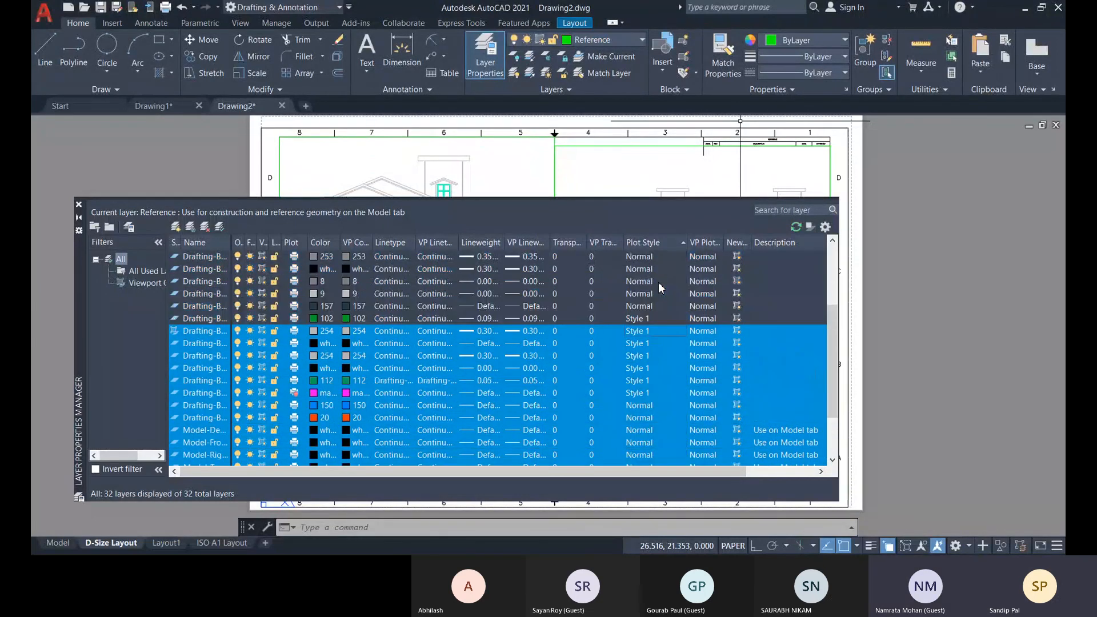
pyautogui.scroll(-2, 661, 417)
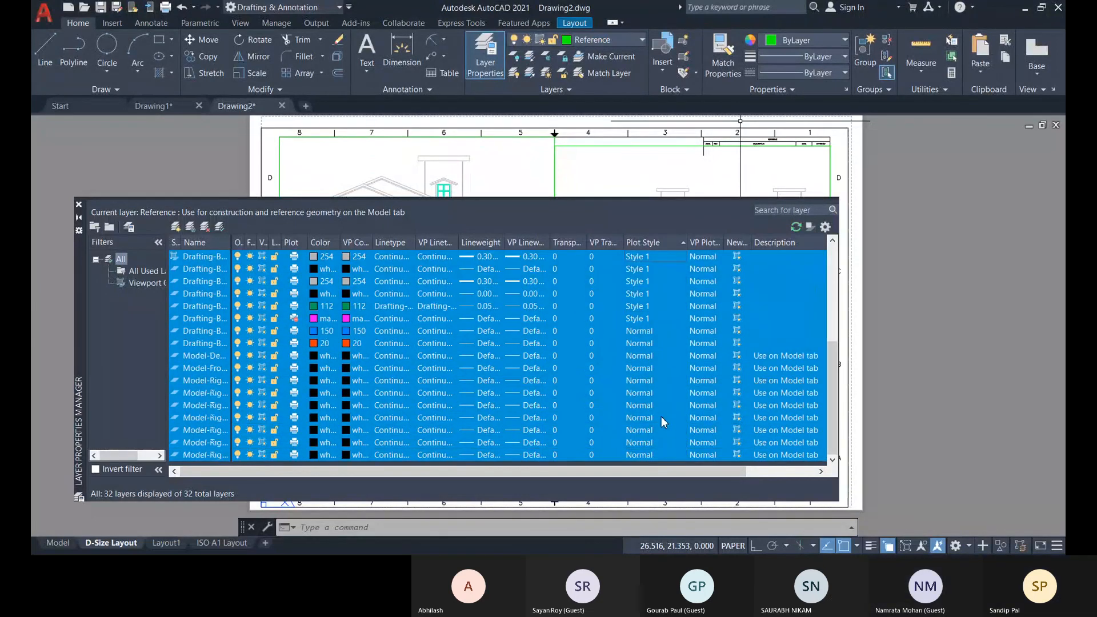
pyautogui.click(667, 457)
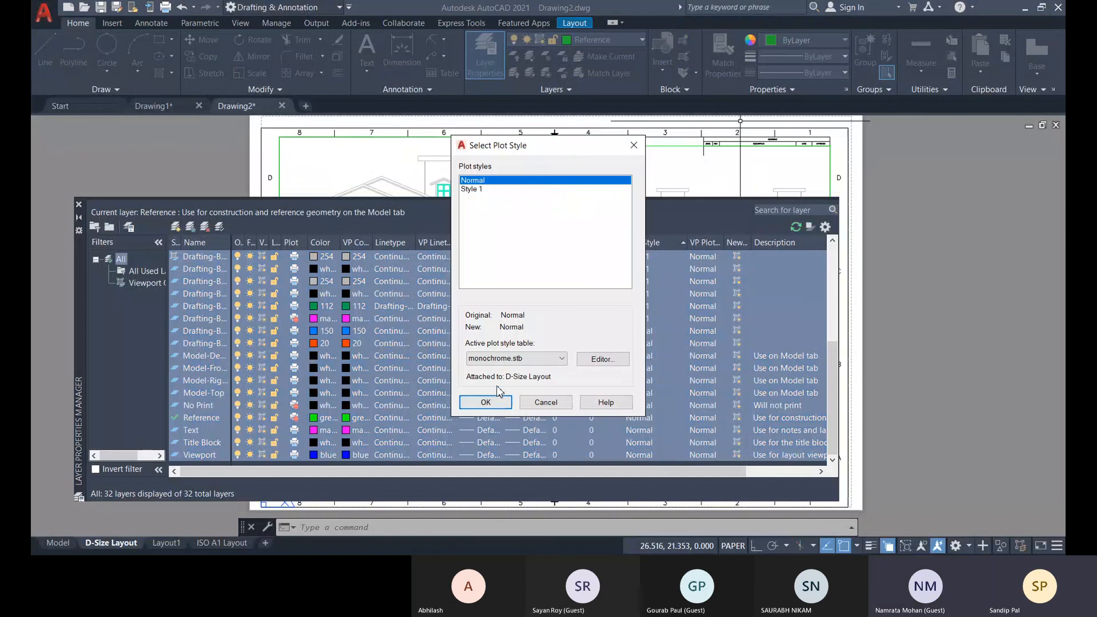
pyautogui.click(472, 189)
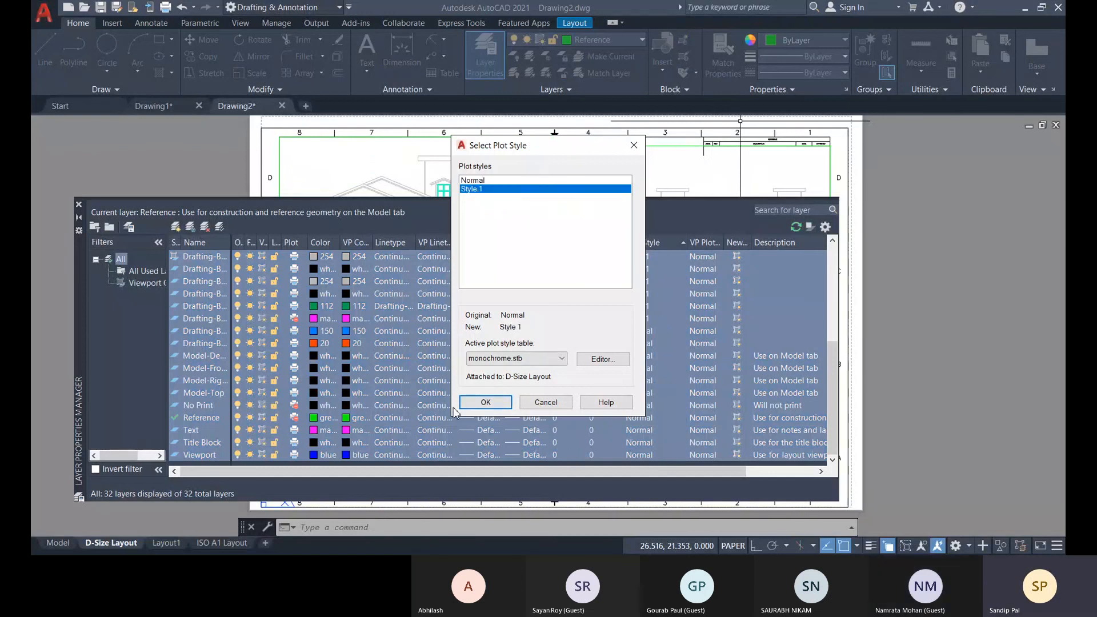
pyautogui.click(485, 403)
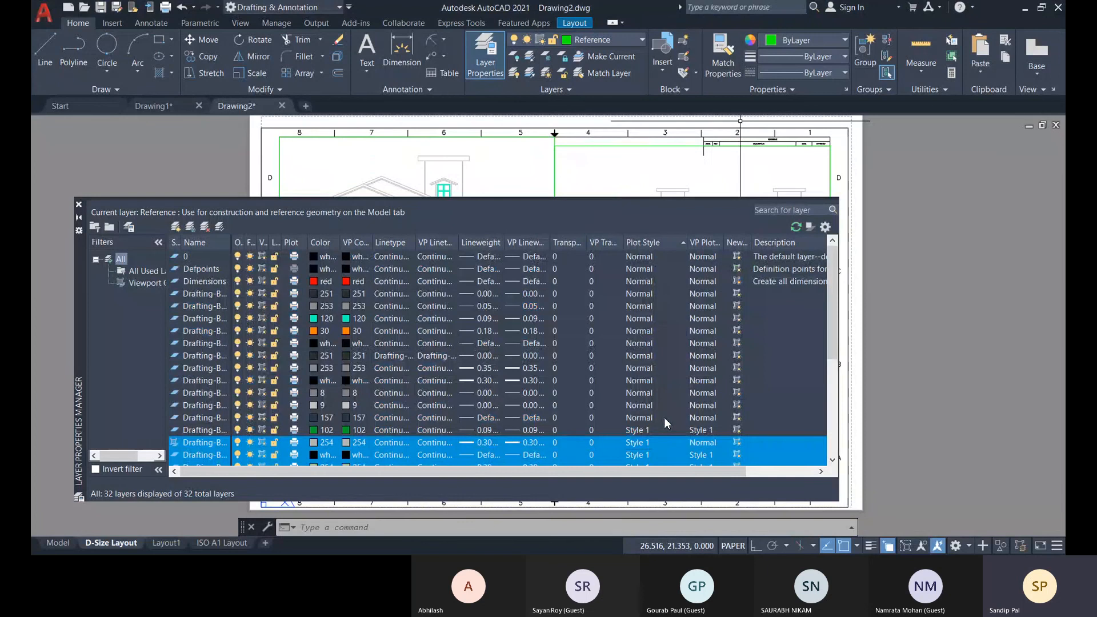
# Assign Style 1 to all layers from 0 through the color 157 drafting layer and close the Layer Properties Manager.
pyautogui.moveTo(665, 423); pyautogui.dragTo(639, 240)
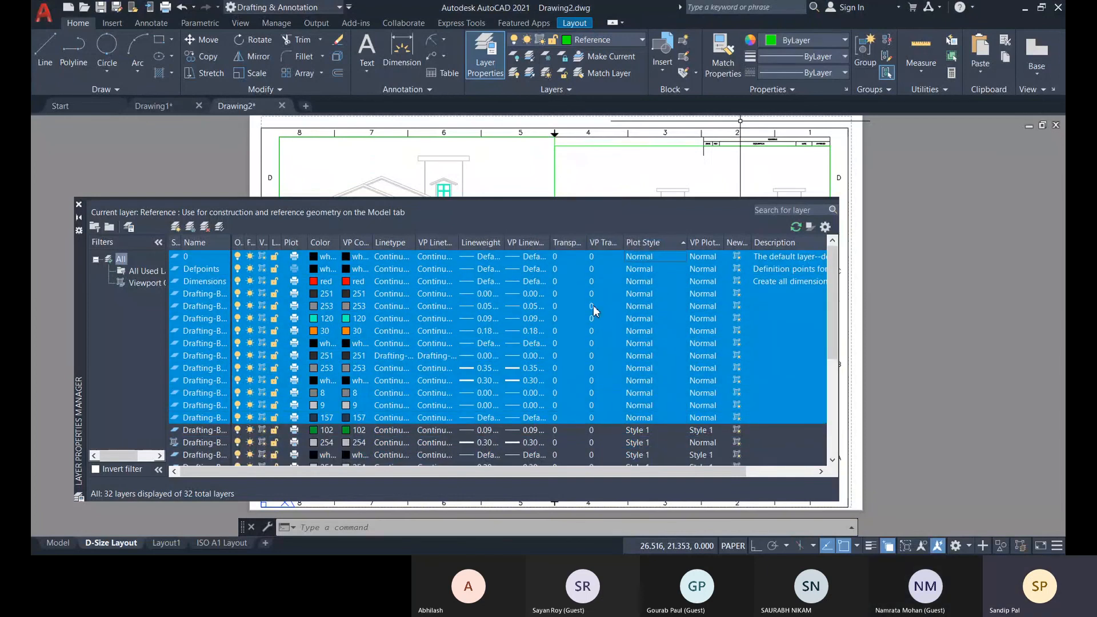
pyautogui.click(663, 284)
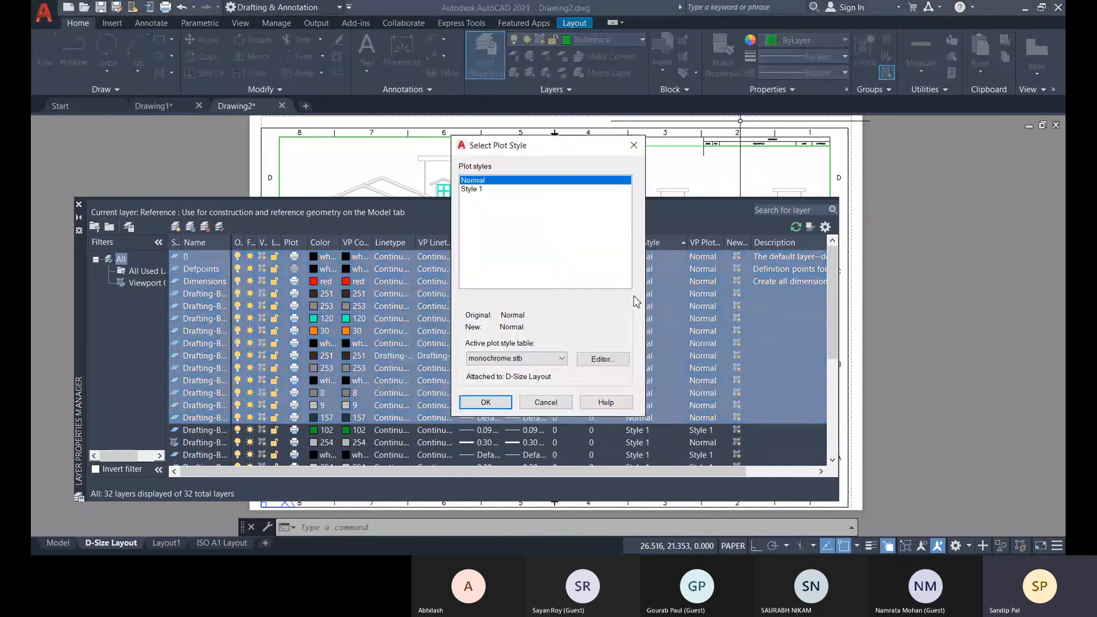
pyautogui.click(475, 189)
pyautogui.click(487, 402)
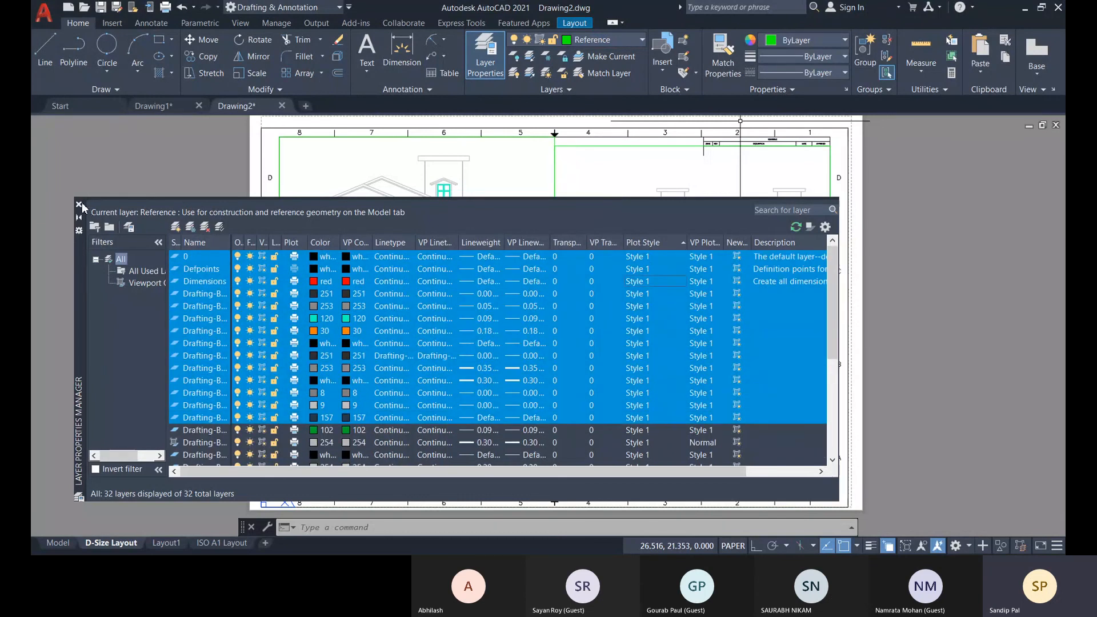
pyautogui.click(79, 205)
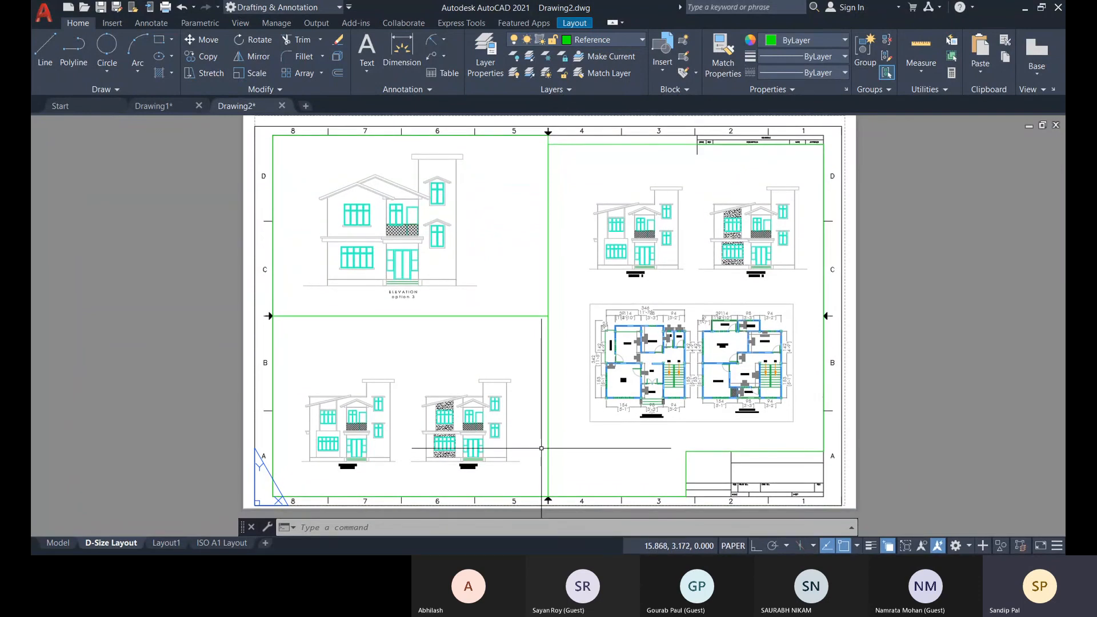
# Open the plot settings for the D-Size Layout, preview the monochrome sheet and close the preview.
pyautogui.hotkey('ctrl', 'p')
pyautogui.click(510, 320)
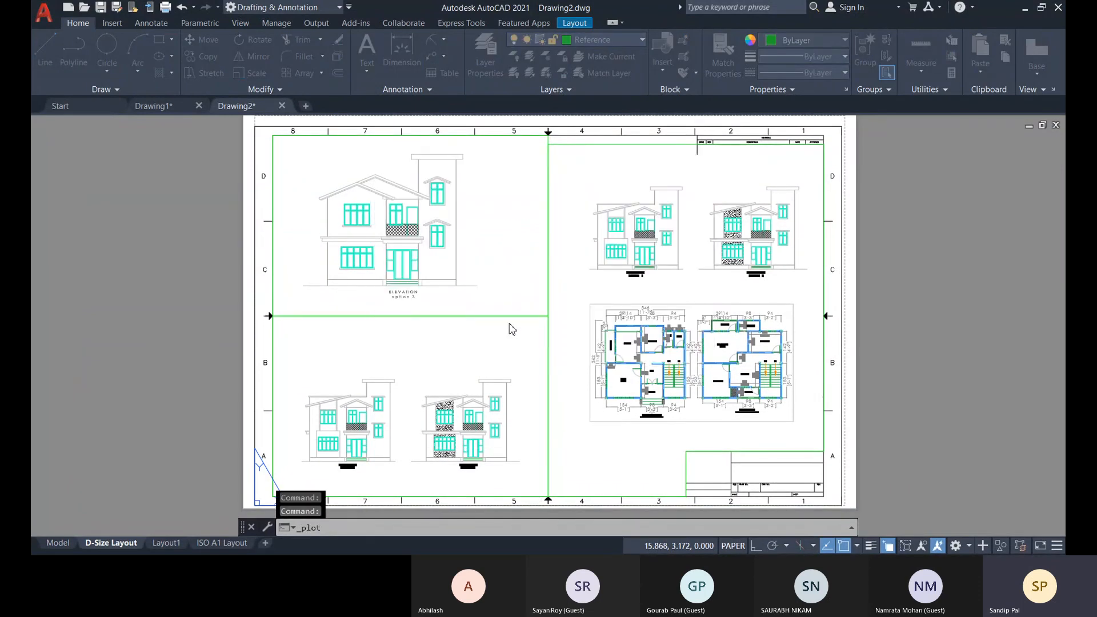
pyautogui.click(341, 445)
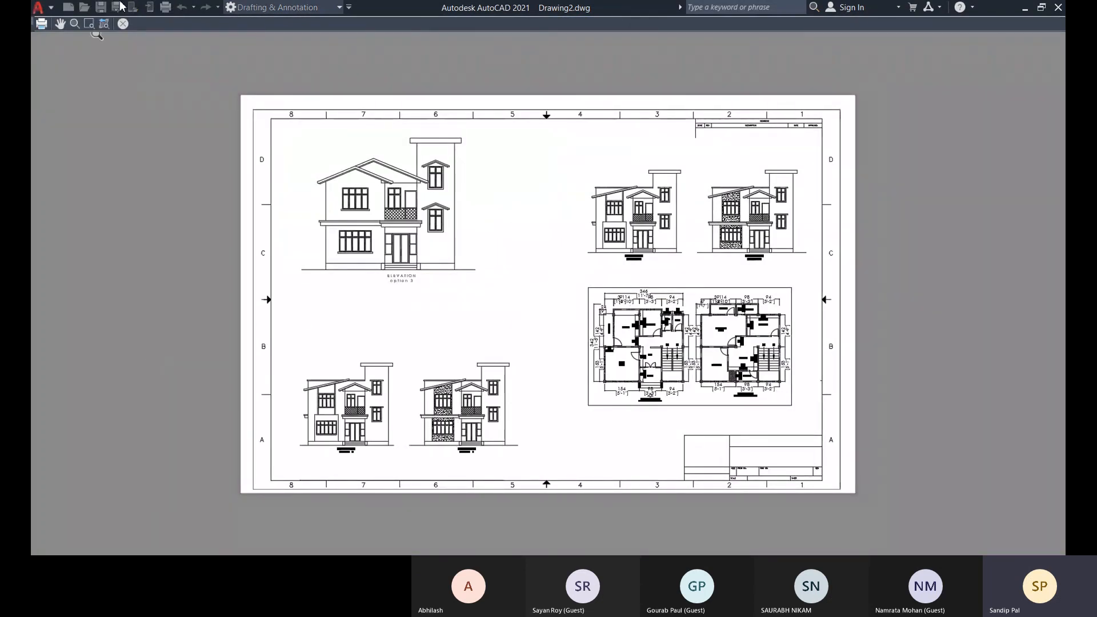
pyautogui.click(123, 24)
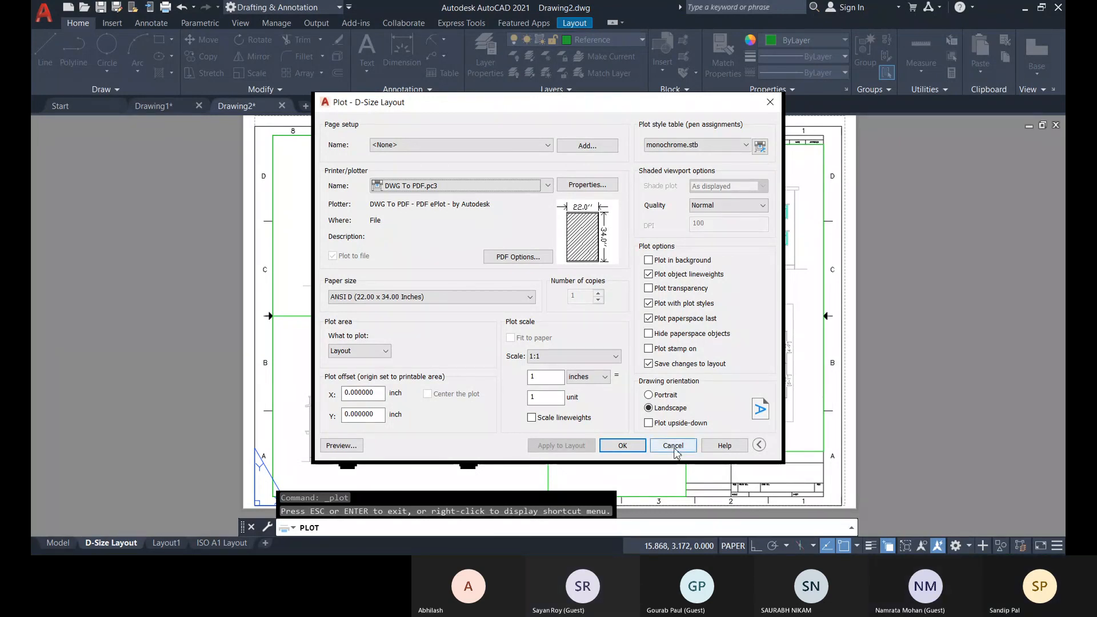
# Plot the layout to the Desktop as Drawing2-D-Size Layout.pdf with the PDF (*.pdf) file type.
pyautogui.click(614, 447)
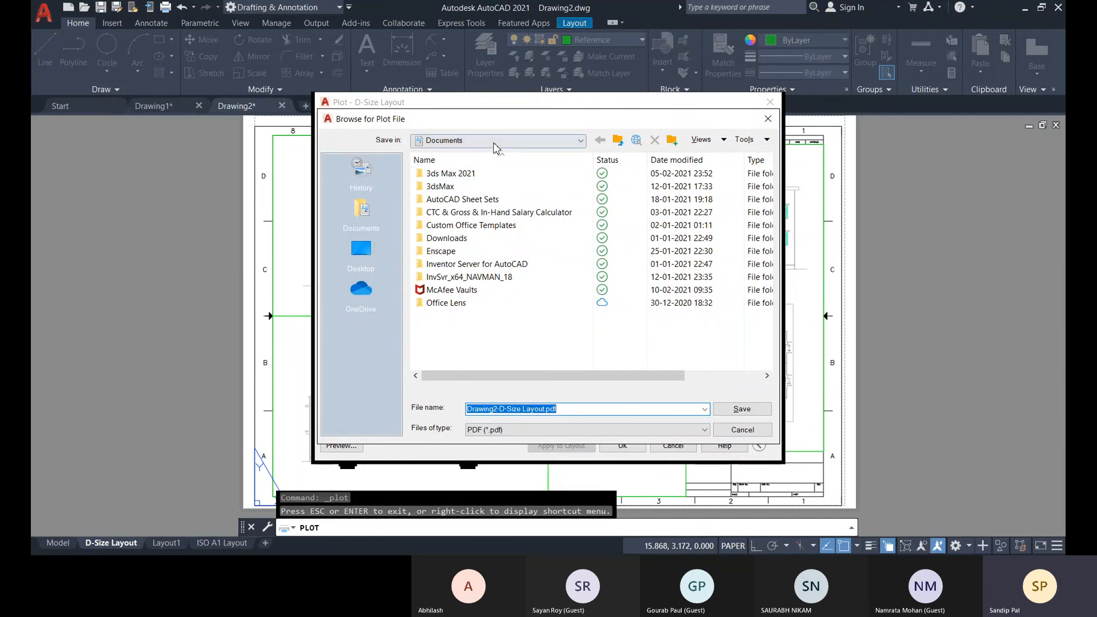
pyautogui.click(362, 250)
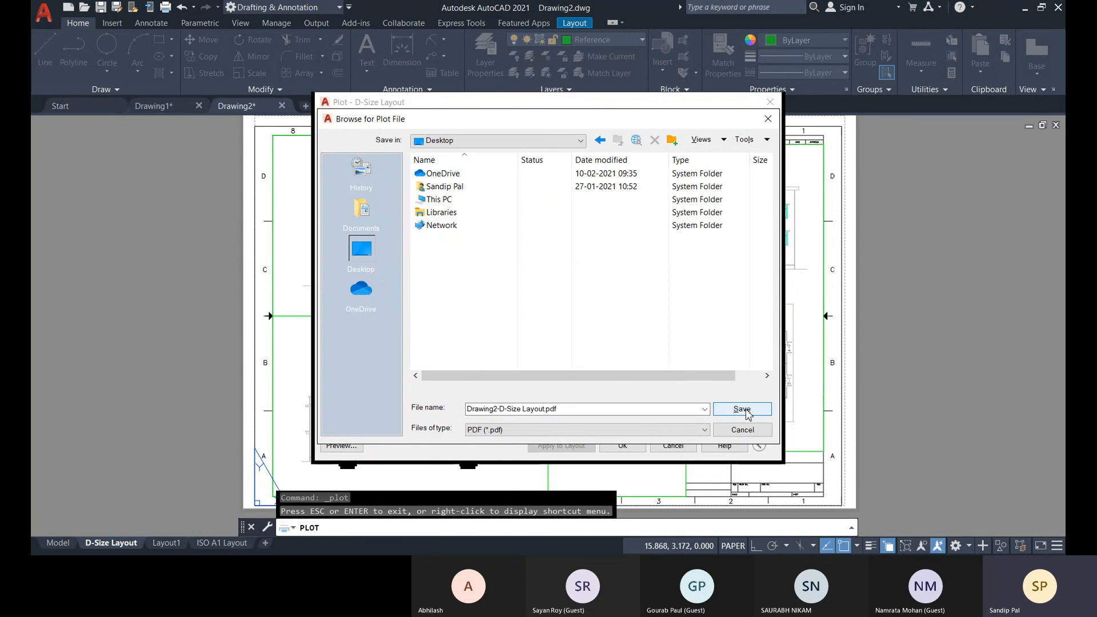
pyautogui.click(621, 431)
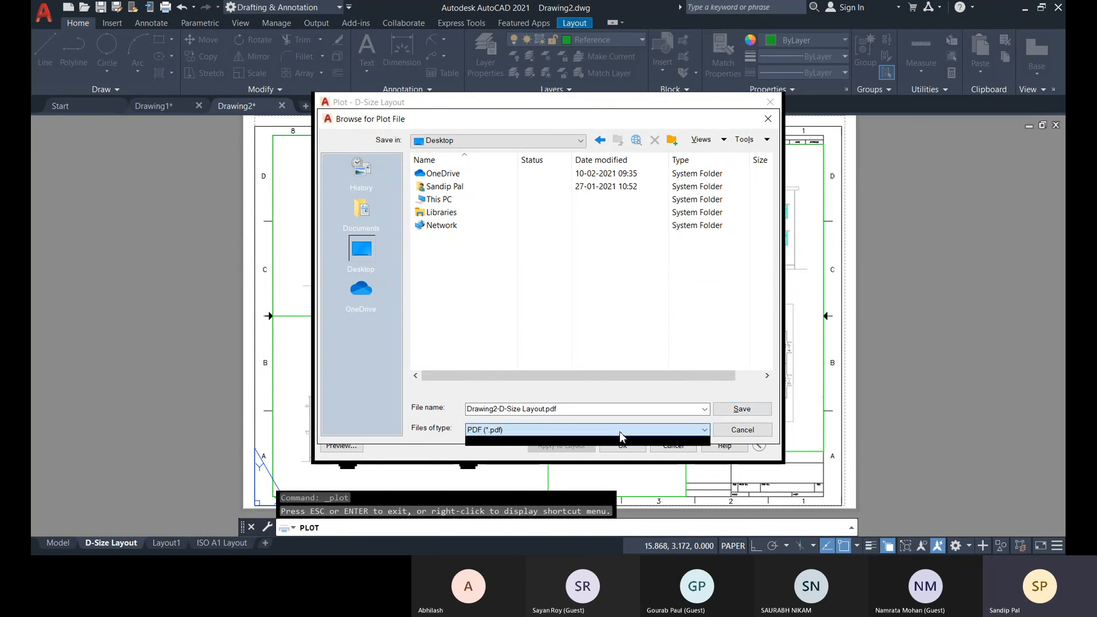
pyautogui.click(622, 442)
pyautogui.click(738, 413)
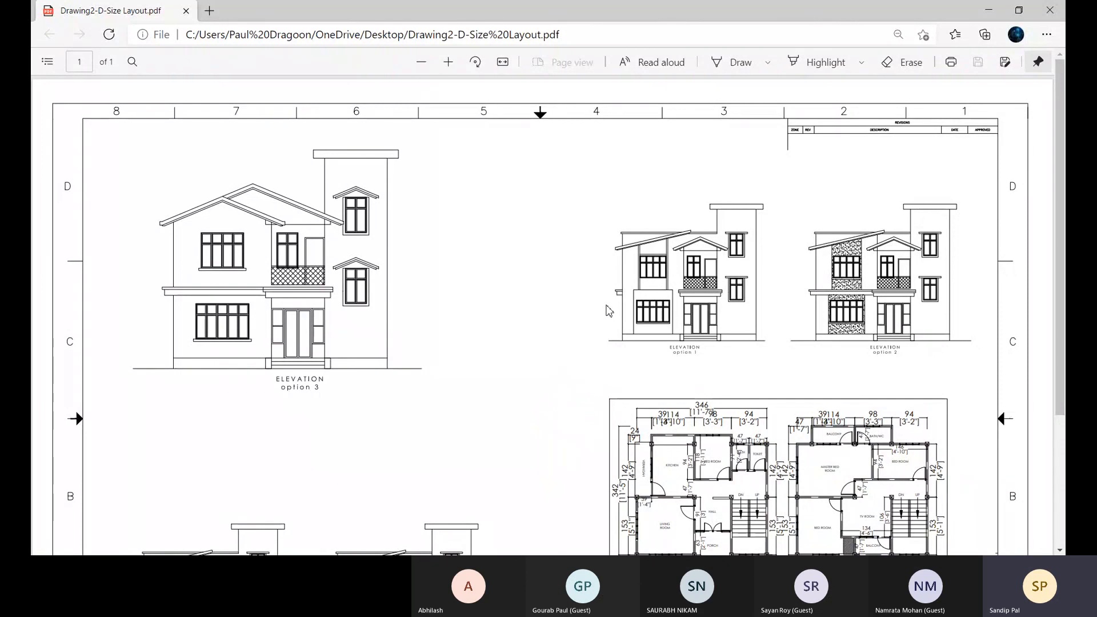
# Look over the whole plotted PDF sheet and return to the model space of Drawing2 in AutoCAD.
pyautogui.scroll(-3, 607, 320)
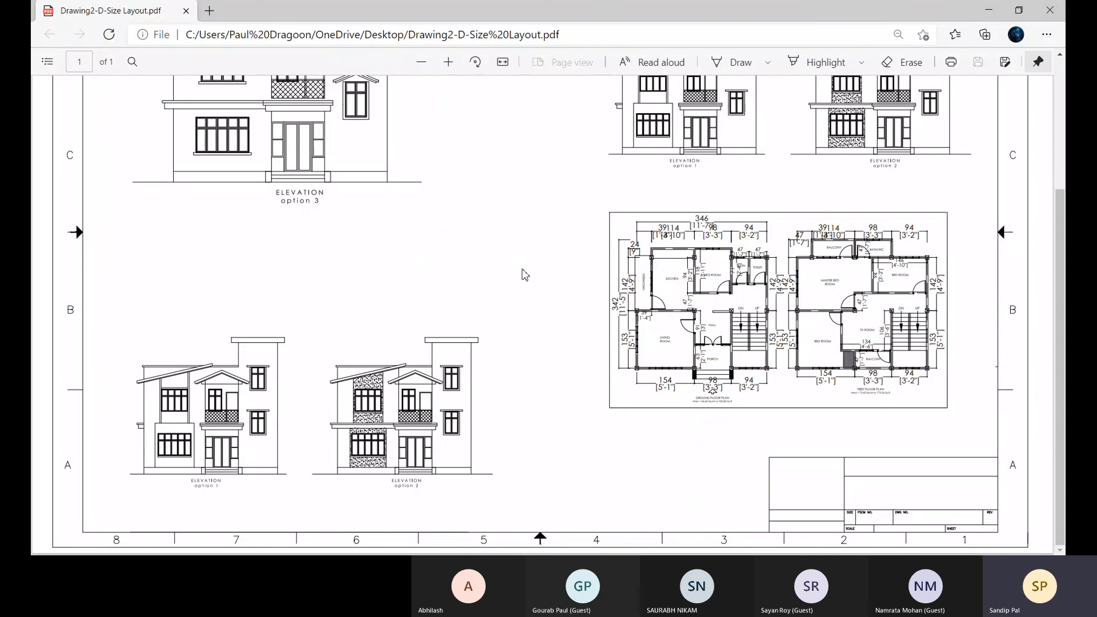
pyautogui.scroll(3, 525, 275)
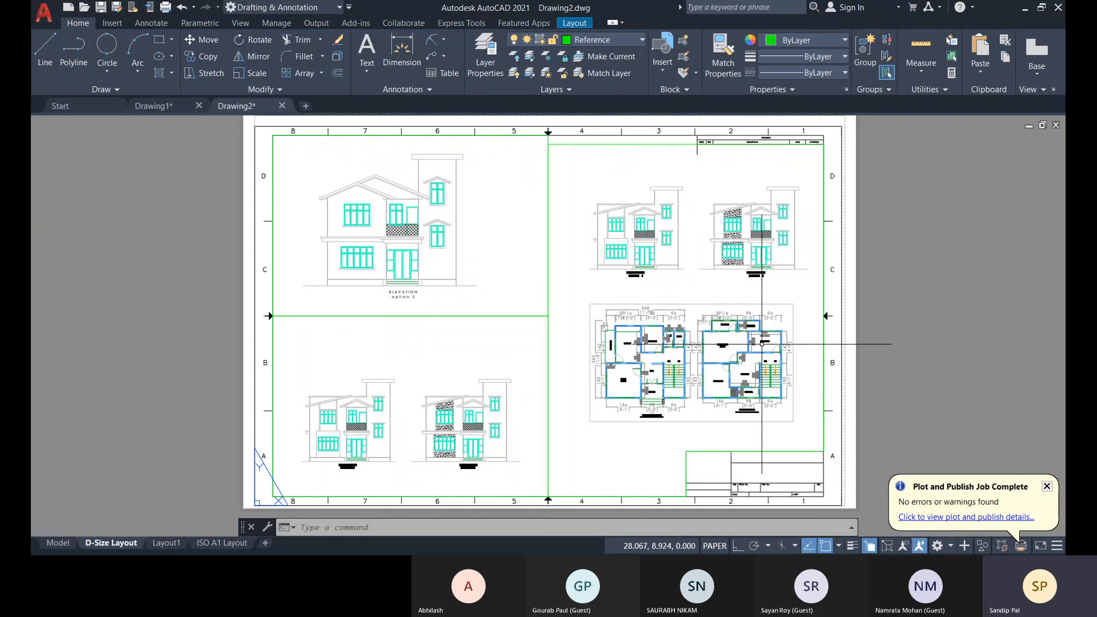
pyautogui.click(58, 543)
pyautogui.moveTo(696, 426)
pyautogui.mouseDown(button='middle')
pyautogui.moveTo(508, 469)
pyautogui.moveTo(489, 497)
pyautogui.mouseUp(button='middle')
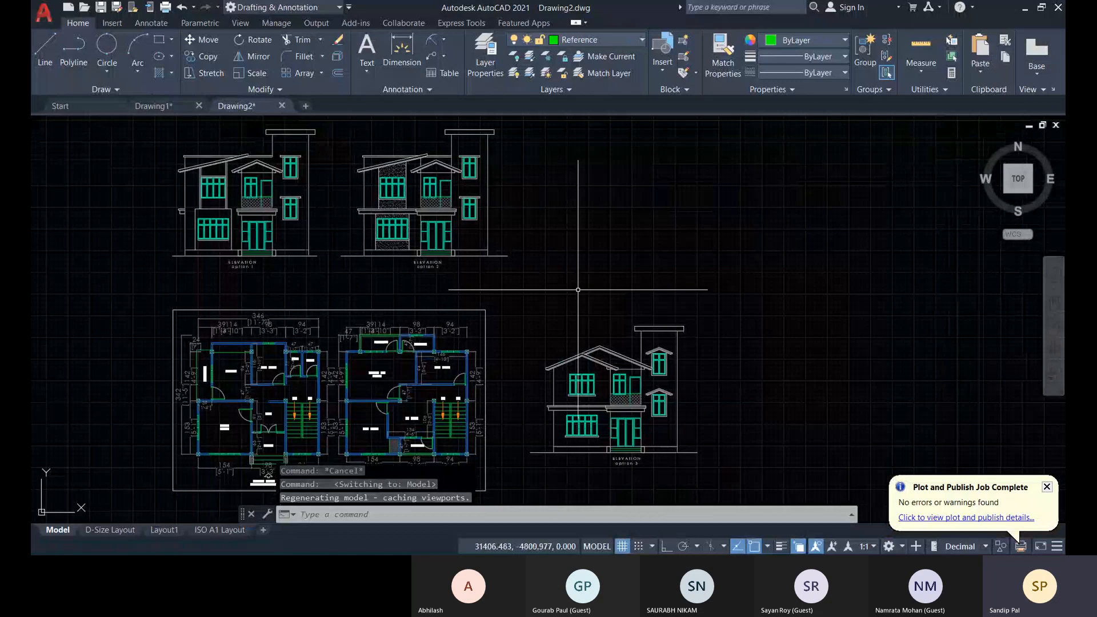